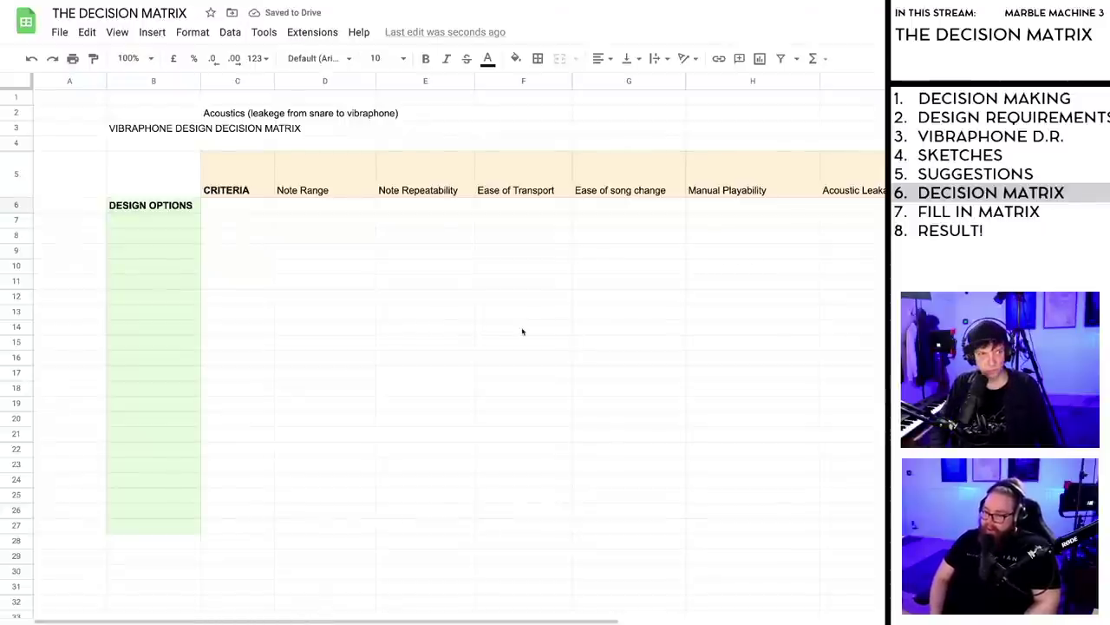
pyautogui.hotkey('ctrl', '-')
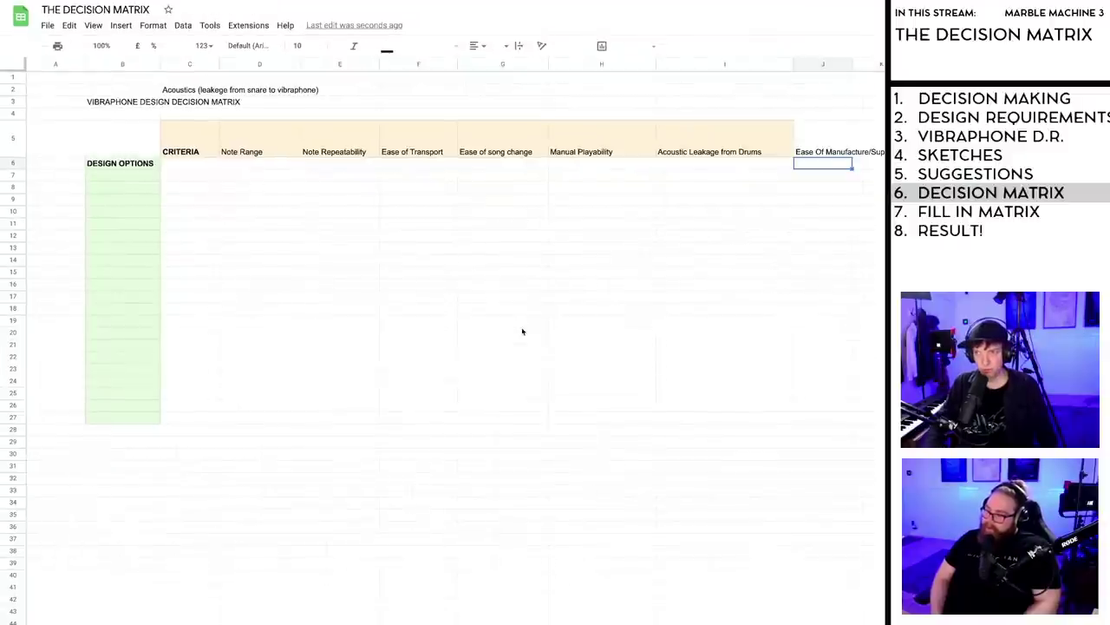
pyautogui.click(497, 140)
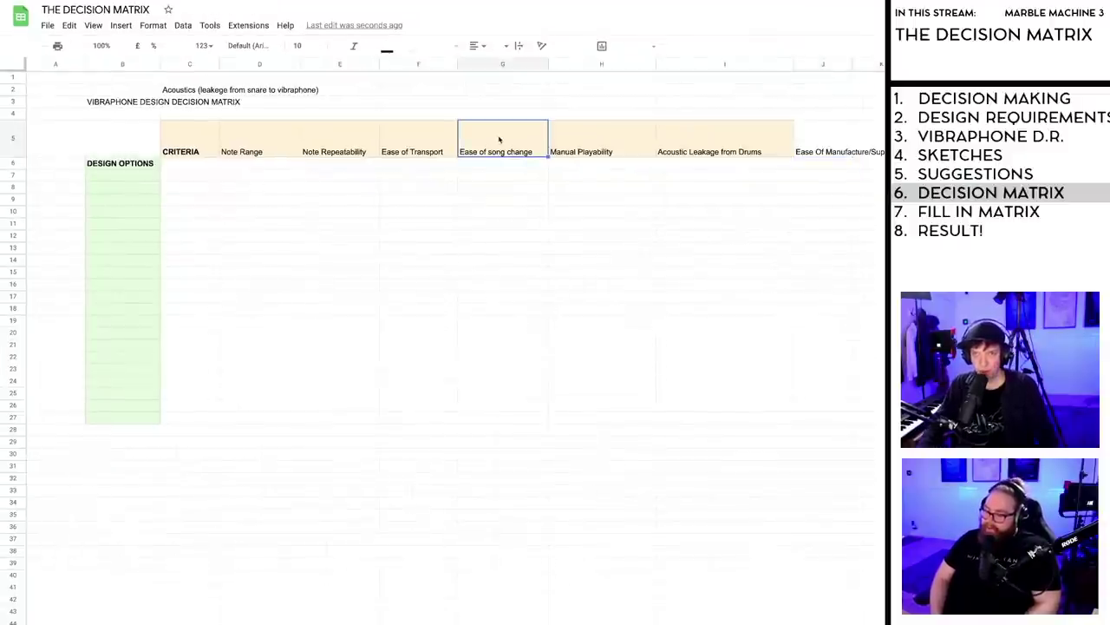
pyautogui.click(521, 165)
pyautogui.click(511, 149)
pyautogui.click(506, 164)
pyautogui.click(503, 141)
pyautogui.click(497, 168)
pyautogui.click(494, 144)
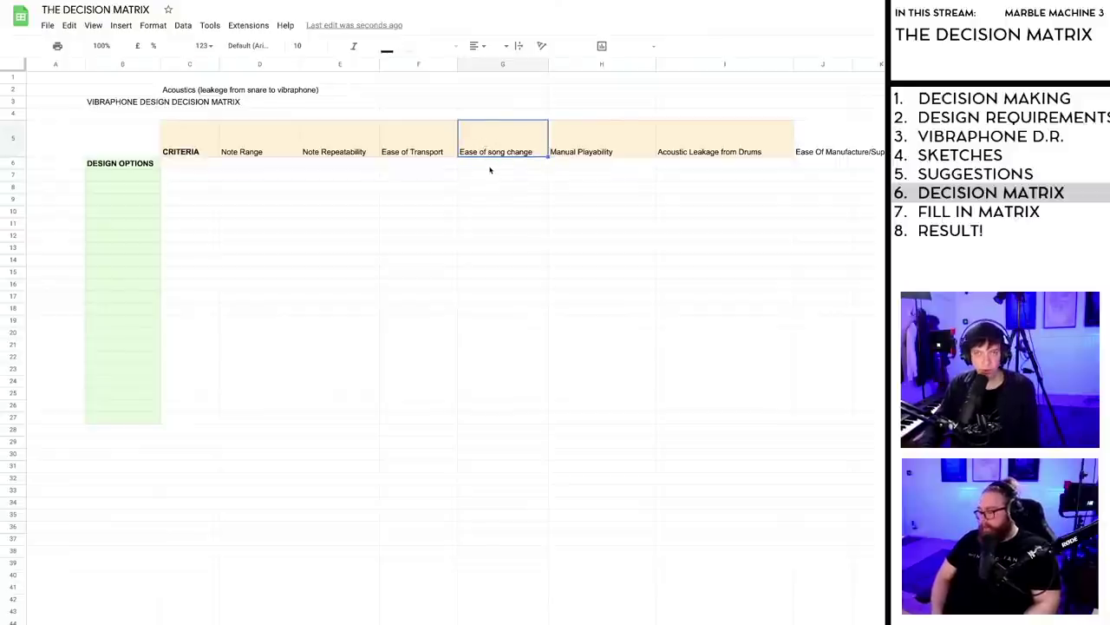
pyautogui.hotkey('ctrl', 'Tab')
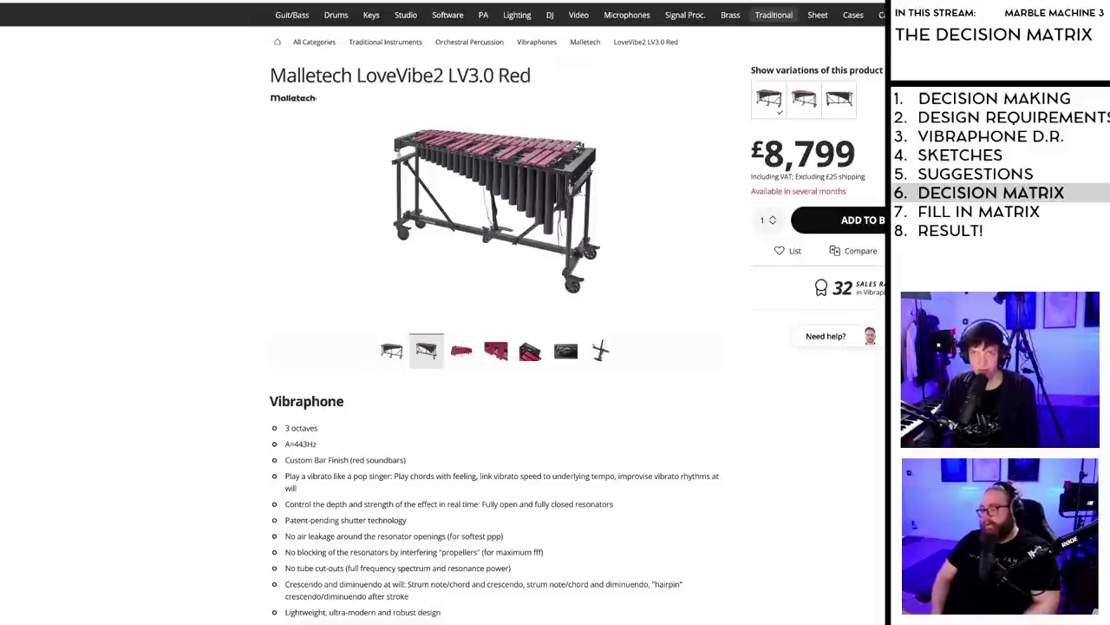
pyautogui.hotkey('ctrl', 'Tab')
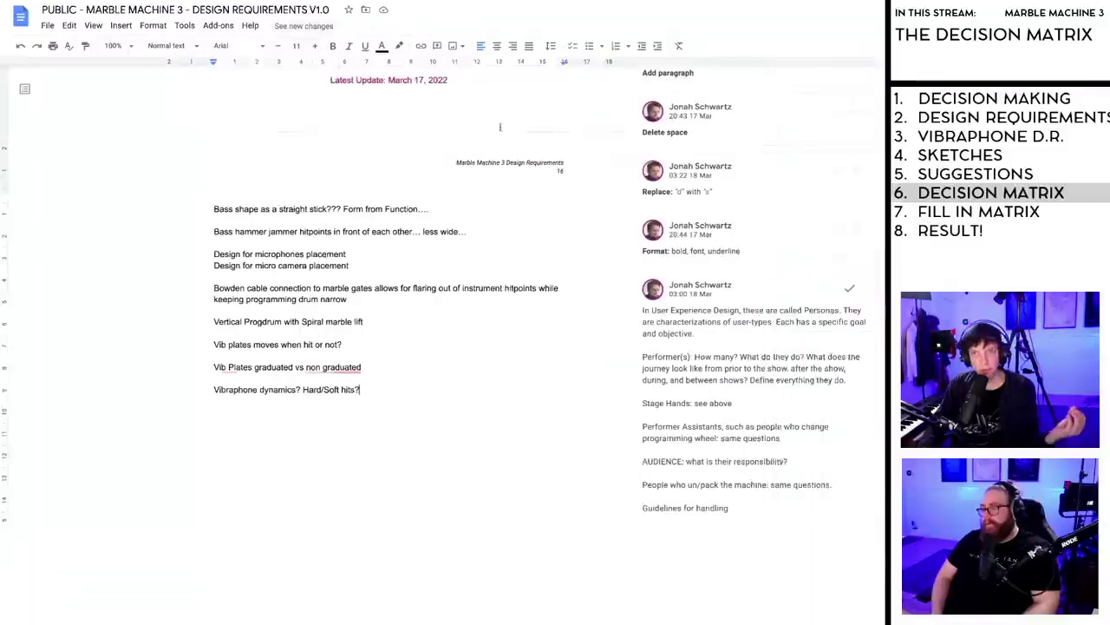
pyautogui.hotkey('ctrl', 'Tab')
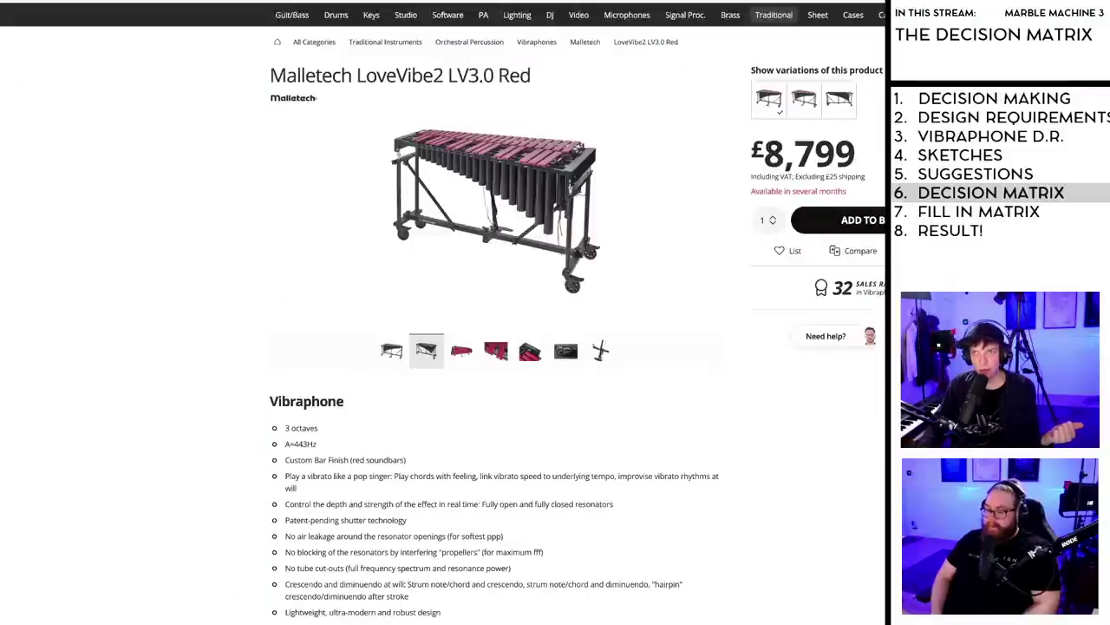
pyautogui.hotkey('ctrl', 'Tab')
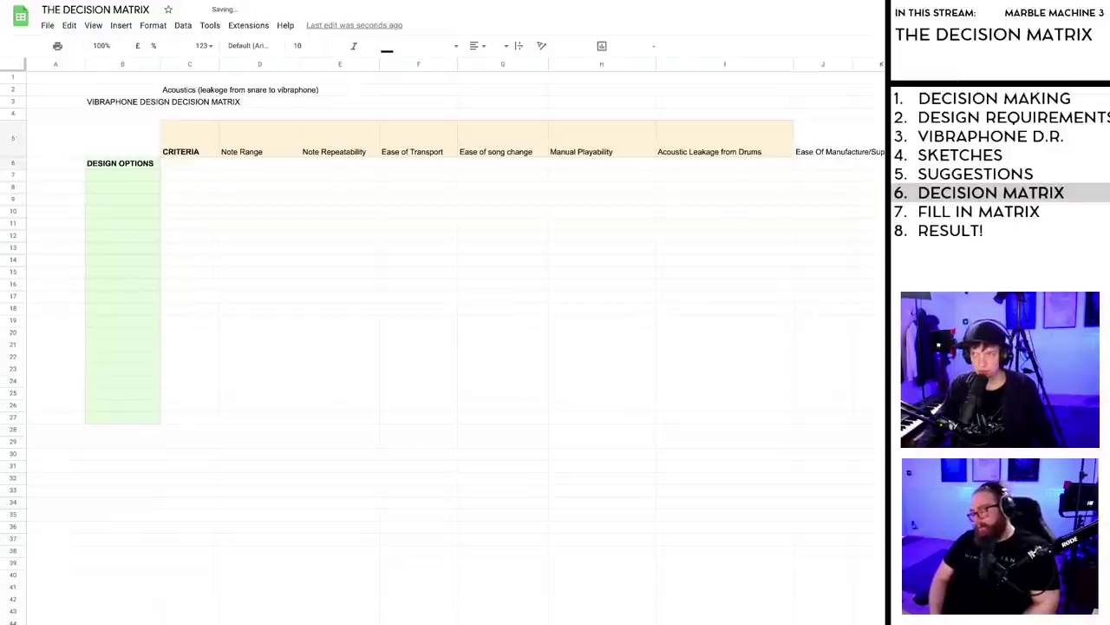
# Step: Extend the light orange fill across the whole criteria header row, starting from the CRITERIA cell
pyautogui.click(186, 137)
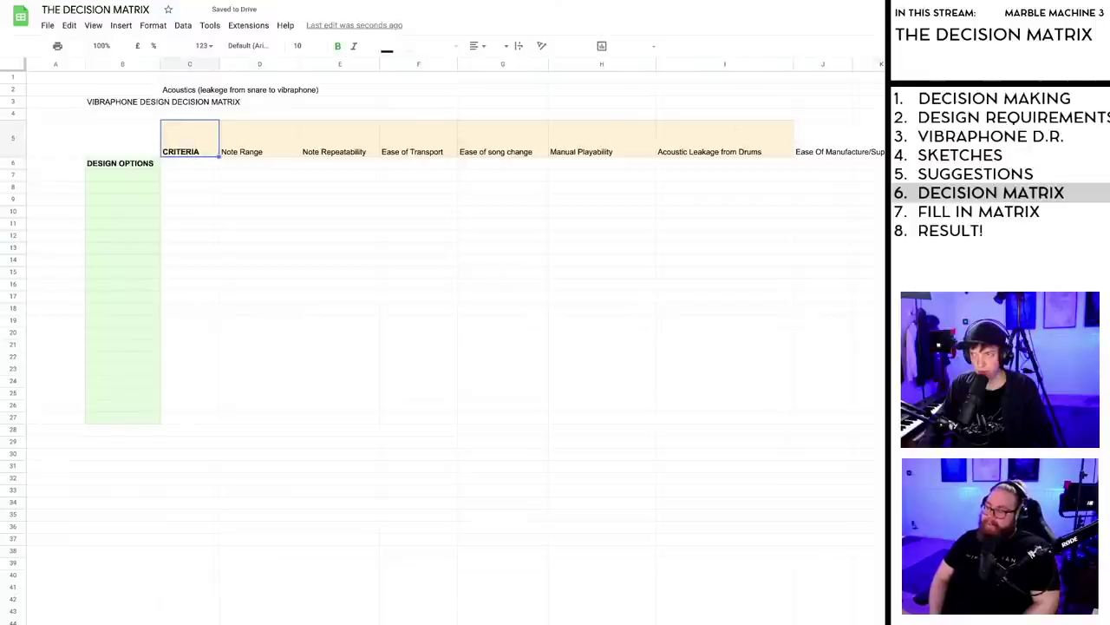
pyautogui.hotkey('ctrl', 'shift', 'Right')
pyautogui.click(408, 46)
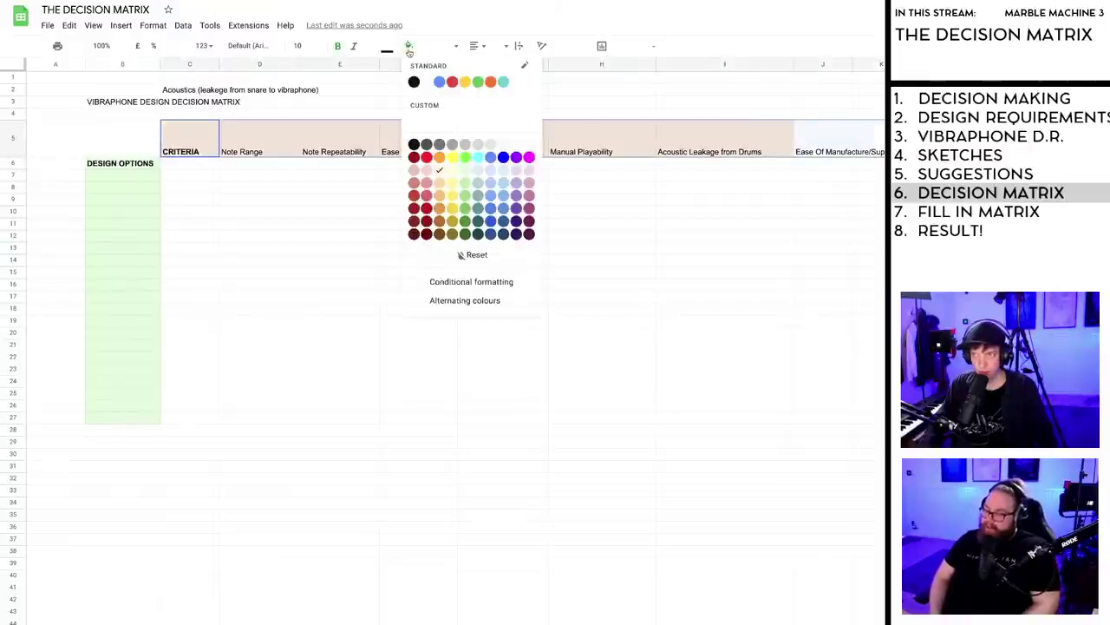
pyautogui.click(440, 170)
pyautogui.click(489, 139)
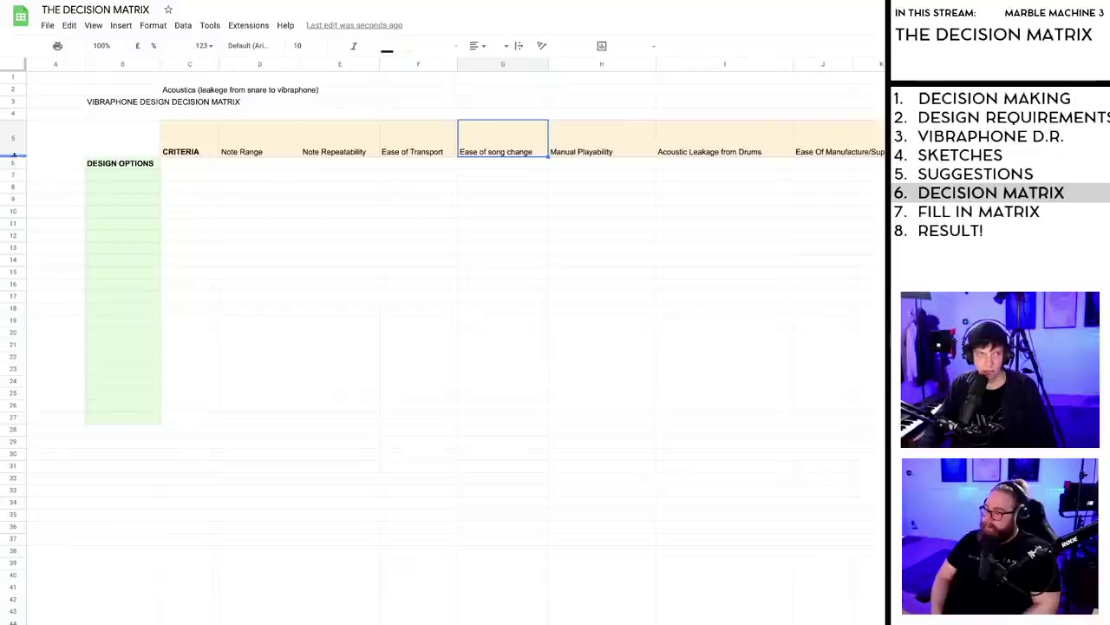
# Step: Reduce row 5's height and narrow the Note Range, Note Repeatability, Ease of song change, Manual Playability and Acoustic Leakage columns closer to their headers
pyautogui.moveTo(16, 156); pyautogui.dragTo(13, 141)
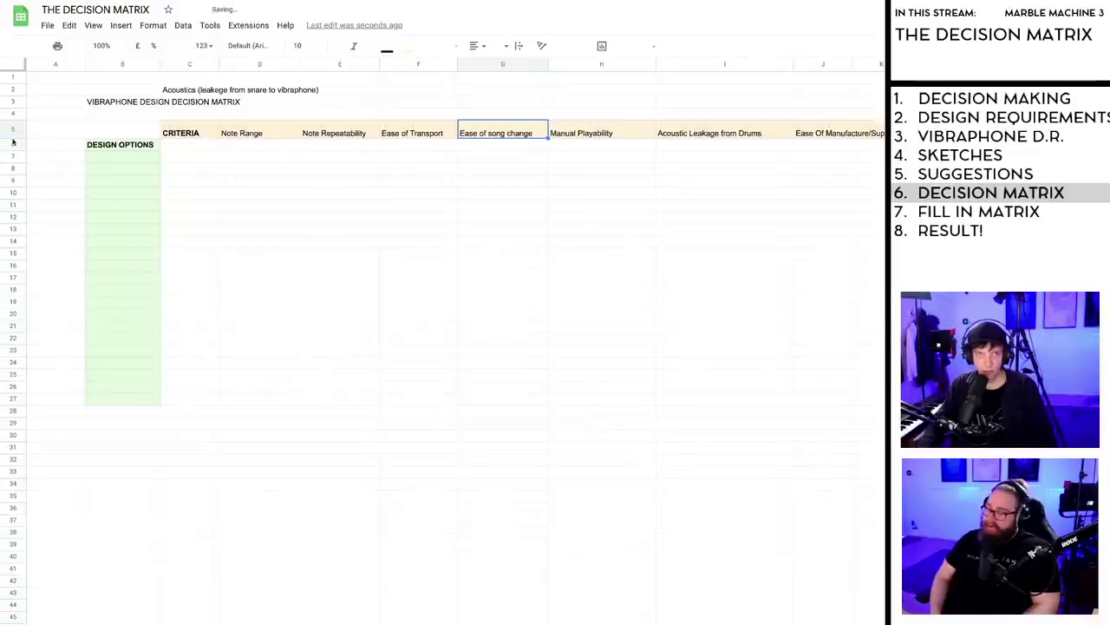
pyautogui.moveTo(299, 63); pyautogui.dragTo(270, 62)
pyautogui.moveTo(349, 64); pyautogui.dragTo(342, 64)
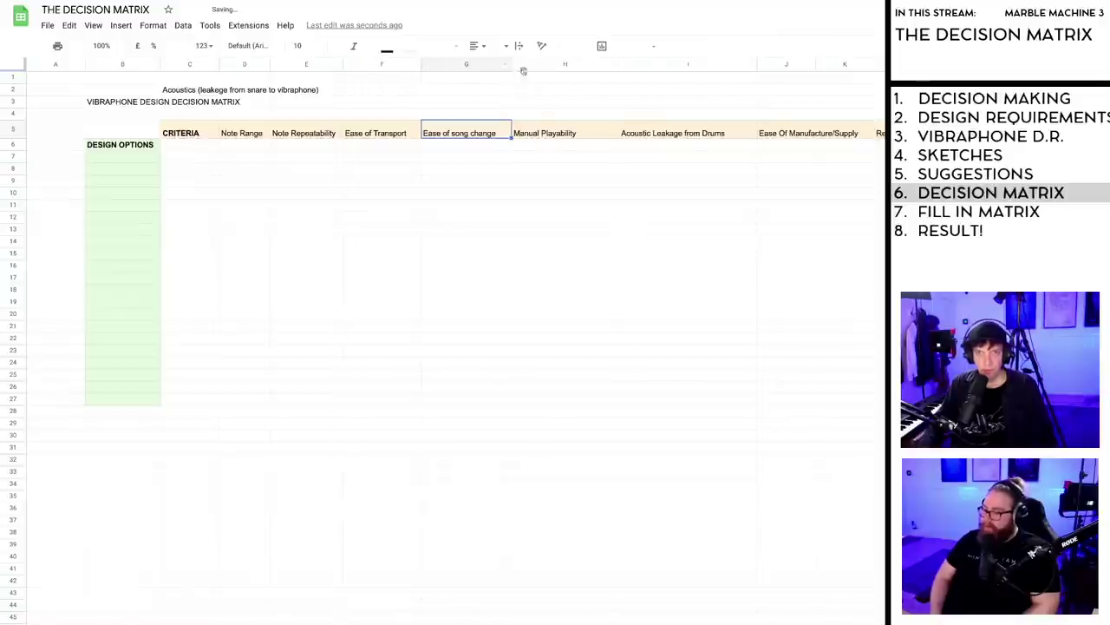
pyautogui.moveTo(511, 66); pyautogui.dragTo(505, 66)
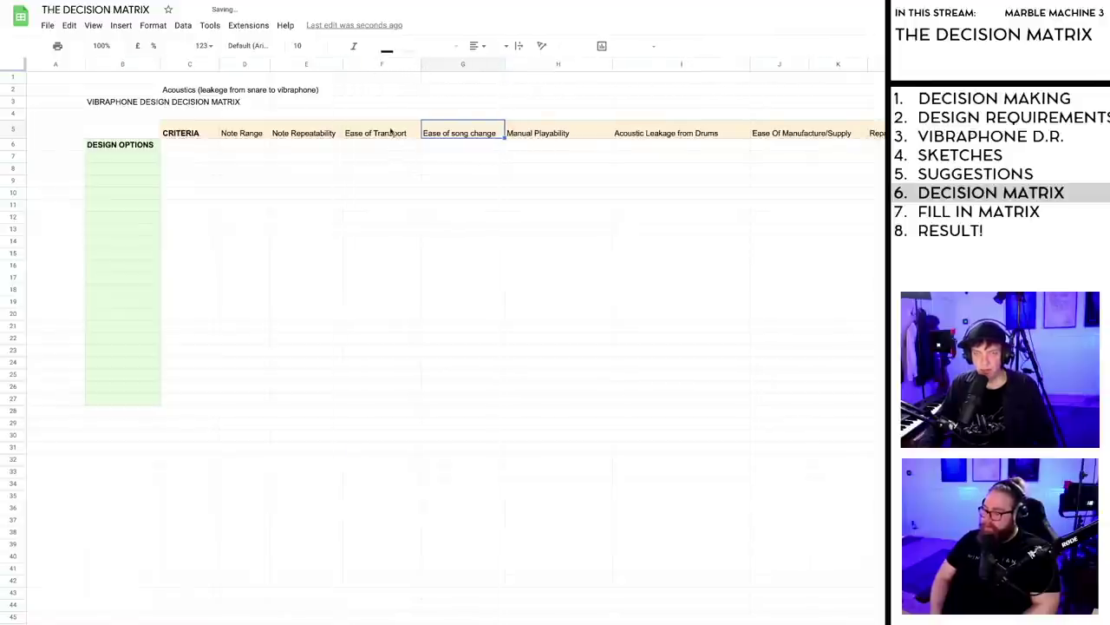
pyautogui.moveTo(611, 66); pyautogui.dragTo(576, 66)
pyautogui.moveTo(714, 66); pyautogui.dragTo(690, 75)
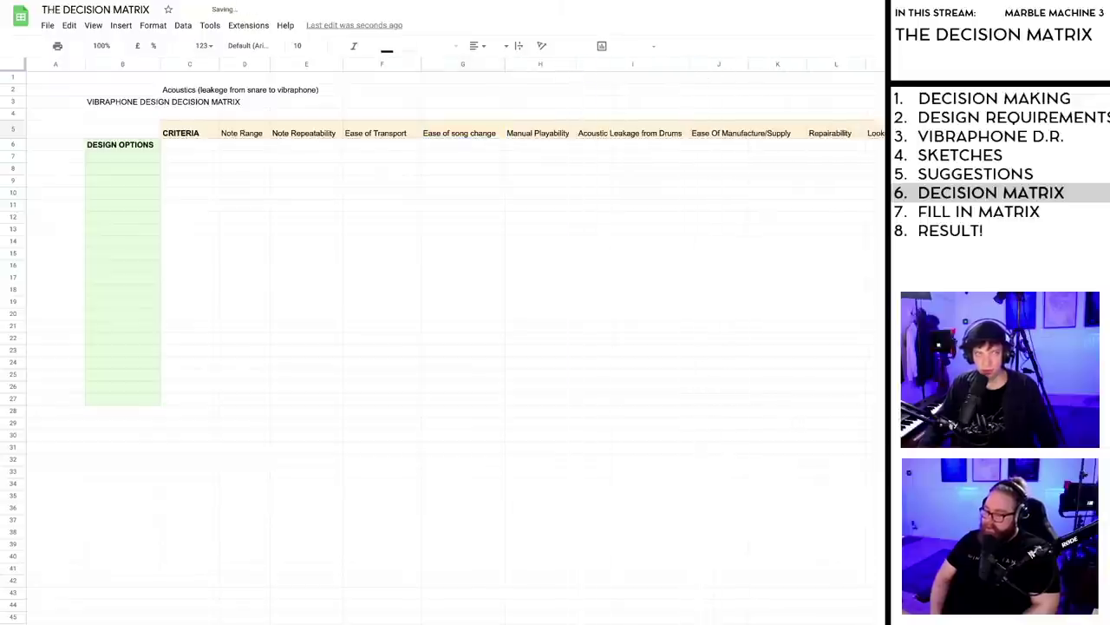
pyautogui.click(874, 167)
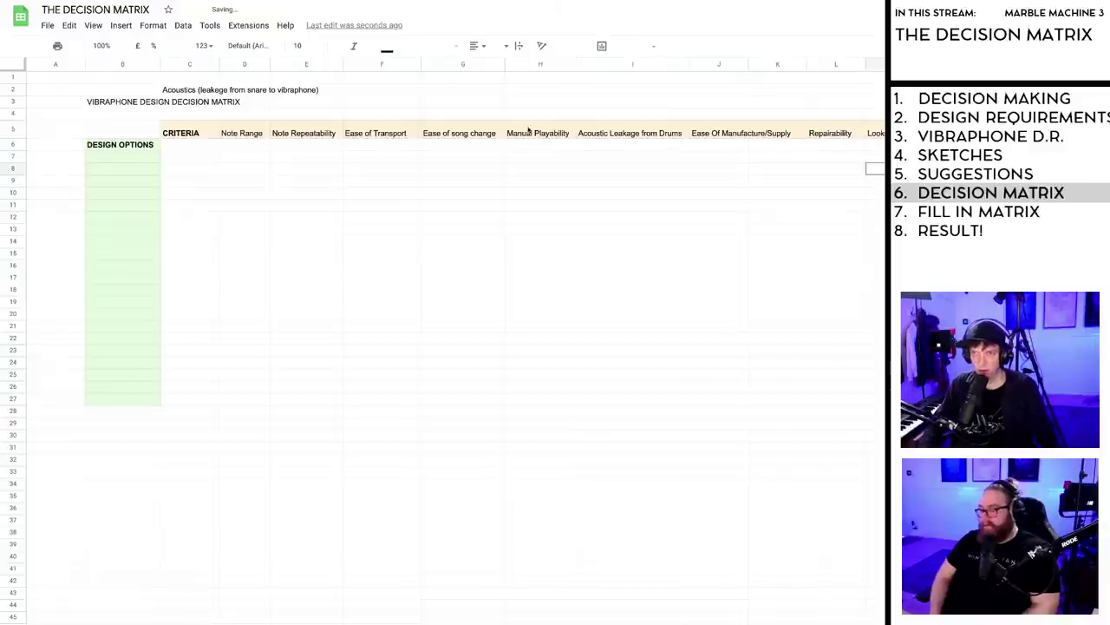
# Step: Shorten the acoustic leakage header in I5 to "Acoustic Leakage" and narrow its column to fit the text
pyautogui.doubleClick(663, 133)
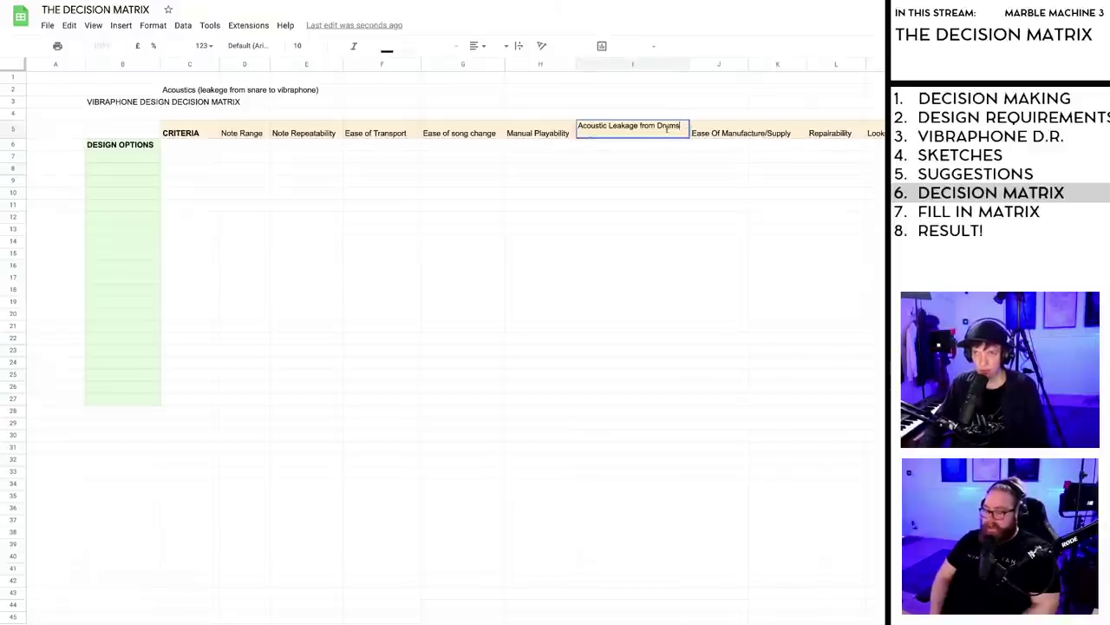
pyautogui.moveTo(639, 126); pyautogui.dragTo(682, 125)
pyautogui.press('BackSpace')
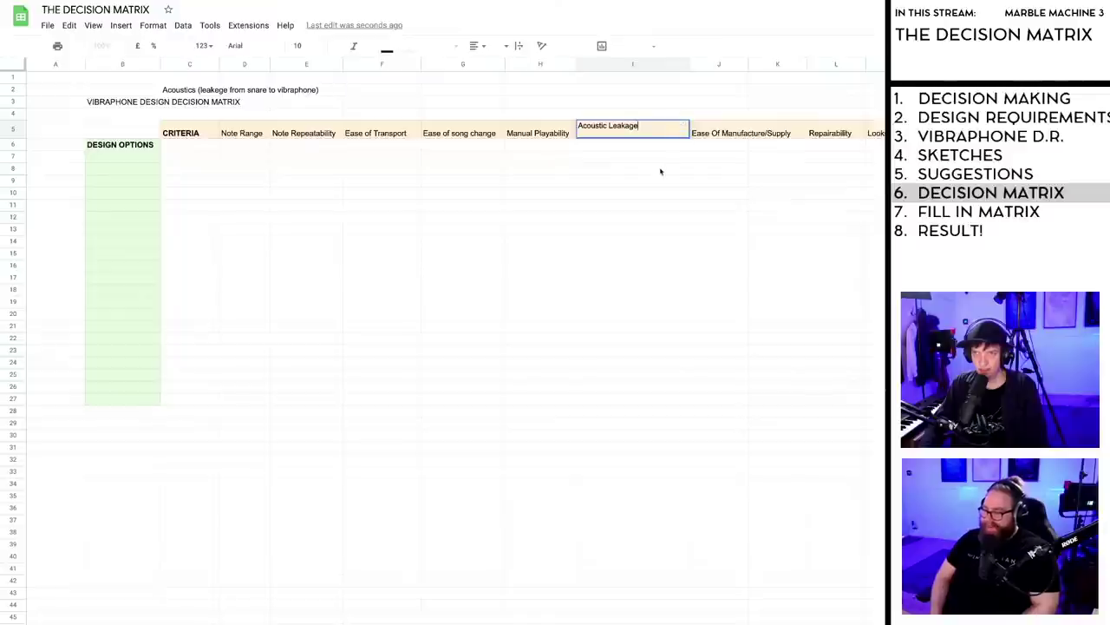
pyautogui.click(659, 171)
pyautogui.moveTo(689, 65); pyautogui.dragTo(643, 64)
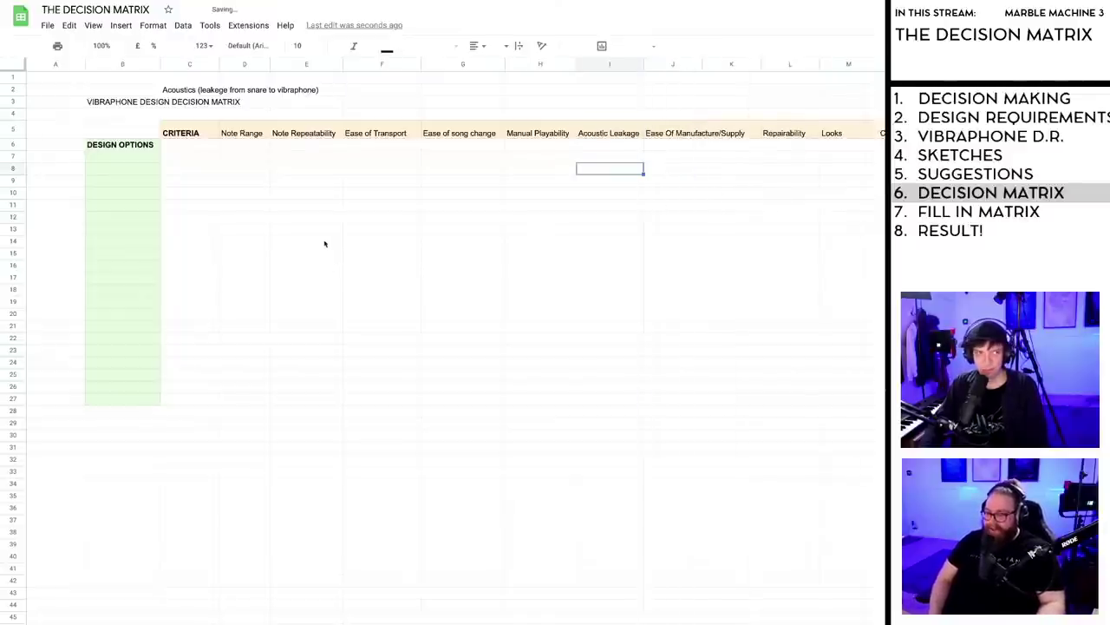
pyautogui.click(587, 293)
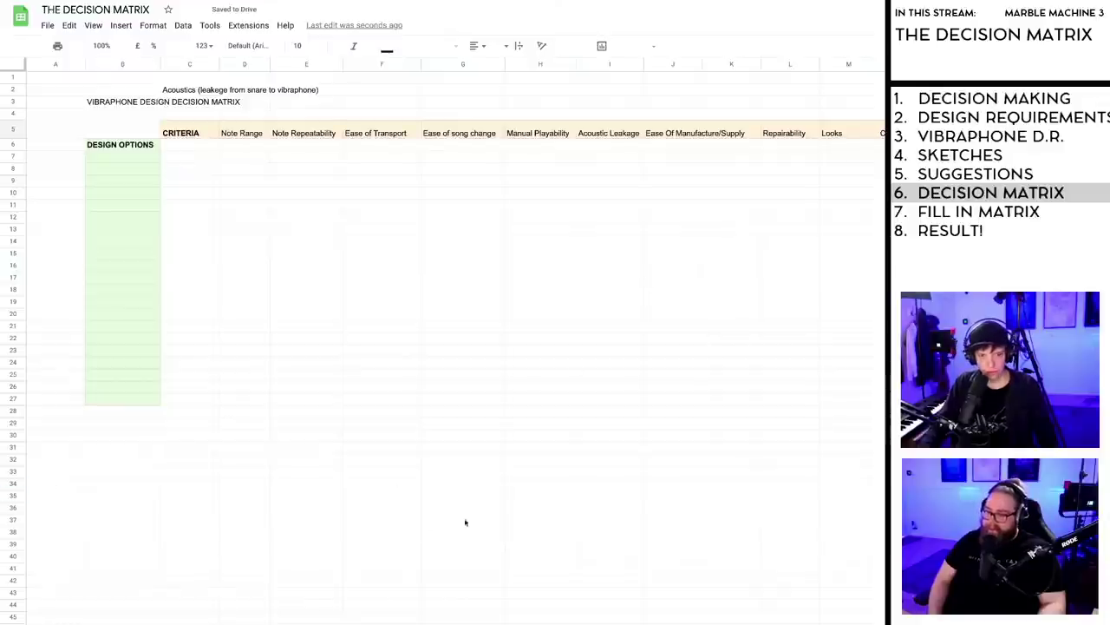
# Step: Add "Mid Air Collisions" as a new criterion in P5, after the marble gate positioning criterion
pyautogui.hscroll(10, 434, 260)
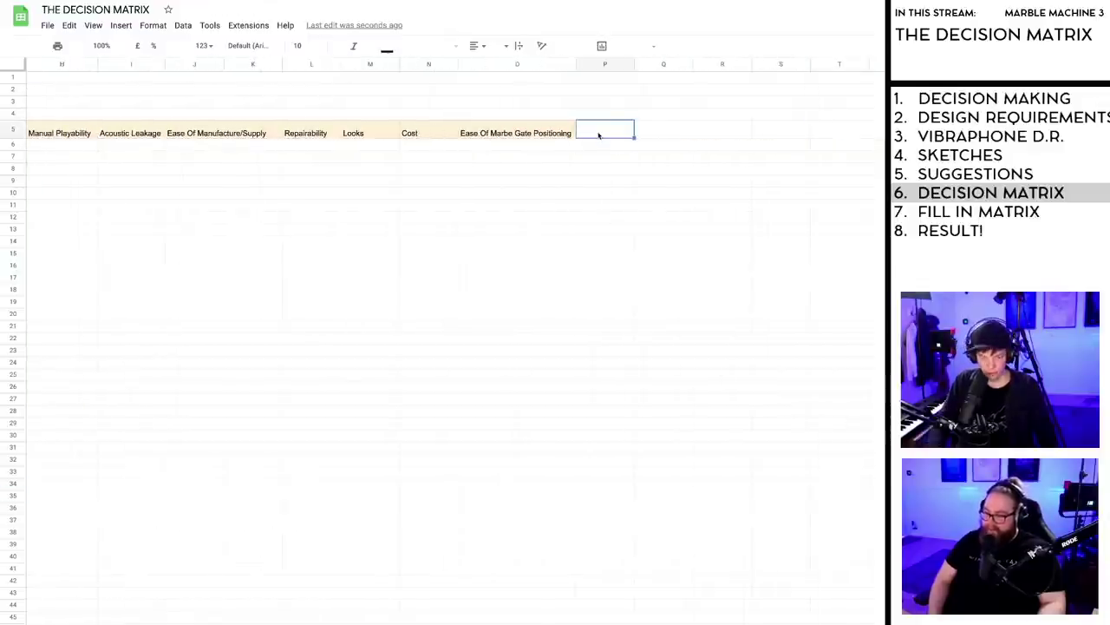
pyautogui.write('Collisions')
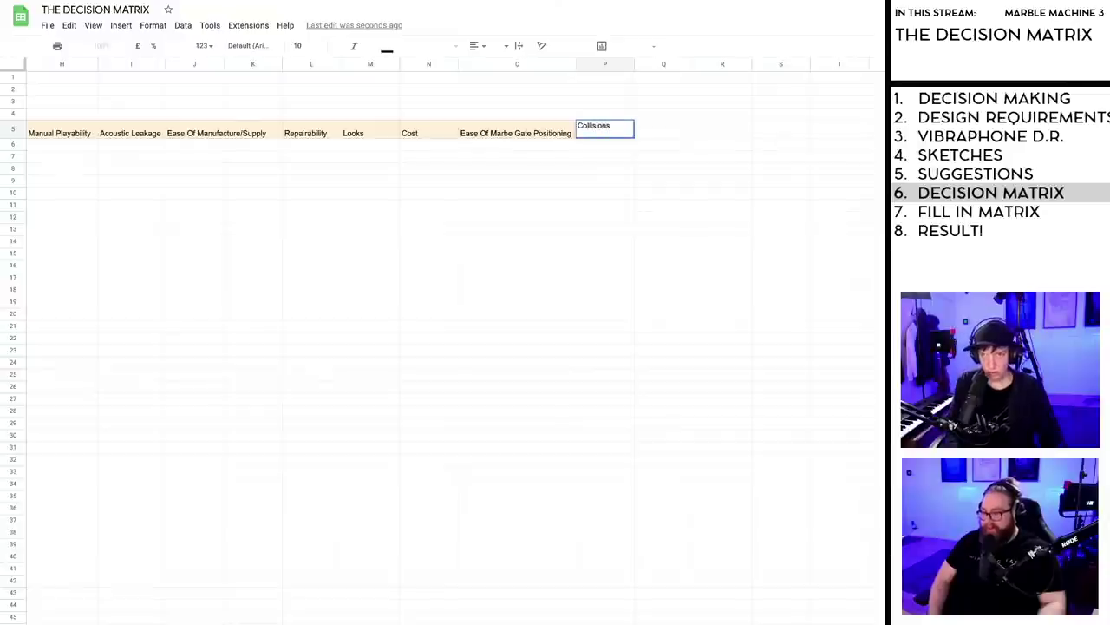
pyautogui.press('Left')
pyautogui.press('Left')
pyautogui.press('Left')
pyautogui.press('Left')
pyautogui.doubleClick(608, 124)
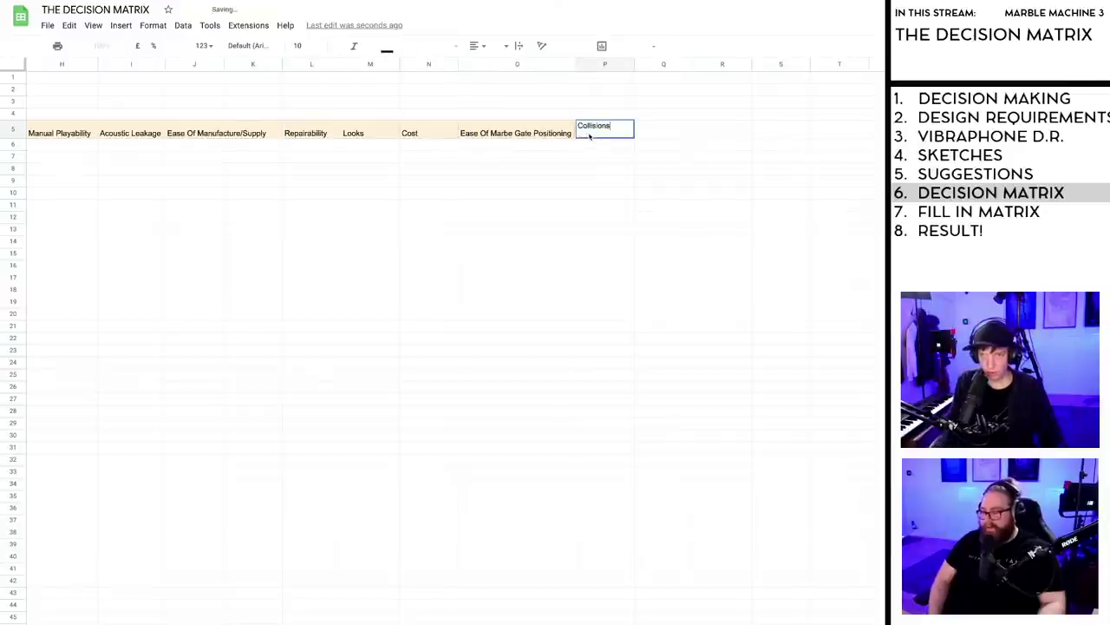
pyautogui.write('Mid Air')
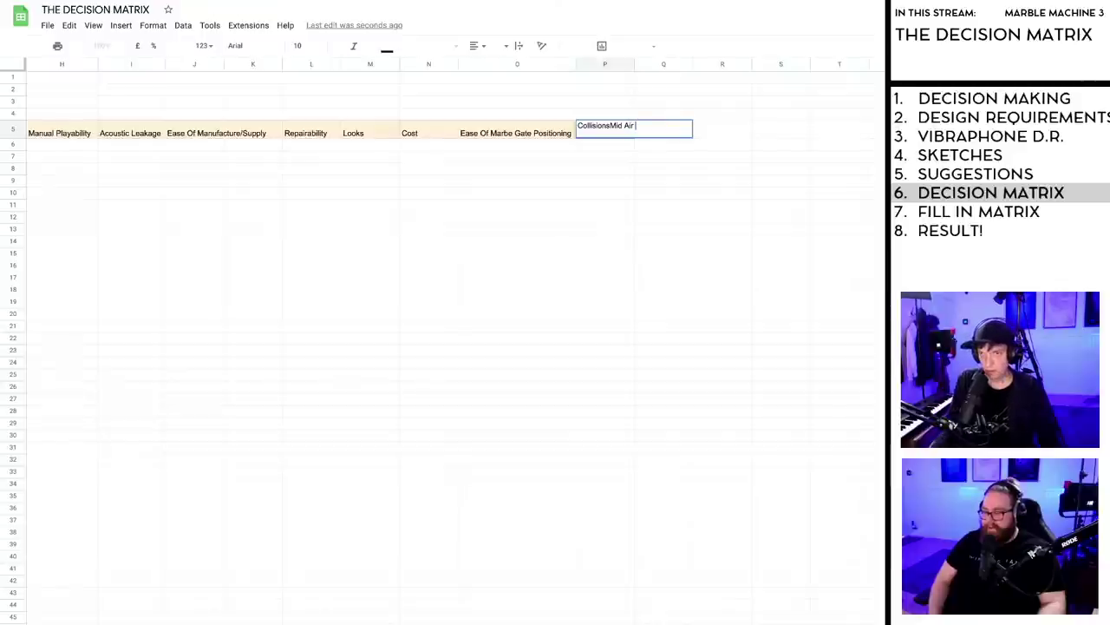
pyautogui.moveTo(640, 125); pyautogui.dragTo(569, 131)
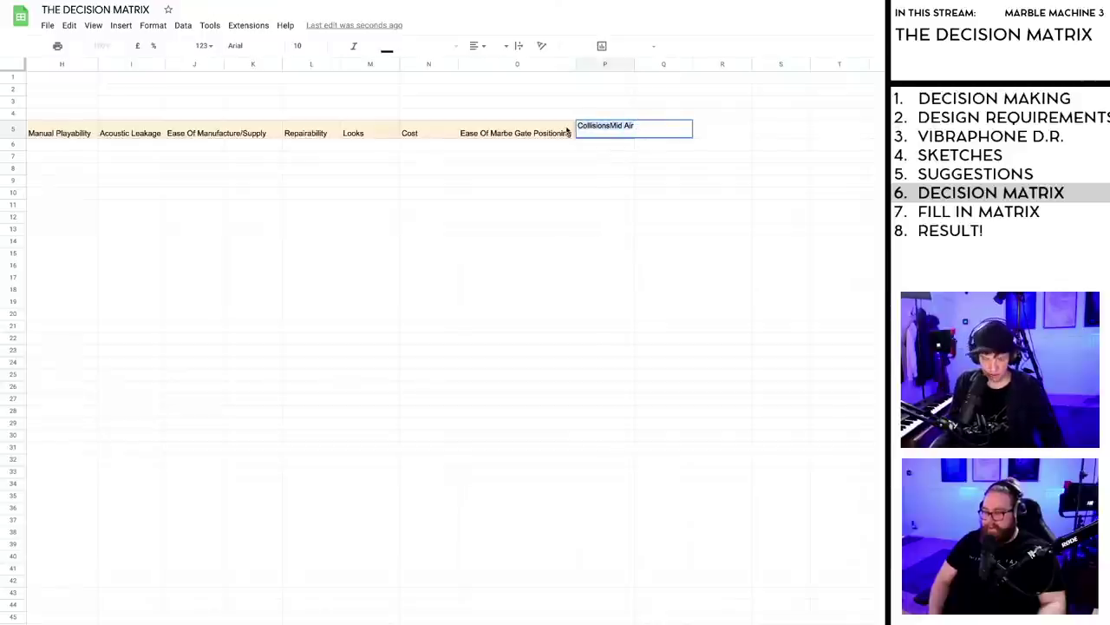
pyautogui.write('Mid Air Collisions')
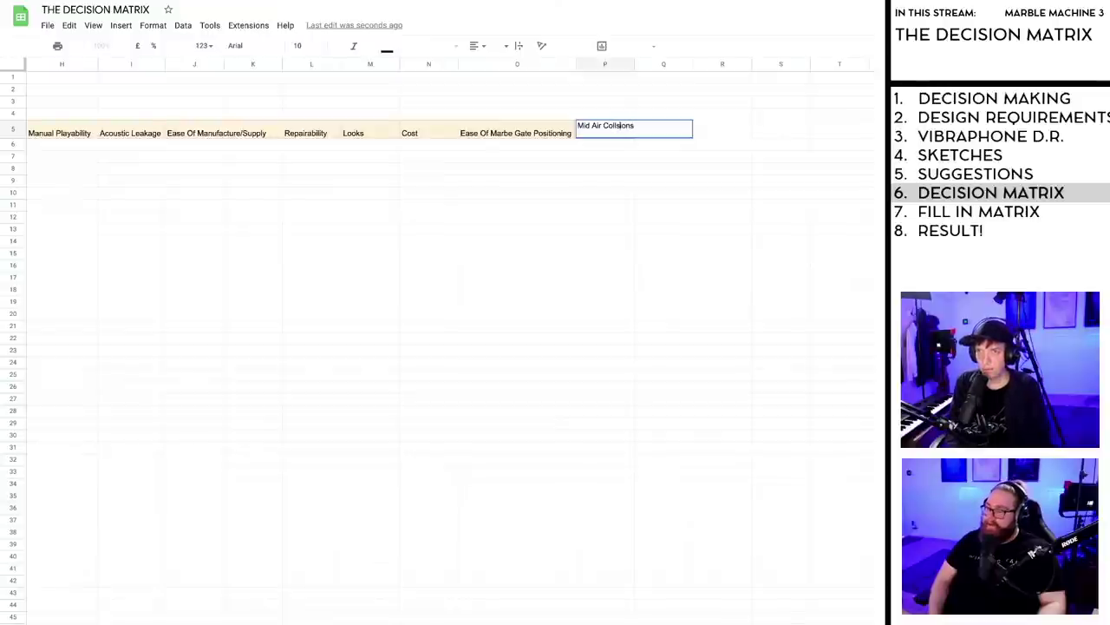
pyautogui.press('Return')
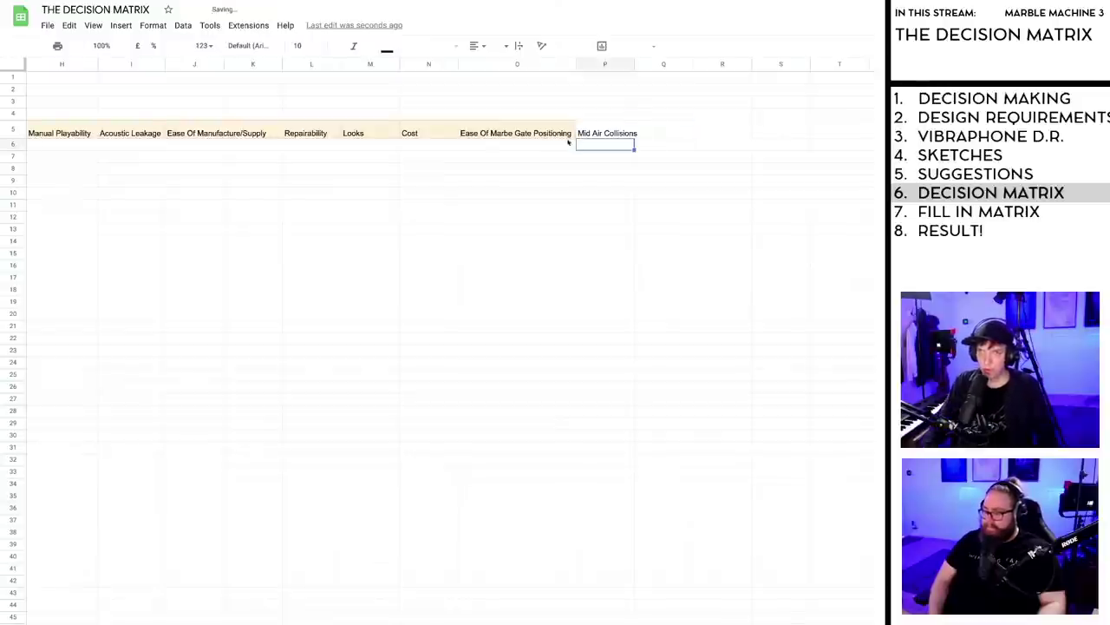
# Step: Review the criteria headers one by one from Note Range to Ease Of Manufacture/Supply
pyautogui.hscroll(-2, 462, 623)
pyautogui.hscroll(-5, 462, 623)
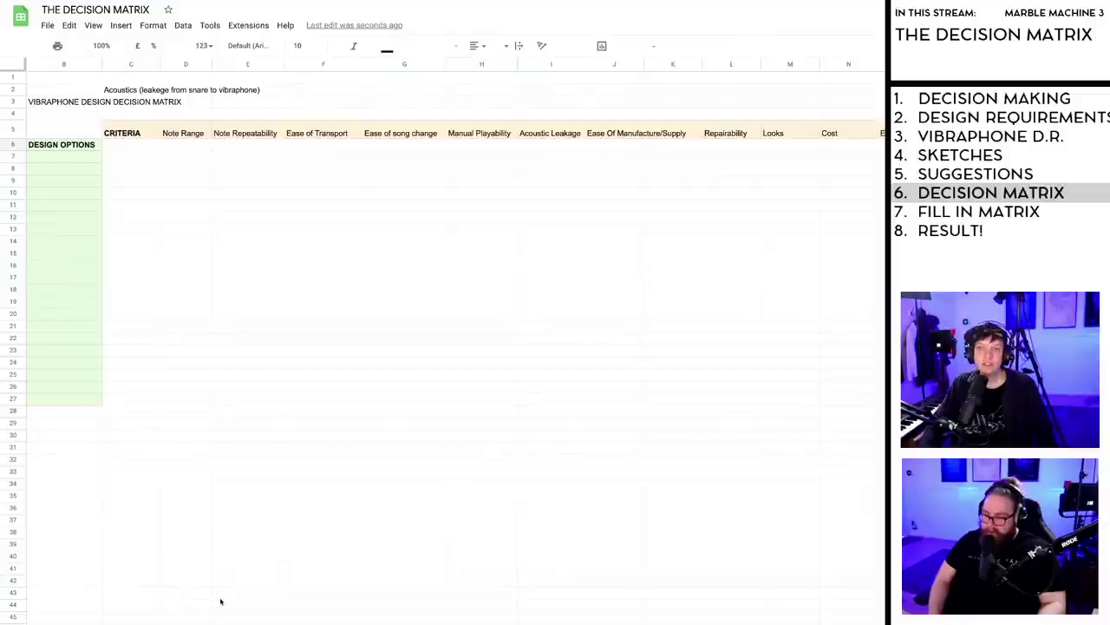
pyautogui.click(189, 134)
pyautogui.click(265, 130)
pyautogui.click(332, 130)
pyautogui.click(377, 131)
pyautogui.click(467, 132)
pyautogui.click(544, 131)
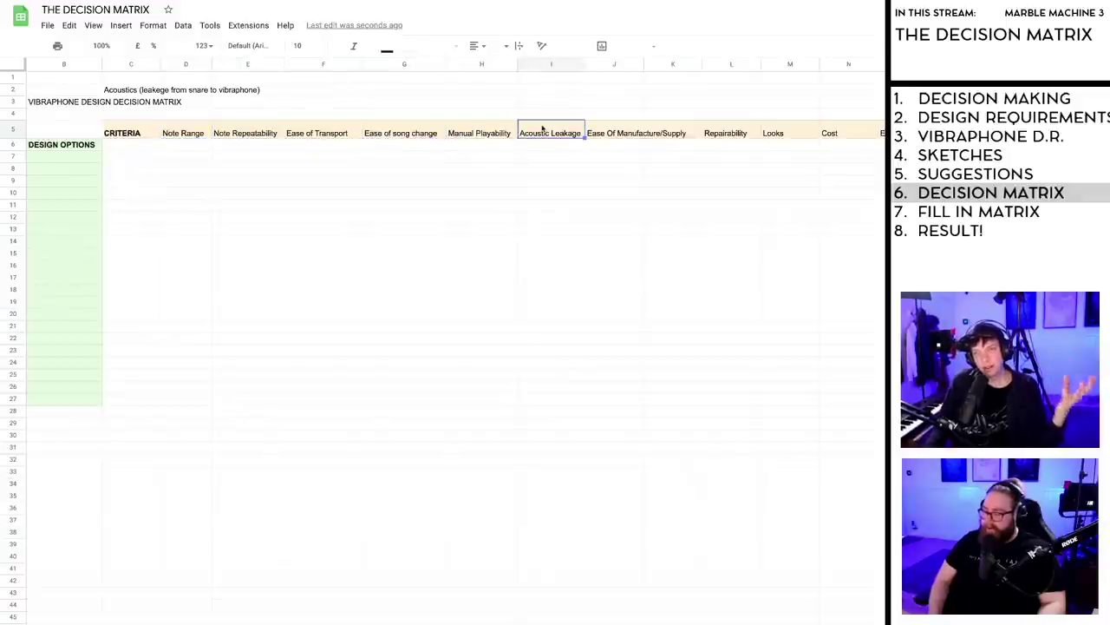
pyautogui.click(603, 129)
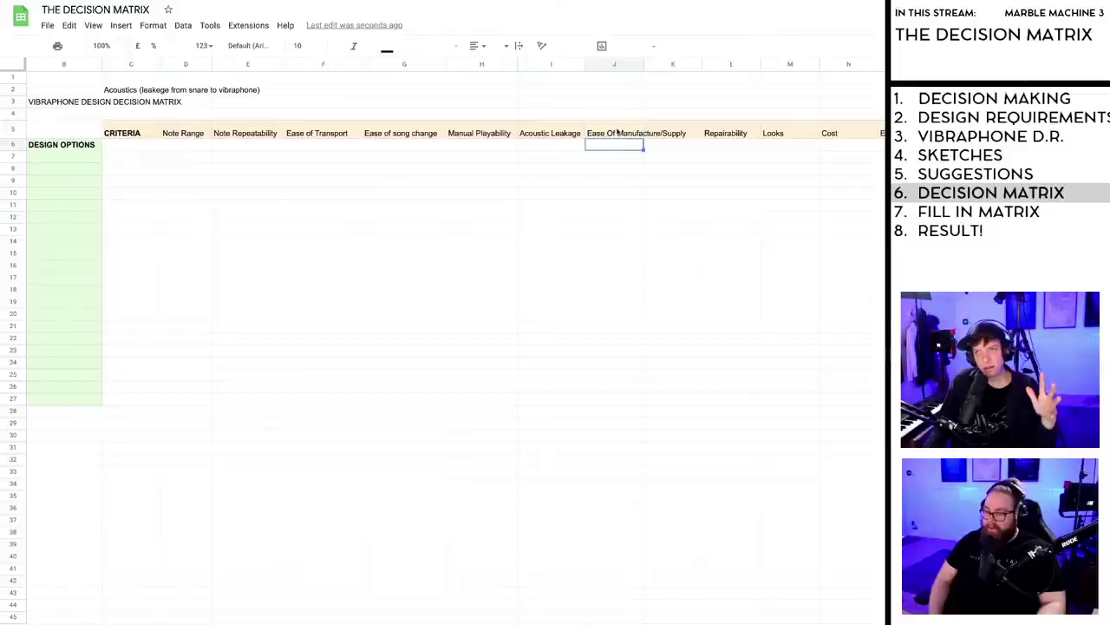
pyautogui.doubleClick(618, 132)
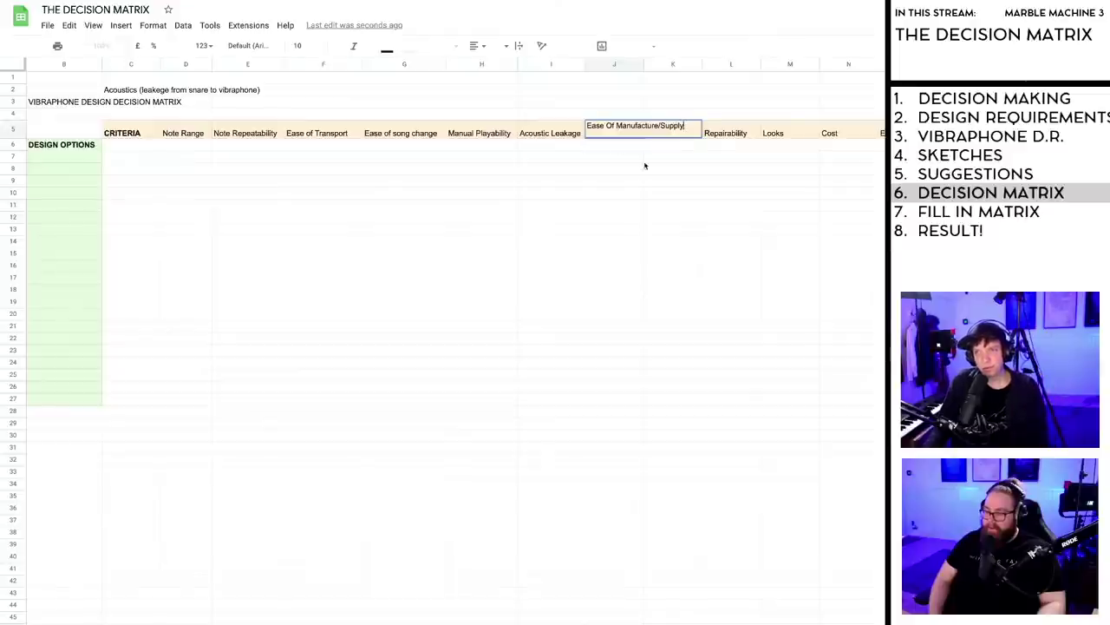
pyautogui.press('Return')
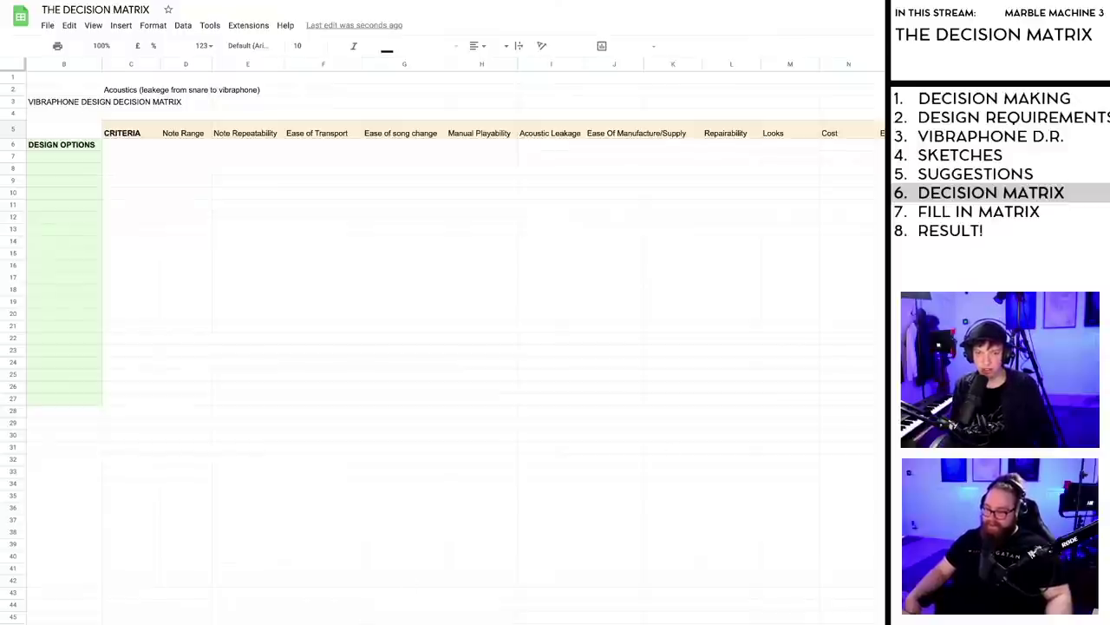
# Step: Select the empty header cell Q5, directly after the Mid Air Collisions criterion
pyautogui.hscroll(6, 366, 621)
pyautogui.click(598, 146)
pyautogui.click(602, 135)
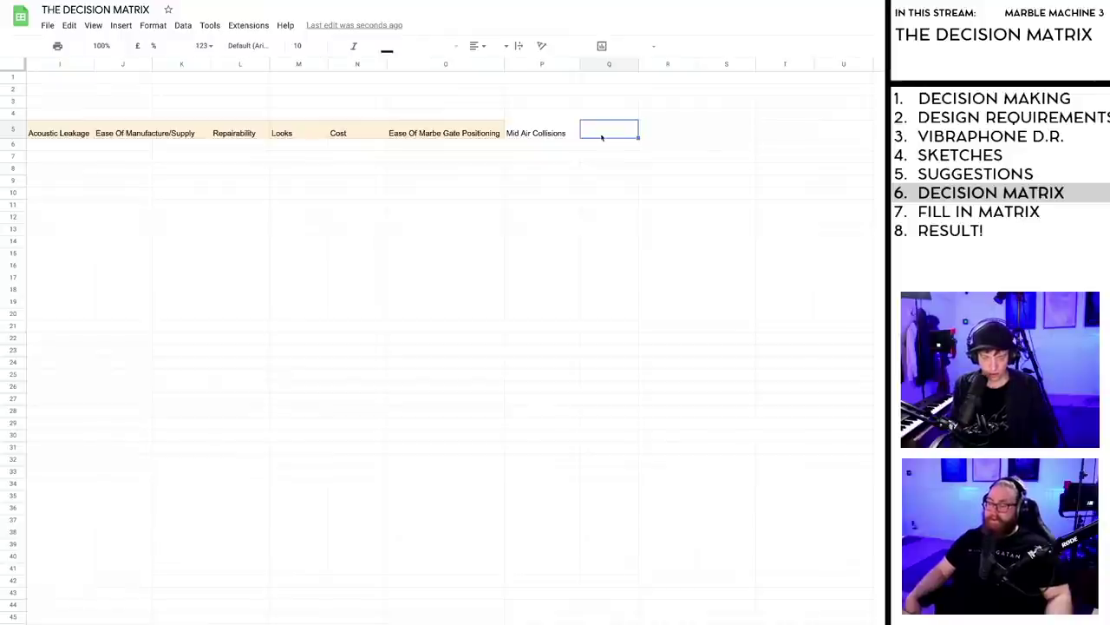
pyautogui.write('Ease of')
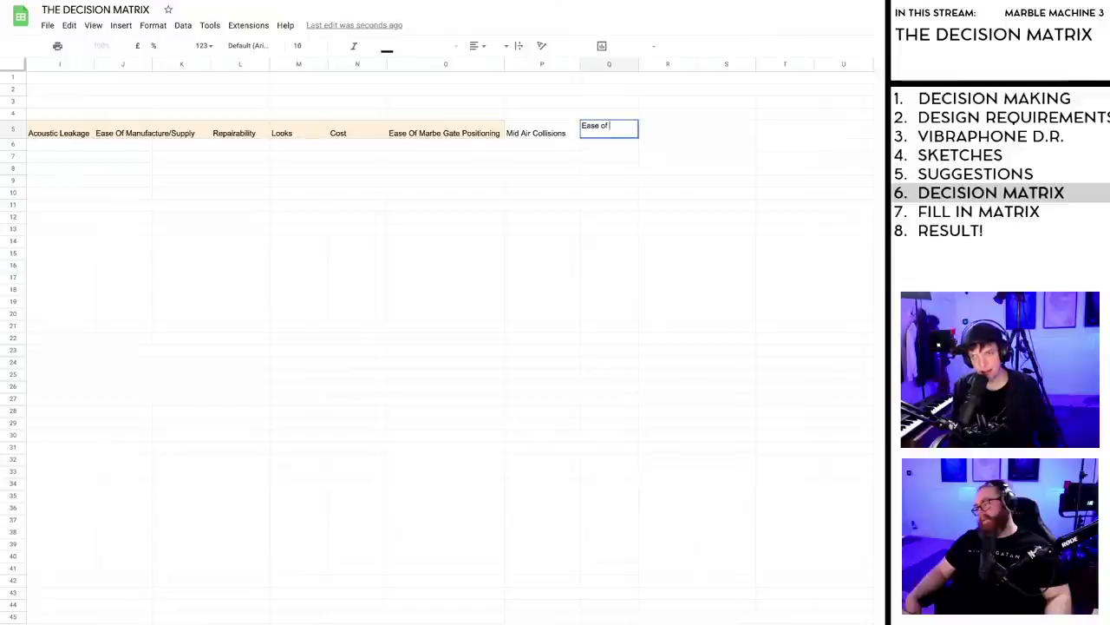
pyautogui.press('BackSpace')
pyautogui.press('BackSpace')
pyautogui.press('BackSpace')
pyautogui.press('BackSpace')
pyautogui.press('BackSpace')
pyautogui.press('BackSpace')
pyautogui.press('BackSpace')
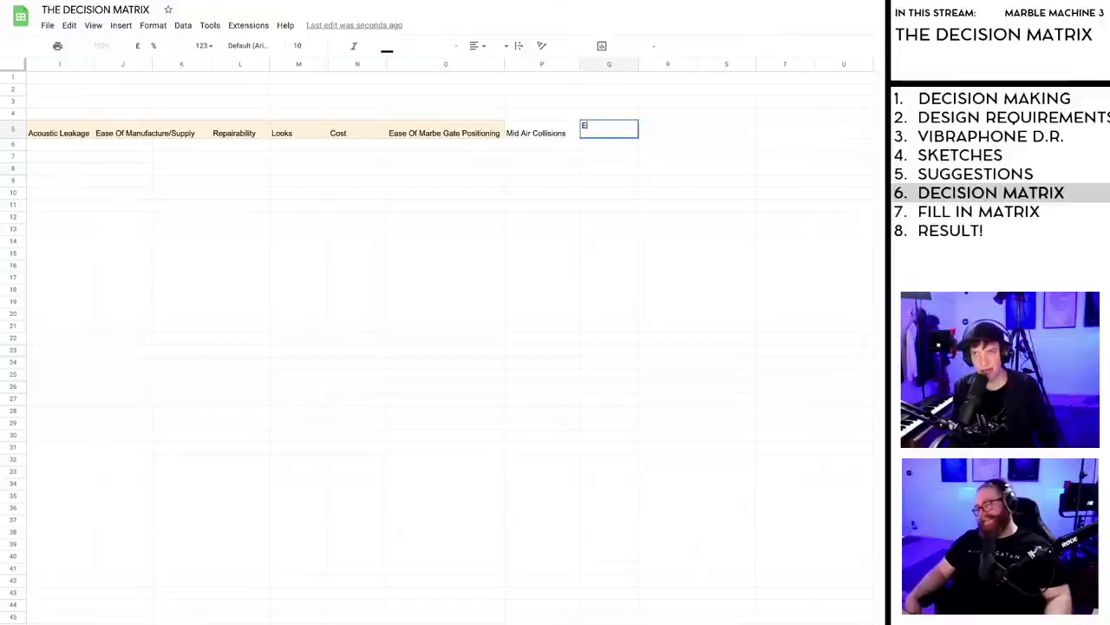
# Step: Enter "Compactness" as a new criterion in Q5 and select row 5 from Mid Air Collisions through column U
pyautogui.write('Com')
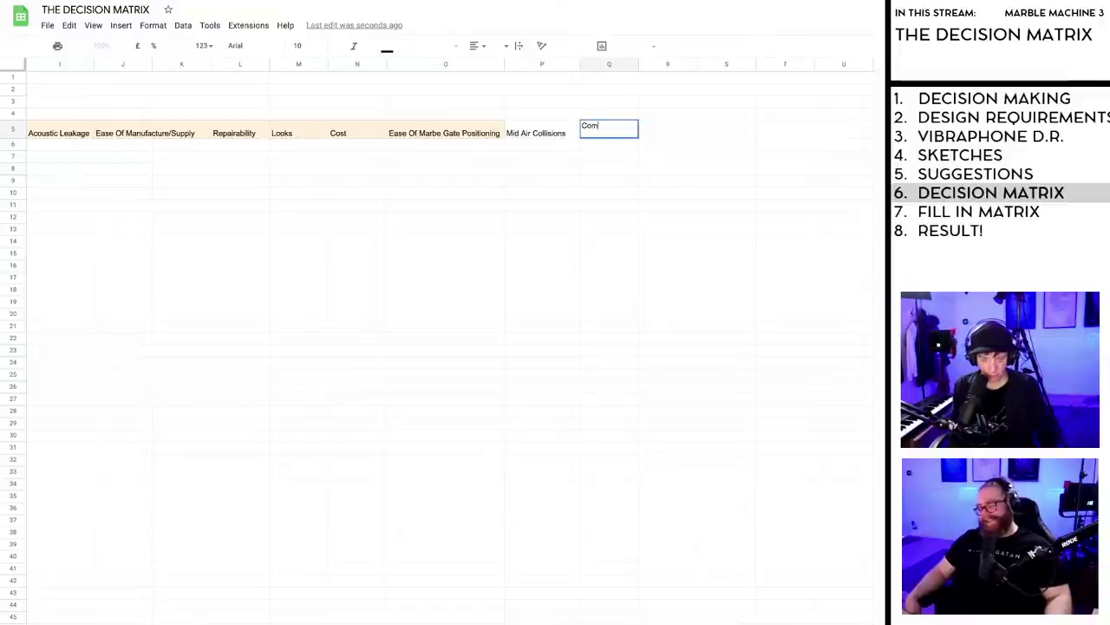
pyautogui.write('pactness')
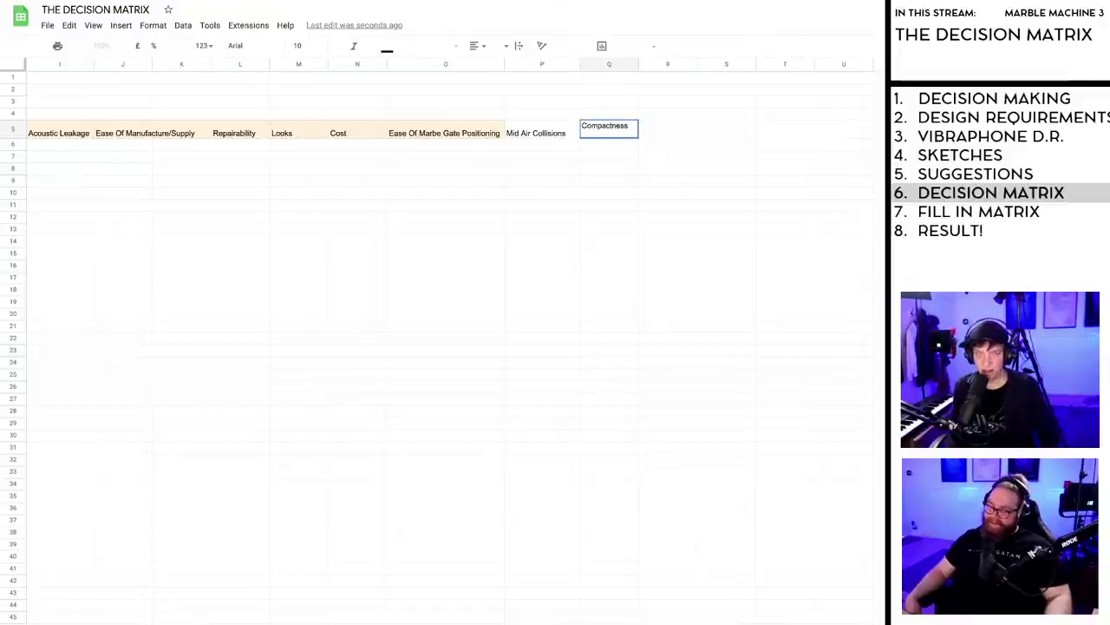
pyautogui.click(614, 204)
pyautogui.click(540, 137)
pyautogui.keyDown('shift'); pyautogui.click(853, 133); pyautogui.keyUp('shift')
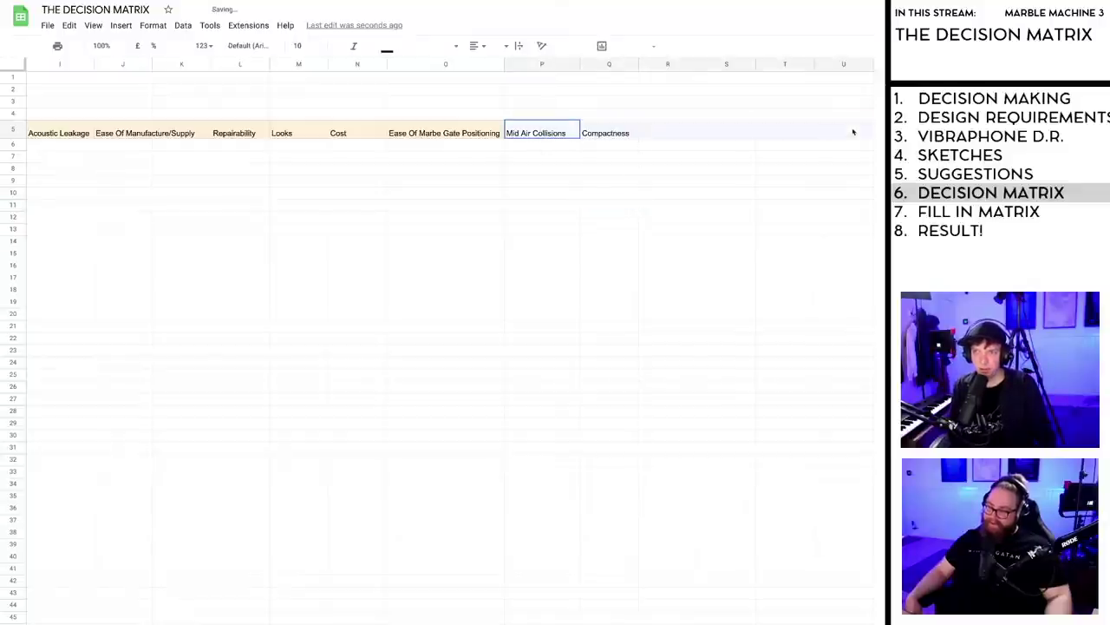
pyautogui.click(387, 47)
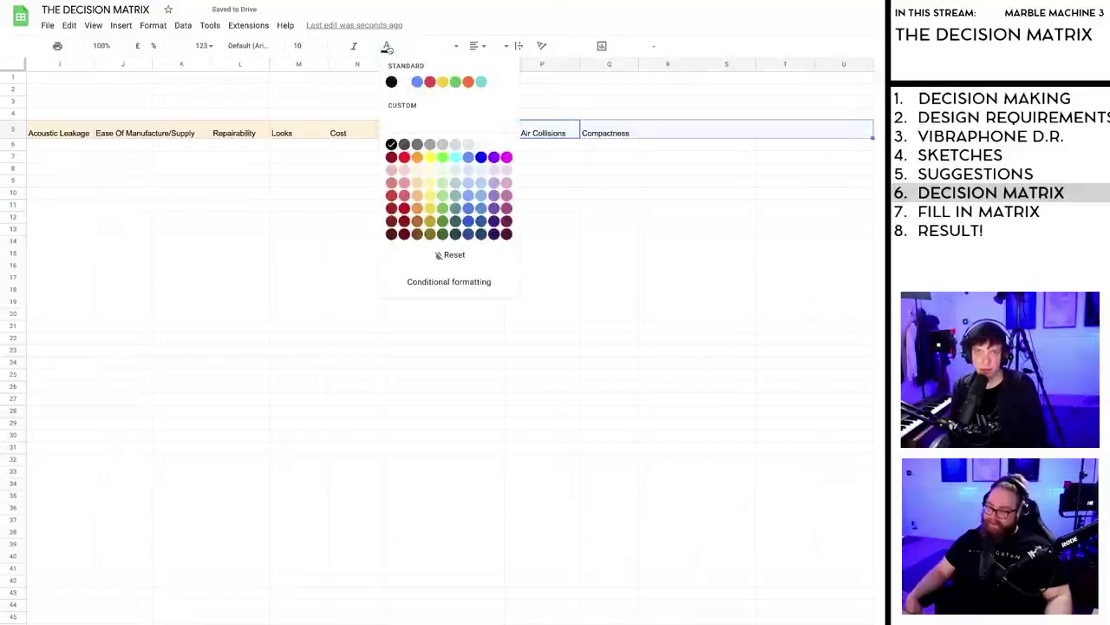
pyautogui.click(417, 174)
pyautogui.hotkey('ctrl', 'z')
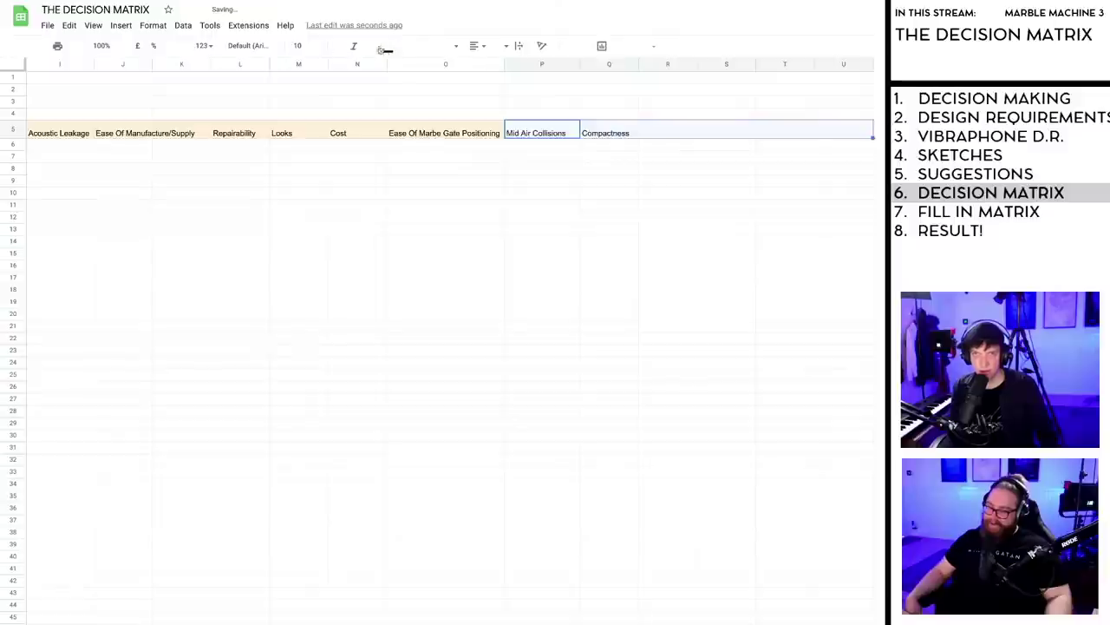
pyautogui.click(387, 47)
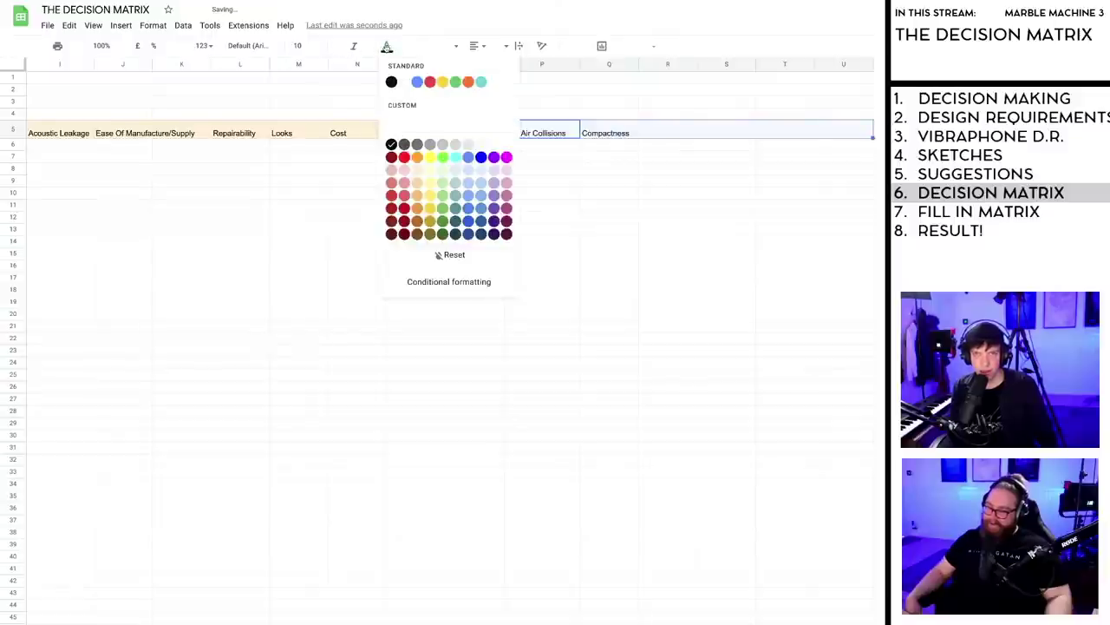
pyautogui.click(369, 47)
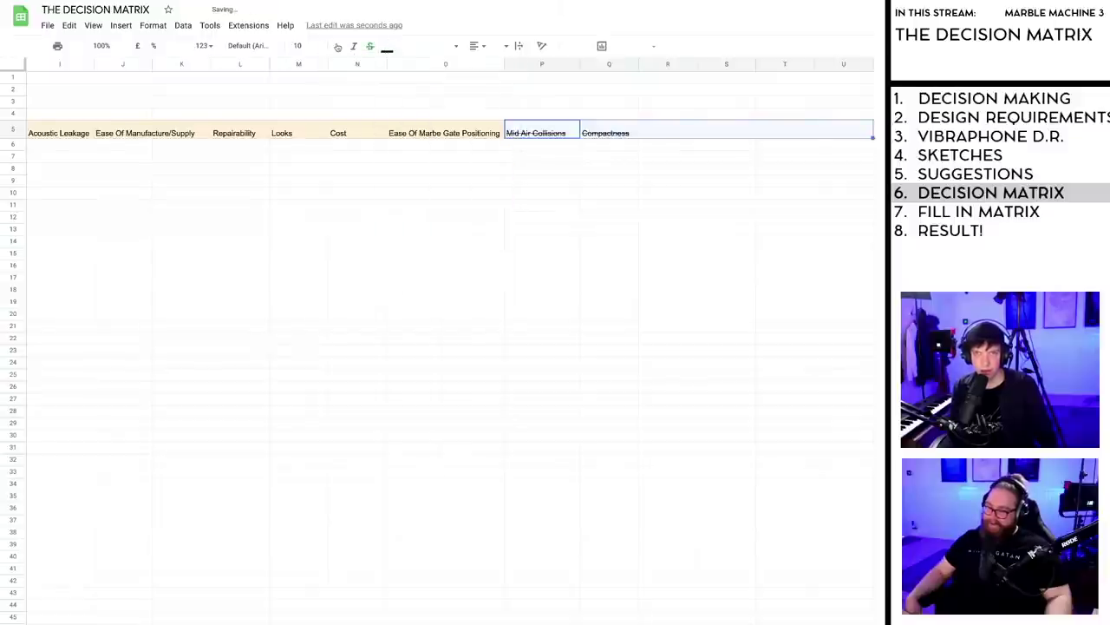
pyautogui.hotkey('ctrl', 'z')
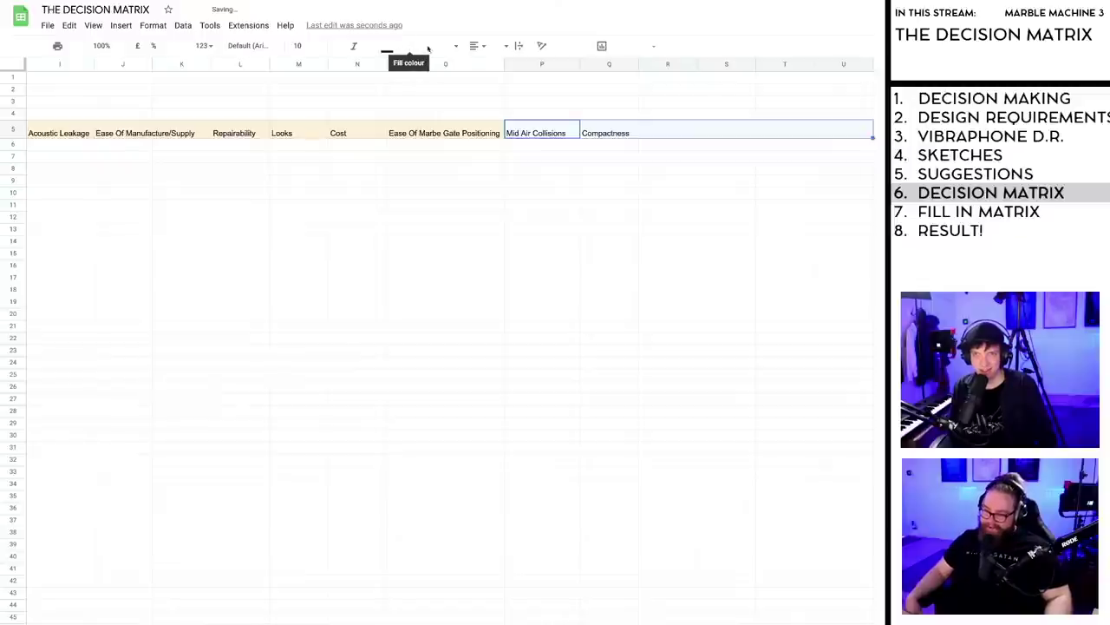
# Step: Fill the selected header cells from Mid Air Collisions onward with the same light orange as the other criteria
pyautogui.click(408, 46)
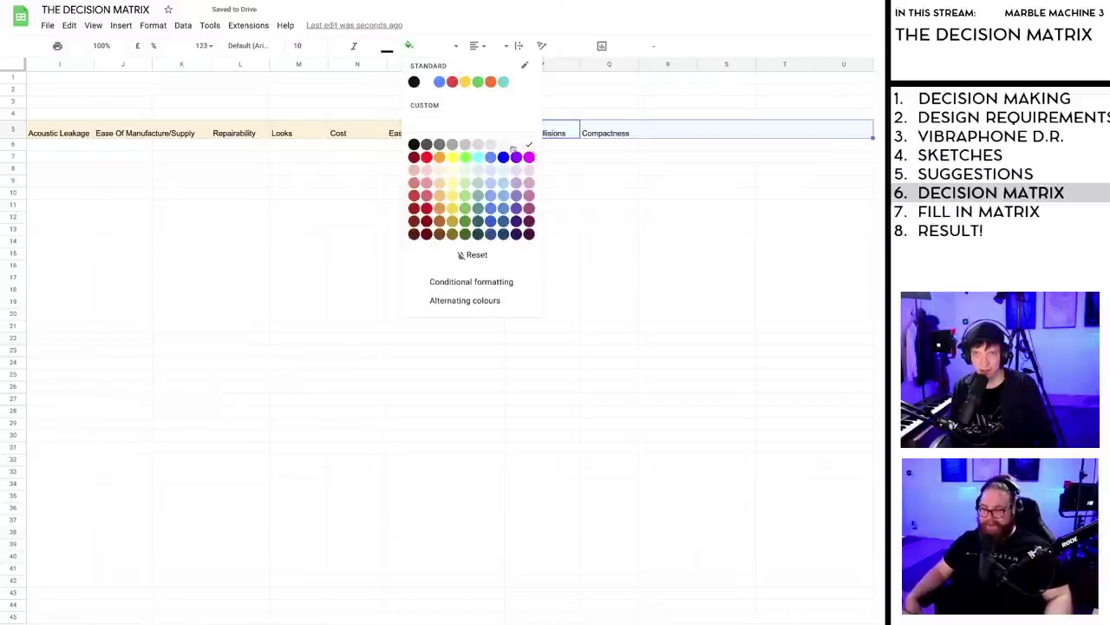
pyautogui.click(440, 171)
pyautogui.click(630, 194)
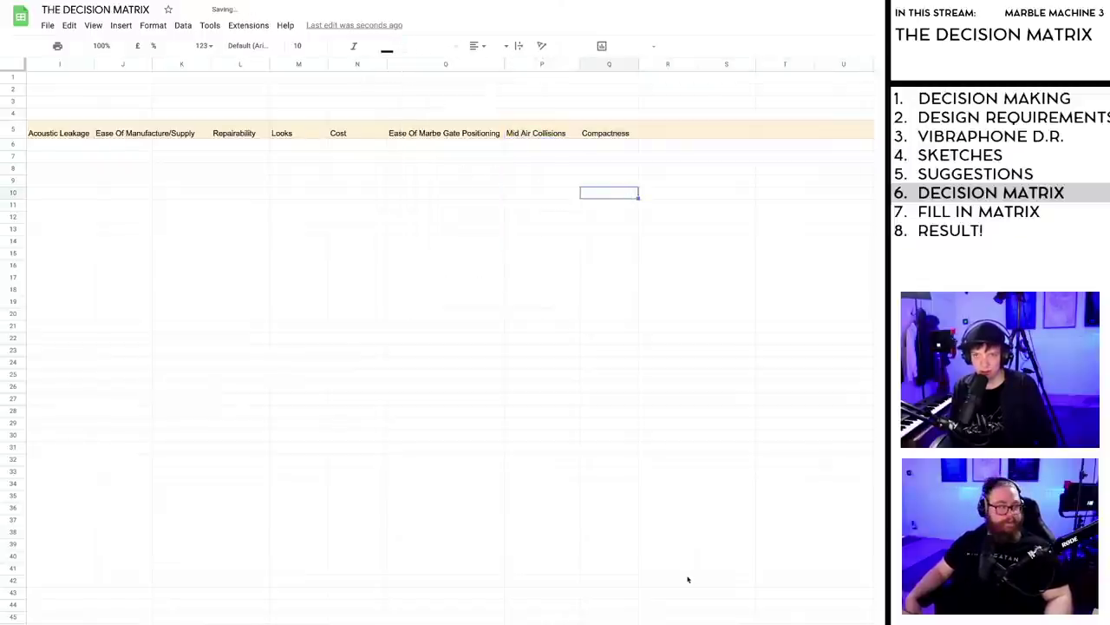
# Step: Narrow the Repairability, Looks, Cost, Mid Air Collisions and Compactness columns to fit their headers
pyautogui.hscroll(-6, 318, 613)
pyautogui.hscroll(-3, 319, 613)
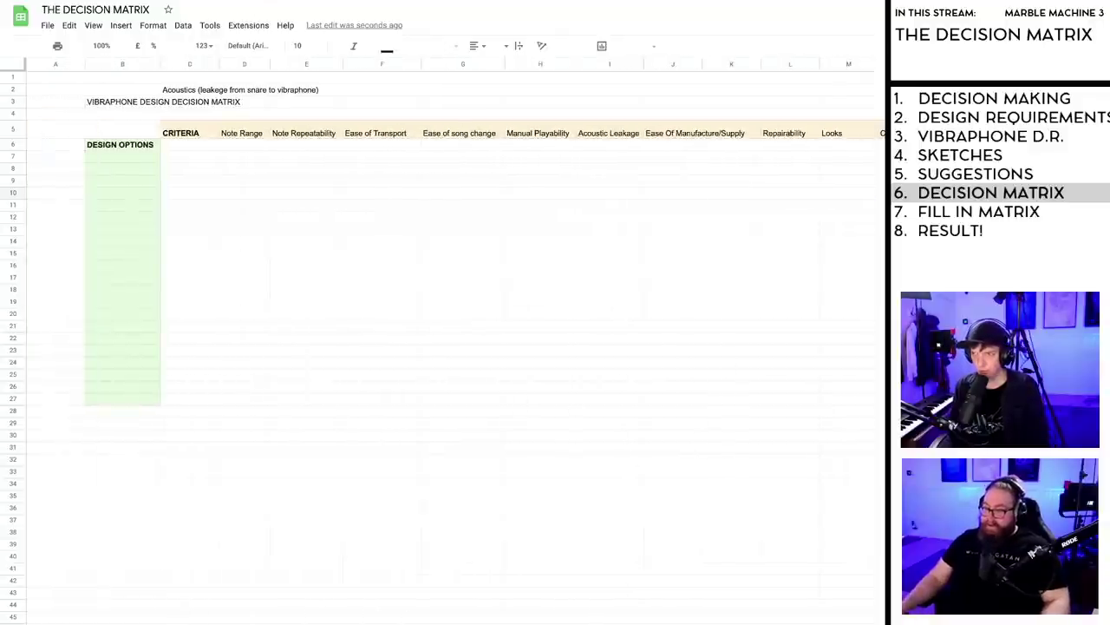
pyautogui.moveTo(877, 66); pyautogui.dragTo(753, 66)
pyautogui.press('Right')
pyautogui.press('Right')
pyautogui.press('Right')
pyautogui.press('Right')
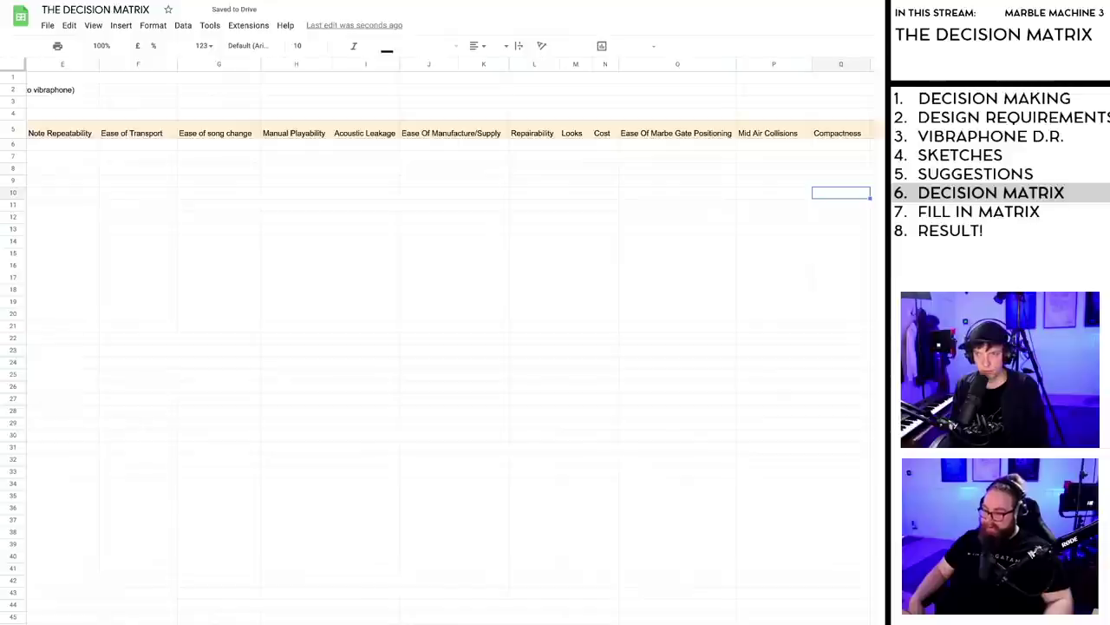
pyautogui.moveTo(871, 64); pyautogui.dragTo(854, 65)
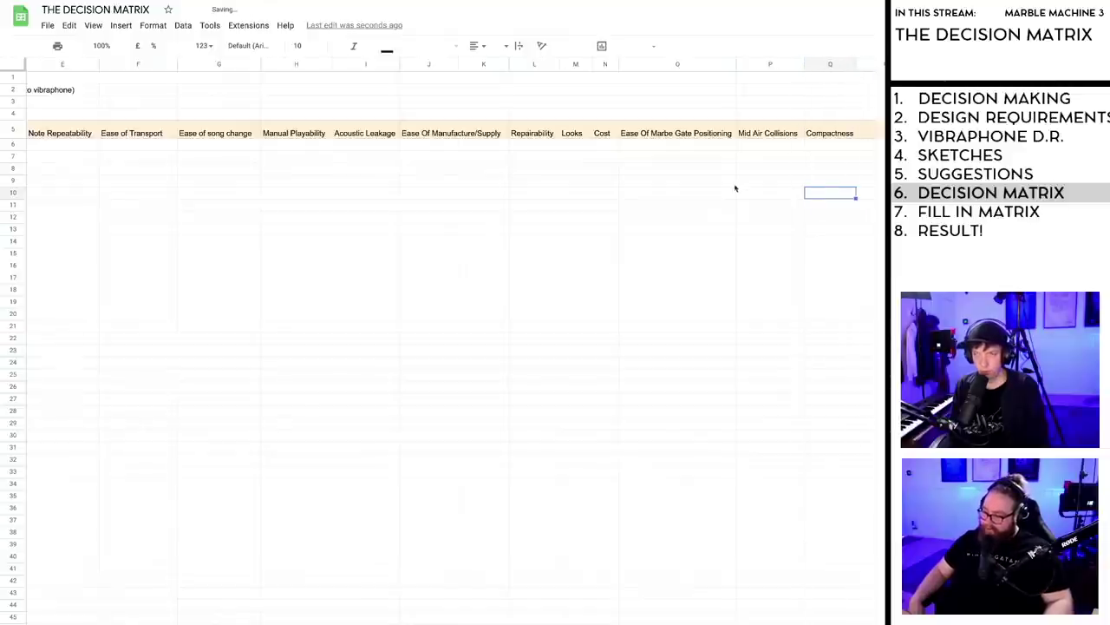
# Step: Delete the Looks criterion's column from the matrix
pyautogui.click(573, 64)
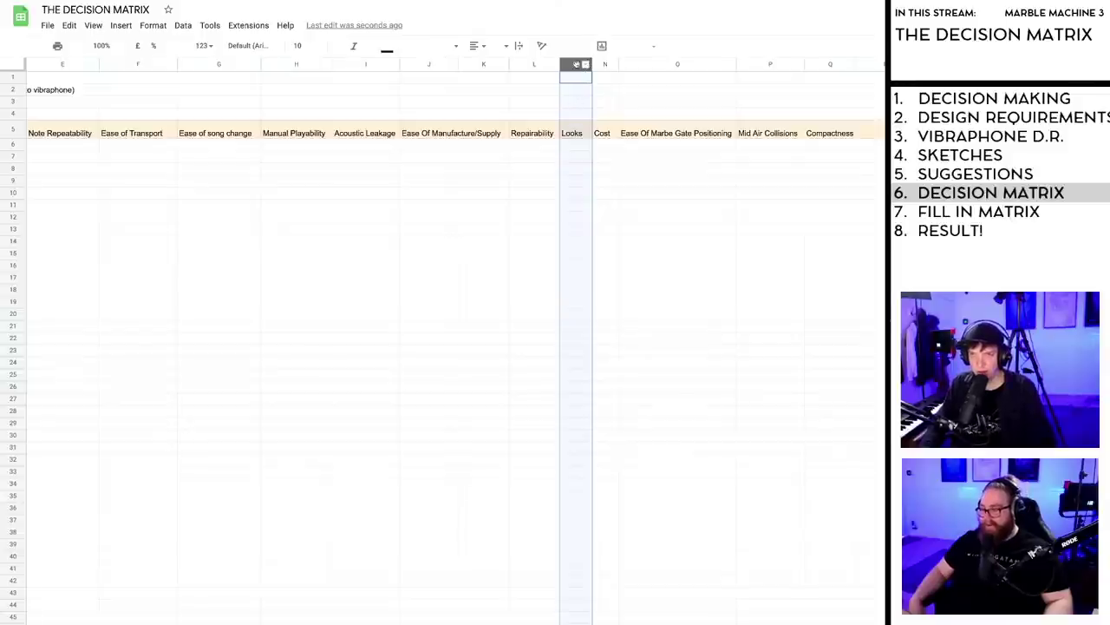
pyautogui.rightClick(576, 65)
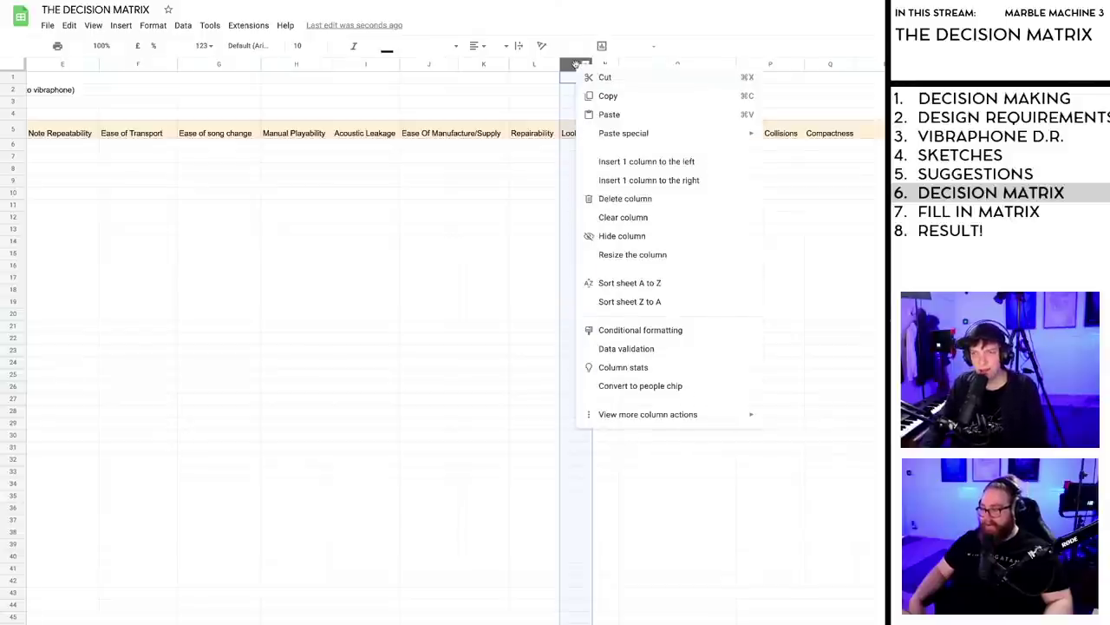
pyautogui.click(626, 202)
pyautogui.click(648, 206)
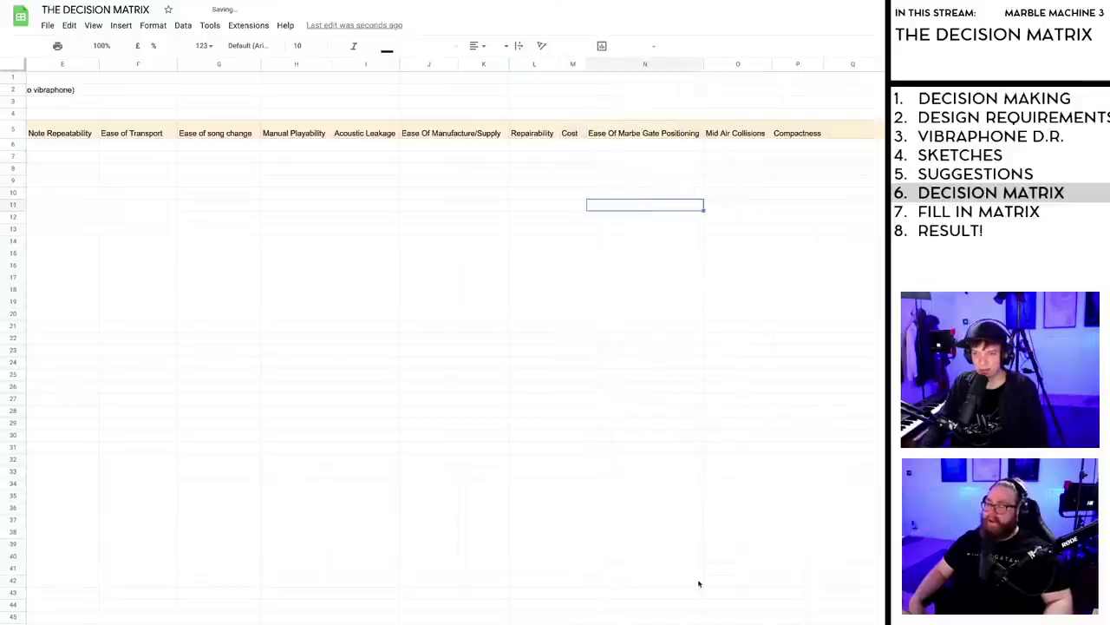
# Step: Undo the deletion of the Looks column and deselect it
pyautogui.hscroll(-5, 445, 347)
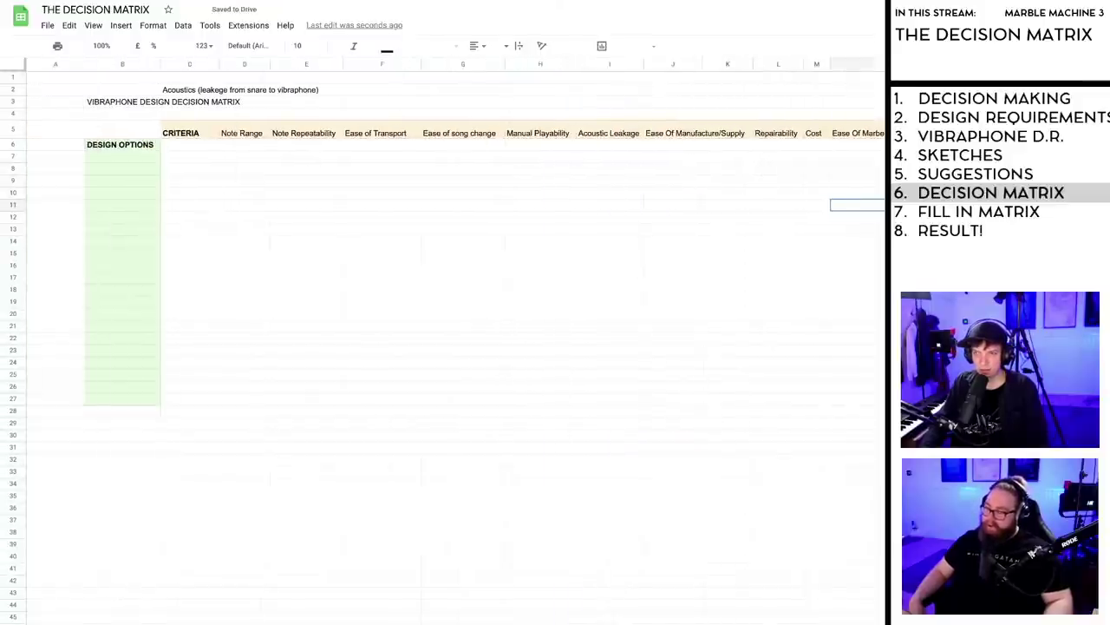
pyautogui.hscroll(1, 574, 622)
pyautogui.hscroll(-1, 543, 621)
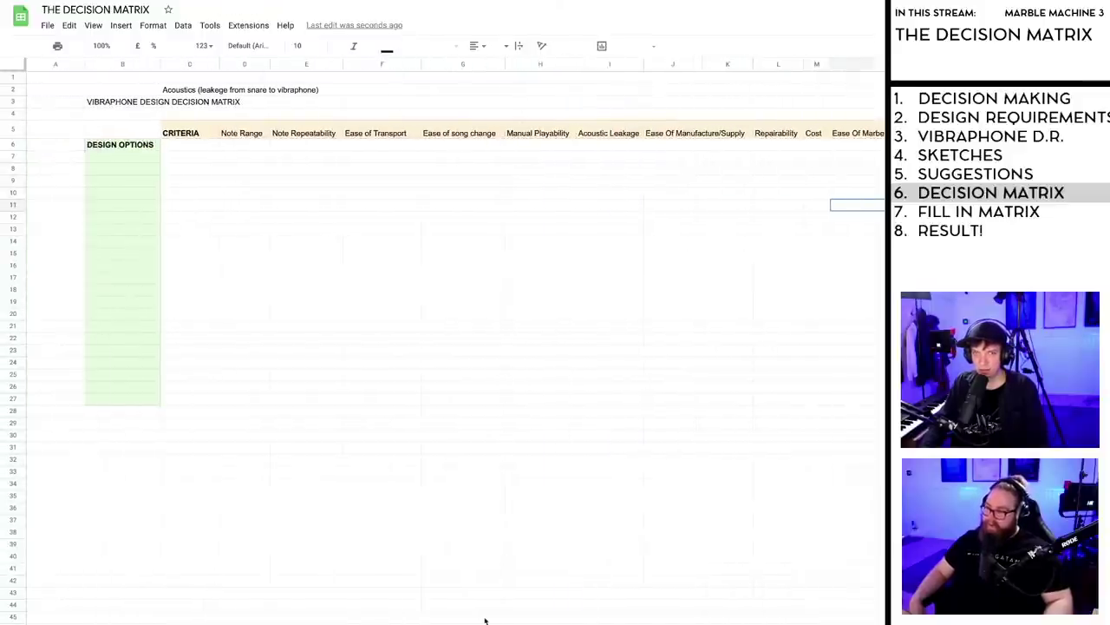
pyautogui.hscroll(1, 600, 621)
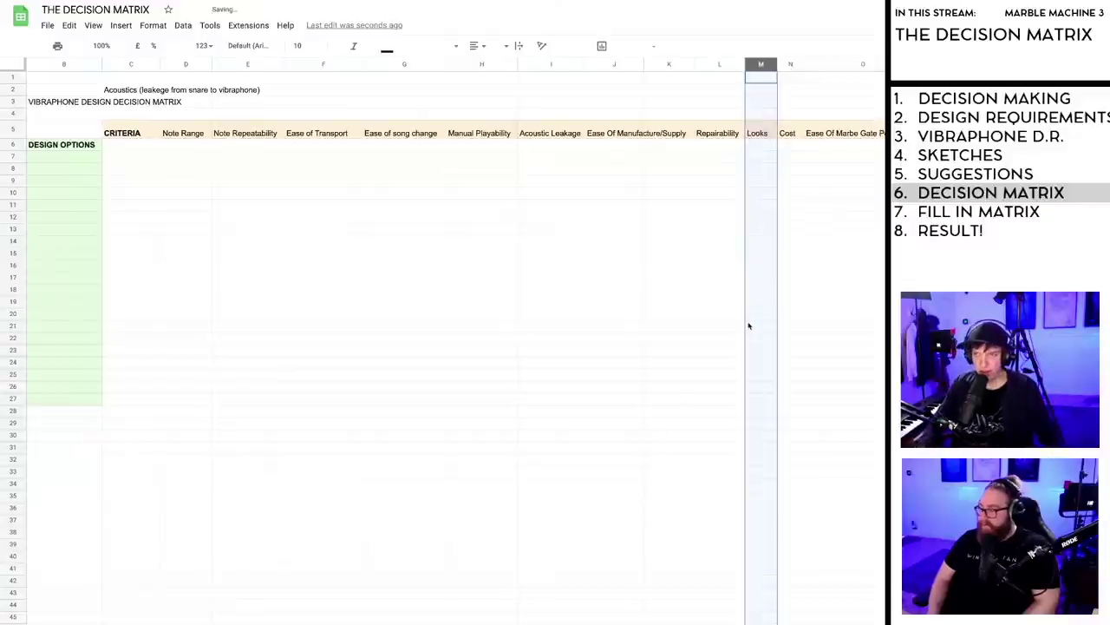
pyautogui.click(641, 340)
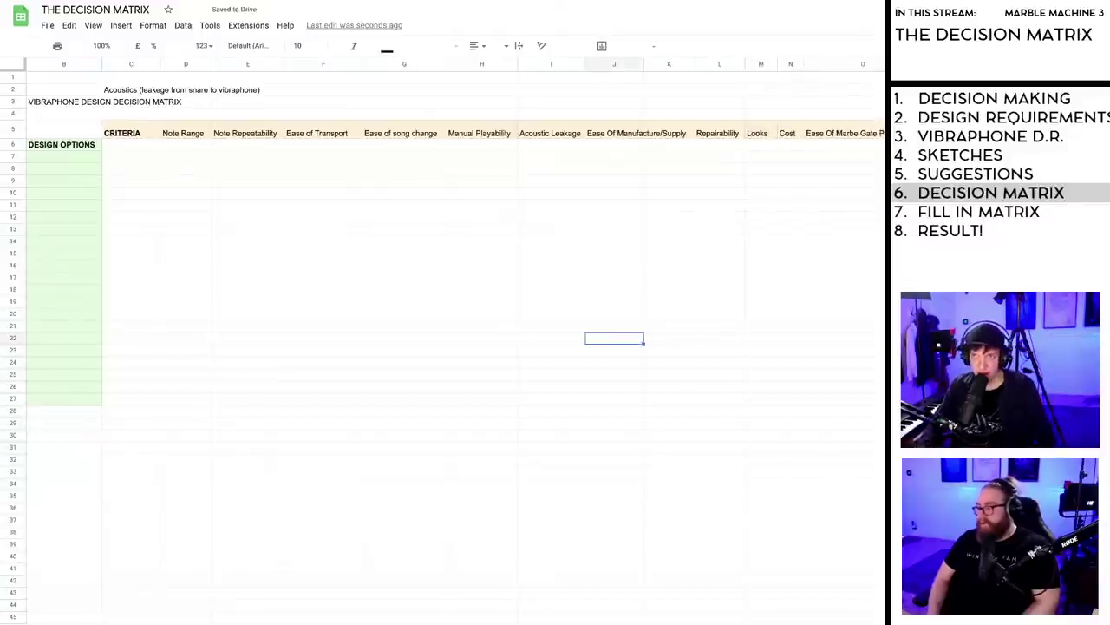
# Step: Switch to the decision matrix web page and examine how its Long Wait Time example weights the criteria
pyautogui.hotkey('alt', 'Tab')
pyautogui.scroll(-1, 583, 513)
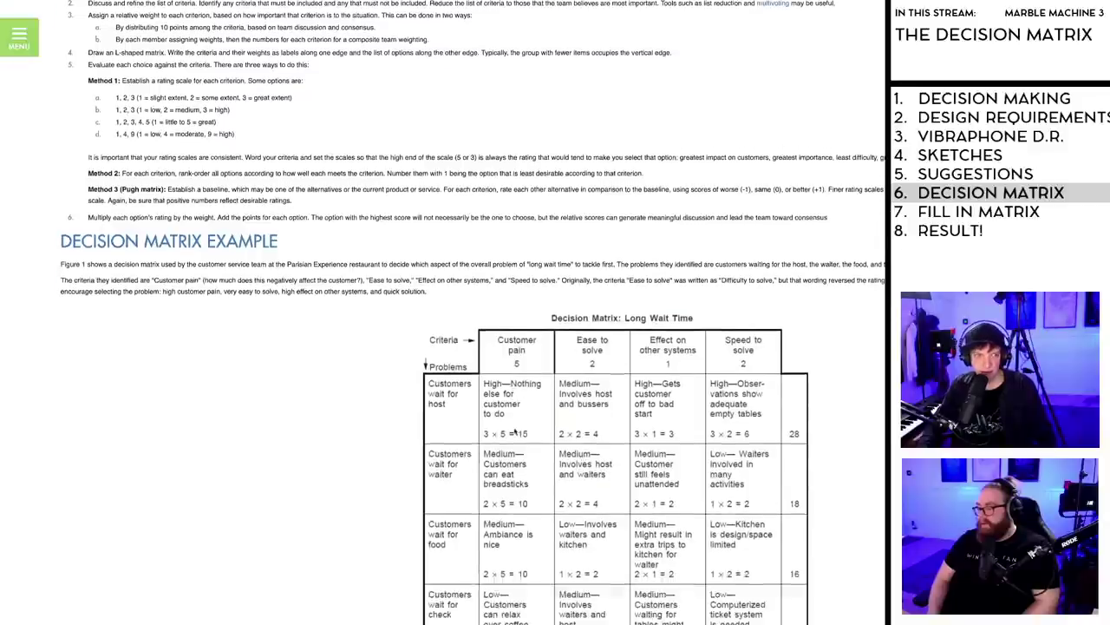
pyautogui.scroll(-1, 520, 341)
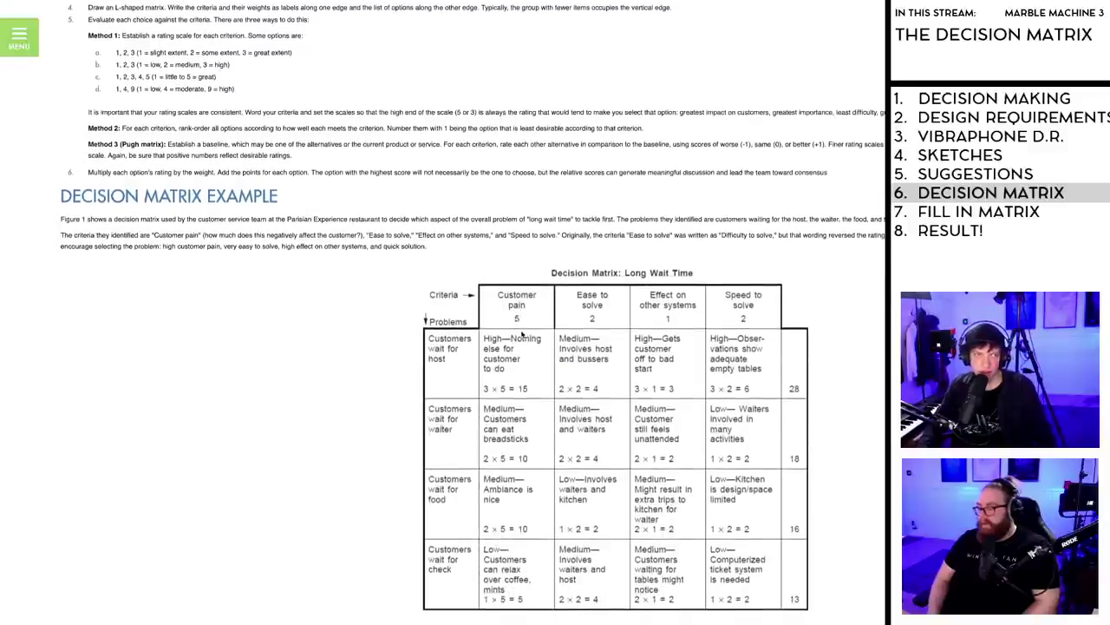
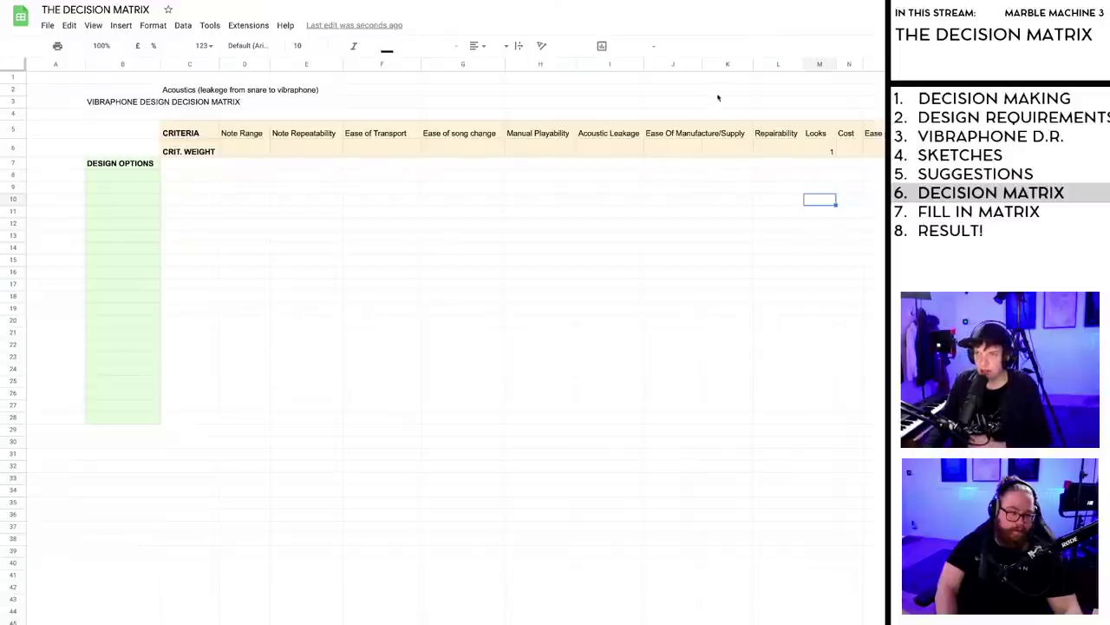
# Step: Narrow the Repairability column slightly so it fits its header more closely
pyautogui.moveTo(751, 64); pyautogui.dragTo(749, 64)
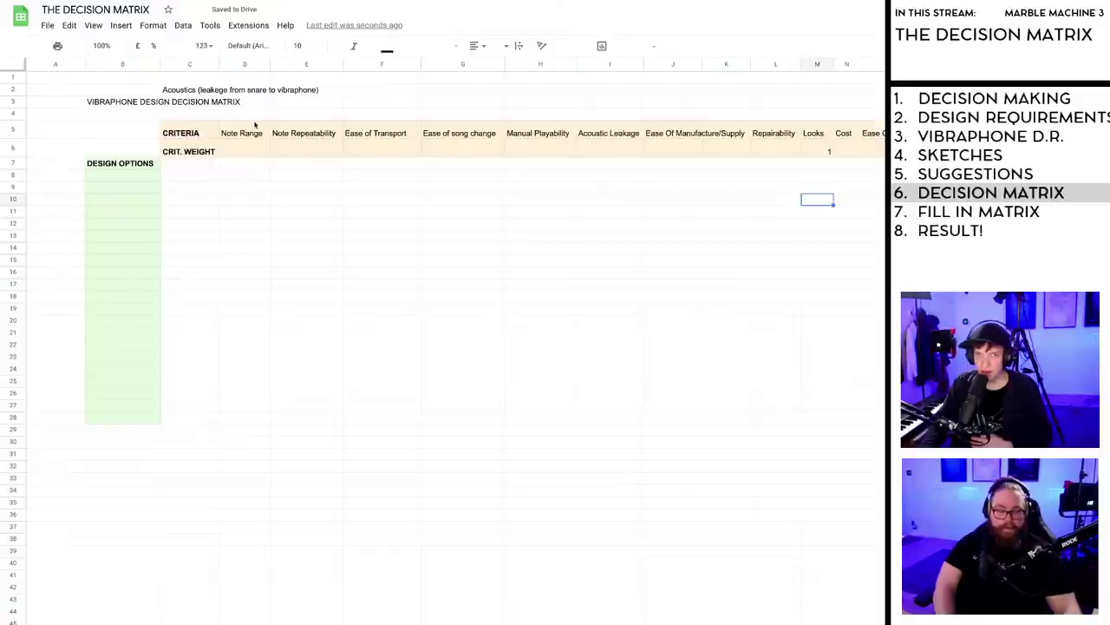
pyautogui.hscroll(1, 444, 347)
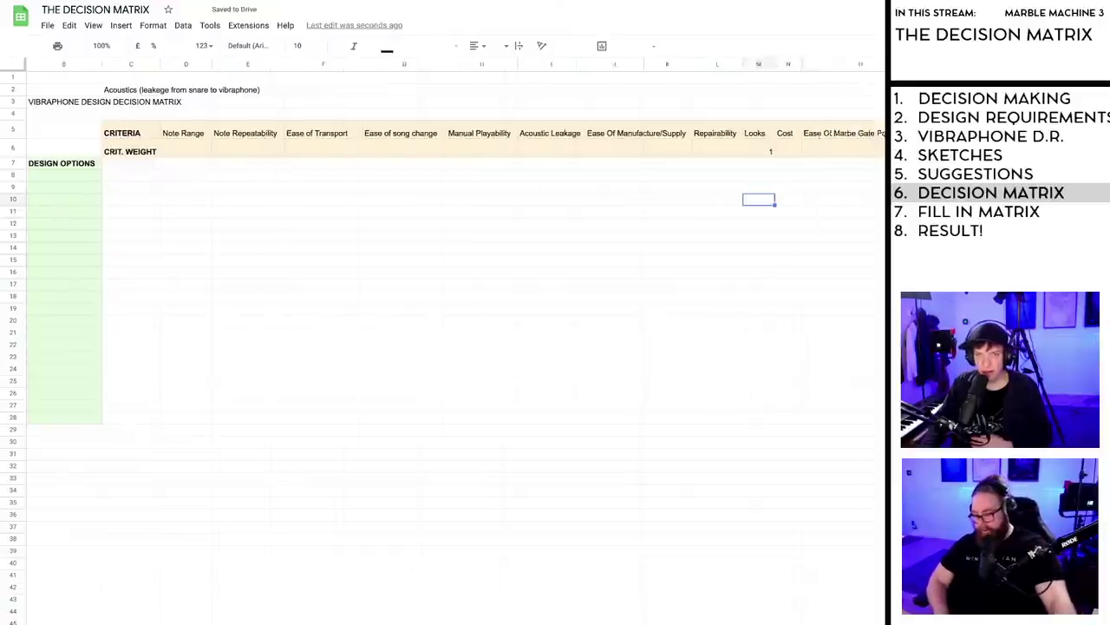
pyautogui.hscroll(-1, 444, 347)
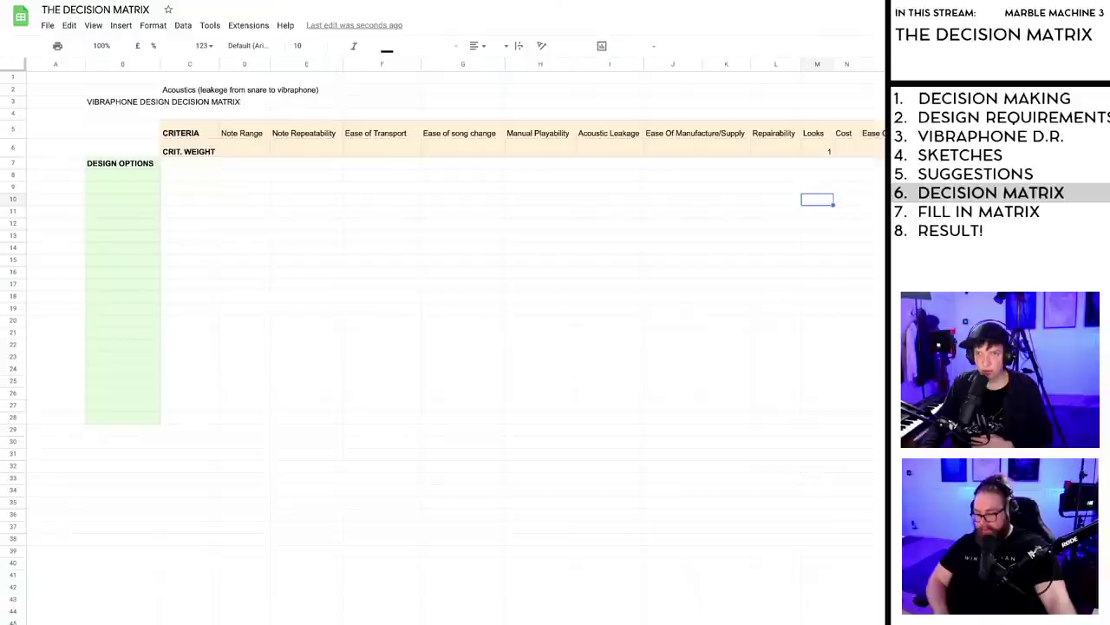
# Step: Rename the Acoustic Leakage header in I5 to "Acoustic Quality" and narrow its column to fit the text
pyautogui.click(609, 135)
pyautogui.doubleClick(609, 135)
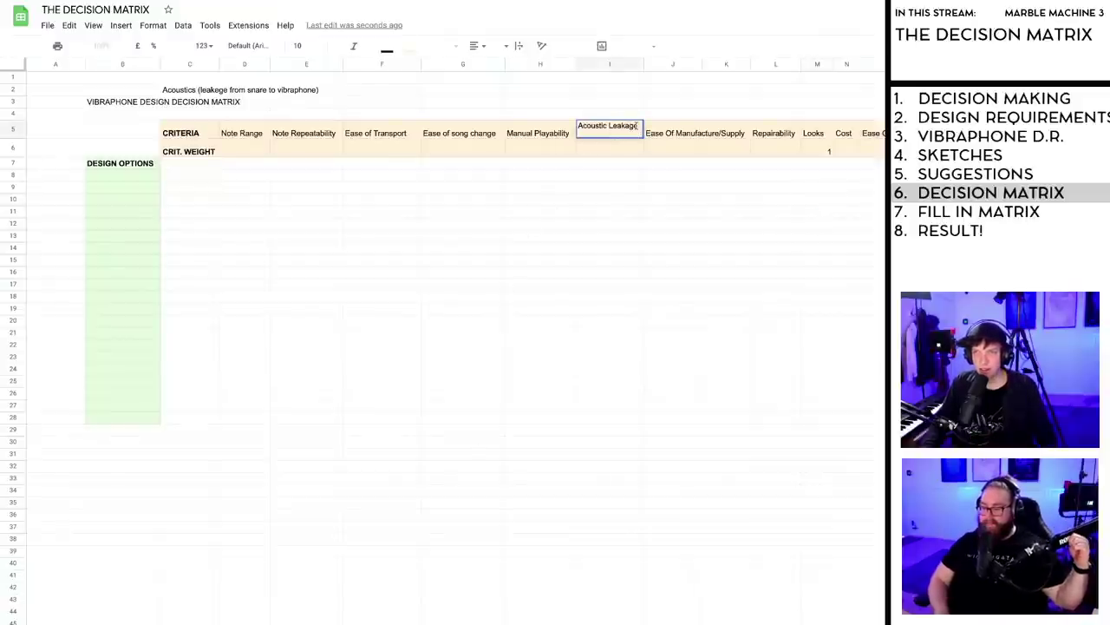
pyautogui.doubleClick(623, 126)
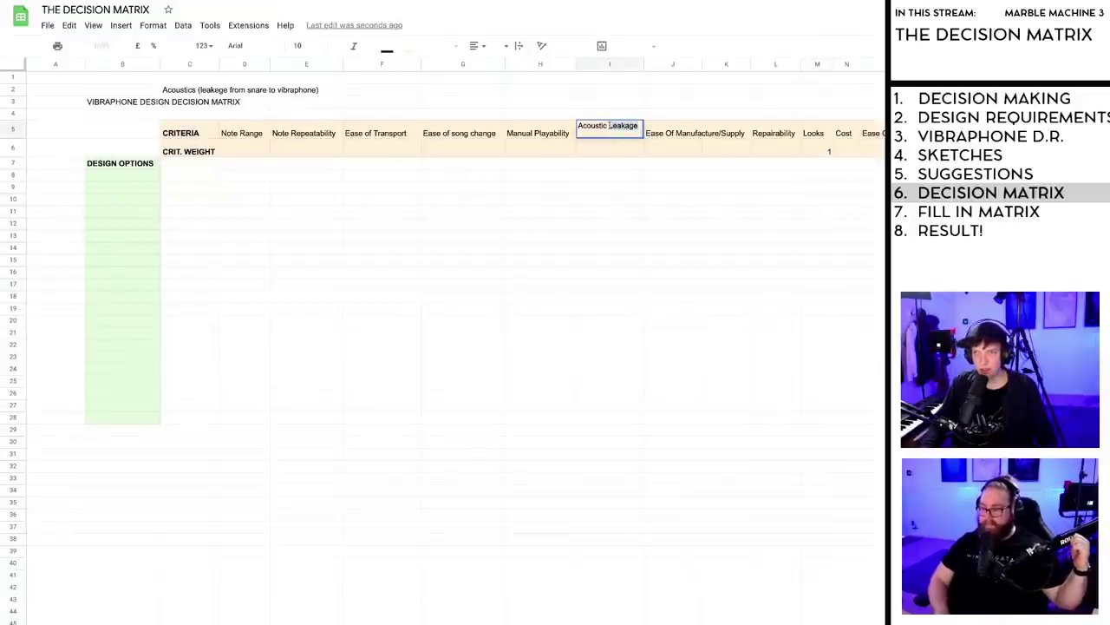
pyautogui.write('Quality')
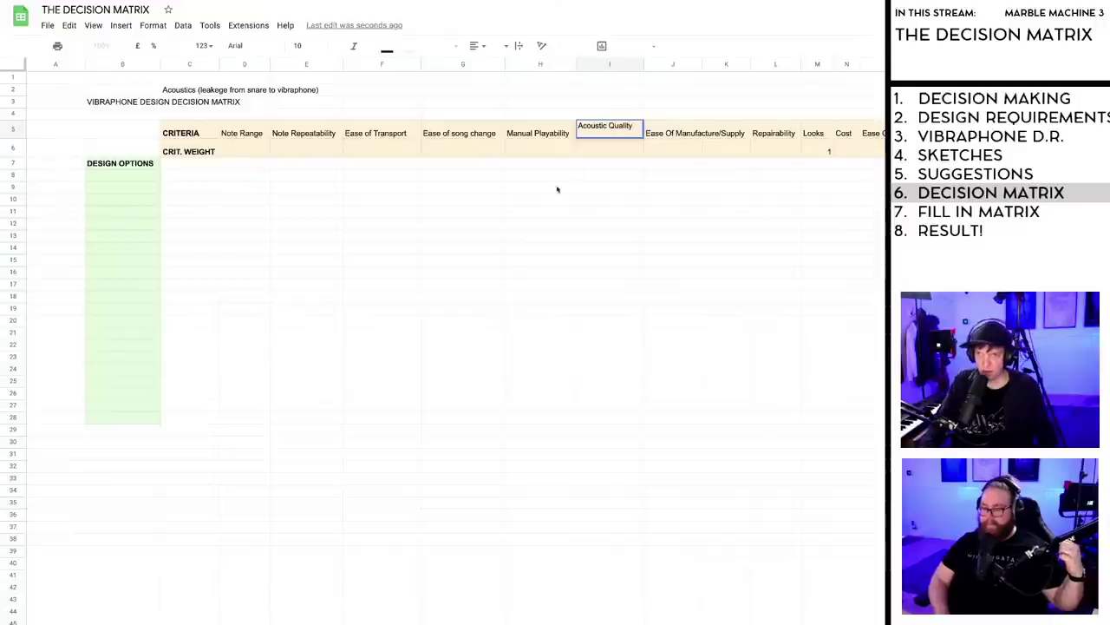
pyautogui.click(630, 176)
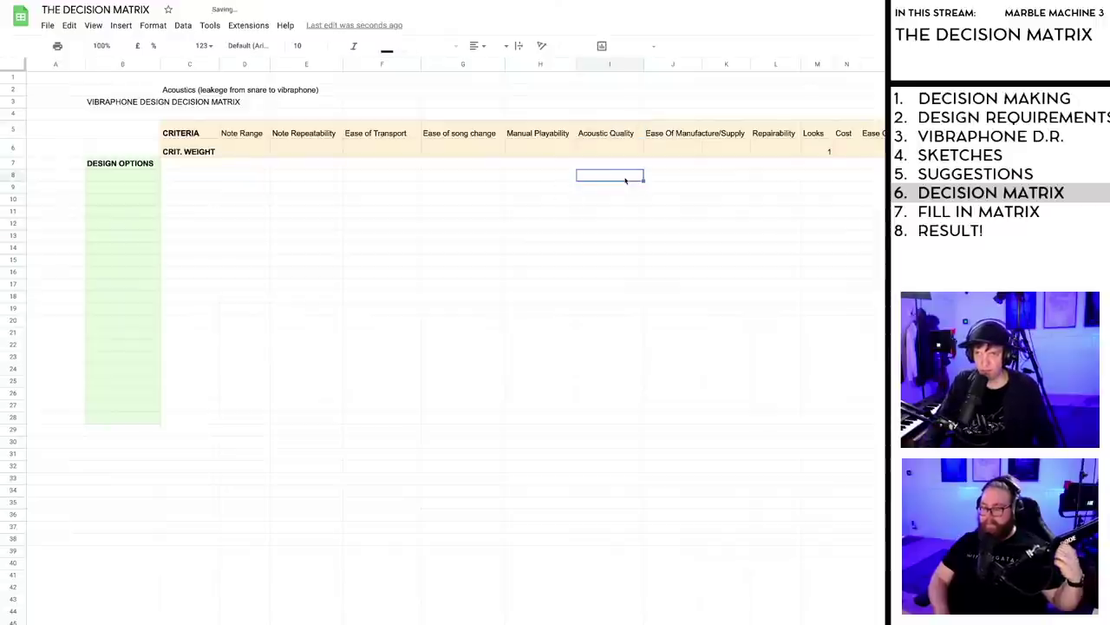
pyautogui.moveTo(644, 64); pyautogui.dragTo(638, 64)
pyautogui.click(544, 133)
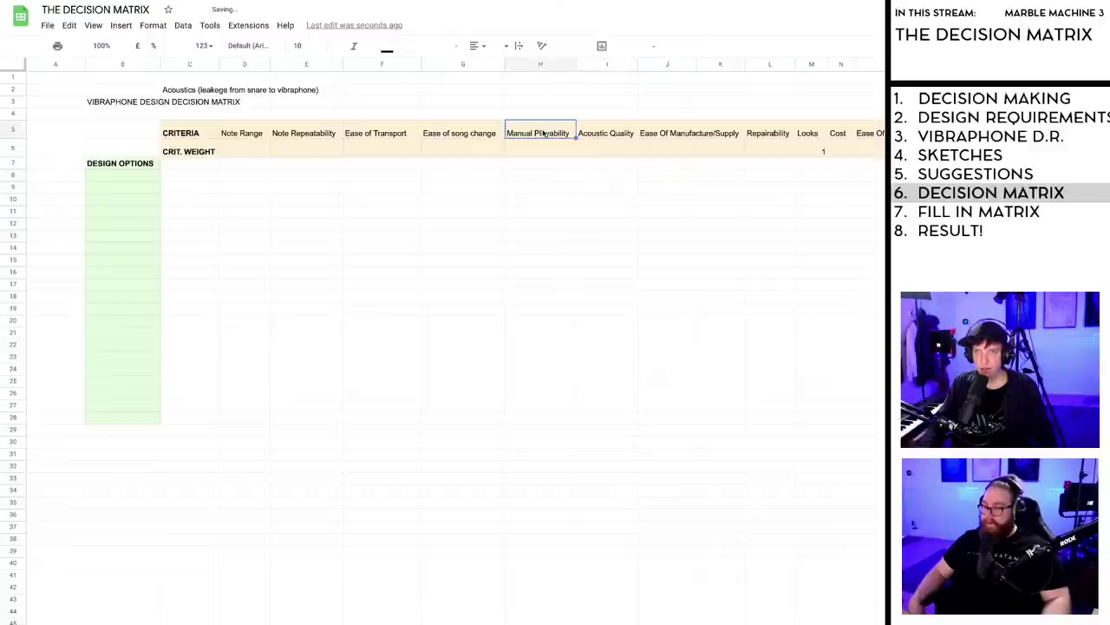
pyautogui.click(681, 137)
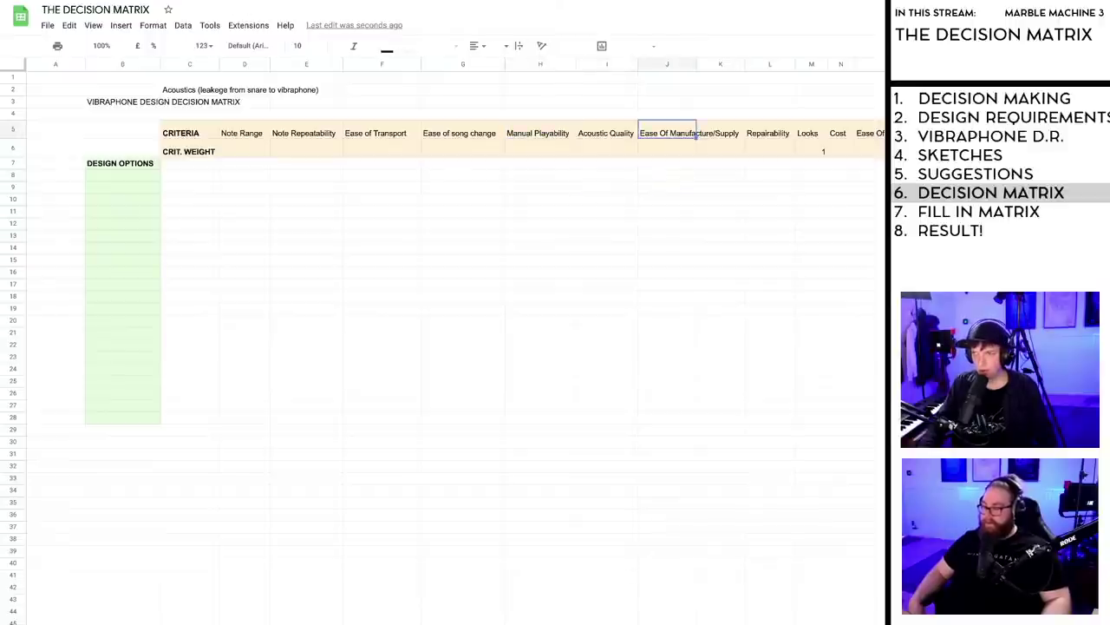
pyautogui.hscroll(3, 451, 260)
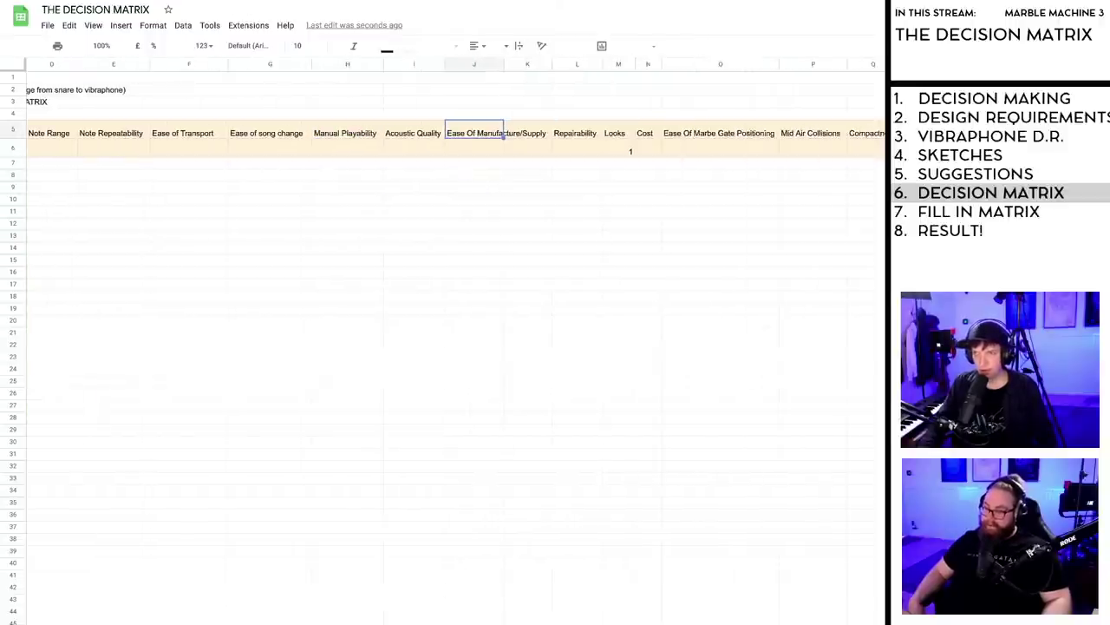
pyautogui.hscroll(2, 451, 260)
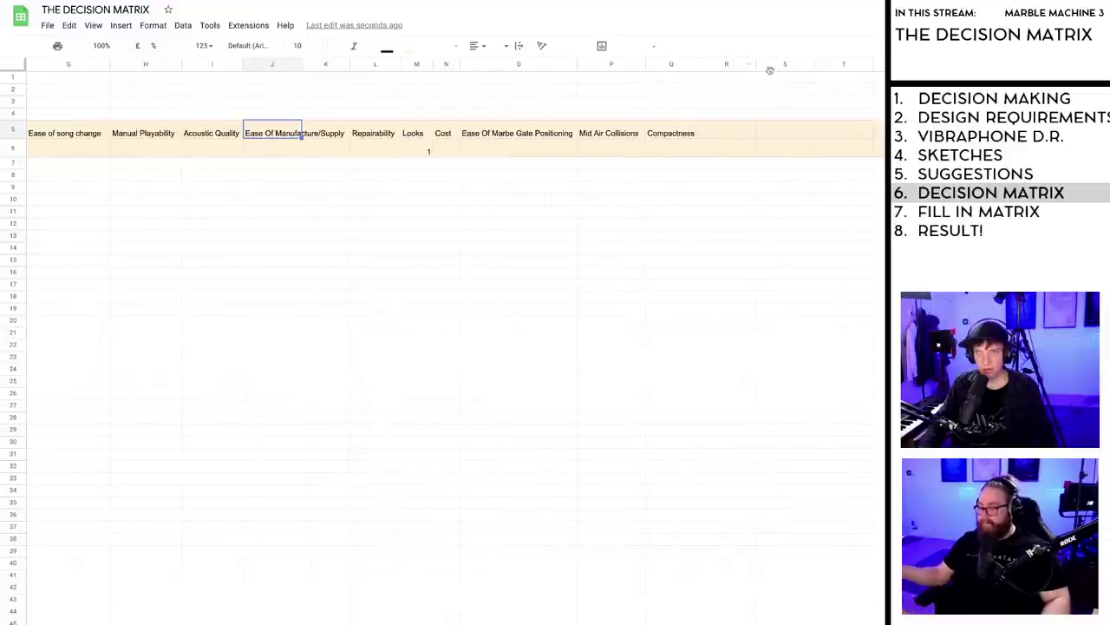
pyautogui.moveTo(756, 64); pyautogui.dragTo(755, 64)
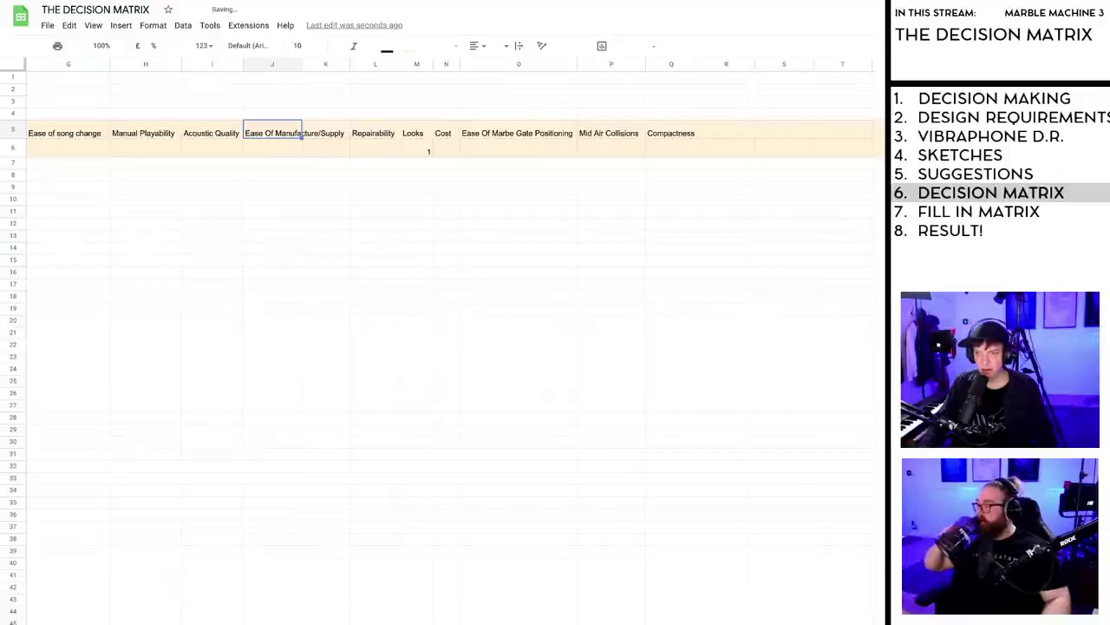
pyautogui.hscroll(-5, 452, 260)
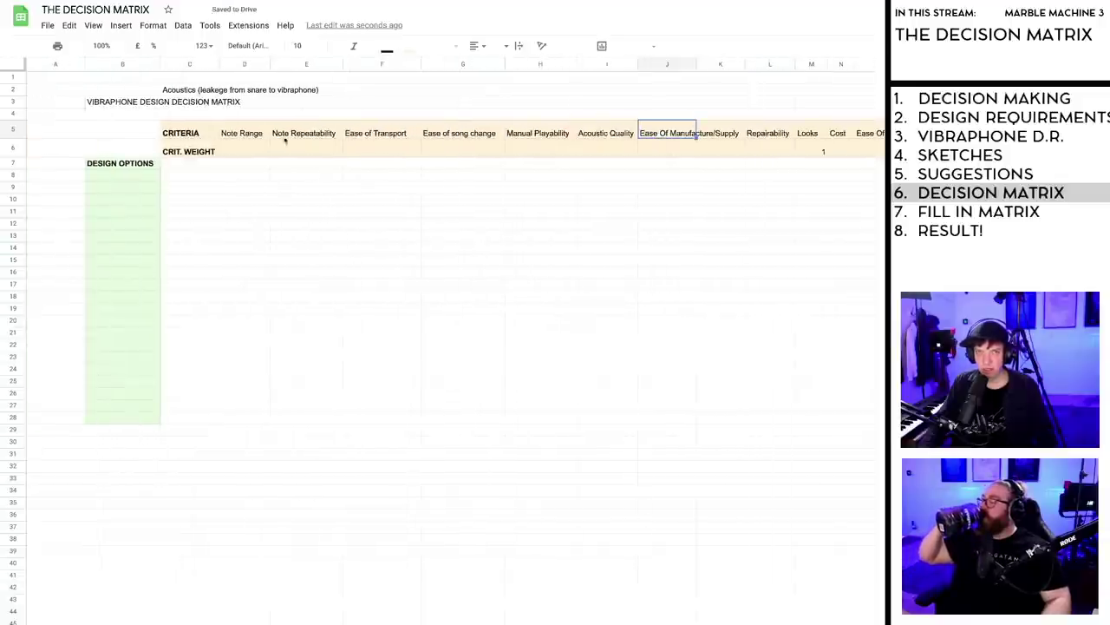
# Step: Rotate the criteria headers in row 5 from Note Range onward to vertical upward text and make row 5 taller
pyautogui.click(246, 133)
pyautogui.hotkey('ctrl', 'shift', 'Right')
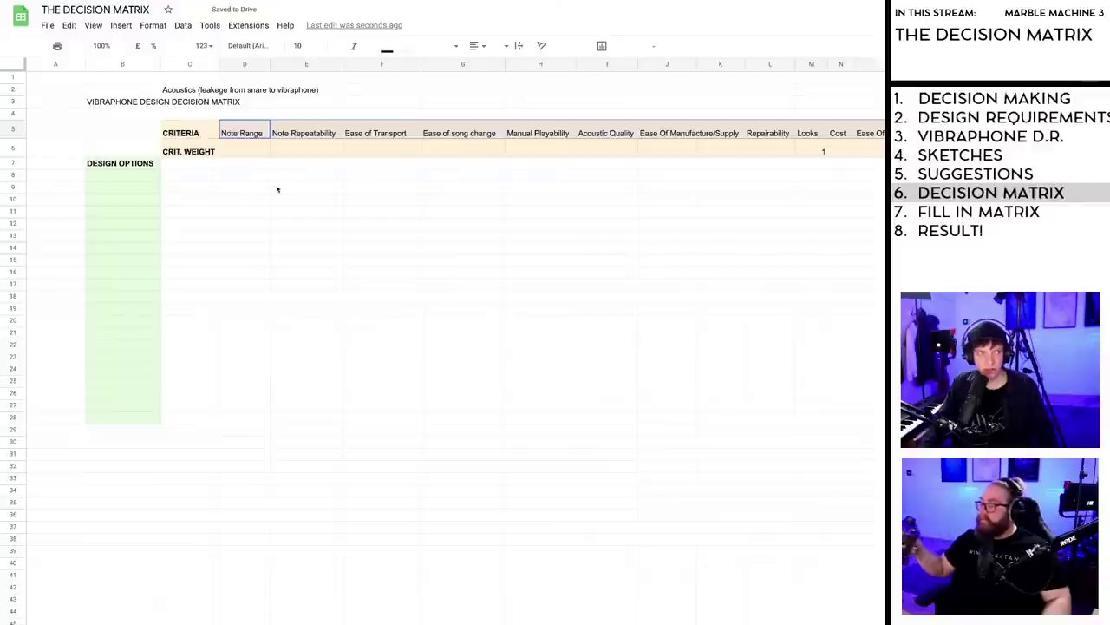
pyautogui.click(544, 46)
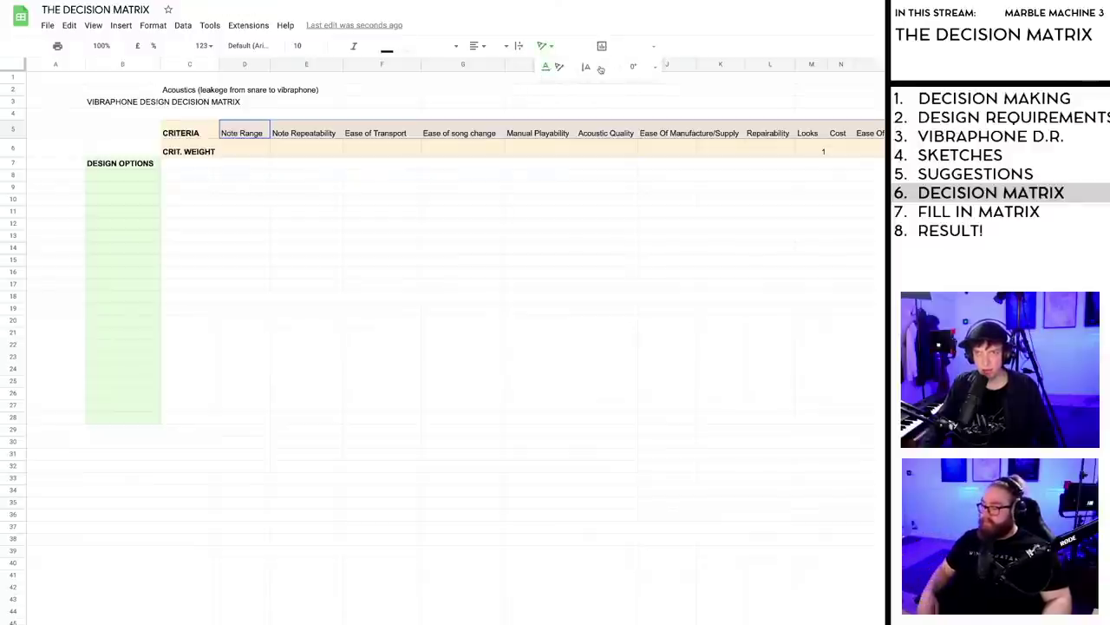
pyautogui.click(602, 69)
pyautogui.moveTo(18, 145); pyautogui.dragTo(18, 217)
pyautogui.click(253, 304)
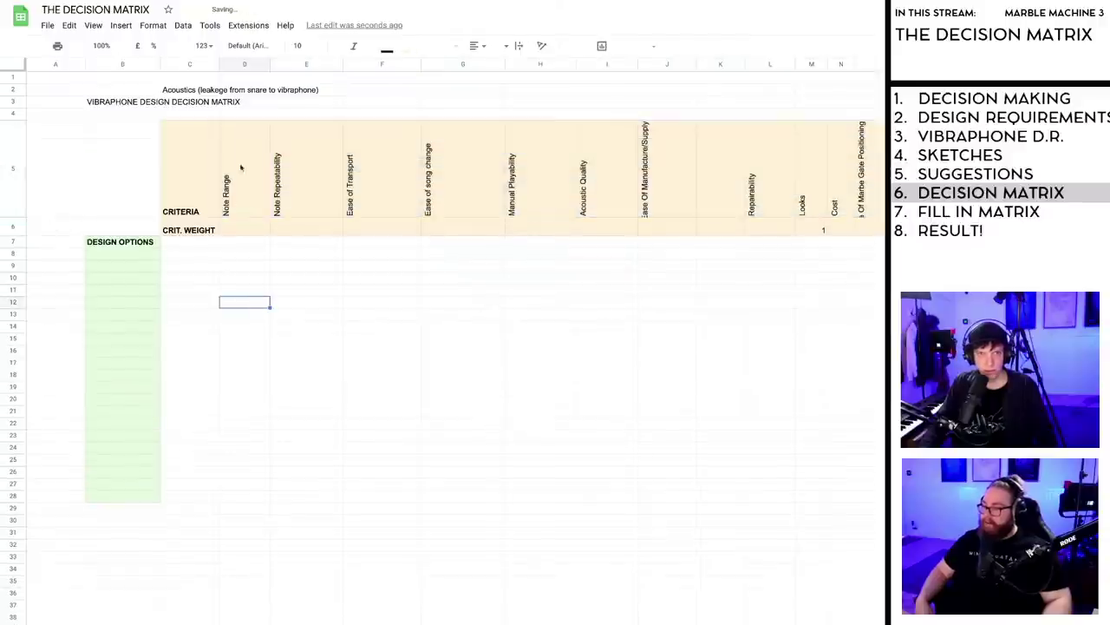
# Step: Narrow the Note Range through Ease Of Manufacture/Supply columns and the Repairability column to fit their rotated headers
pyautogui.moveTo(269, 66); pyautogui.dragTo(240, 66)
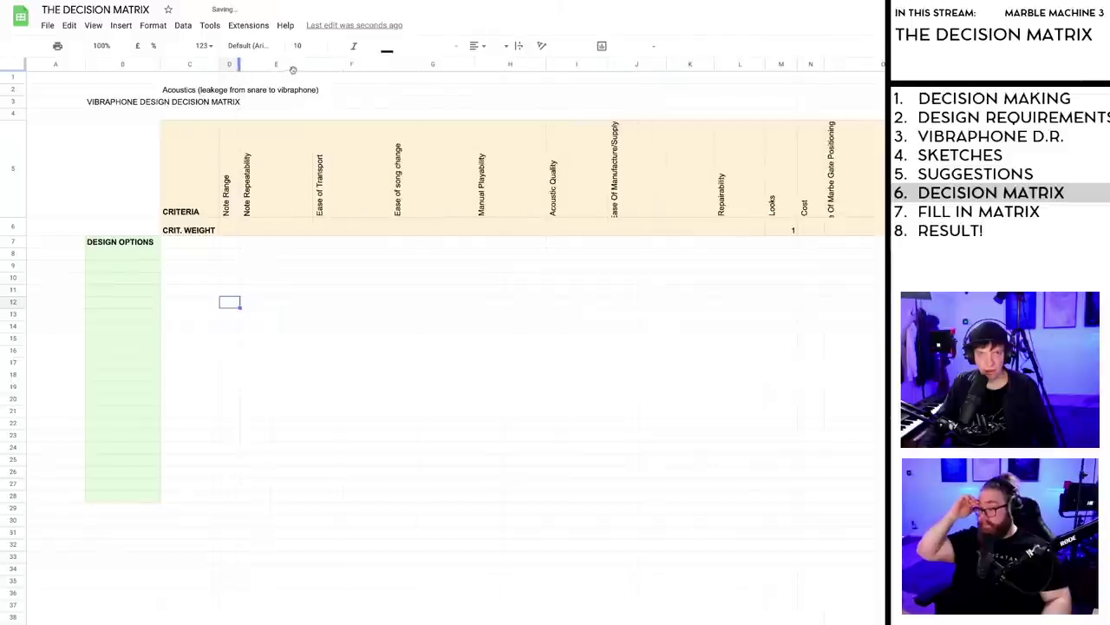
pyautogui.moveTo(313, 65); pyautogui.dragTo(265, 65)
pyautogui.moveTo(344, 66); pyautogui.dragTo(292, 66)
pyautogui.moveTo(375, 65); pyautogui.dragTo(313, 64)
pyautogui.moveTo(384, 65); pyautogui.dragTo(380, 65)
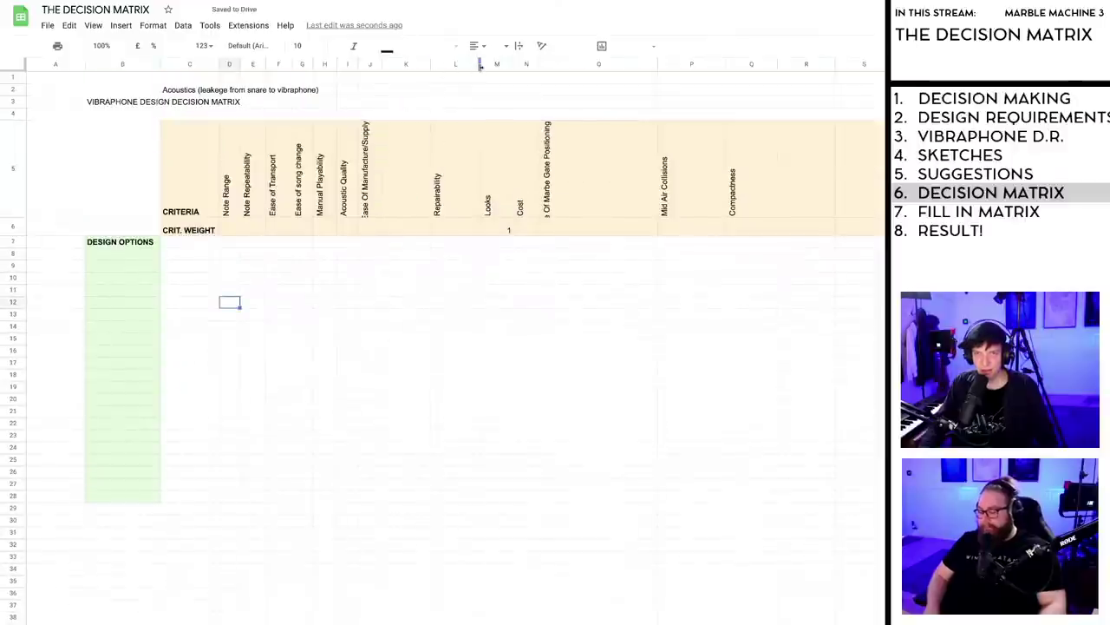
pyautogui.moveTo(480, 65); pyautogui.dragTo(449, 65)
# Step: Delete the empty column K between Ease Of Manufacture/Supply and Repairability
pyautogui.click(395, 180)
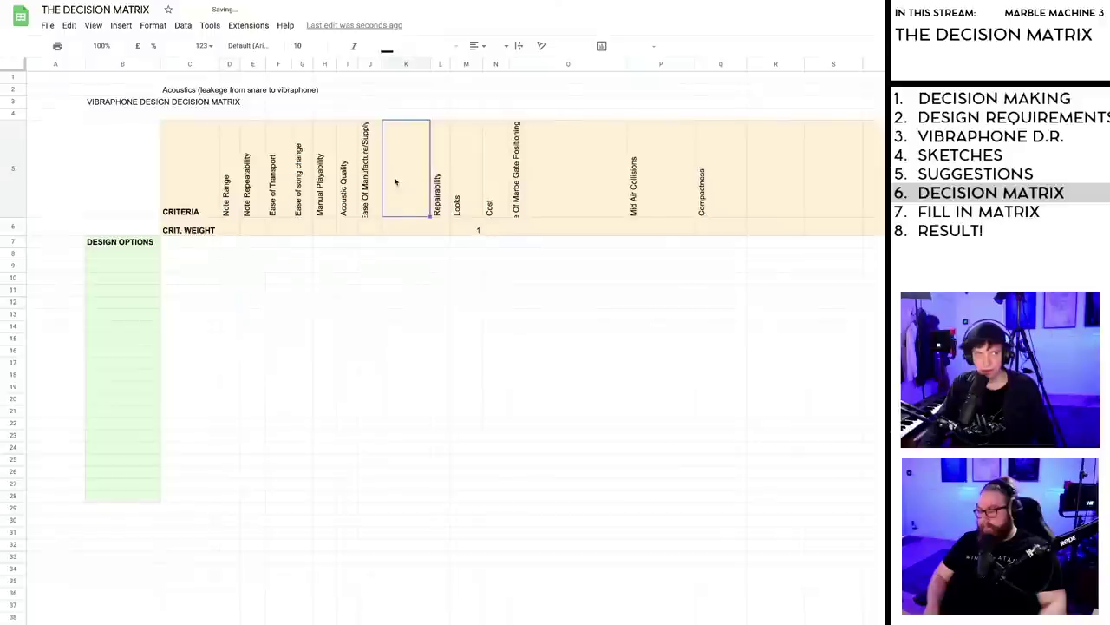
pyautogui.click(401, 64)
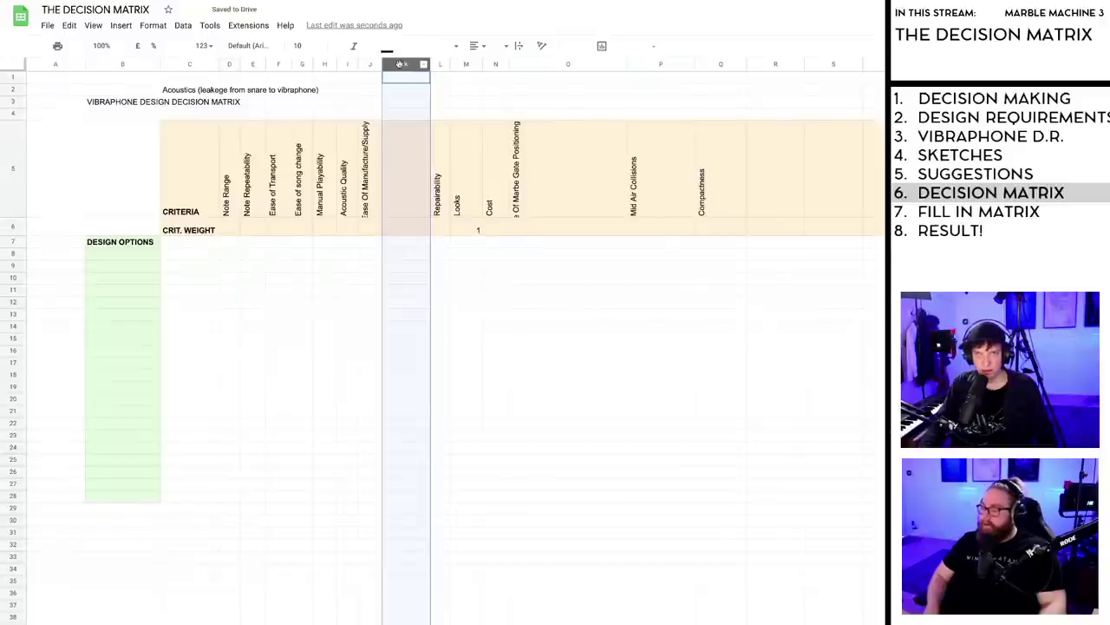
pyautogui.moveTo(401, 64); pyautogui.dragTo(802, 64)
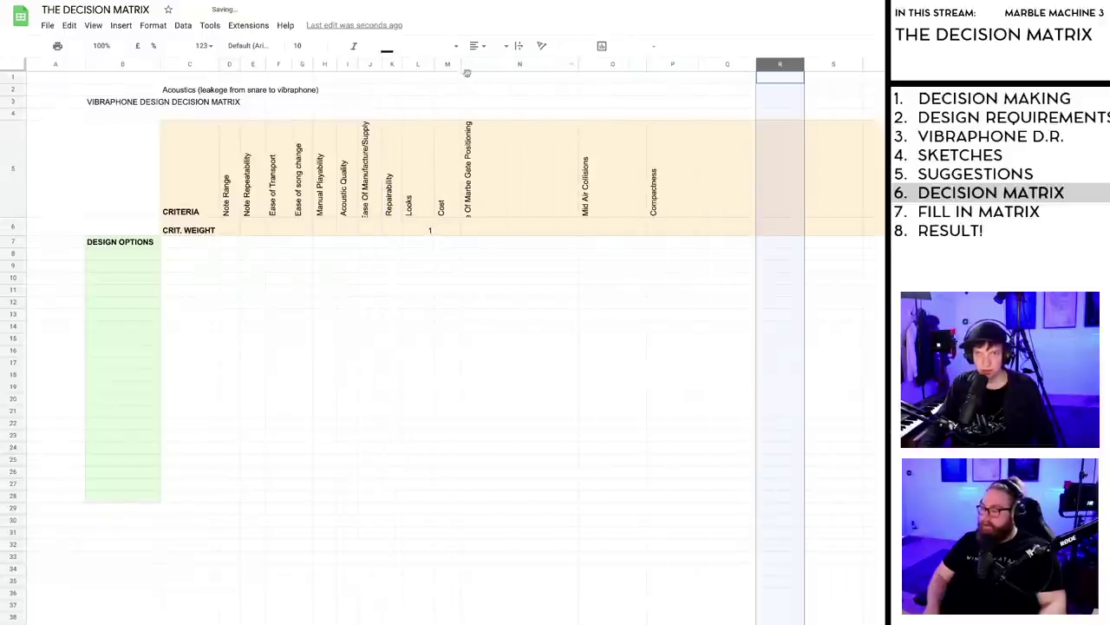
# Step: Narrow the Looks, Cost, Marble Gate Positioning and Mid Air Collisions columns and increase row 5's height to fit the longest headers
pyautogui.moveTo(578, 65); pyautogui.dragTo(482, 65)
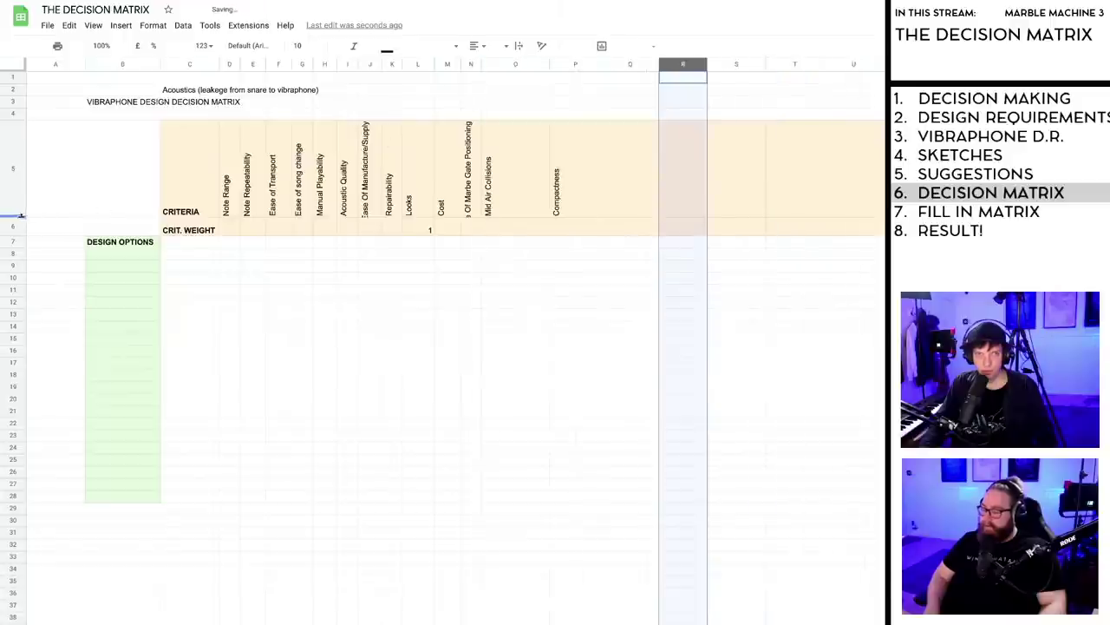
pyautogui.moveTo(19, 215); pyautogui.dragTo(19, 276)
pyautogui.click(254, 410)
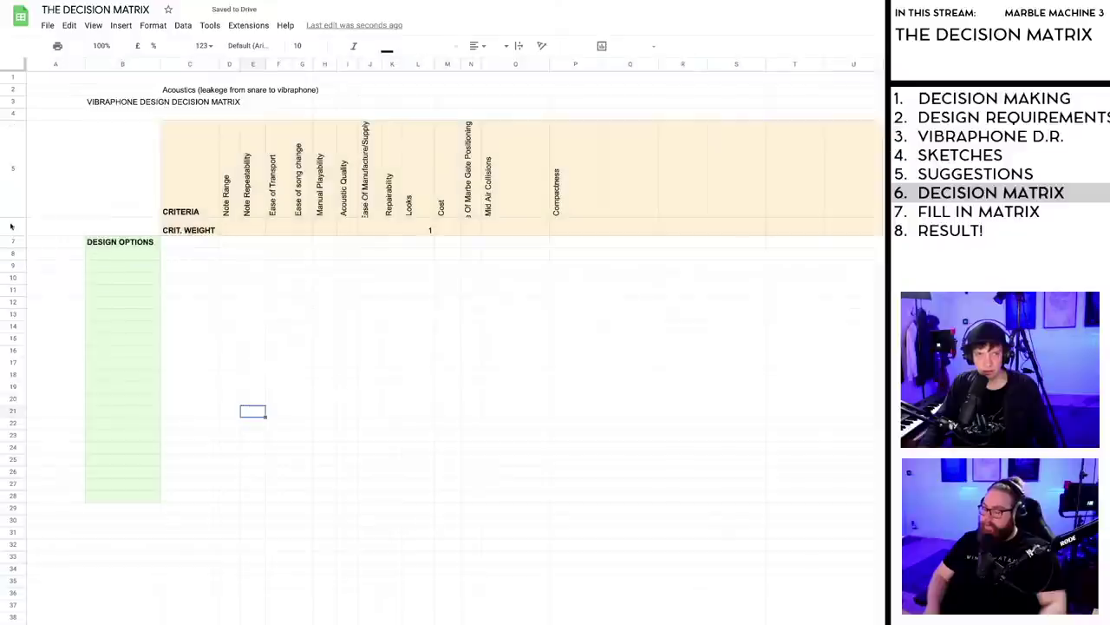
pyautogui.moveTo(15, 215); pyautogui.dragTo(15, 267)
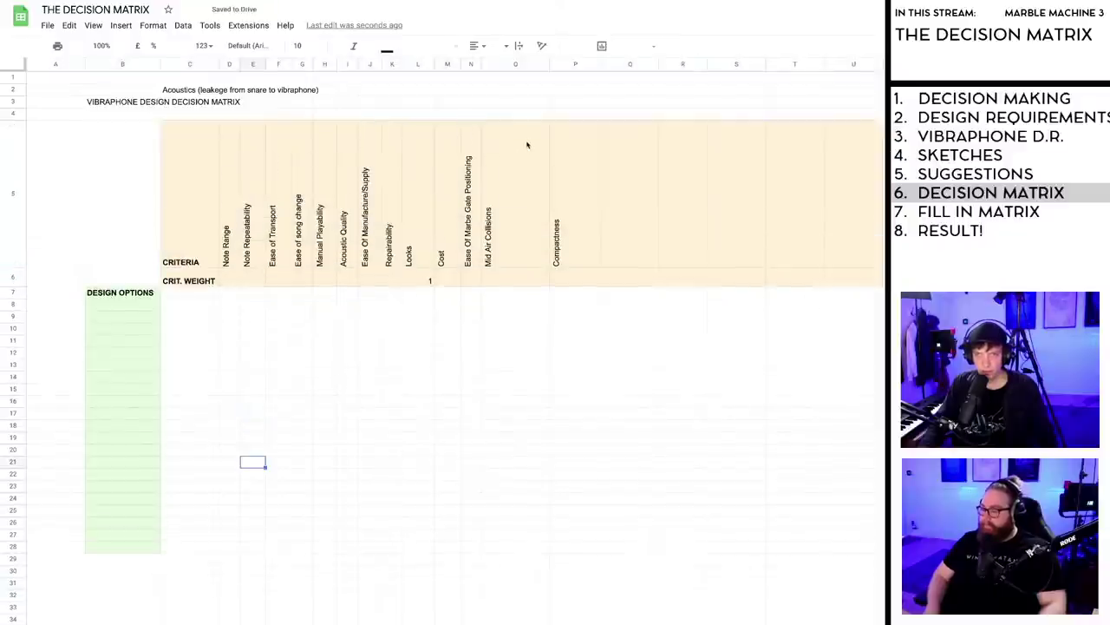
pyautogui.moveTo(549, 64); pyautogui.dragTo(420, 71)
# Step: Center-align the weight and score cells in the range D6:Q29
pyautogui.click(230, 277)
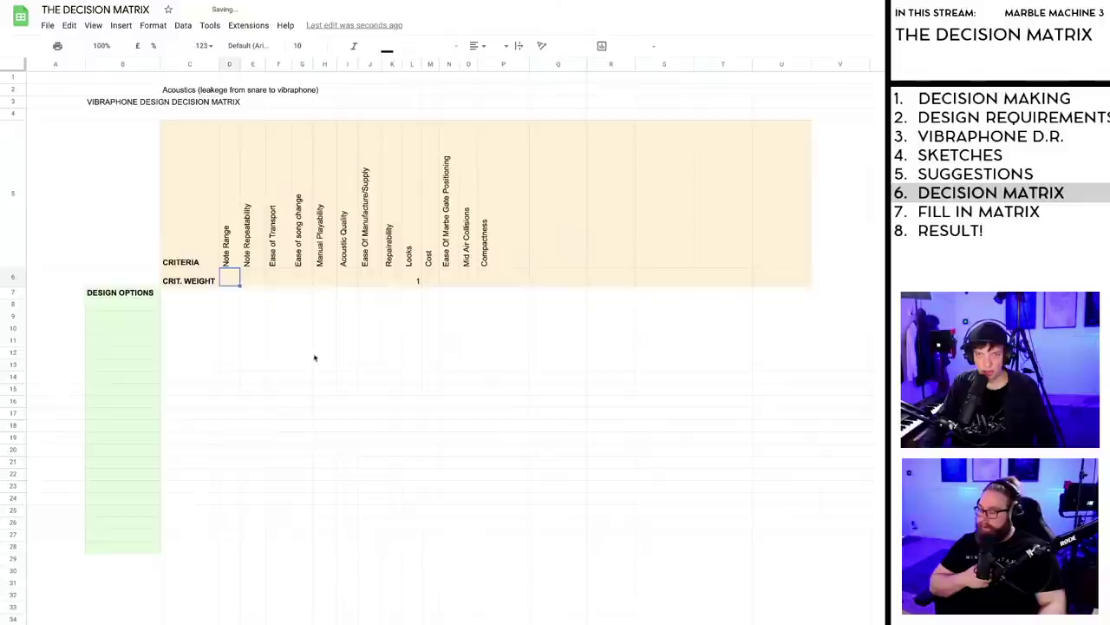
pyautogui.keyDown('shift'); pyautogui.click(533, 533); pyautogui.keyUp('shift')
pyautogui.keyDown('shift'); pyautogui.click(565, 563); pyautogui.keyUp('shift')
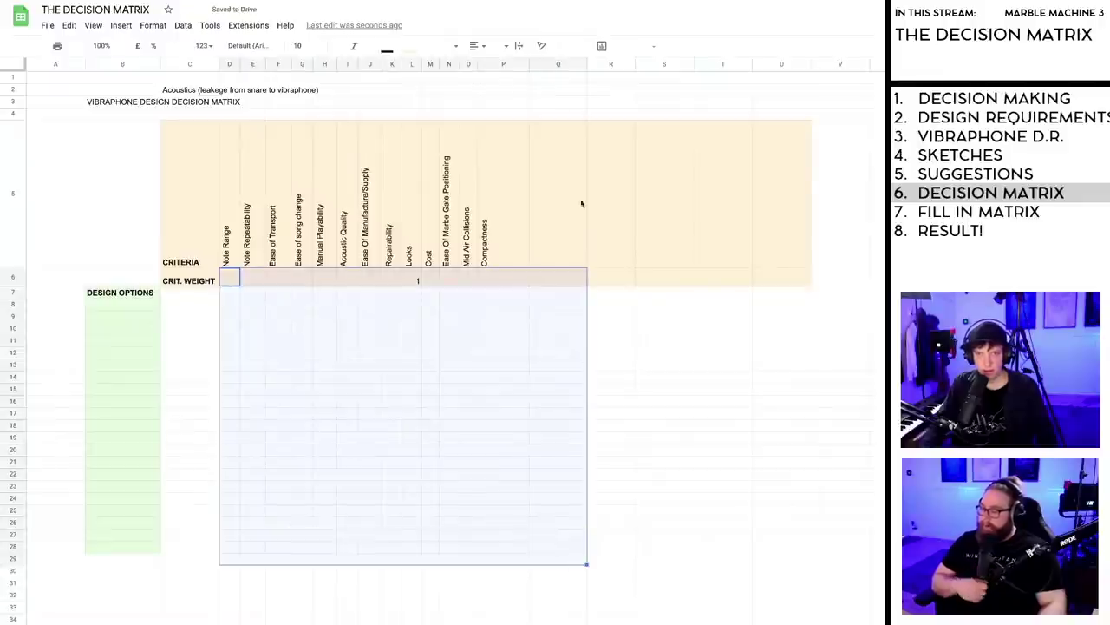
pyautogui.click(490, 67)
pyautogui.click(736, 564)
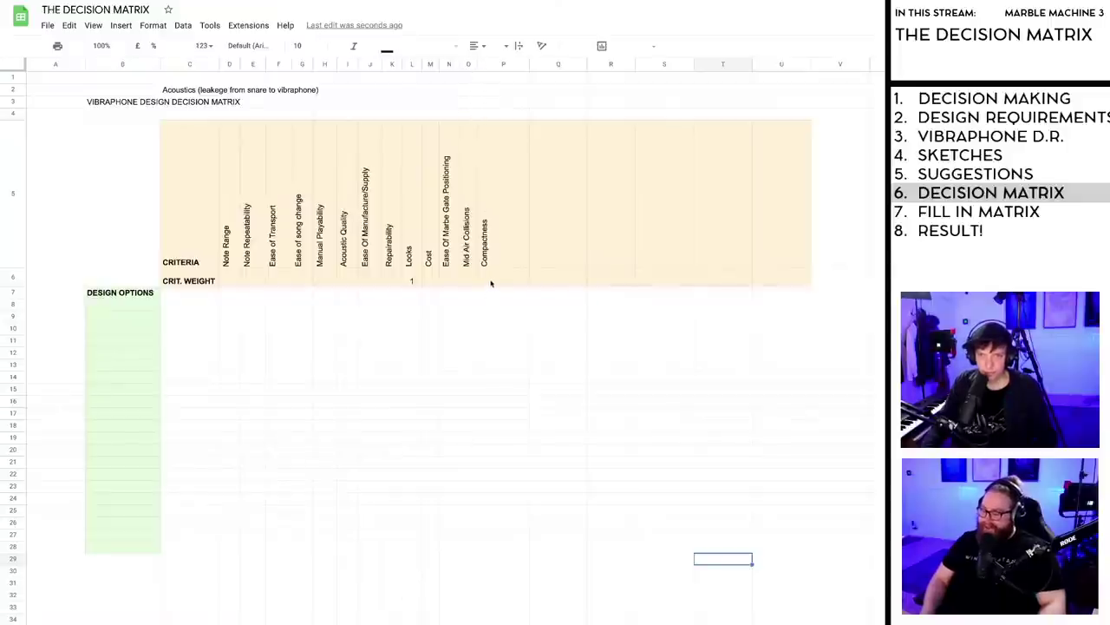
# Step: Narrow the Compactness column to fit its rotated header and delete the unused columns Q through Z
pyautogui.moveTo(528, 65); pyautogui.dragTo(493, 77)
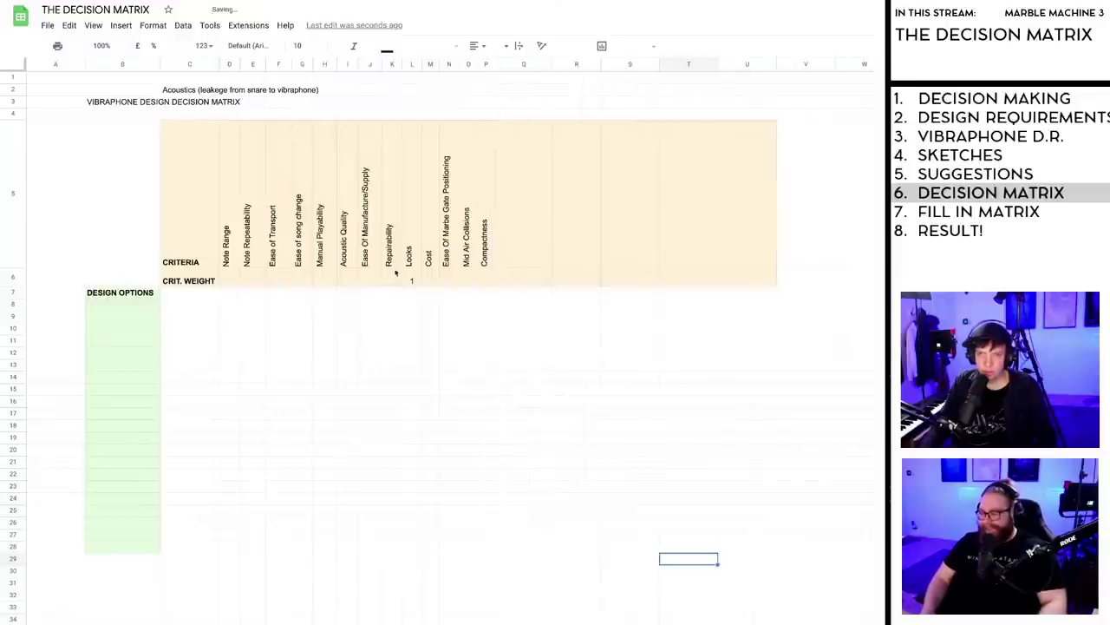
pyautogui.click(339, 247)
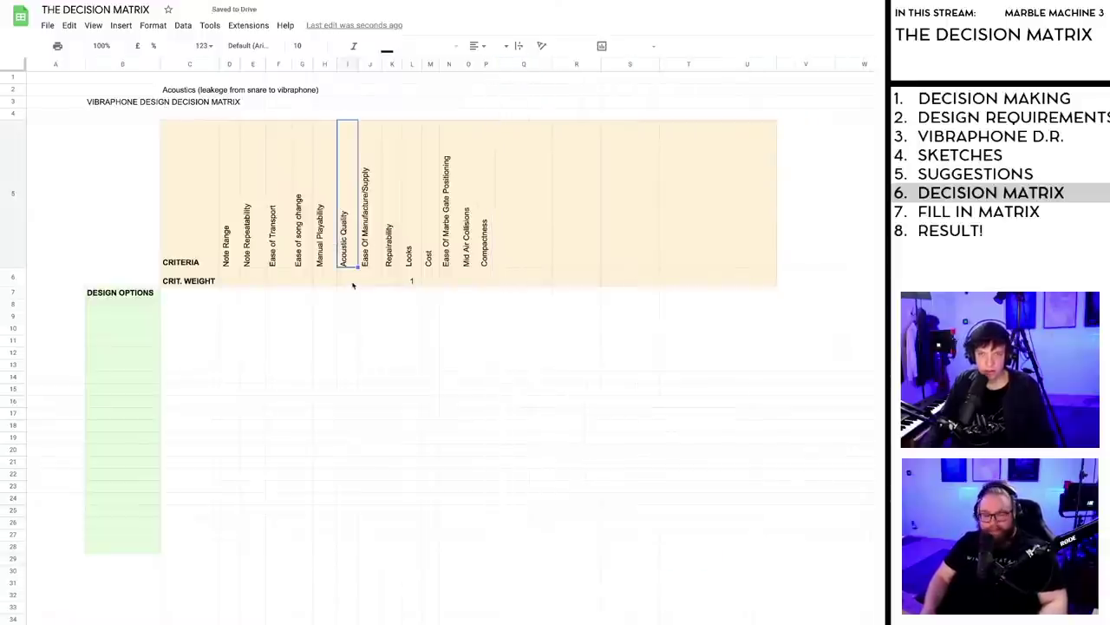
pyautogui.click(543, 65)
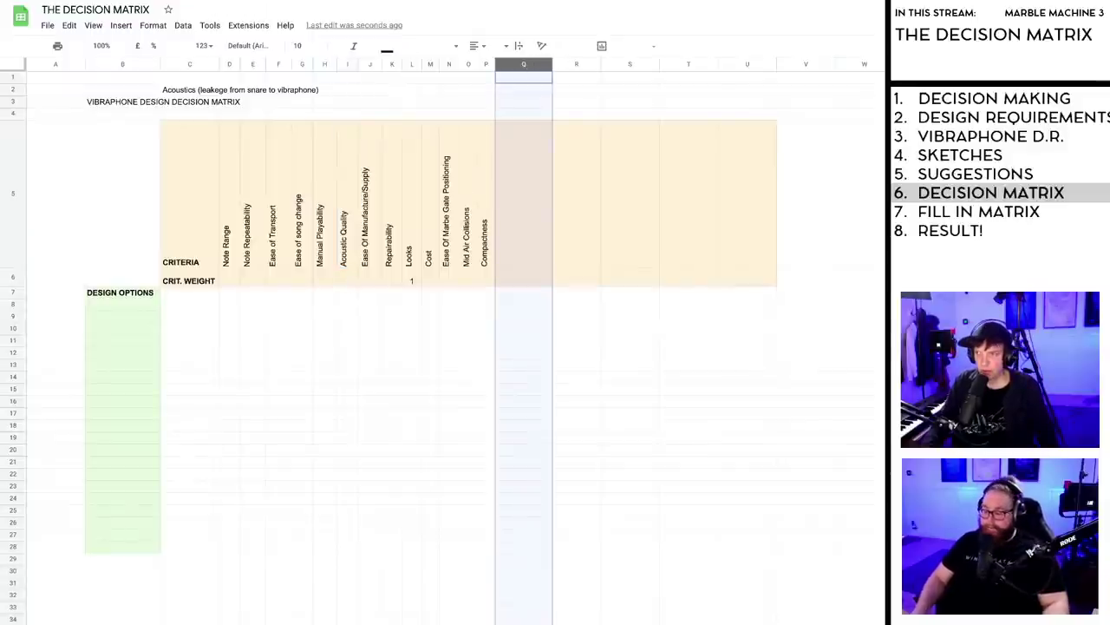
pyautogui.hotkey('ctrl', 'shift', 'Right')
pyautogui.rightClick(513, 65)
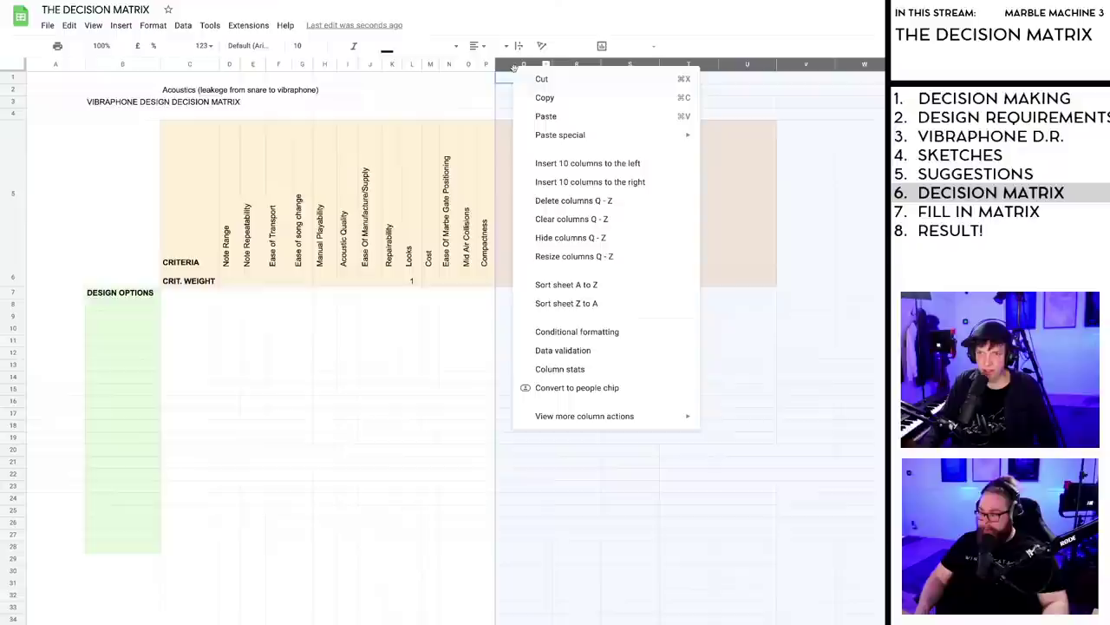
pyautogui.click(564, 201)
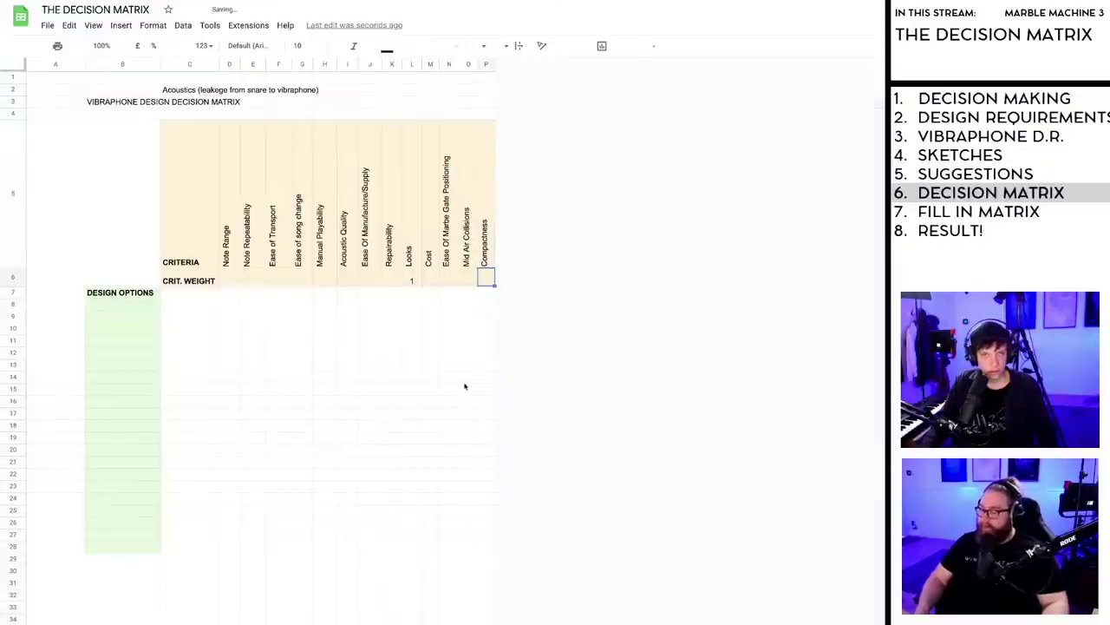
pyautogui.press('Down')
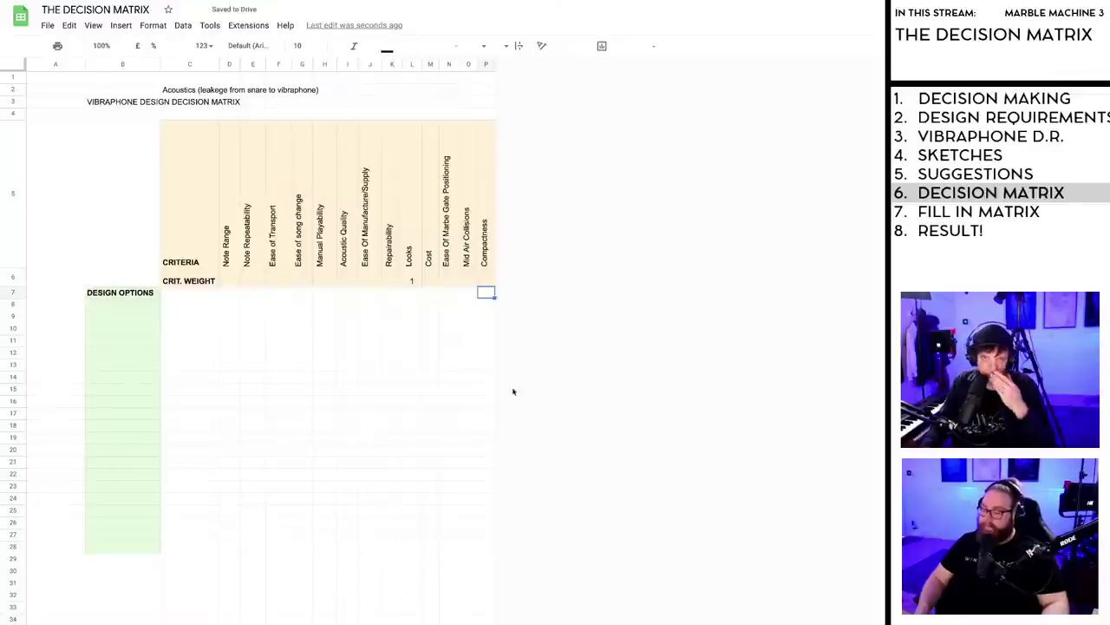
pyautogui.press('Down')
pyautogui.press('Down')
pyautogui.press('Down')
pyautogui.press('Down')
pyautogui.press('Down')
pyautogui.press('Down')
pyautogui.press('Down')
pyautogui.press('Down')
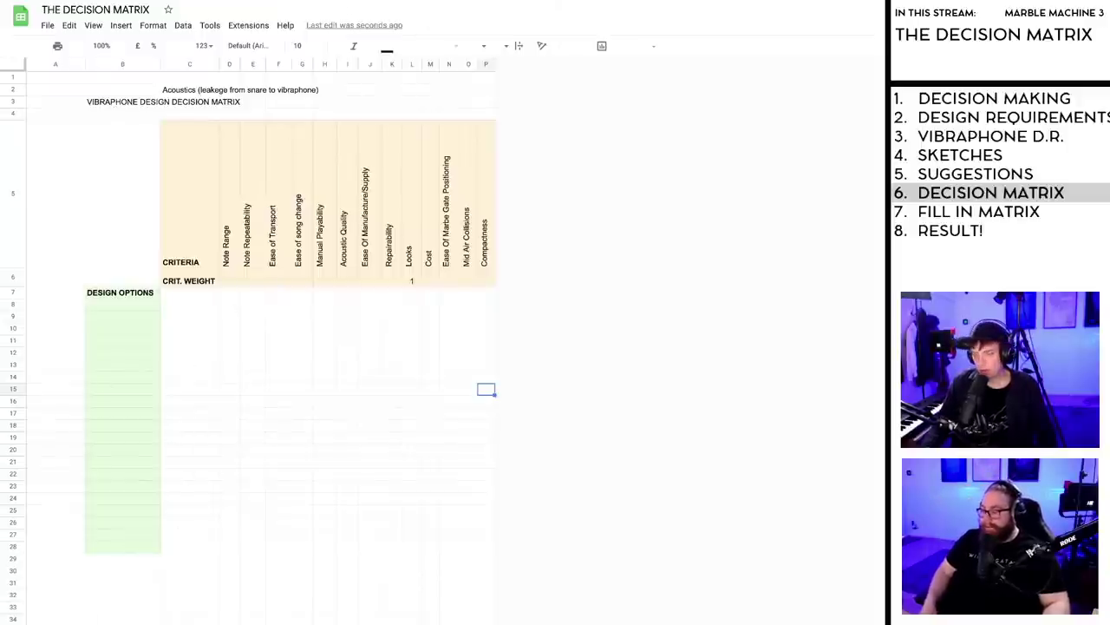
# Step: Switch to the decision matrix web page and read procedure items 2 and 3 on refining and weighting the criteria
pyautogui.hotkey('ctrl', 'Tab')
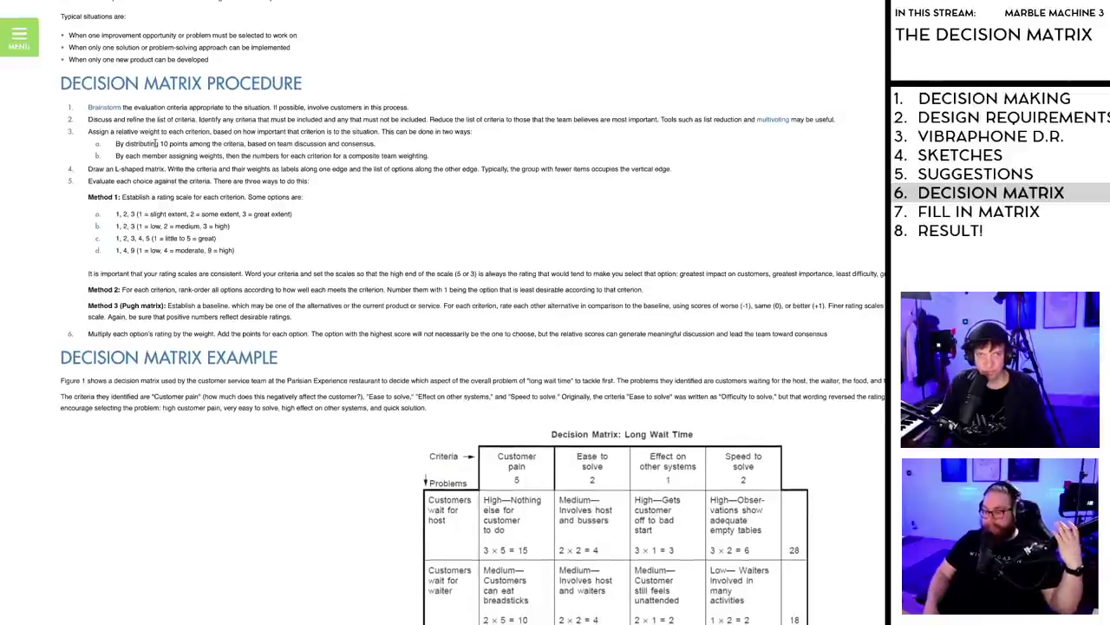
pyautogui.scroll(1, 87, 143)
pyautogui.moveTo(88, 135); pyautogui.dragTo(662, 135)
pyautogui.click(137, 148)
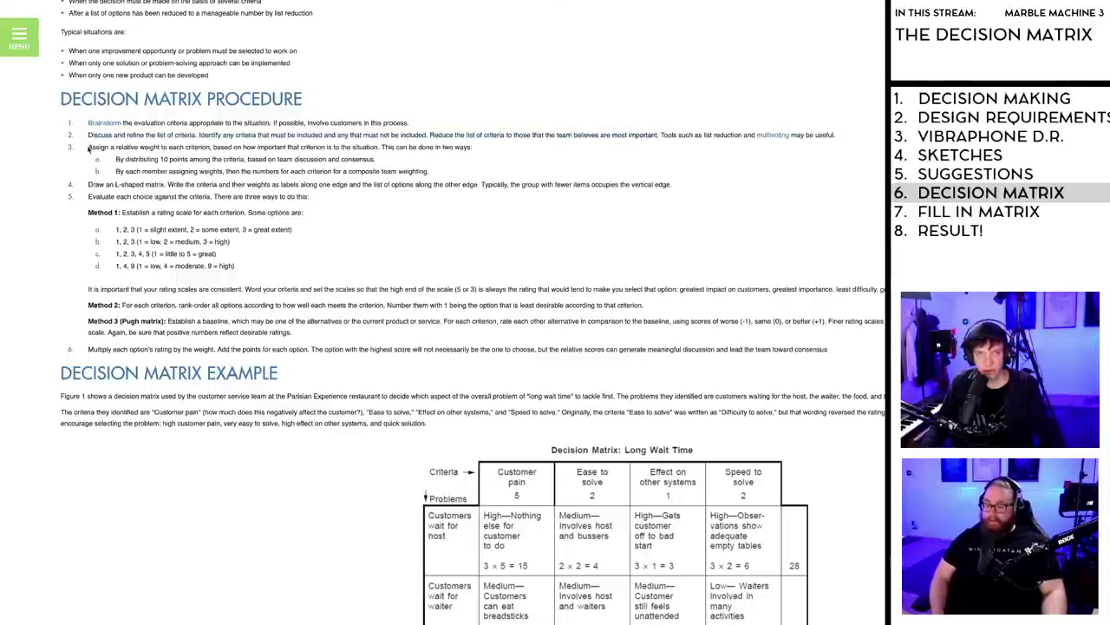
pyautogui.moveTo(88, 147); pyautogui.dragTo(349, 146)
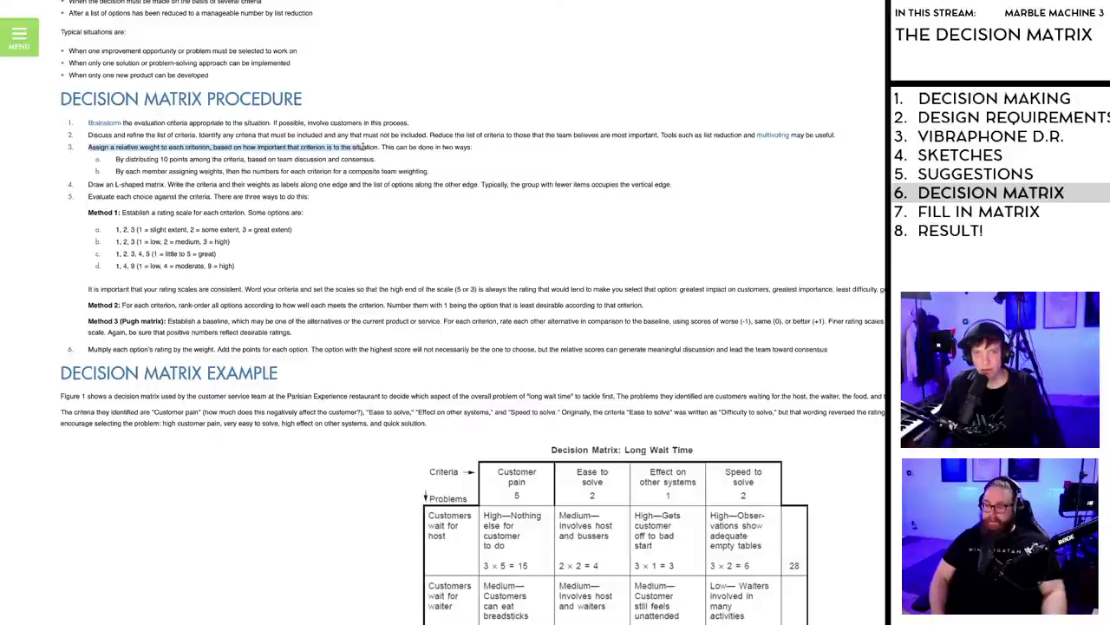
pyautogui.moveTo(362, 147); pyautogui.dragTo(469, 147)
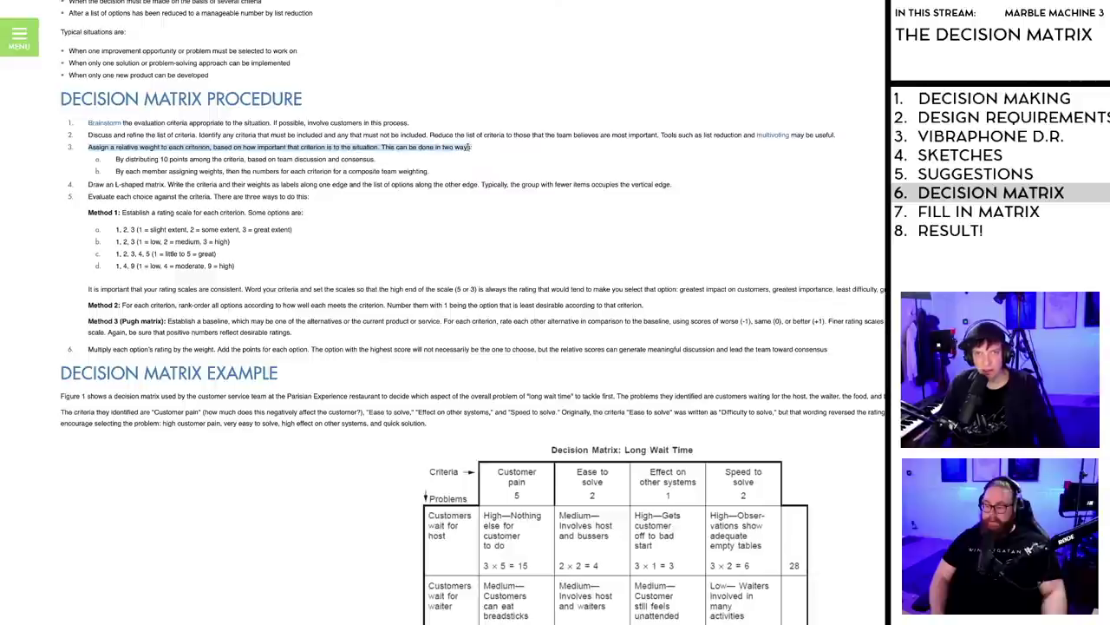
# Step: Enlarge the web page and examine the two methods listed under item 3 for assigning relative weights
pyautogui.click(141, 166)
pyautogui.hotkey('ctrl', '+')
pyautogui.hotkey('ctrl', '+')
pyautogui.hotkey('ctrl', '+')
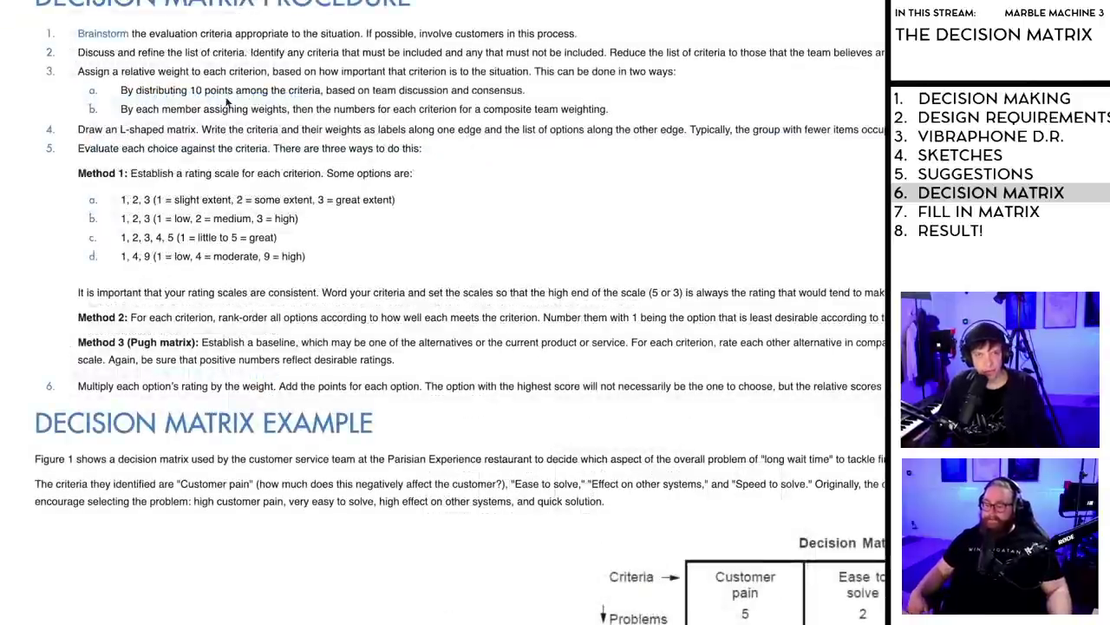
pyautogui.scroll(1, 224, 213)
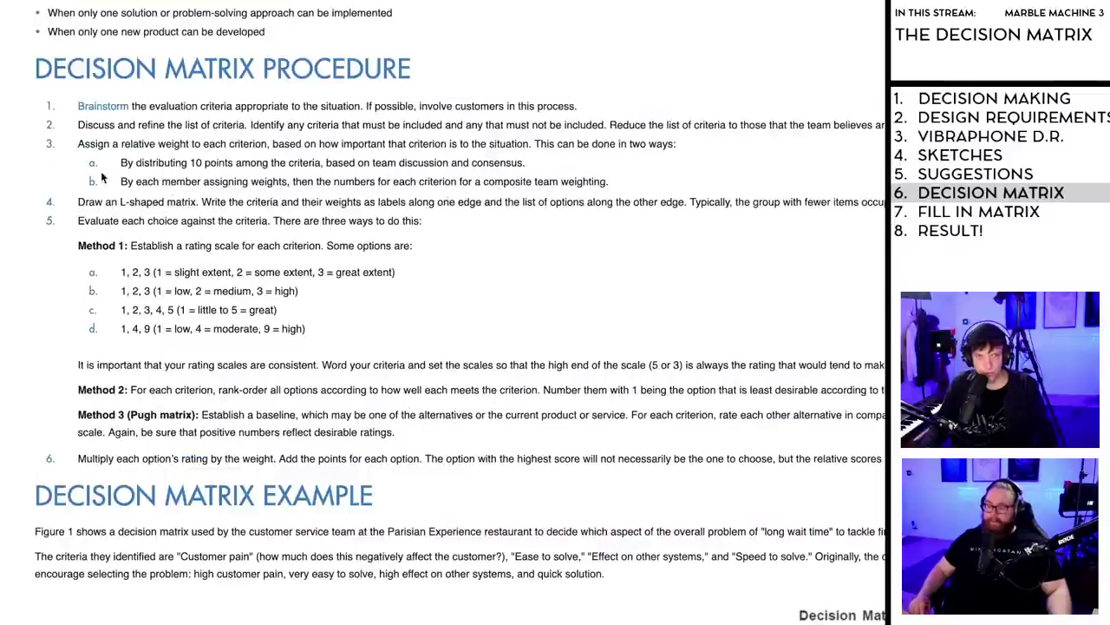
pyautogui.moveTo(124, 162); pyautogui.dragTo(525, 163)
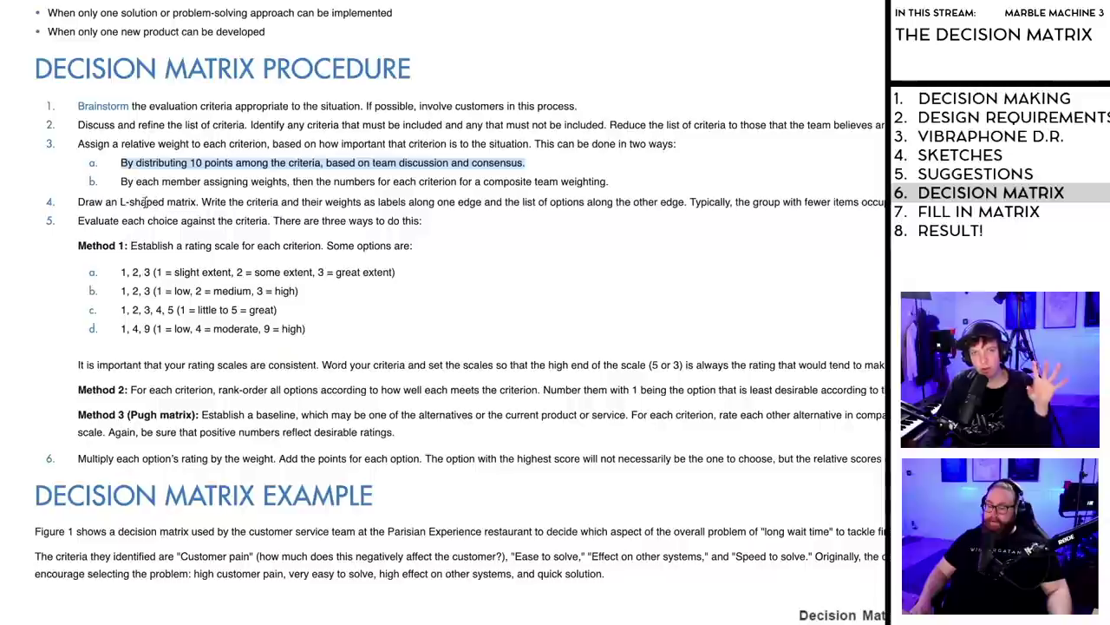
pyautogui.moveTo(126, 181); pyautogui.dragTo(610, 182)
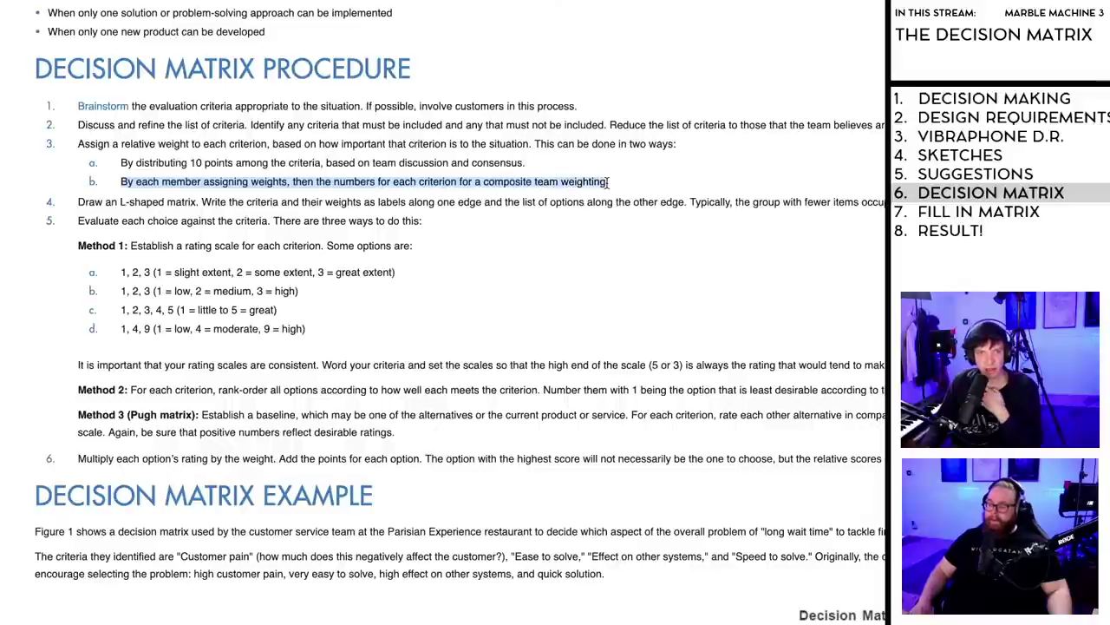
pyautogui.click(437, 199)
# Step: Examine the Long Wait Time example matrix, including its criterion weights, multiplied ratings and row totals
pyautogui.scroll(-5, 442, 313)
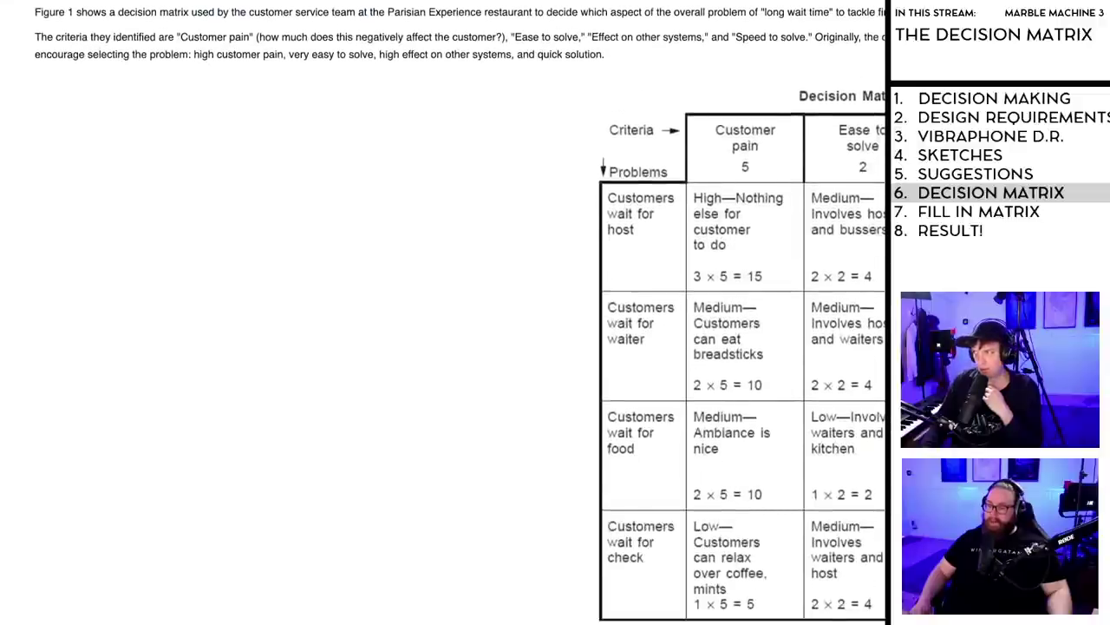
pyautogui.hscroll(5, 444, 320)
pyautogui.scroll(1, 508, 351)
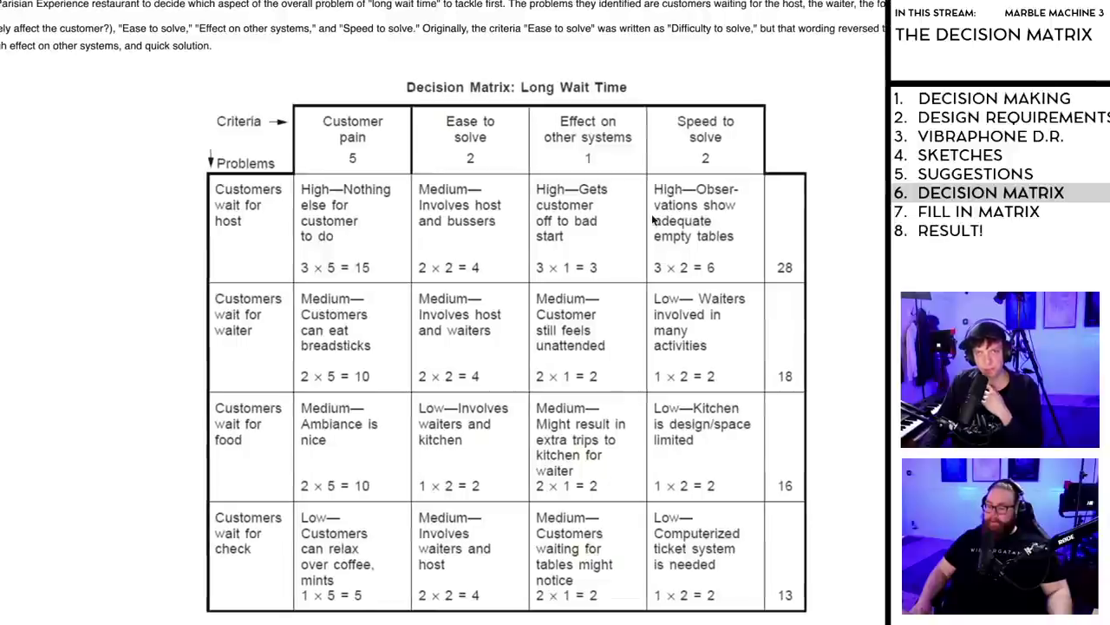
# Step: Switch back to the vibraphone matrix and enter criterion weights: Note Range 5, Note Repeatability 5, Ease of Transport 3
pyautogui.hotkey('alt', 'Tab')
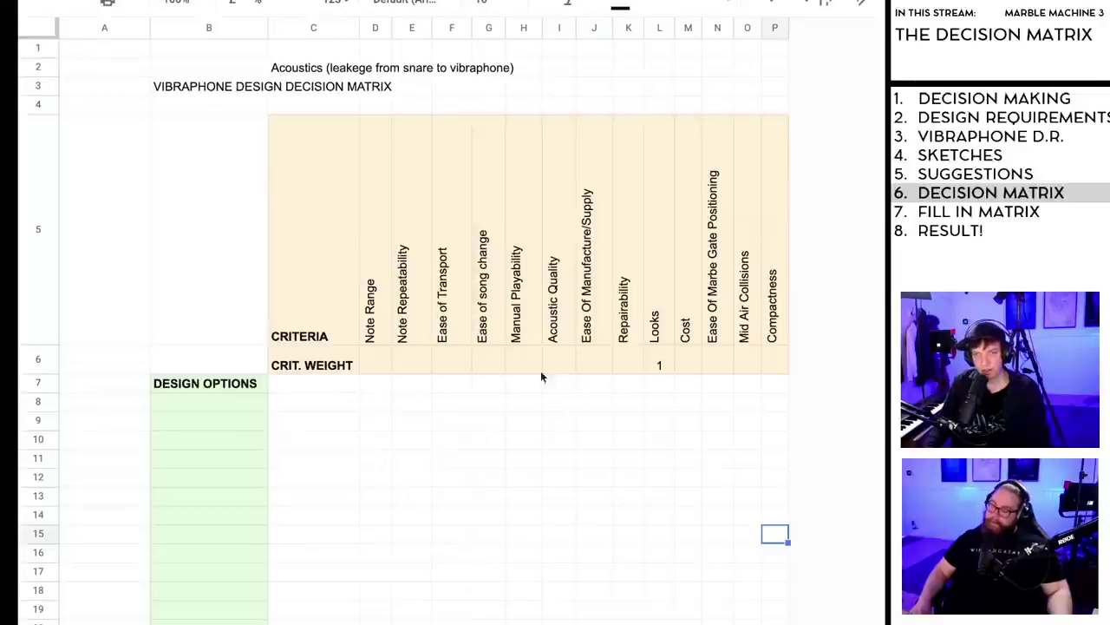
pyautogui.click(375, 367)
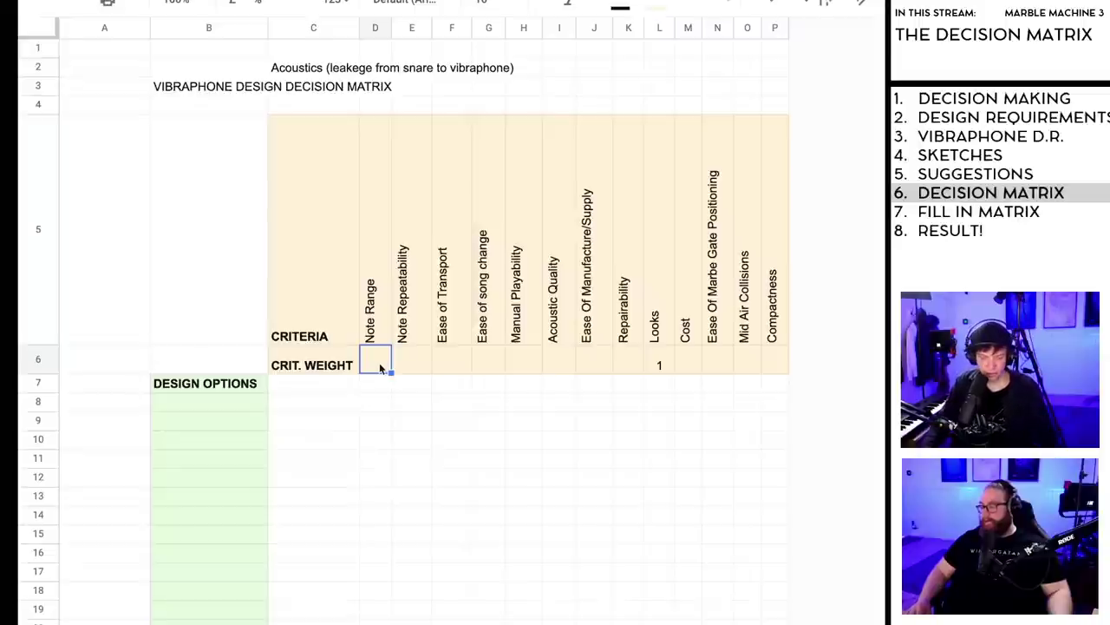
pyautogui.write('5')
pyautogui.click(412, 365)
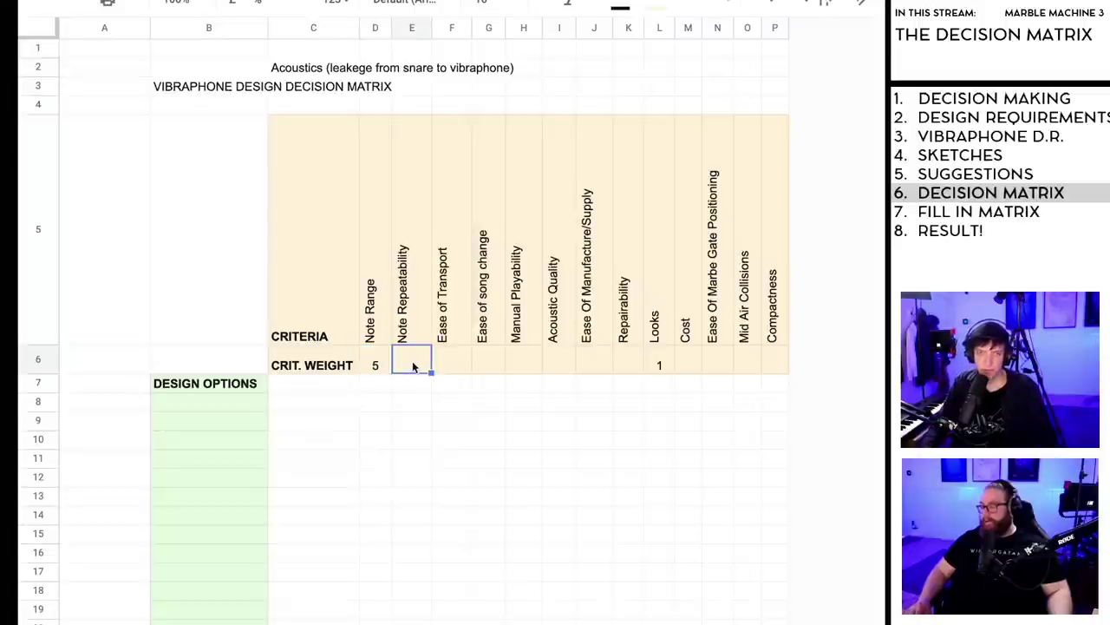
pyautogui.write('5')
pyautogui.click(447, 365)
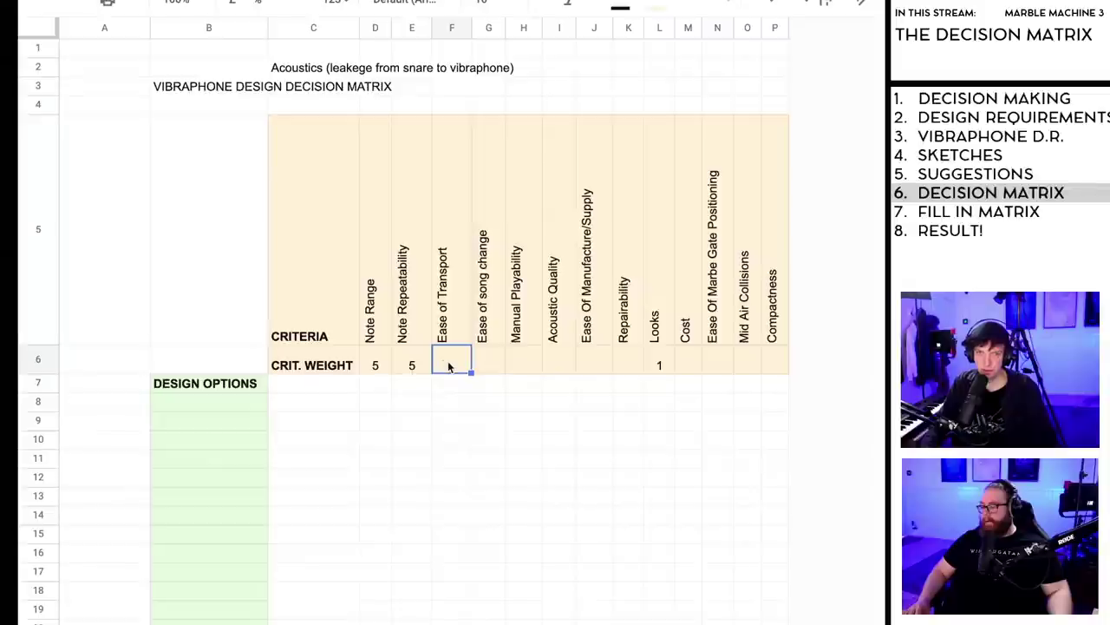
pyautogui.write('3')
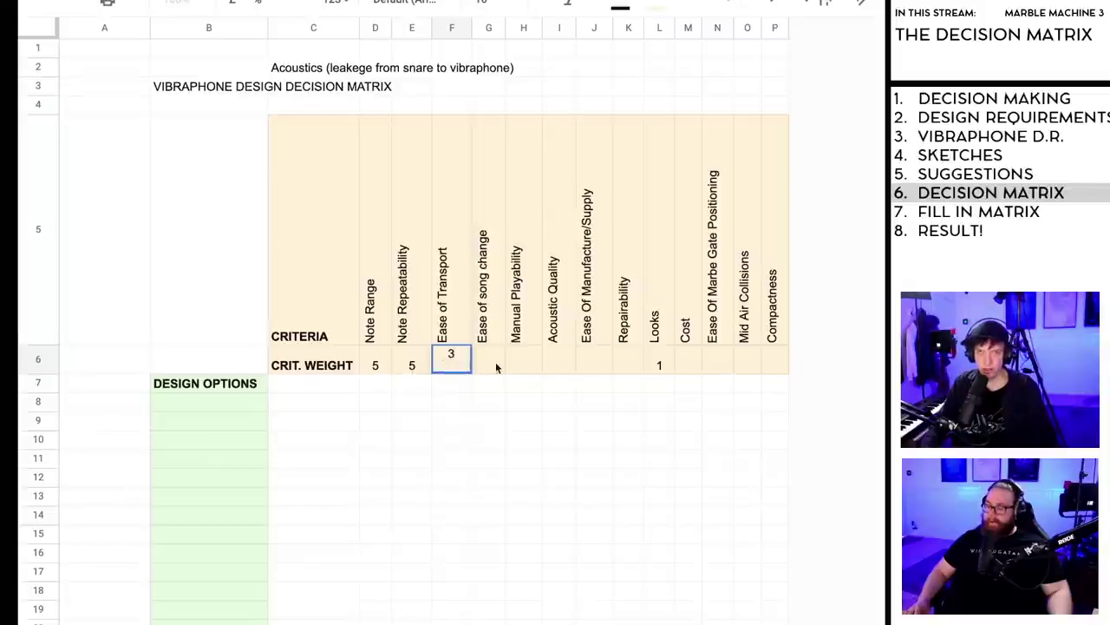
# Step: Enter criterion weights of 4 for Ease of song change, 2 for Manual Playability and 5 for Acoustic Quality
pyautogui.click(489, 365)
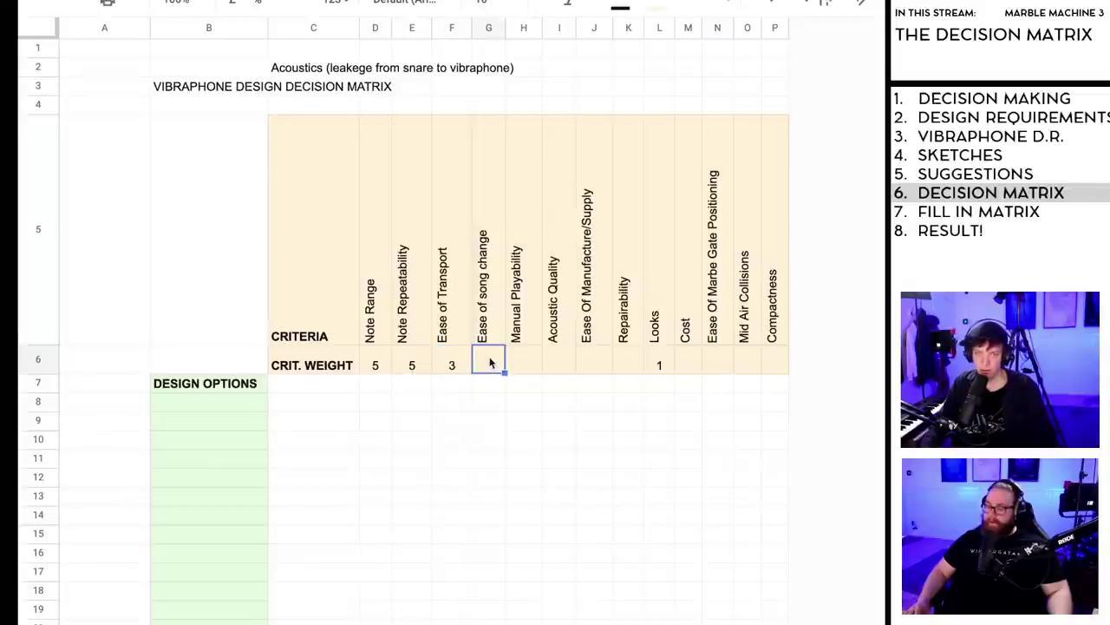
pyautogui.write('4')
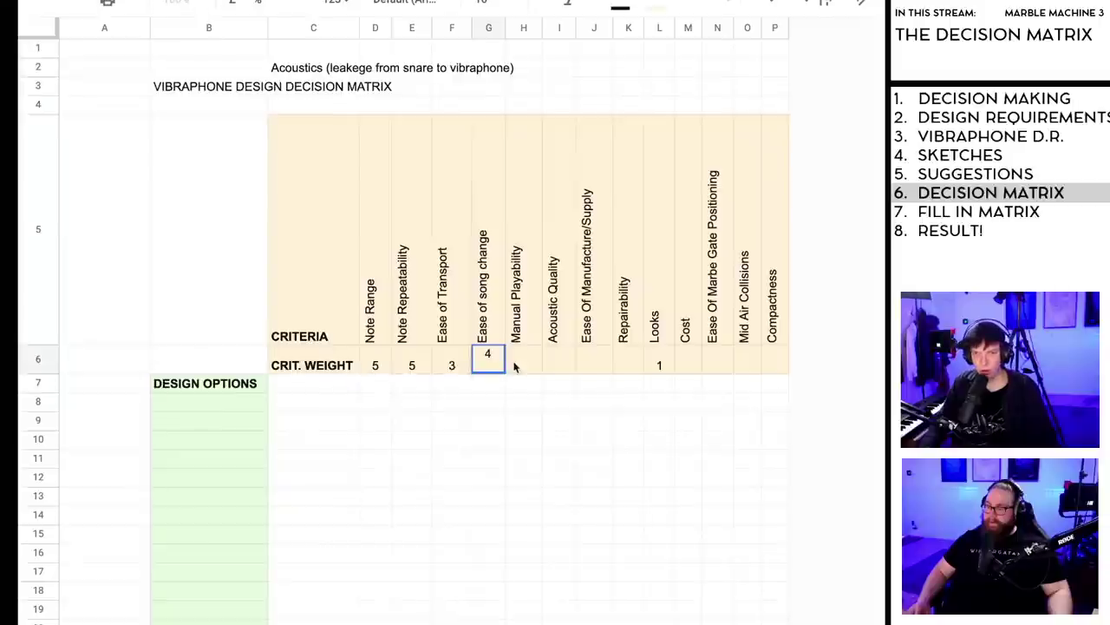
pyautogui.click(522, 366)
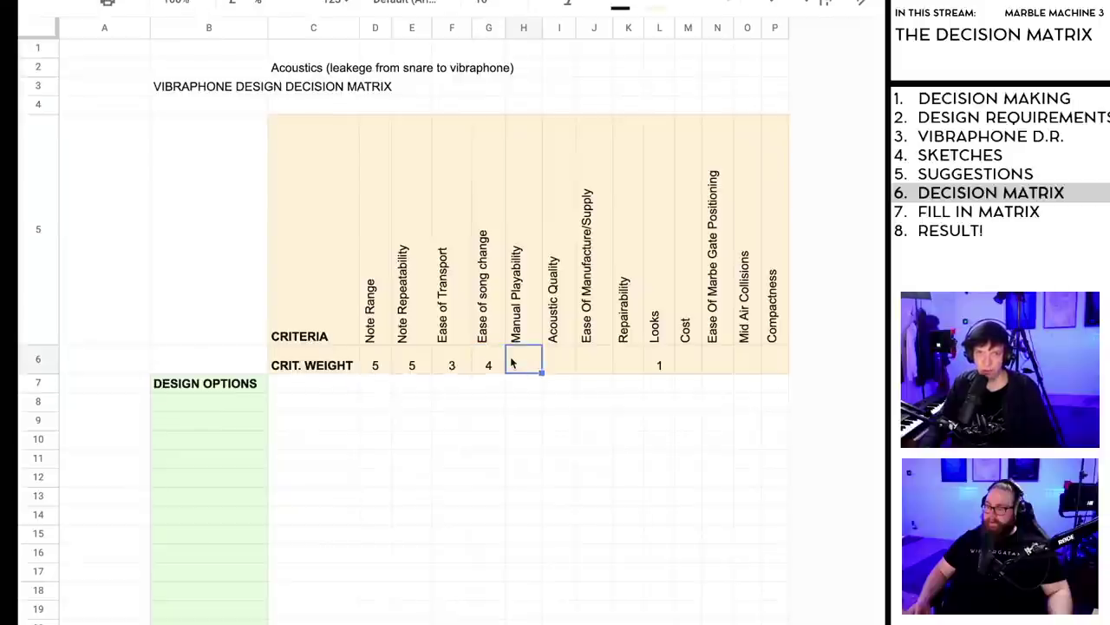
pyautogui.write('2')
pyautogui.click(562, 366)
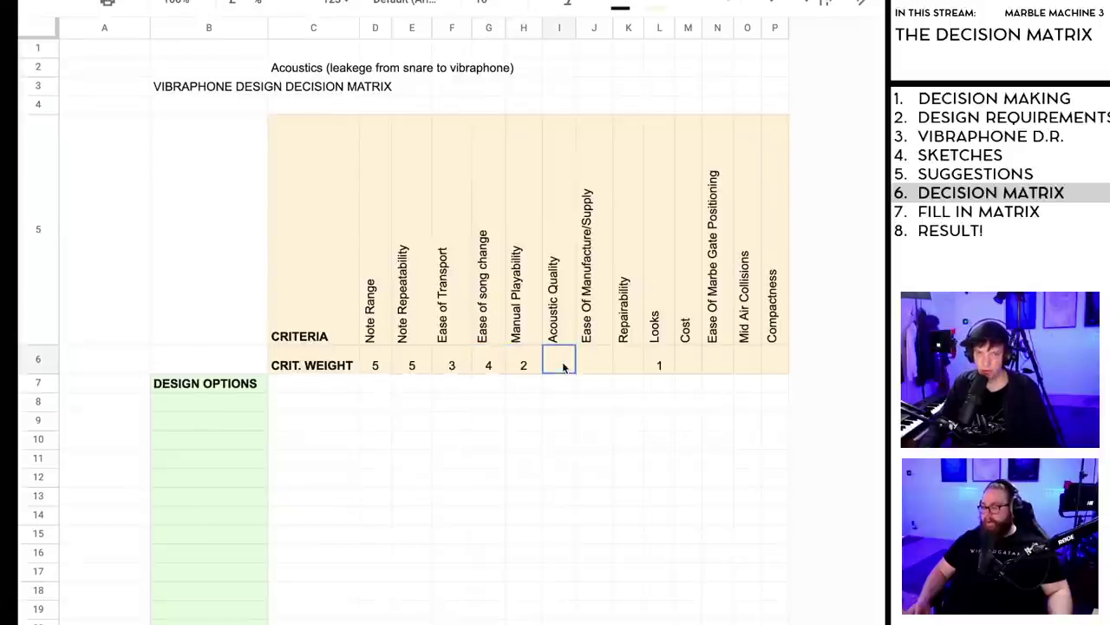
pyautogui.write('5')
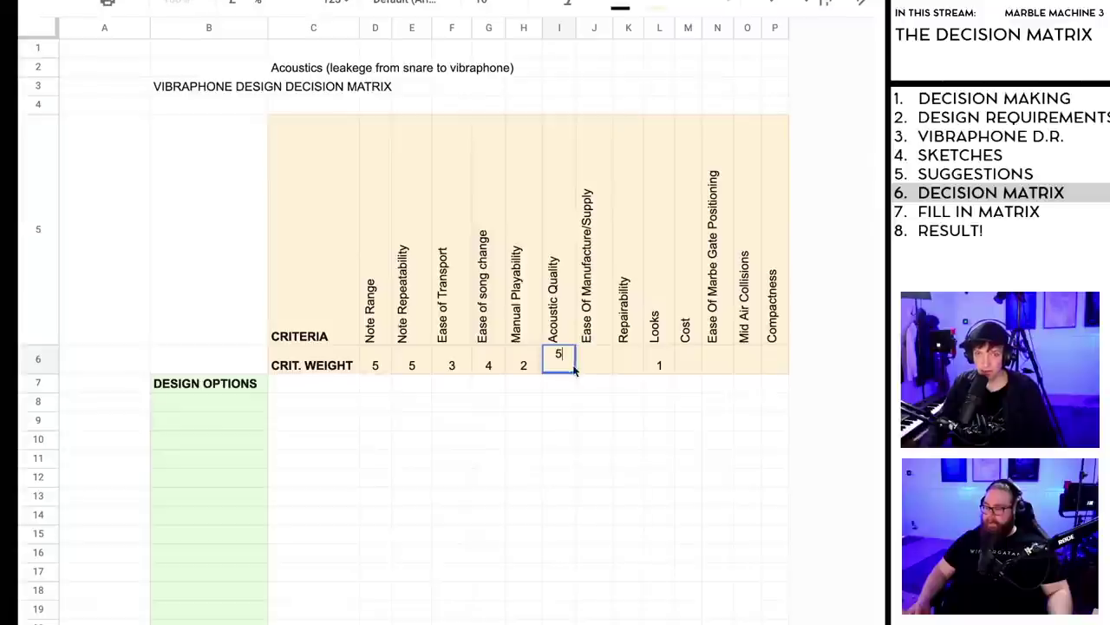
# Step: Enter criterion weights of 2 for Ease Of Manufacture/Supply, 3 for Repairability and 2 for Cost
pyautogui.click(592, 367)
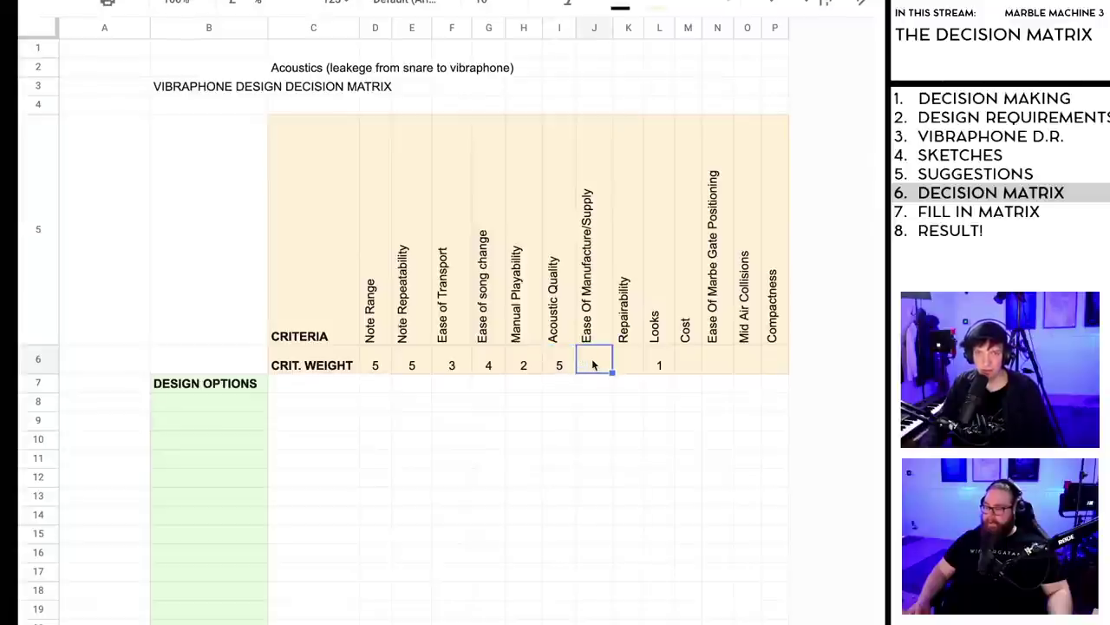
pyautogui.write('2')
pyautogui.click(629, 368)
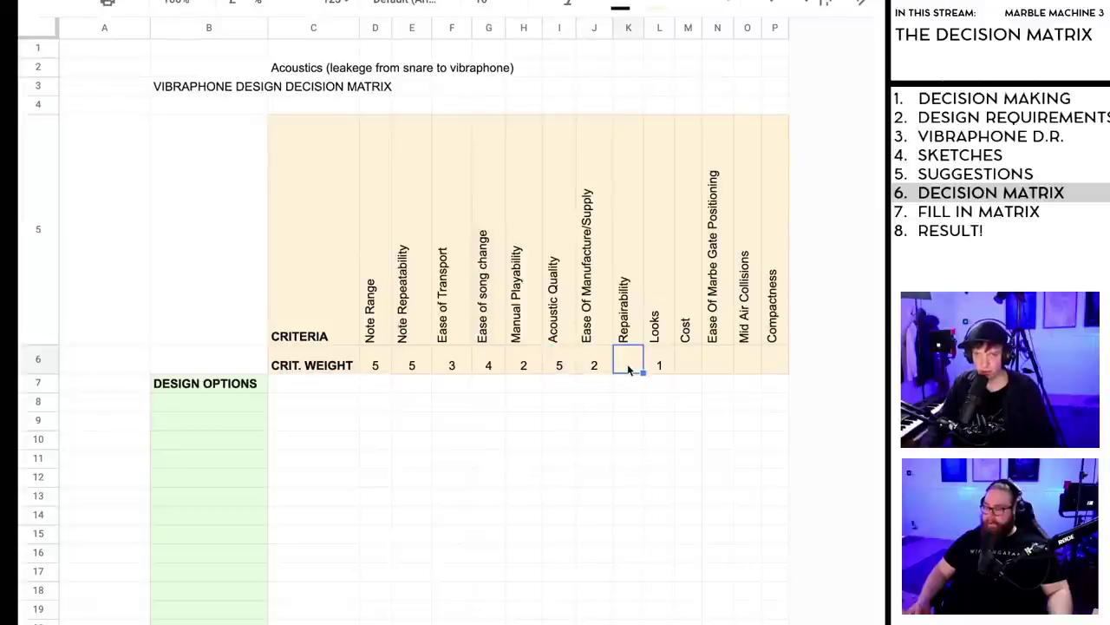
pyautogui.write('3')
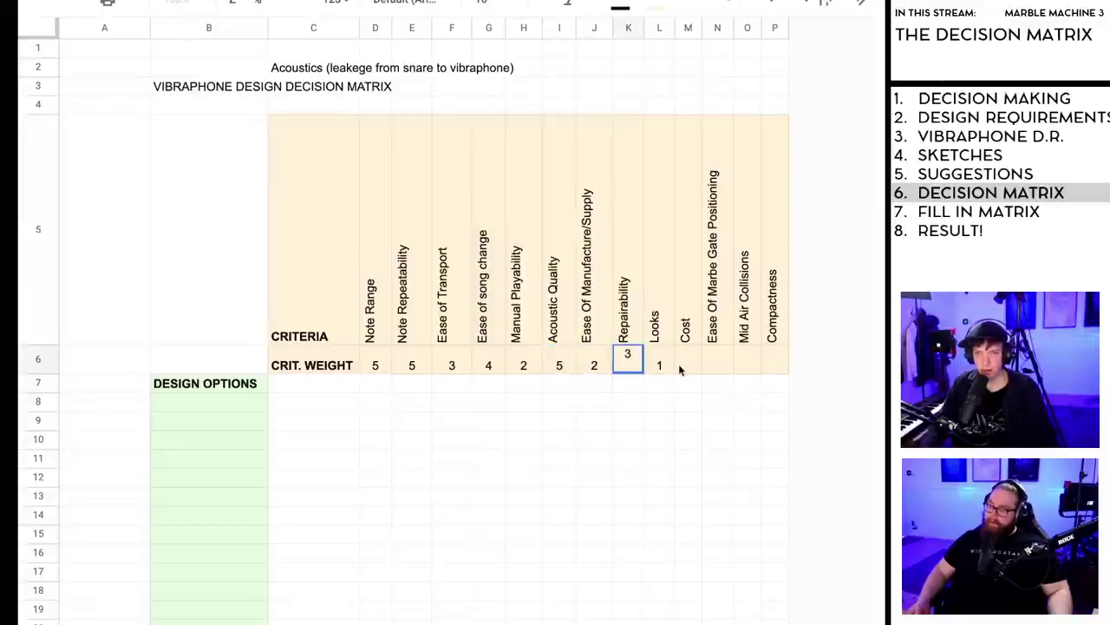
pyautogui.click(685, 370)
pyautogui.write('2')
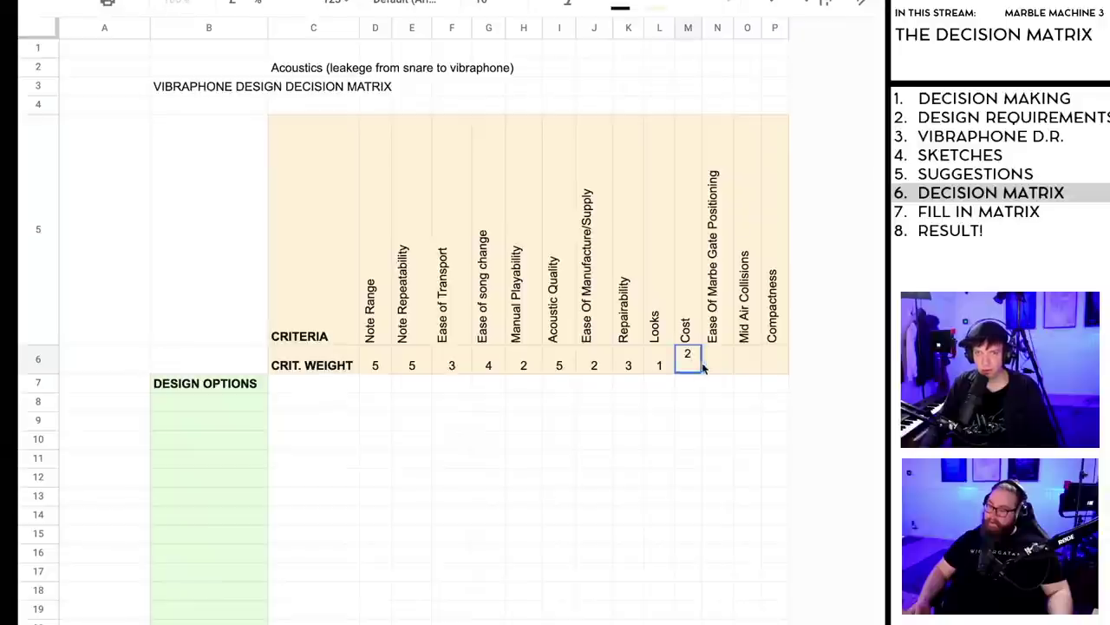
# Step: Enter criterion weights of 3 for Ease Of Marbe Gate Positioning, 2 for Mid Air Collisions and 3 for Compactness
pyautogui.click(713, 368)
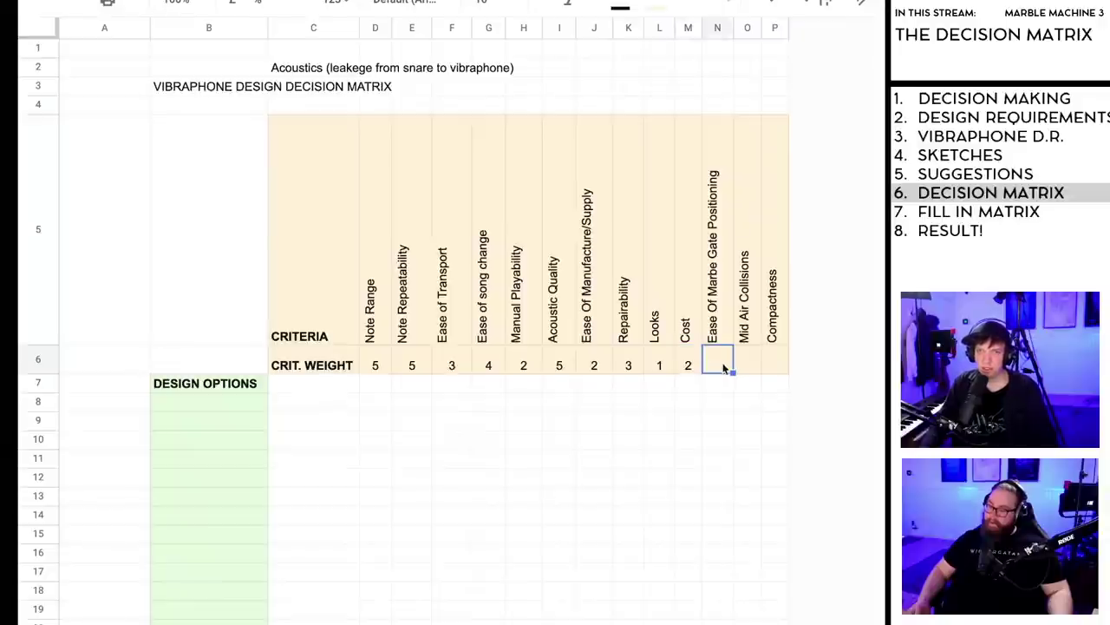
pyautogui.write('3')
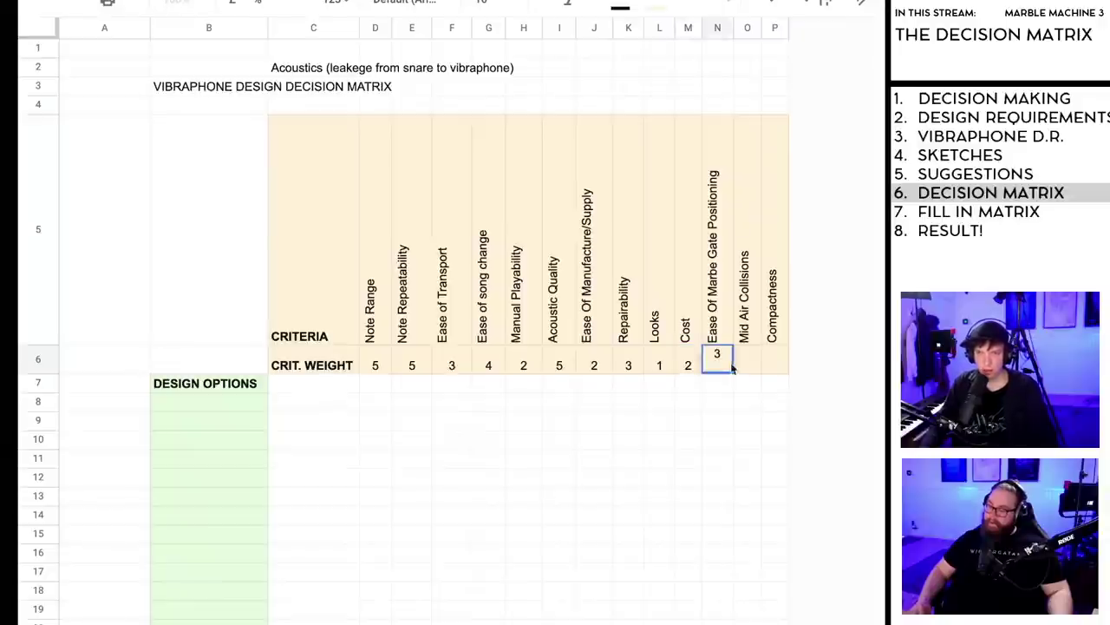
pyautogui.click(753, 368)
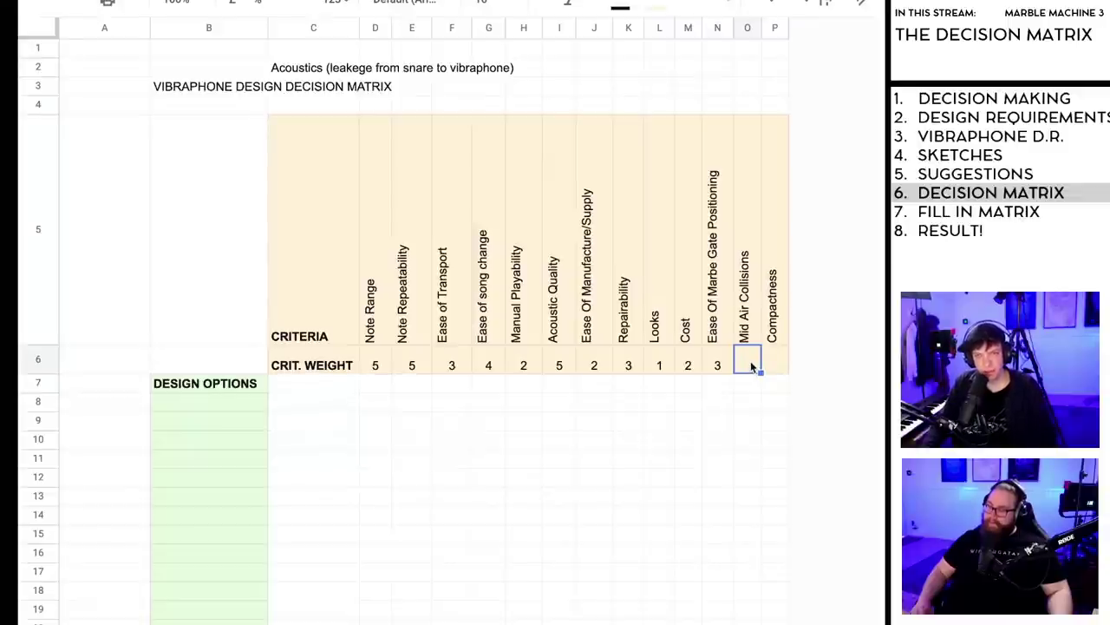
pyautogui.write('2')
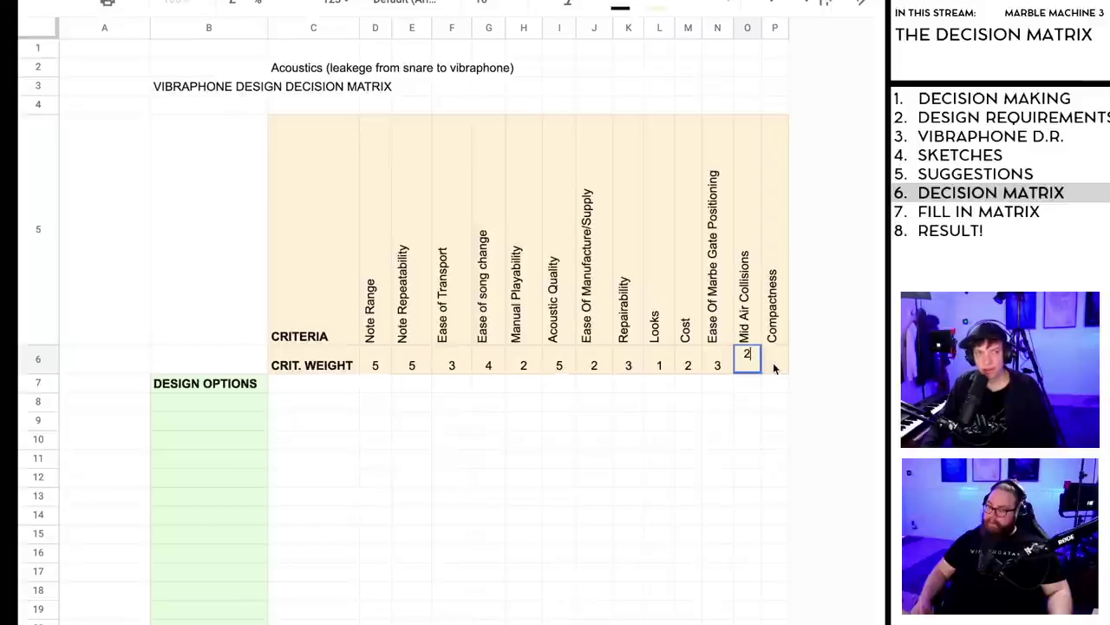
pyautogui.click(773, 363)
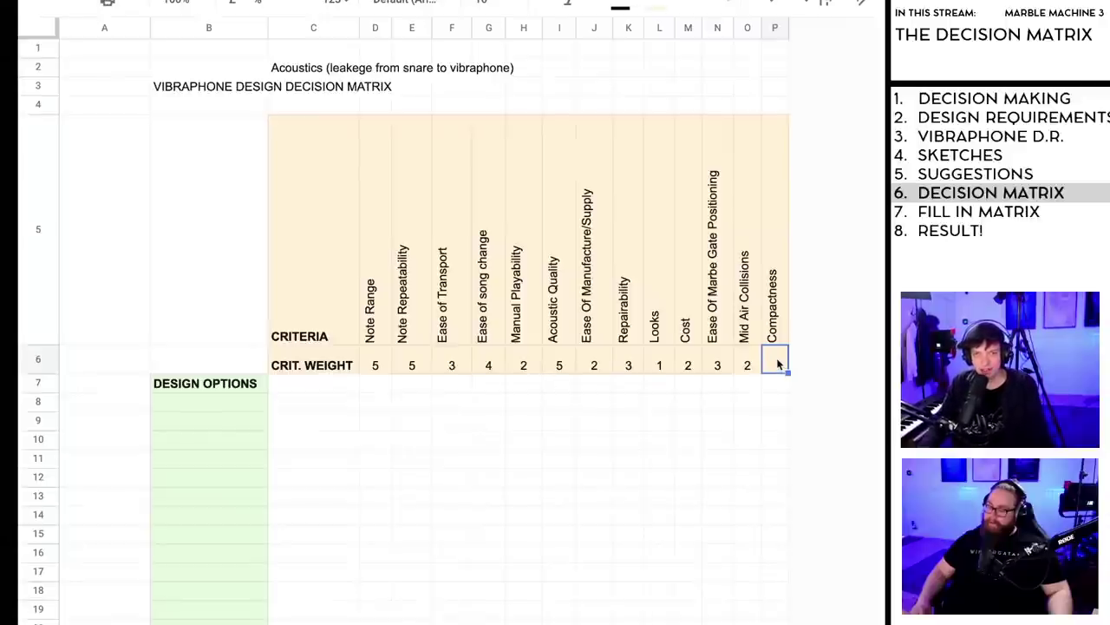
pyautogui.scroll(-1, 778, 365)
pyautogui.scroll(1, 778, 366)
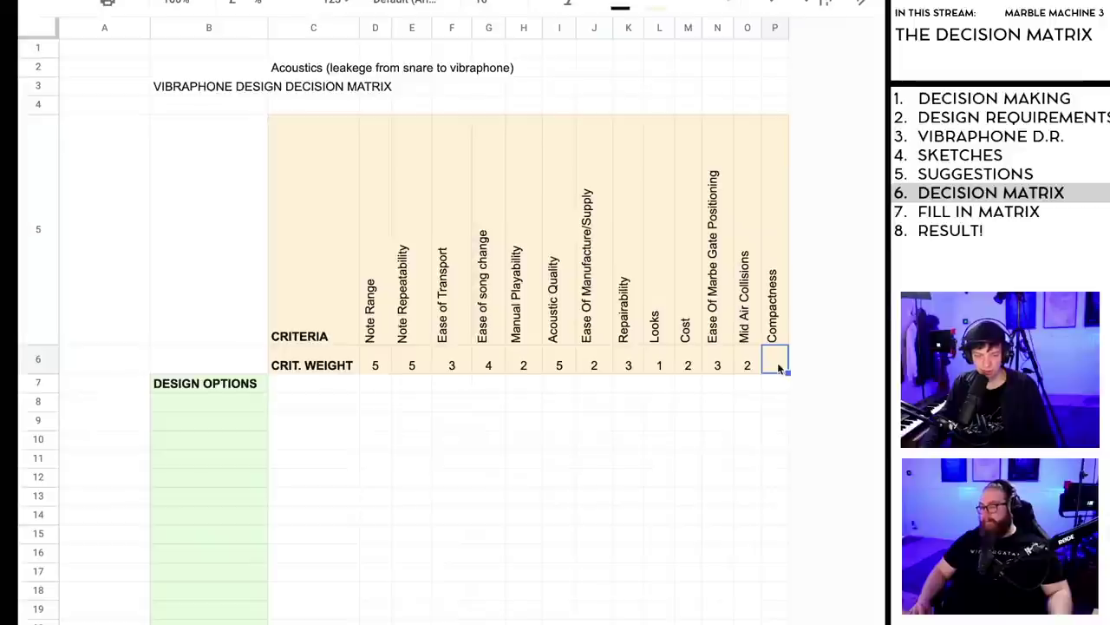
pyautogui.write('3')
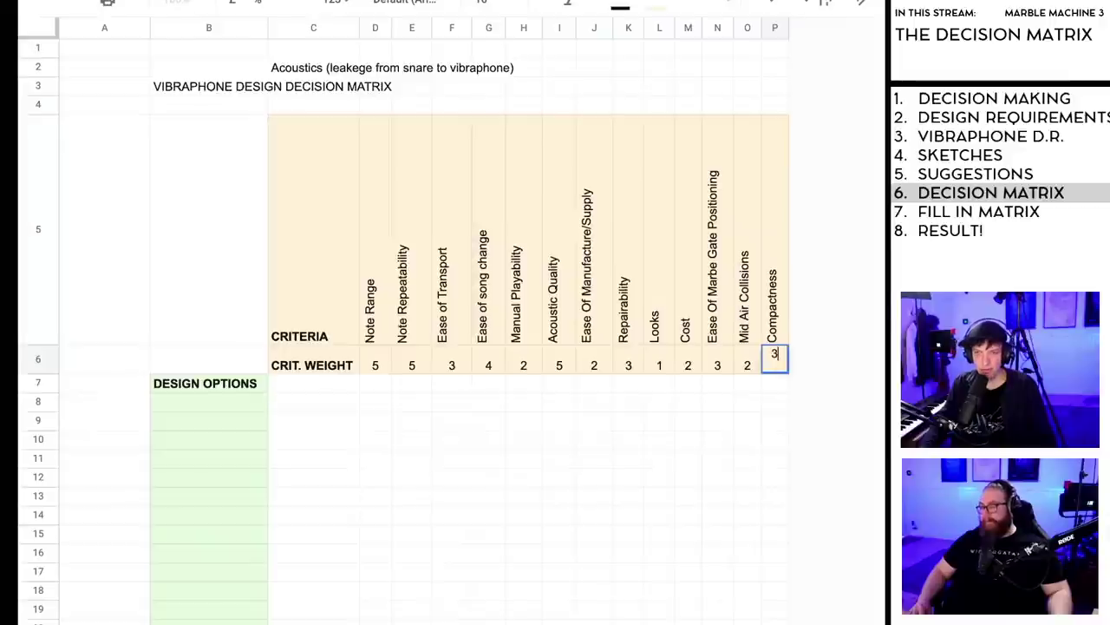
pyautogui.click(773, 391)
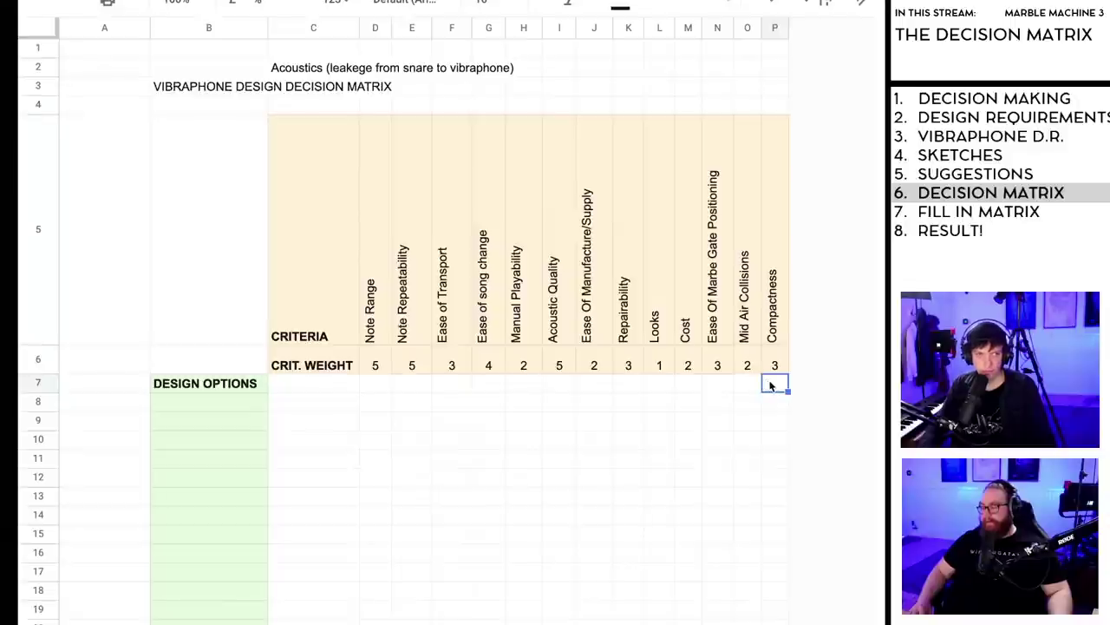
# Step: Increase the height of row 4 above the criteria block to add space below the matrix title
pyautogui.scroll(-1, 771, 385)
pyautogui.scroll(1, 774, 386)
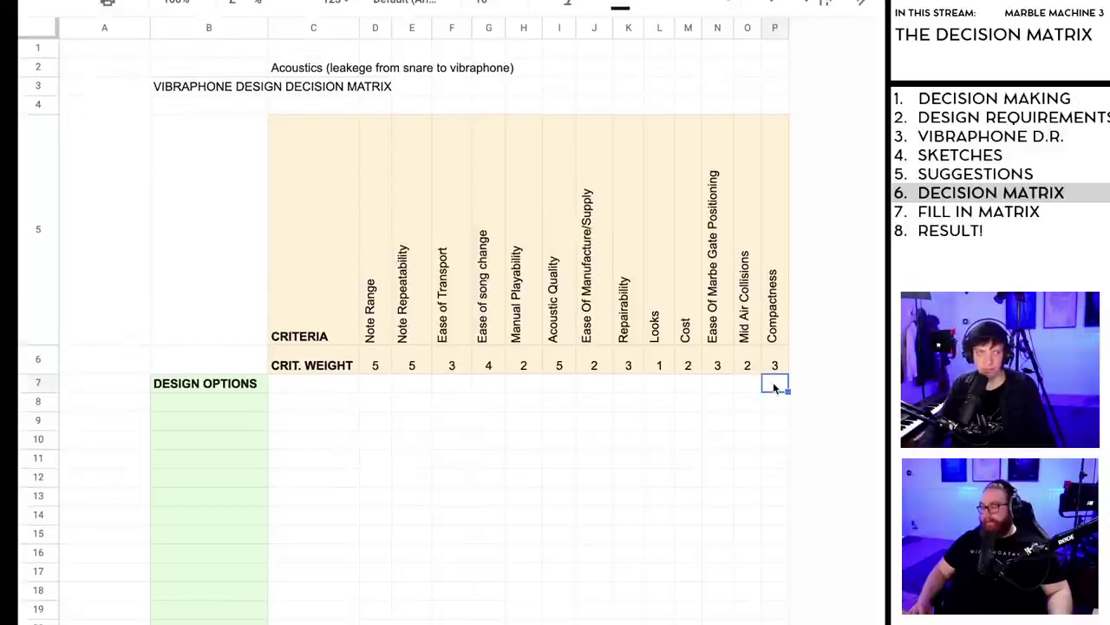
pyautogui.scroll(-1, 774, 388)
pyautogui.scroll(1, 521, 393)
pyautogui.moveTo(49, 112); pyautogui.dragTo(49, 147)
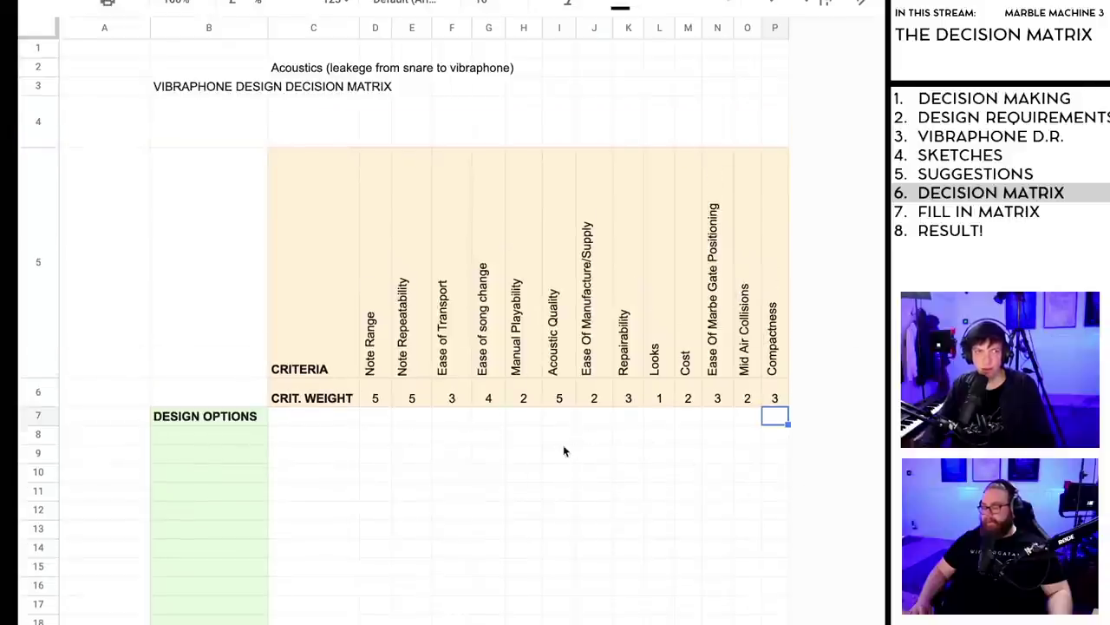
pyautogui.scroll(-1, 565, 449)
pyautogui.scroll(-1, 526, 436)
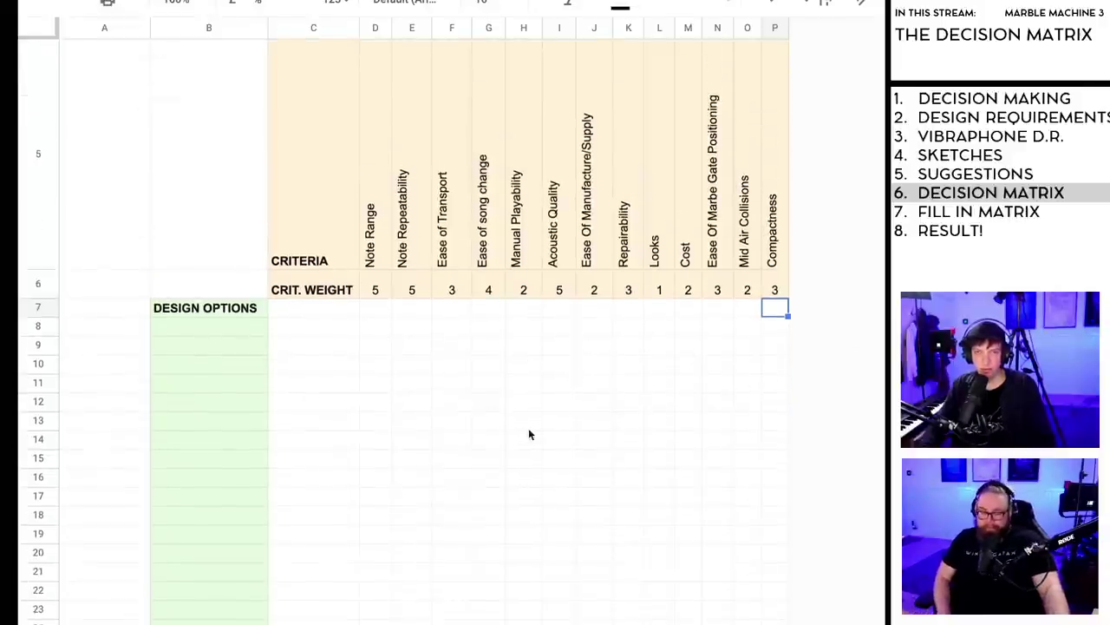
pyautogui.scroll(2, 528, 434)
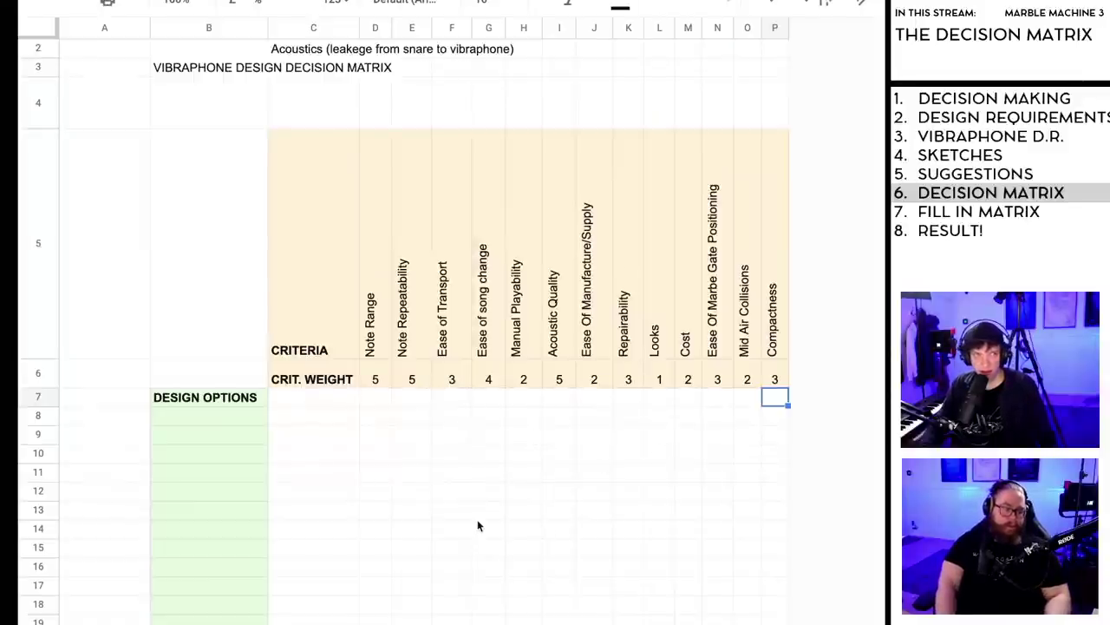
pyautogui.scroll(-1, 483, 504)
pyautogui.scroll(1, 482, 504)
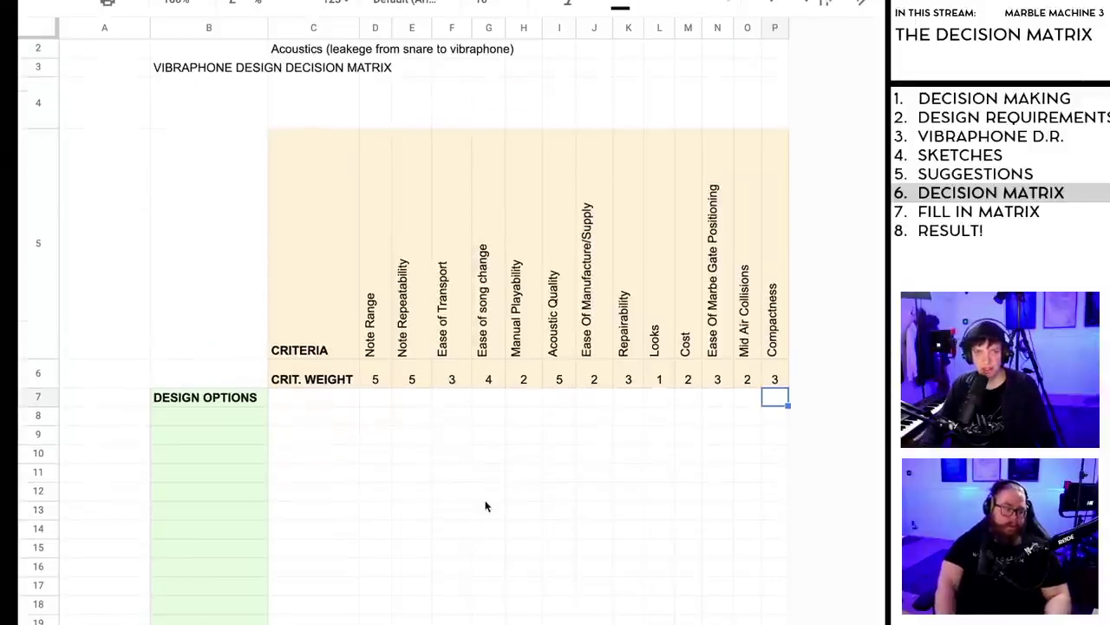
# Step: Try to copy the DESIGN OPTIONS heading from cell B7 into cell A7, and undo the paste
pyautogui.click(202, 424)
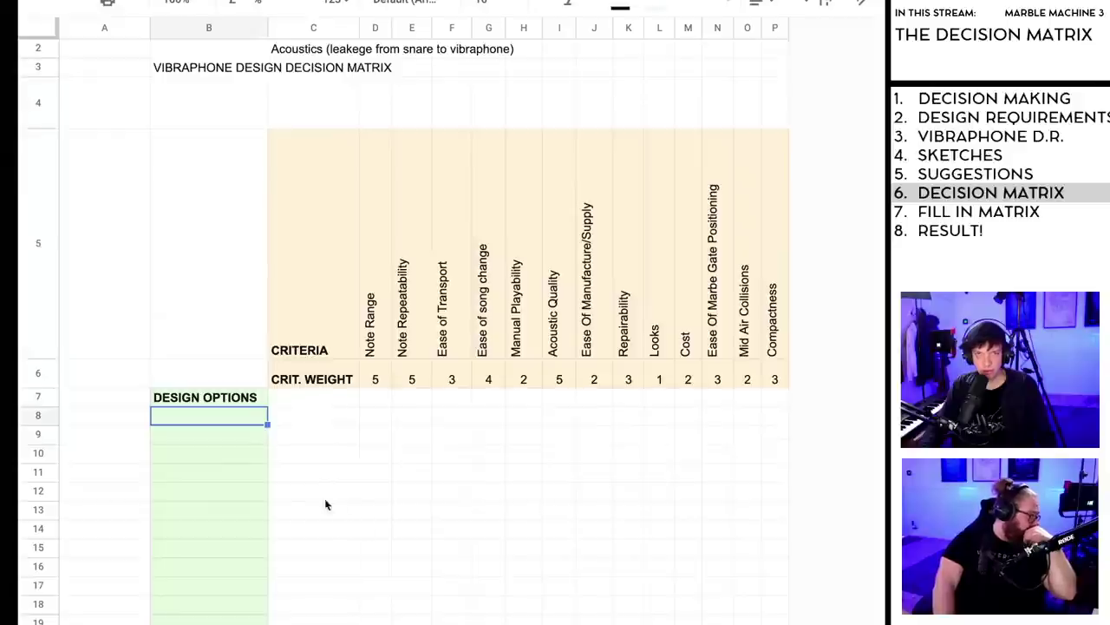
pyautogui.scroll(-1, 230, 443)
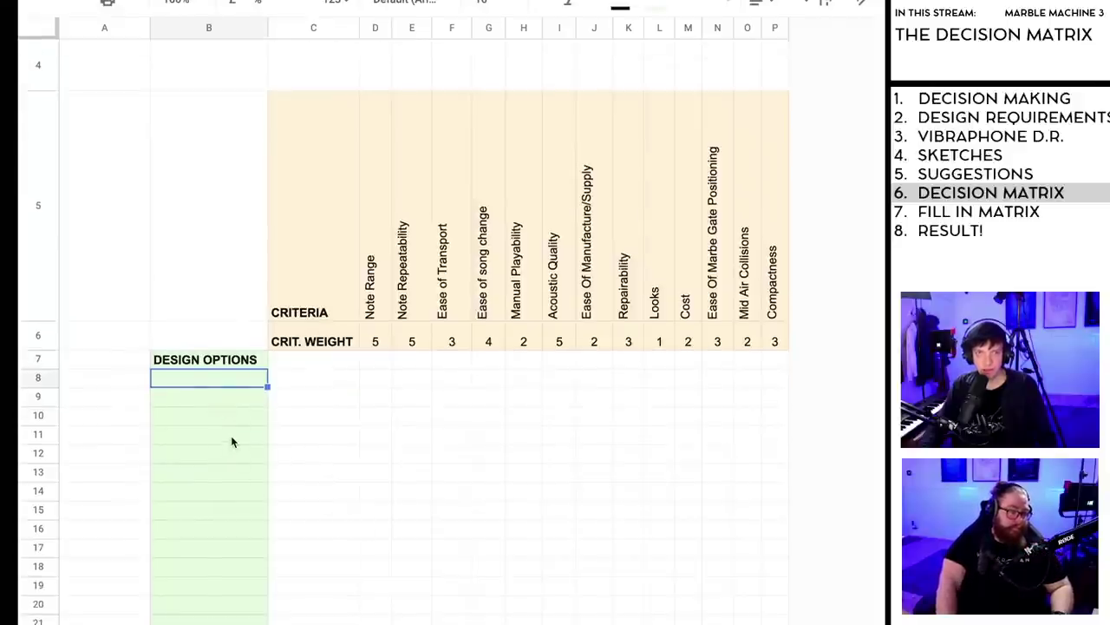
pyautogui.scroll(-1, 241, 434)
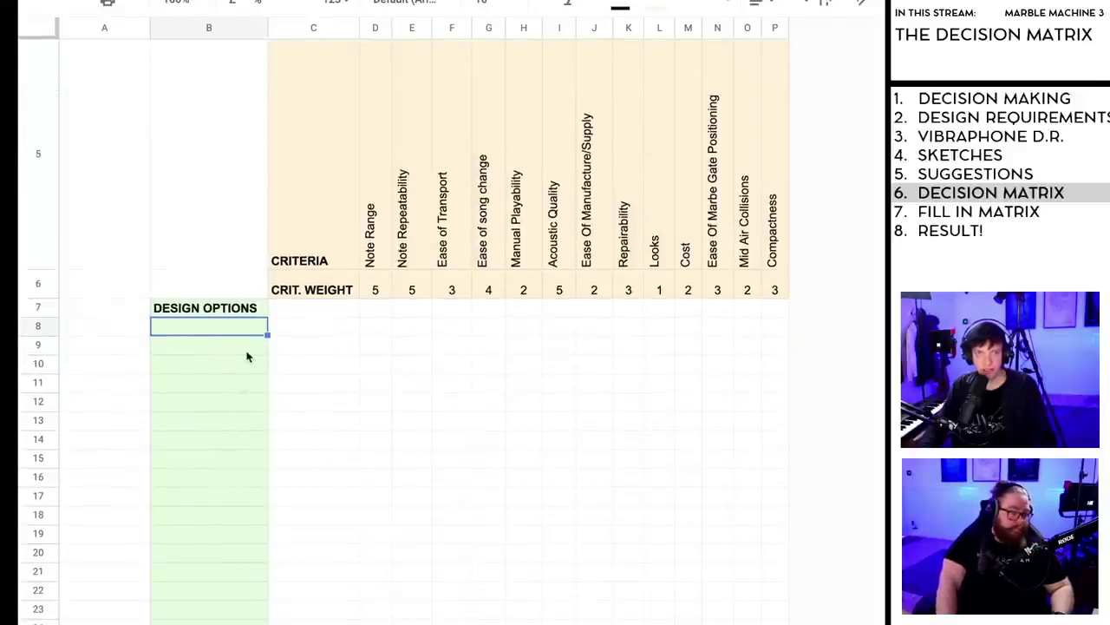
pyautogui.click(220, 312)
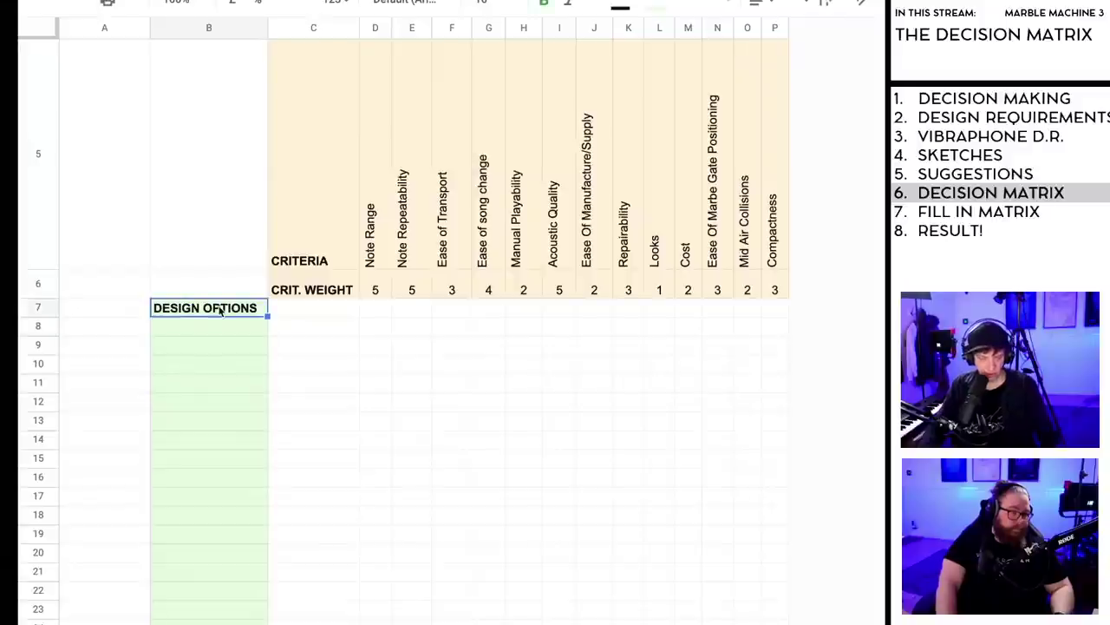
pyautogui.hotkey('ctrl', 'c')
pyautogui.click(115, 310)
pyautogui.hotkey('ctrl', 'v')
pyautogui.hotkey('ctrl', 'z')
# Step: Clear the DESIGN OPTIONS heading from cell B7
pyautogui.click(199, 325)
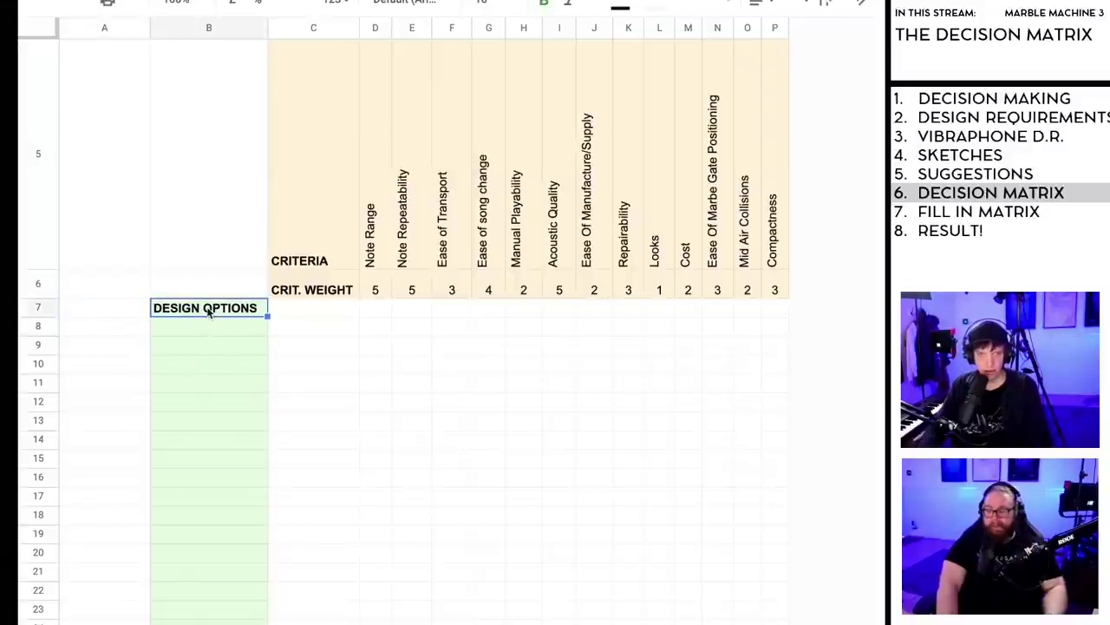
pyautogui.press('Delete')
# Step: Try to copy the green column B cells from row 7 down into column C, and undo the paste
pyautogui.hotkey('ctrl', 'shift', 'Down')
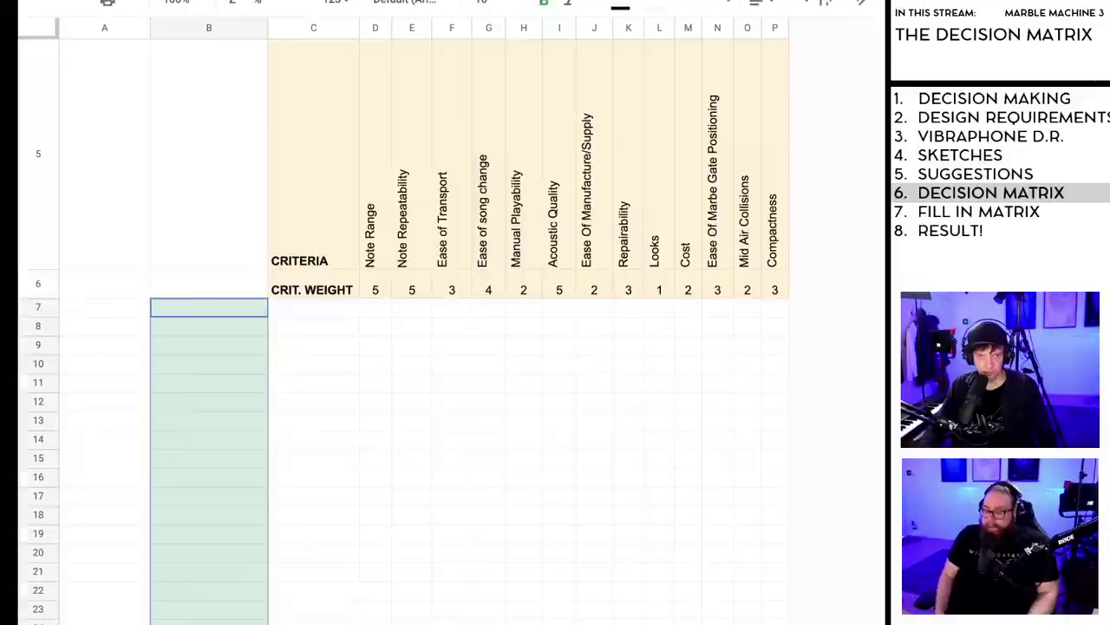
pyautogui.hotkey('ctrl', 'c')
pyautogui.click(306, 314)
pyautogui.hotkey('ctrl', 'v')
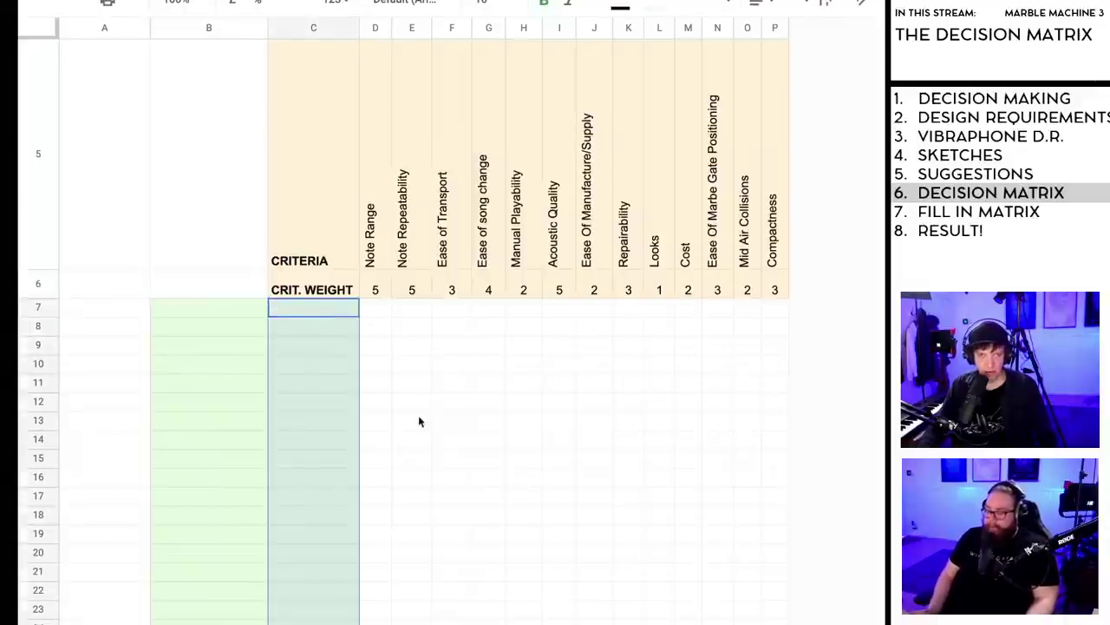
pyautogui.hotkey('ctrl', 'z')
pyautogui.click(260, 310)
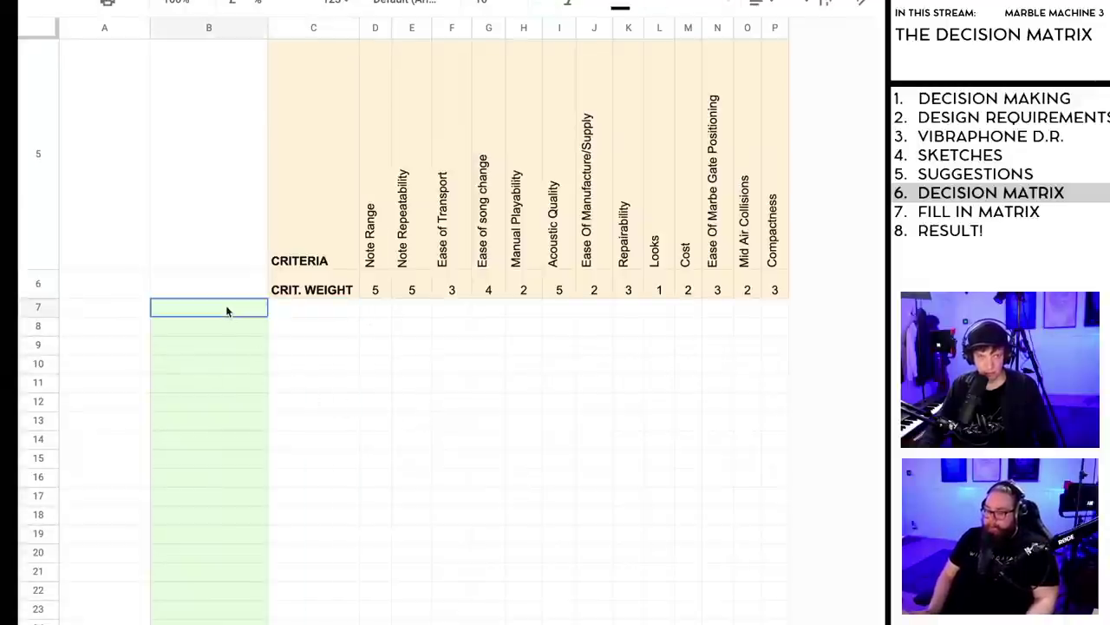
# Step: Move the green cells of column B, from row 7 down, into column C beneath CRIT. WEIGHT
pyautogui.hotkey('ctrl', 'shift', 'Down')
pyautogui.hotkey('ctrl', 'c')
pyautogui.click(309, 307)
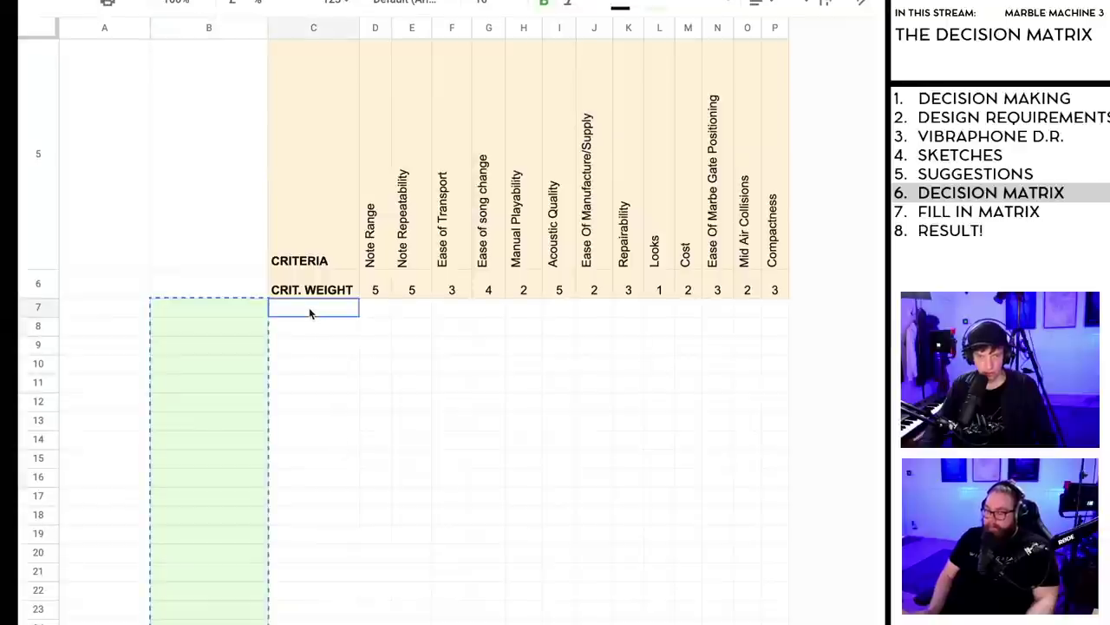
pyautogui.hotkey('ctrl', 'v')
pyautogui.click(488, 401)
# Step: Enter the heading DESIGN OPTIONS in cell B7 and make it bold
pyautogui.click(229, 314)
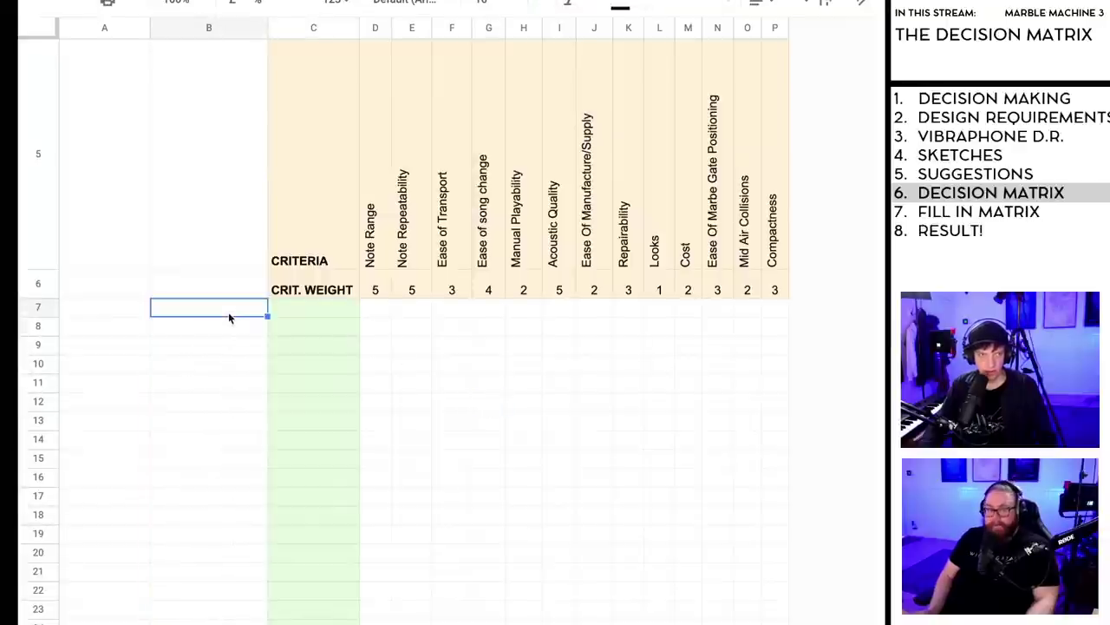
pyautogui.write('DESIG')
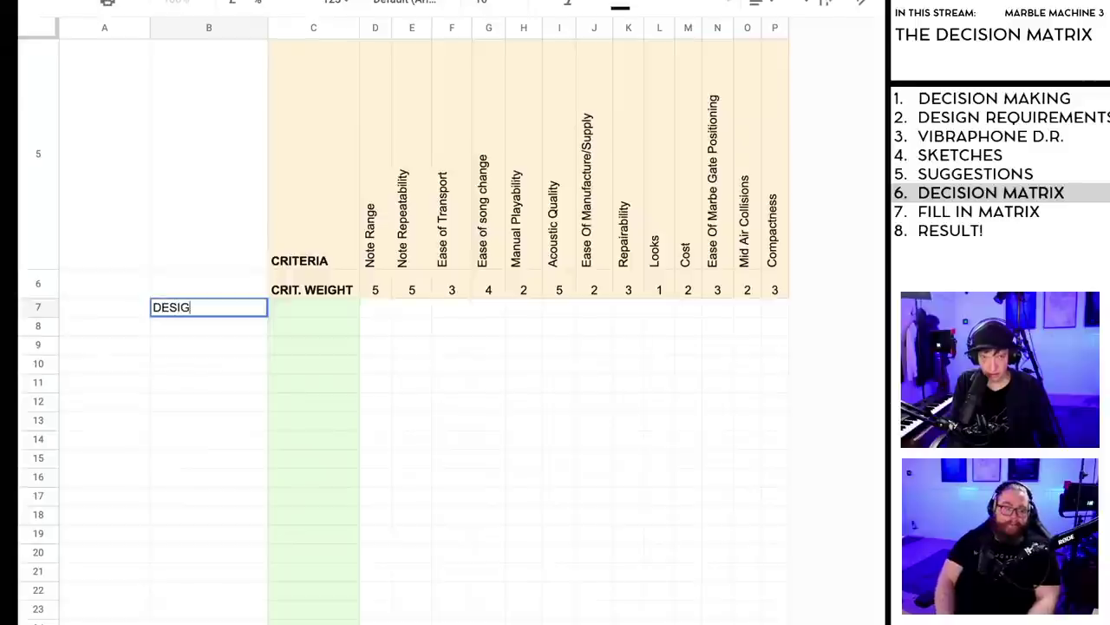
pyautogui.write('N OPTIONS')
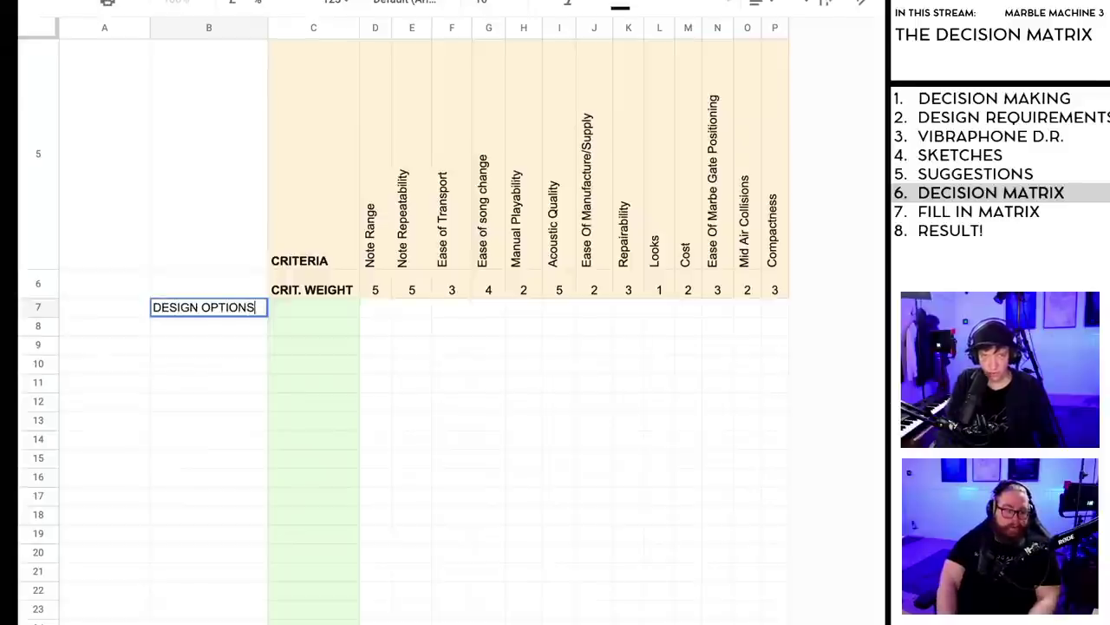
pyautogui.click(427, 385)
pyautogui.click(199, 309)
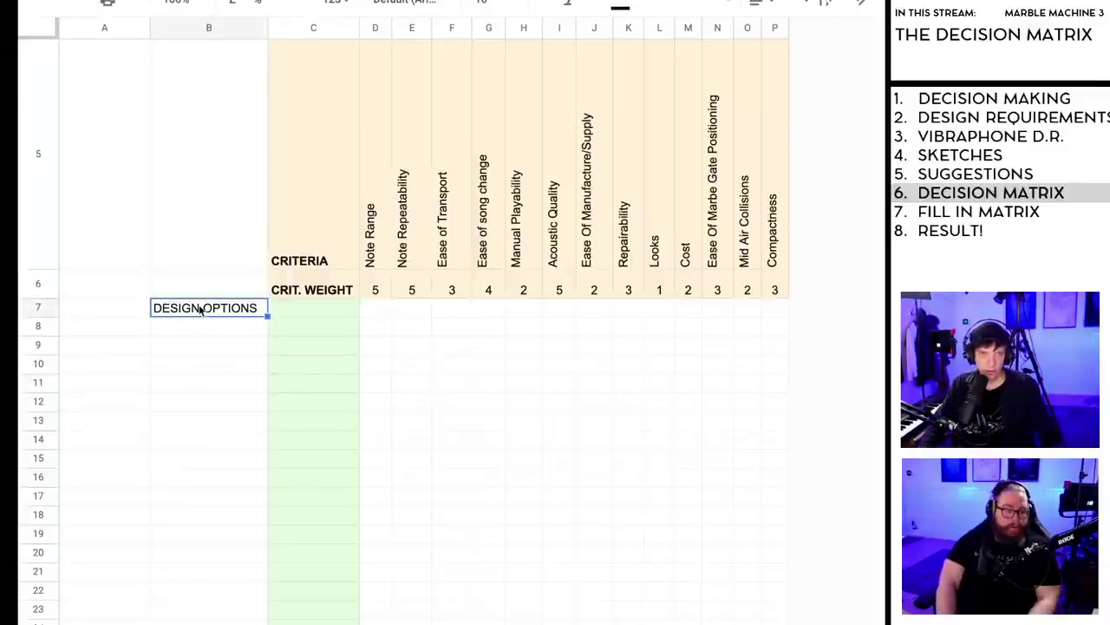
pyautogui.click(542, 7)
pyautogui.click(520, 452)
# Step: Widen column C to roughly two and a half times its width and increase the height of row 7
pyautogui.scroll(1, 520, 451)
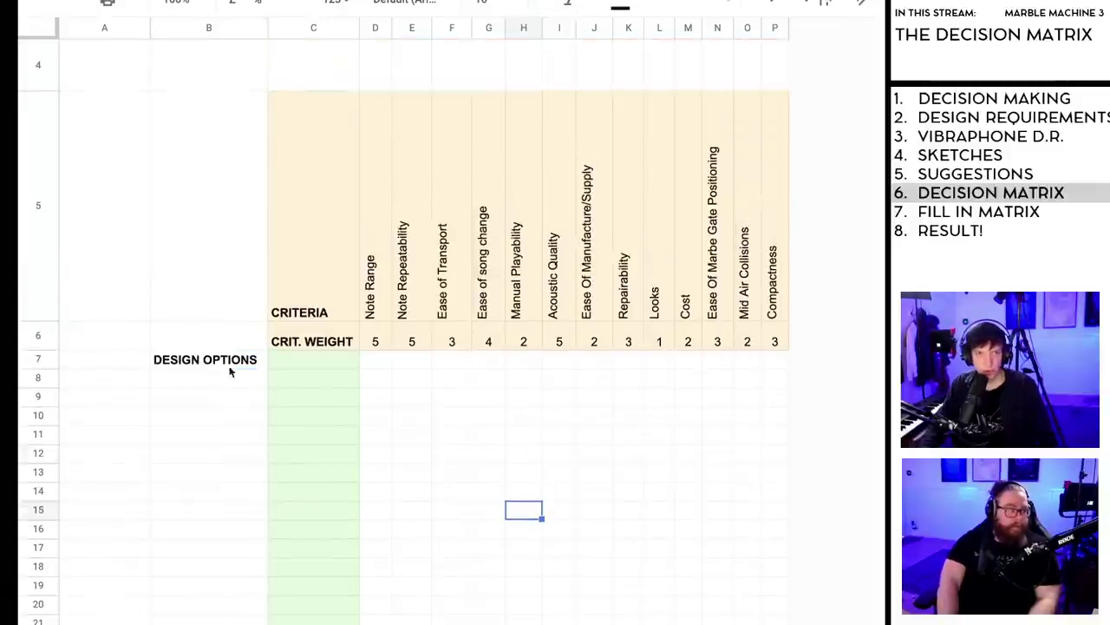
pyautogui.moveTo(358, 28); pyautogui.dragTo(399, 28)
pyautogui.moveTo(47, 364); pyautogui.dragTo(48, 437)
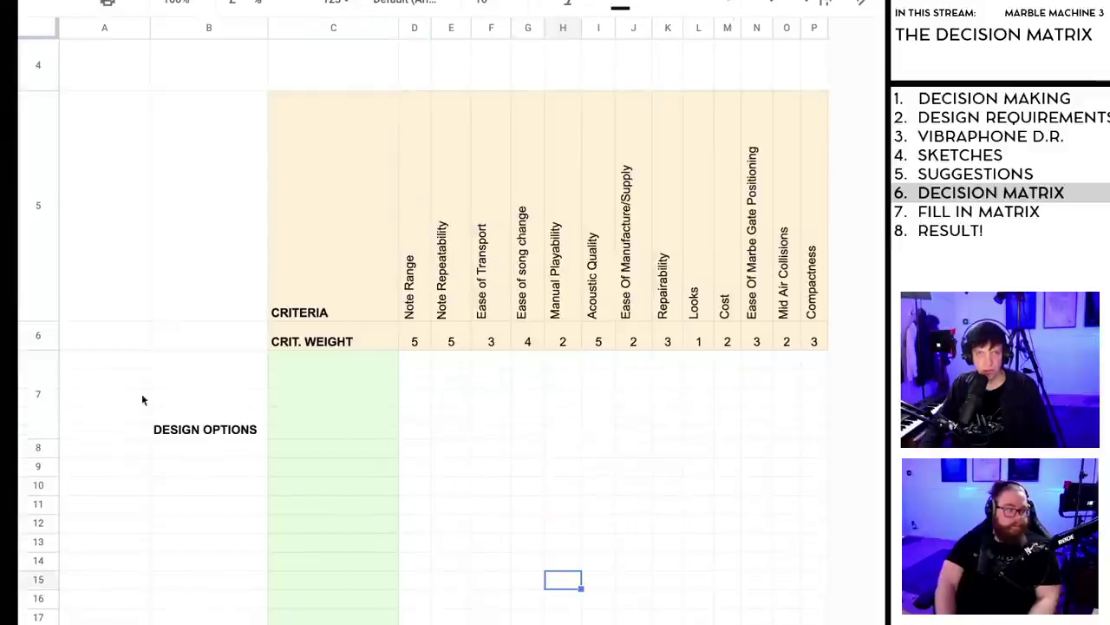
pyautogui.moveTo(399, 28); pyautogui.dragTo(494, 35)
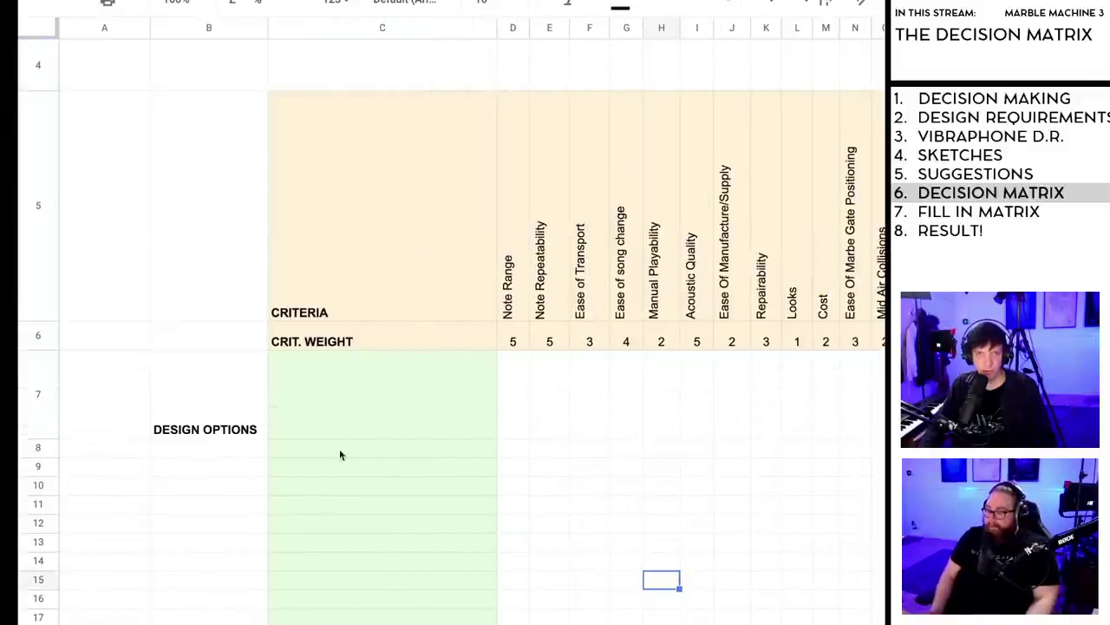
# Step: Enter "11 Note MMX-Style Mandracule Module" as the design option in cell C7 and remove its bold formatting
pyautogui.click(313, 397)
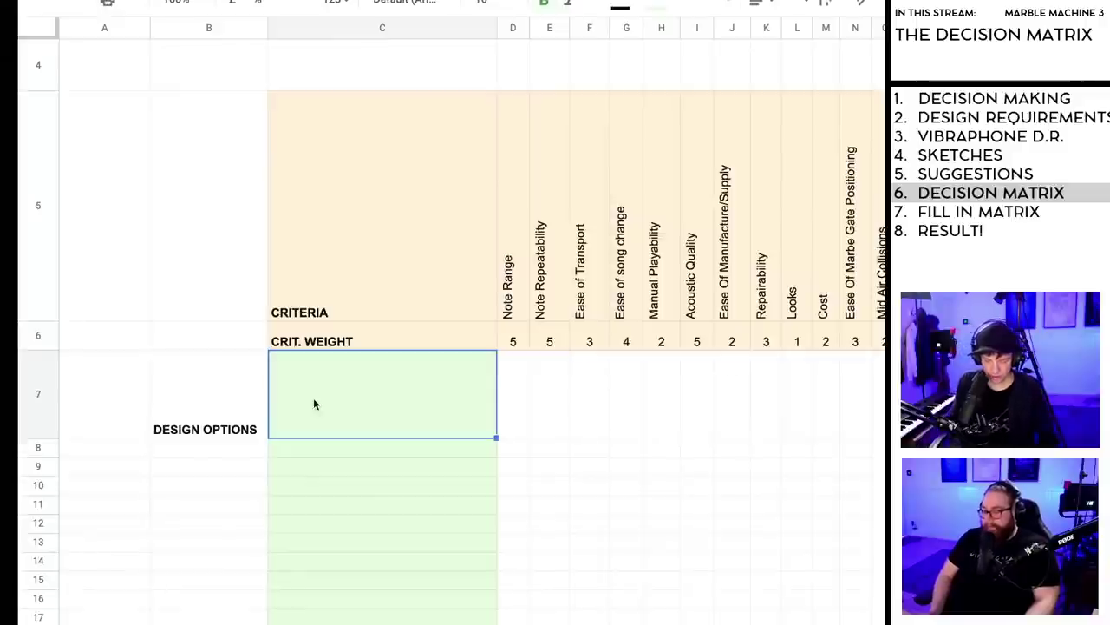
pyautogui.write('11 Note M')
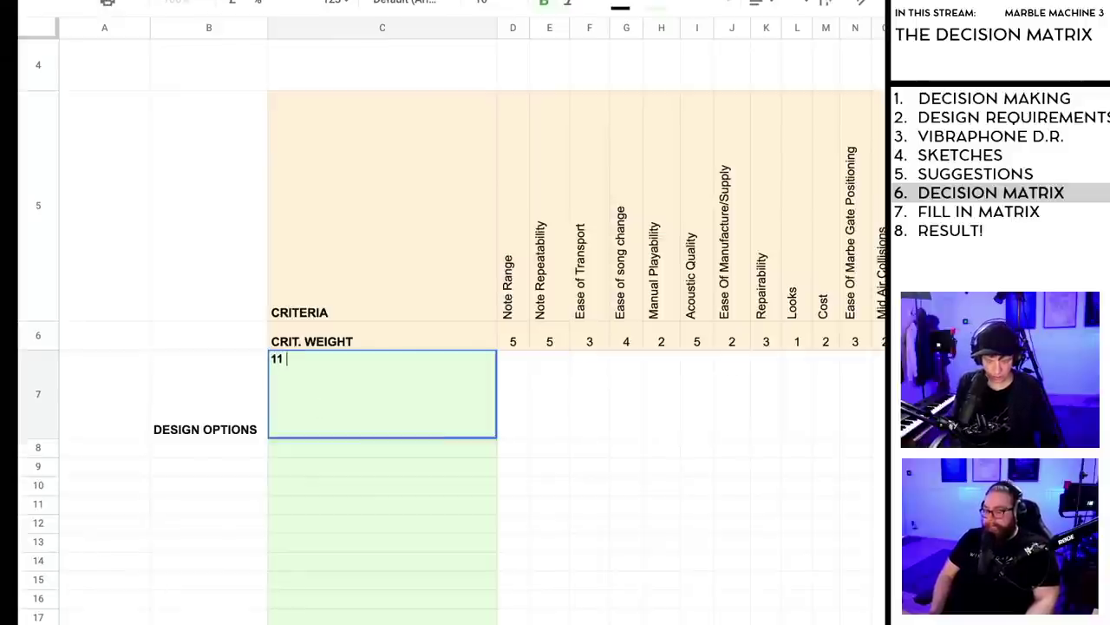
pyautogui.write('M')
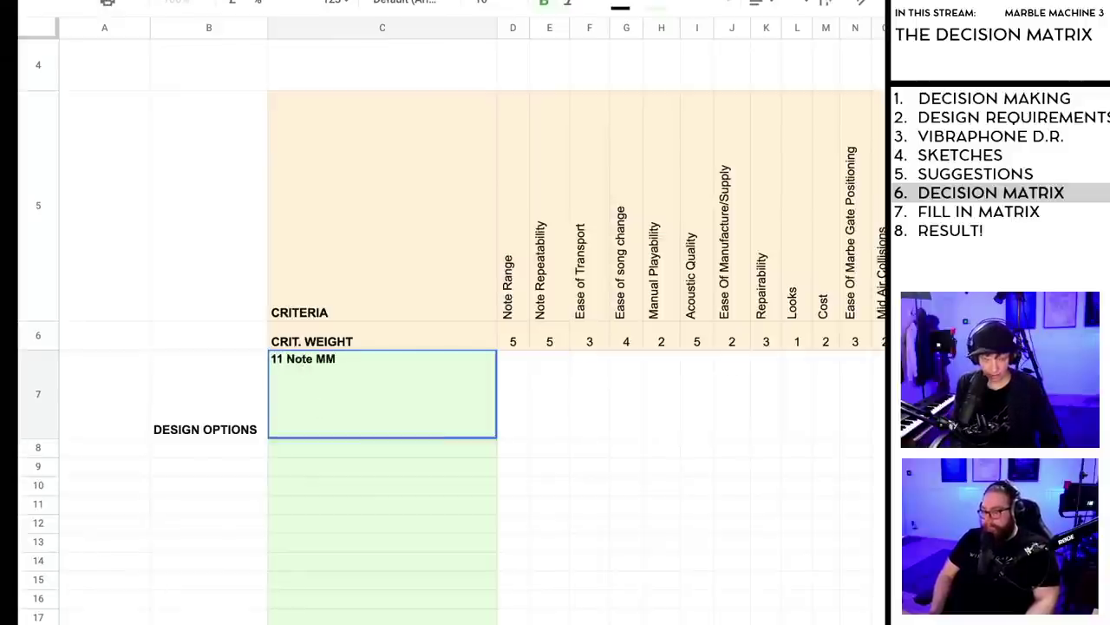
pyautogui.write('X-Style')
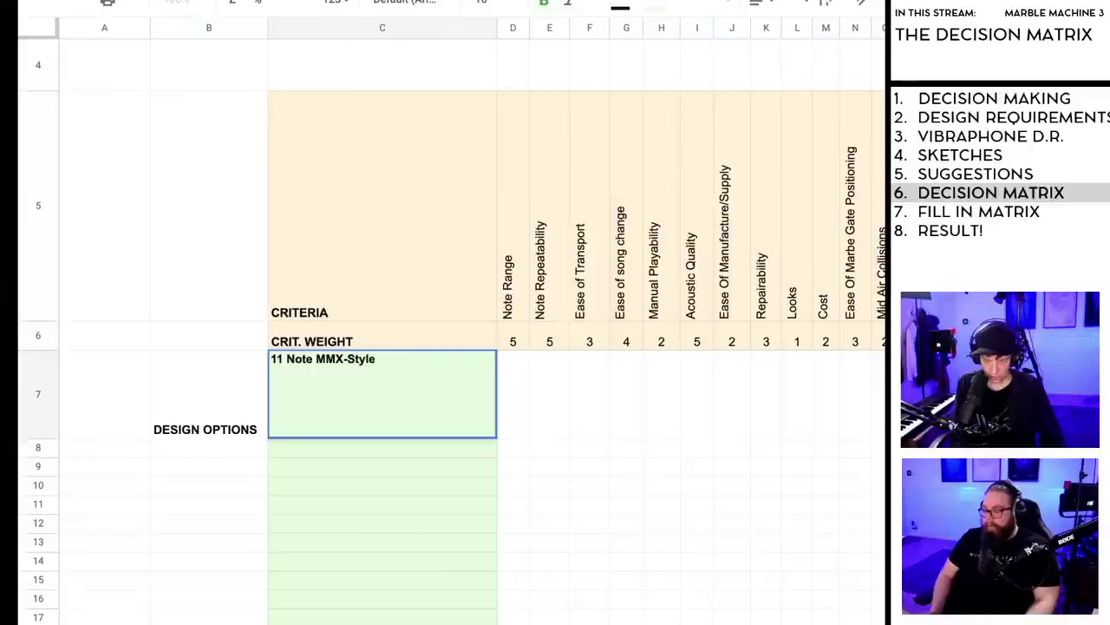
pyautogui.write(' Mandra')
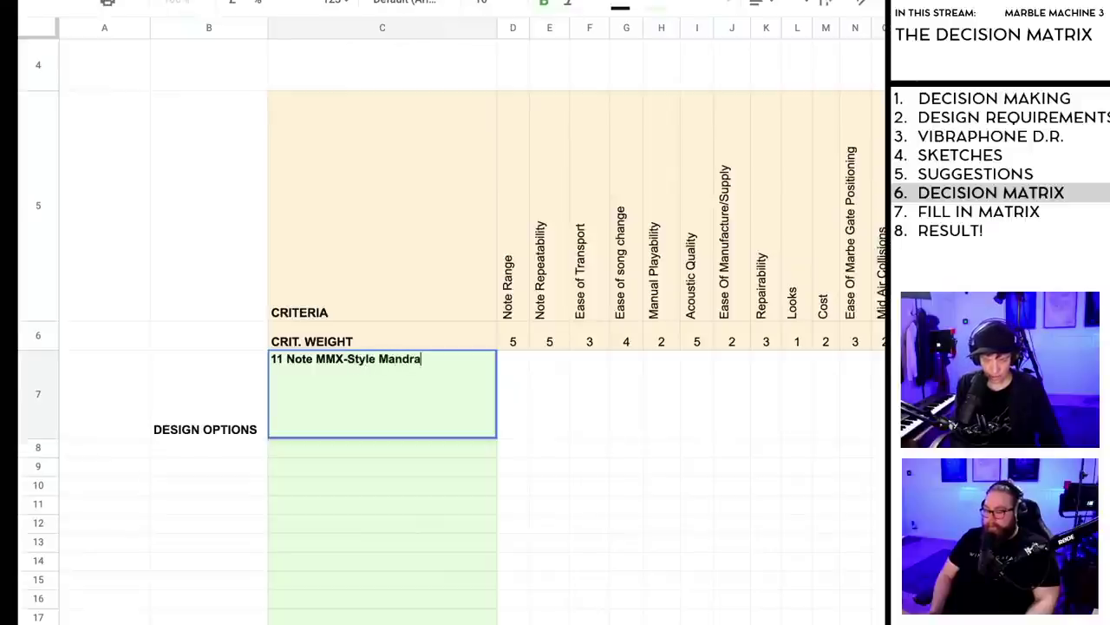
pyautogui.write('cula')
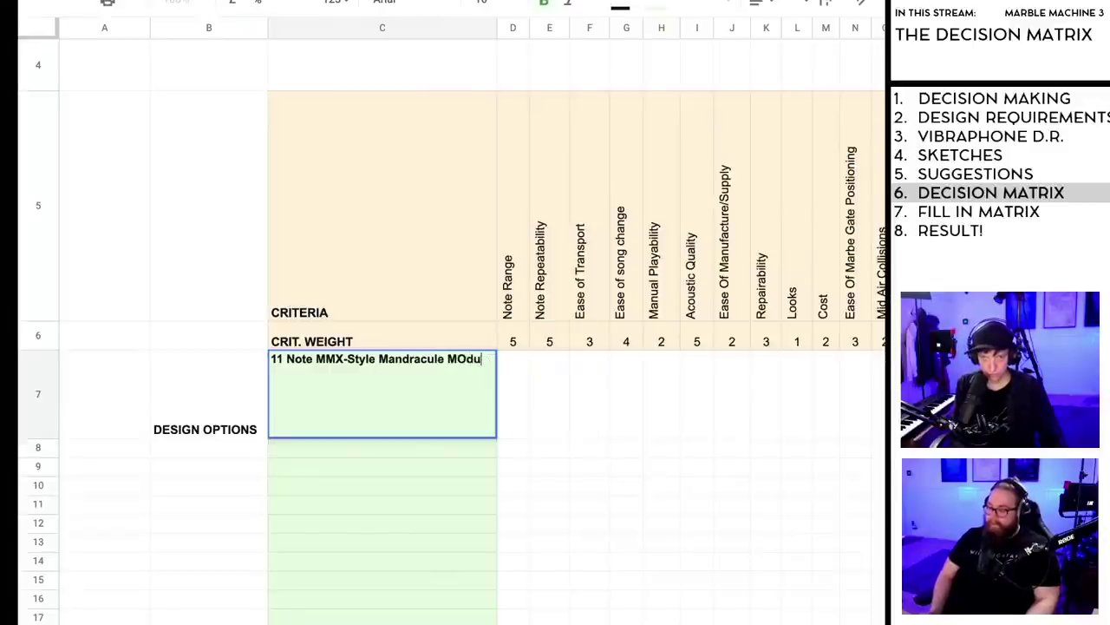
pyautogui.press('BackSpace')
pyautogui.press('BackSpace')
pyautogui.press('BackSpace')
pyautogui.write('odule')
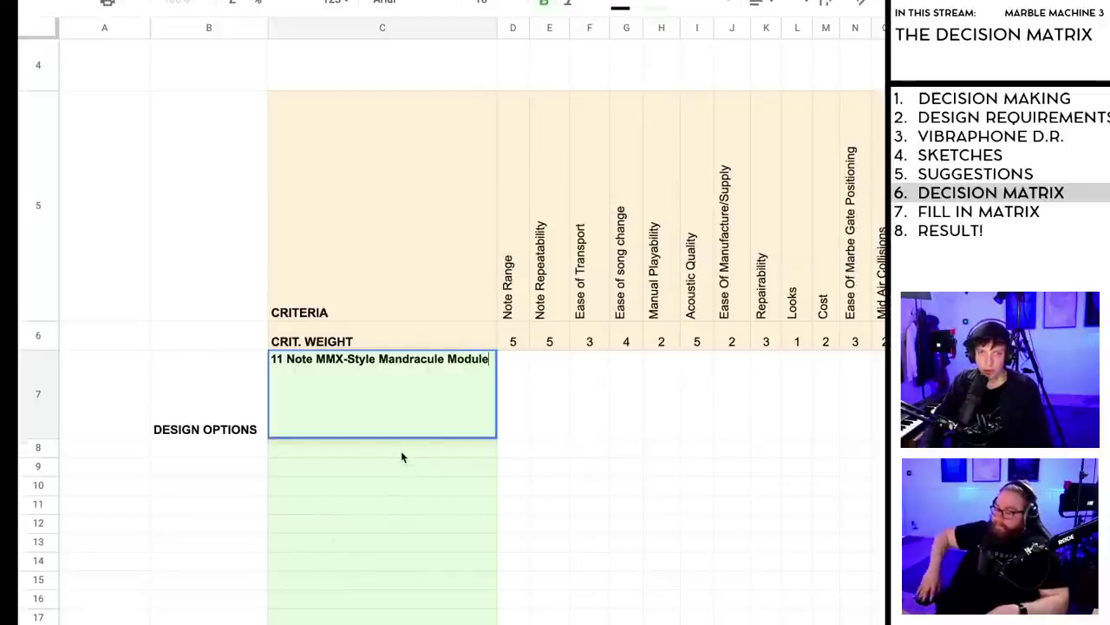
pyautogui.press('Return')
pyautogui.press('Up')
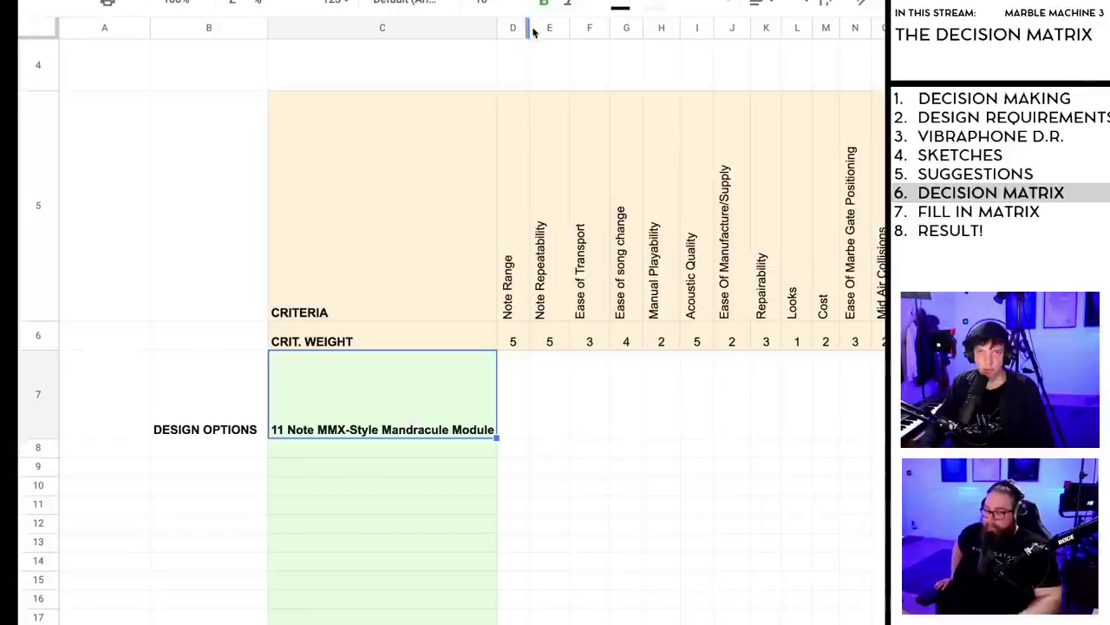
pyautogui.click(544, 4)
# Step: Enter "Full Size Off The Shelf Vibraphone, single dropper" in cell C8 and widen column C to fit the text
pyautogui.click(411, 449)
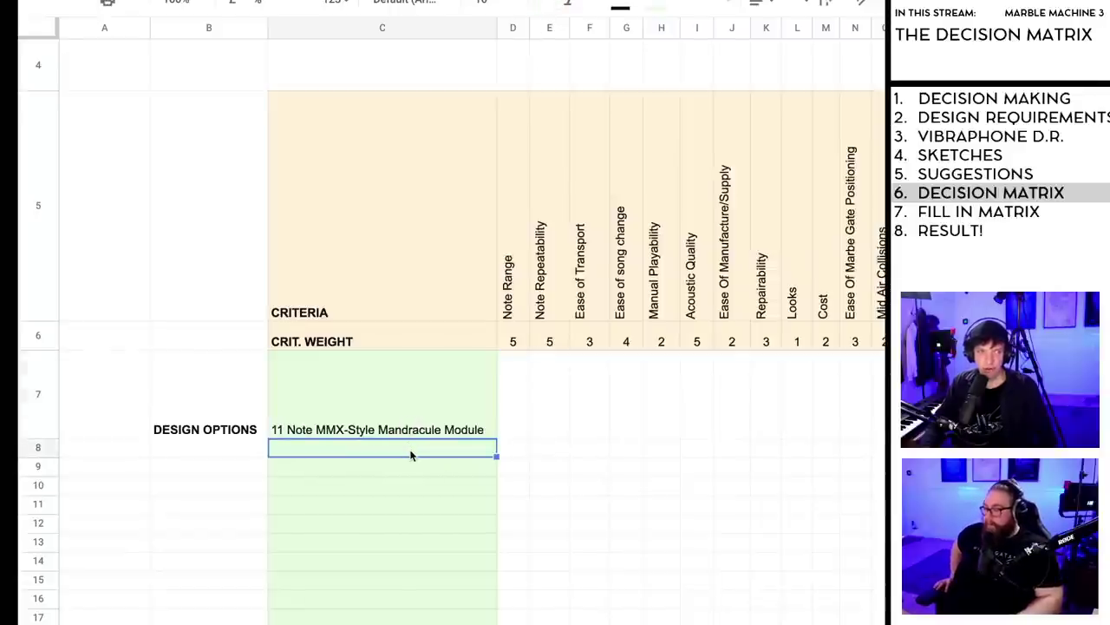
pyautogui.scroll(-3, 399, 464)
pyautogui.scroll(3, 402, 459)
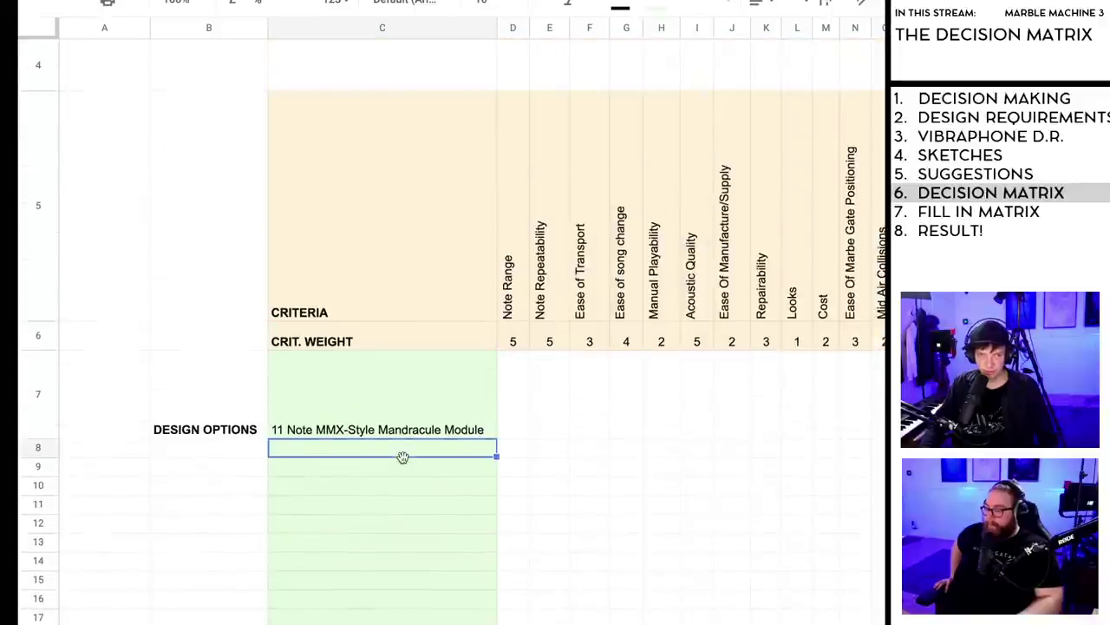
pyautogui.write('Ful')
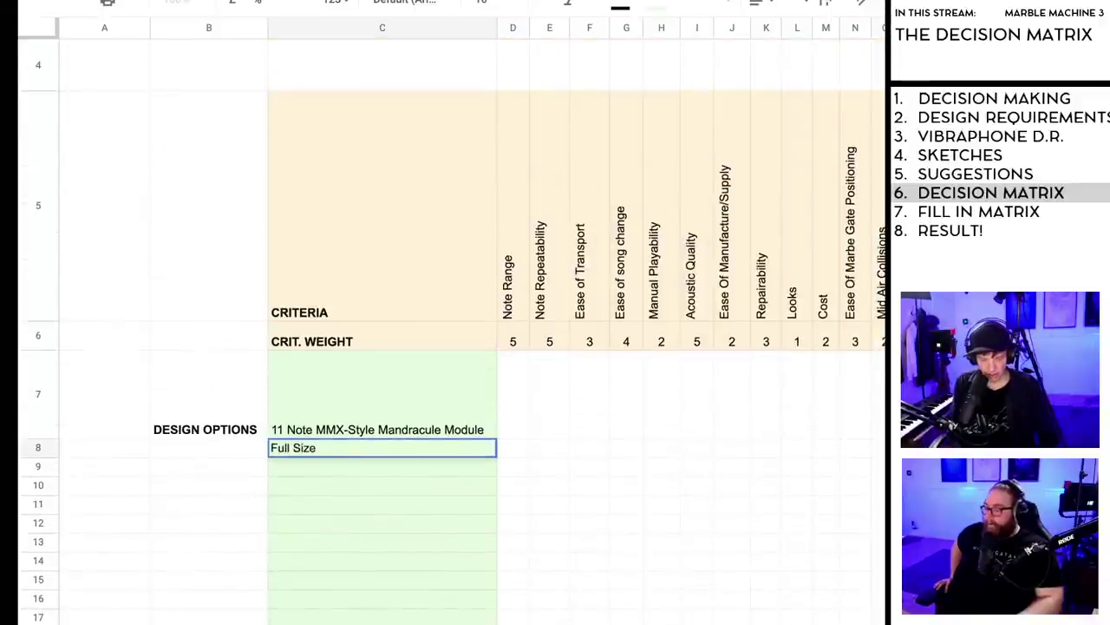
pyautogui.write('l Size ')
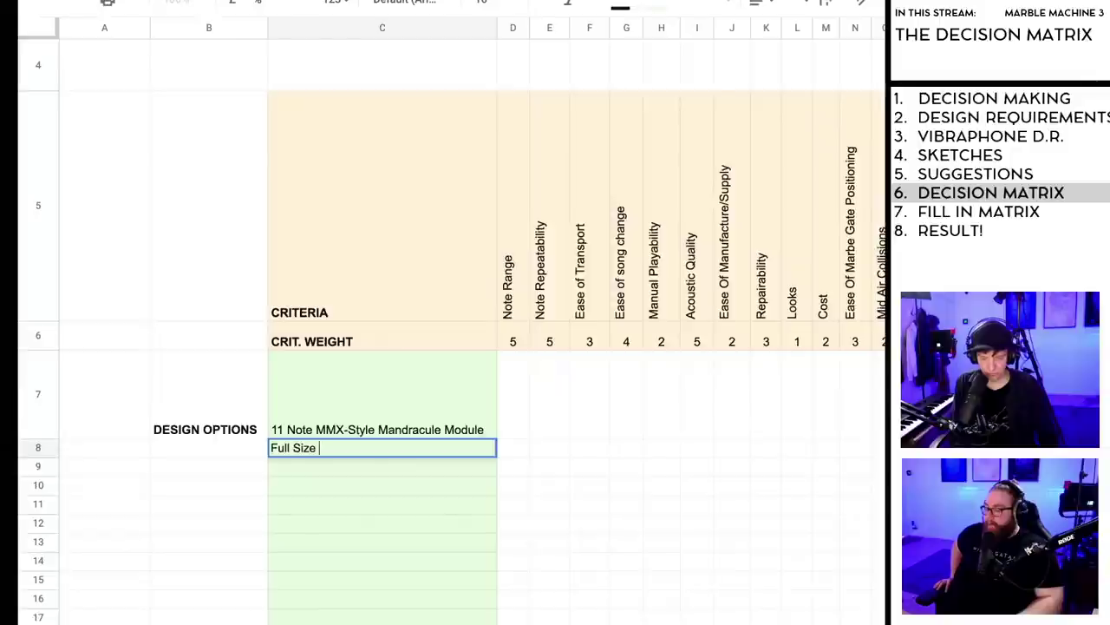
pyautogui.write('Off The Shelf Vi')
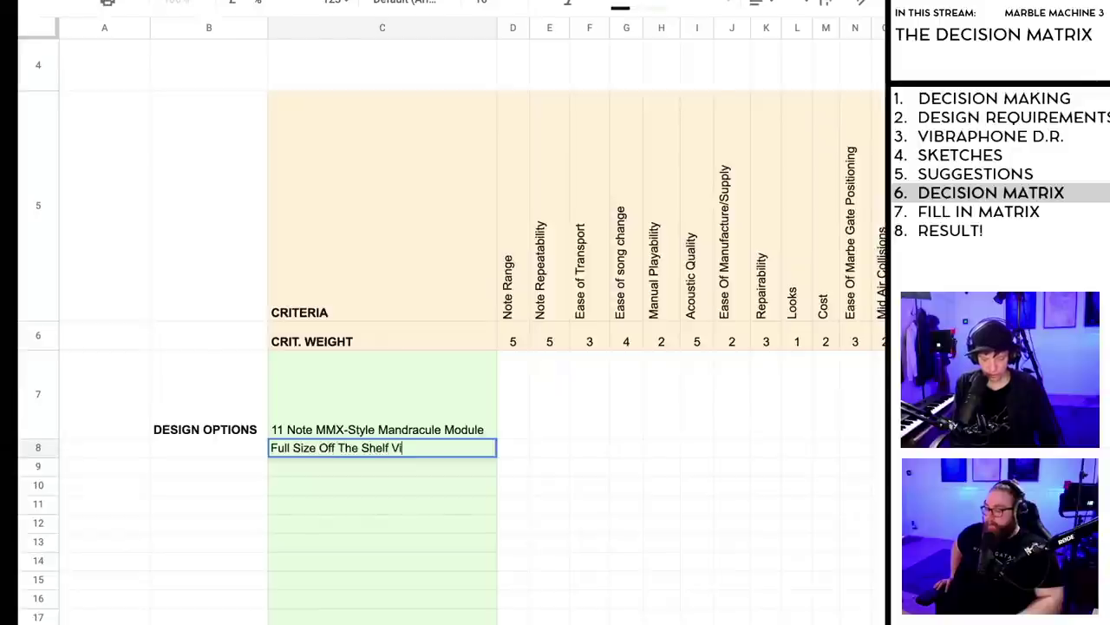
pyautogui.write('braphone')
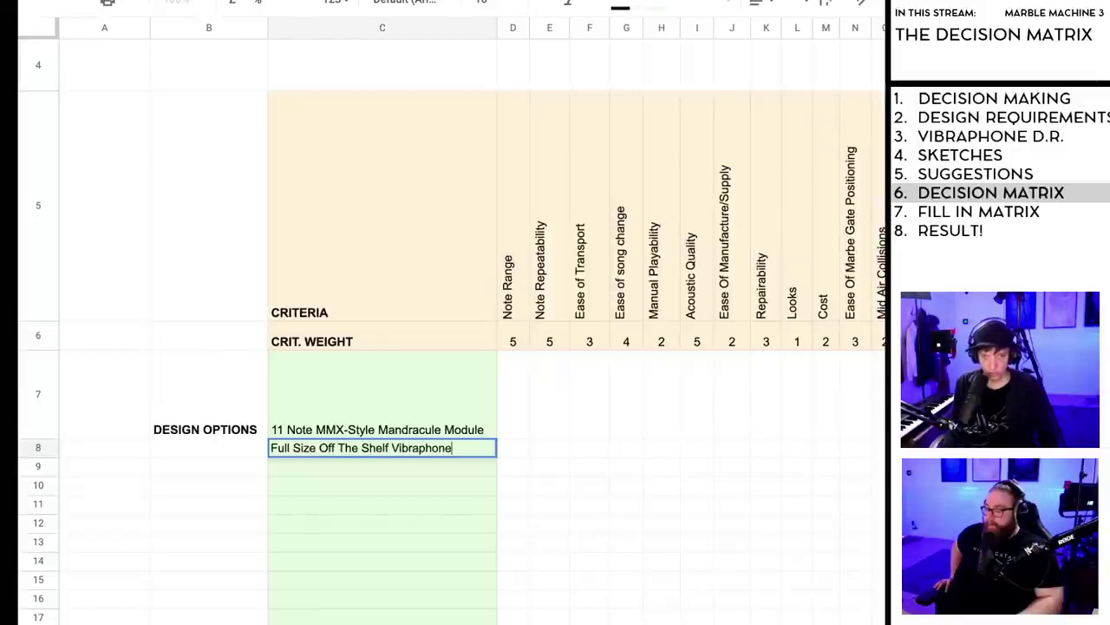
pyautogui.write(', ')
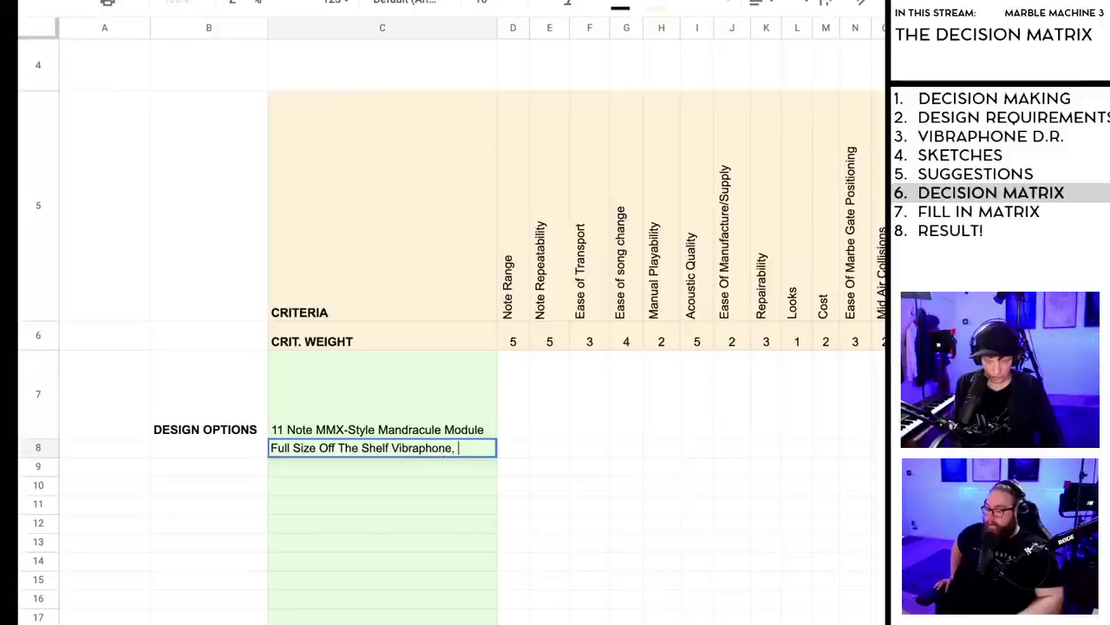
pyautogui.write('single dropper')
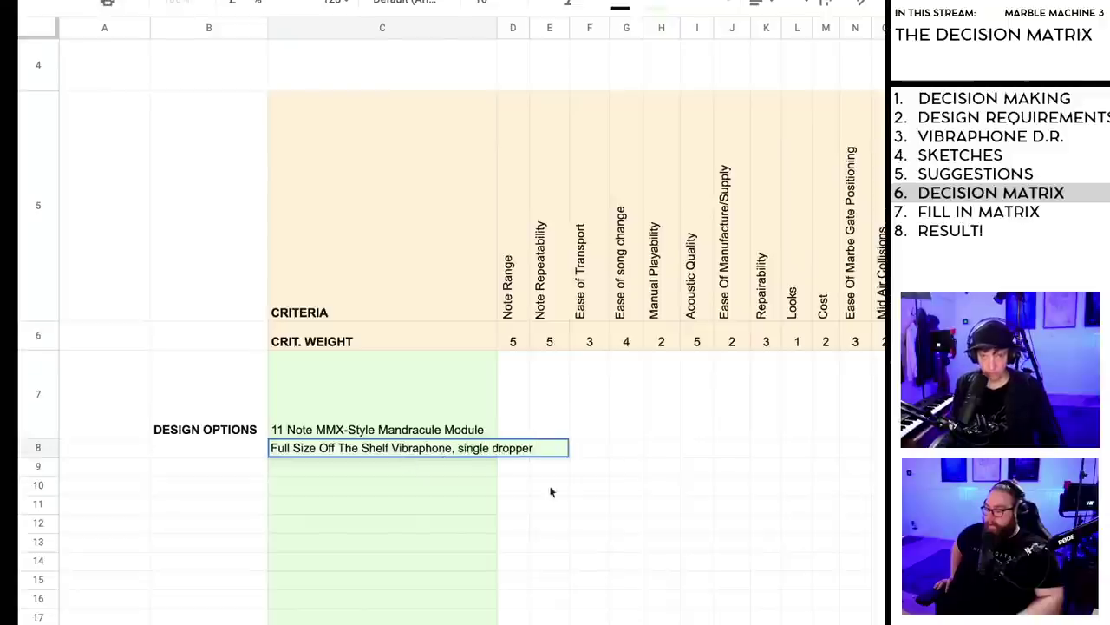
pyautogui.click(648, 543)
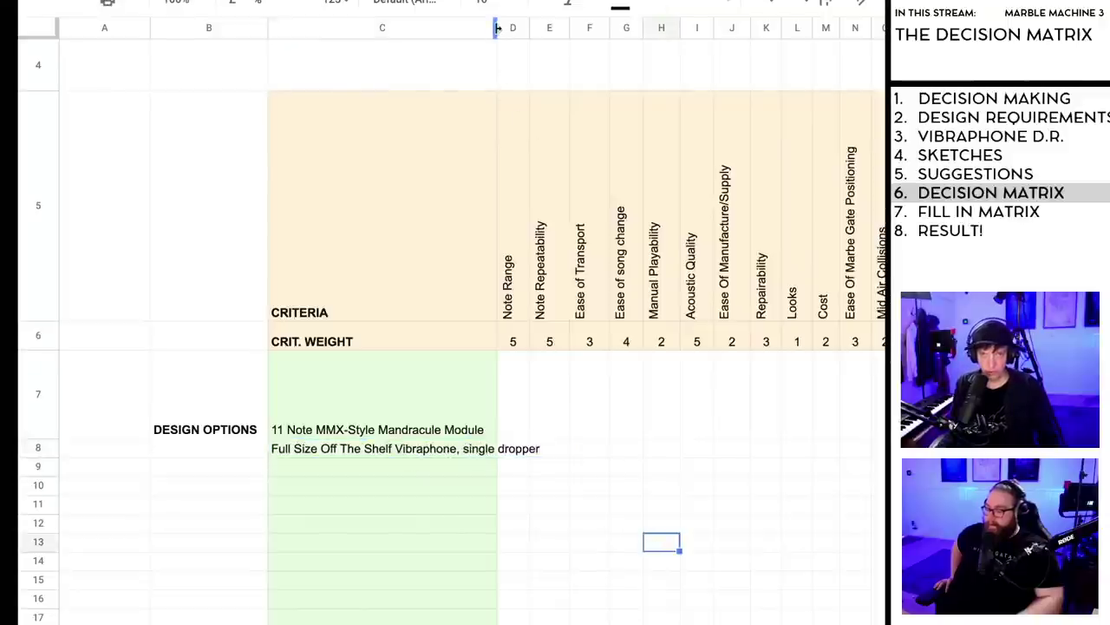
pyautogui.moveTo(499, 28); pyautogui.dragTo(585, 28)
# Step: Copy the single dropper option from C8 into C9 and change the word "single" to "double" in the copy
pyautogui.click(366, 449)
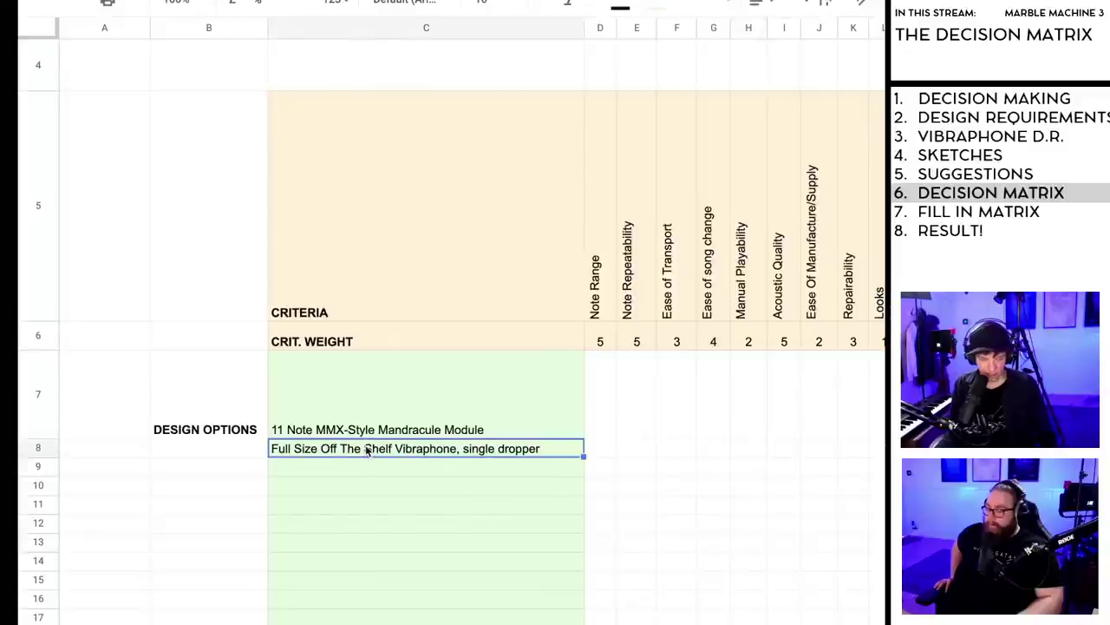
pyautogui.click(312, 467)
pyautogui.hotkey('ctrl', 'c')
pyautogui.press('Escape')
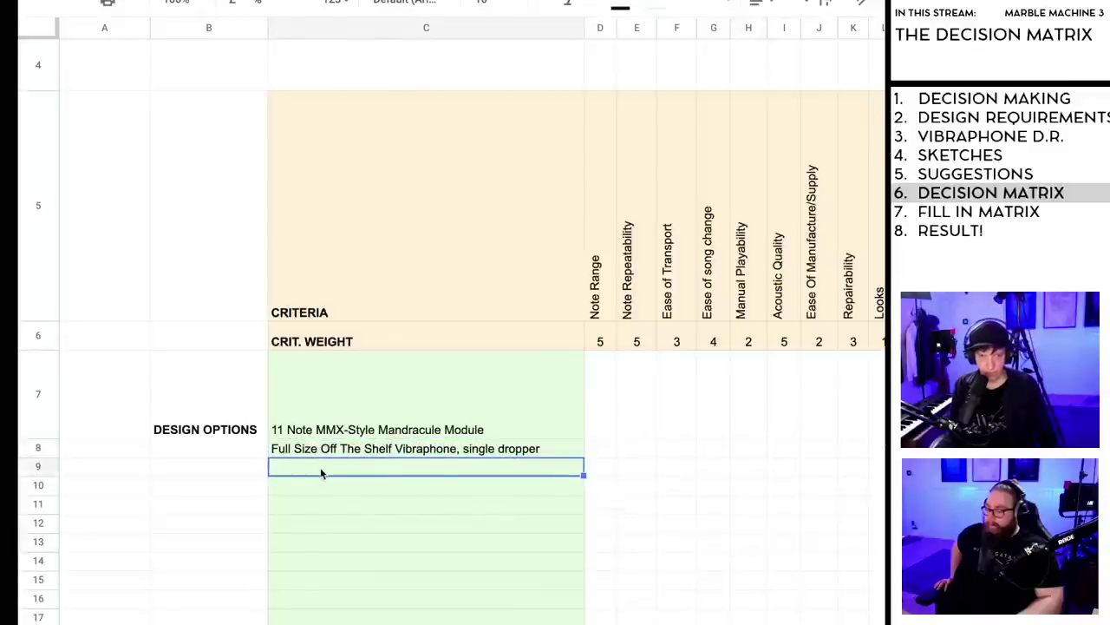
pyautogui.click(335, 451)
pyautogui.click(323, 469)
pyautogui.hotkey('ctrl', 'v')
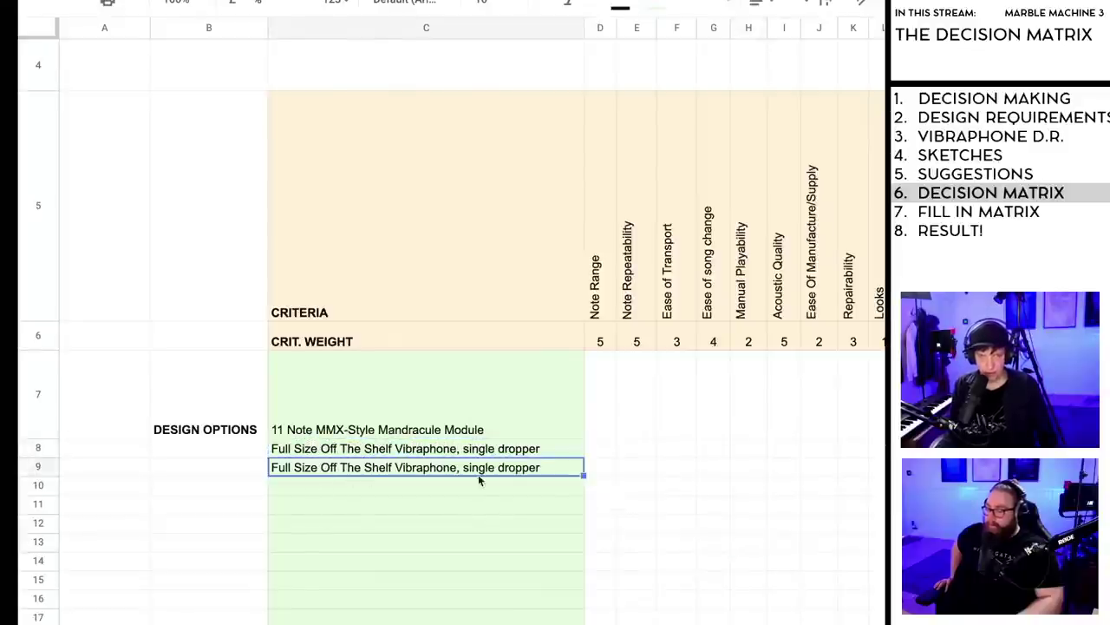
pyautogui.doubleClick(481, 470)
pyautogui.doubleClick(477, 467)
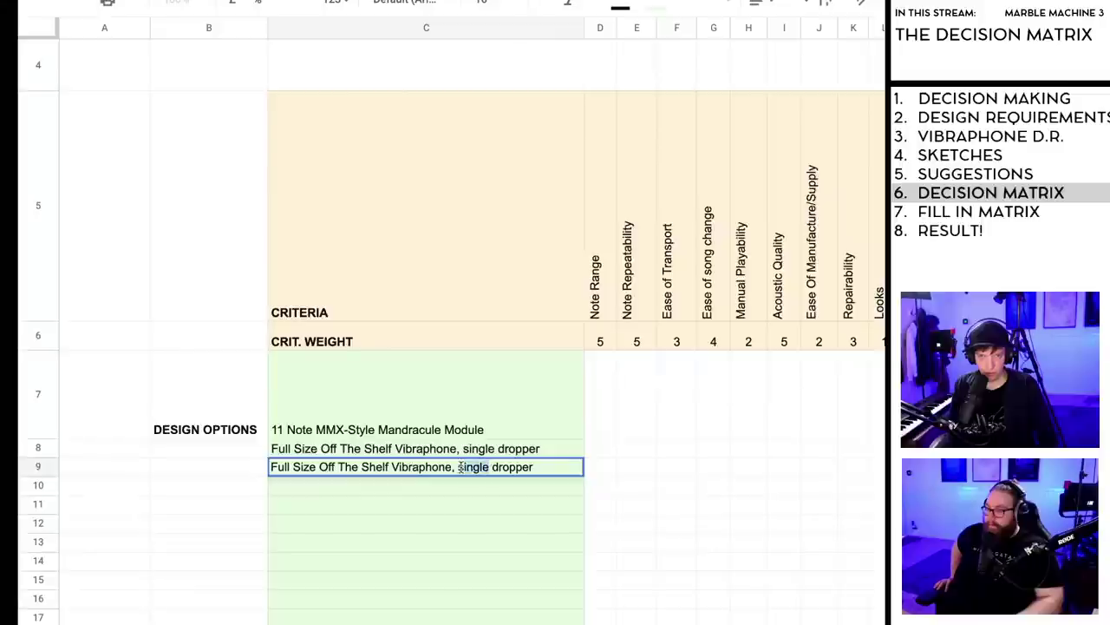
pyautogui.write('double')
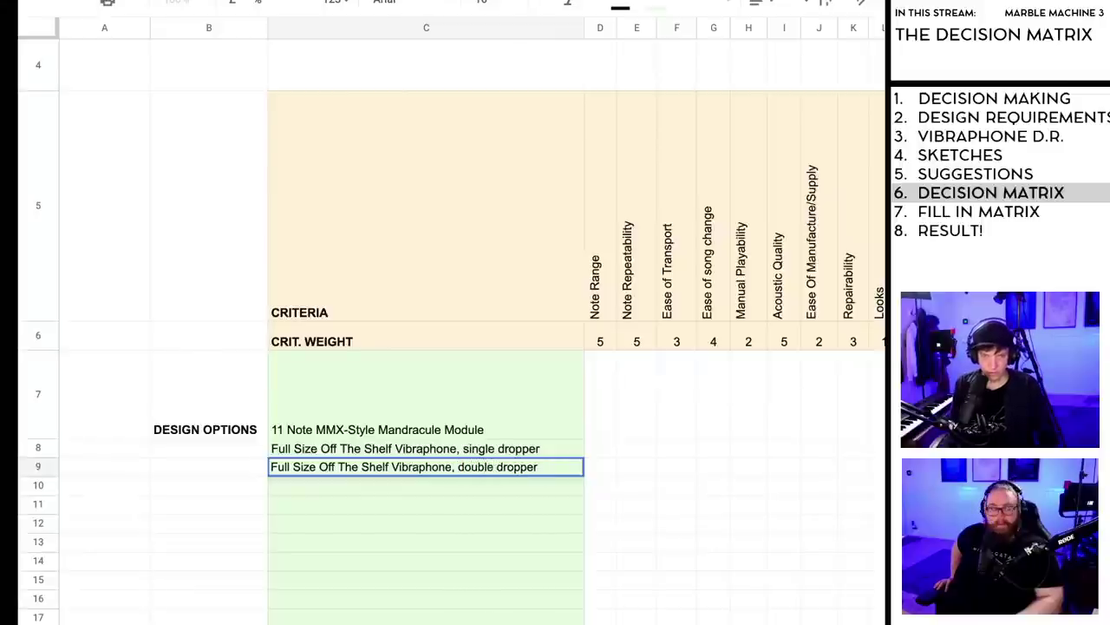
pyautogui.press('Return')
# Step: Enter "22 Note MMX-Style Mandracule Module" as the design option in cell C10
pyautogui.scroll(-5, 443, 503)
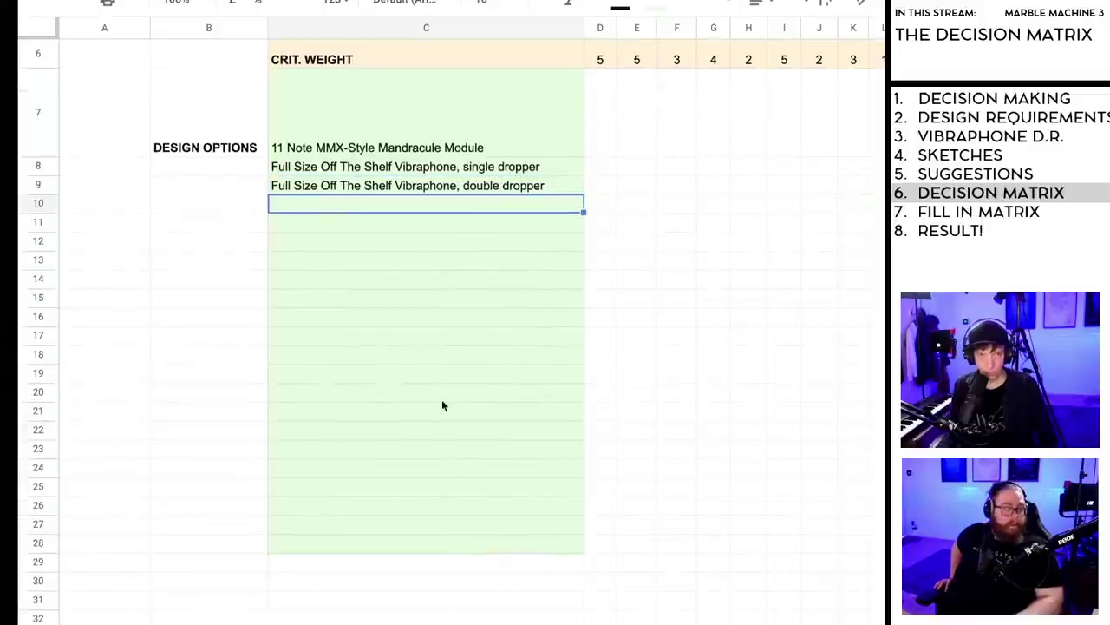
pyautogui.scroll(4, 442, 399)
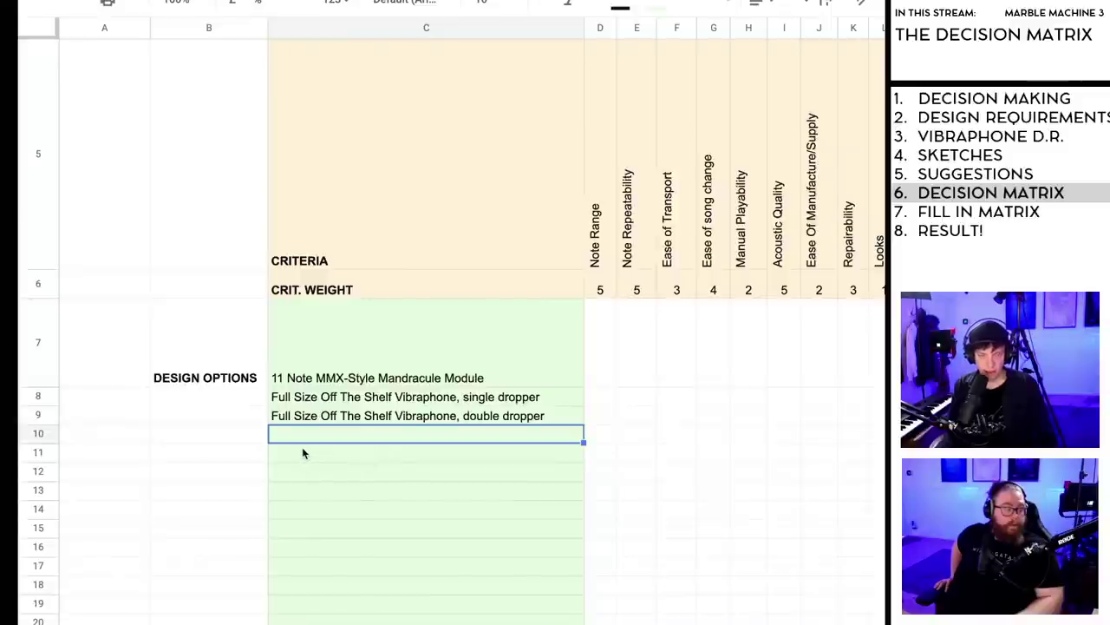
pyautogui.write('2')
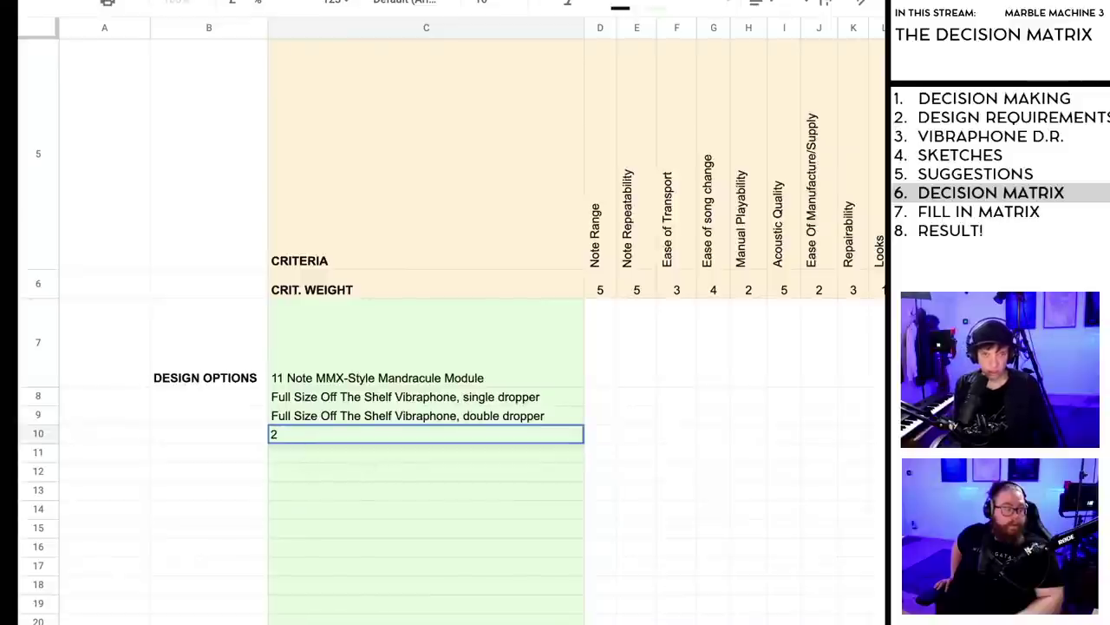
pyautogui.write('2 Note')
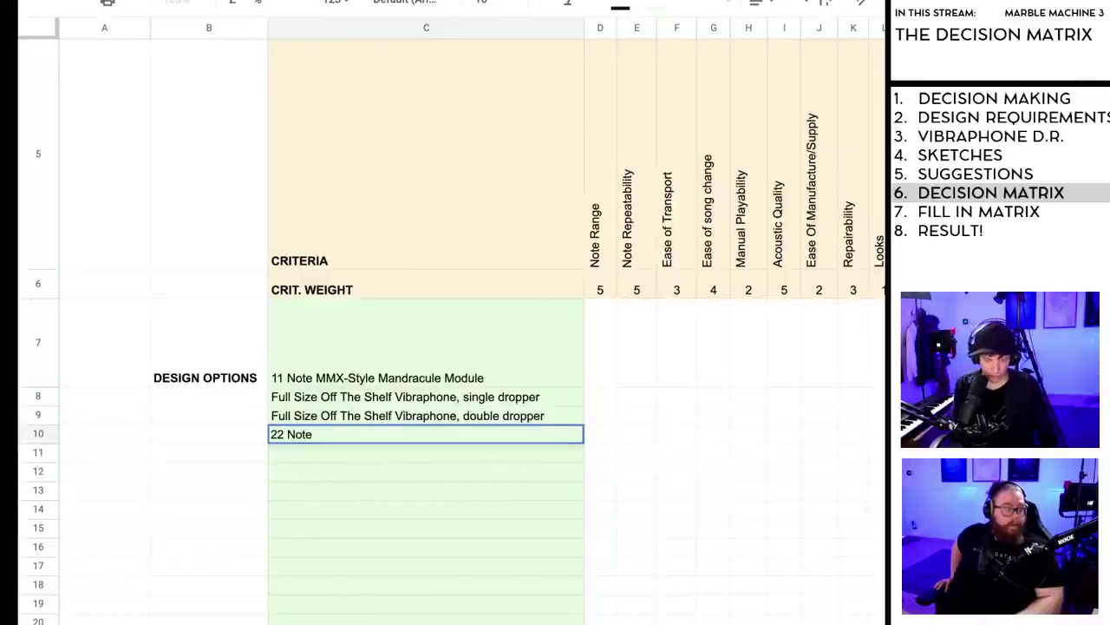
pyautogui.write(' MMX-Style ')
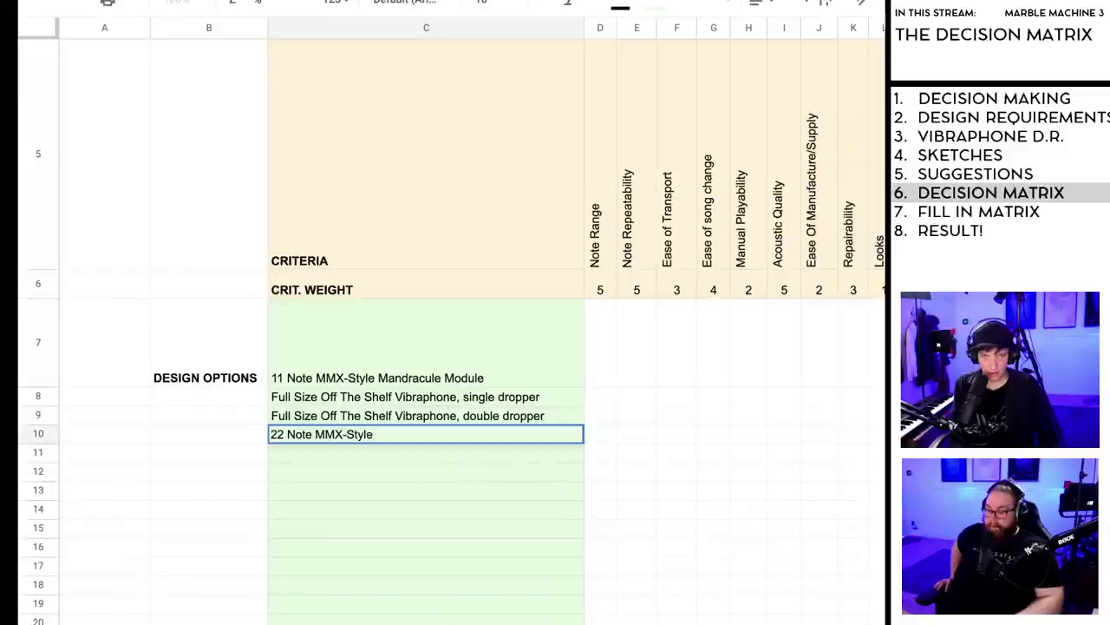
pyautogui.write('Mandracule Modi')
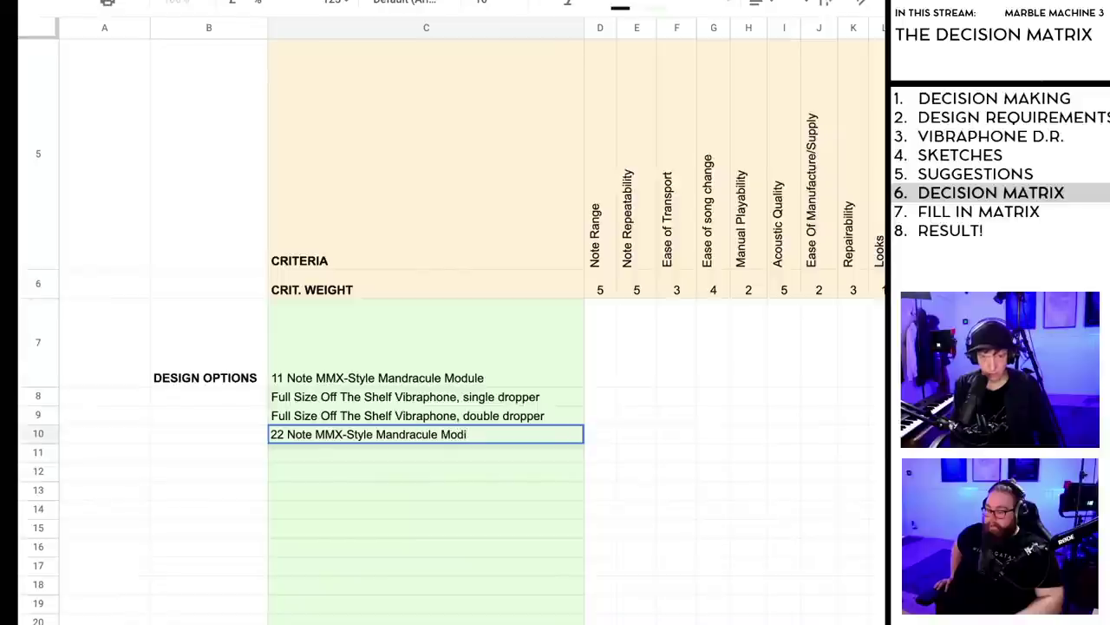
pyautogui.press('BackSpace')
pyautogui.write('ule')
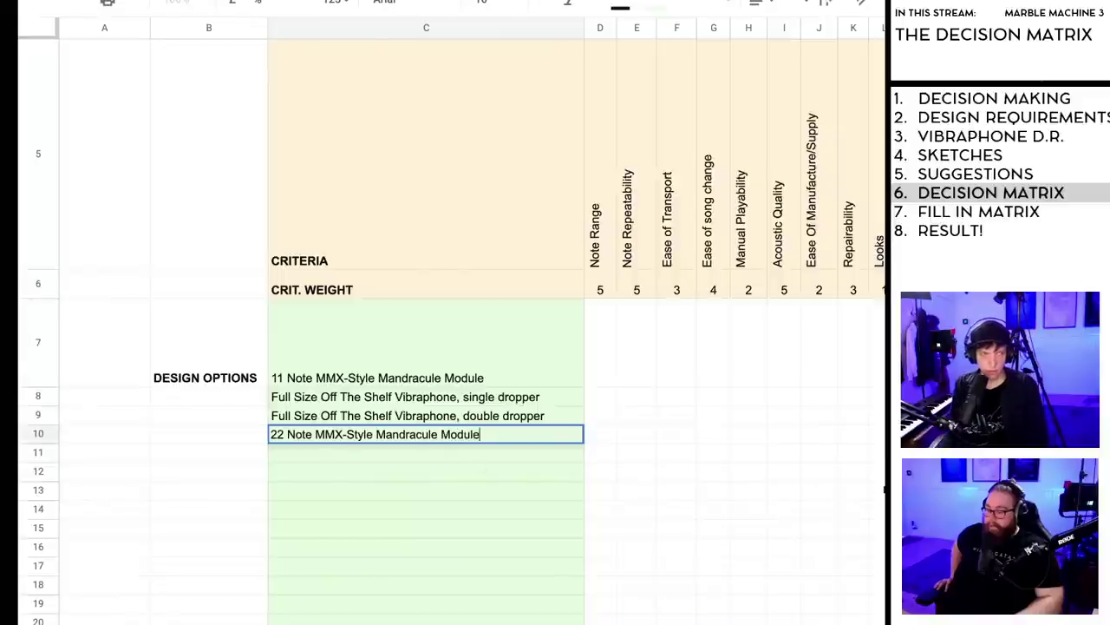
# Step: Move the 22 Note MMX-Style row up so it sits directly below the 11 Note MMX-Style option
pyautogui.click(876, 490)
pyautogui.click(42, 436)
pyautogui.moveTo(40, 435); pyautogui.dragTo(36, 397)
pyautogui.click(417, 472)
pyautogui.scroll(-3, 390, 453)
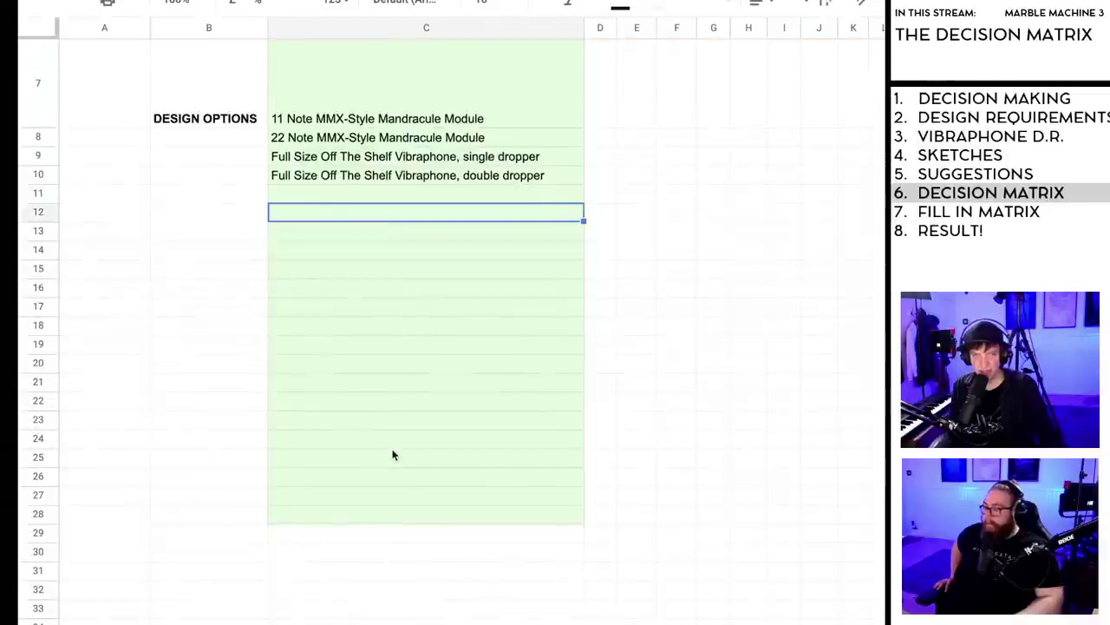
# Step: Enter "Circular Full Size Vibraphone" as the design option in cell C11
pyautogui.scroll(4, 373, 486)
pyautogui.click(335, 510)
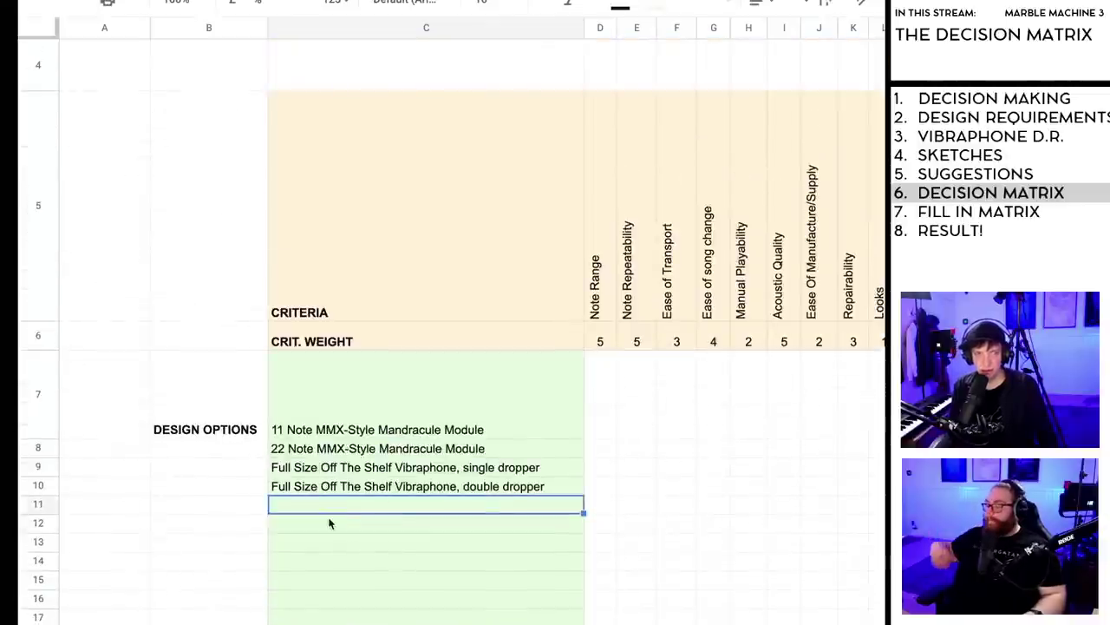
pyautogui.write('Circular')
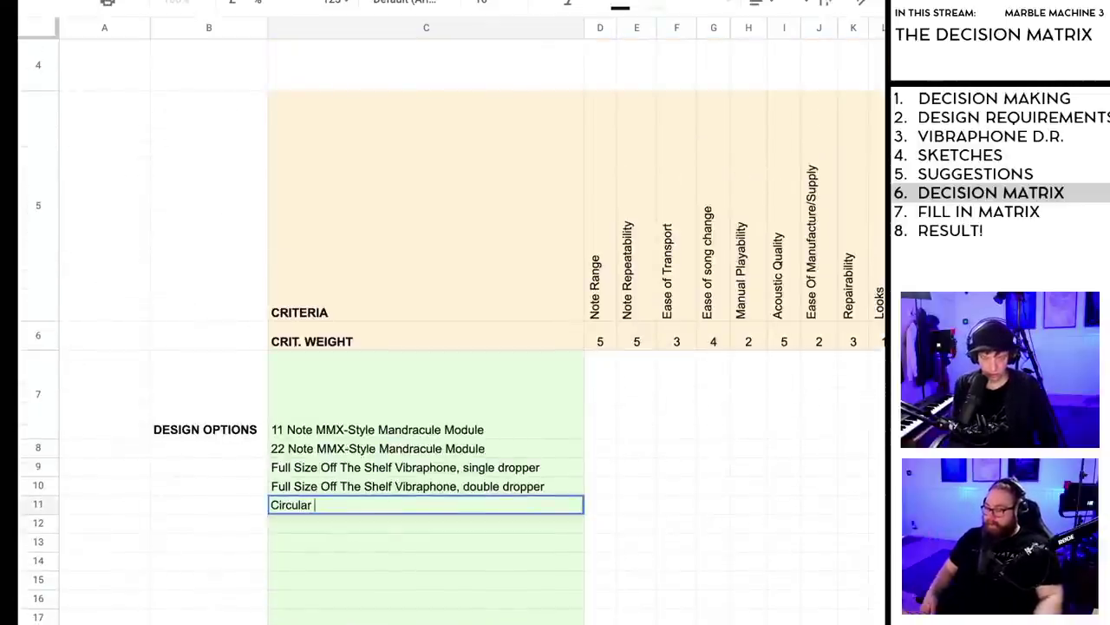
pyautogui.write(' Full Siz')
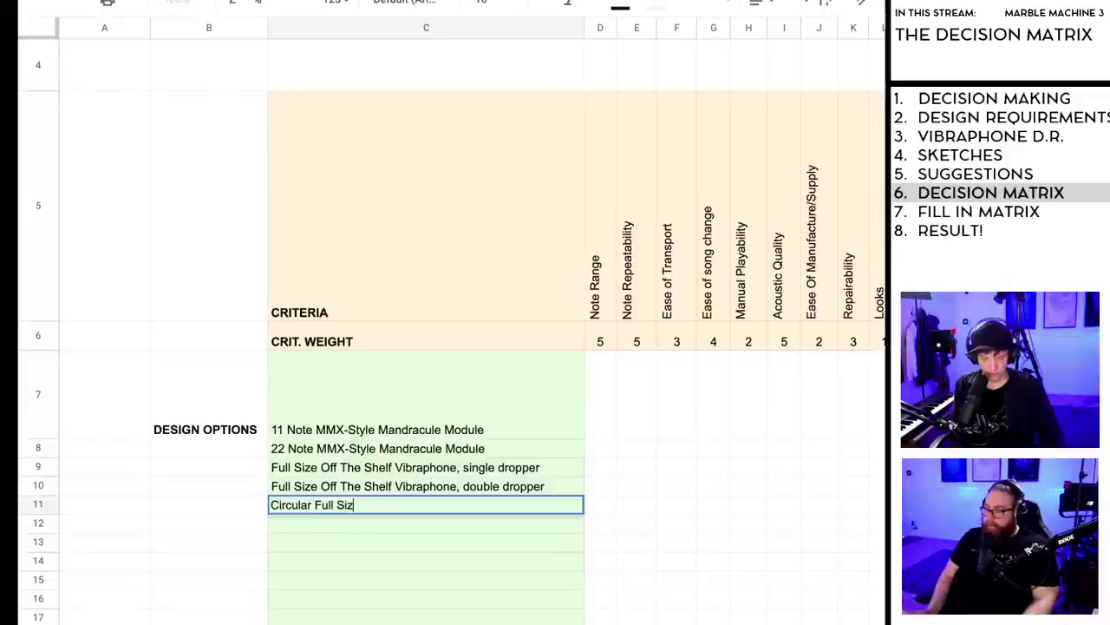
pyautogui.write('e Vibraph')
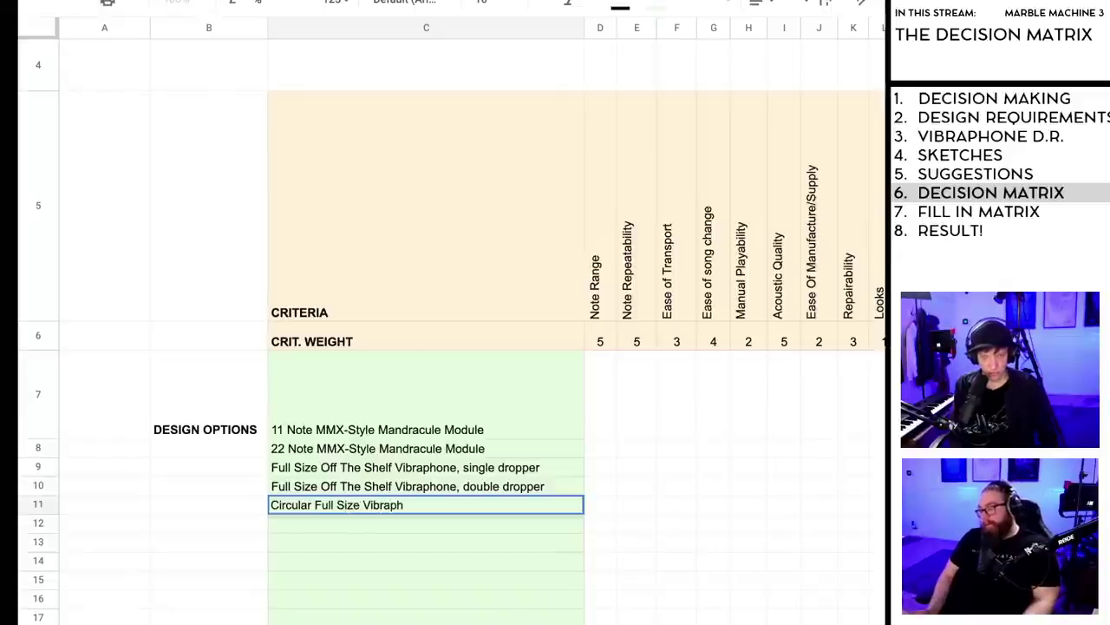
pyautogui.write('one')
# Step: Enter "Circular 11 Note Vibraphone" as the design option in cell C12
pyautogui.click(348, 526)
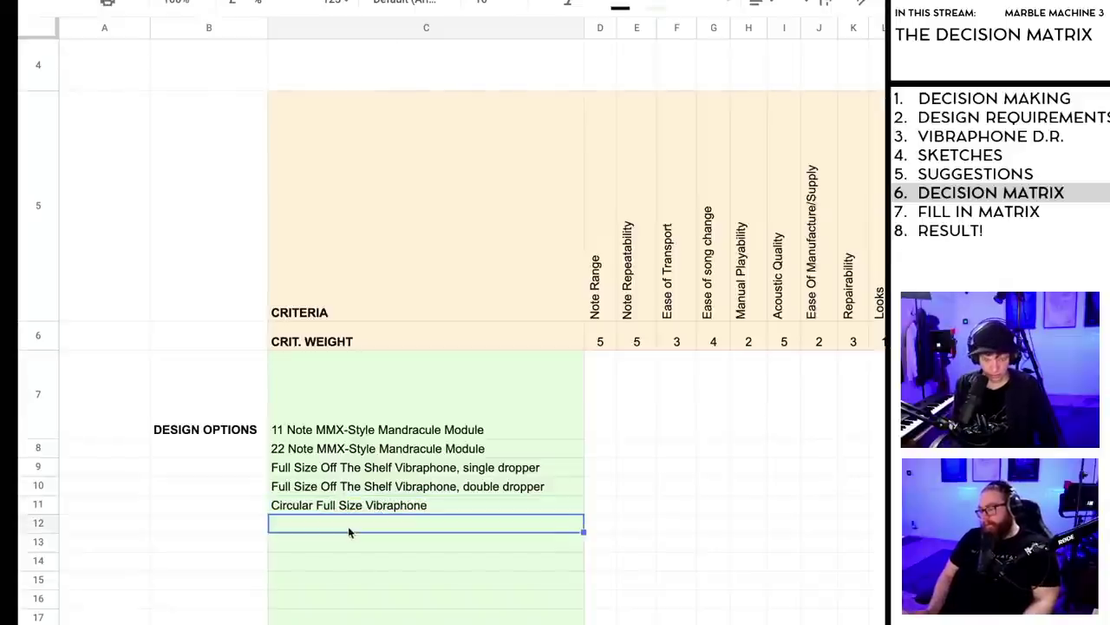
pyautogui.write('Circular ')
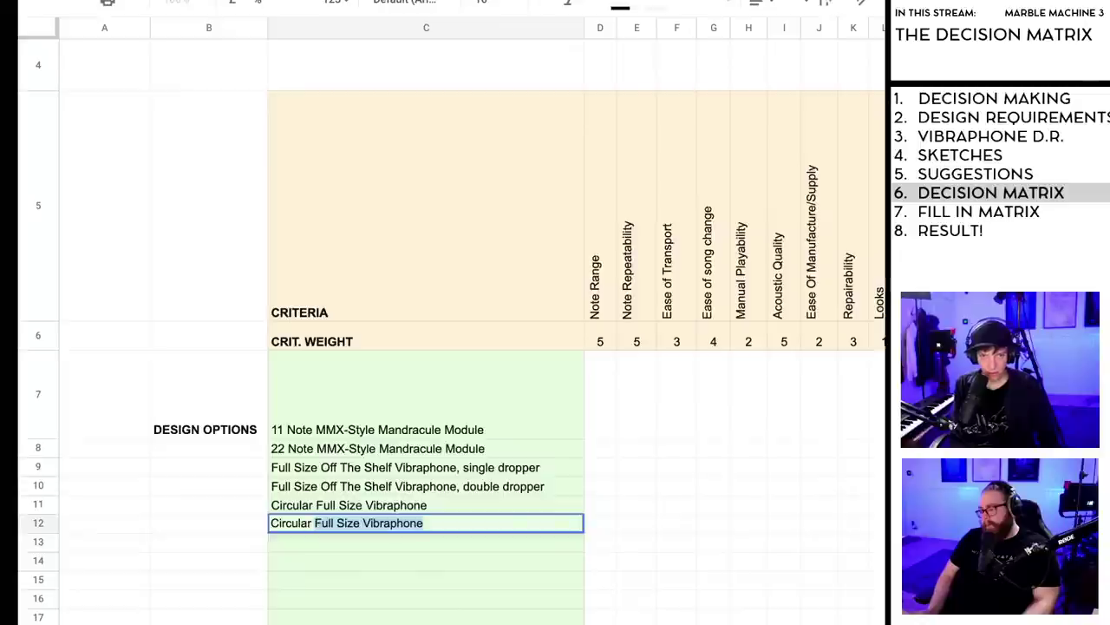
pyautogui.write('11 Note')
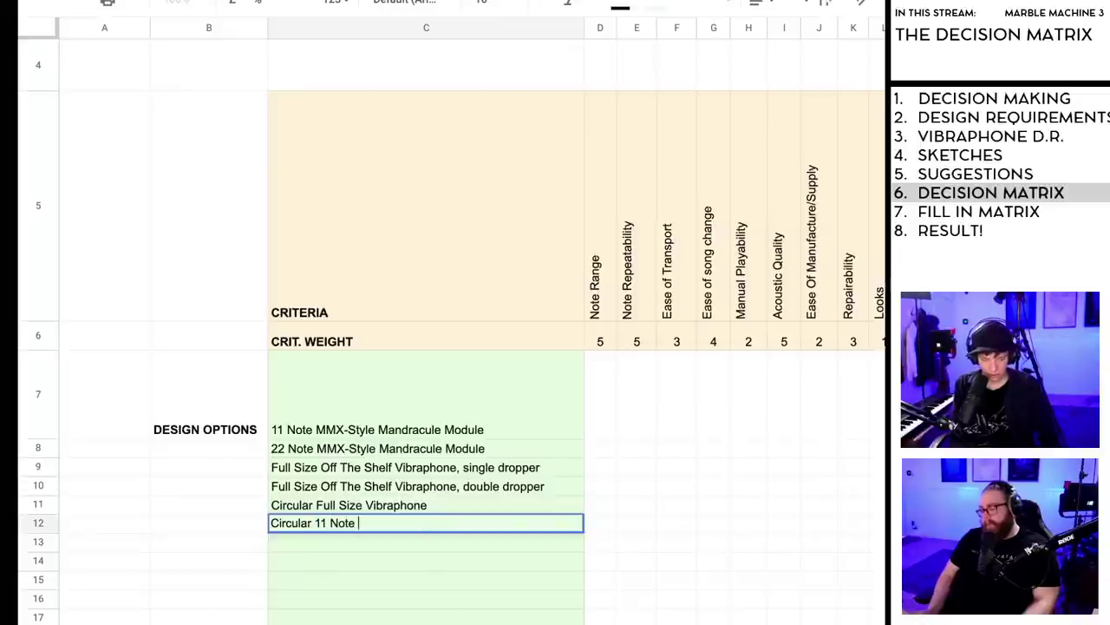
pyautogui.write(' Vibraphone')
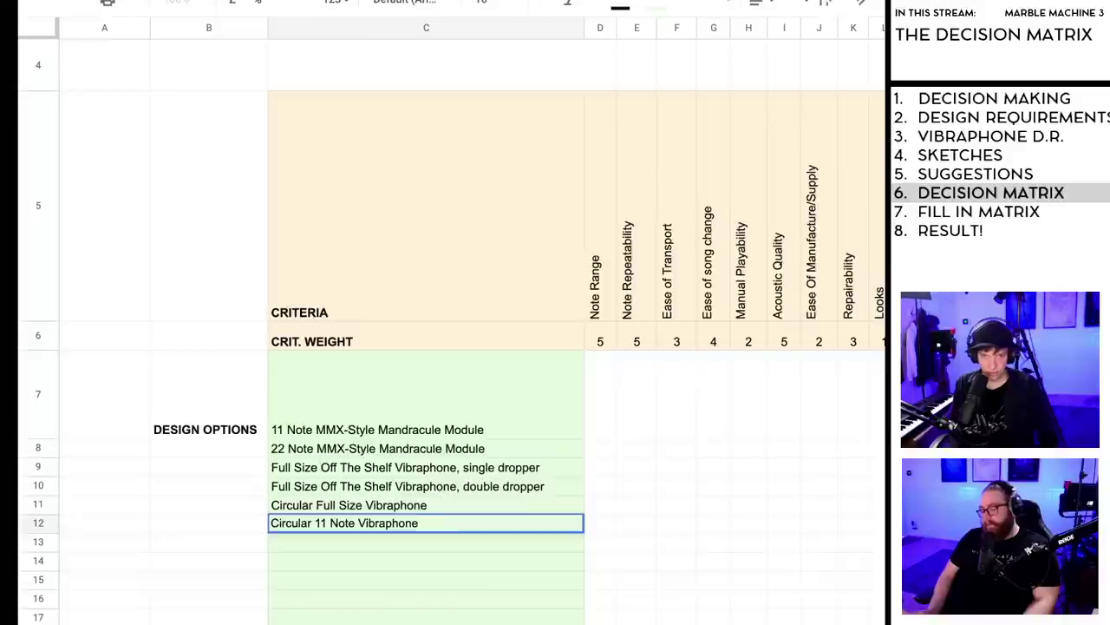
# Step: Enter "Circular 22 Note Vibraphone" as the design option in cell C13
pyautogui.click(360, 542)
pyautogui.write('Ci')
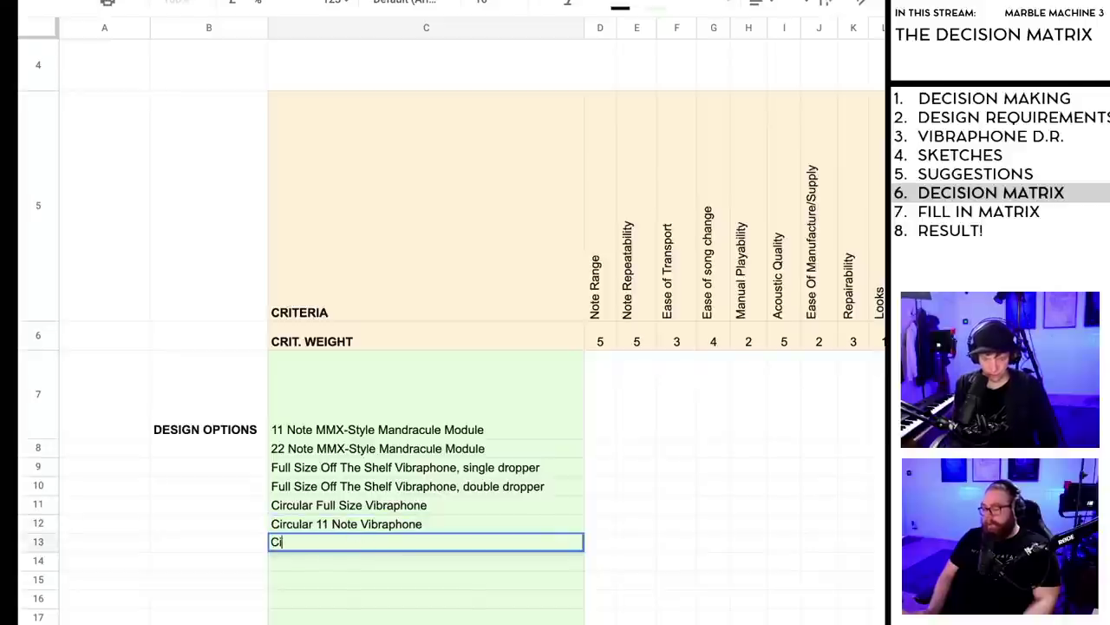
pyautogui.write('rcula')
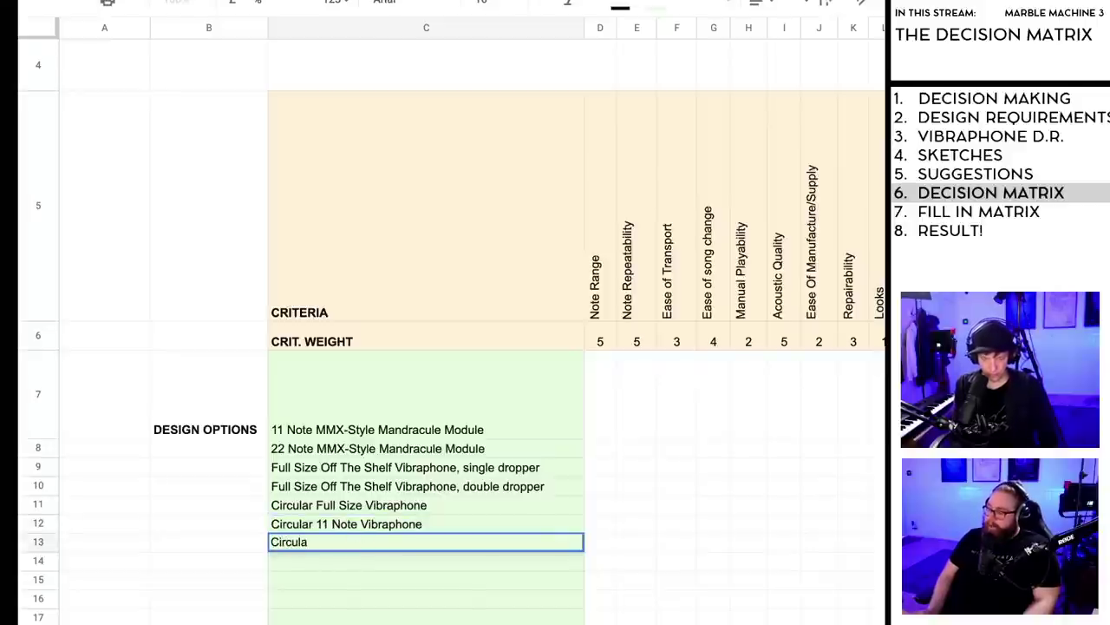
pyautogui.write('r 22 ')
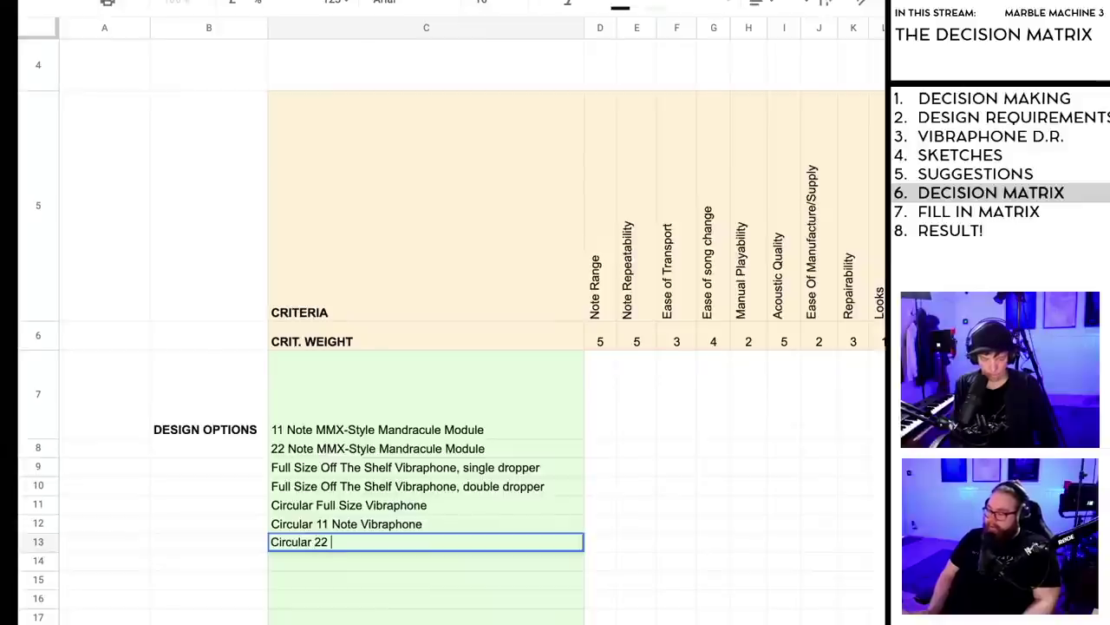
pyautogui.write('Note')
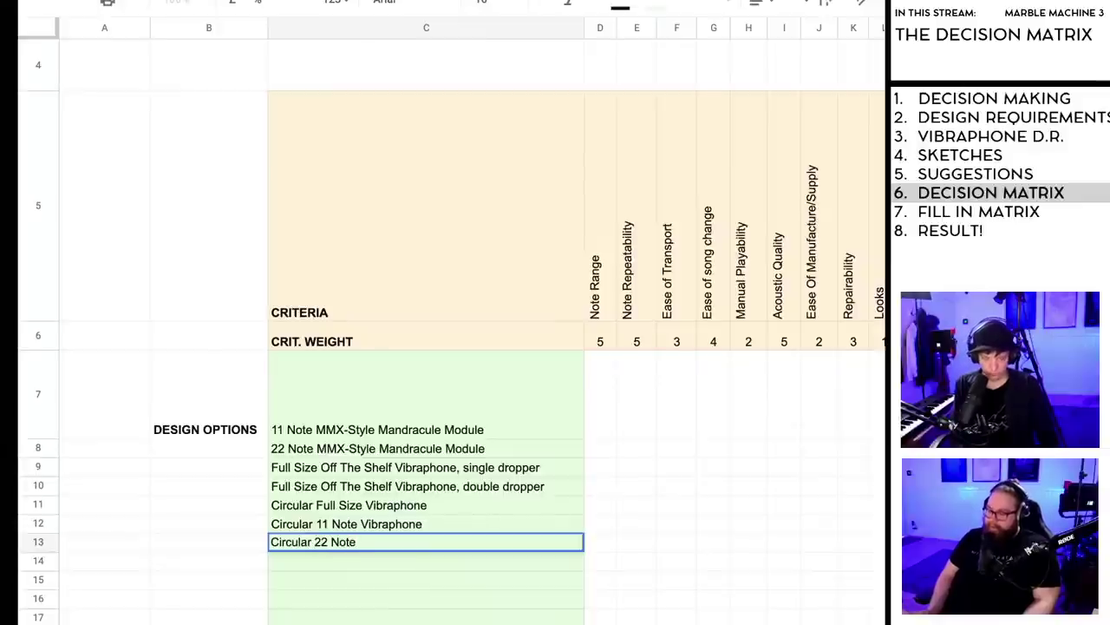
pyautogui.write(' Vibraphone')
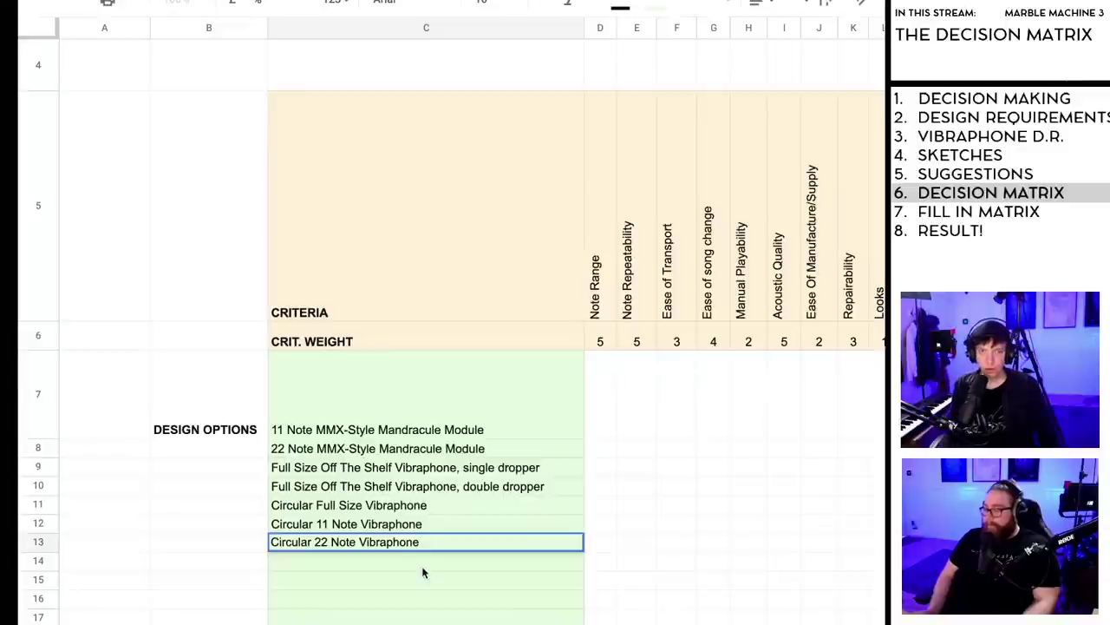
pyautogui.click(425, 567)
# Step: Move the Circular Full Size Vibraphone row below the Circular 22 Note Vibraphone row
pyautogui.click(352, 508)
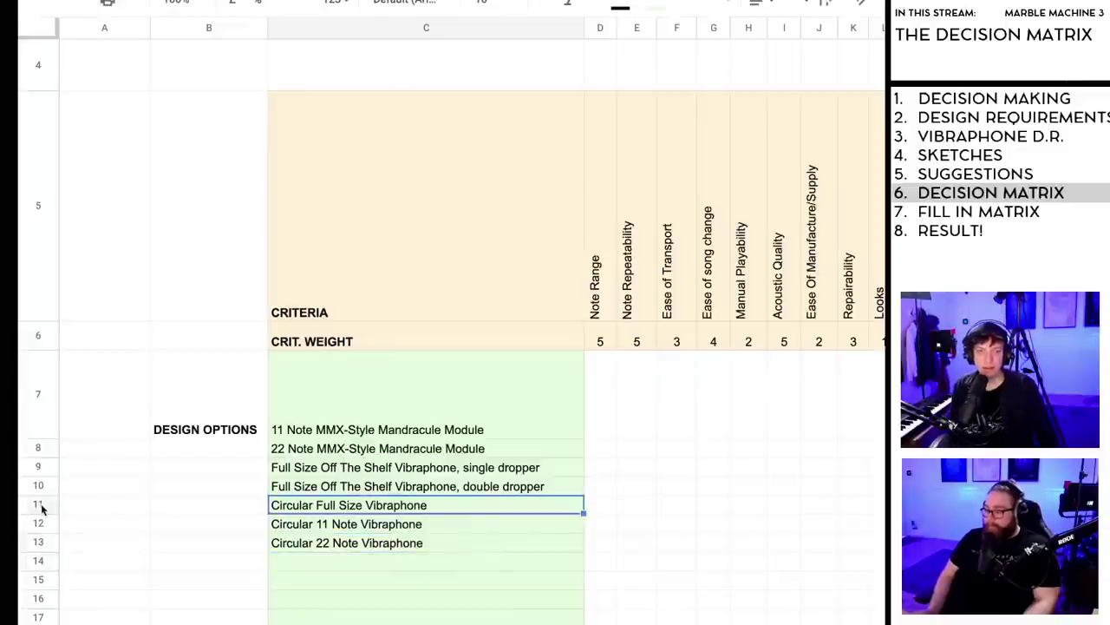
pyautogui.moveTo(39, 505); pyautogui.dragTo(39, 542)
pyautogui.click(141, 598)
pyautogui.click(38, 505)
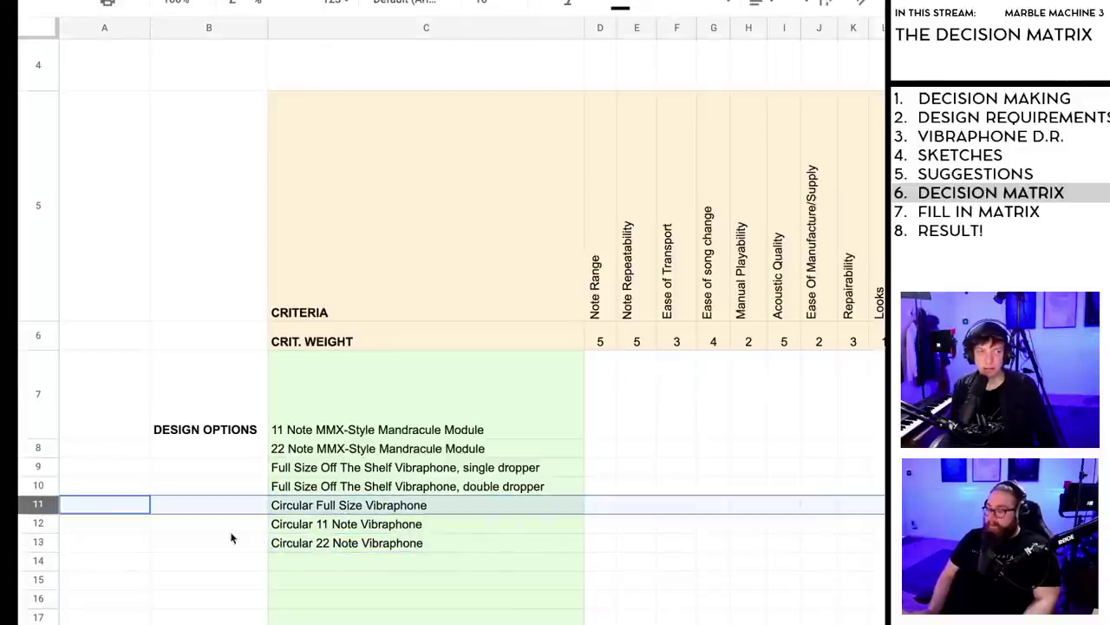
pyautogui.scroll(-3, 447, 574)
pyautogui.scroll(3, 447, 574)
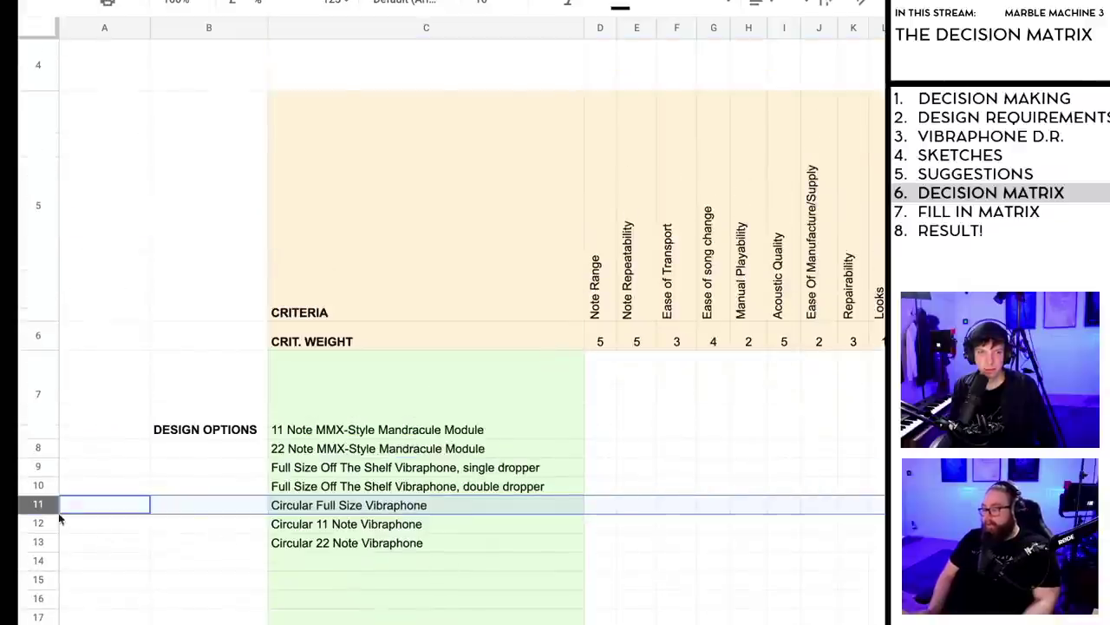
pyautogui.moveTo(39, 504); pyautogui.dragTo(34, 549)
pyautogui.click(468, 588)
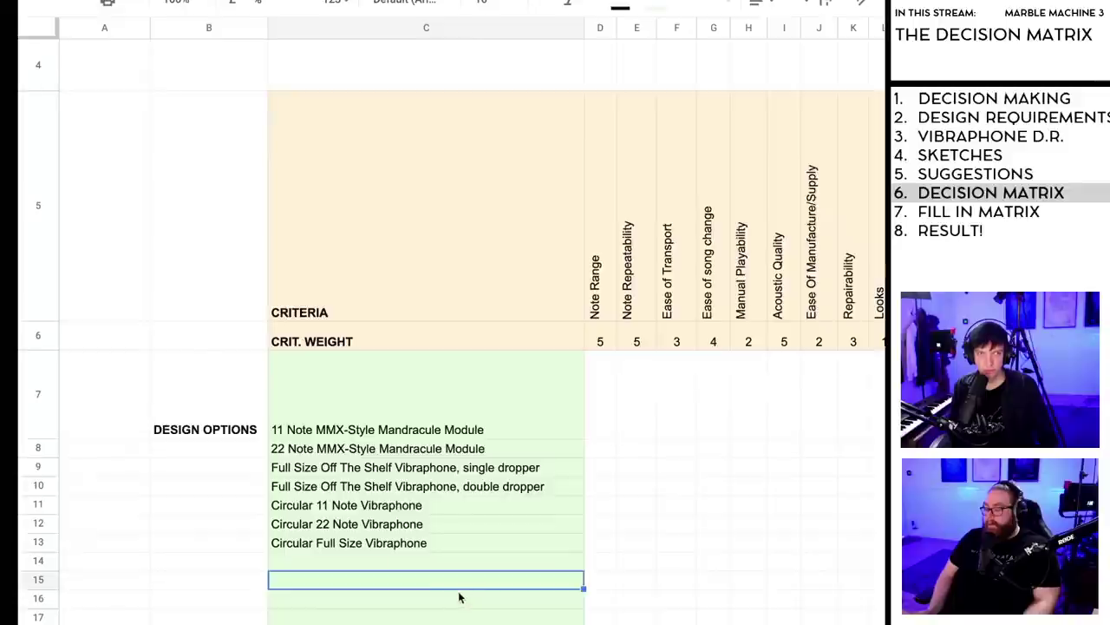
# Step: Delete the empty column A and the empty row 4 above the criteria row
pyautogui.scroll(-1, 460, 597)
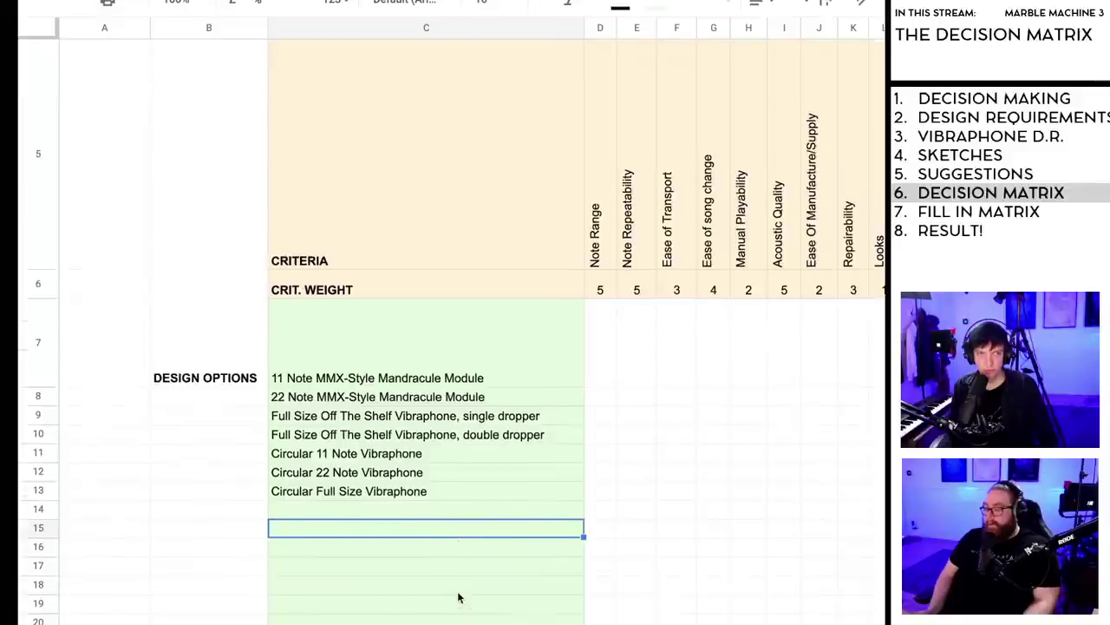
pyautogui.rightClick(109, 30)
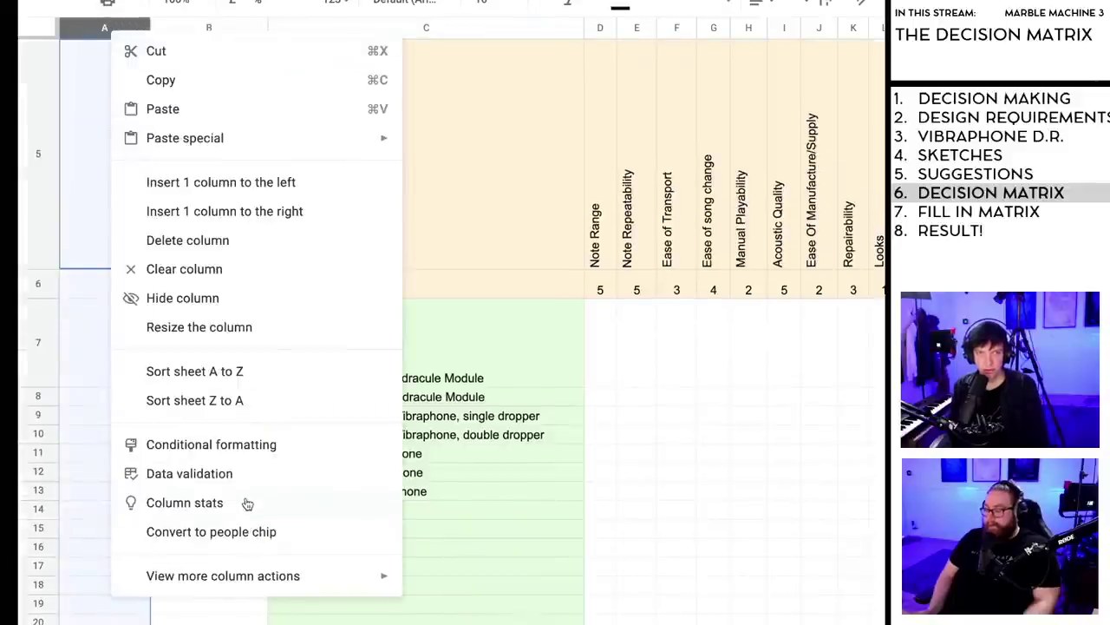
pyautogui.click(218, 251)
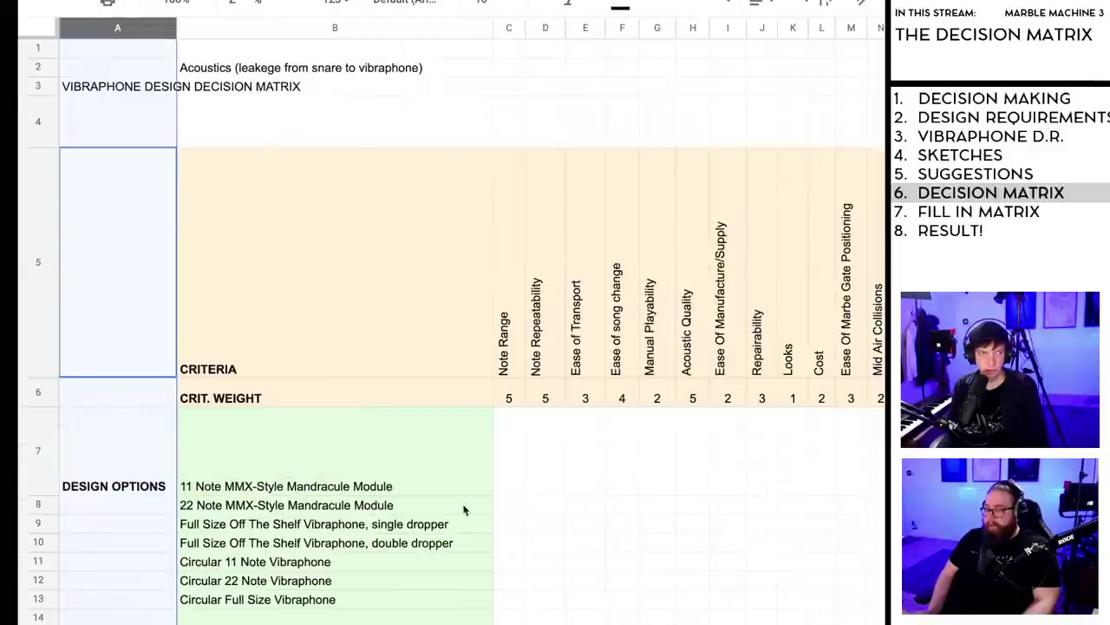
pyautogui.rightClick(39, 122)
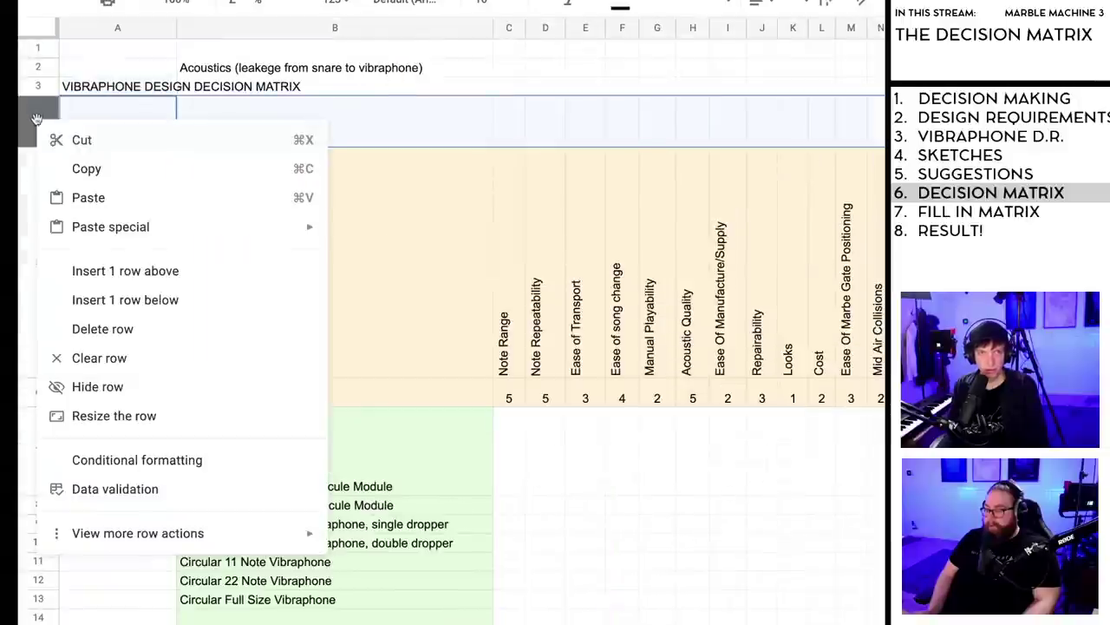
pyautogui.click(102, 329)
pyautogui.click(117, 547)
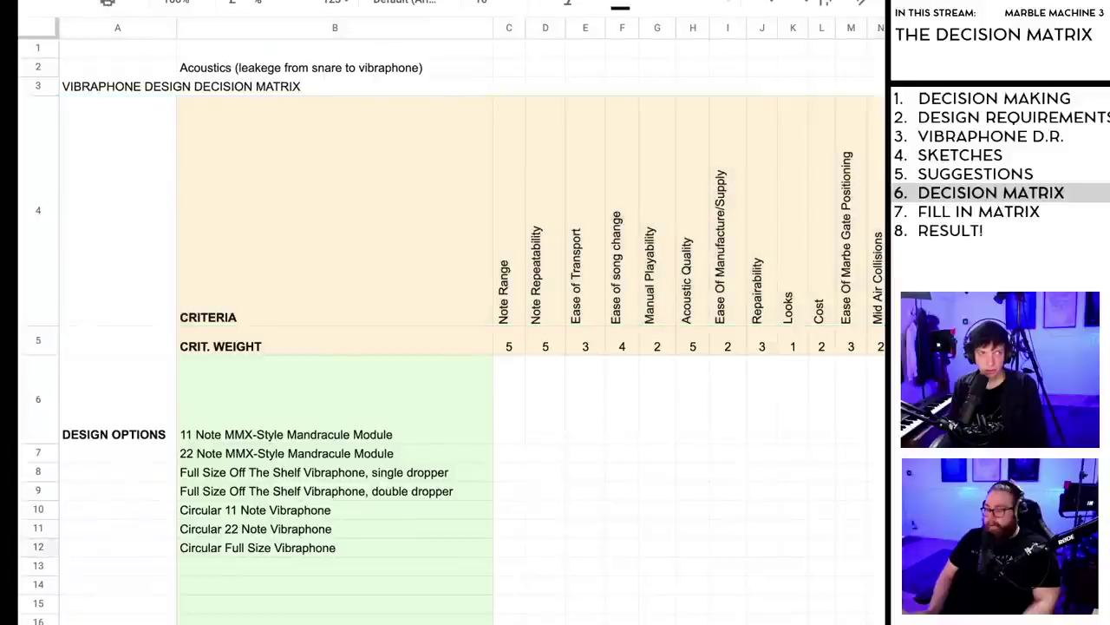
# Step: Try center alignment on the design options from cell B6 down, and undo the alignment change
pyautogui.scroll(-1, 681, 459)
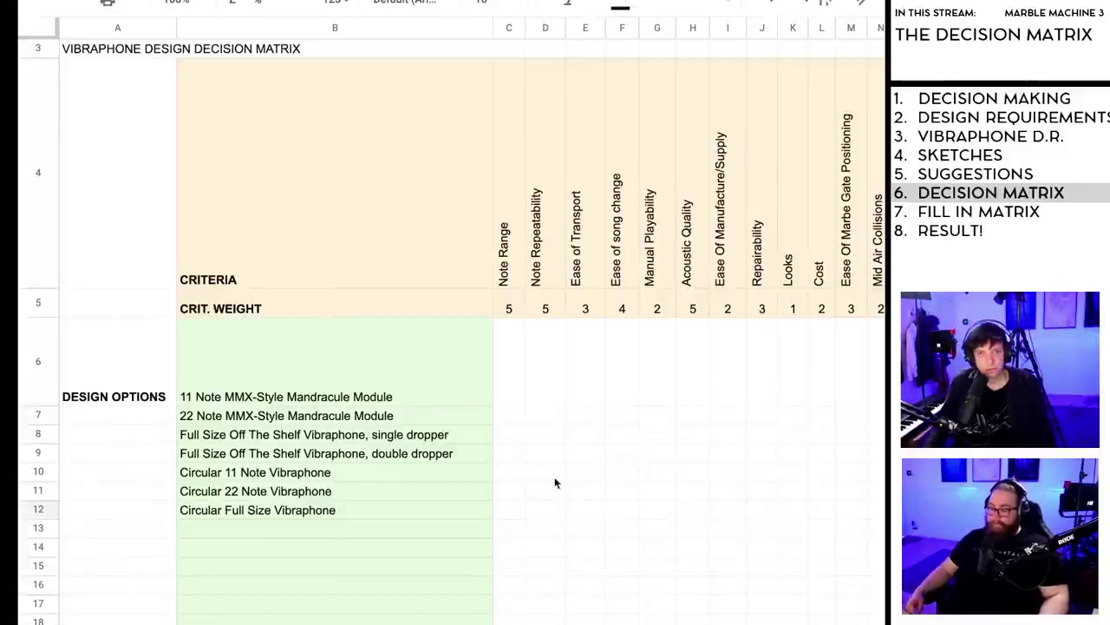
pyautogui.click(289, 367)
pyautogui.hotkey('ctrl', 'shift', 'Down')
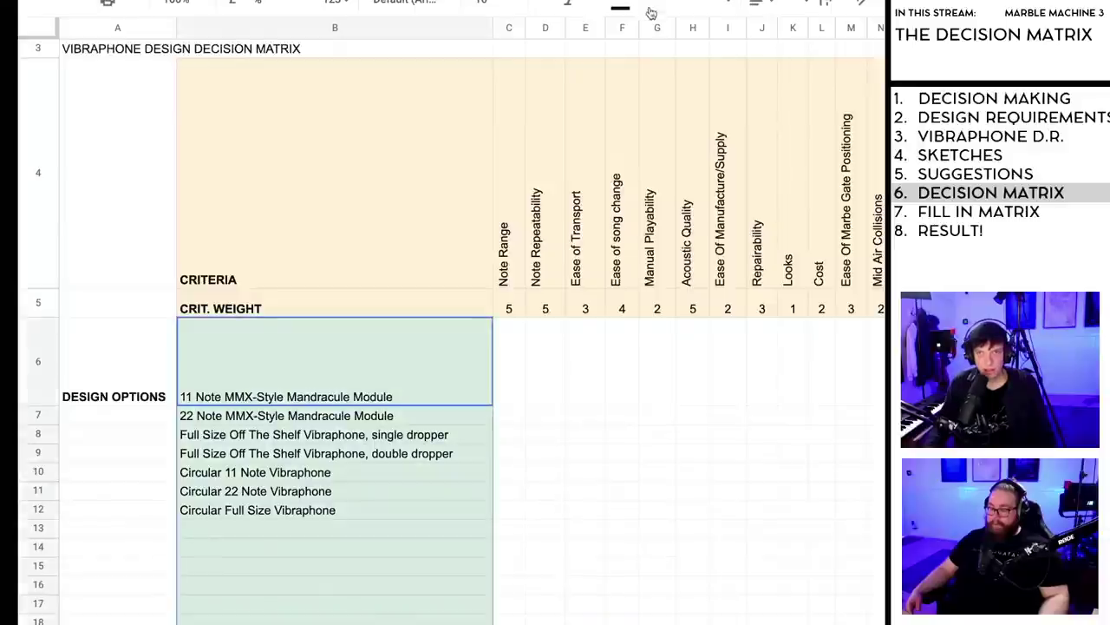
pyautogui.click(760, 8)
pyautogui.click(785, 38)
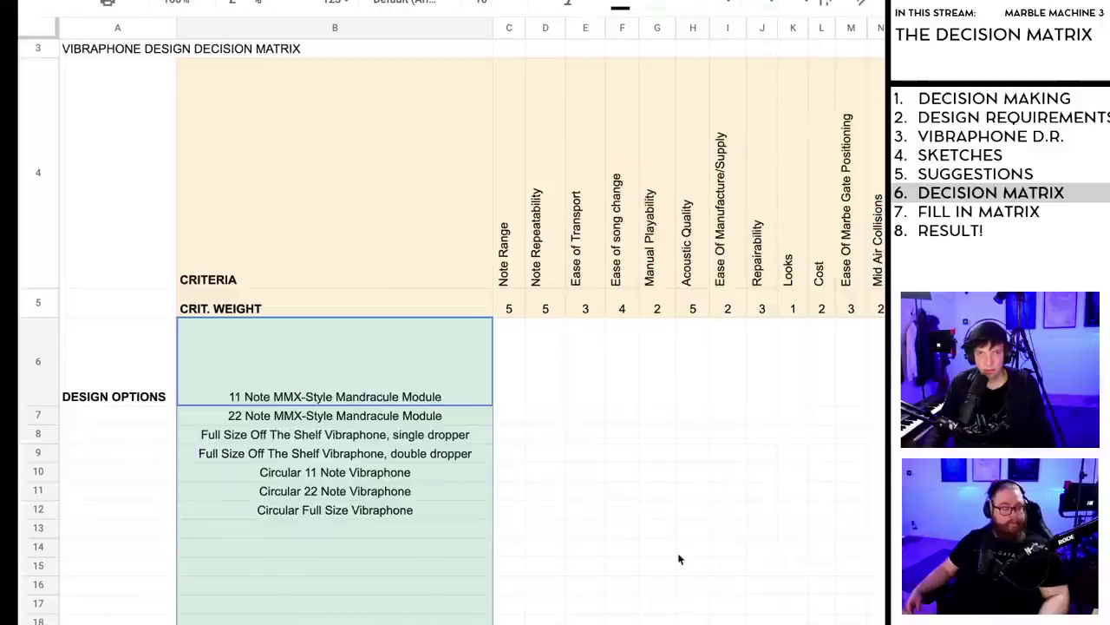
pyautogui.click(679, 560)
pyautogui.hotkey('ctrl', 'z')
pyautogui.click(708, 587)
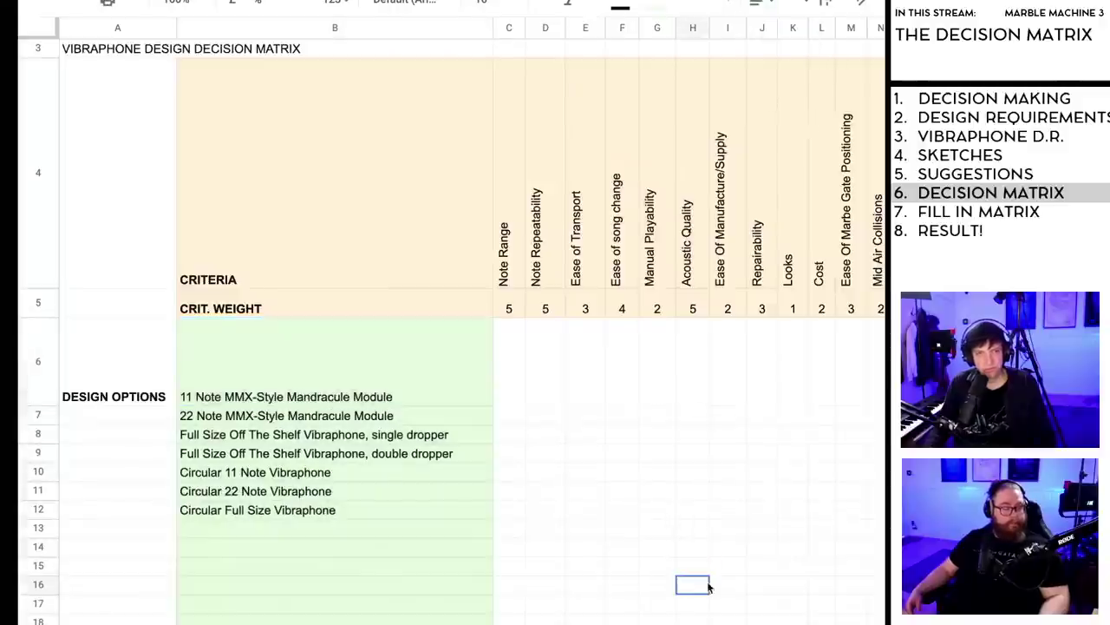
pyautogui.click(321, 531)
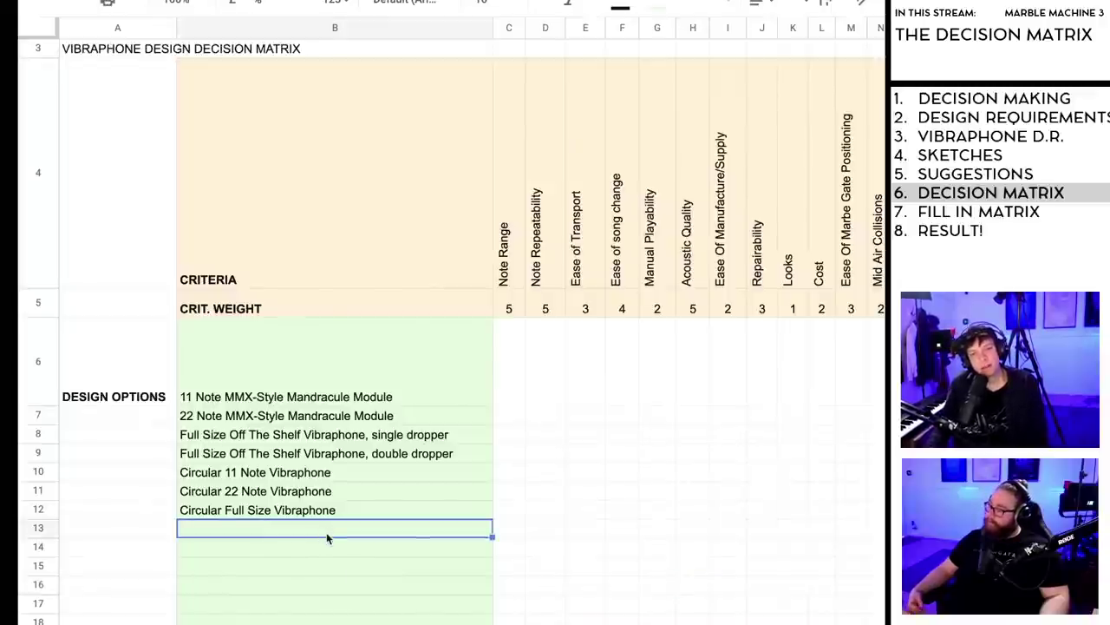
pyautogui.press('Down')
pyautogui.click(318, 534)
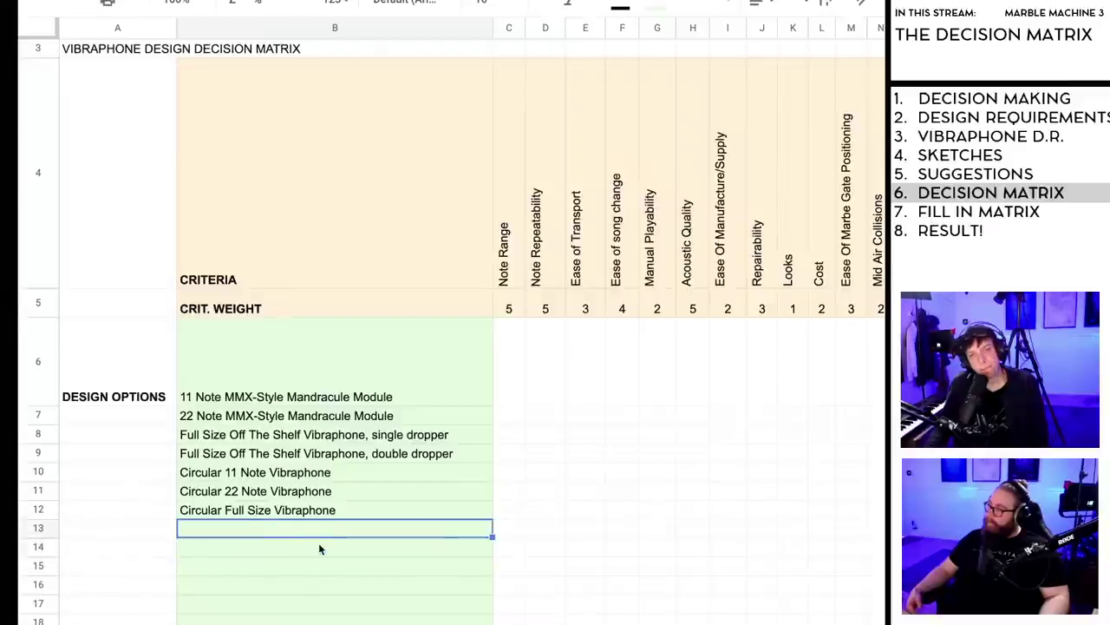
pyautogui.click(318, 543)
pyautogui.click(317, 532)
pyautogui.click(320, 549)
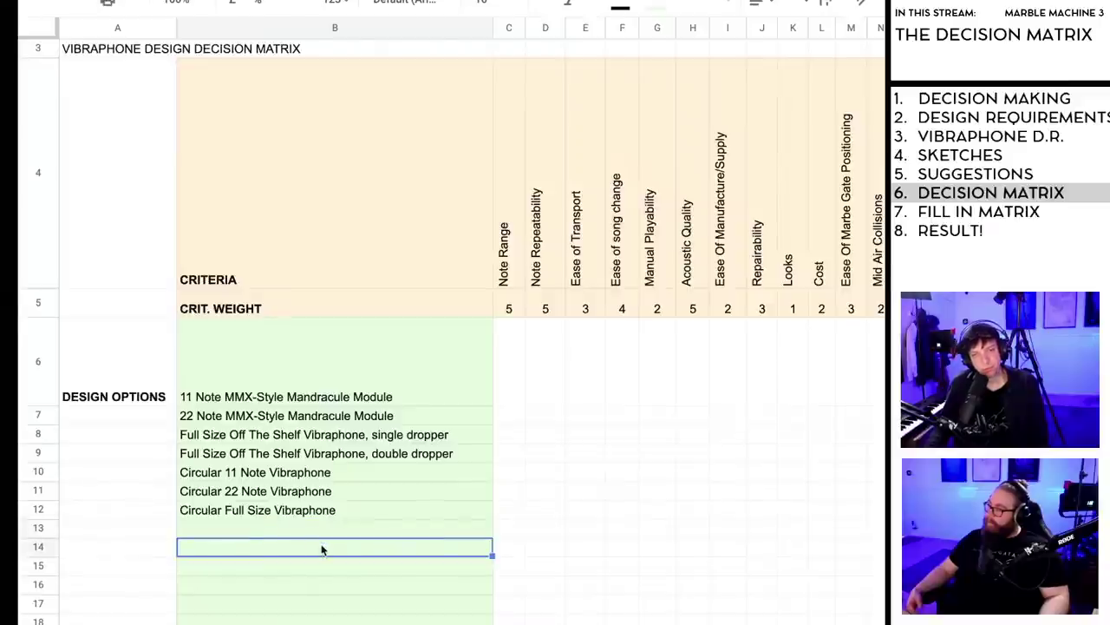
pyautogui.click(317, 531)
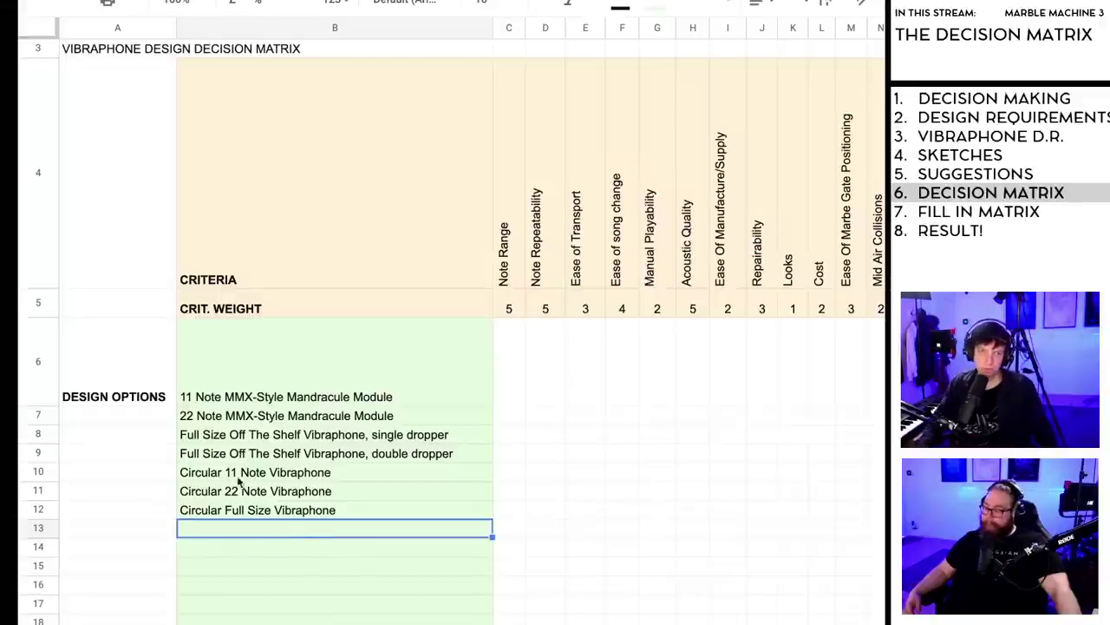
pyautogui.click(267, 458)
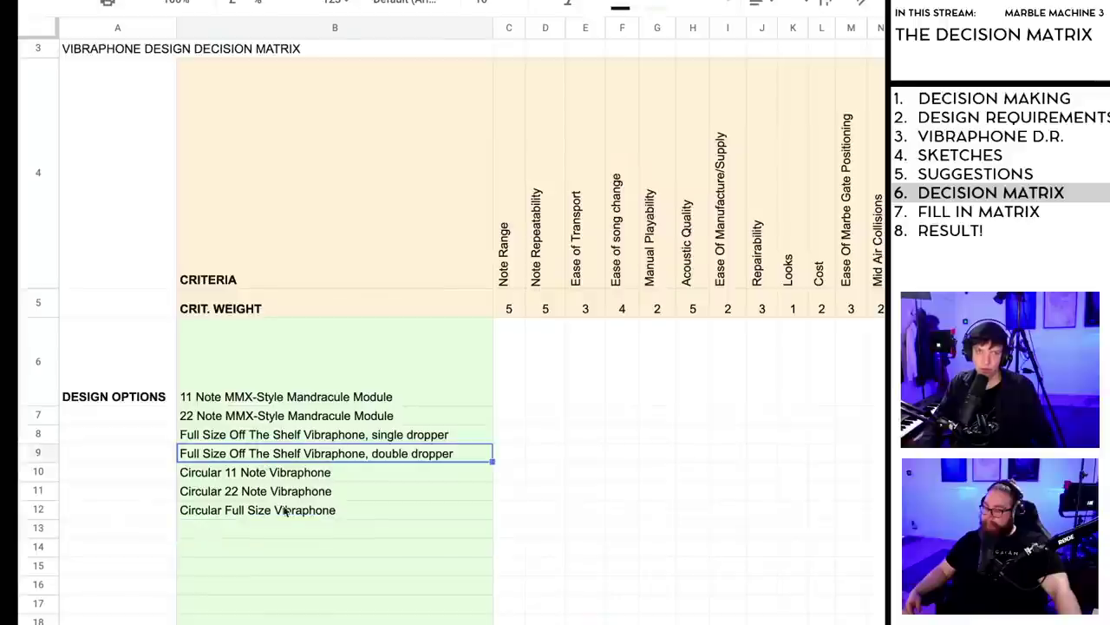
pyautogui.click(233, 530)
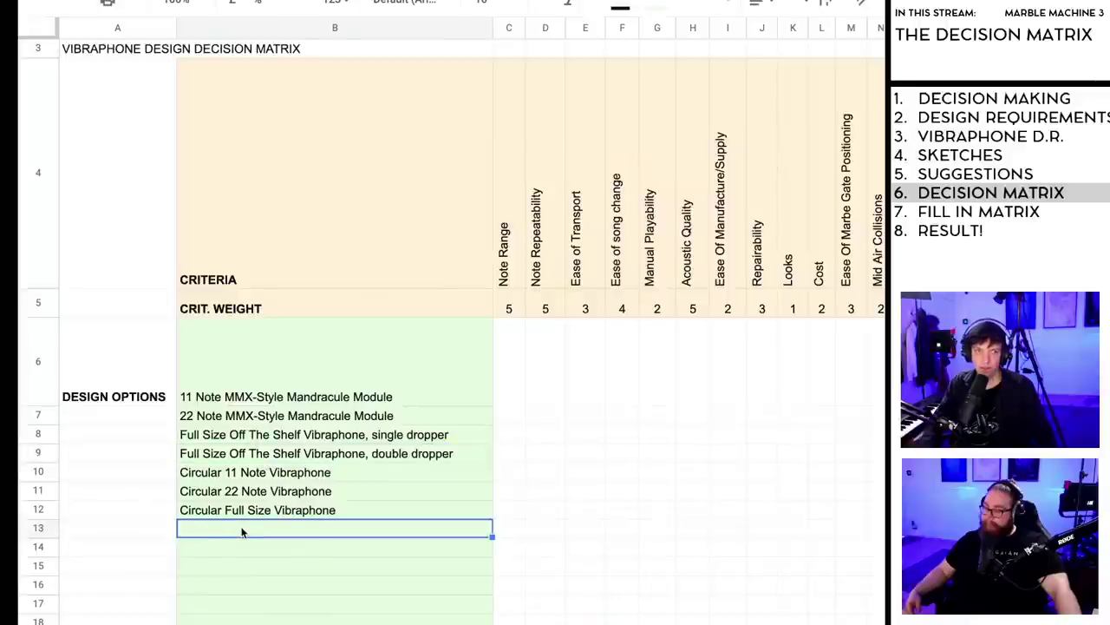
pyautogui.scroll(-3, 242, 532)
pyautogui.scroll(3, 242, 532)
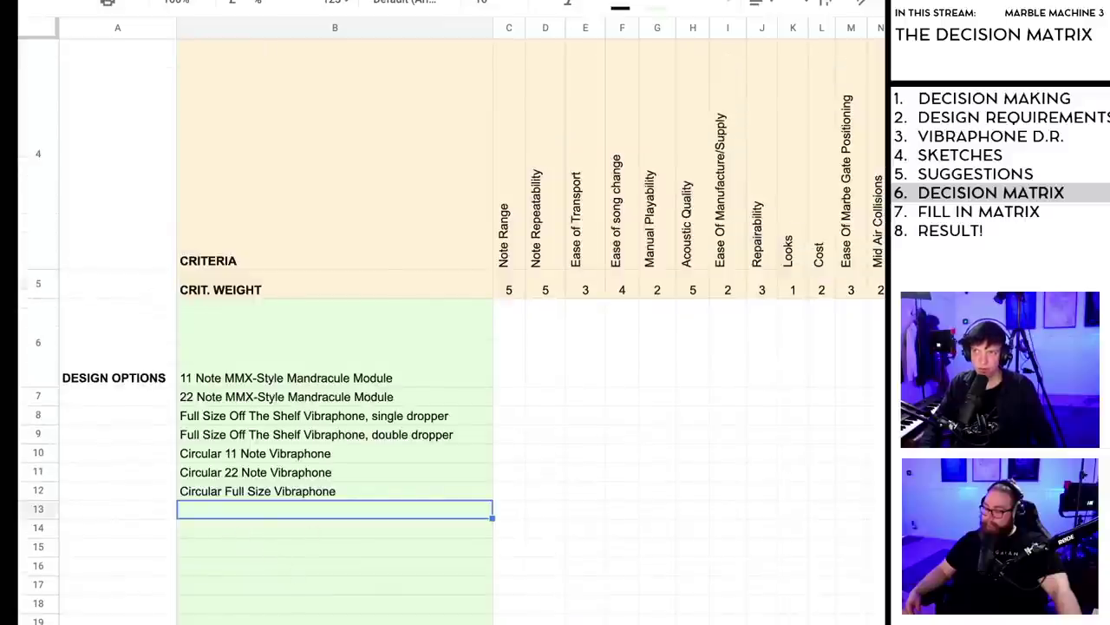
# Step: Consult the web pages on vibraphone tone bars and the Malletech LoveVibe2 LV3.0 Red, and return to the decision matrix
pyautogui.hotkey('ctrl', 'Tab')
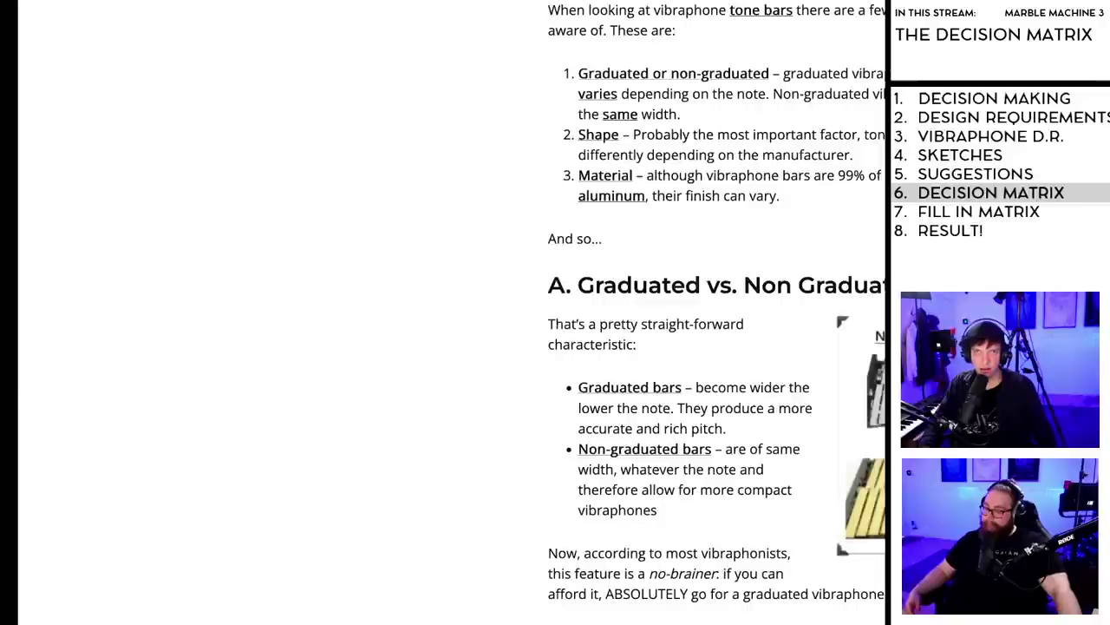
pyautogui.hotkey('ctrl', 'Tab')
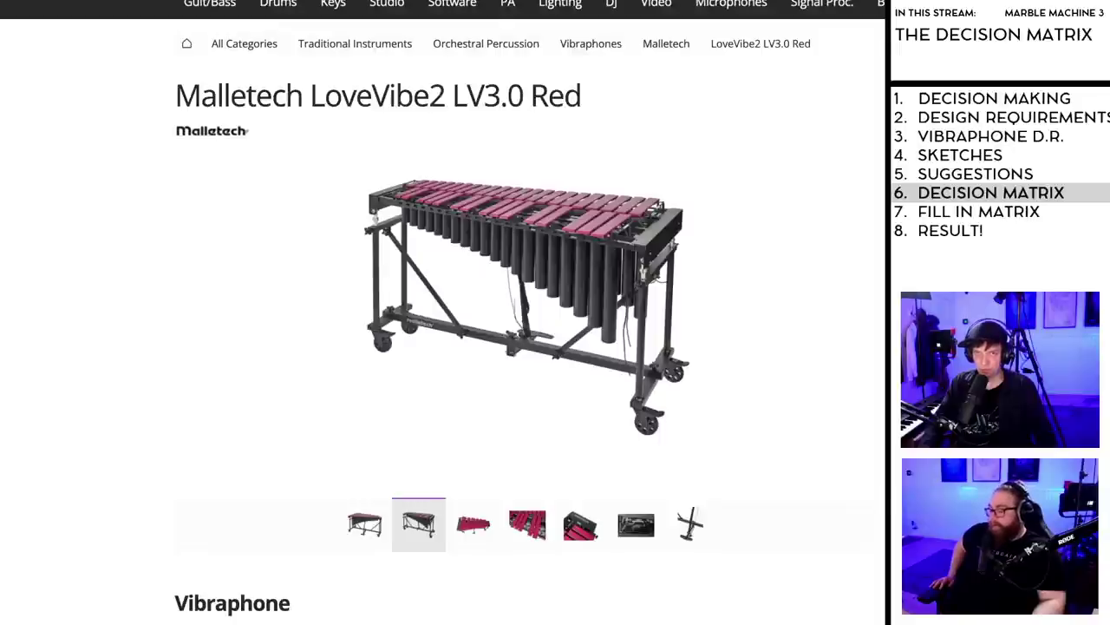
pyautogui.hotkey('ctrl', 'Tab')
pyautogui.hotkey('ctrl', 'Tab')
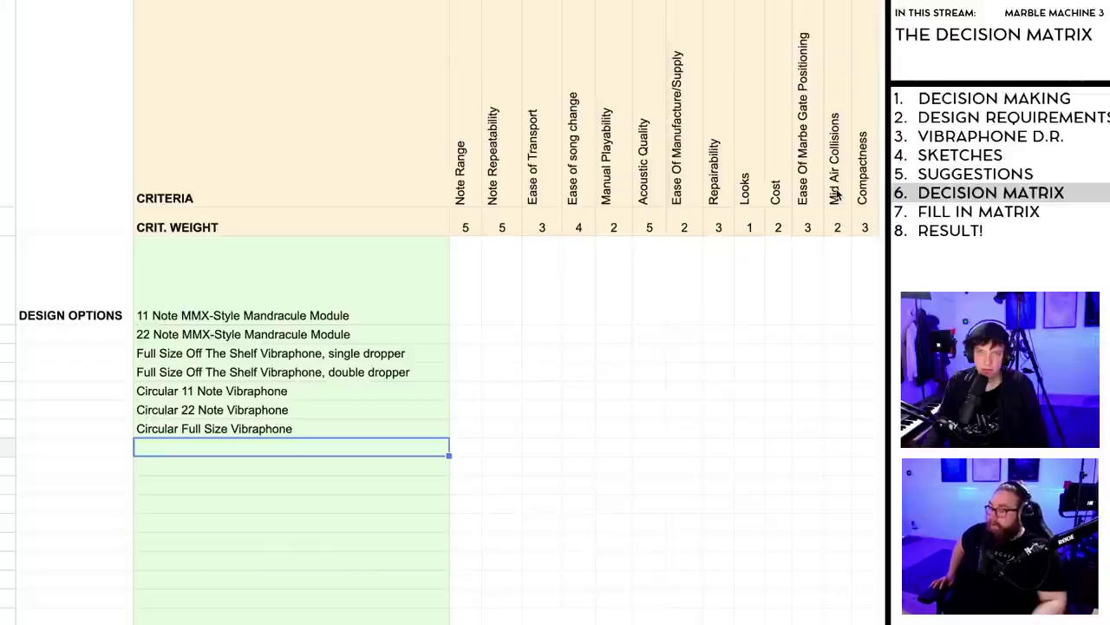
# Step: Replace the Mid Air Collisions criterion with "Reliability", keeping Compactness beside it, and set the Reliability weight to 5
pyautogui.click(835, 195)
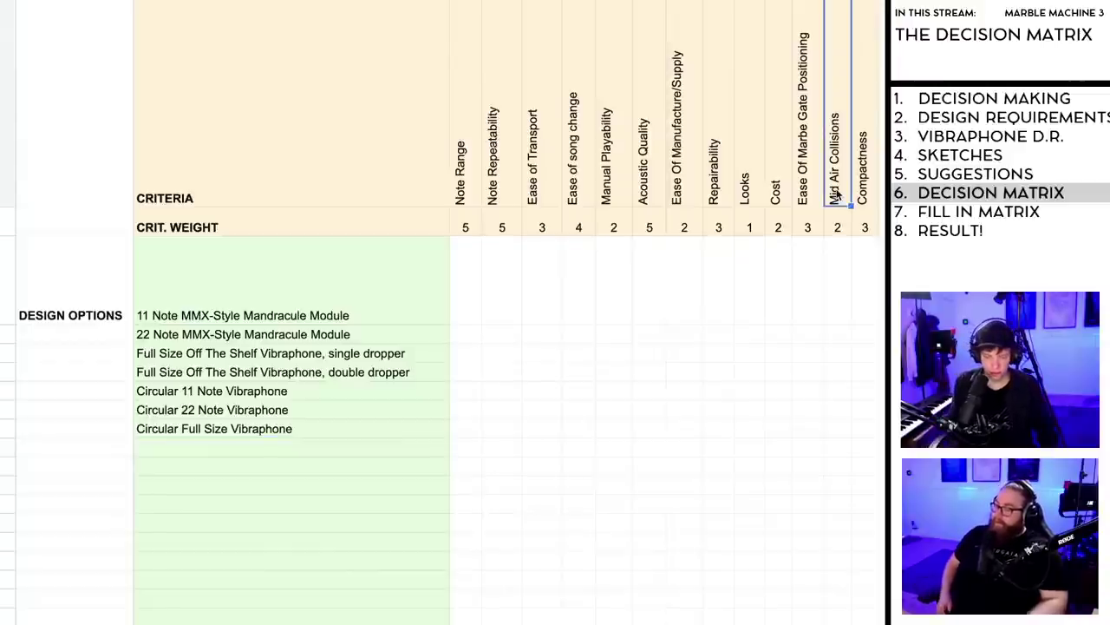
pyautogui.press('Delete')
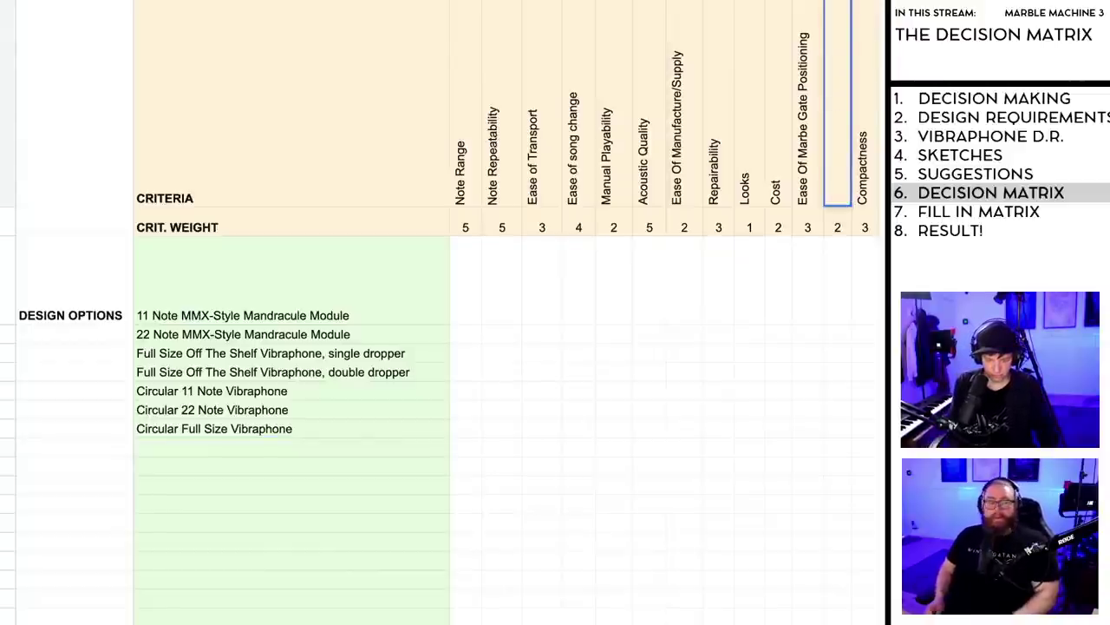
pyautogui.hotkey('shift', 'Right')
pyautogui.press('Delete')
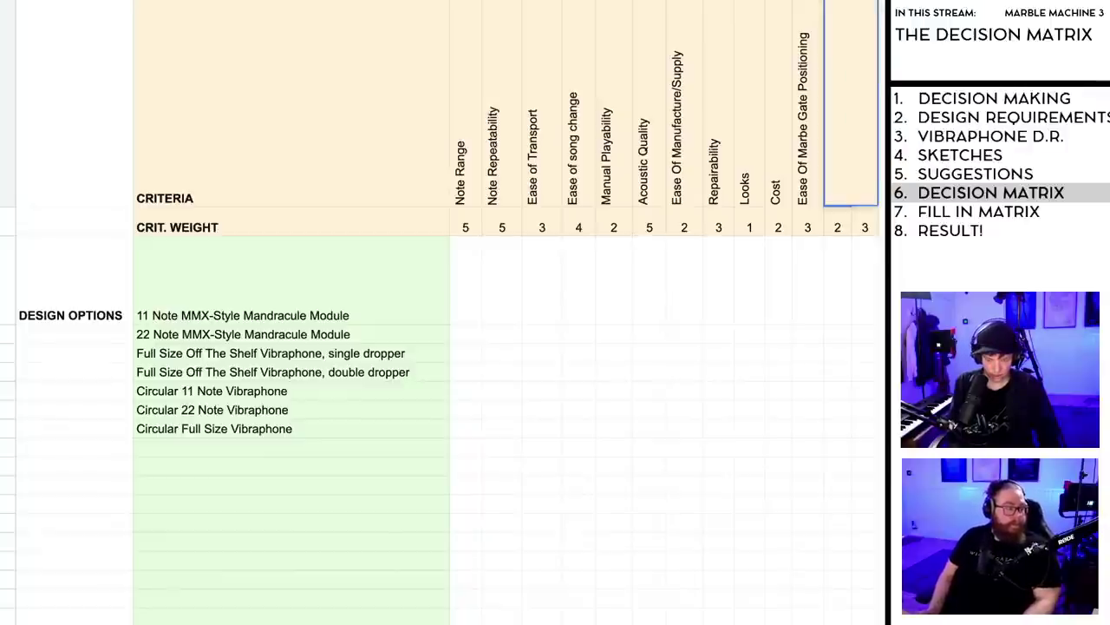
pyautogui.hotkey('ctrl', 'z')
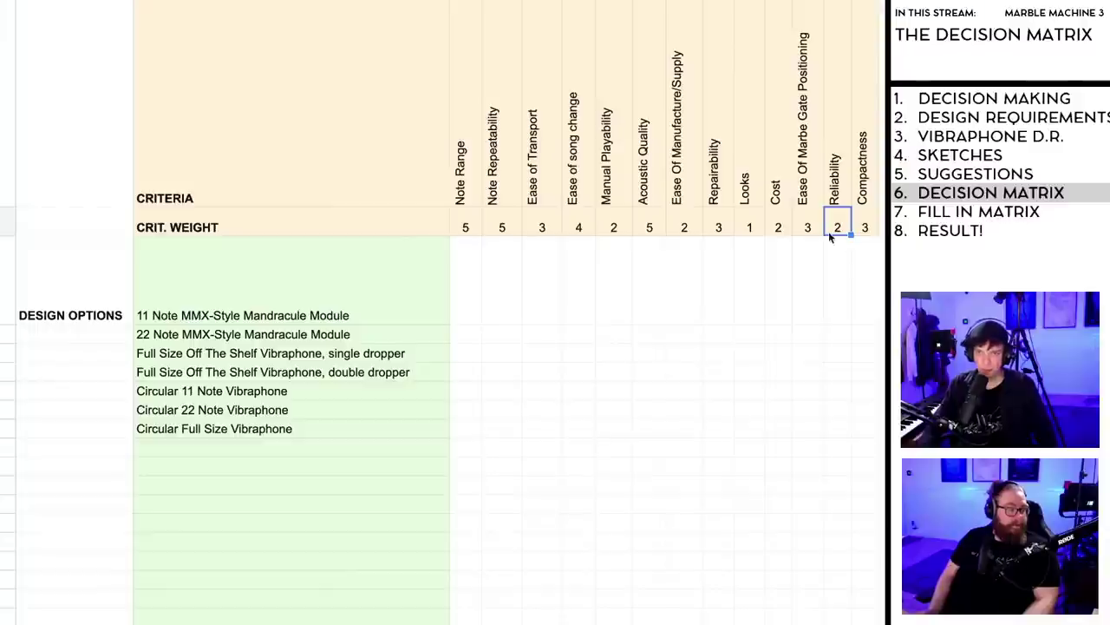
pyautogui.write('5')
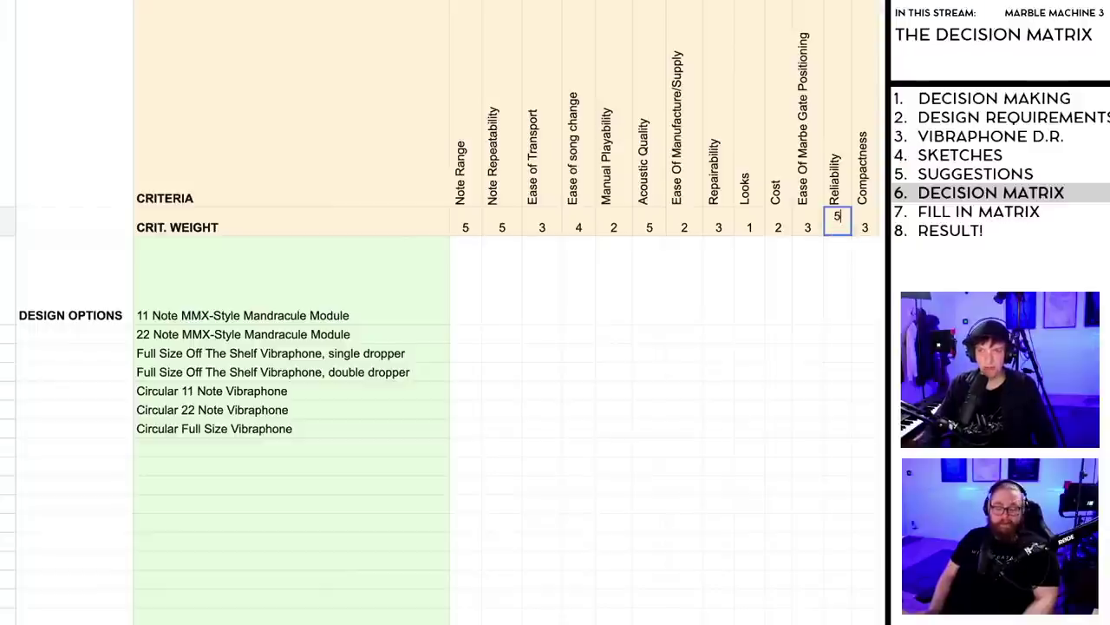
pyautogui.click(834, 399)
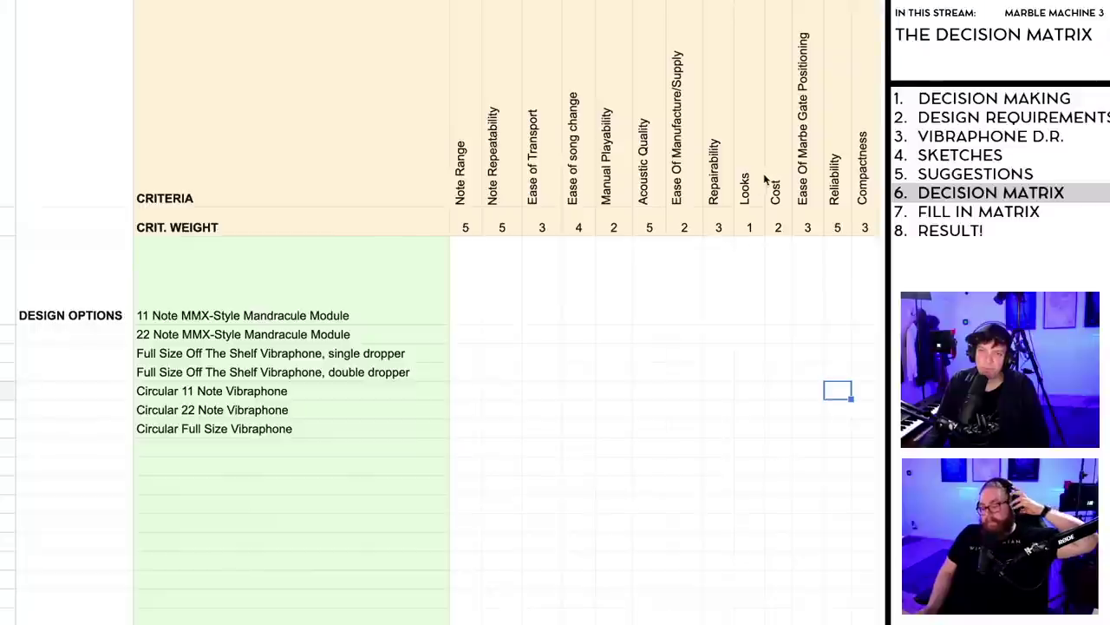
# Step: Move the Looks column to the end of the criteria, after Compactness
pyautogui.click(755, 31)
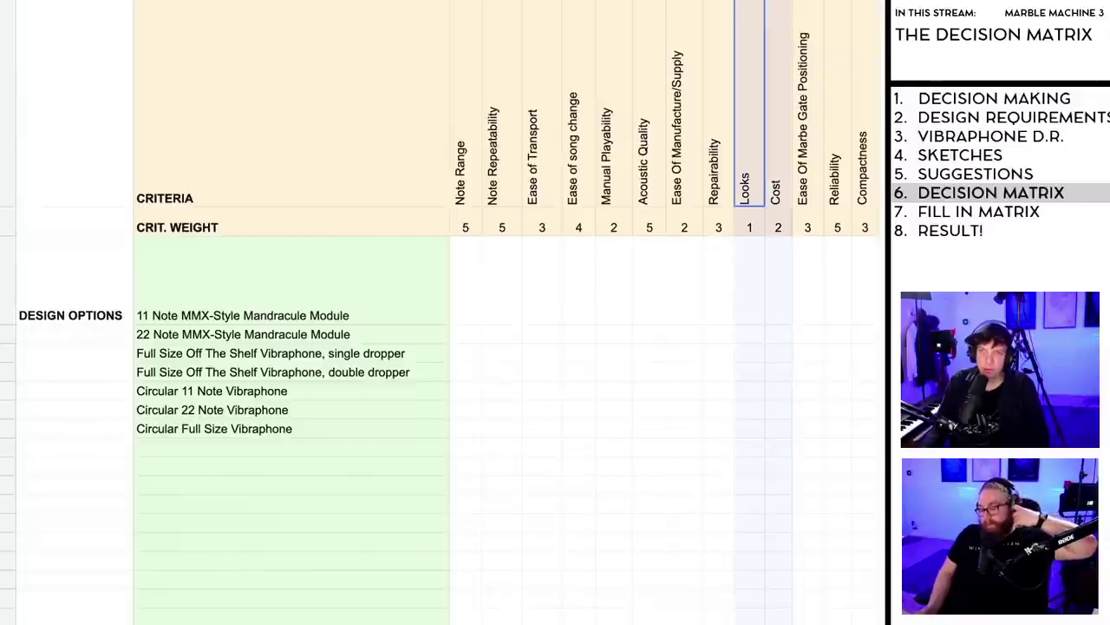
pyautogui.scroll(2, 825, 26)
pyautogui.click(833, 23)
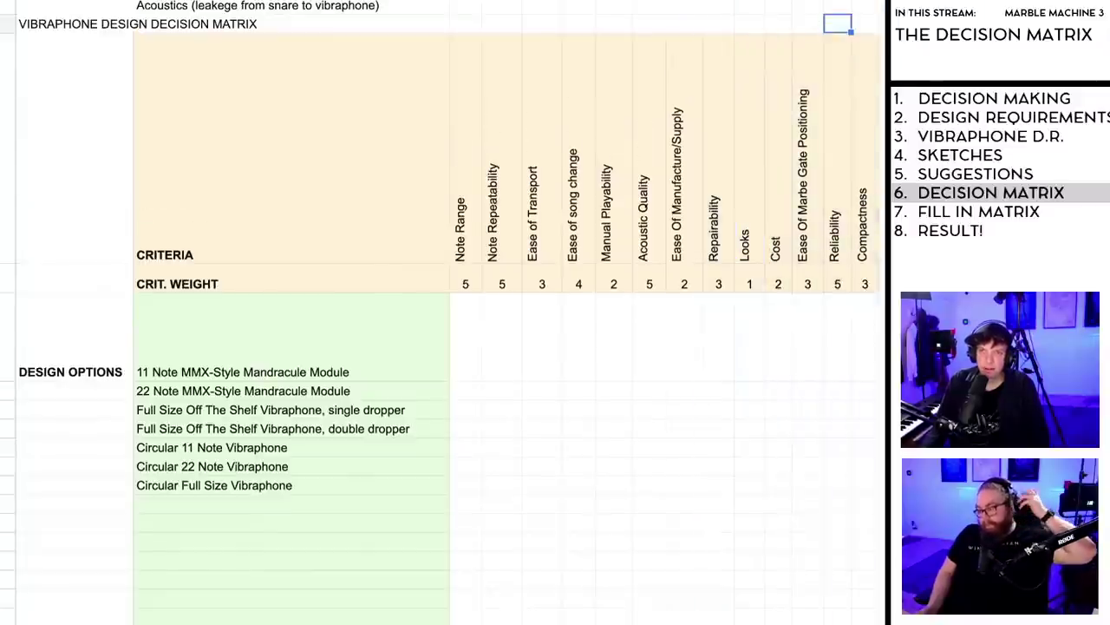
pyautogui.moveTo(750, 173); pyautogui.dragTo(863, 174)
pyautogui.click(748, 409)
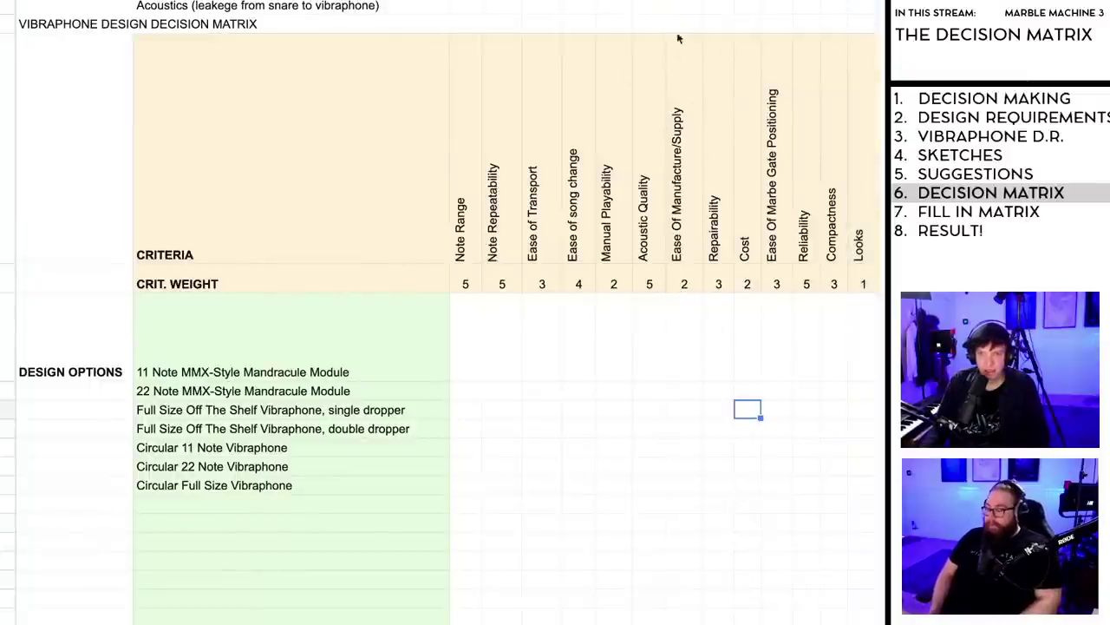
# Step: Move the Reliability column directly after Note Repeatability, and the Acoustic Quality column directly after Reliability
pyautogui.click(804, 3)
pyautogui.moveTo(804, 3); pyautogui.dragTo(560, 5)
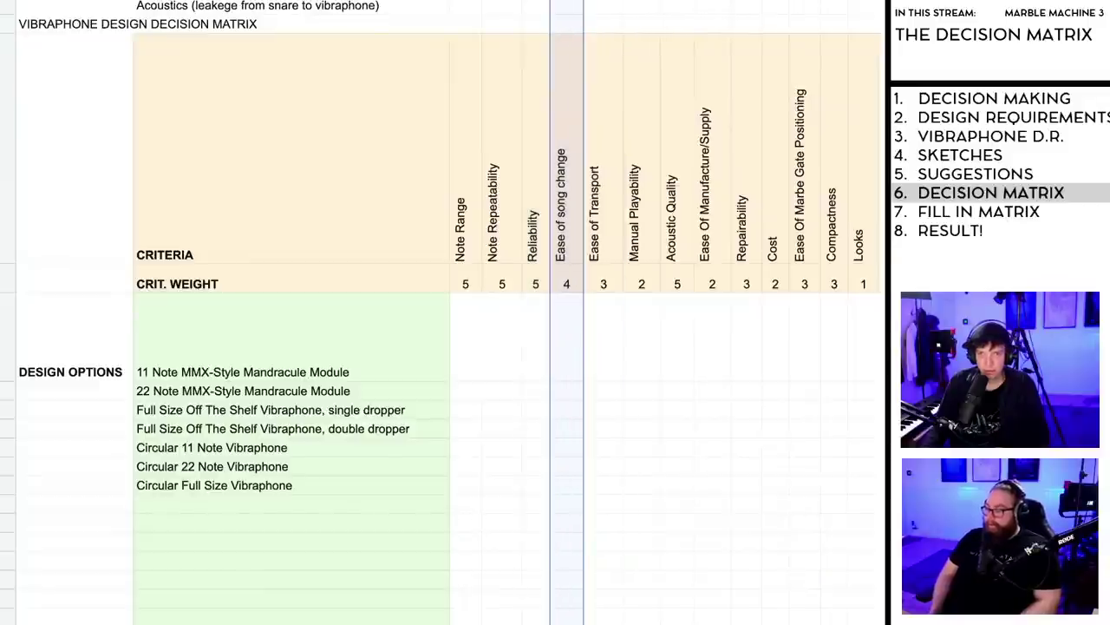
pyautogui.click(678, 4)
pyautogui.moveTo(677, 4); pyautogui.dragTo(561, 4)
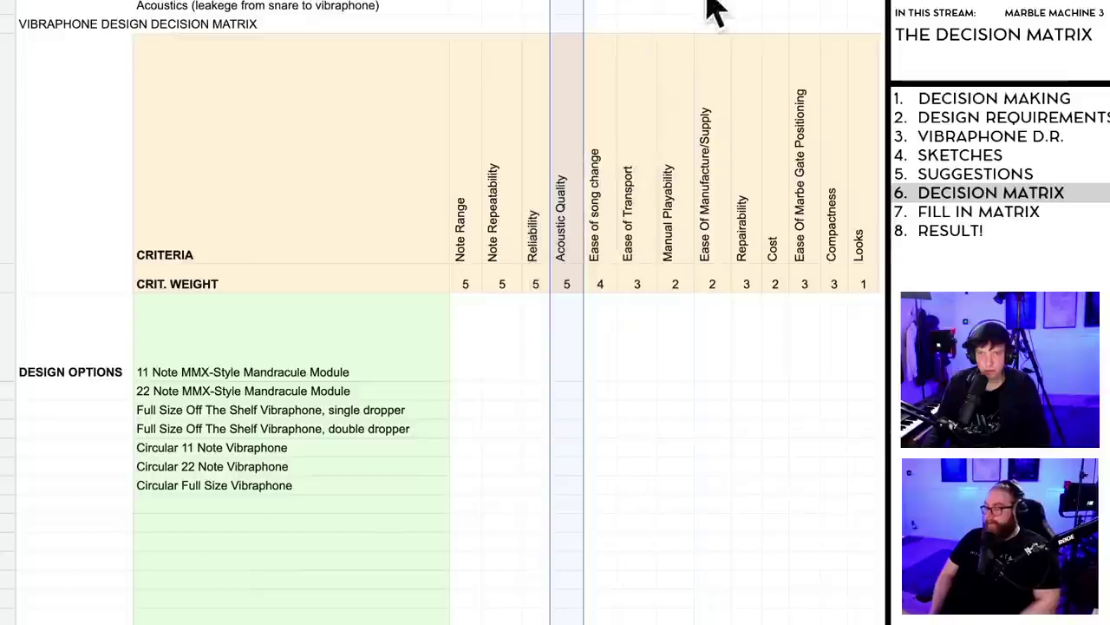
# Step: Move the weight-2 criteria columns in front of Looks, in the order Manual Playability, Ease Of Manufacture/Supply, Cost
pyautogui.click(805, 4)
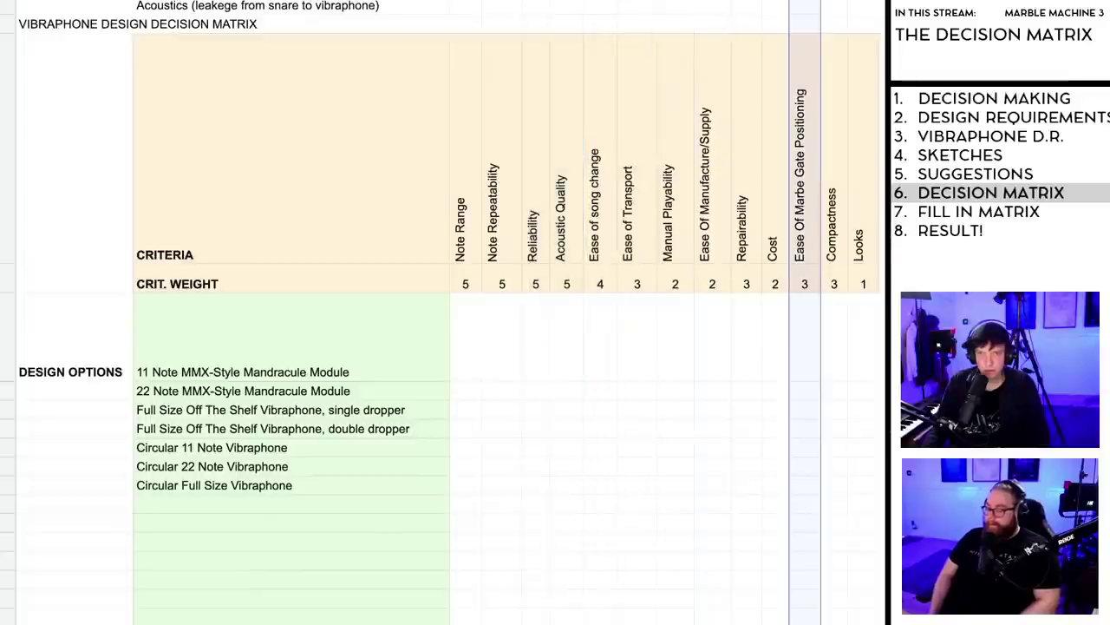
pyautogui.click(775, 5)
pyautogui.moveTo(775, 5); pyautogui.dragTo(834, 4)
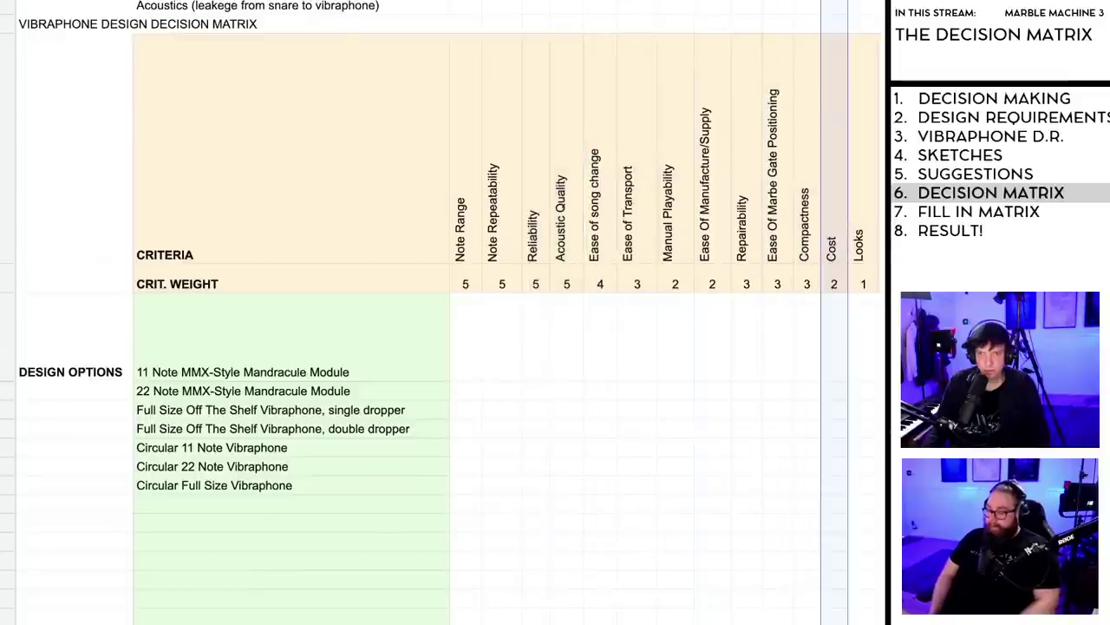
pyautogui.click(712, 5)
pyautogui.moveTo(712, 4); pyautogui.dragTo(820, 4)
pyautogui.click(675, 4)
pyautogui.moveTo(675, 4); pyautogui.dragTo(787, 5)
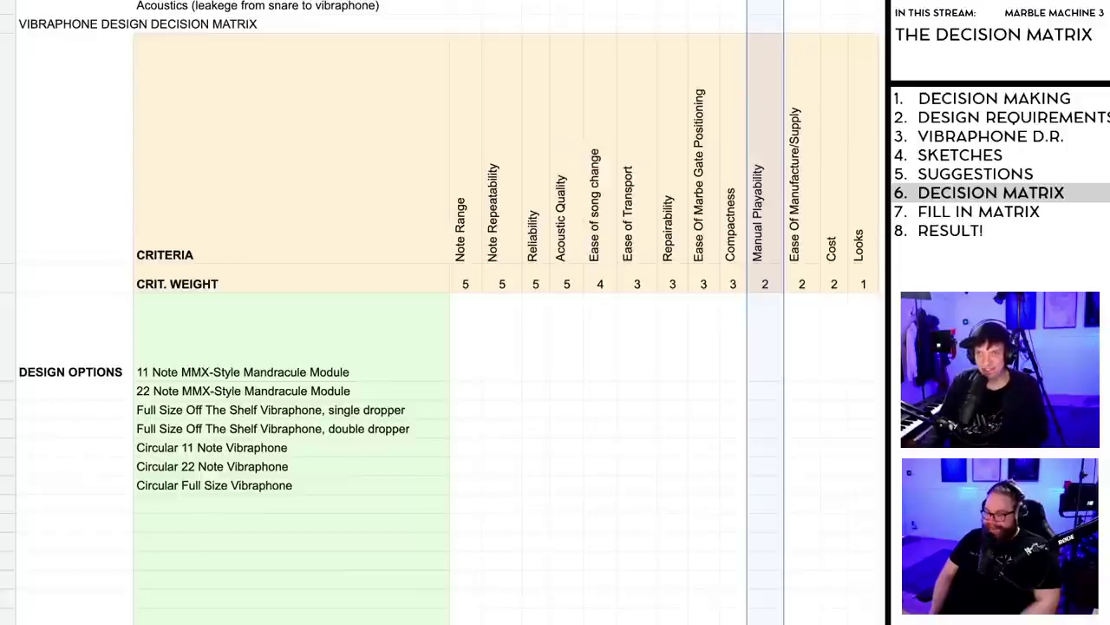
# Step: Narrow the Ease of Transport column slightly
pyautogui.click(704, 1)
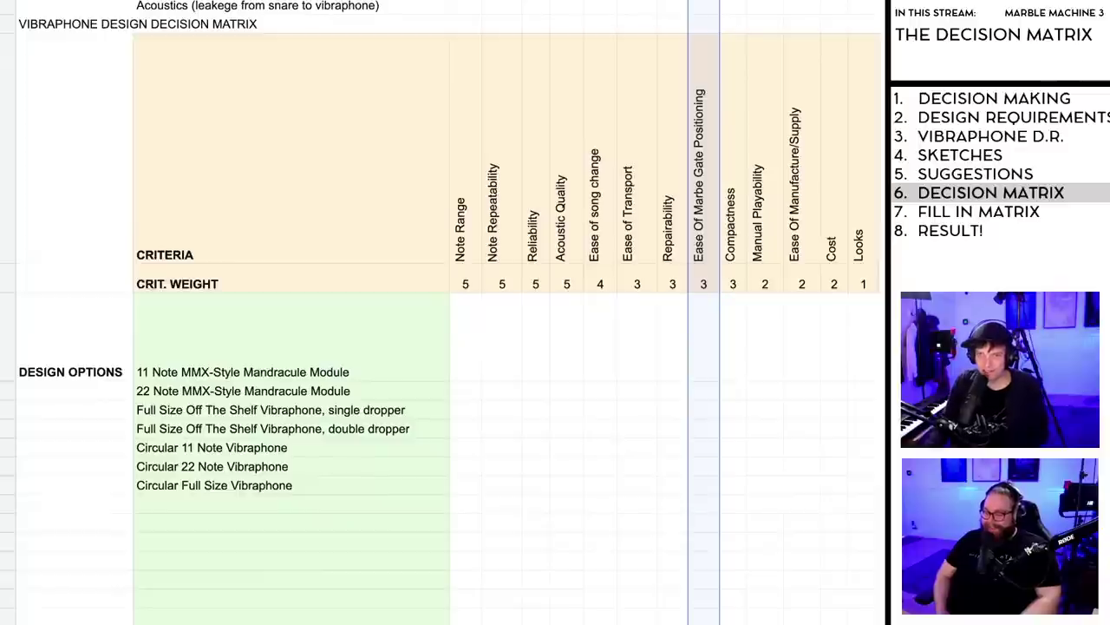
pyautogui.click(636, 2)
pyautogui.click(595, 1)
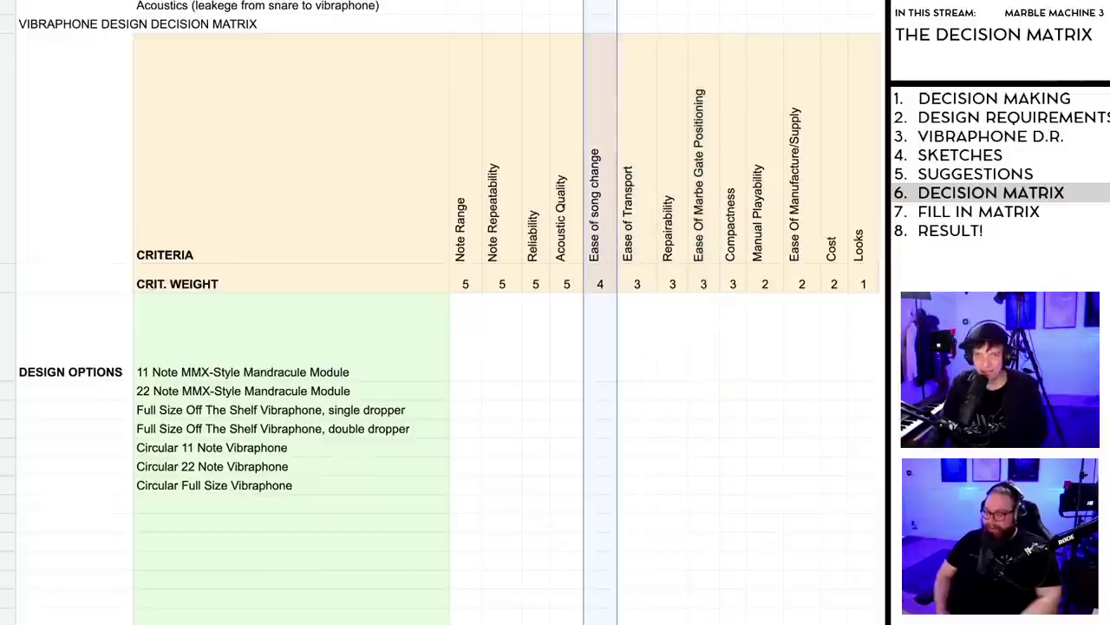
pyautogui.click(567, 2)
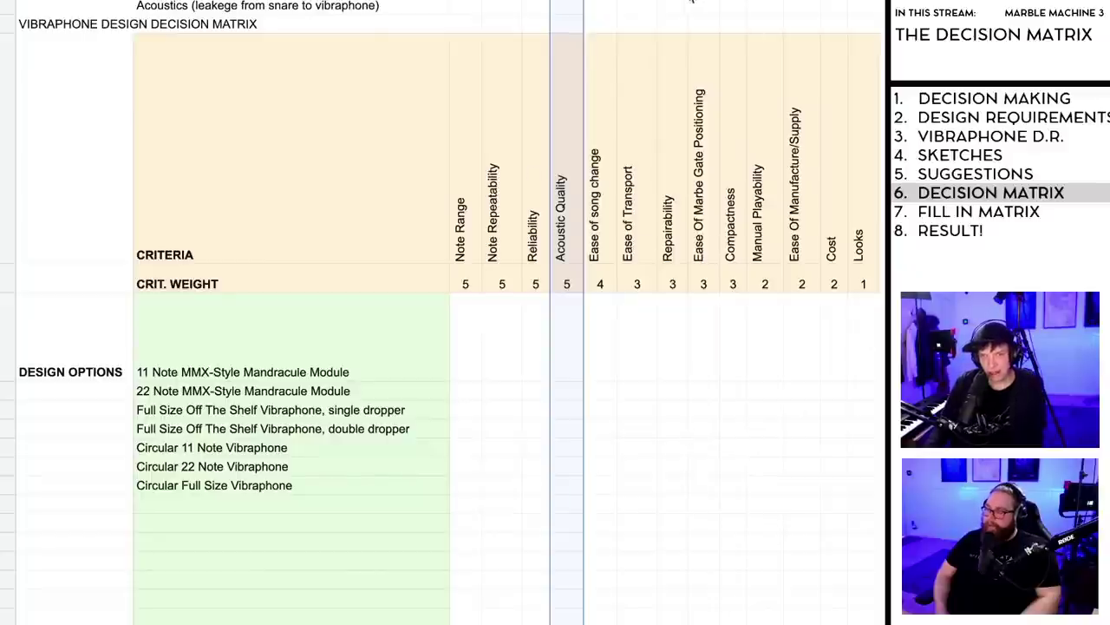
pyautogui.moveTo(652, 1); pyautogui.dragTo(644, 2)
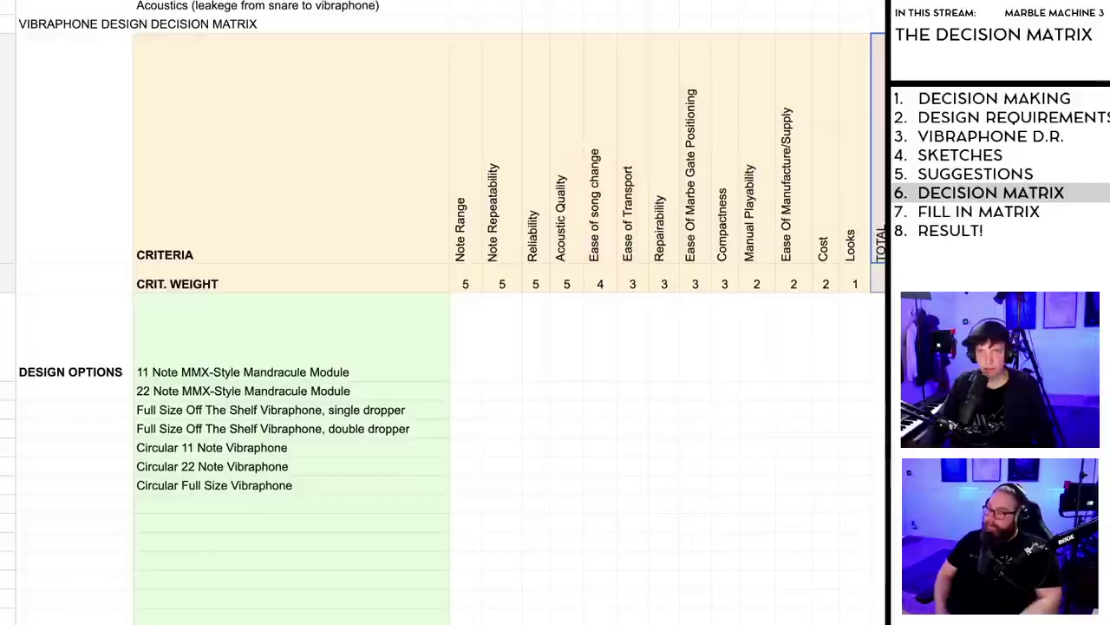
# Step: Reset the fill colour of the TOTAL header and the weight cell below it, and return the header text to horizontal
pyautogui.click(611, 1)
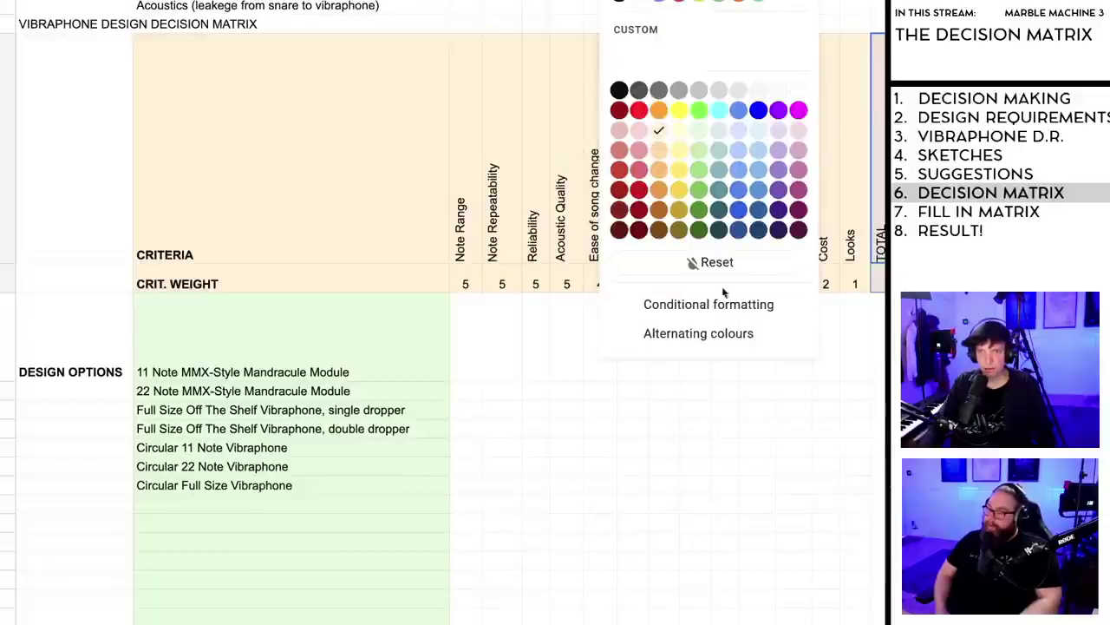
pyautogui.click(717, 262)
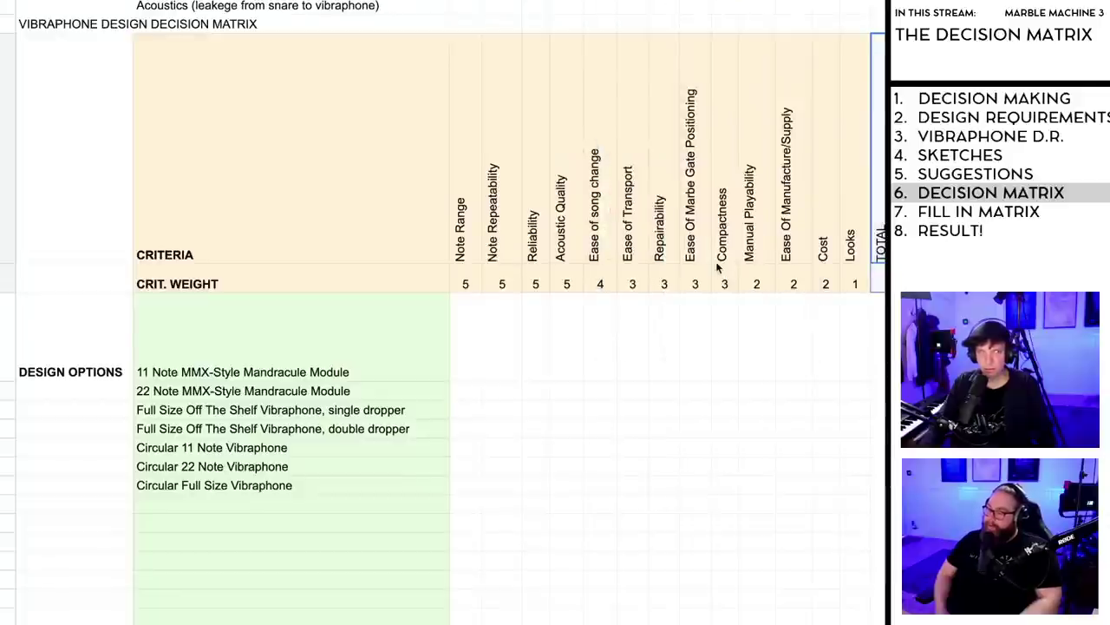
pyautogui.click(859, 357)
pyautogui.click(879, 217)
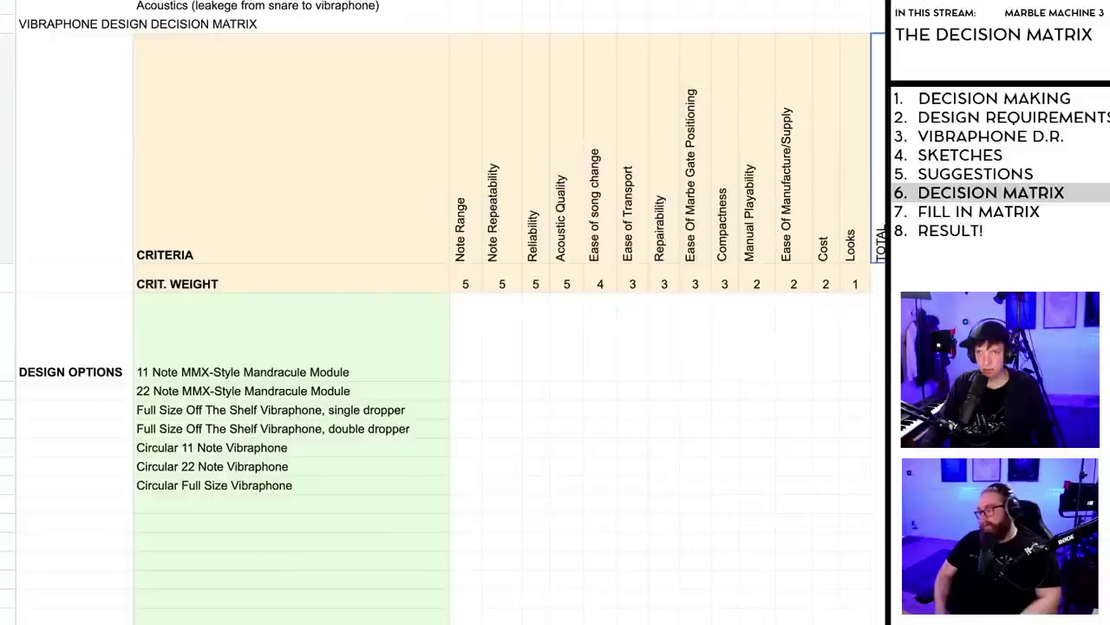
pyautogui.hotkey('ctrl', 'z')
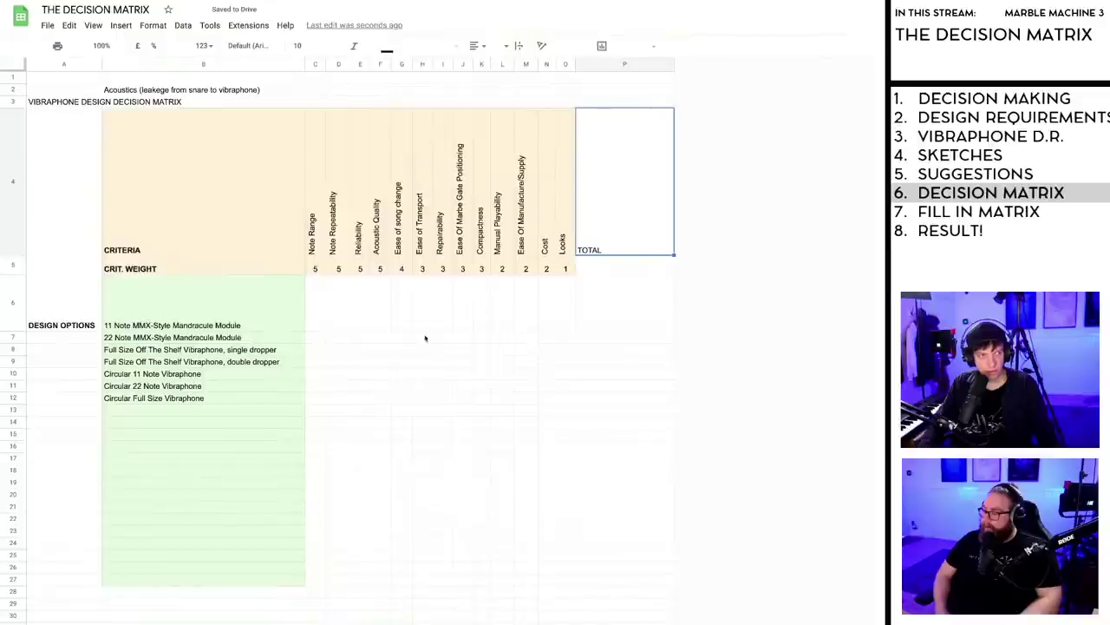
# Step: Make the TOTAL header in cell P4 bold
pyautogui.click(651, 285)
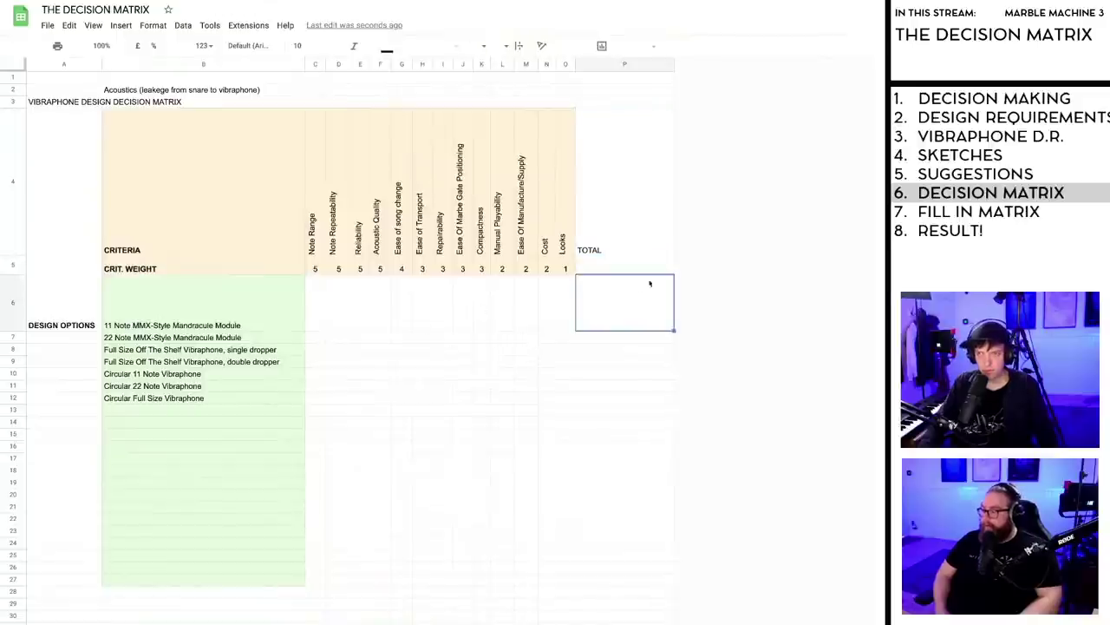
pyautogui.click(627, 246)
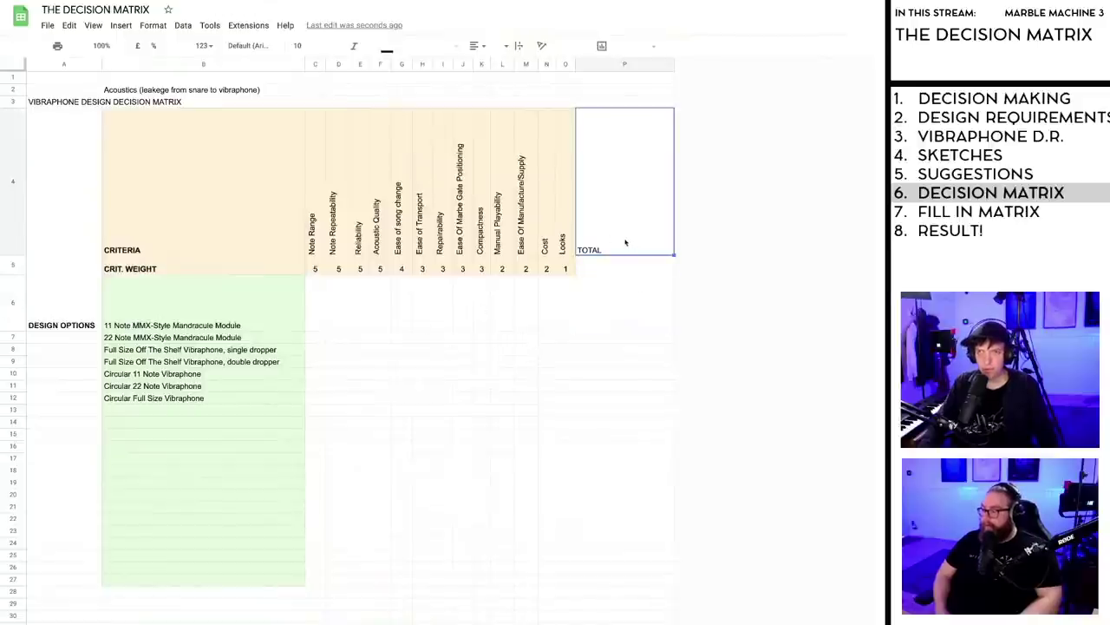
pyautogui.click(335, 49)
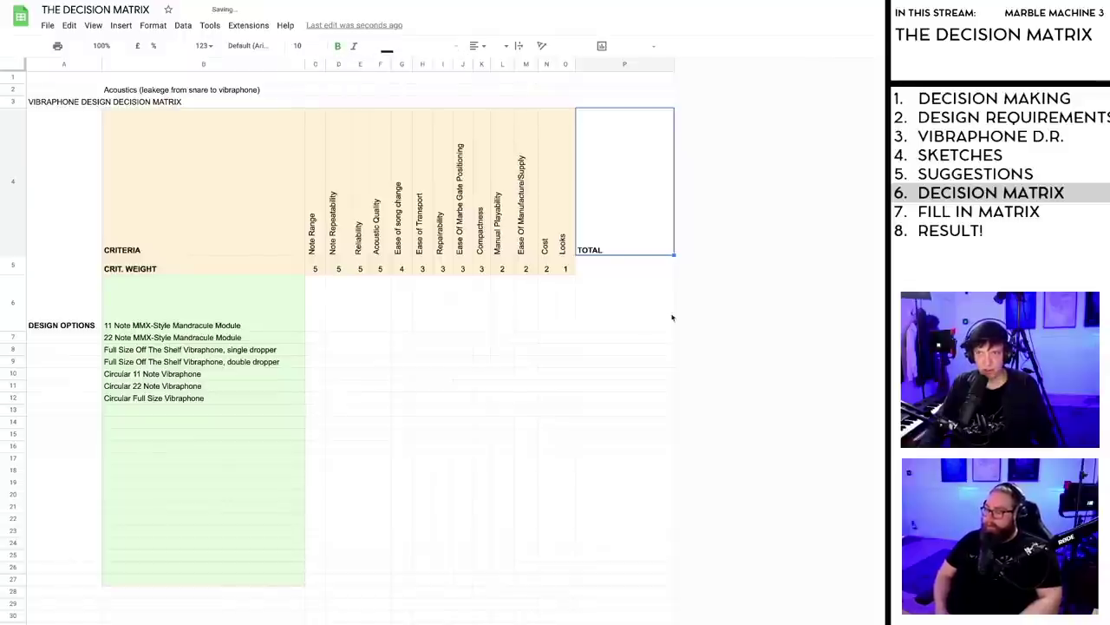
# Step: Set the font size of the TOTAL header text in P4 to 36
pyautogui.click(664, 304)
pyautogui.click(610, 249)
pyautogui.doubleClick(610, 248)
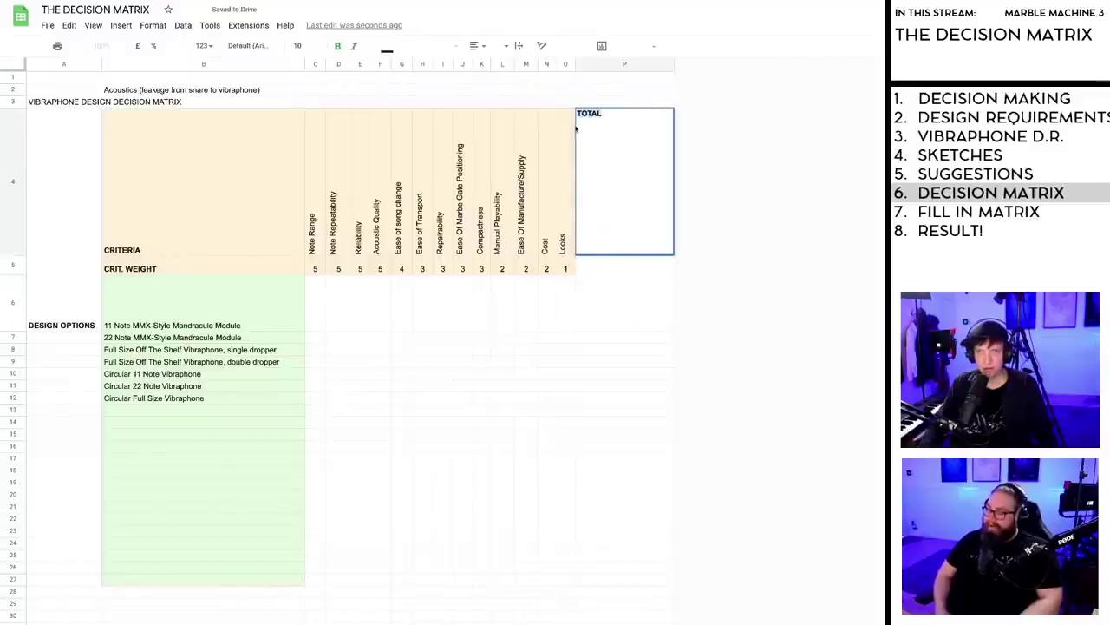
pyautogui.click(316, 47)
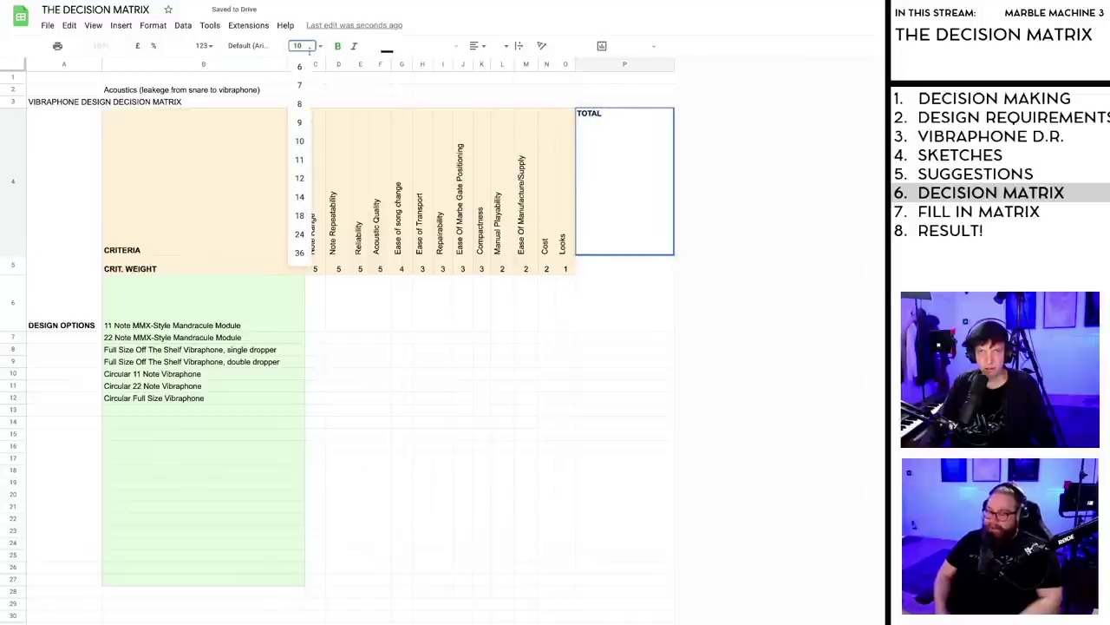
pyautogui.click(300, 246)
pyautogui.doubleClick(589, 123)
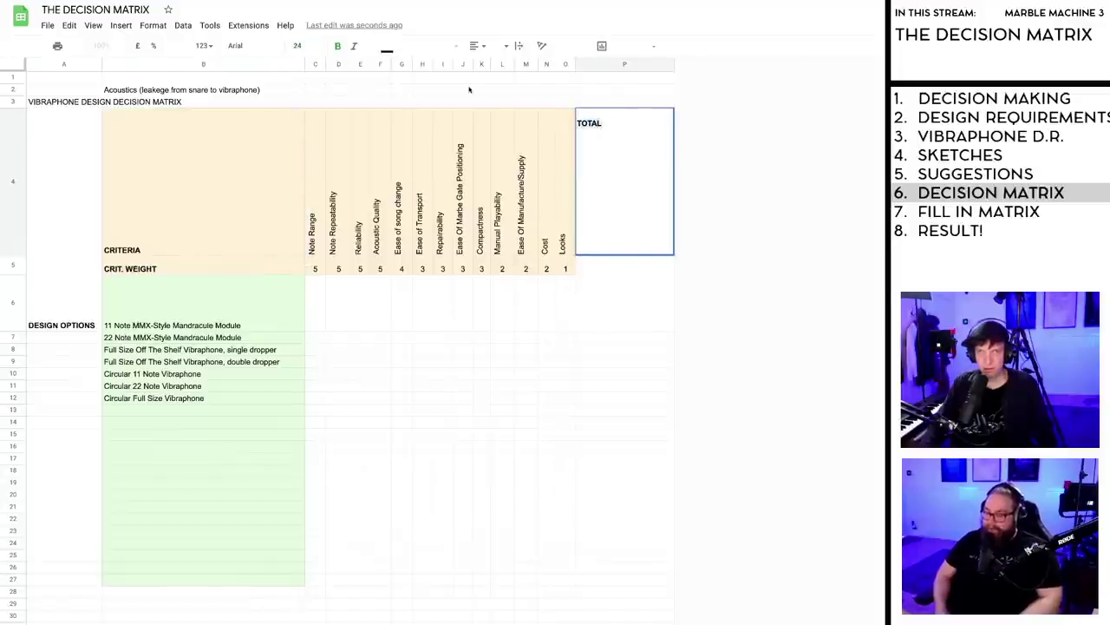
pyautogui.click(299, 46)
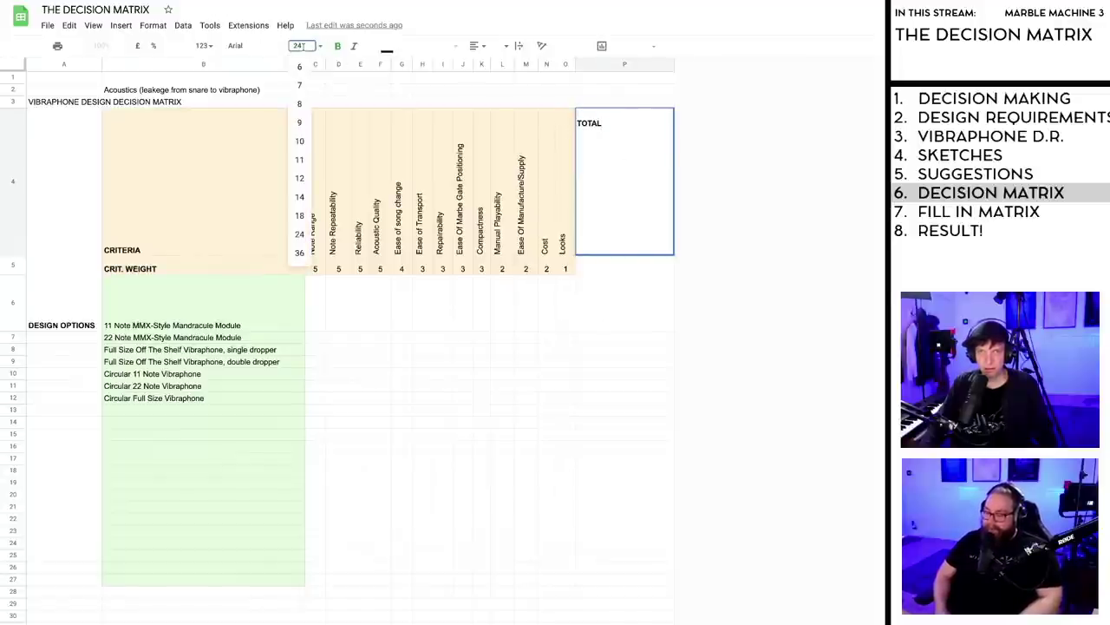
pyautogui.click(299, 252)
pyautogui.click(611, 350)
# Step: Review the design options in column B one by one, from the 11 Note Mandracule Module to the double-dropper off-the-shelf vibraphone
pyautogui.press('Down')
pyautogui.press('Down')
pyautogui.press('Down')
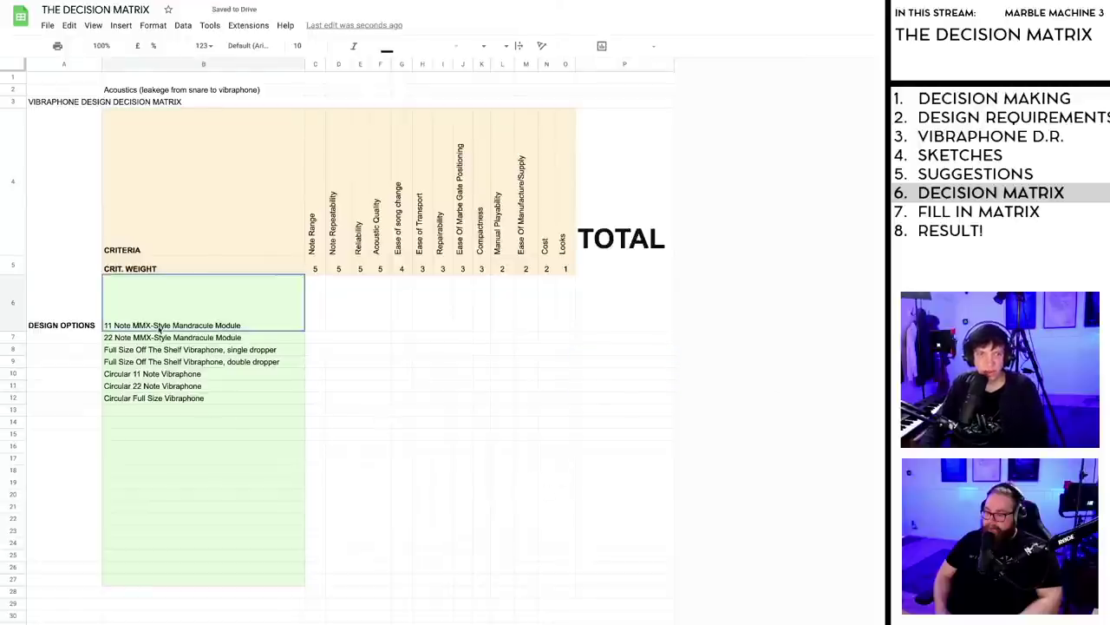
pyautogui.click(204, 299)
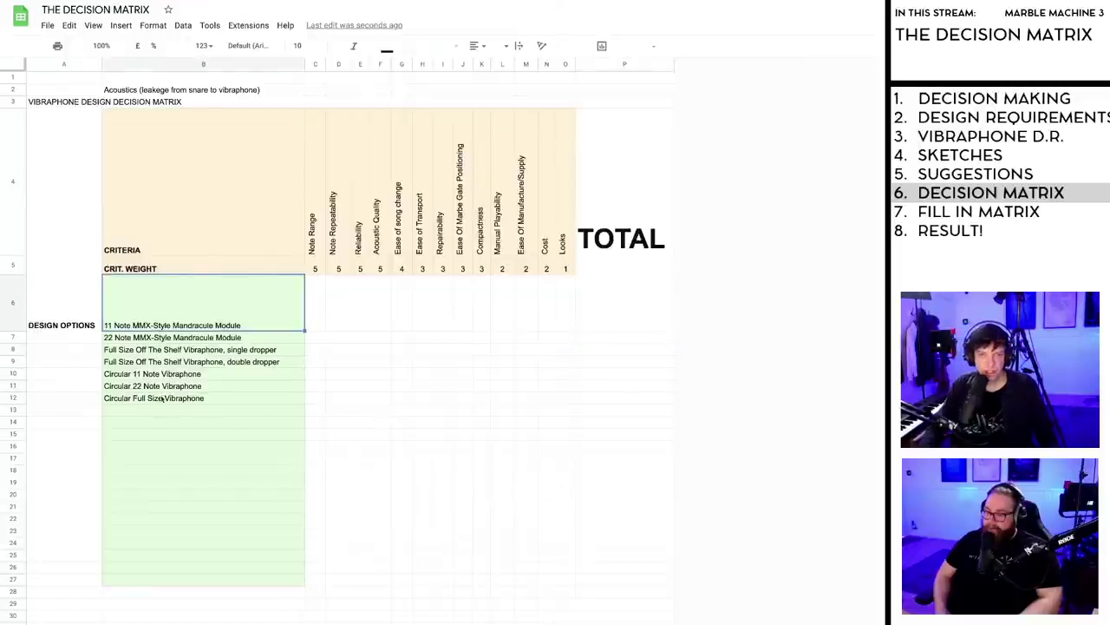
pyautogui.keyDown('shift'); pyautogui.click(167, 400); pyautogui.keyUp('shift')
pyautogui.click(188, 435)
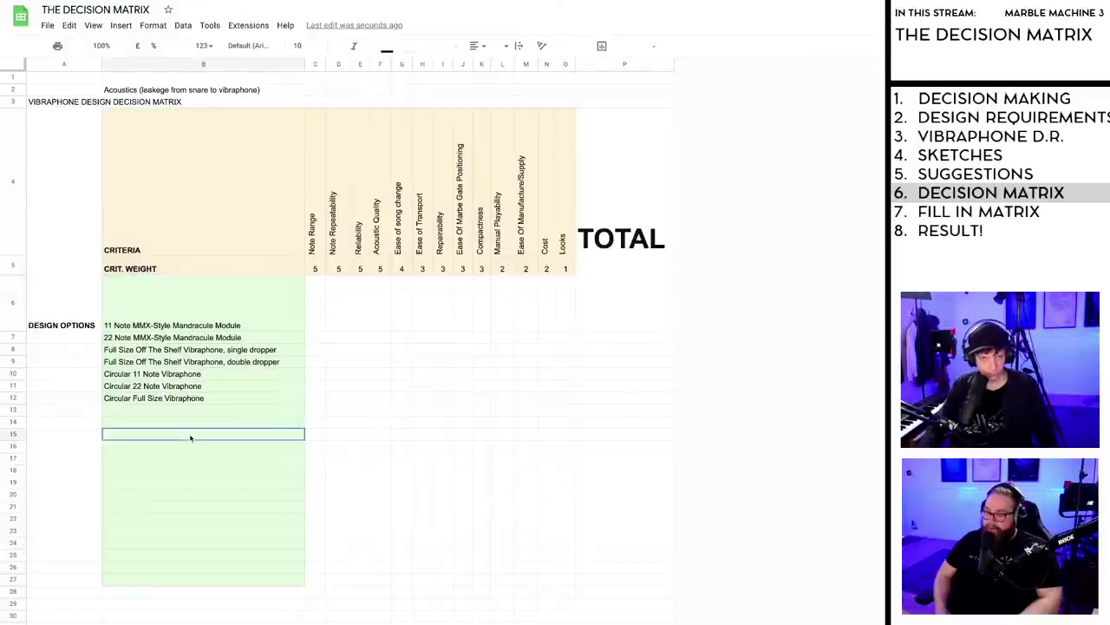
pyautogui.click(165, 327)
pyautogui.click(160, 340)
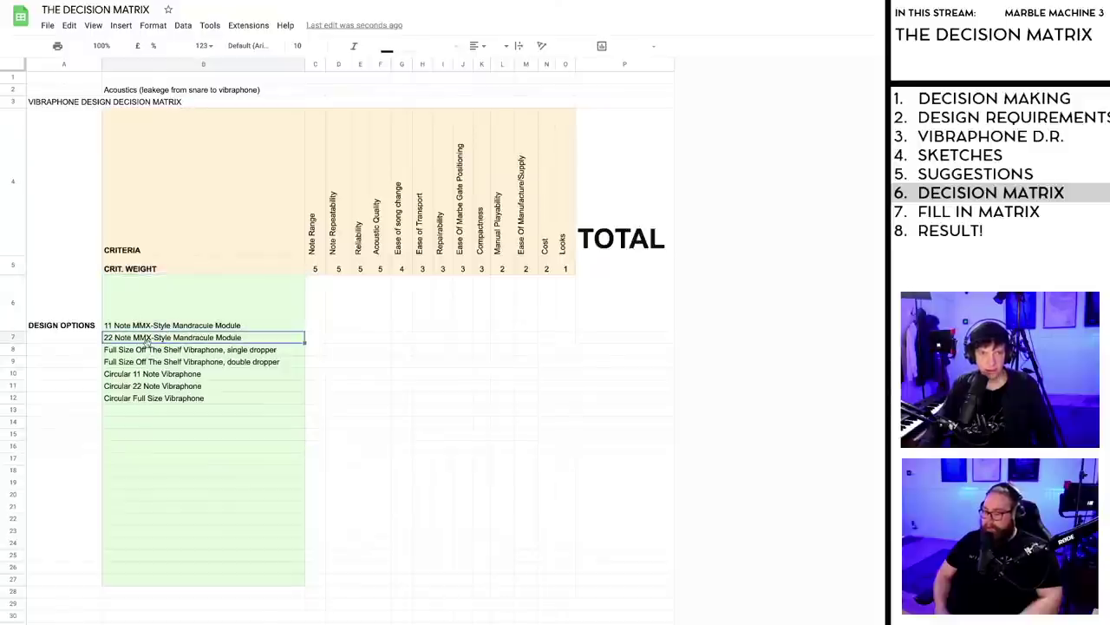
pyautogui.click(150, 351)
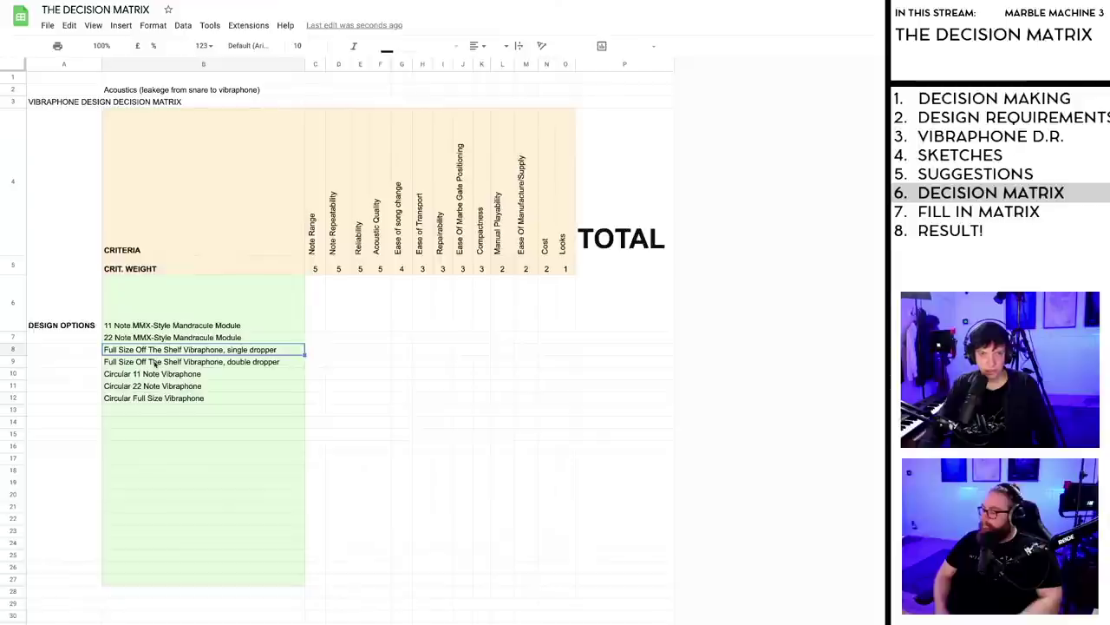
pyautogui.click(157, 364)
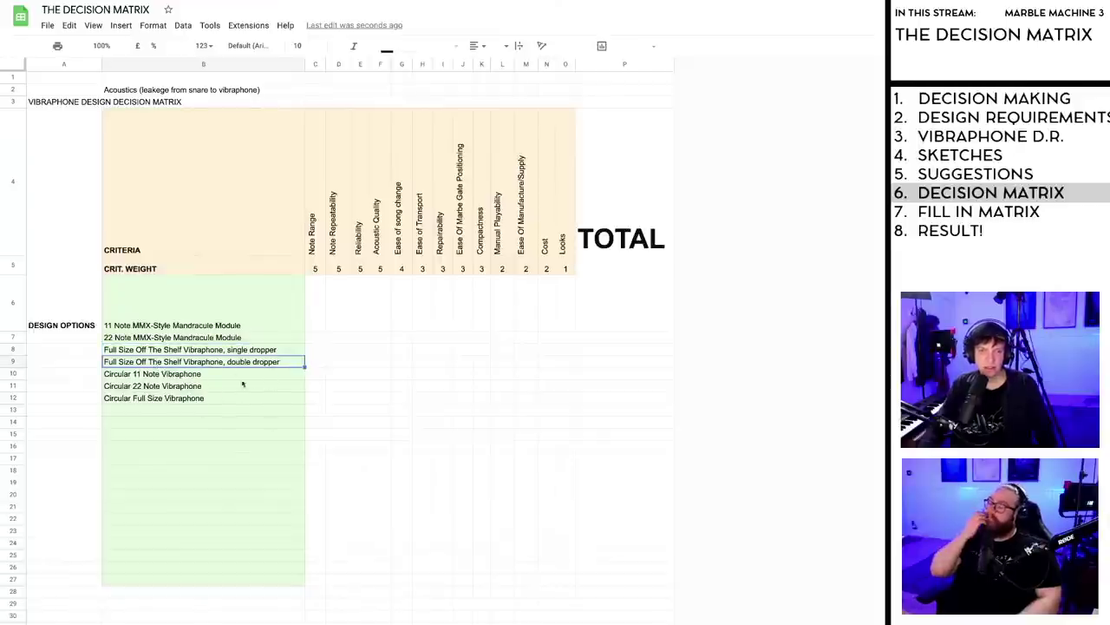
# Step: Extend the last design option in B12 to read "Circular Full Size Vibraphone, Double Dropper"
pyautogui.click(208, 398)
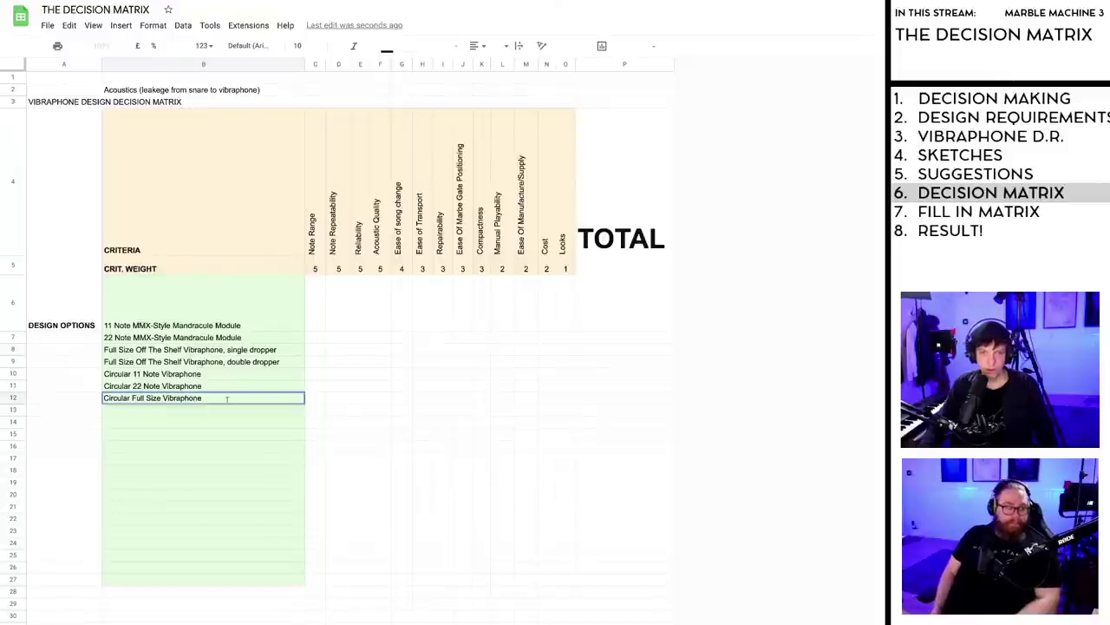
pyautogui.write(', ')
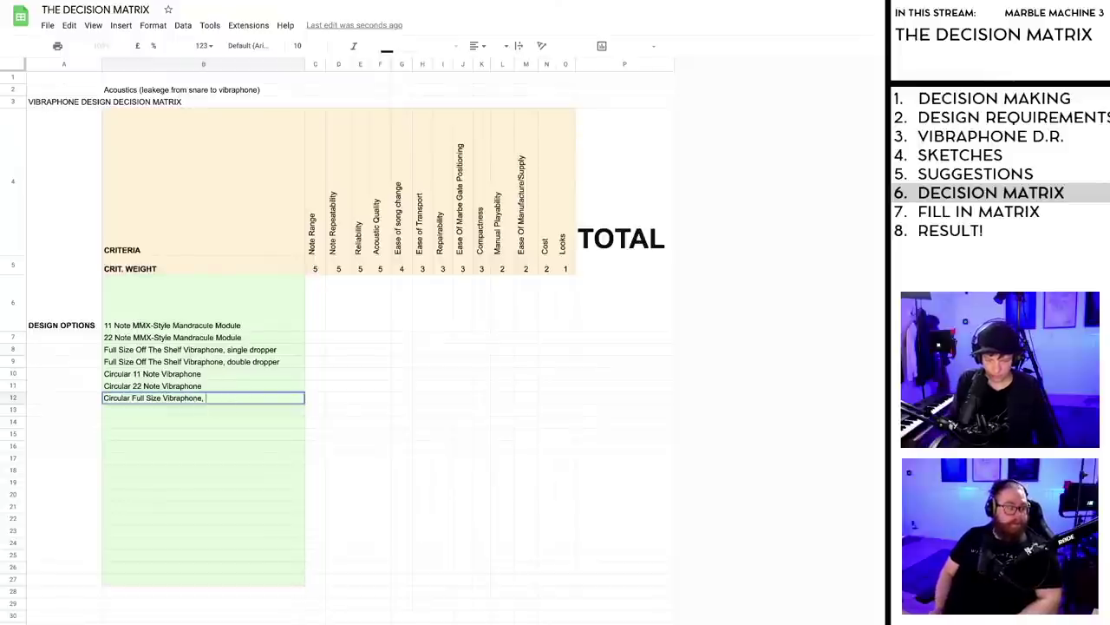
pyautogui.write('Double Dropp')
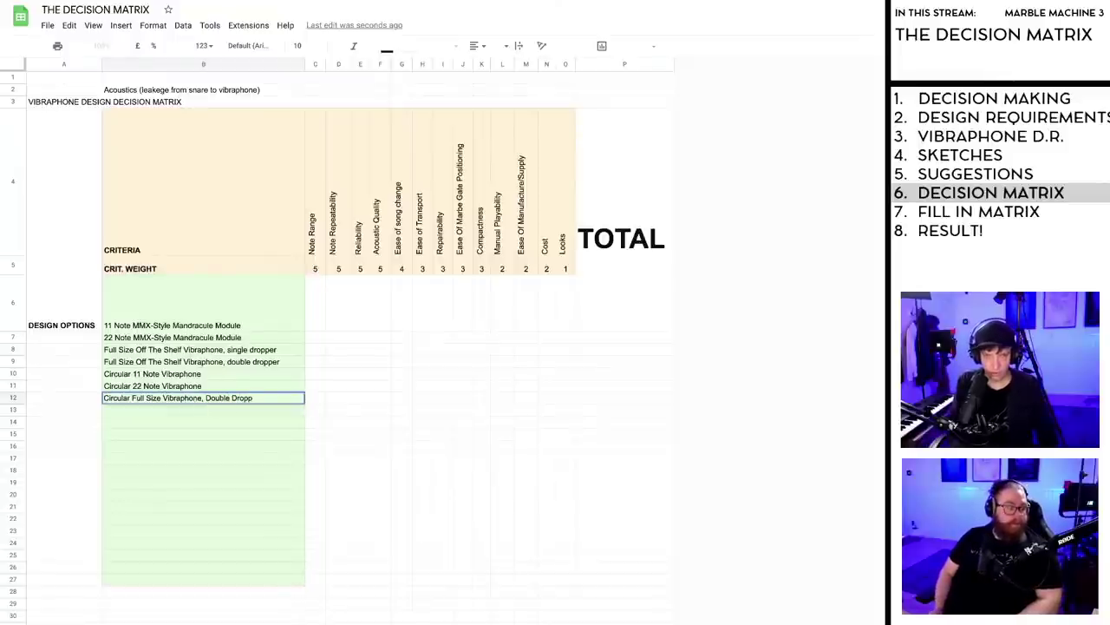
pyautogui.write('er')
pyautogui.press('Return')
# Step: Append ", Double" to the Circular 22 Note Vibraphone and Circular 11 Note Vibraphone options
pyautogui.click(169, 387)
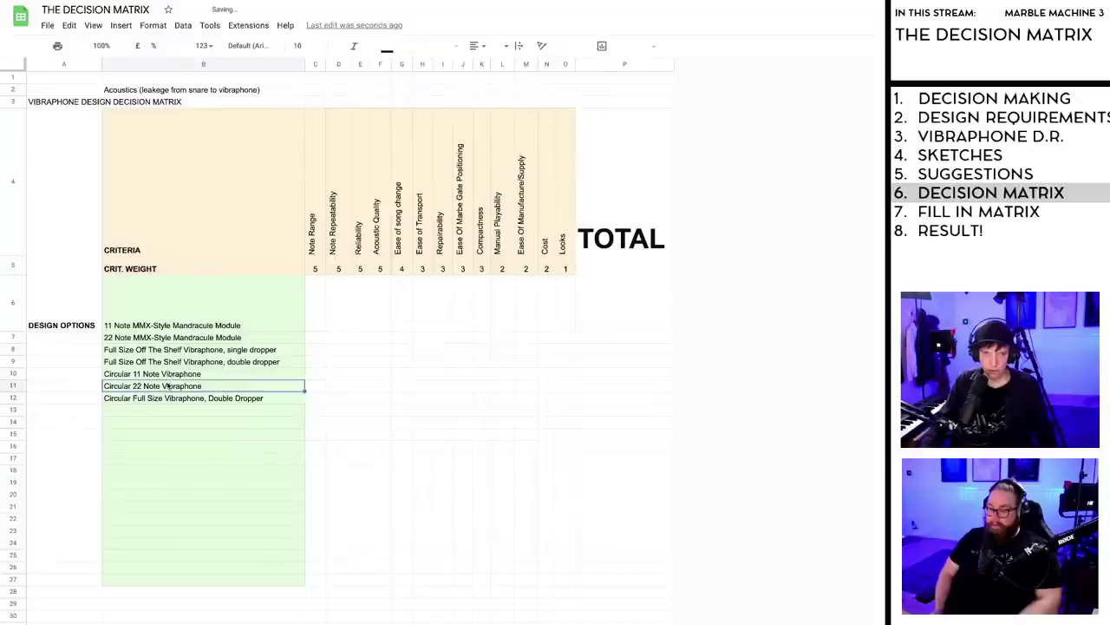
pyautogui.doubleClick(211, 388)
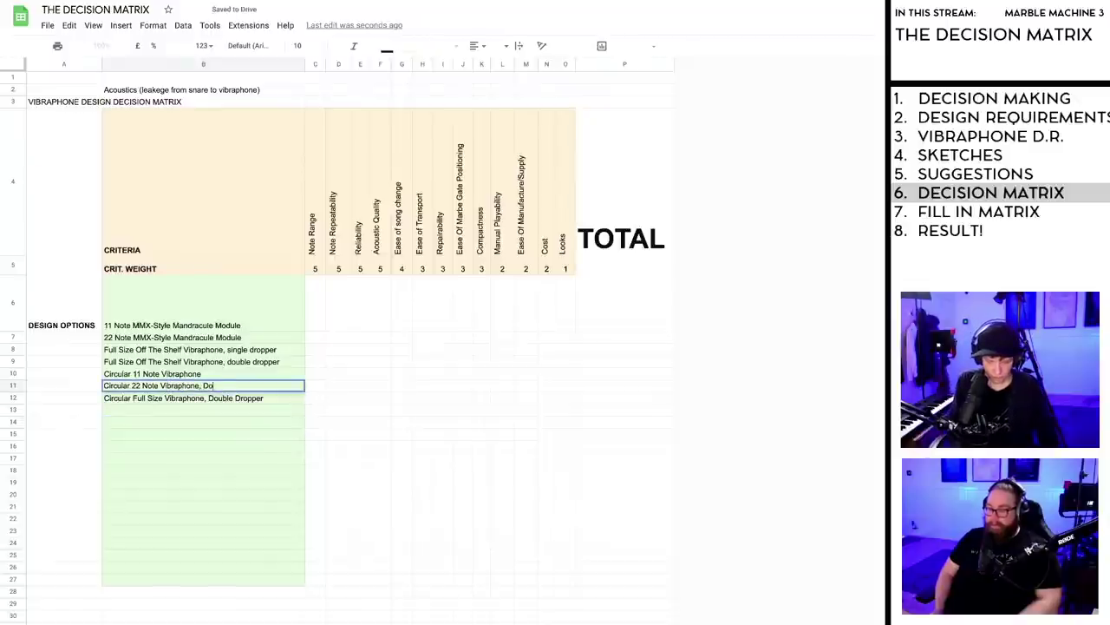
pyautogui.write('uble')
pyautogui.click(201, 374)
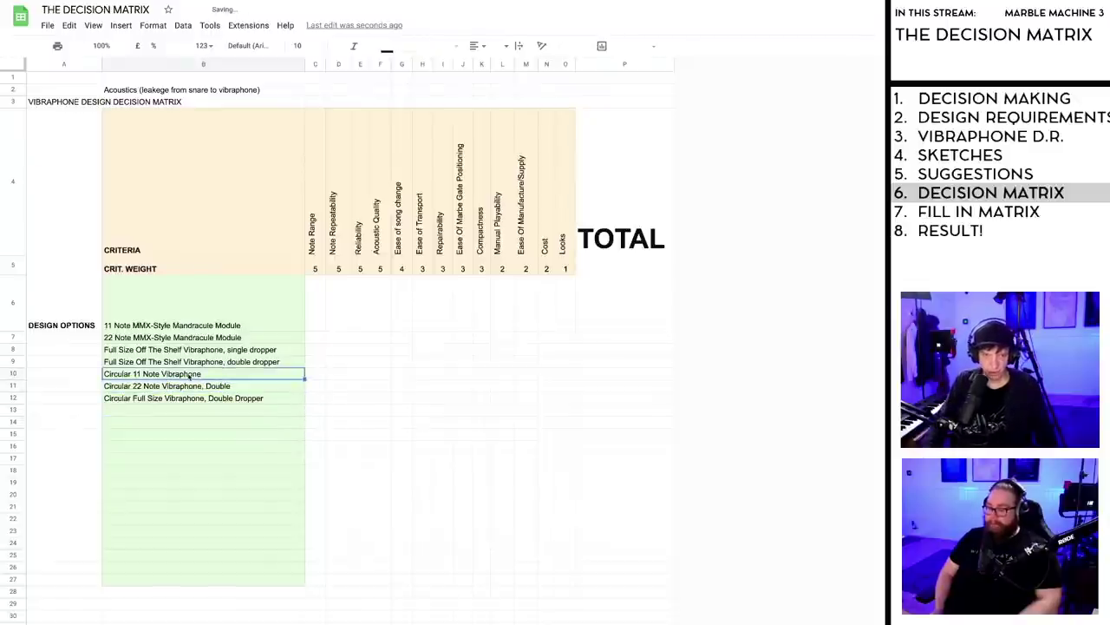
pyautogui.doubleClick(190, 375)
pyautogui.write('Double')
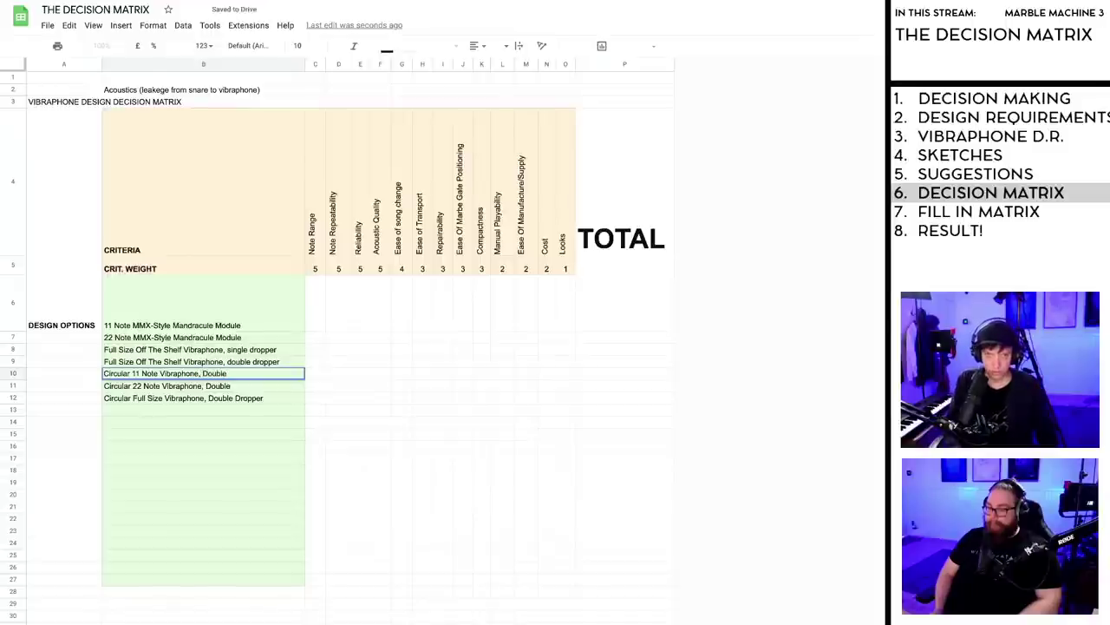
pyautogui.press('Return')
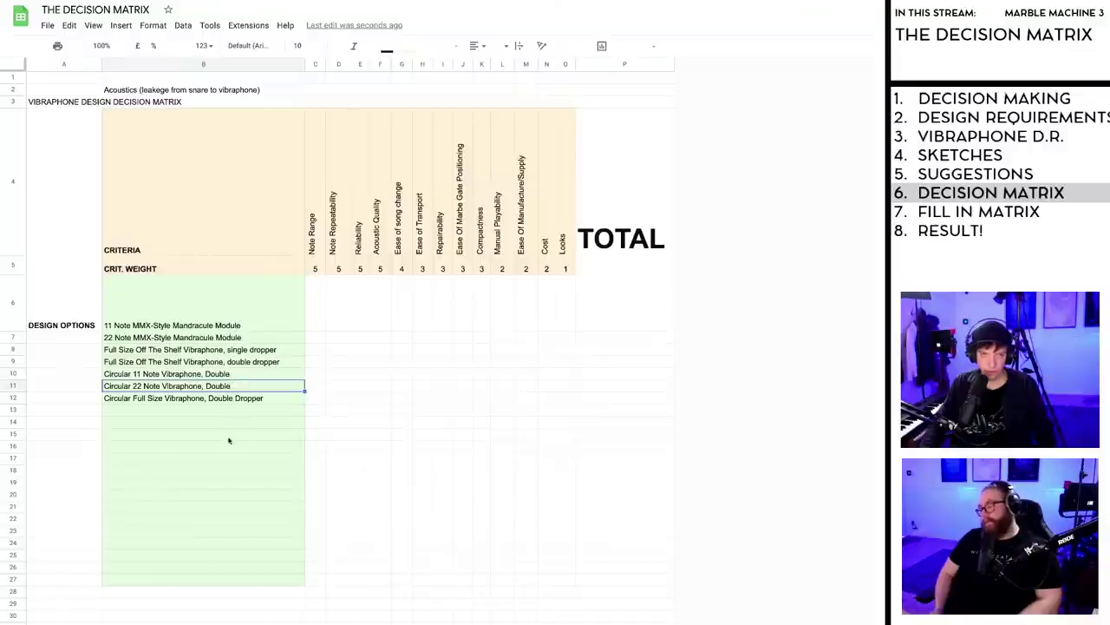
# Step: Reset the fill colour of the empty cells B13:B27 and reduce row 6 to about one text line in height
pyautogui.click(163, 412)
pyautogui.keyDown('shift'); pyautogui.click(241, 578); pyautogui.keyUp('shift')
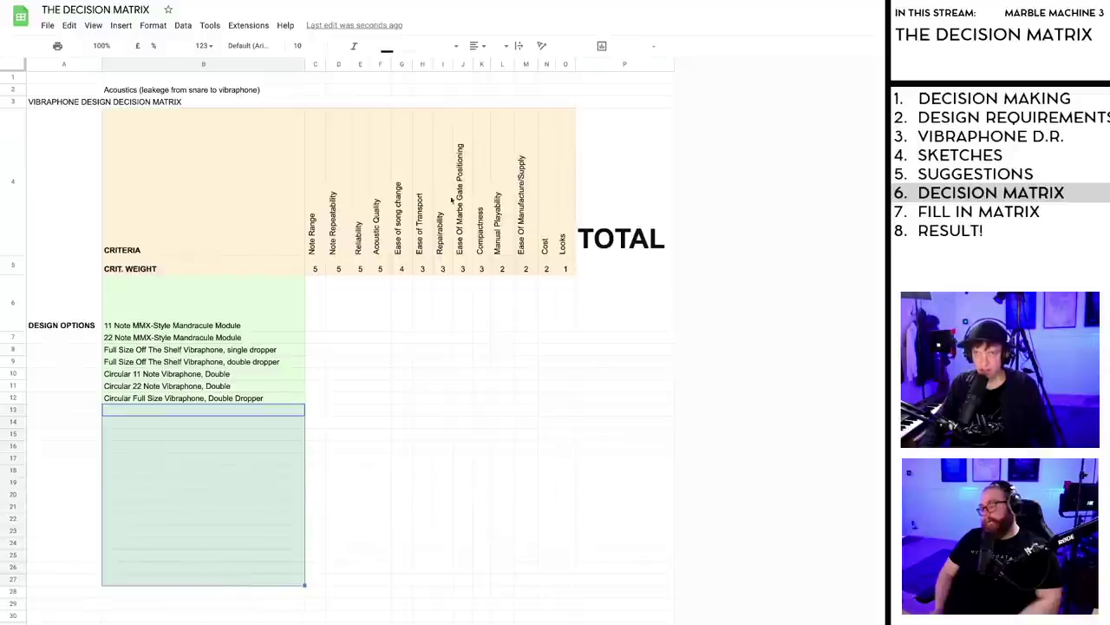
pyautogui.click(408, 48)
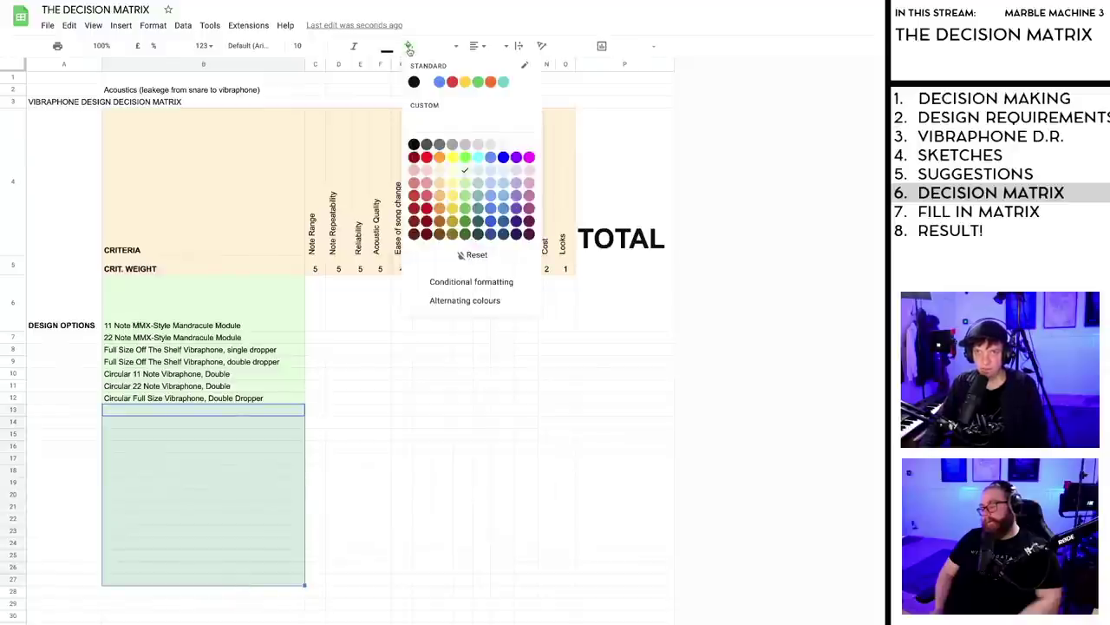
pyautogui.click(476, 255)
pyautogui.click(380, 409)
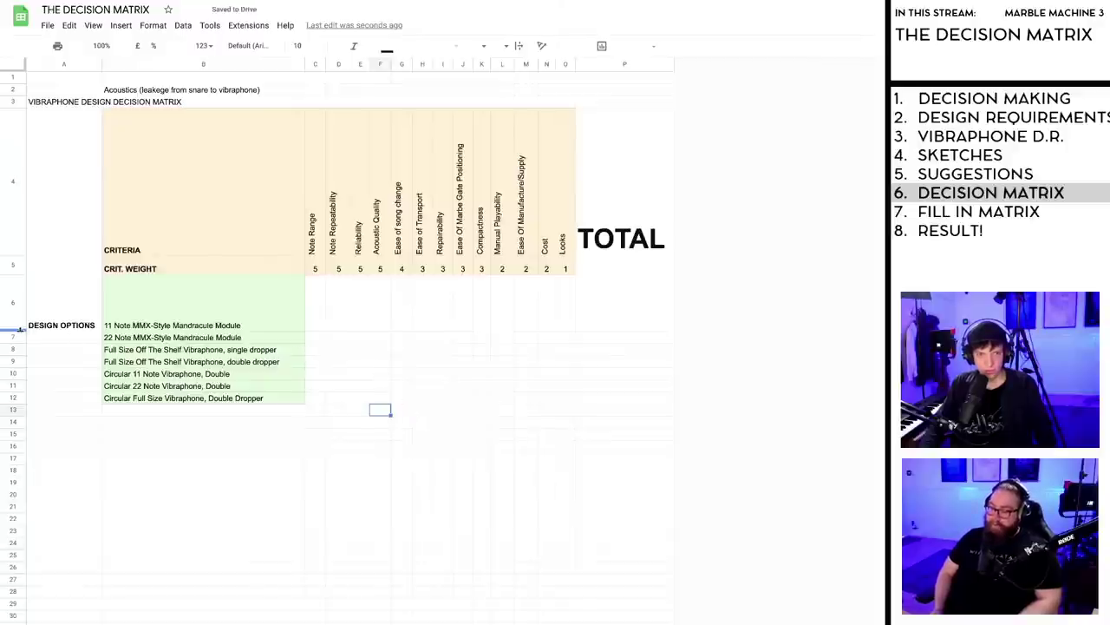
pyautogui.moveTo(19, 330); pyautogui.dragTo(19, 291)
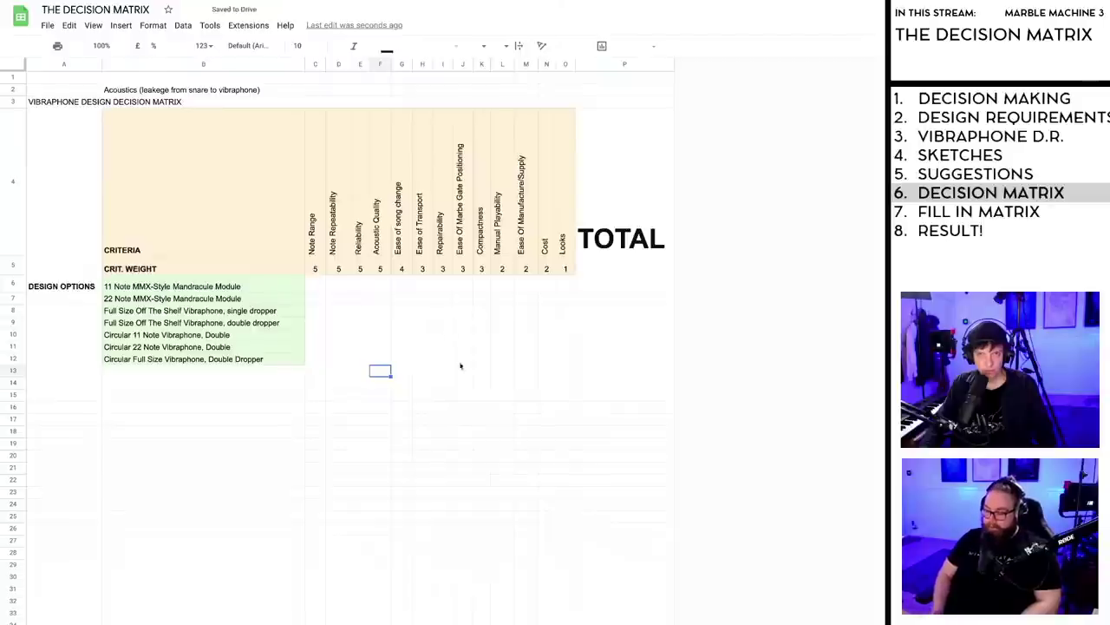
pyautogui.click(486, 445)
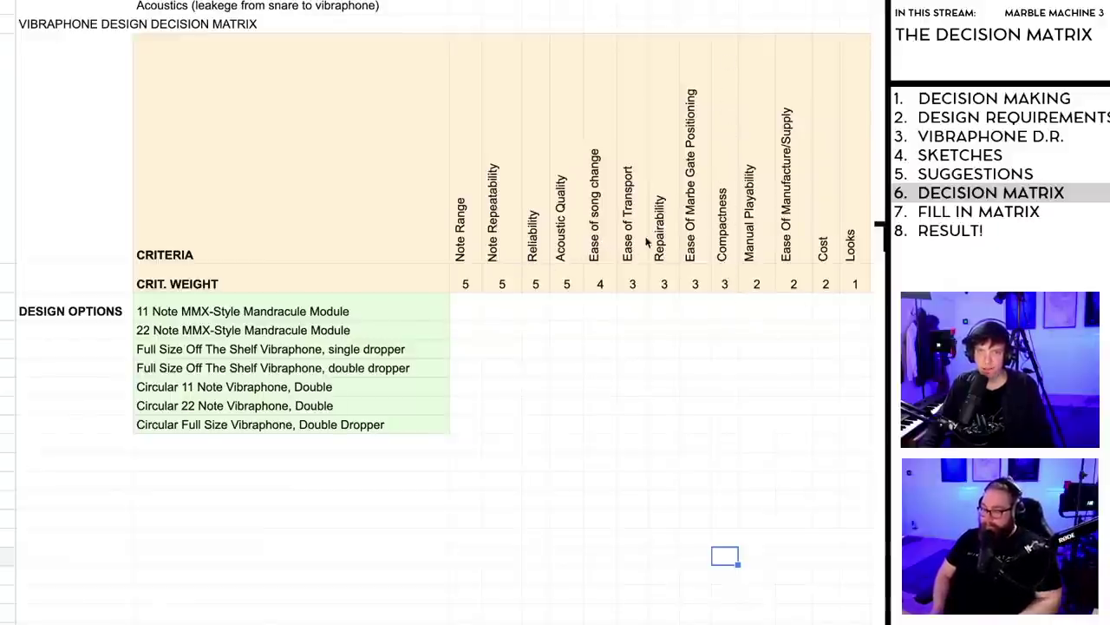
# Step: Replace the Compactness criterion header with "Ease of Design in rgeards to space requirements and footprint"
pyautogui.click(726, 247)
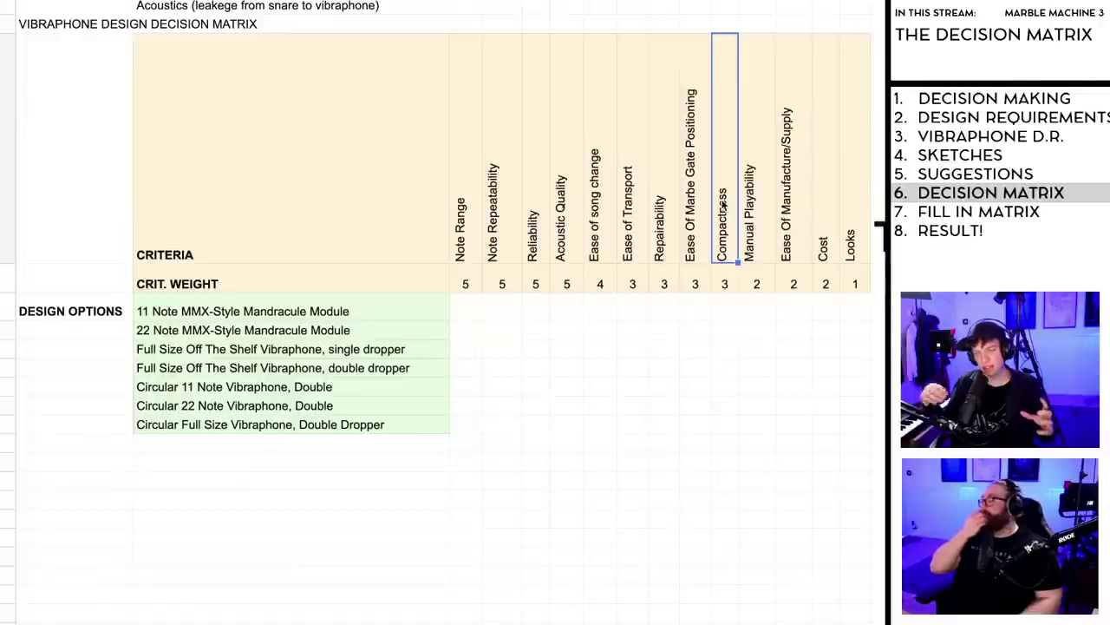
pyautogui.doubleClick(725, 205)
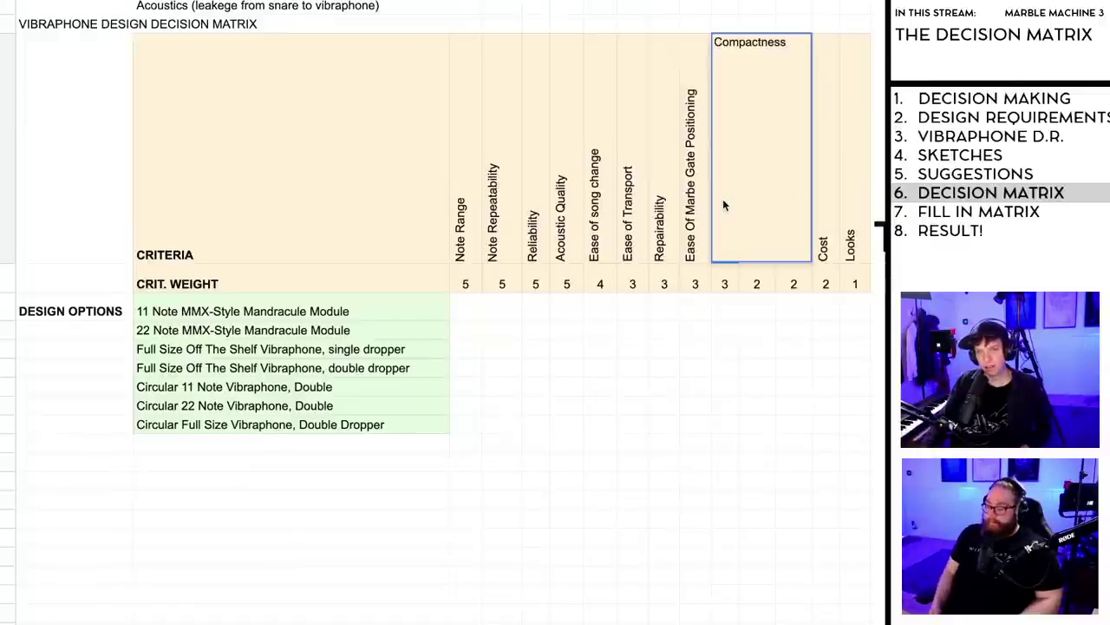
pyautogui.moveTo(790, 43); pyautogui.dragTo(704, 47)
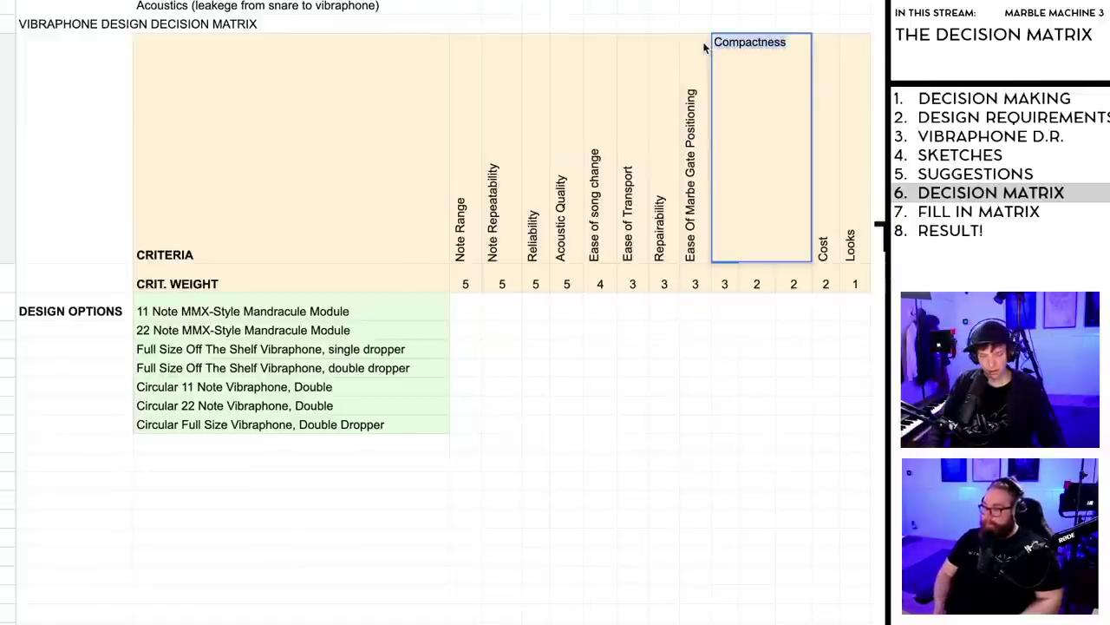
pyautogui.write('Ease o')
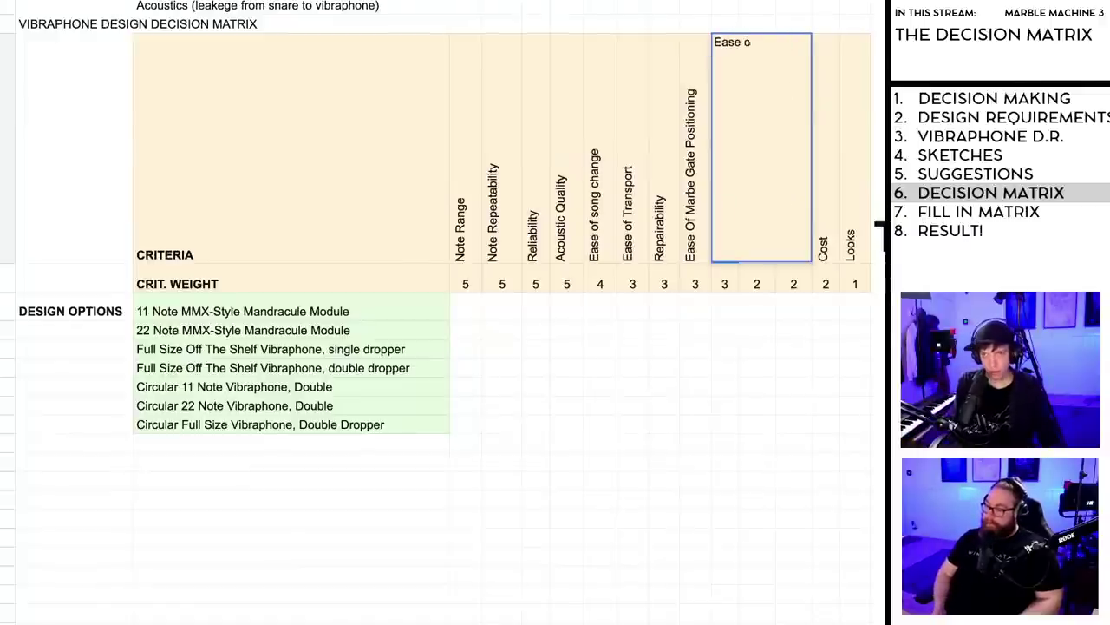
pyautogui.write('f ')
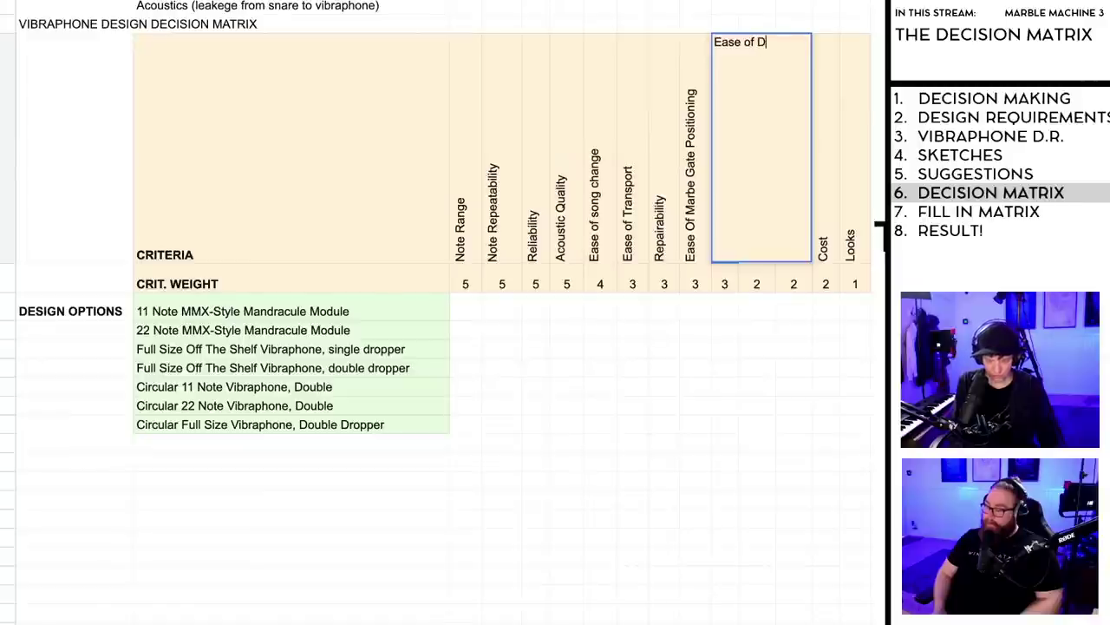
pyautogui.write('Design in')
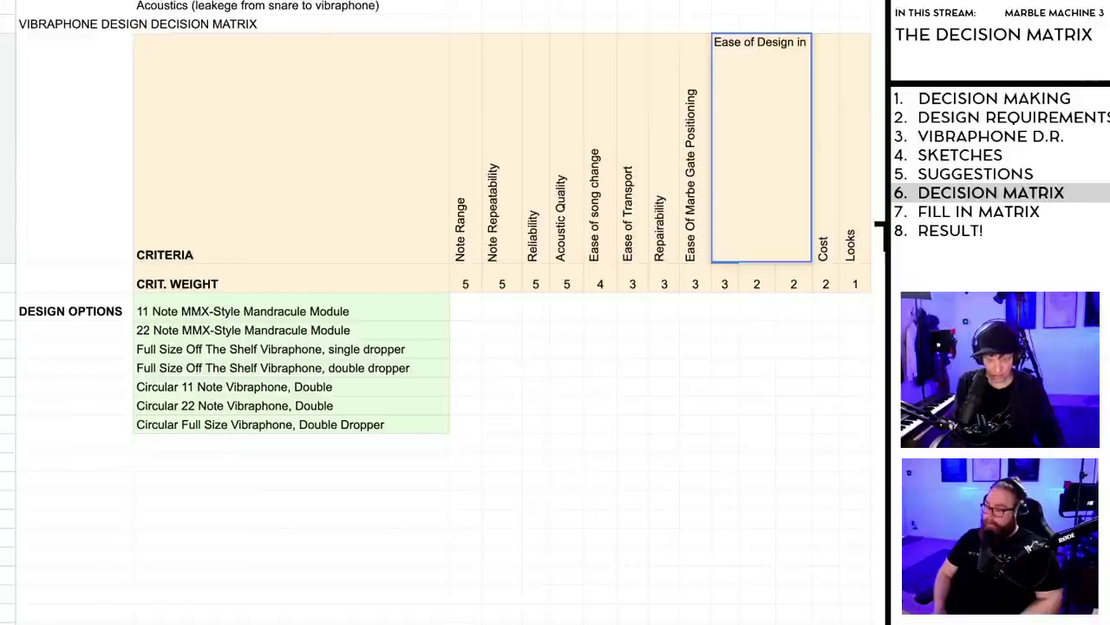
pyautogui.write(' rgeards to')
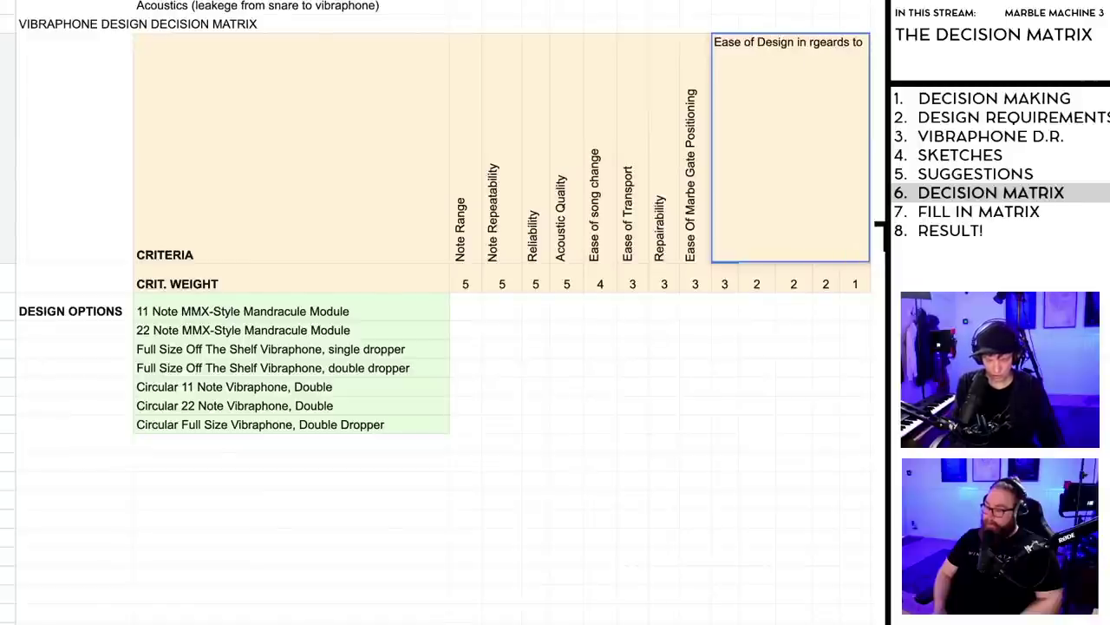
pyautogui.write(' spa')
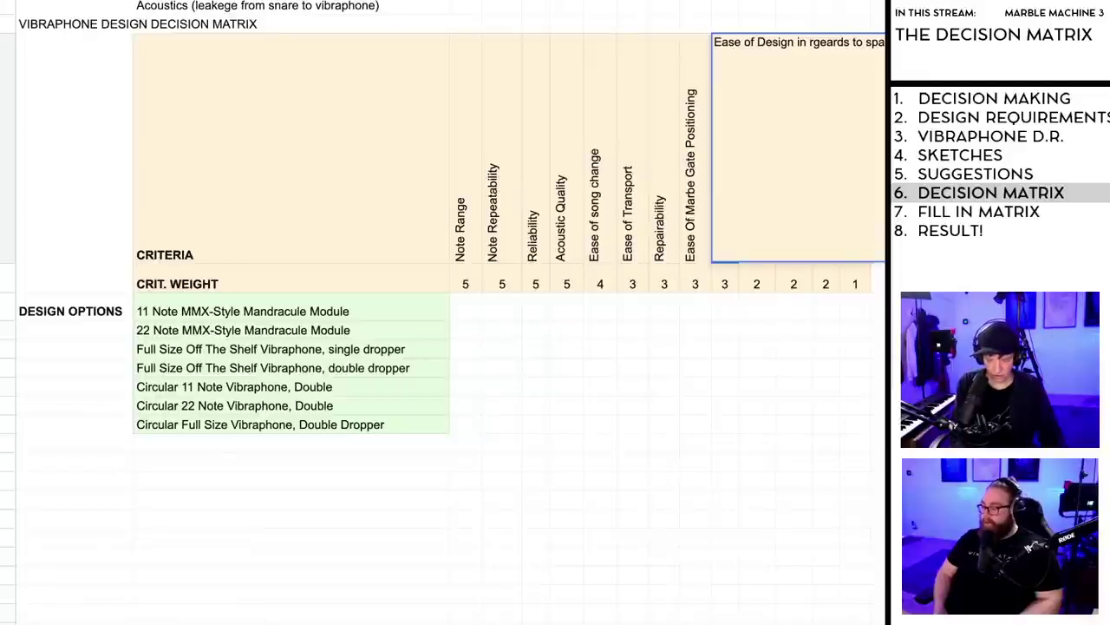
pyautogui.press('Return')
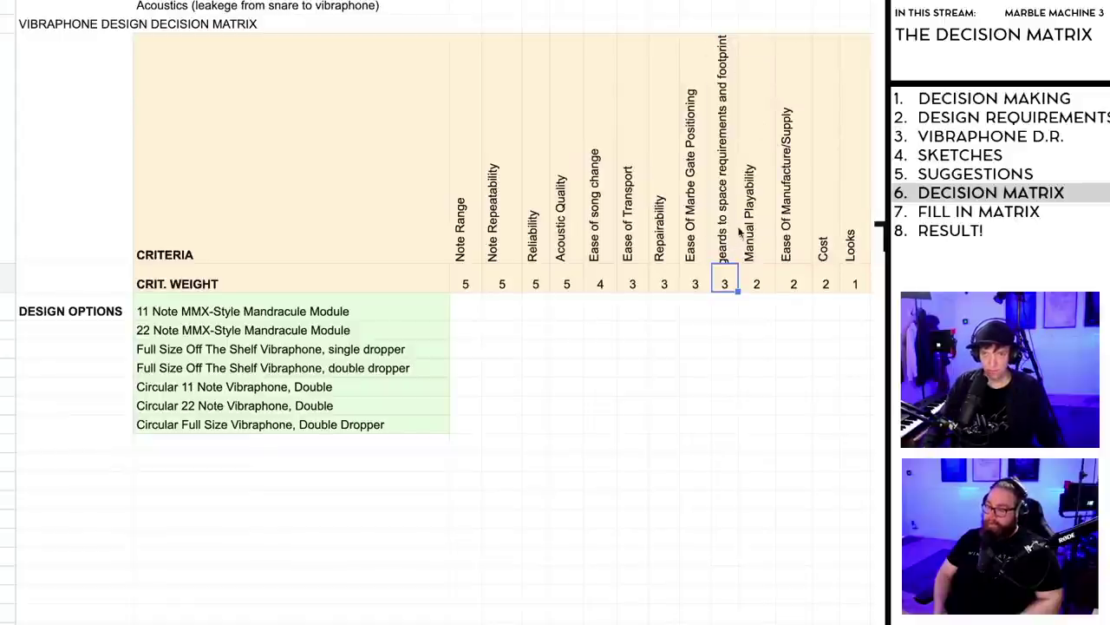
# Step: Shorten the new criterion header to "Ease of Design in rgeards to space requirements" and make row 4 taller to fit it
pyautogui.click(731, 201)
pyautogui.press('Return')
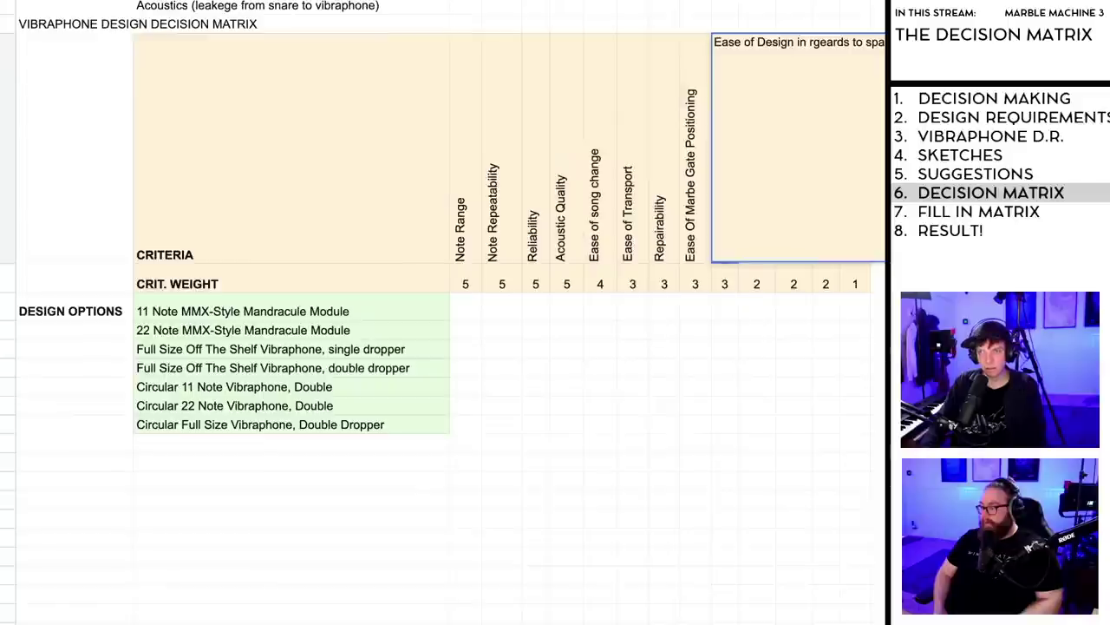
pyautogui.click(661, 503)
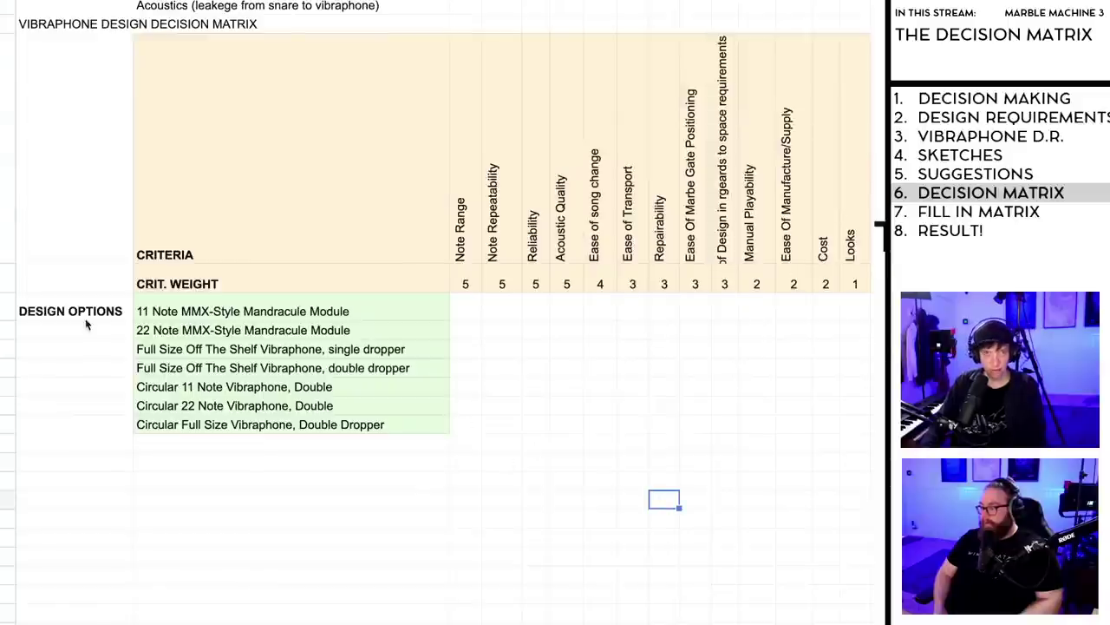
pyautogui.moveTo(3, 258); pyautogui.dragTo(2, 305)
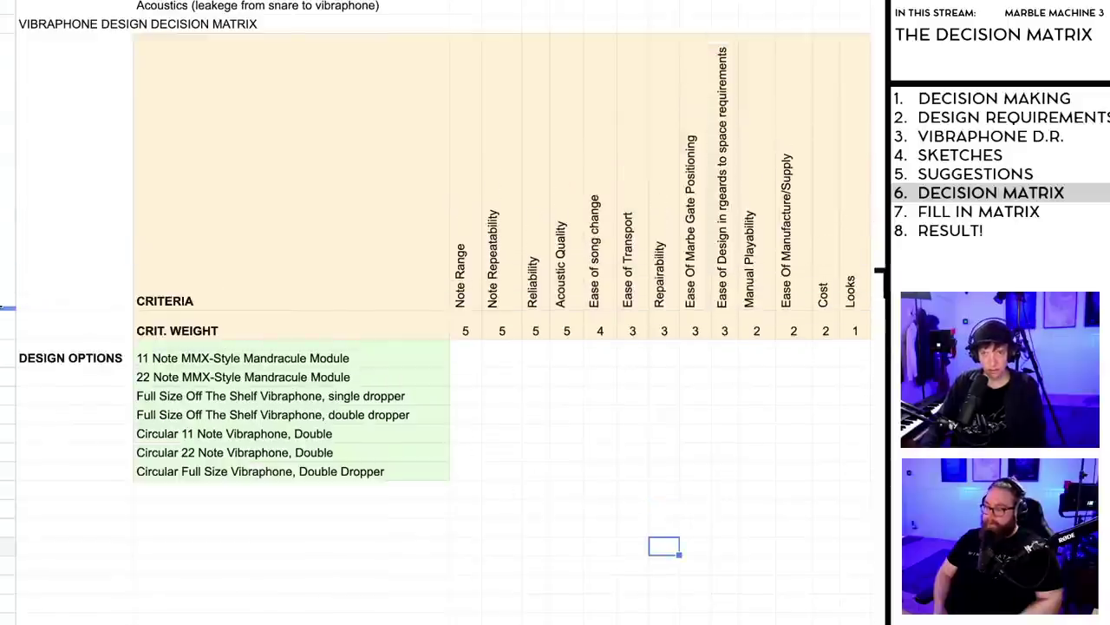
# Step: Fill the CRIT. WEIGHT row, from its label through the Looks column, with light red
pyautogui.click(606, 458)
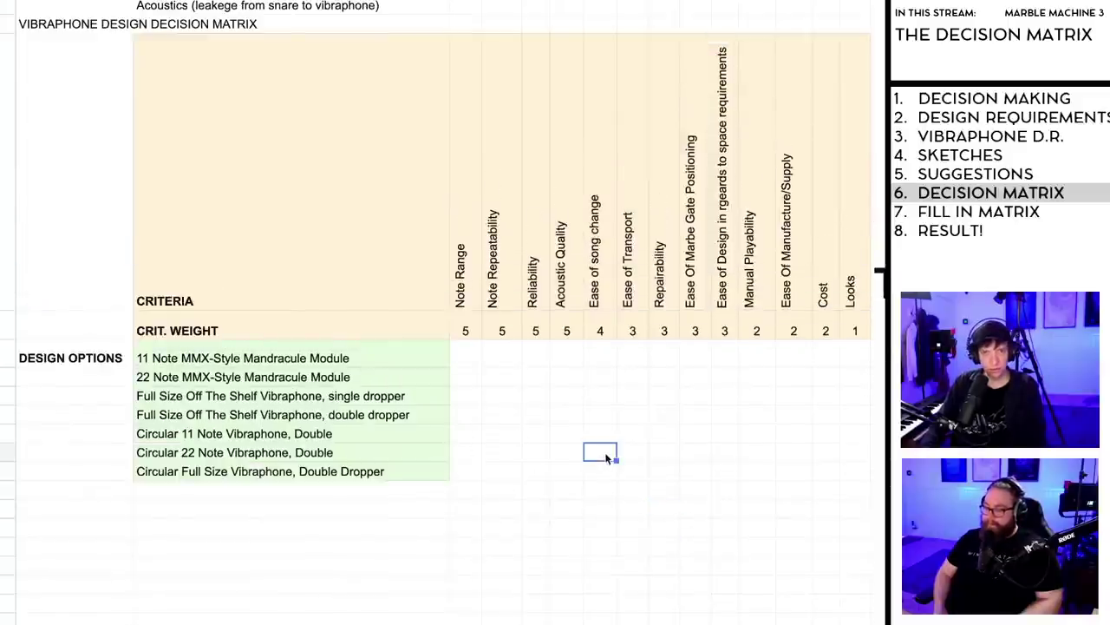
pyautogui.click(269, 327)
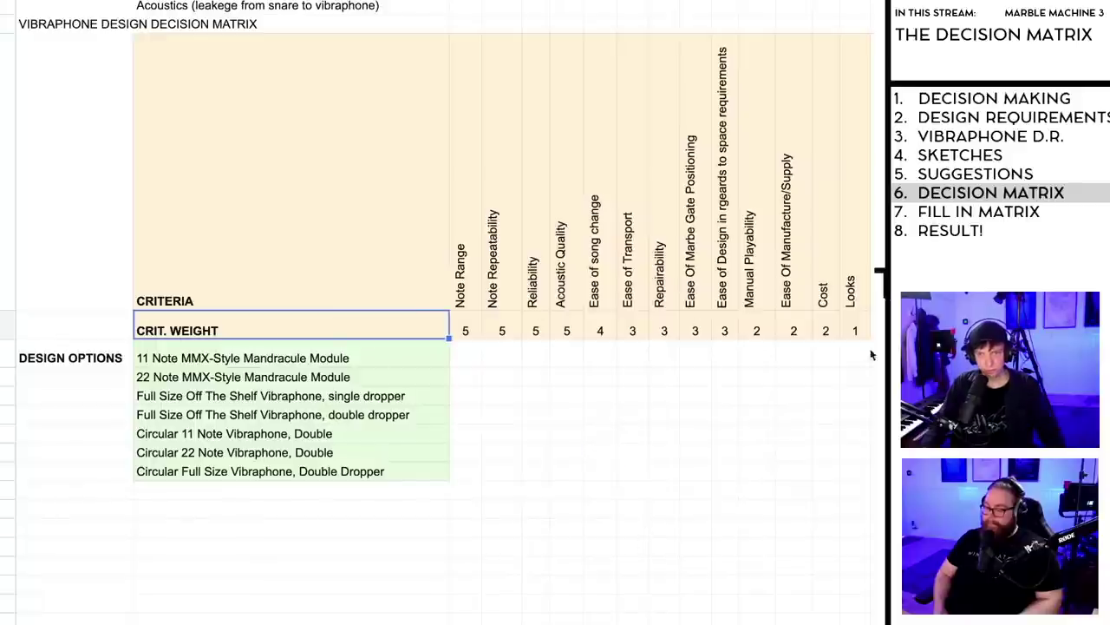
pyautogui.keyDown('shift'); pyautogui.click(854, 328); pyautogui.keyUp('shift')
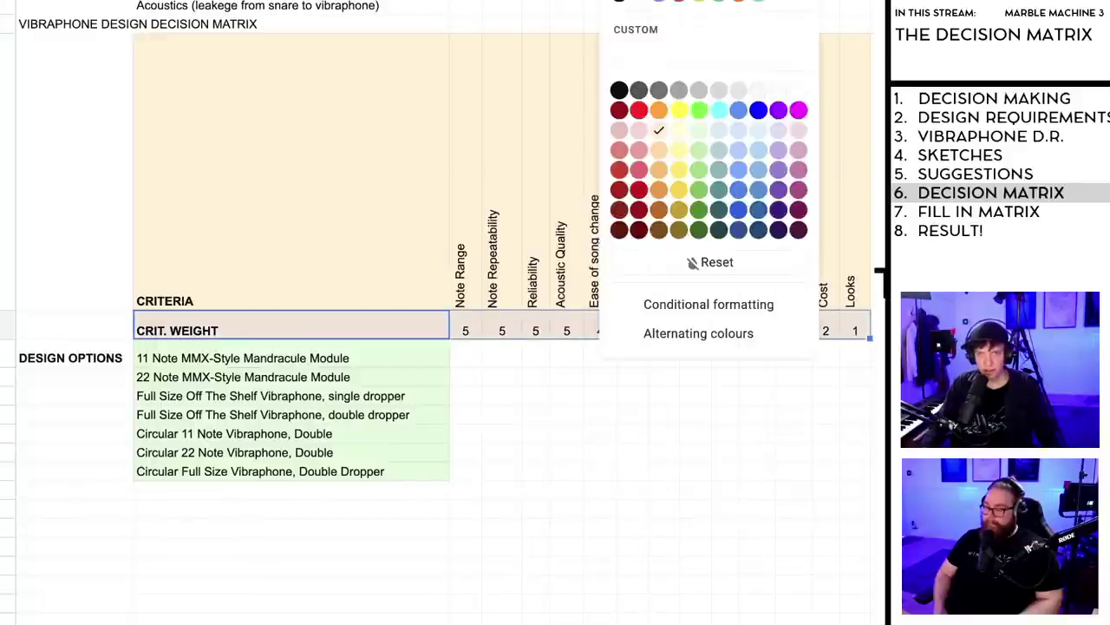
pyautogui.click(640, 137)
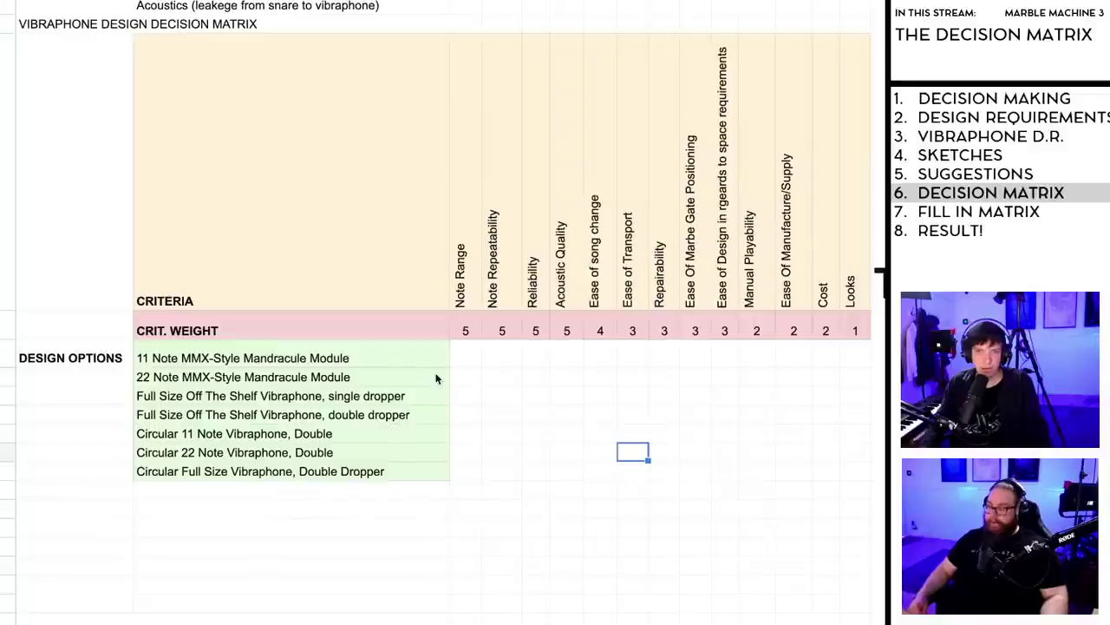
pyautogui.click(460, 357)
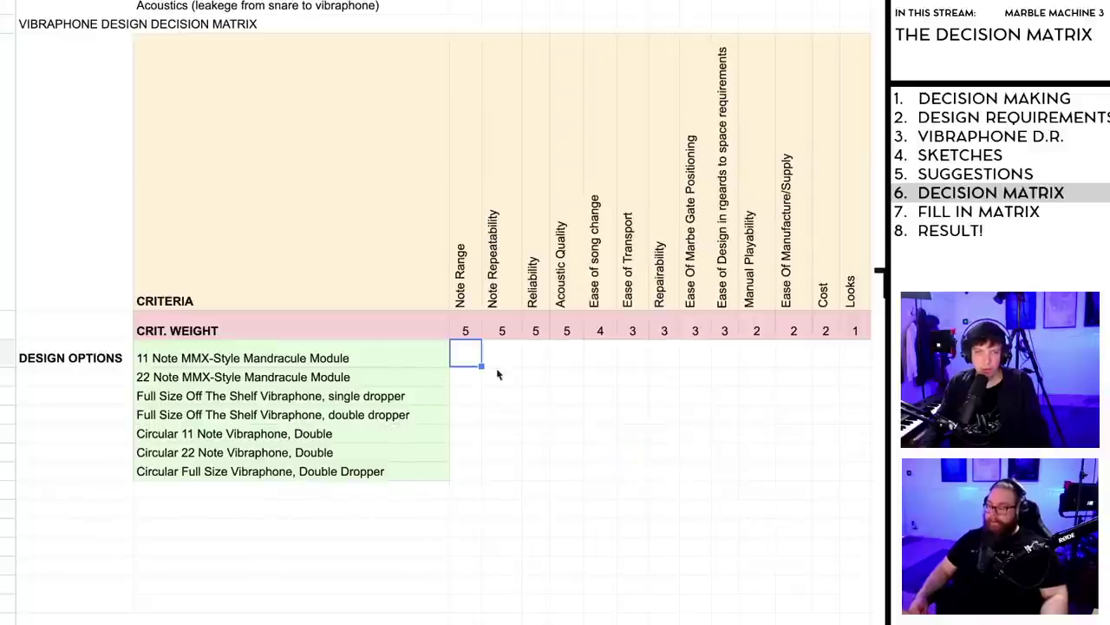
pyautogui.click(467, 328)
pyautogui.click(533, 330)
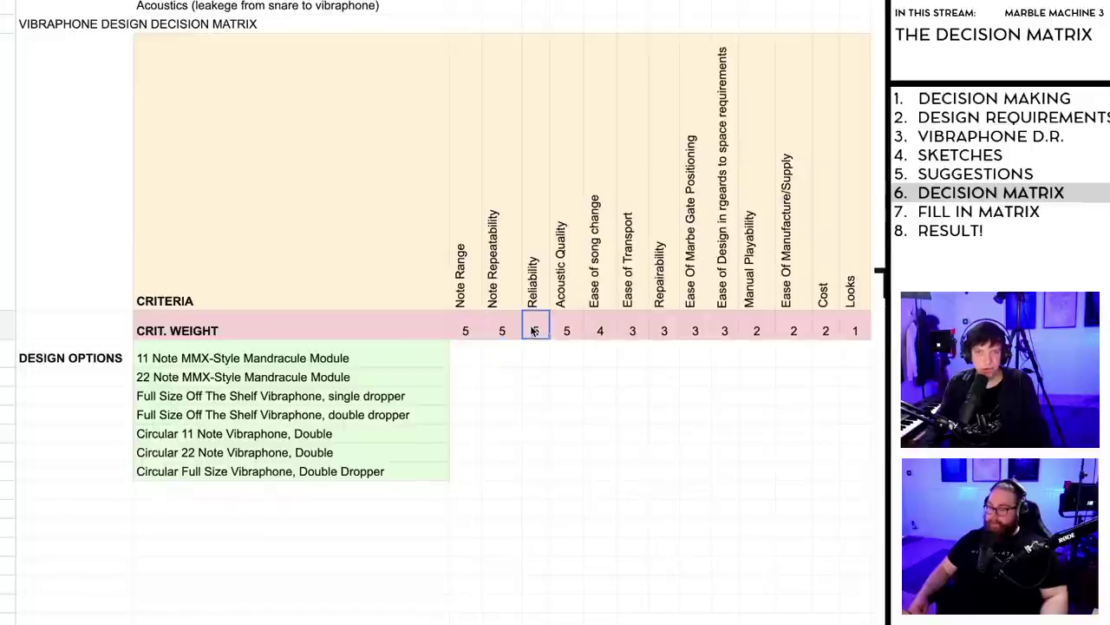
pyautogui.click(878, 357)
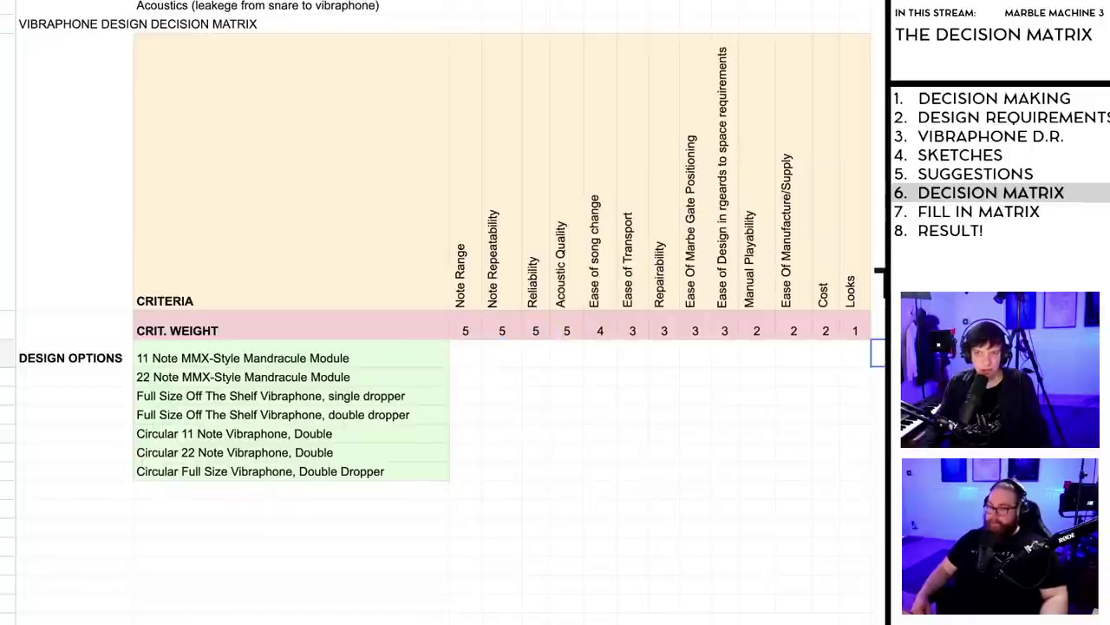
pyautogui.press('Down')
pyautogui.press('Down')
pyautogui.press('Down')
pyautogui.press('Down')
pyautogui.press('Down')
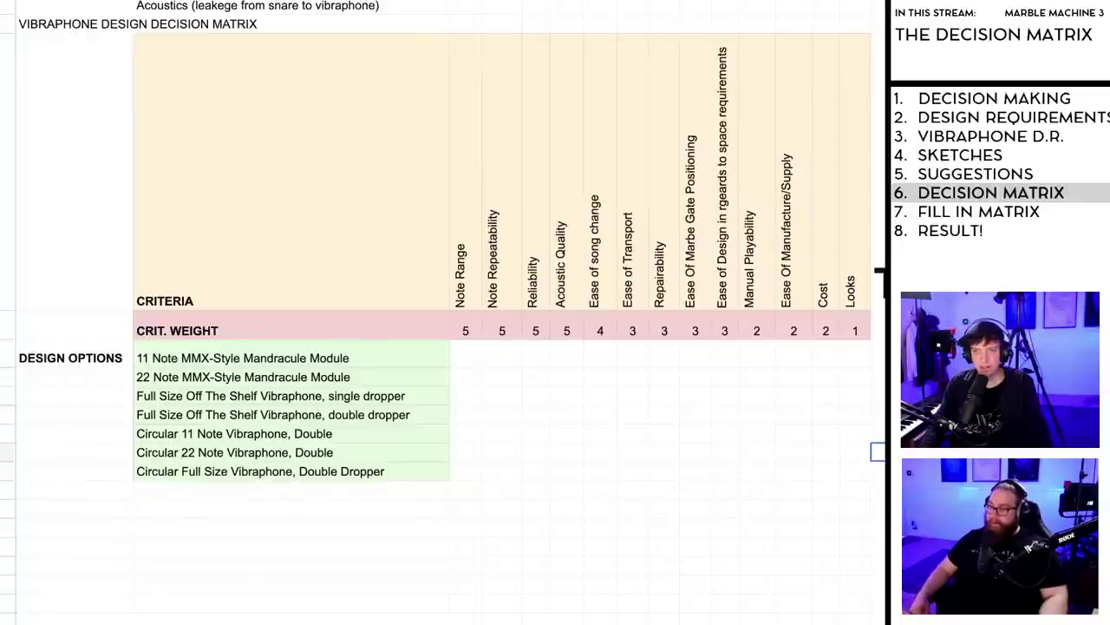
pyautogui.press('Up')
pyautogui.press('Up')
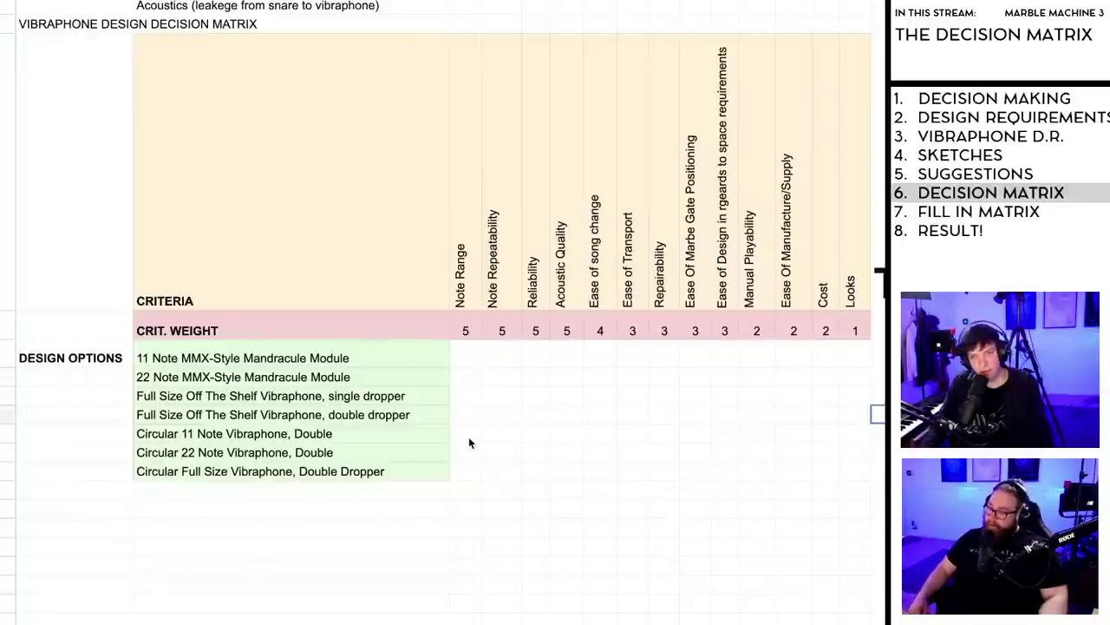
pyautogui.click(469, 439)
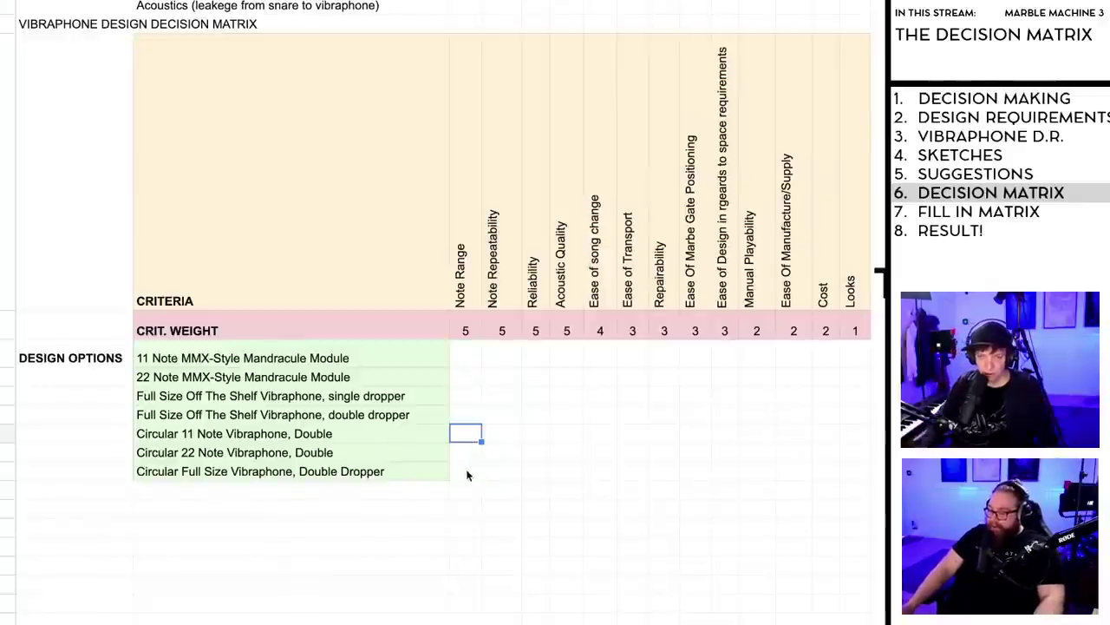
pyautogui.click(466, 471)
pyautogui.scroll(-1, 465, 471)
pyautogui.click(467, 452)
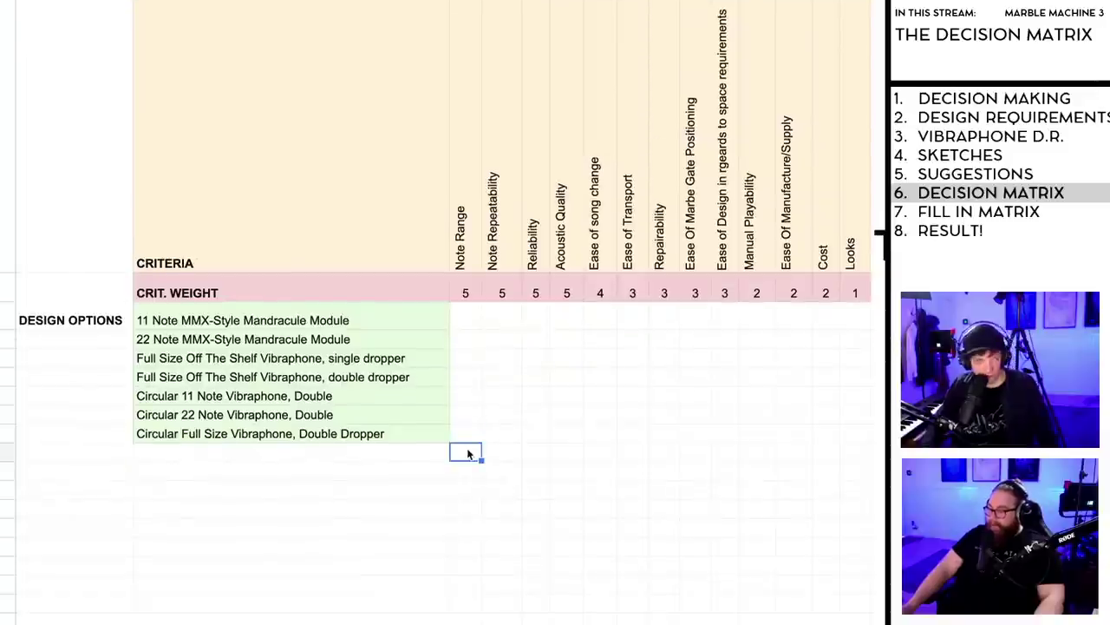
pyautogui.scroll(1, 467, 452)
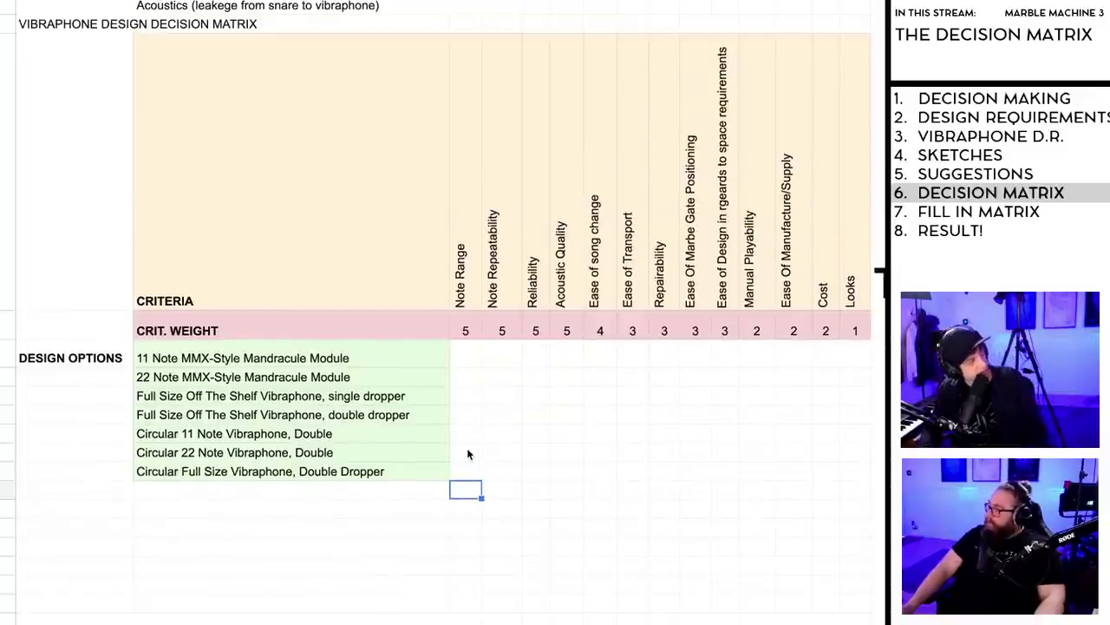
pyautogui.click(473, 471)
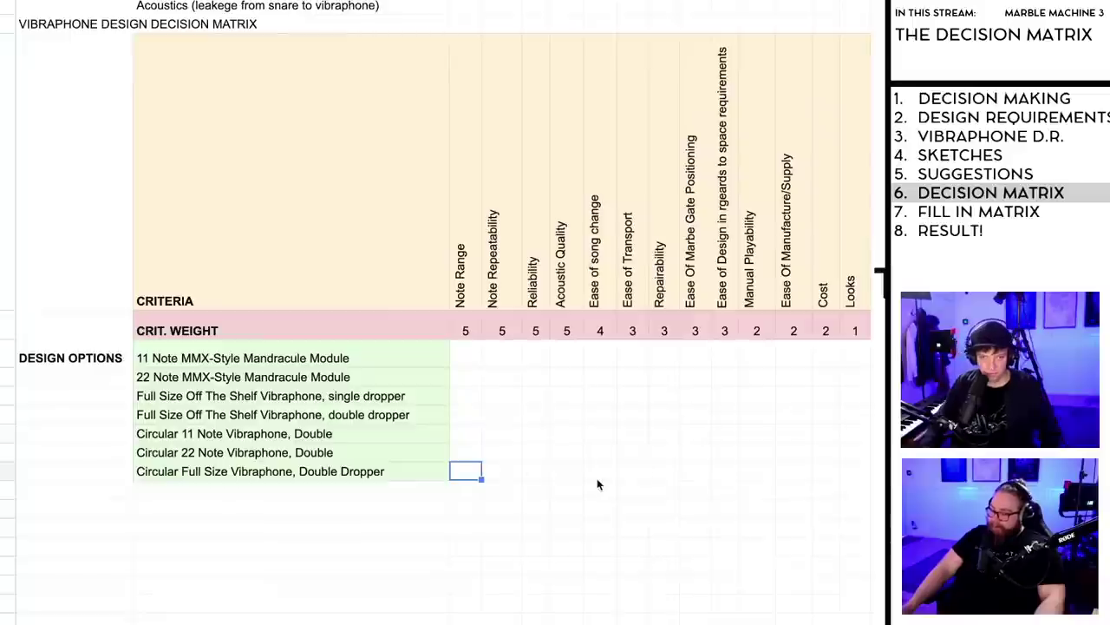
pyautogui.click(598, 479)
pyautogui.click(675, 479)
pyautogui.click(691, 480)
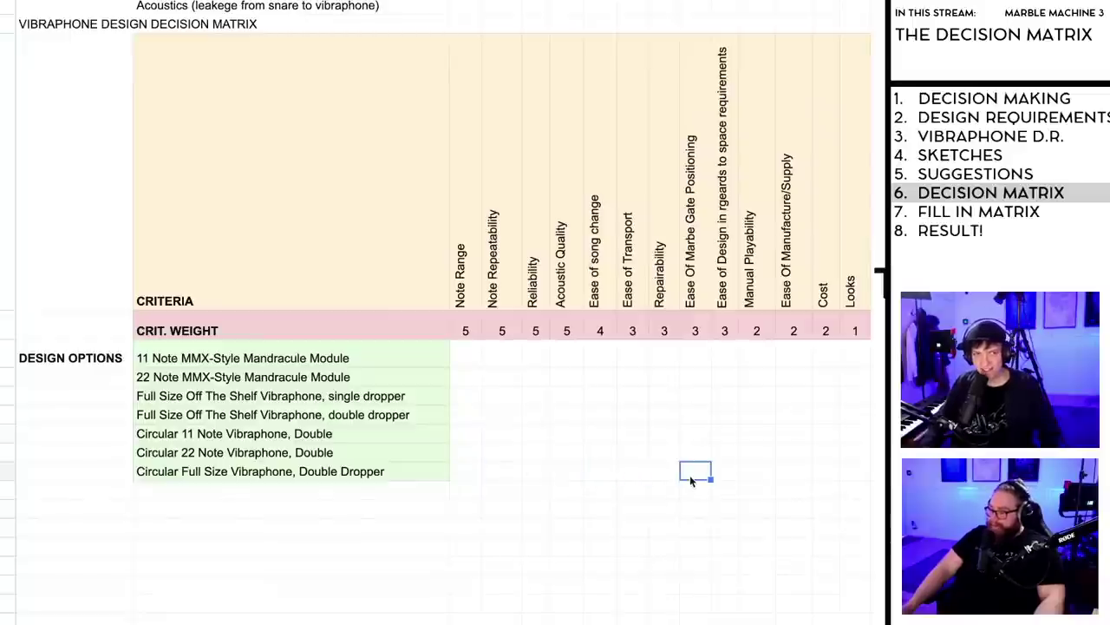
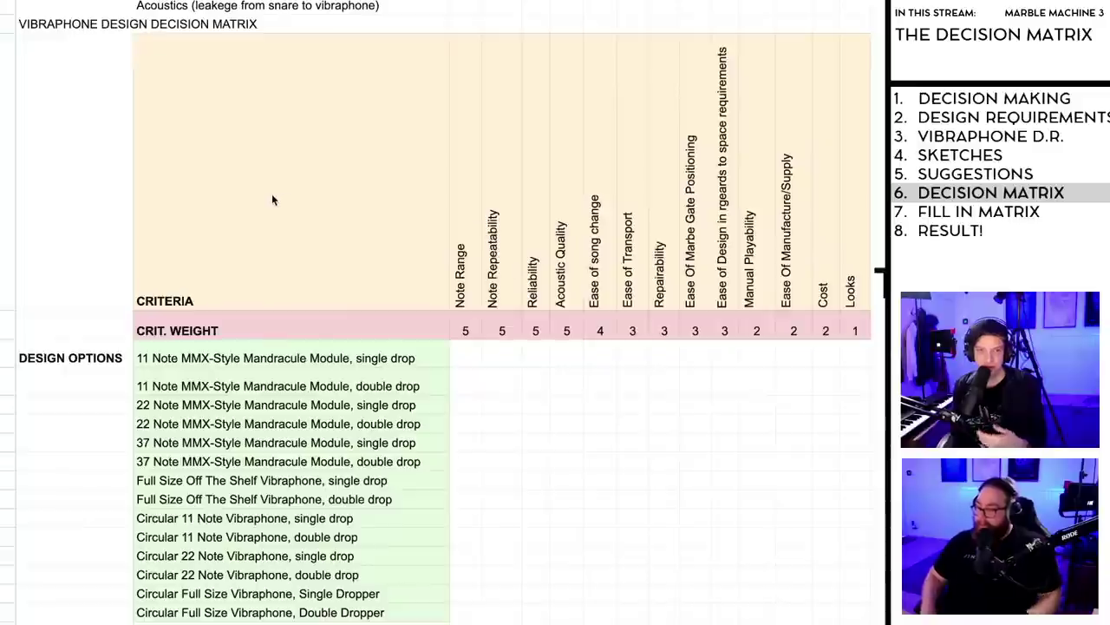
# Step: Review the matrix layout: the criteria header row, the criterion weight row and the complete list of design options
pyautogui.click(272, 194)
pyautogui.keyDown('shift'); pyautogui.click(857, 192); pyautogui.keyUp('shift')
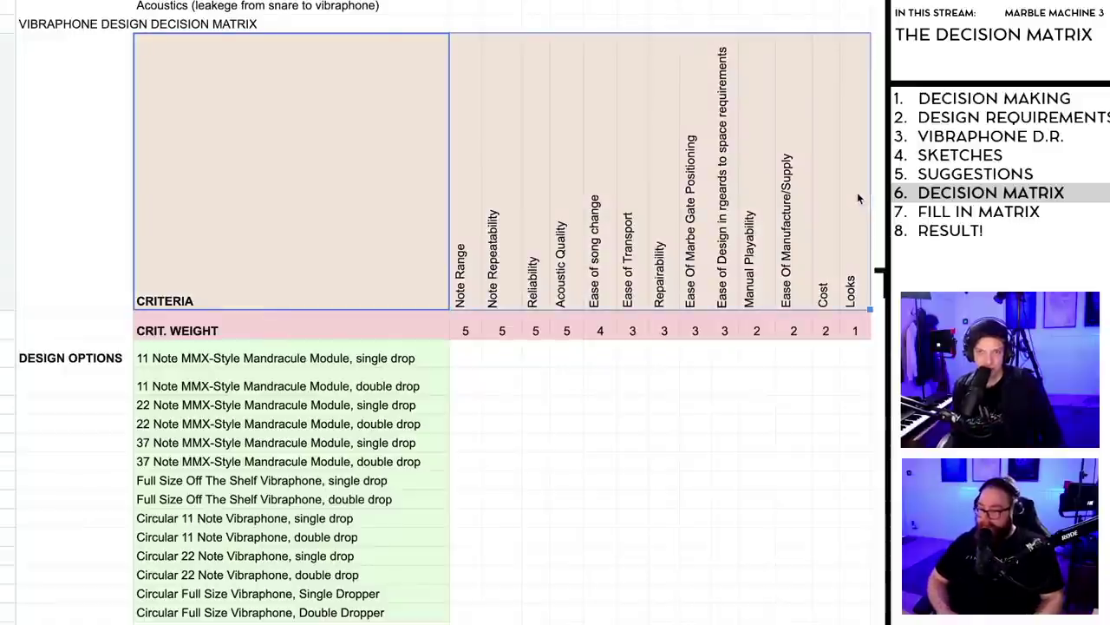
pyautogui.click(365, 331)
pyautogui.keyDown('shift'); pyautogui.click(863, 328); pyautogui.keyUp('shift')
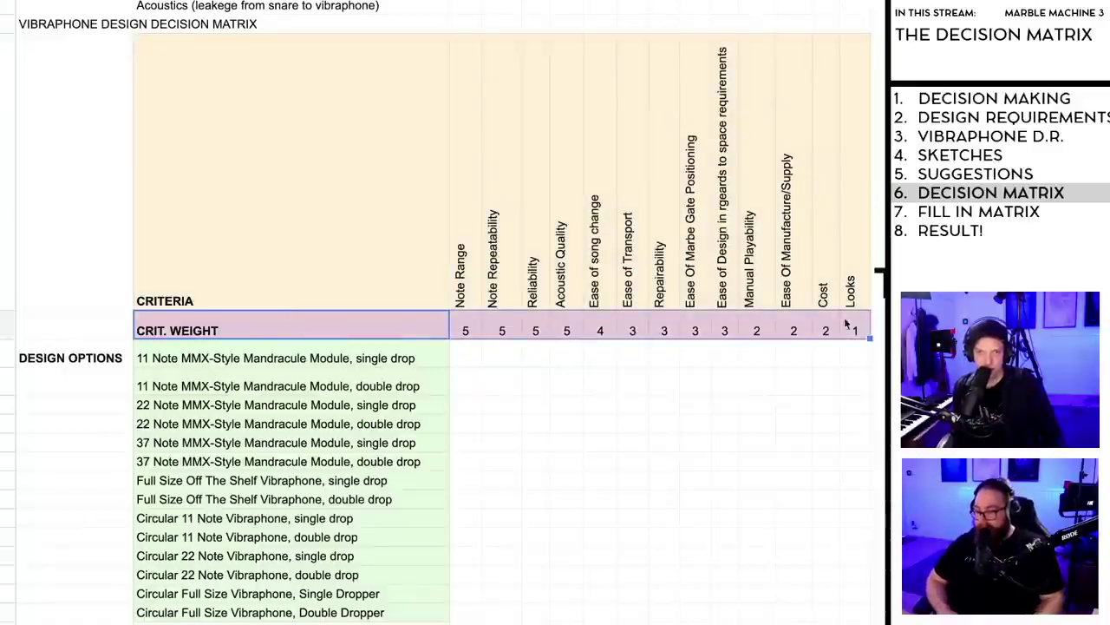
pyautogui.click(358, 358)
pyautogui.keyDown('shift'); pyautogui.click(291, 613); pyautogui.keyUp('shift')
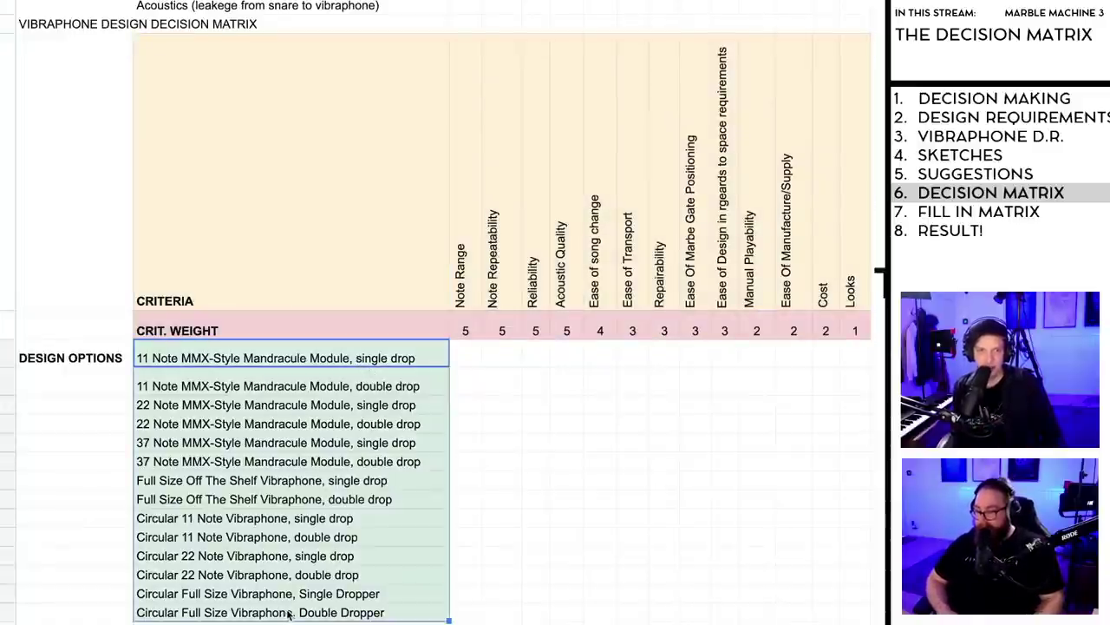
pyautogui.scroll(-4, 290, 613)
pyautogui.scroll(4, 443, 302)
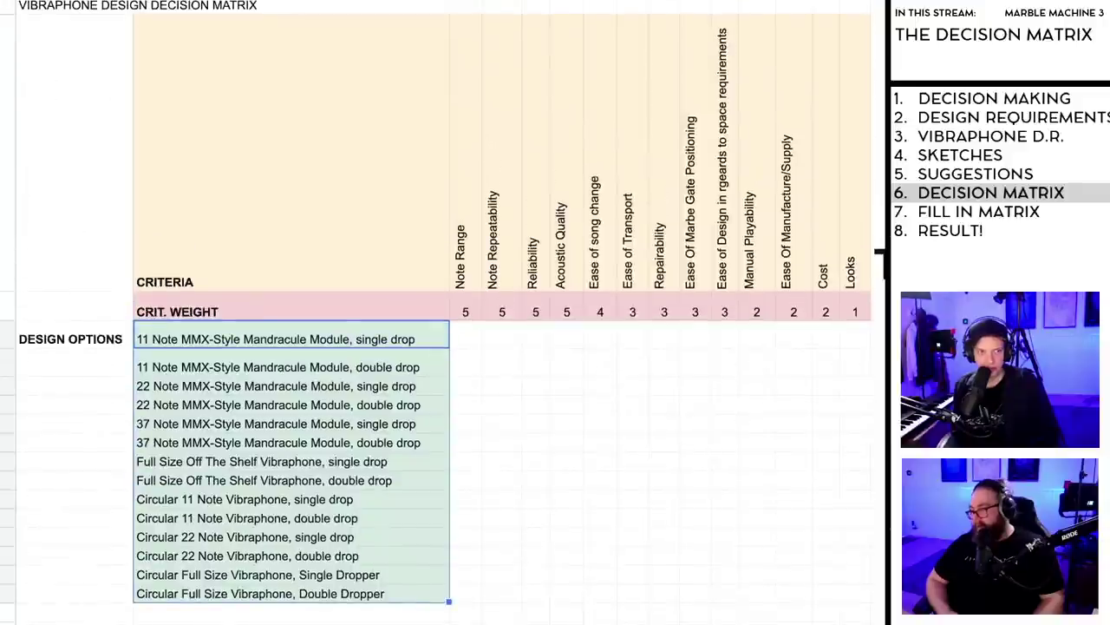
pyautogui.click(335, 615)
pyautogui.click(331, 598)
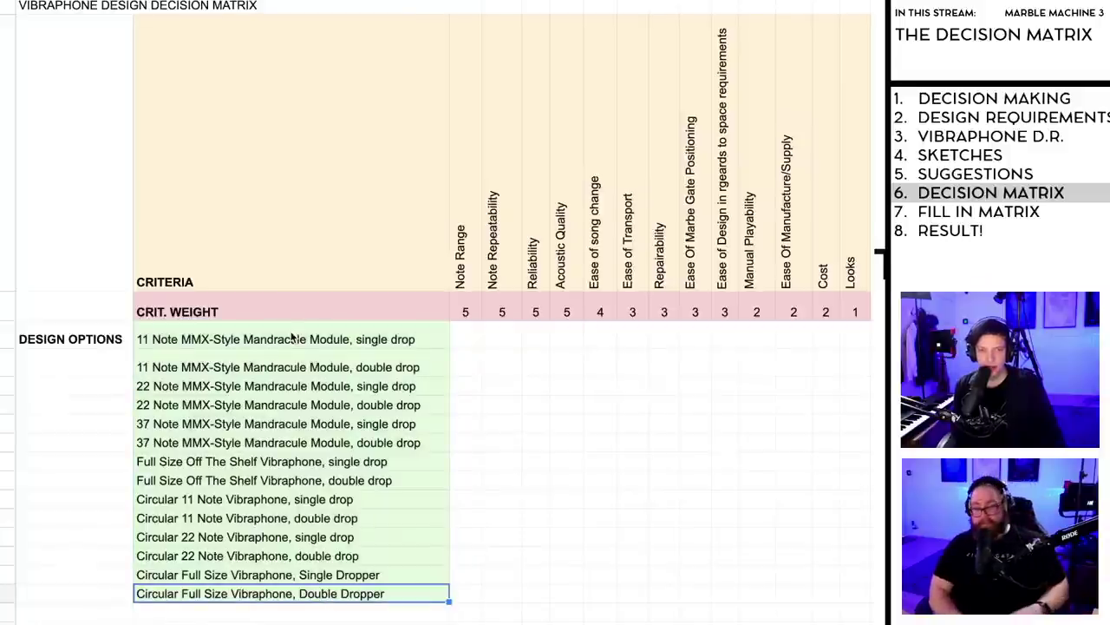
pyautogui.keyDown('shift'); pyautogui.click(293, 337); pyautogui.keyUp('shift')
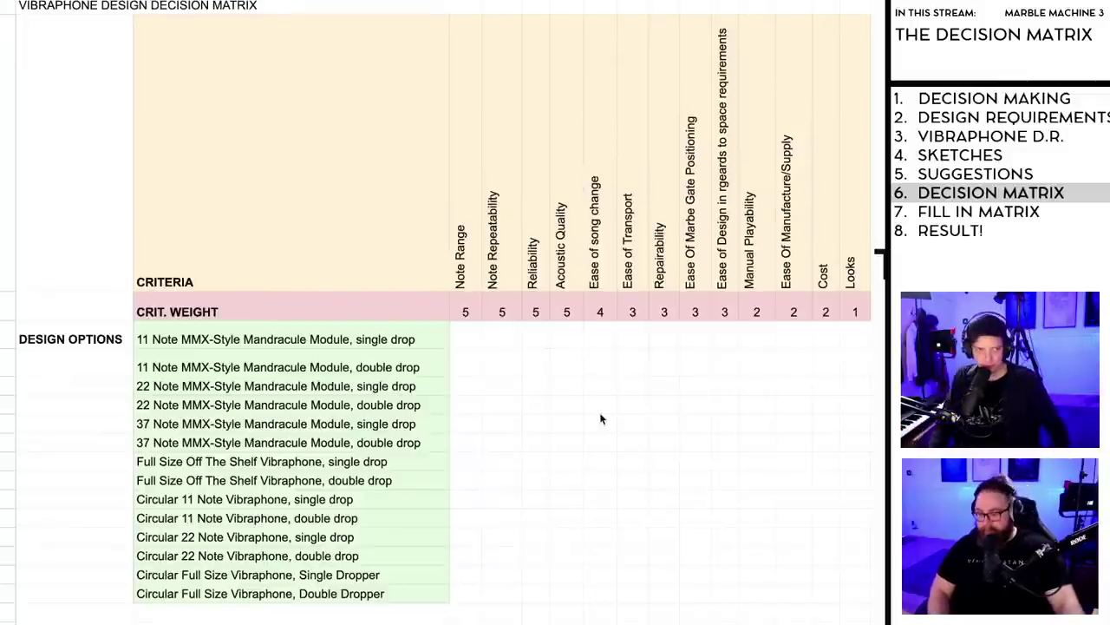
# Step: Examine the Note Range, Note Repeatability and Reliability criteria and the weights assigned from Note Range through Looks
pyautogui.click(364, 311)
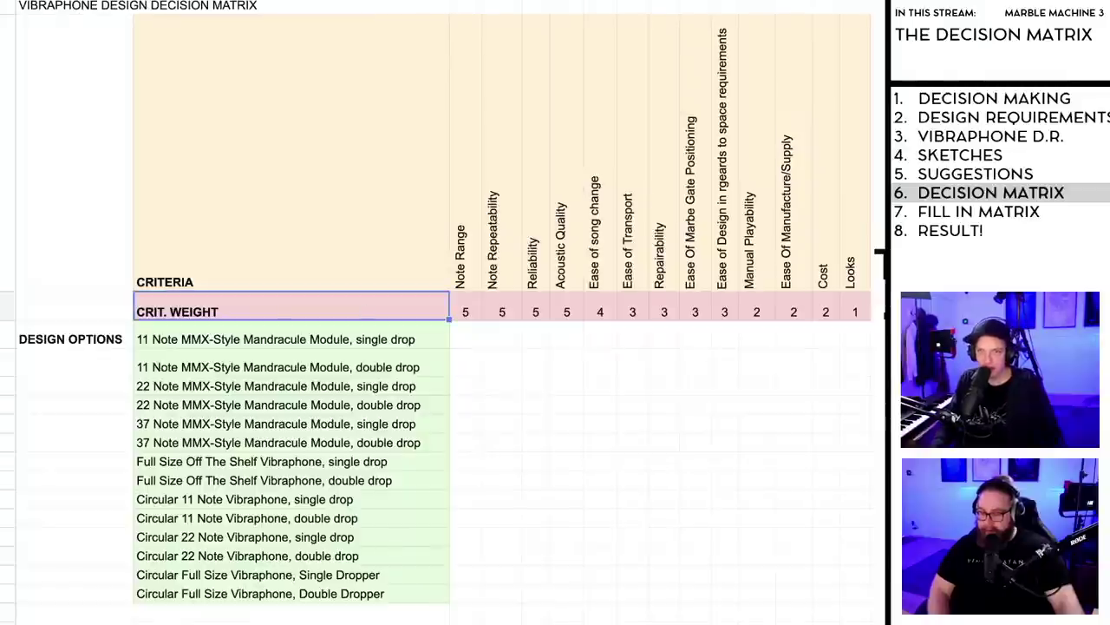
pyautogui.click(468, 250)
pyautogui.click(489, 252)
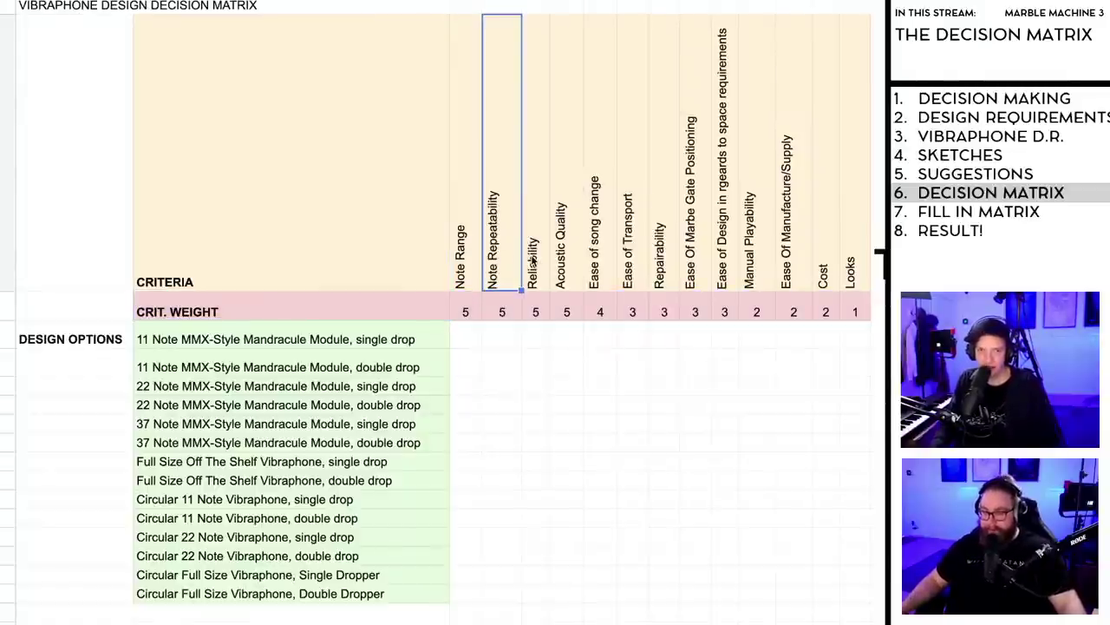
pyautogui.click(533, 258)
pyautogui.click(470, 311)
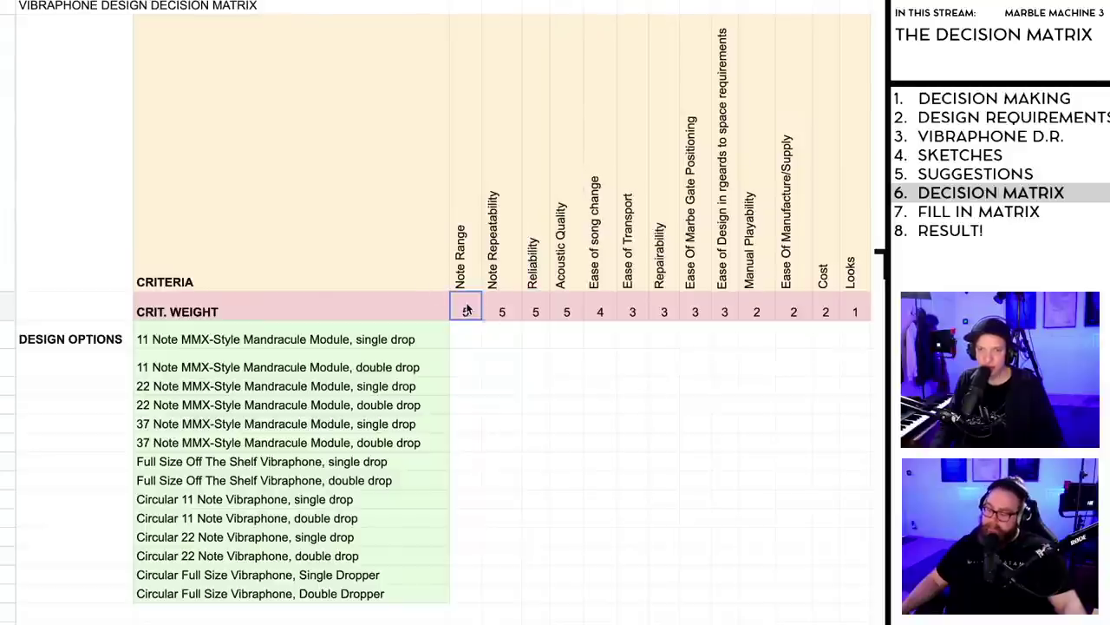
pyautogui.keyDown('shift'); pyautogui.click(852, 309); pyautogui.keyUp('shift')
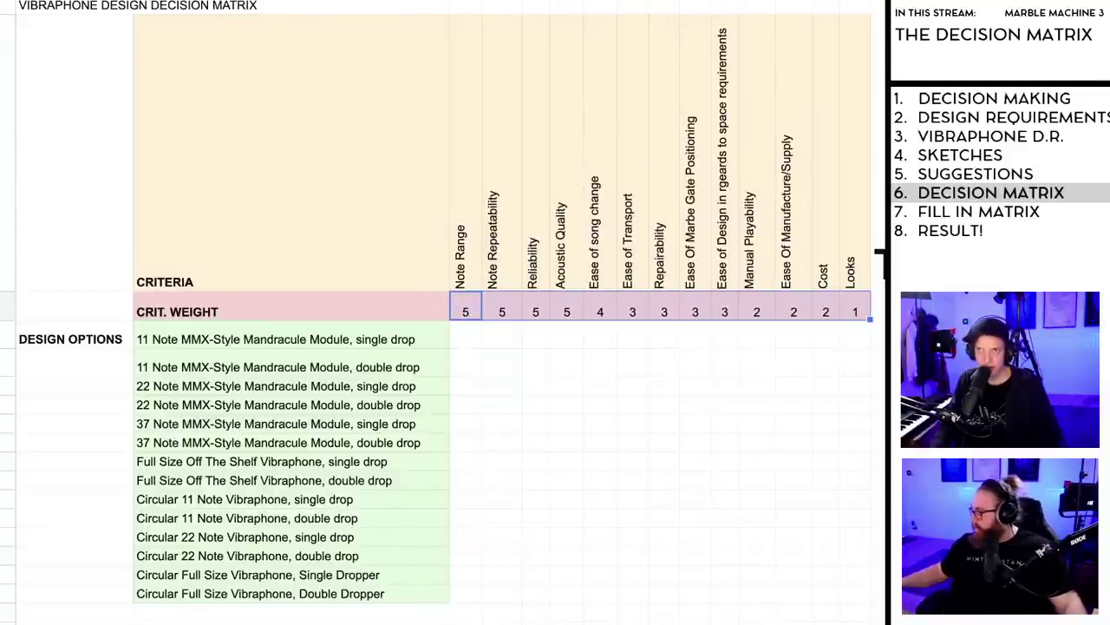
# Step: Switch to the decision matrix reference page and read the procedure's two ways of assigning relative weights to criteria
pyautogui.hotkey('ctrl', 'Tab')
pyautogui.scroll(3, 759, 201)
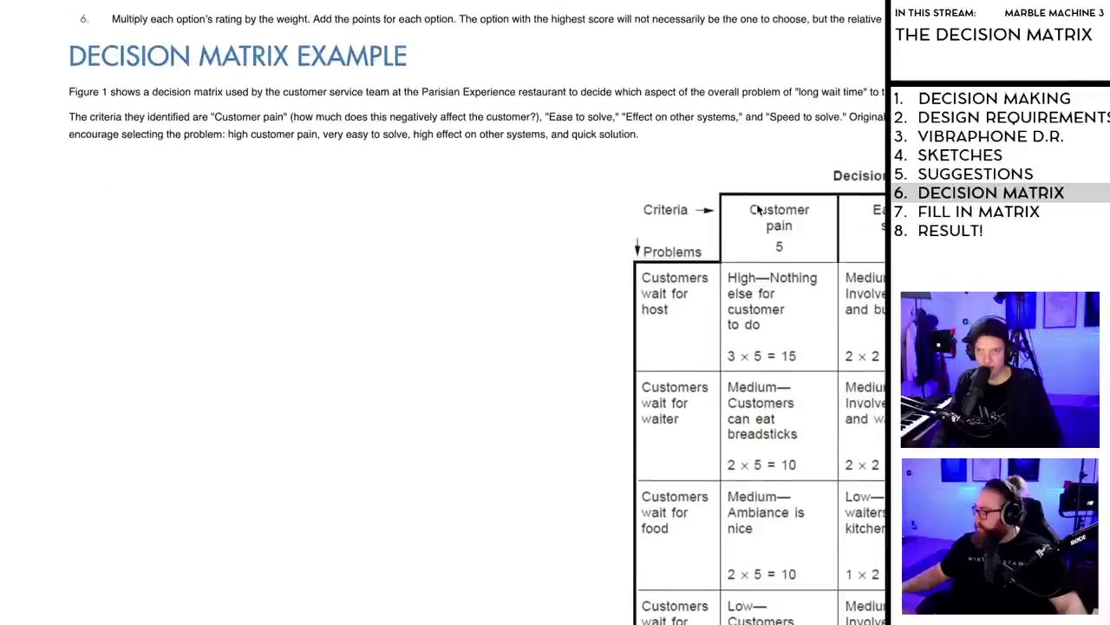
pyautogui.scroll(5, 759, 201)
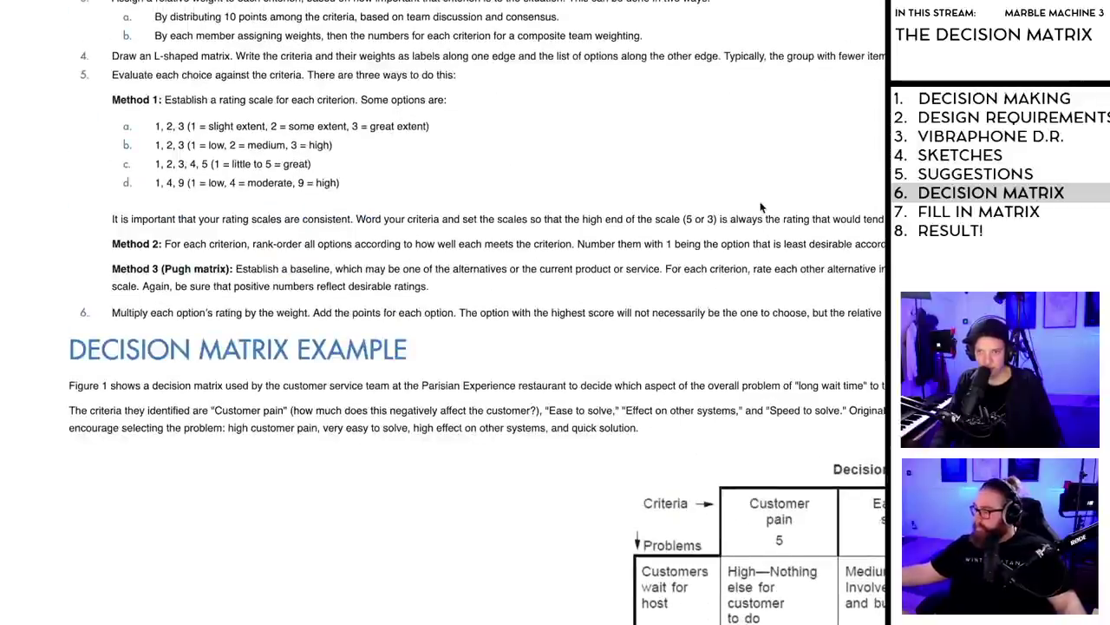
pyautogui.scroll(3, 754, 234)
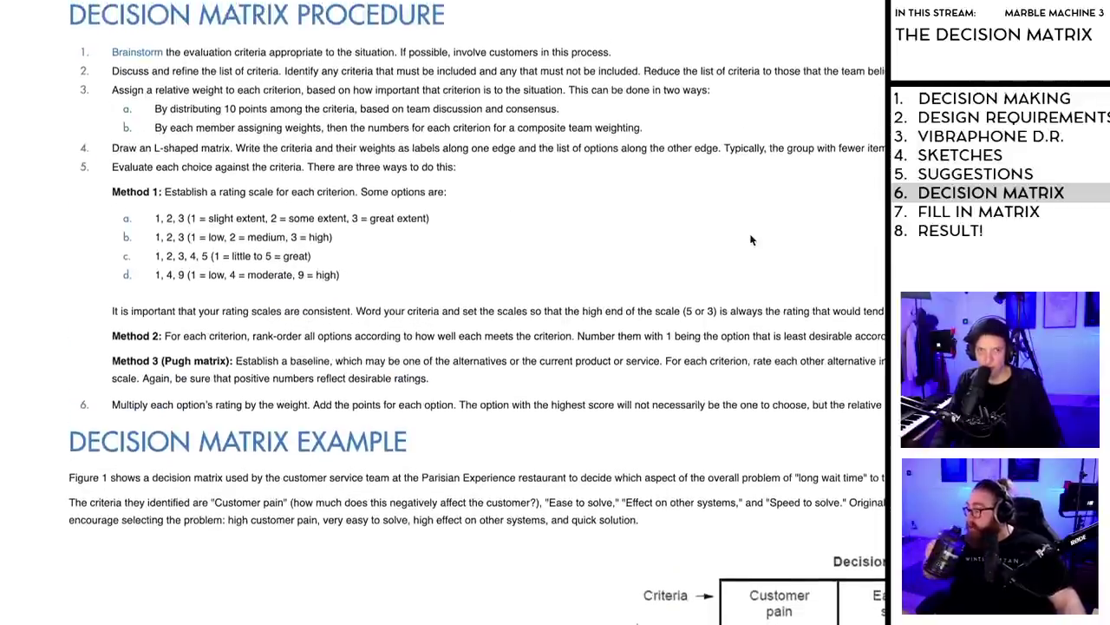
pyautogui.scroll(1, 460, 310)
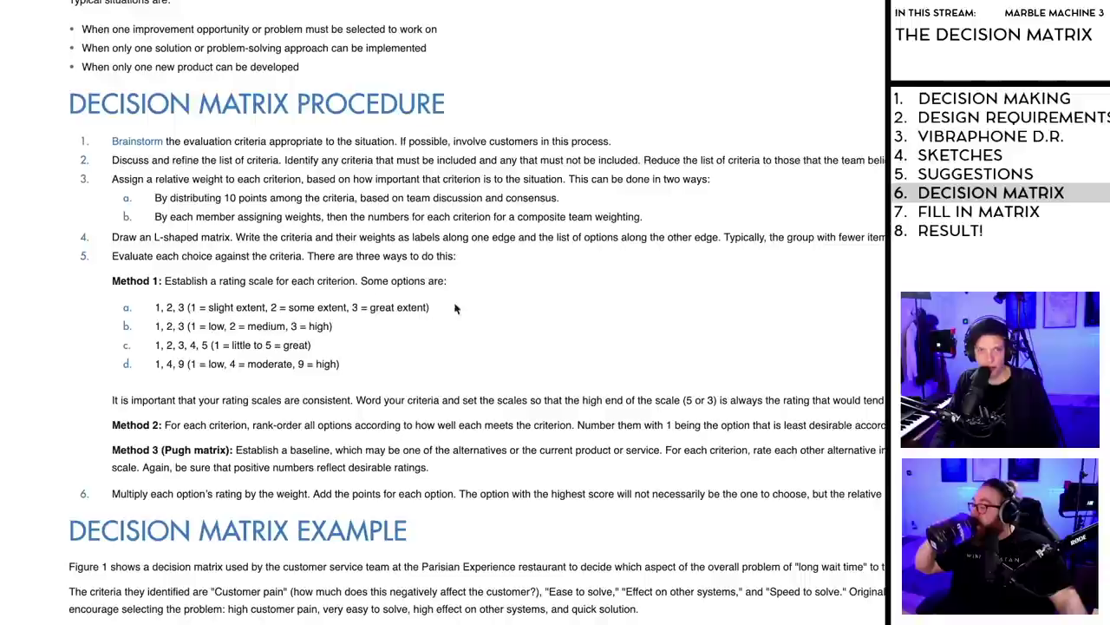
pyautogui.scroll(1, 312, 286)
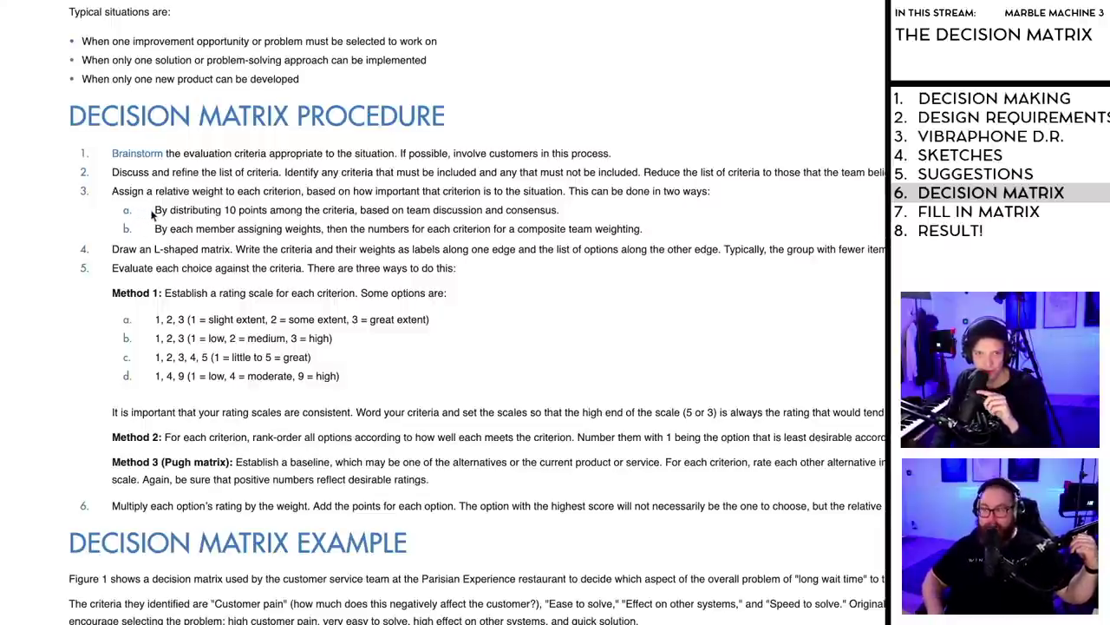
pyautogui.moveTo(154, 210); pyautogui.dragTo(642, 229)
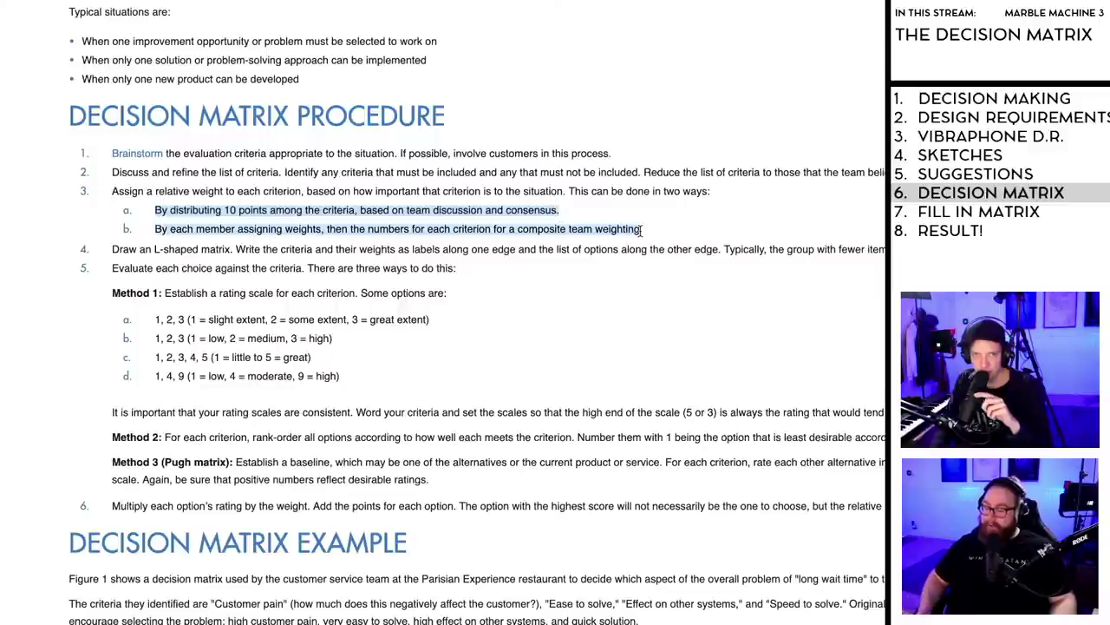
pyautogui.click(429, 231)
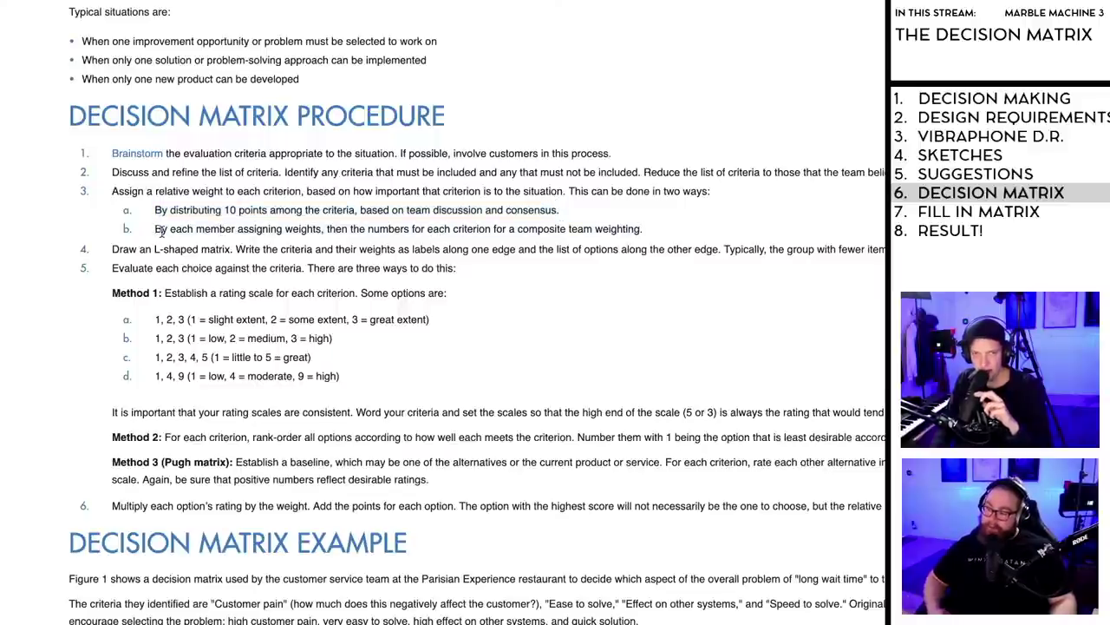
pyautogui.moveTo(158, 229); pyautogui.dragTo(362, 229)
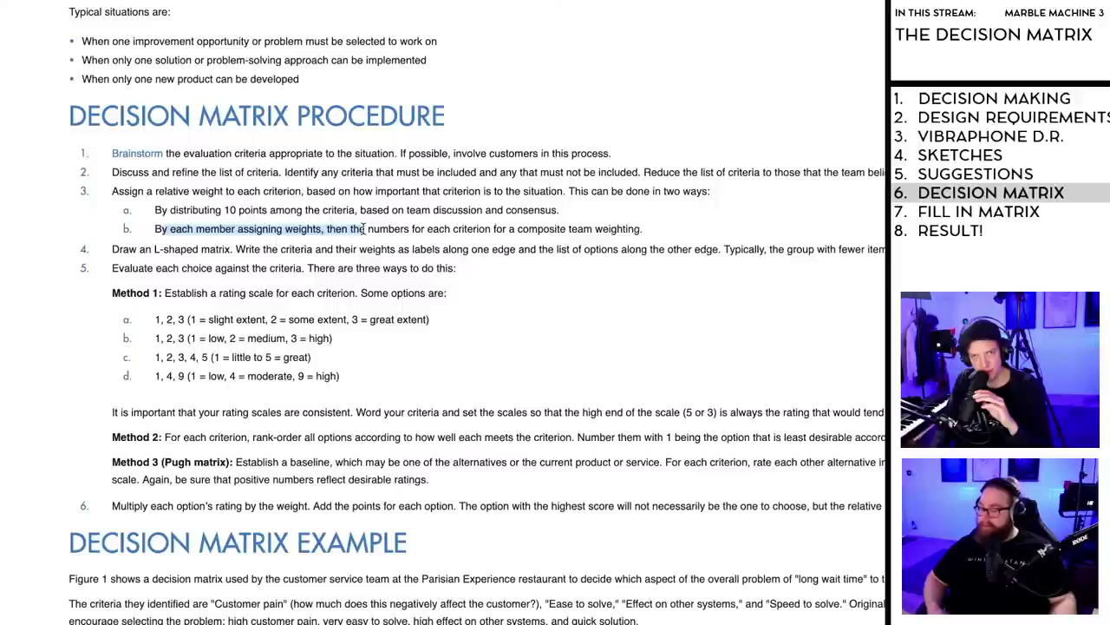
pyautogui.click(364, 229)
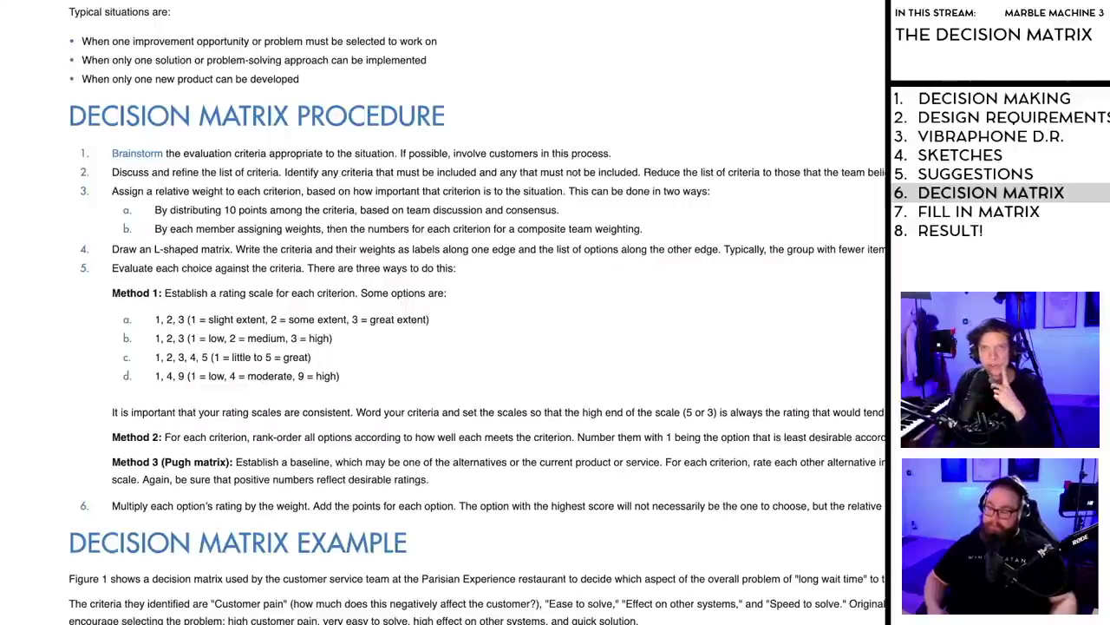
# Step: Examine the Long Wait Time example matrix on the reference page, including its criteria weights, multiplied ratings and row totals
pyautogui.scroll(-2, 553, 447)
pyautogui.scroll(-6, 554, 448)
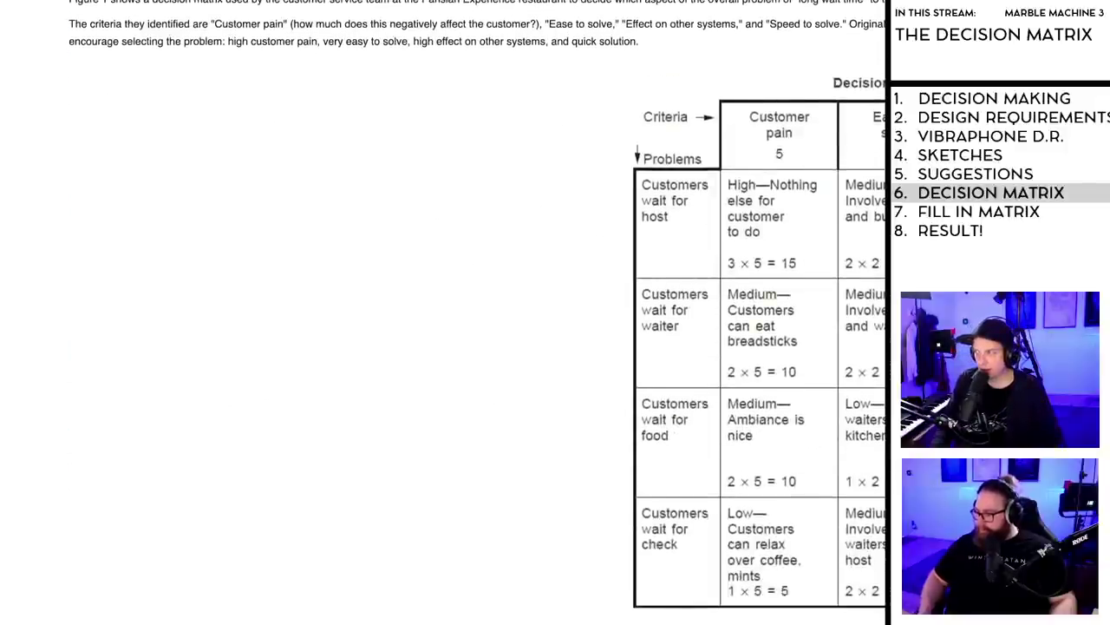
pyautogui.hscroll(6, 444, 330)
pyautogui.hscroll(-1, 444, 330)
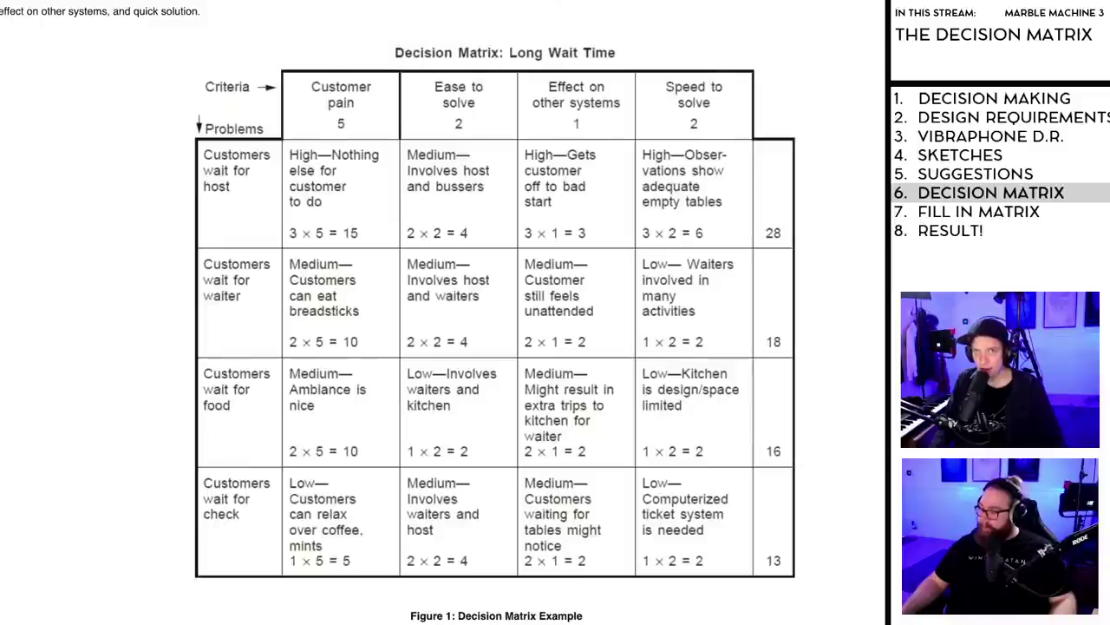
# Step: Switch back to the spreadsheet and set the weights of Note Range, Note Repeatability, Reliability and Acoustic Quality to 3
pyautogui.hotkey('alt', 'Tab')
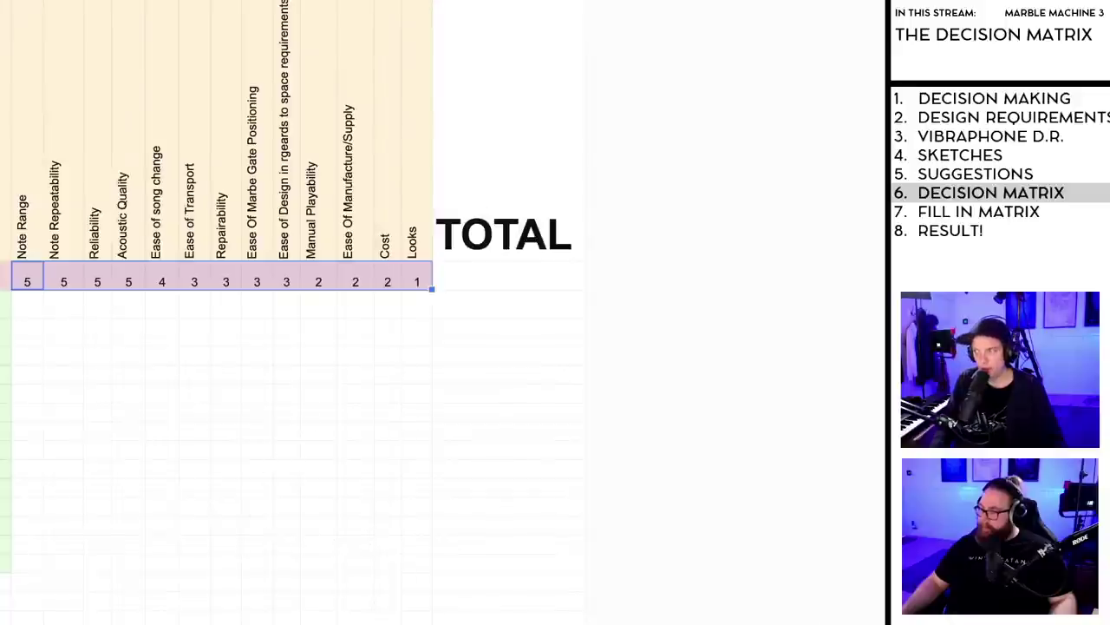
pyautogui.hscroll(-5, 444, 312)
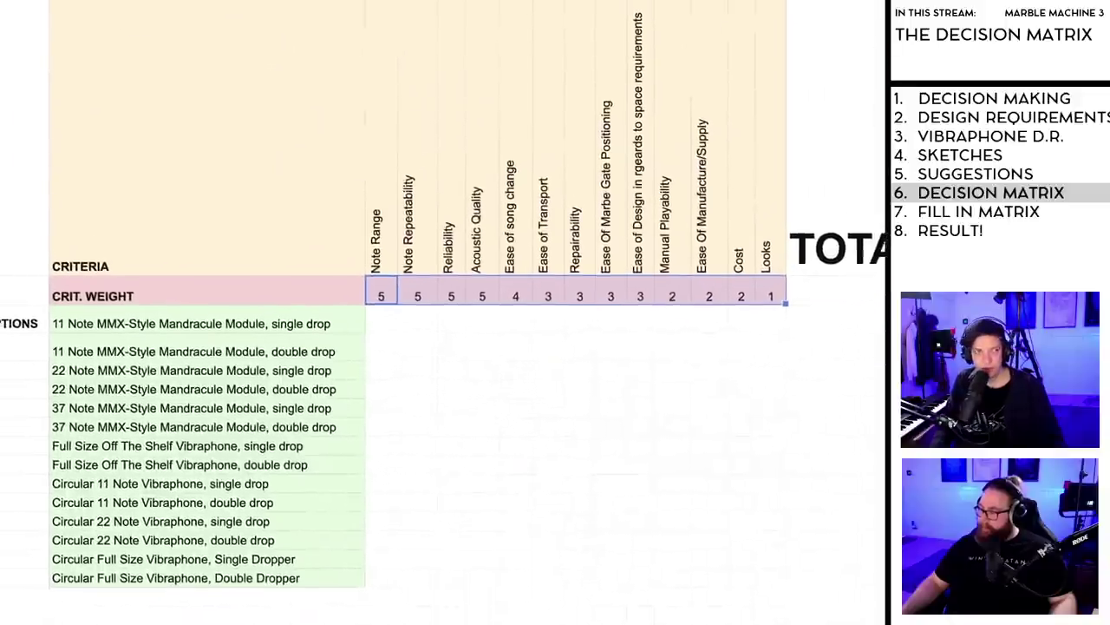
pyautogui.hscroll(-2, 444, 312)
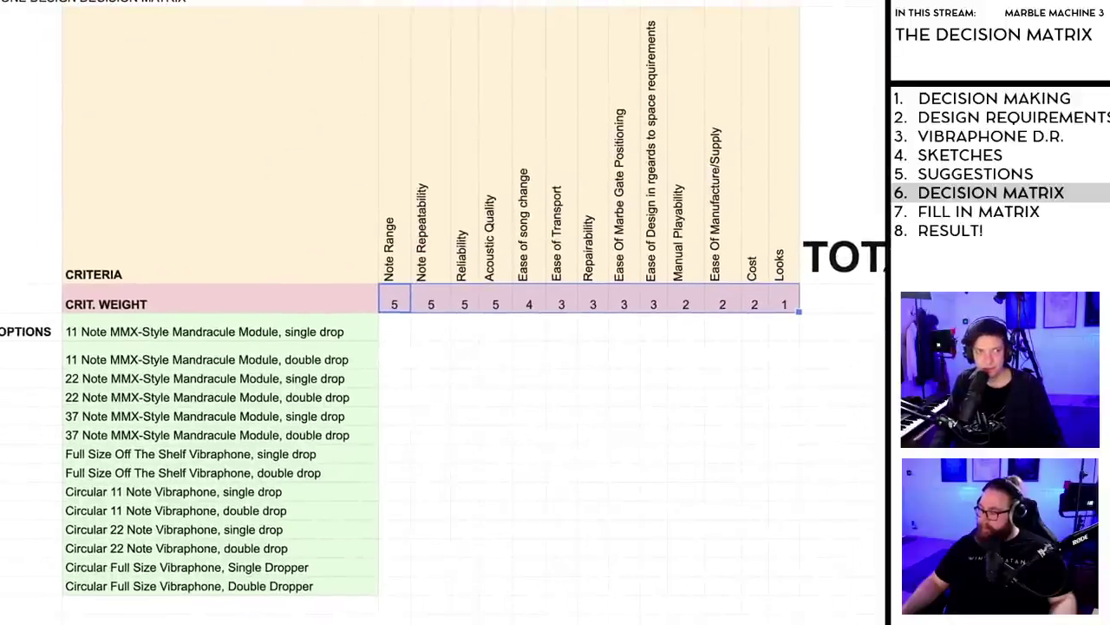
pyautogui.click(425, 330)
pyautogui.click(395, 301)
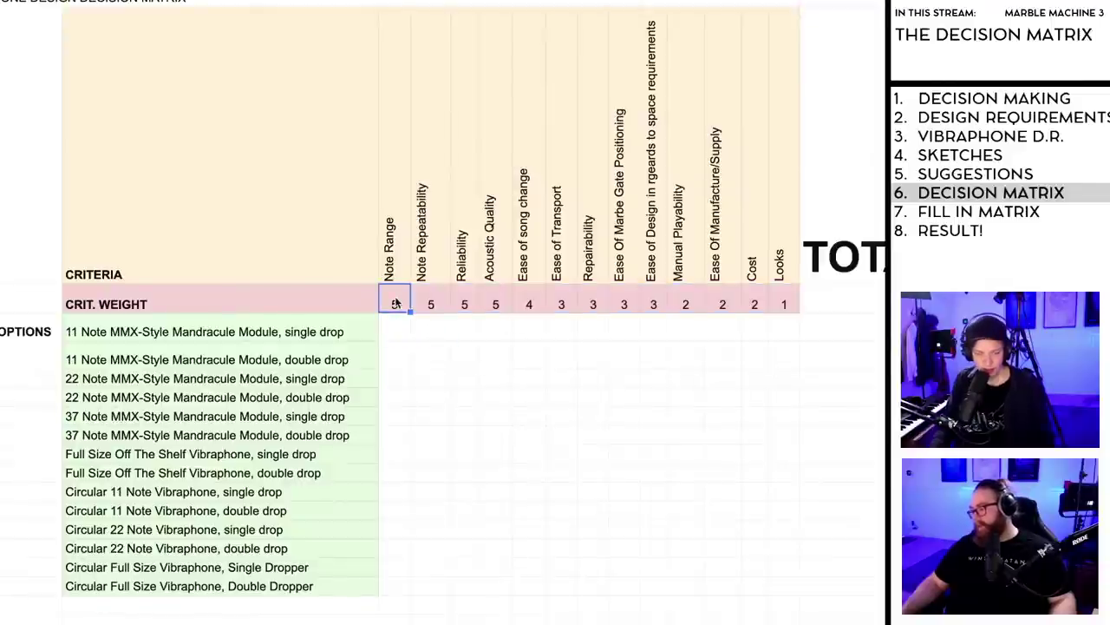
pyautogui.write('3')
pyautogui.click(430, 305)
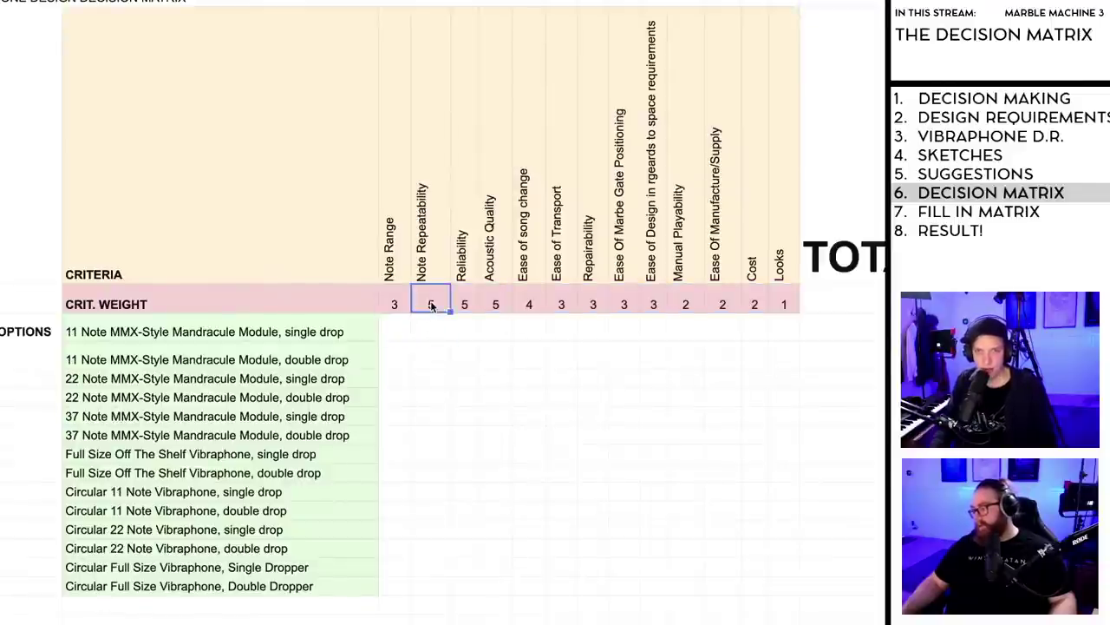
pyautogui.write('3')
pyautogui.click(465, 305)
pyautogui.write('3')
pyautogui.click(494, 304)
pyautogui.write('3')
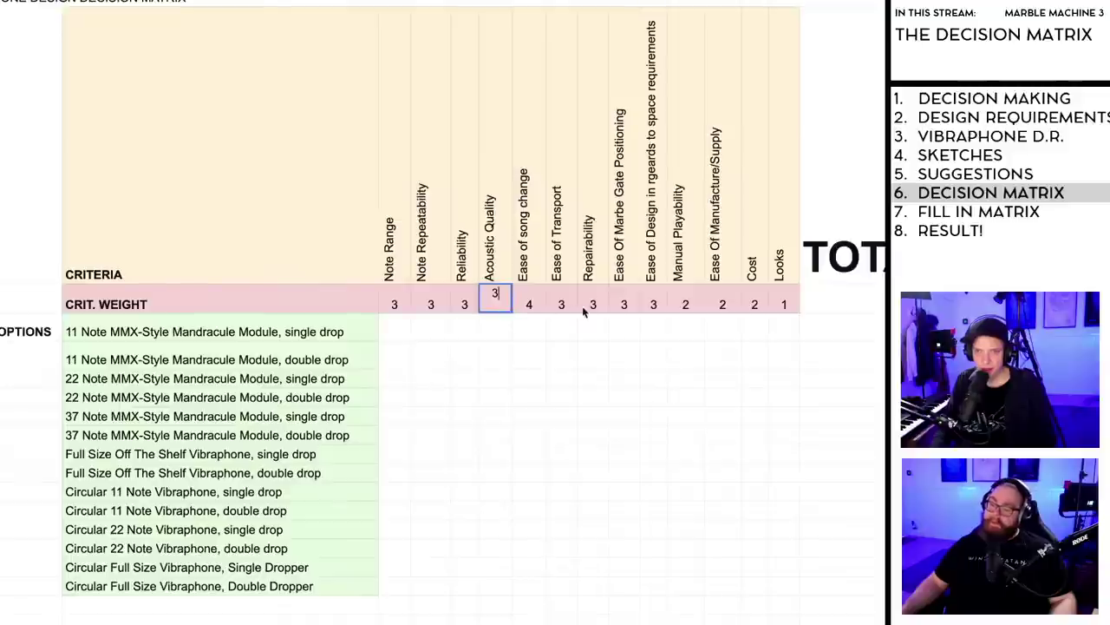
# Step: Set the criterion weight of Cost to 1 and check the weights of the neighbouring criteria
pyautogui.click(756, 305)
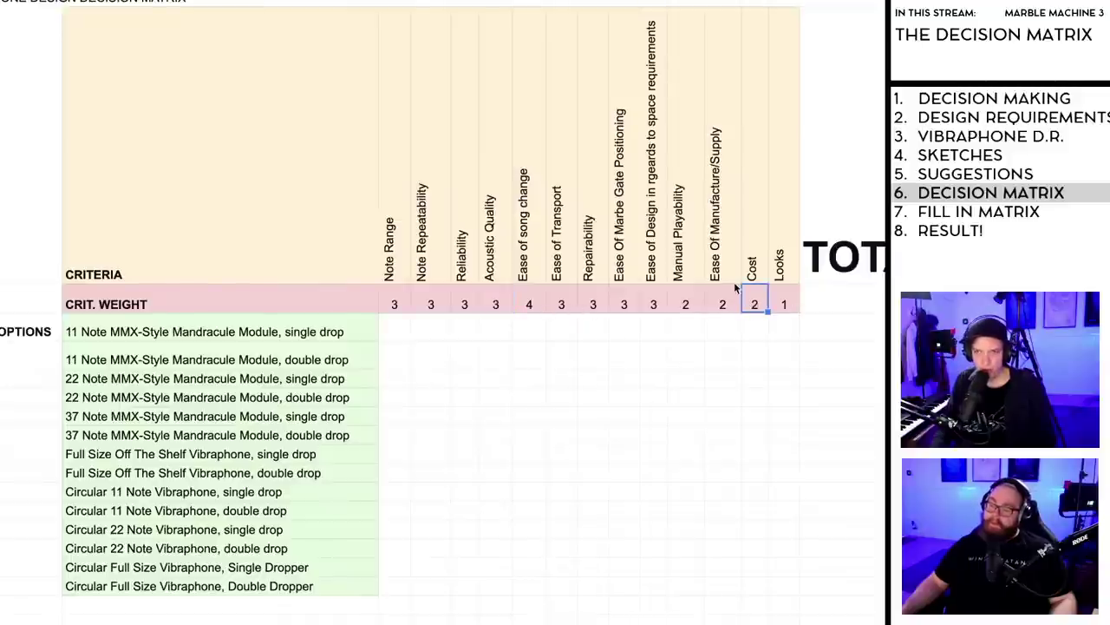
pyautogui.write('1')
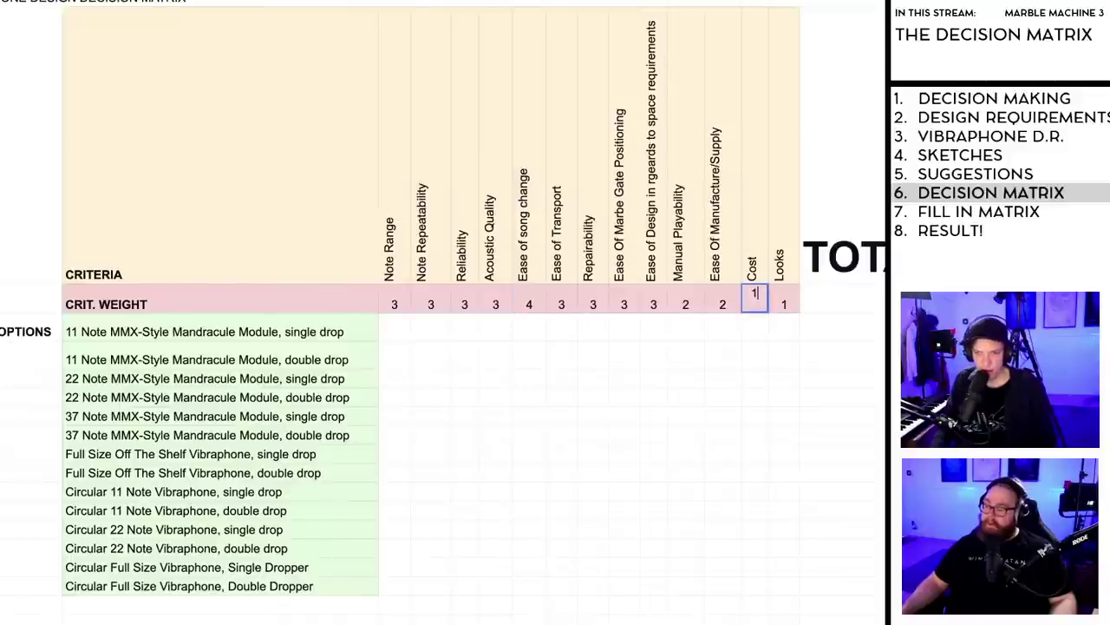
pyautogui.click(723, 305)
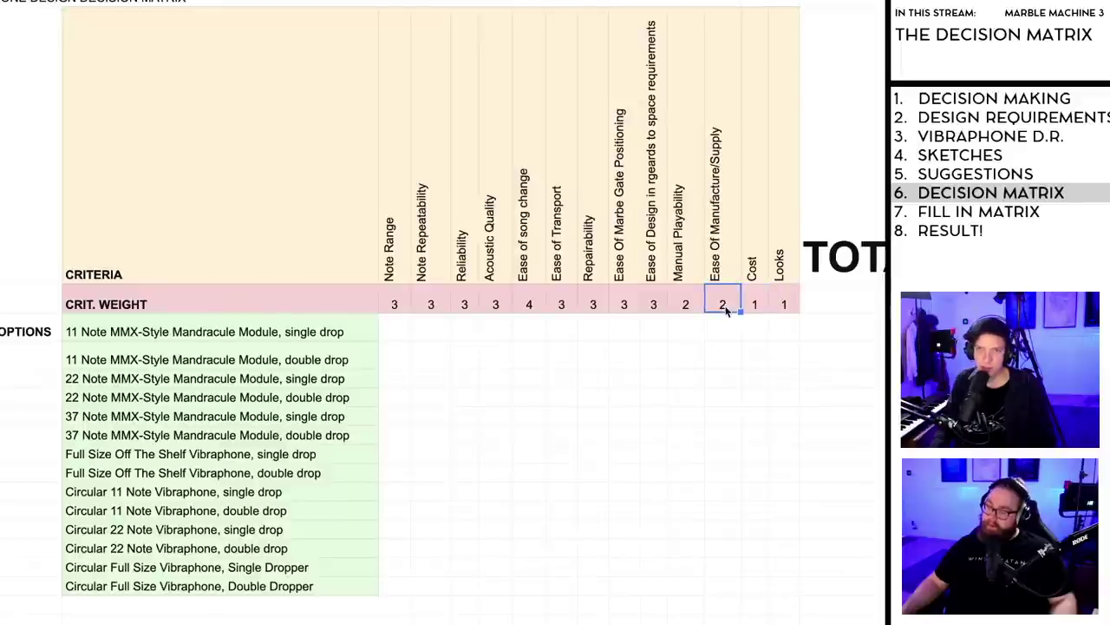
pyautogui.click(675, 304)
pyautogui.click(656, 309)
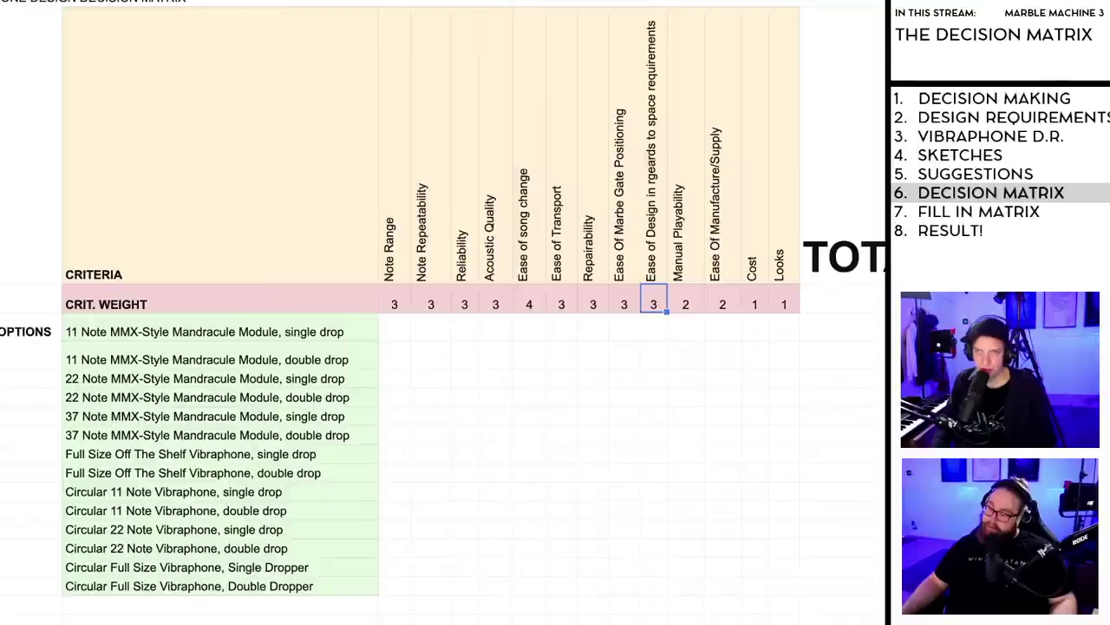
pyautogui.scroll(1, 443, 307)
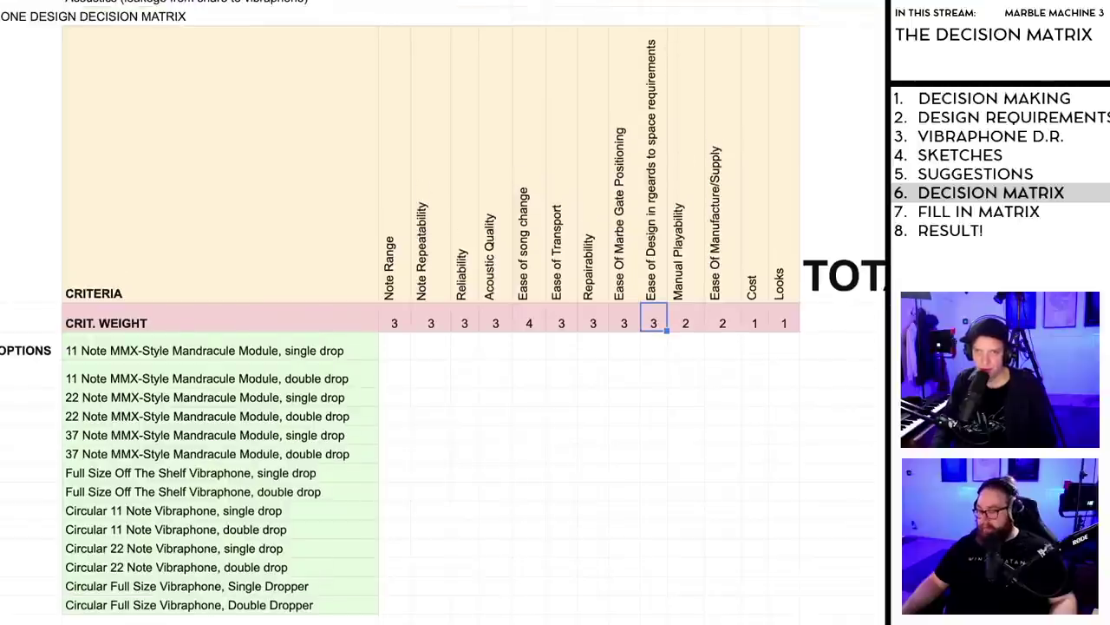
# Step: Set the criterion weight of Ease of song change to 2
pyautogui.click(525, 321)
pyautogui.write('4')
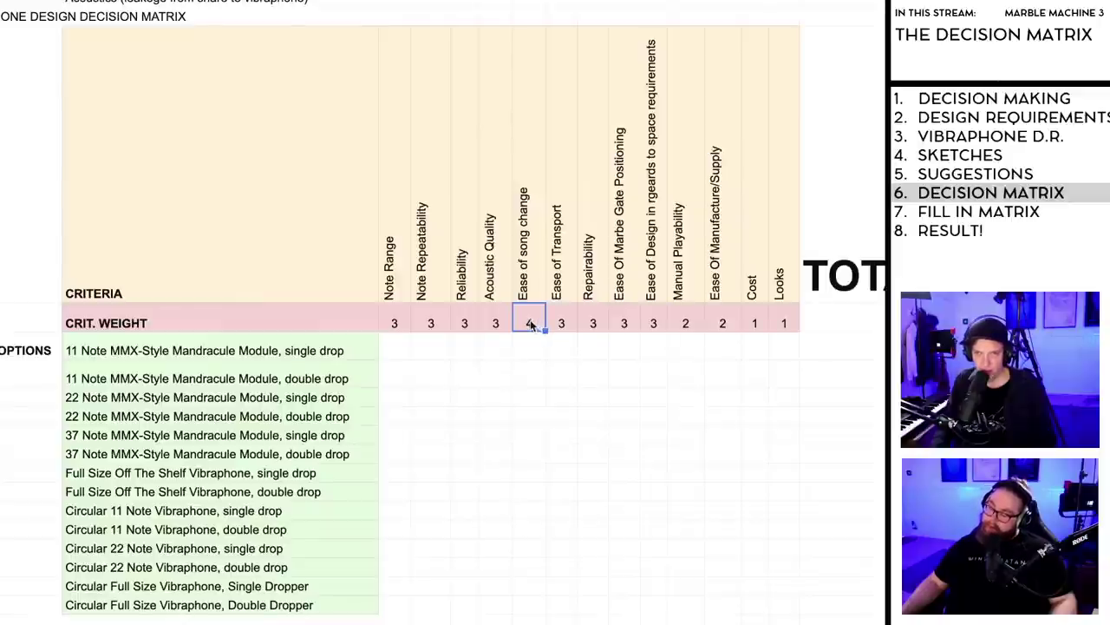
pyautogui.write('3')
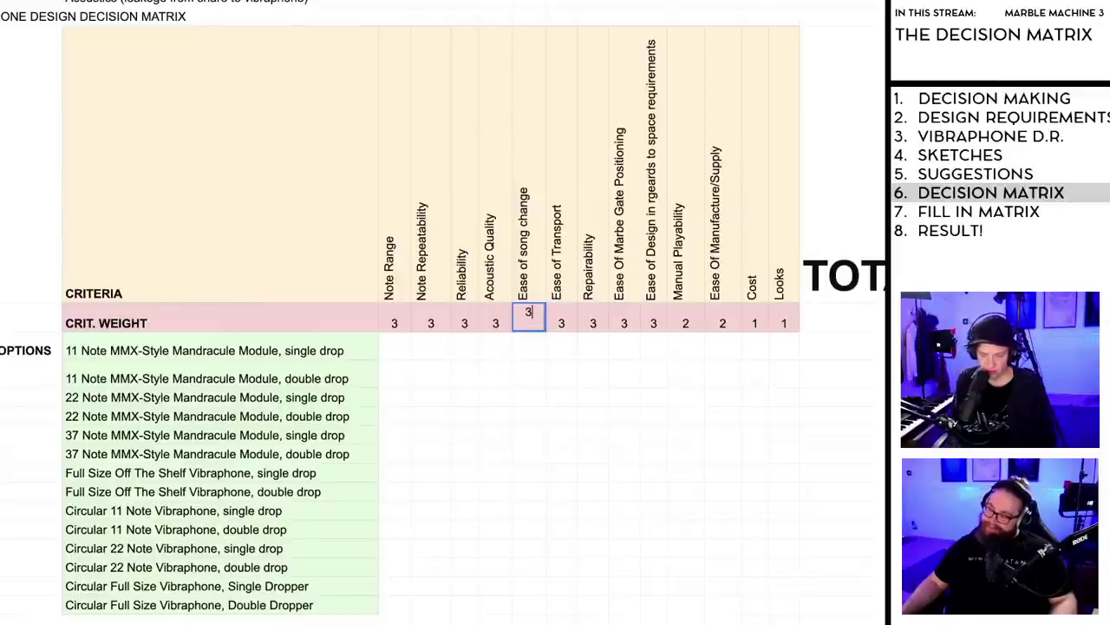
pyautogui.press('BackSpace')
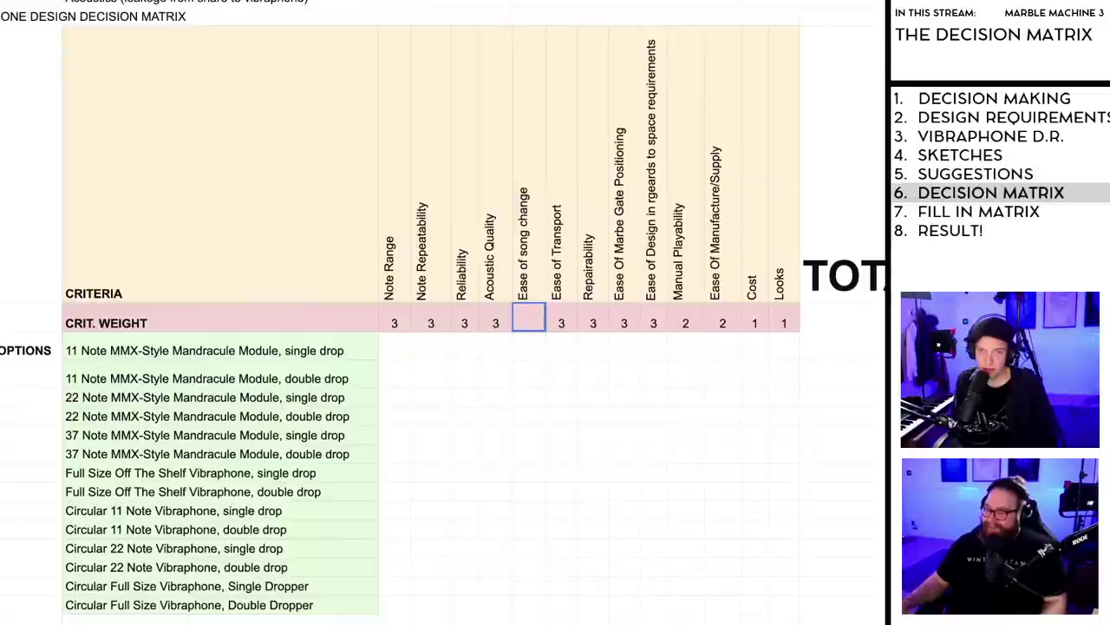
pyautogui.write('2')
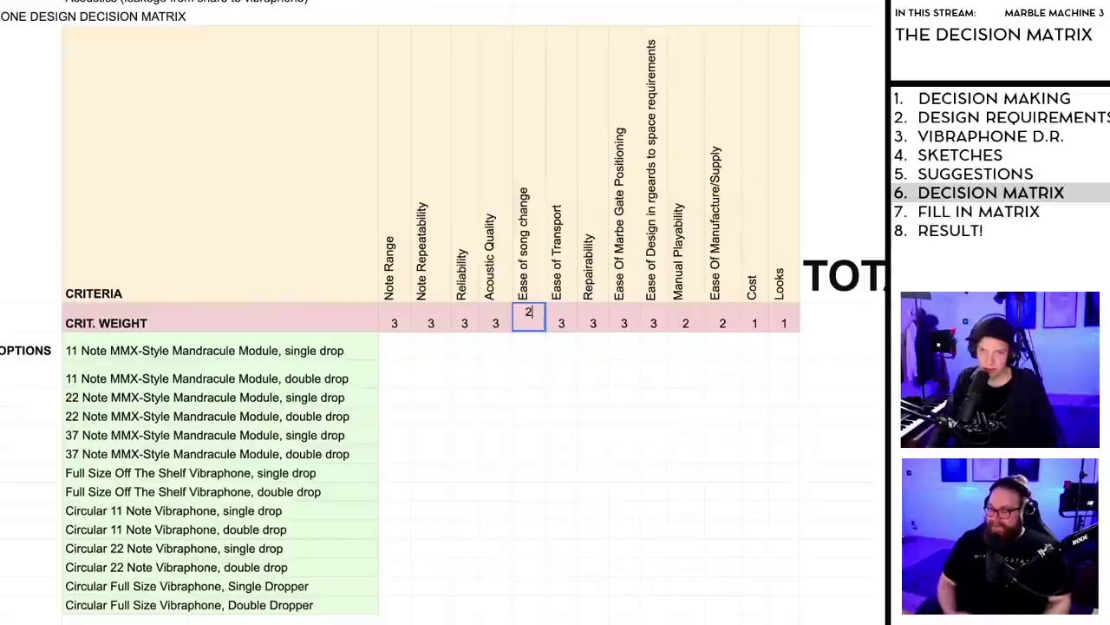
# Step: Set the criterion weights of Ease of Transport, Repairability and Ease Of Marbe Gate Positioning to 2
pyautogui.click(561, 323)
pyautogui.write('2')
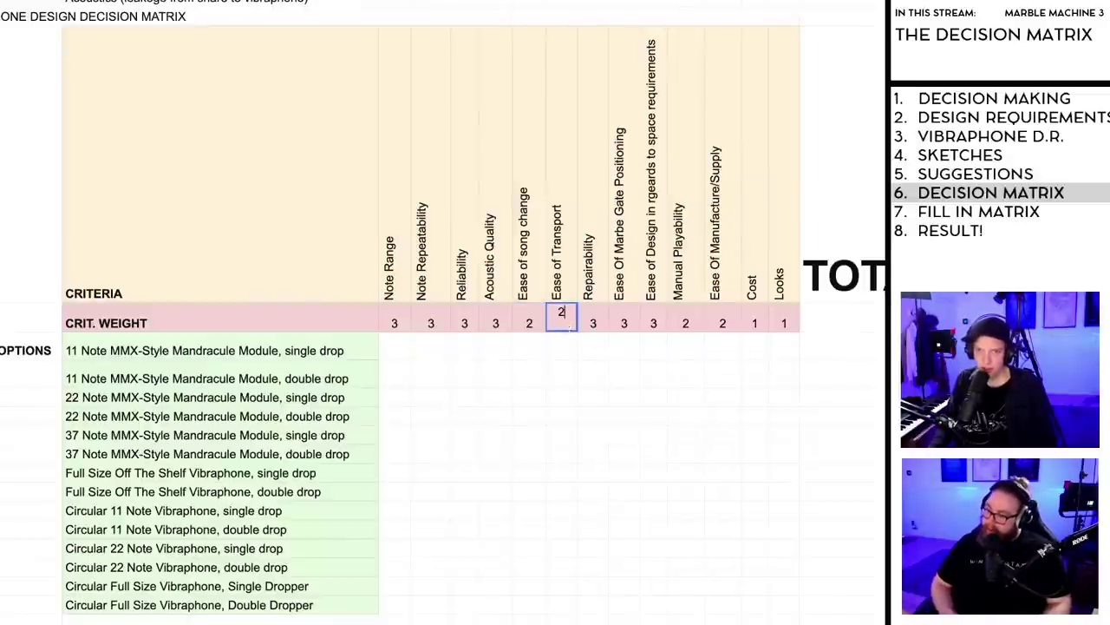
pyautogui.click(592, 323)
pyautogui.write('2')
pyautogui.click(622, 323)
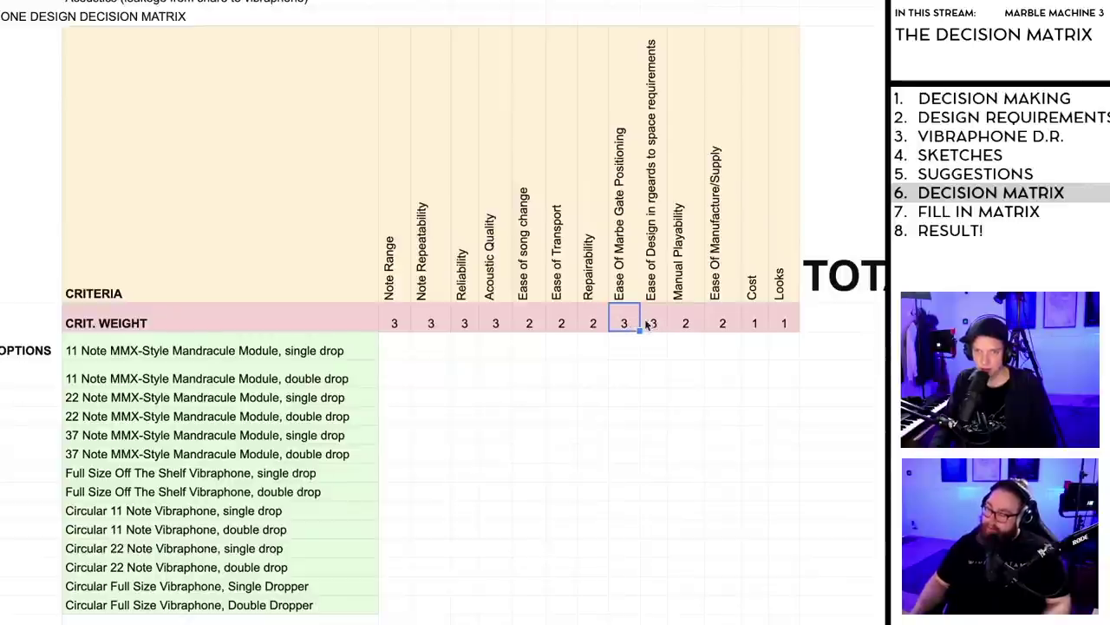
pyautogui.write('2')
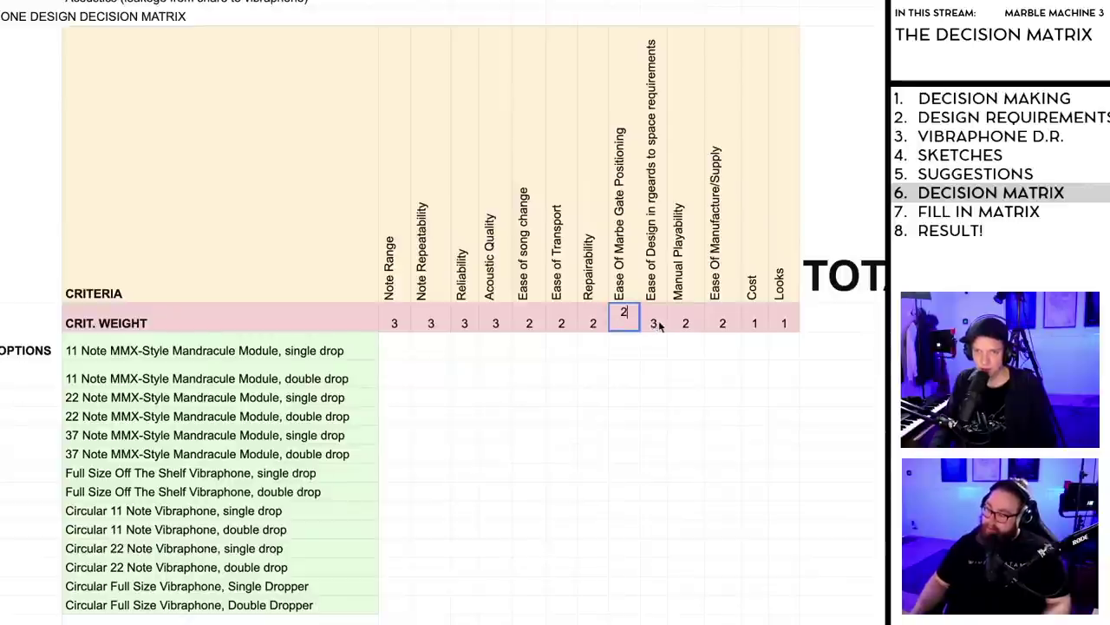
# Step: Move the column for ease of design regarding space requirements so it sits directly between Acoustic Quality and Ease of song change
pyautogui.click(655, 323)
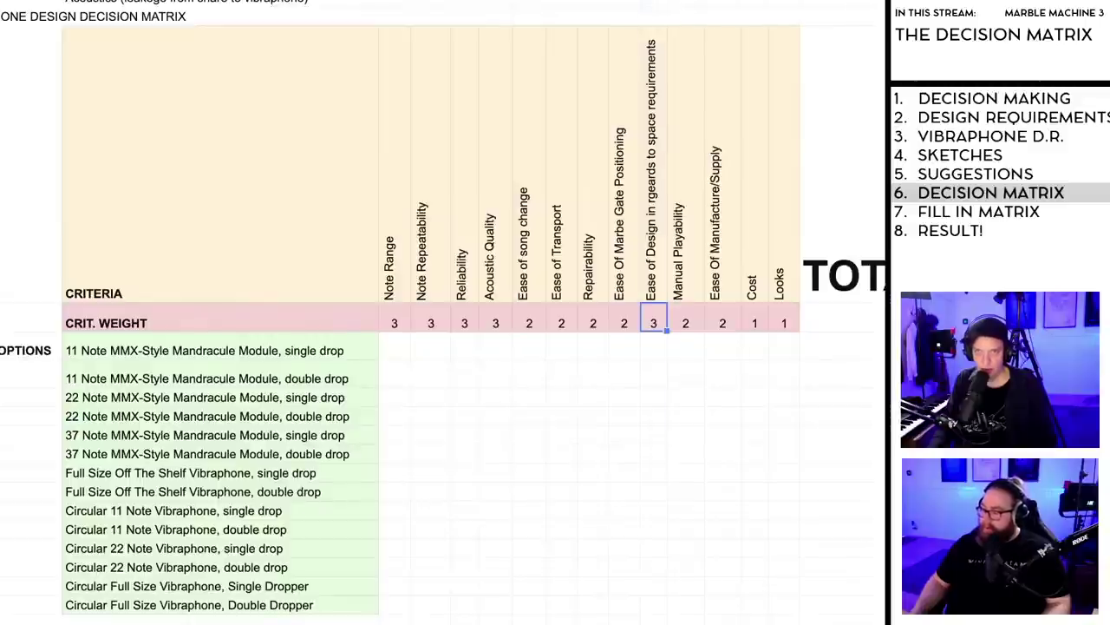
pyautogui.click(723, 3)
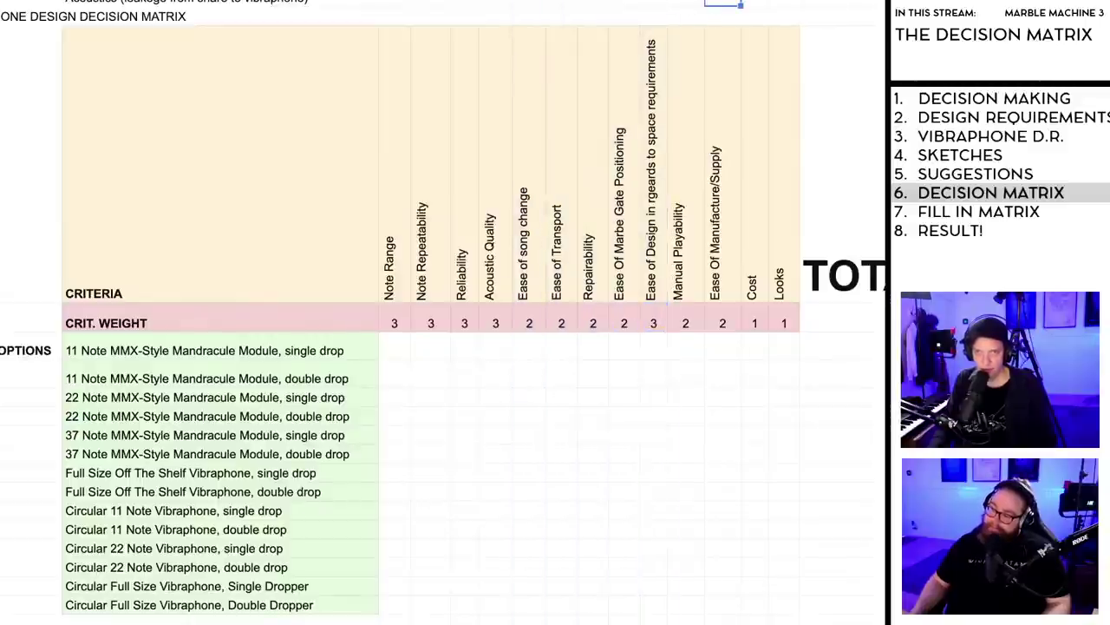
pyautogui.moveTo(654, 2); pyautogui.dragTo(531, 3)
pyautogui.moveTo(723, 397); pyautogui.dragTo(724, 373)
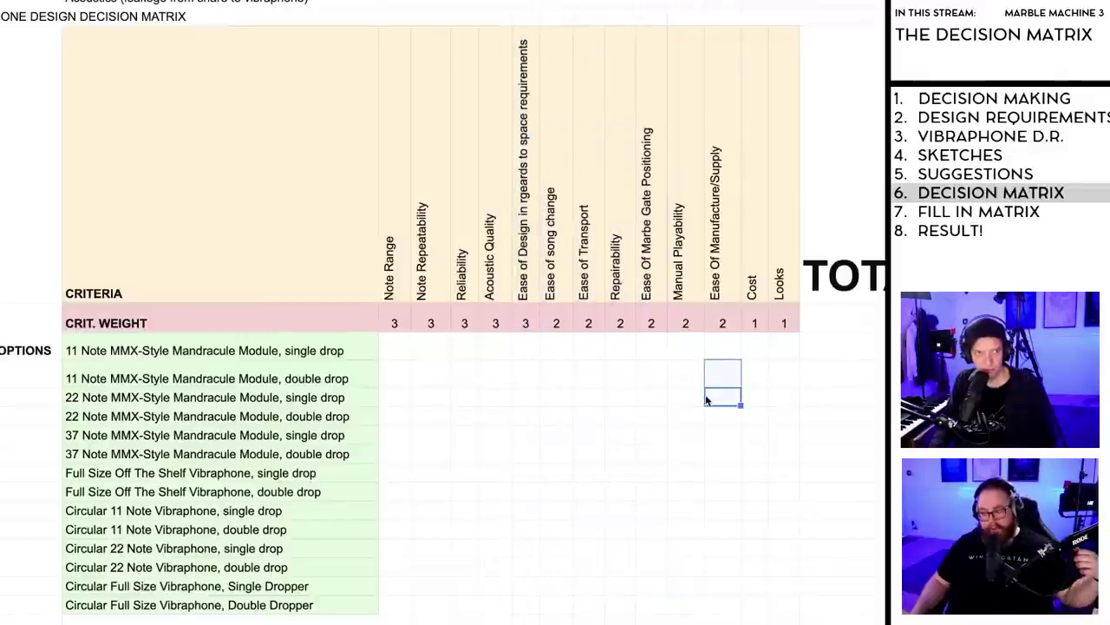
pyautogui.scroll(-1, 635, 407)
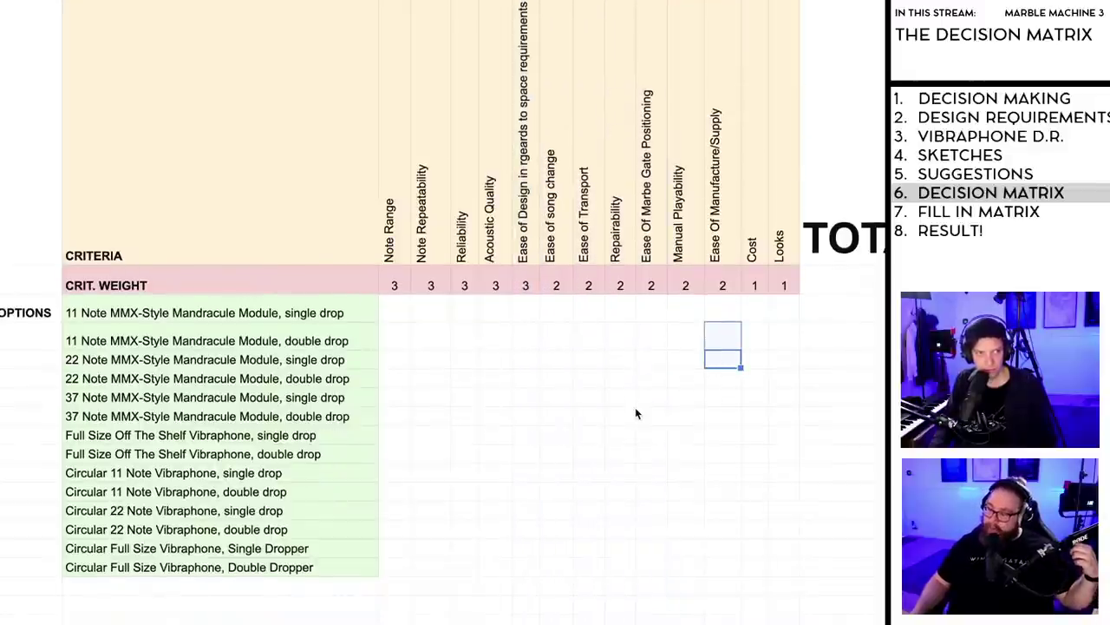
pyautogui.click(634, 411)
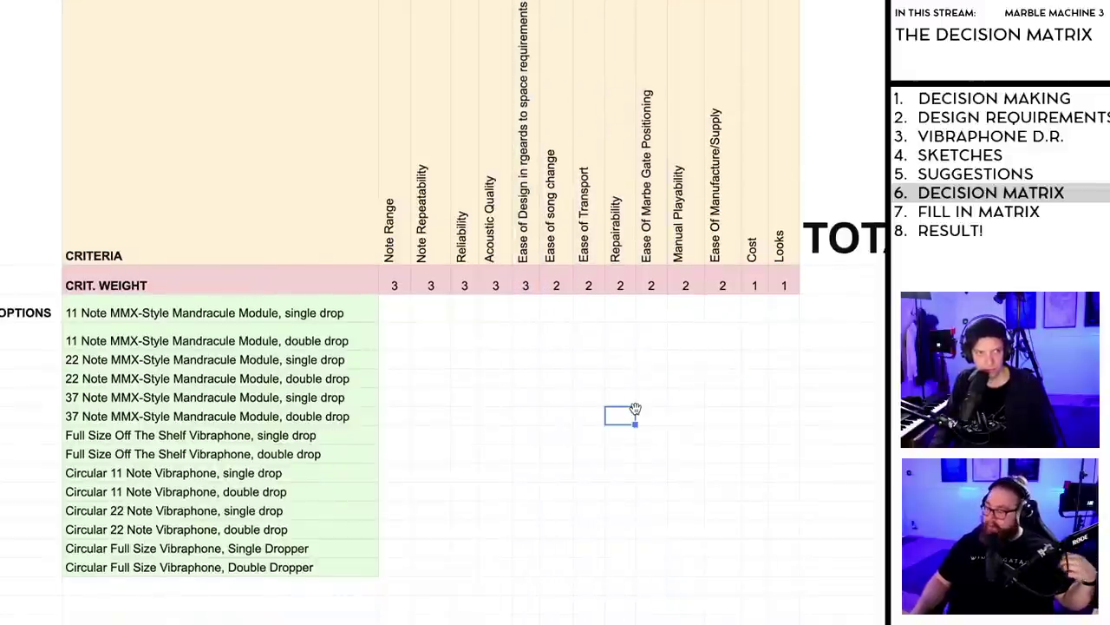
pyautogui.click(558, 438)
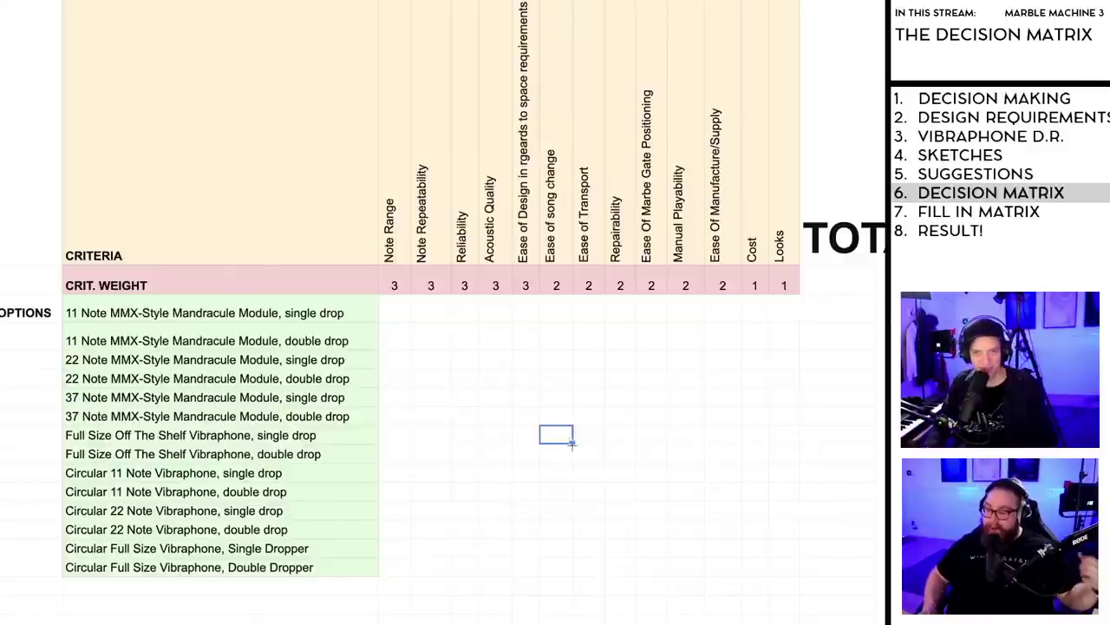
pyautogui.click(626, 461)
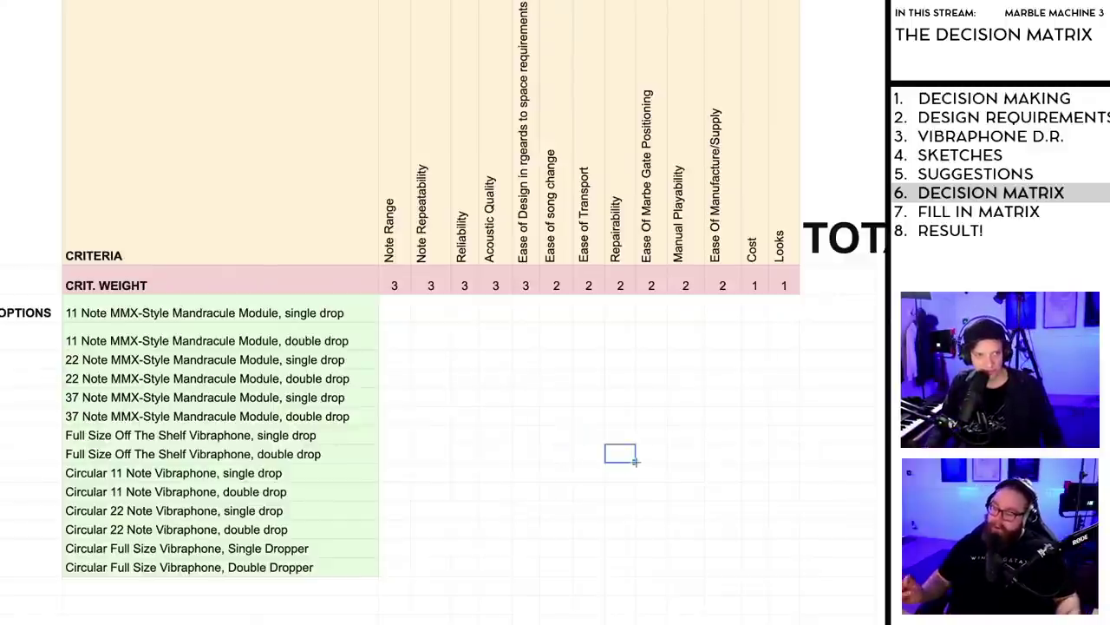
pyautogui.scroll(-3, 636, 463)
pyautogui.scroll(4, 637, 464)
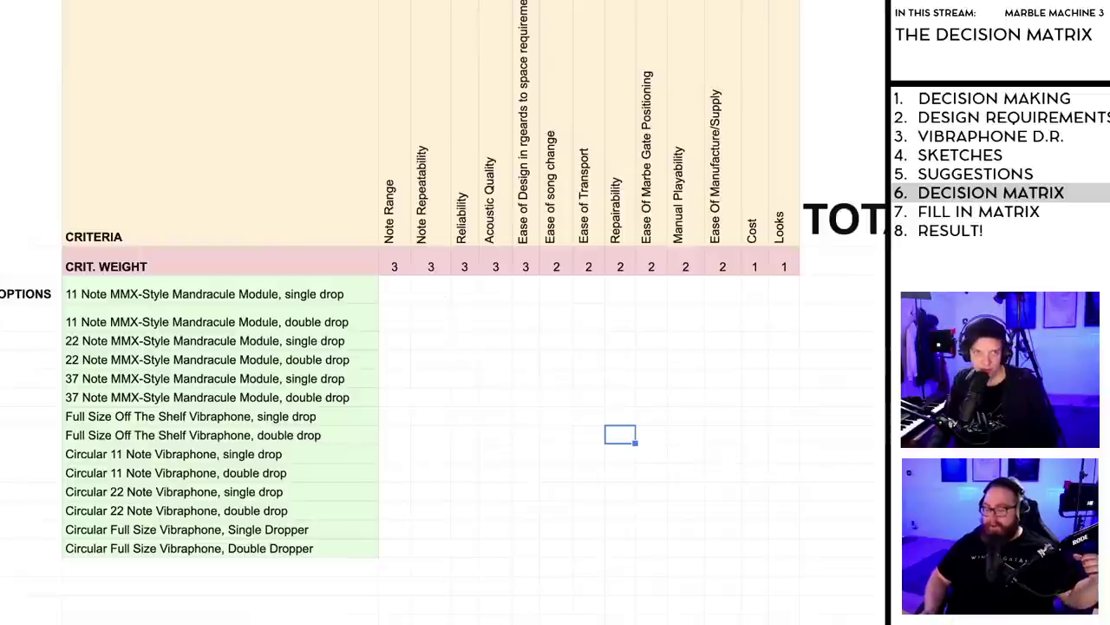
pyautogui.click(26, 293)
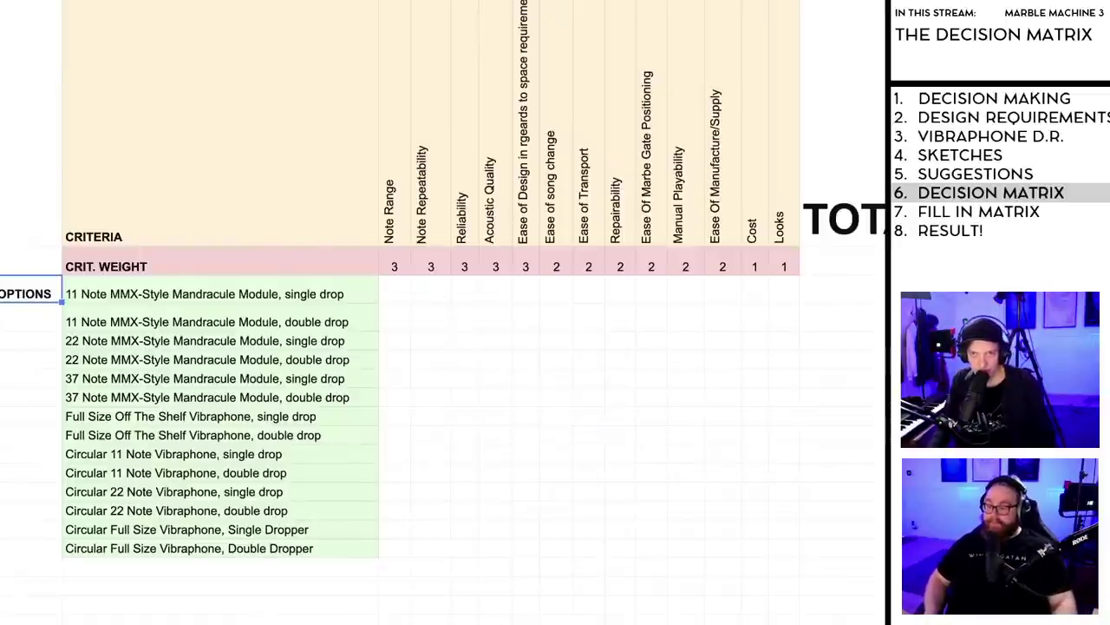
pyautogui.click(842, 217)
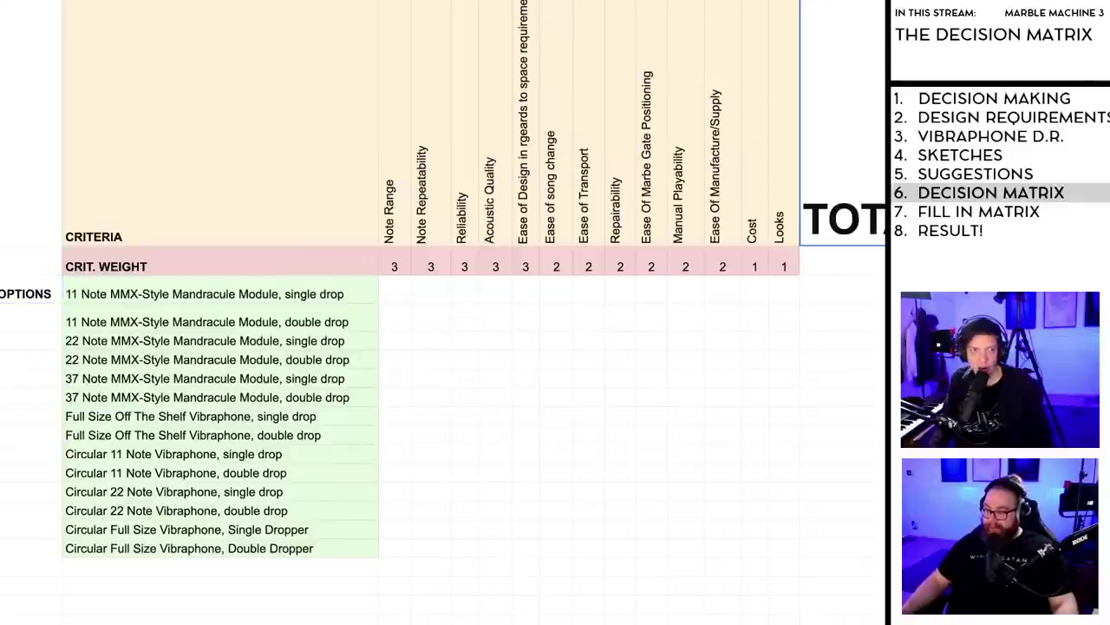
pyautogui.hotkey('ctrl', 'v')
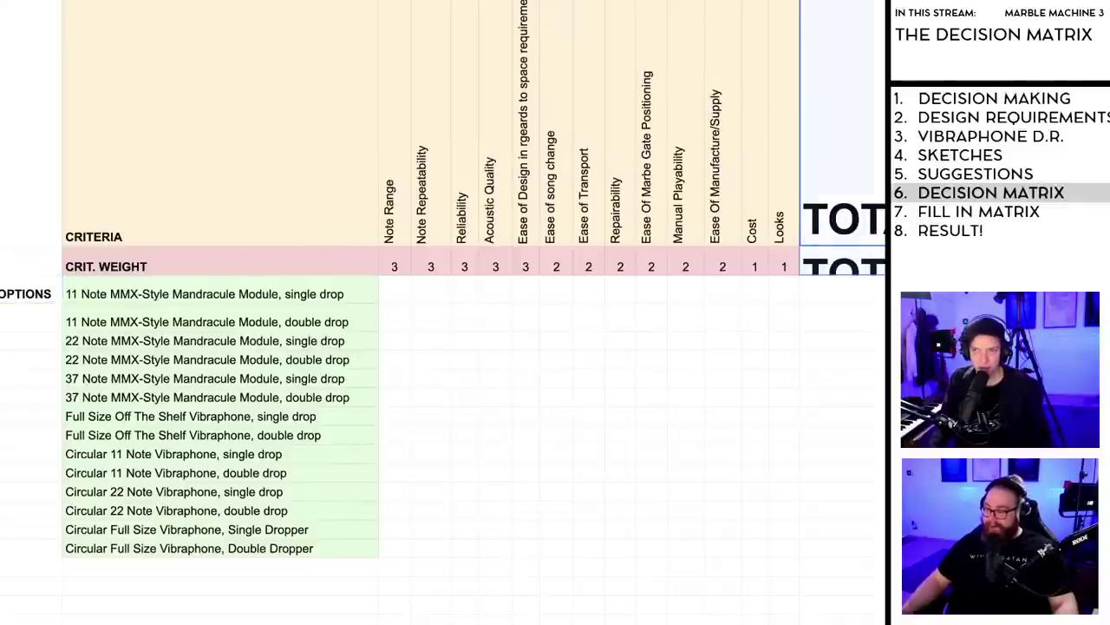
pyautogui.hotkey('ctrl', 'z')
pyautogui.hotkey('ctrl', 'z')
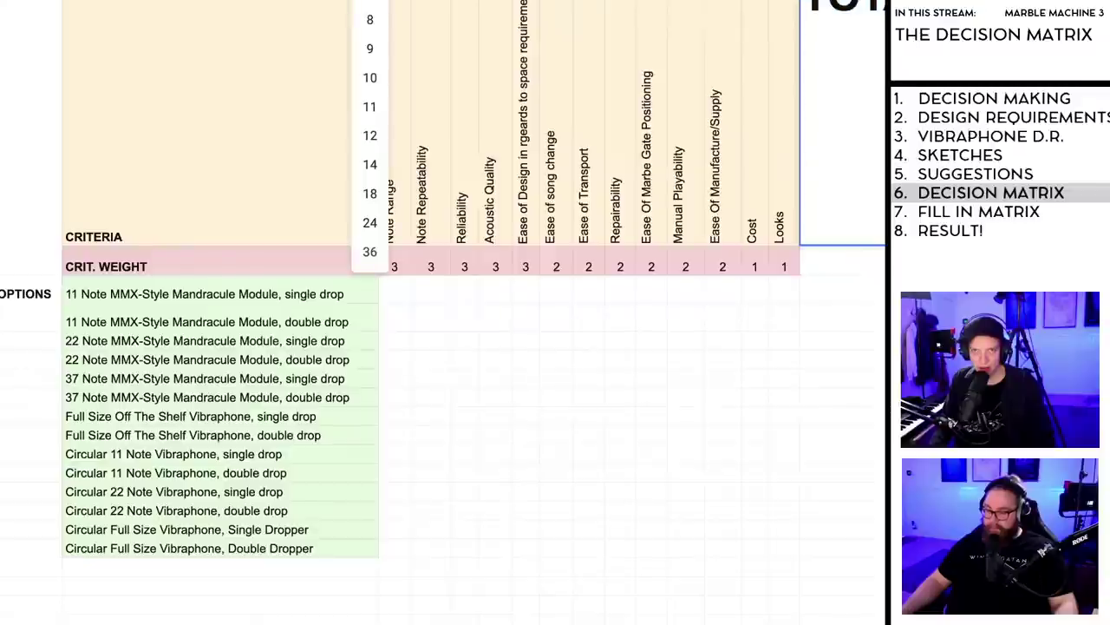
# Step: Reduce the font size of the TOTAL heading so the word fits within its column
pyautogui.click(369, 0)
pyautogui.click(369, 0)
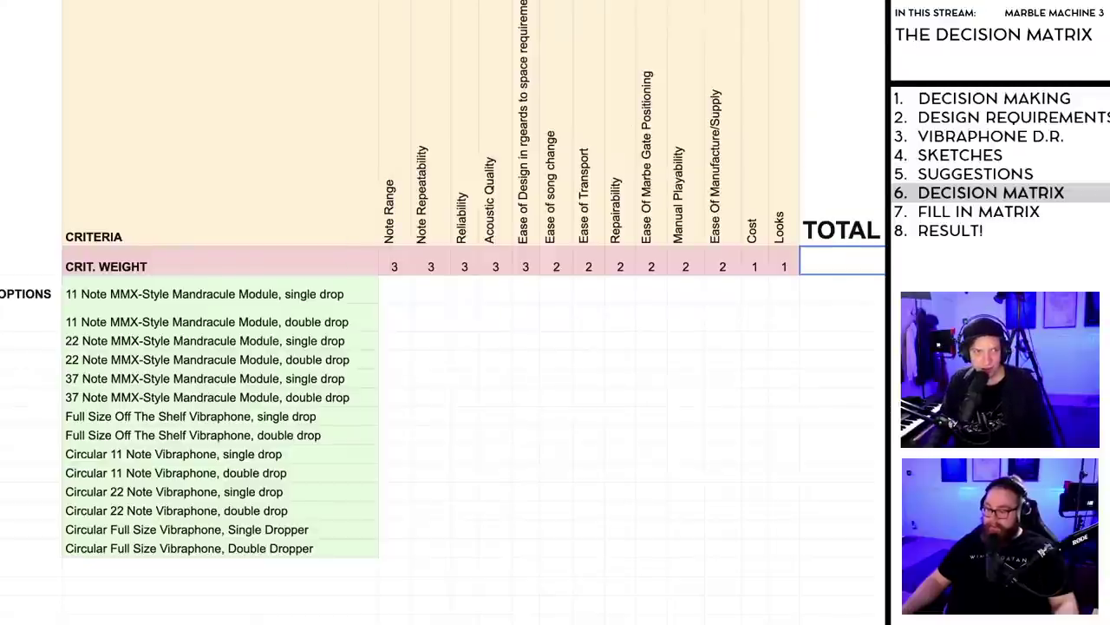
# Step: Fill the TOTAL cells for all design options, from the first to the last option row, with a medium light red
pyautogui.scroll(1, 733, 457)
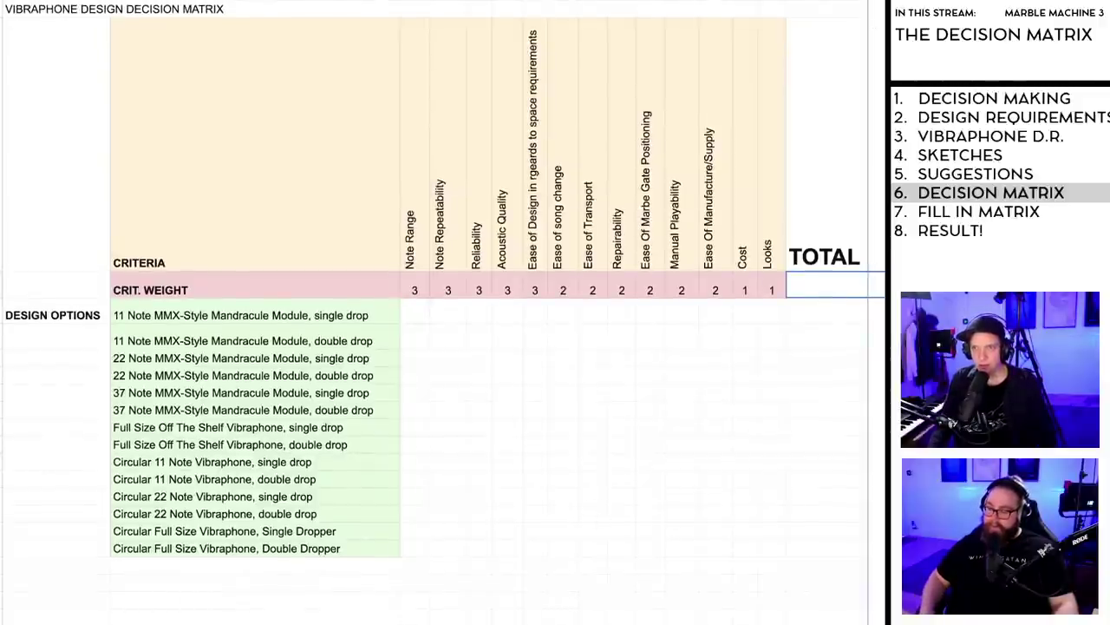
pyautogui.click(806, 312)
pyautogui.keyDown('shift'); pyautogui.click(813, 549); pyautogui.keyUp('shift')
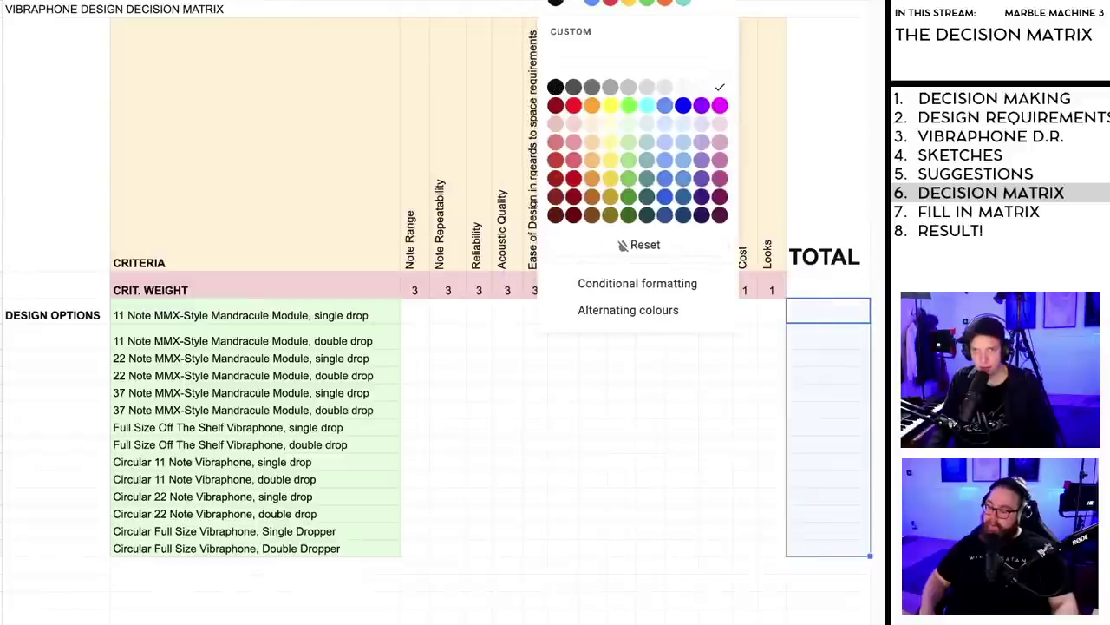
pyautogui.click(566, 130)
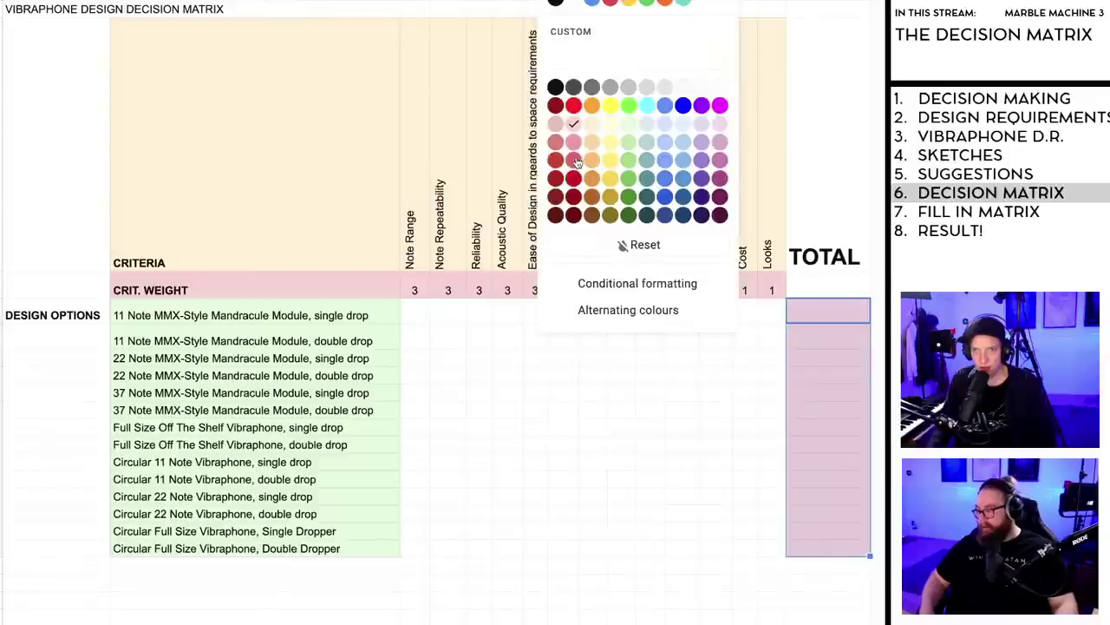
pyautogui.click(579, 161)
pyautogui.click(598, 415)
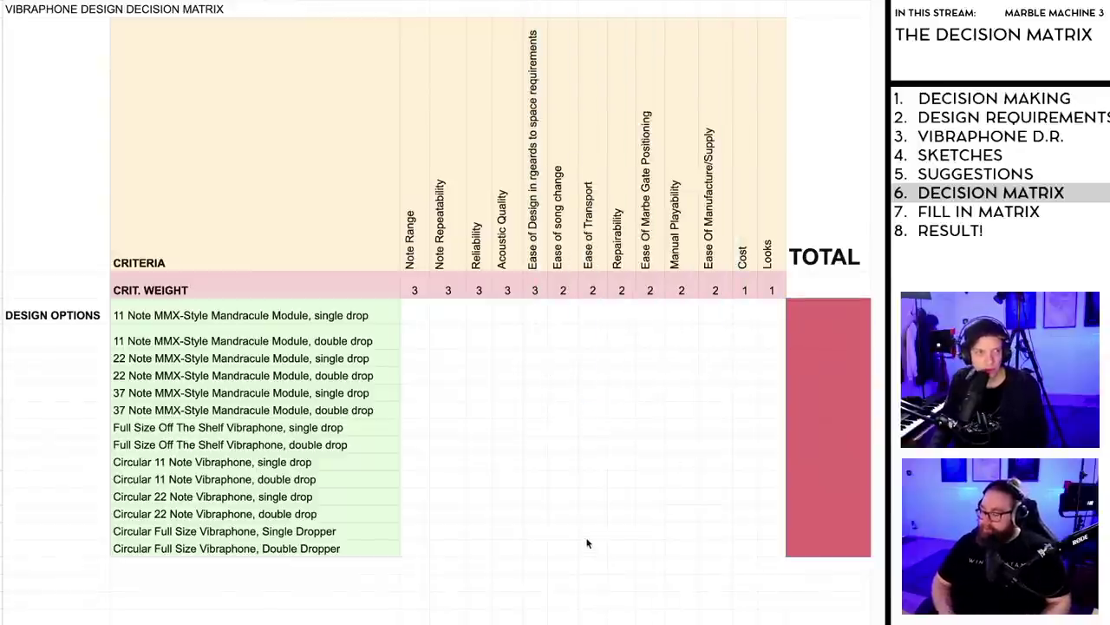
# Step: Switch to the decision matrix article and examine the Method 1 rating scale options, including the 1 to 5 scale, before returning to the matrix
pyautogui.click(413, 319)
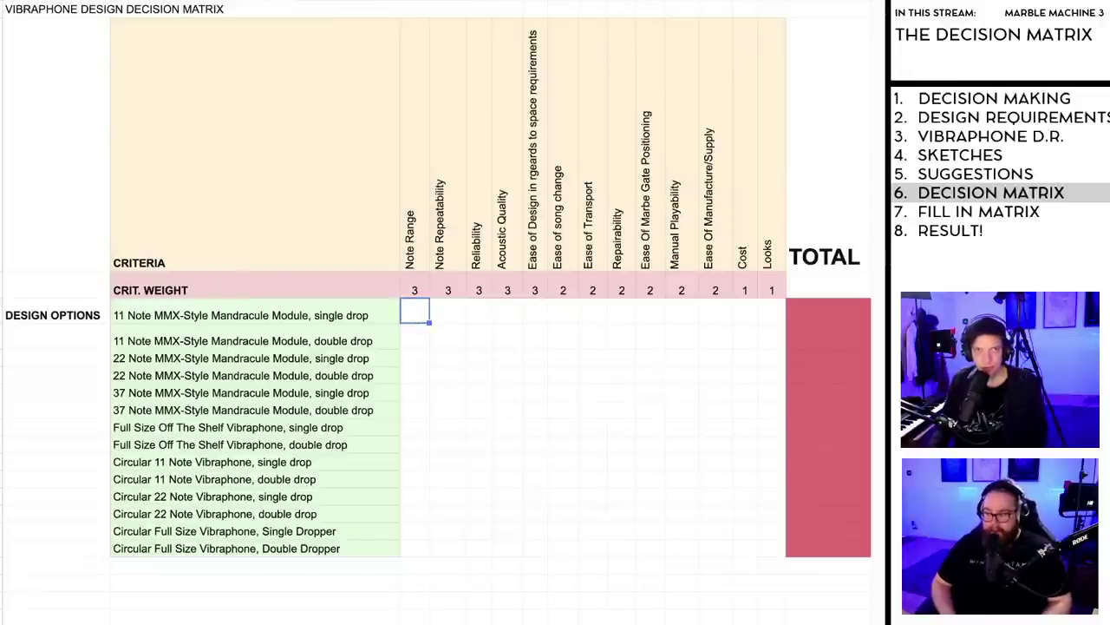
pyautogui.hotkey('alt', 'Tab')
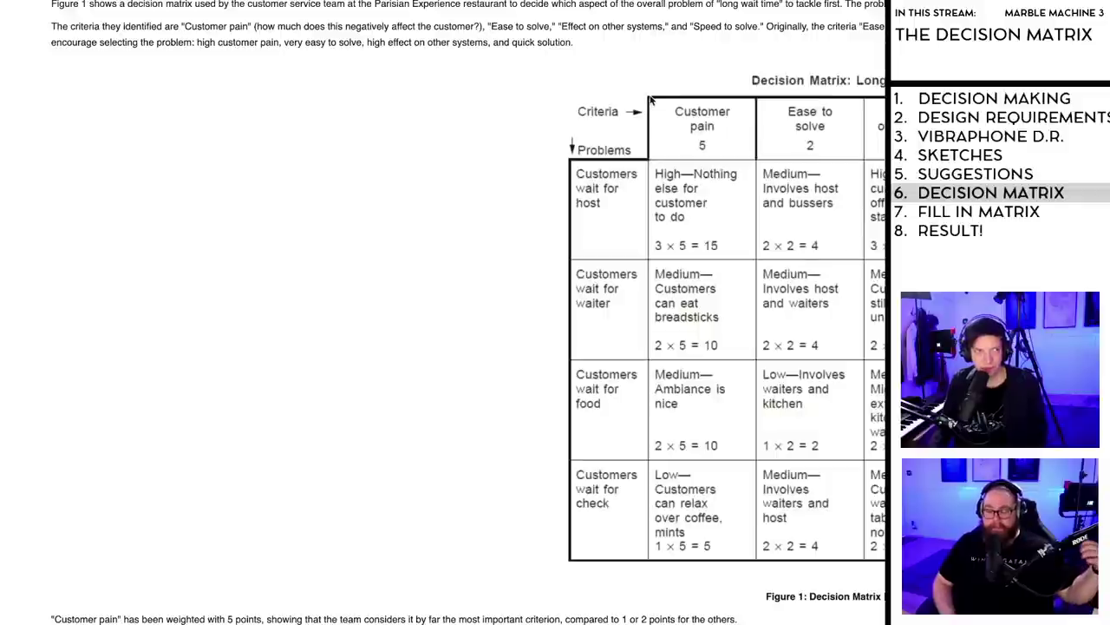
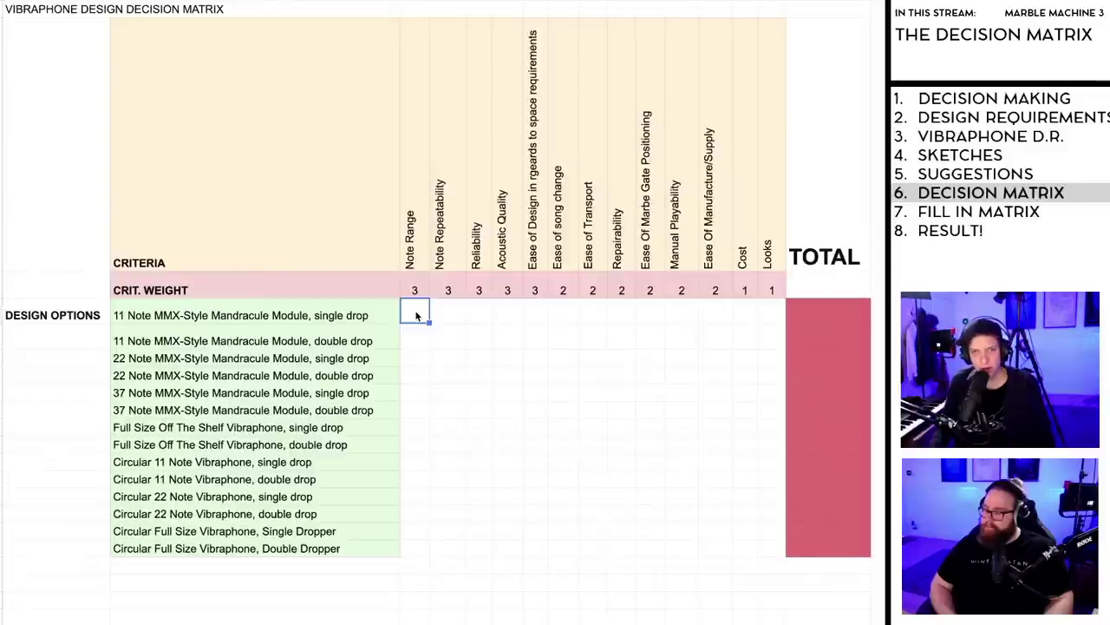
pyautogui.hotkey('alt', 'Tab')
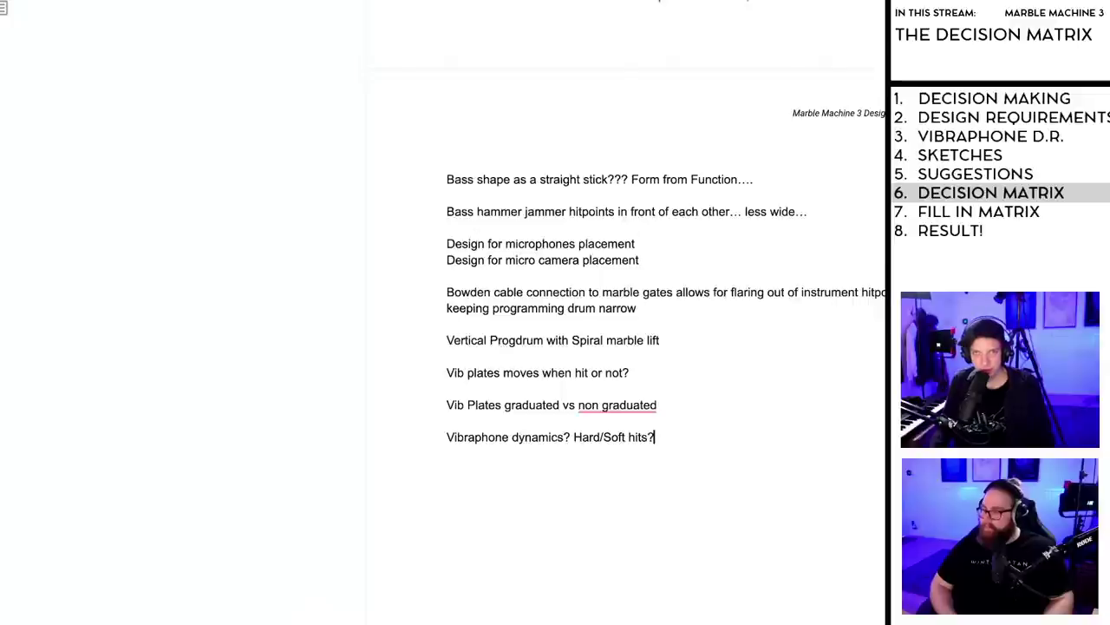
pyautogui.hotkey('alt', 'Tab')
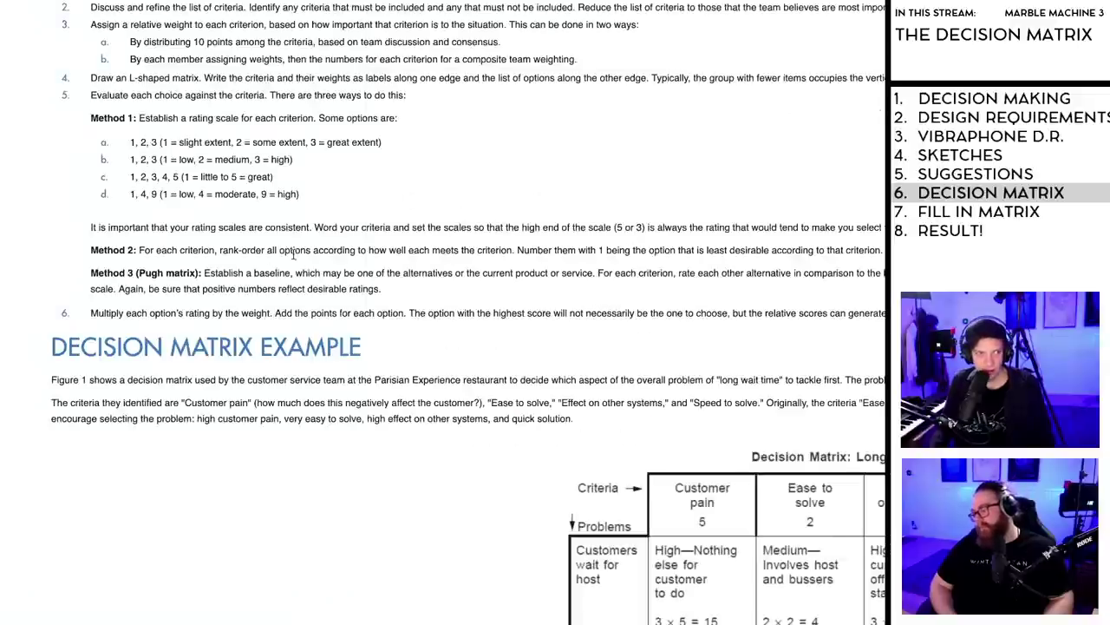
pyautogui.scroll(-1, 299, 252)
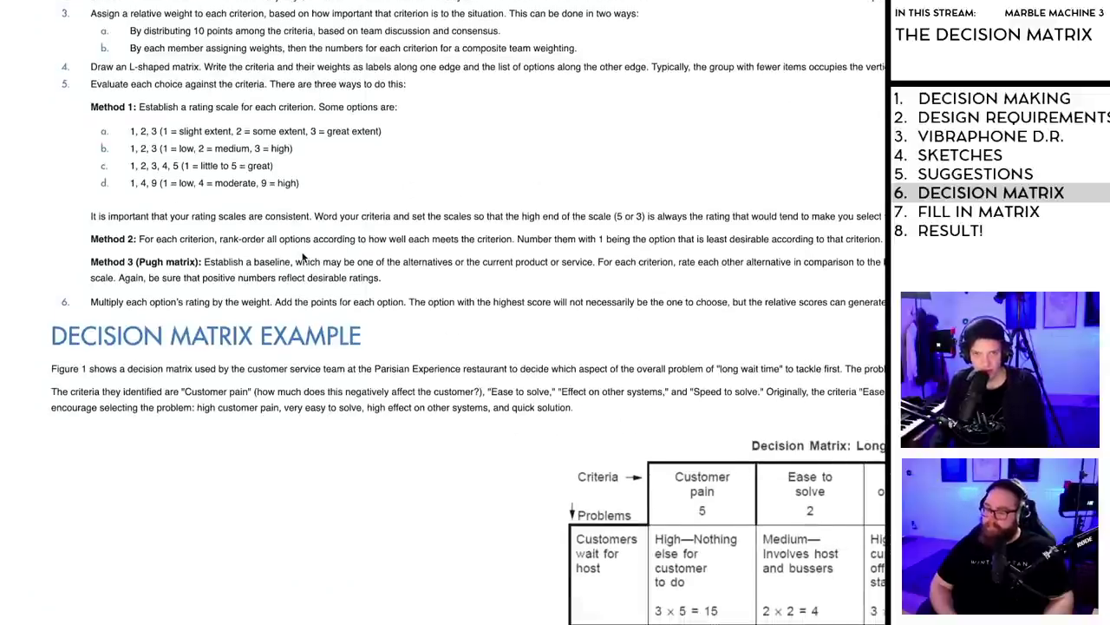
pyautogui.scroll(1, 217, 254)
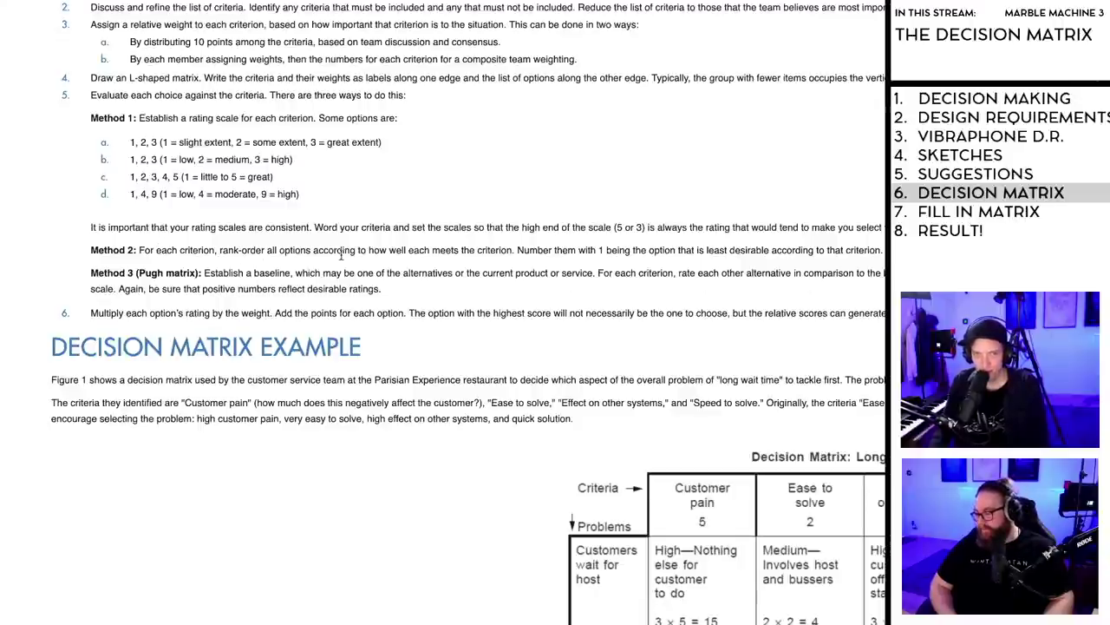
pyautogui.moveTo(90, 117); pyautogui.dragTo(440, 196)
pyautogui.click(262, 174)
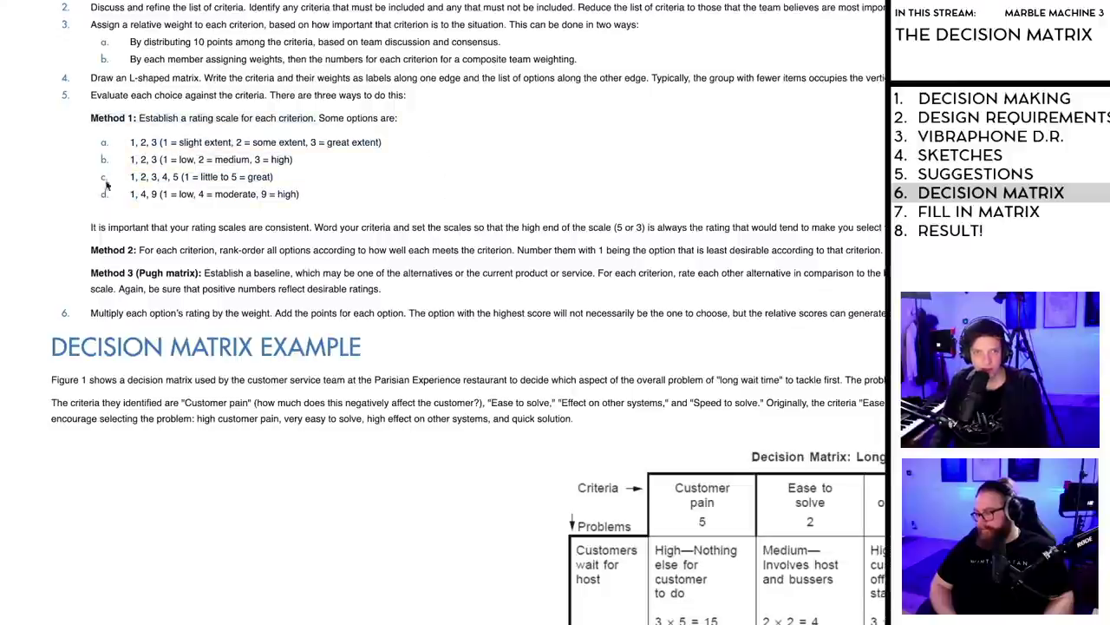
pyautogui.tripleClick(254, 175)
pyautogui.click(253, 176)
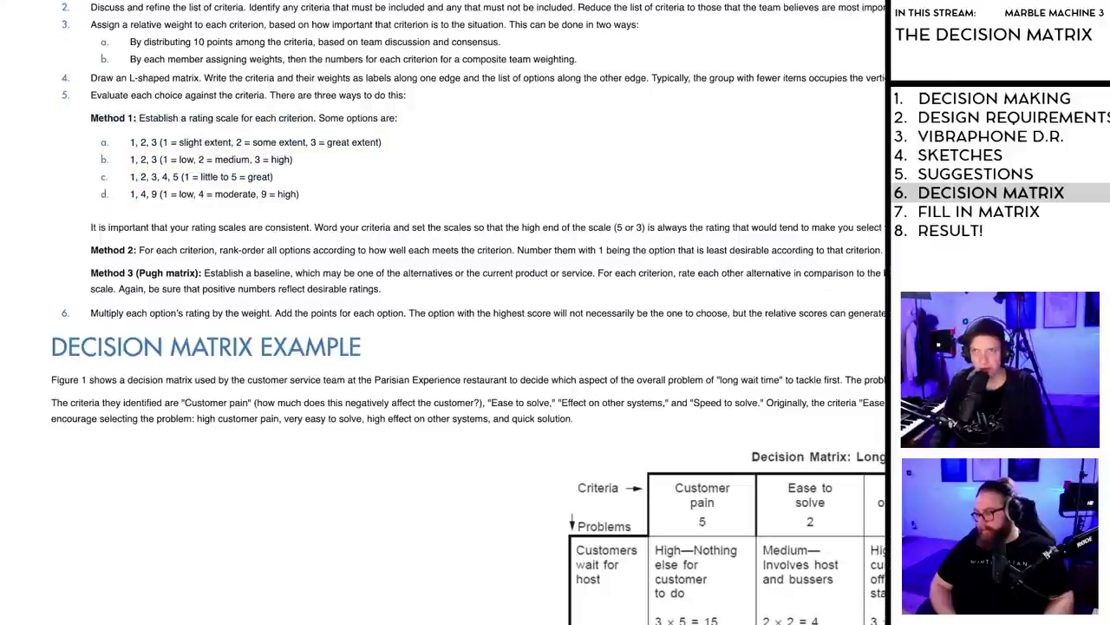
pyautogui.hotkey('ctrl', 'Tab')
pyautogui.click(559, 413)
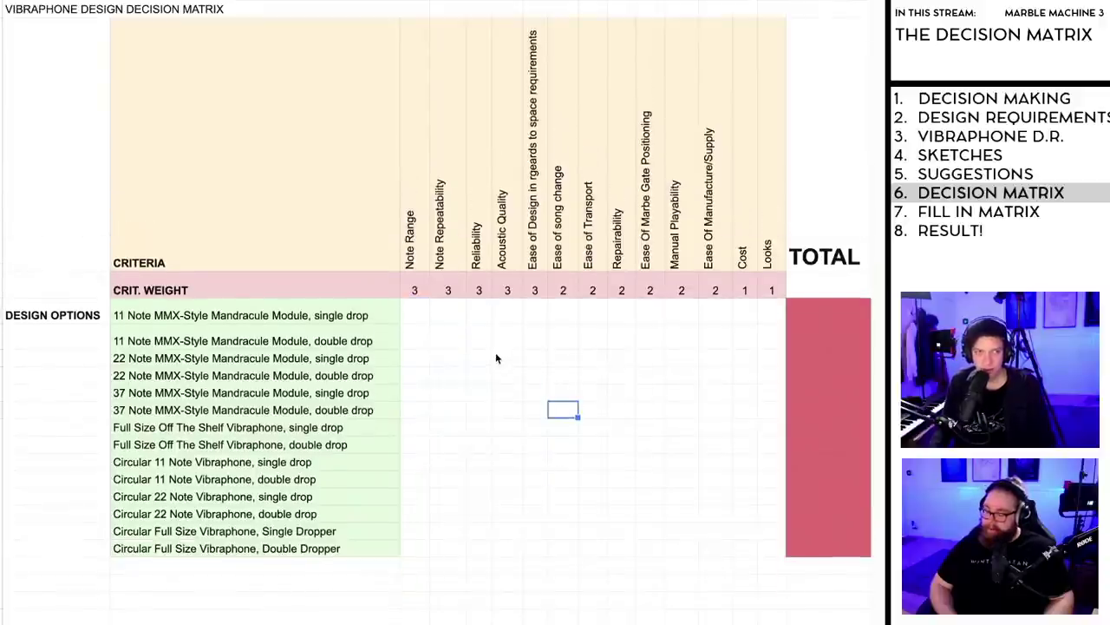
pyautogui.click(449, 336)
pyautogui.click(414, 318)
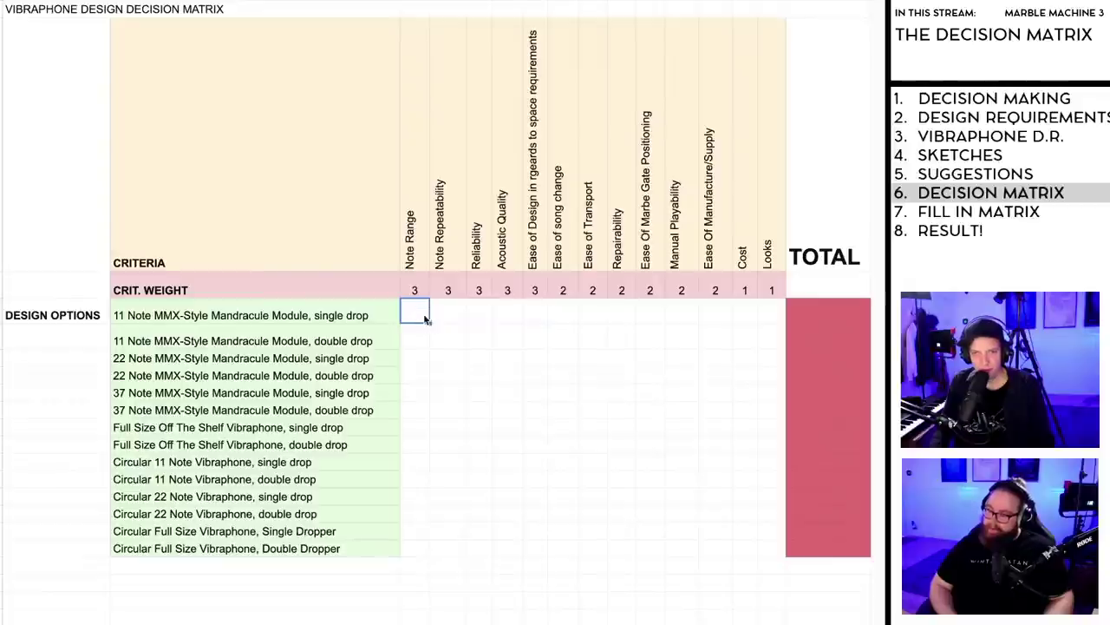
pyautogui.click(814, 314)
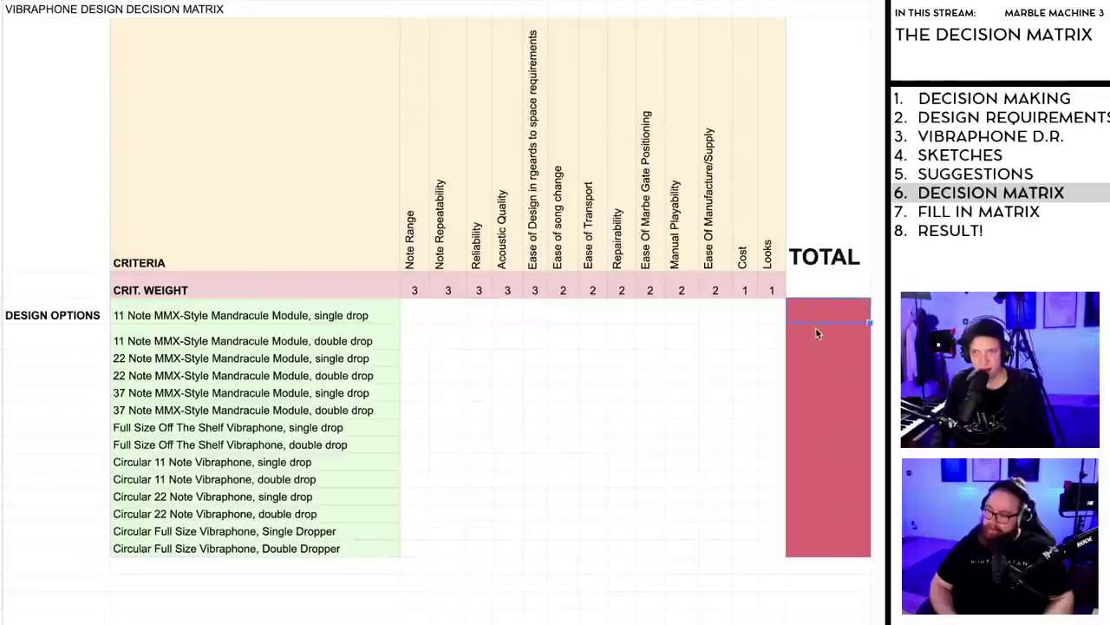
pyautogui.click(421, 318)
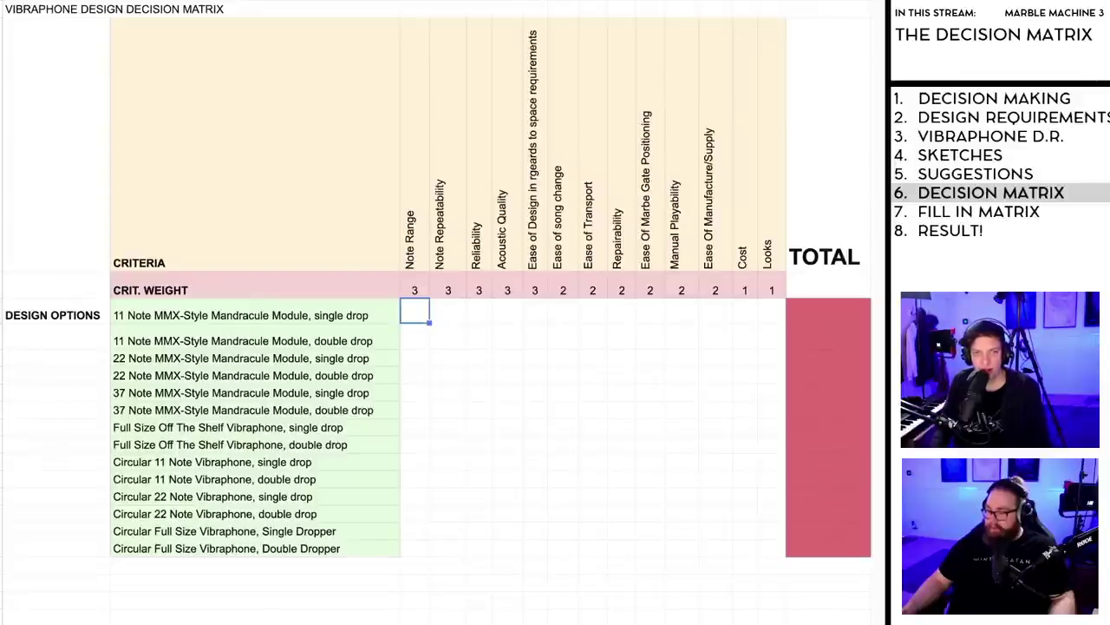
# Step: Insert one blank row directly below the 11 Note MMX-Style Mandracule Module, single drop option
pyautogui.click(2, 315)
pyautogui.rightClick(3, 317)
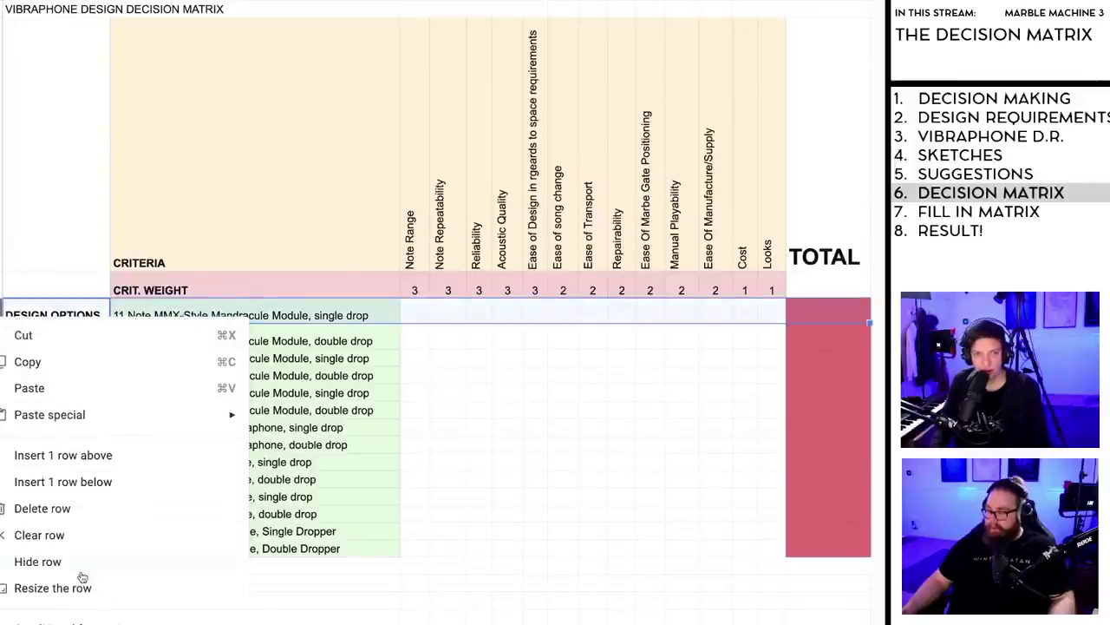
pyautogui.click(63, 484)
pyautogui.click(495, 392)
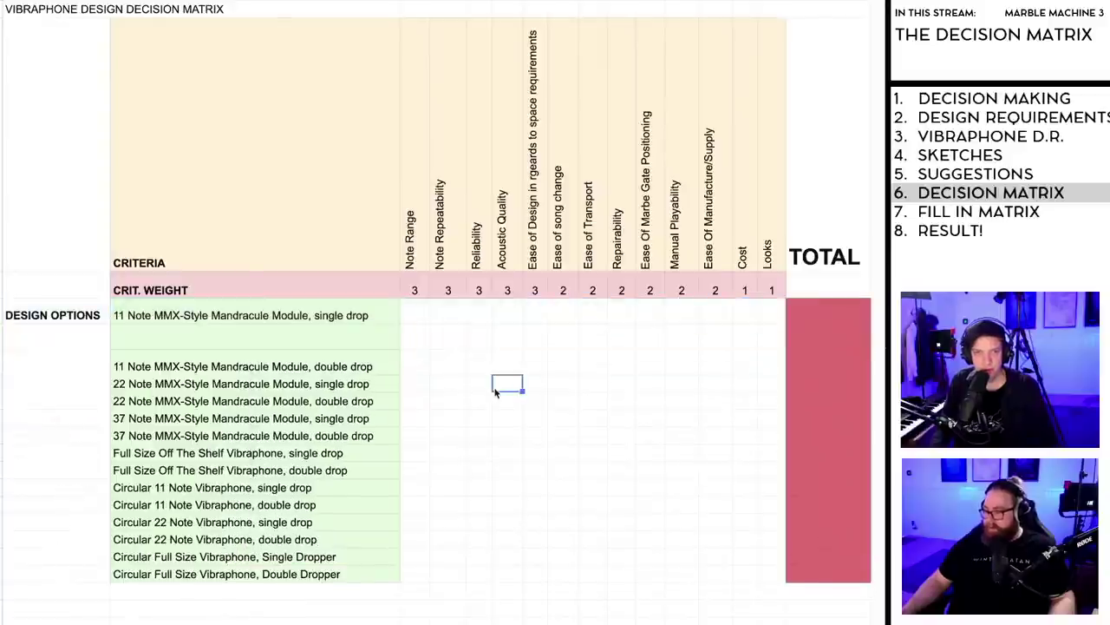
# Step: Enter a Note Range rating of 5 for the 11 Note MMX-Style Mandracule Module, single drop
pyautogui.click(416, 318)
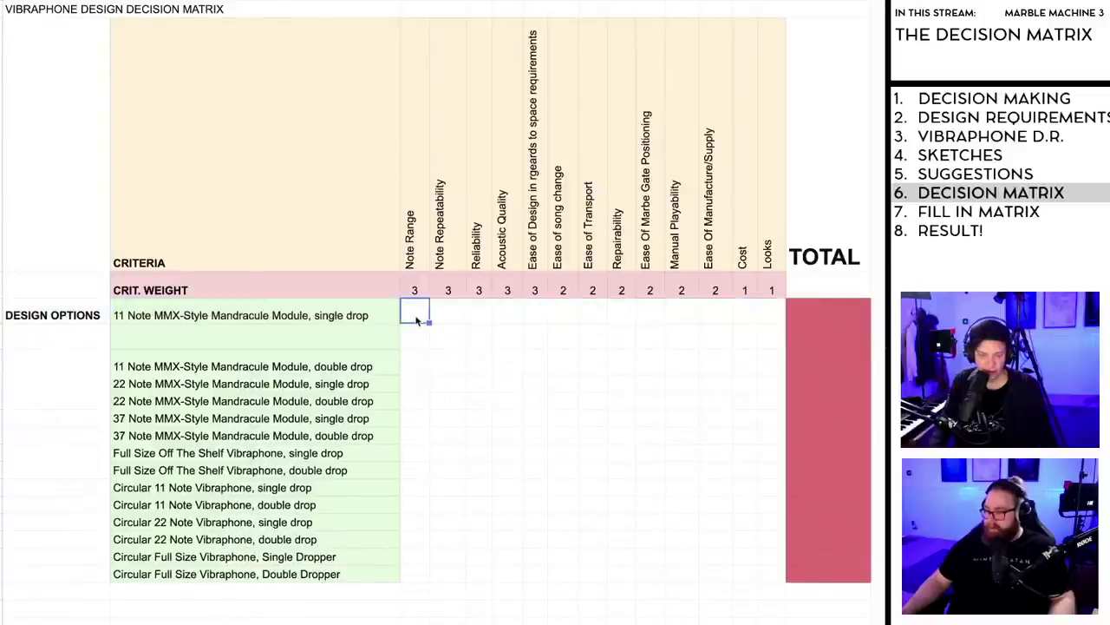
pyautogui.write('5')
pyautogui.press('Return')
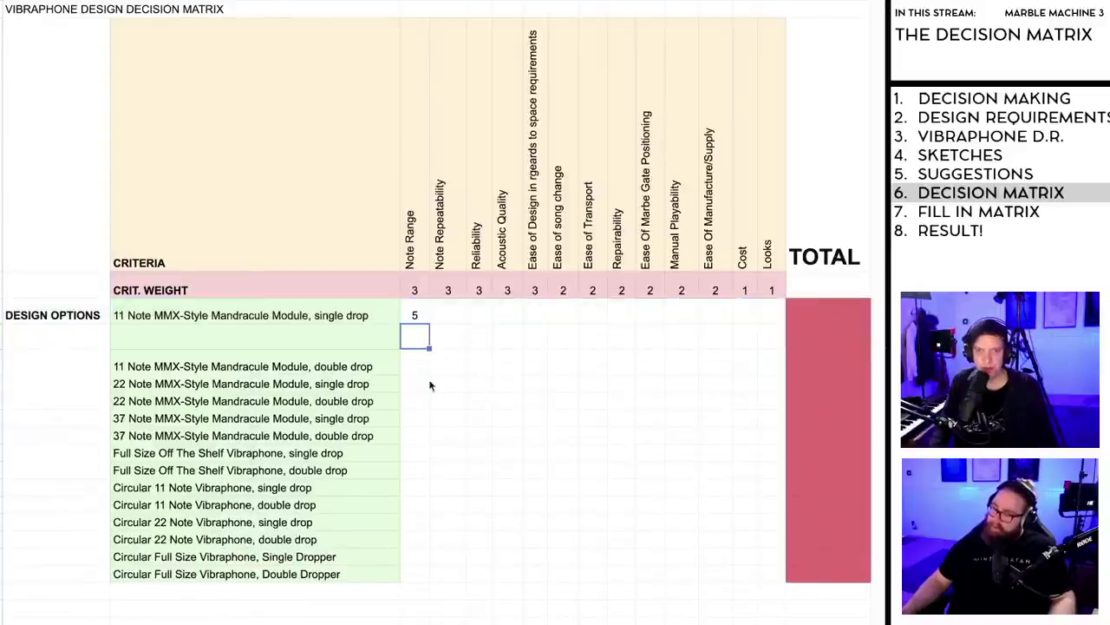
# Step: In the blank row, add a SUM formula multiplying the Note Range rating (C6) by its criterion weight, and fill it across to Looks
pyautogui.click(828, 335)
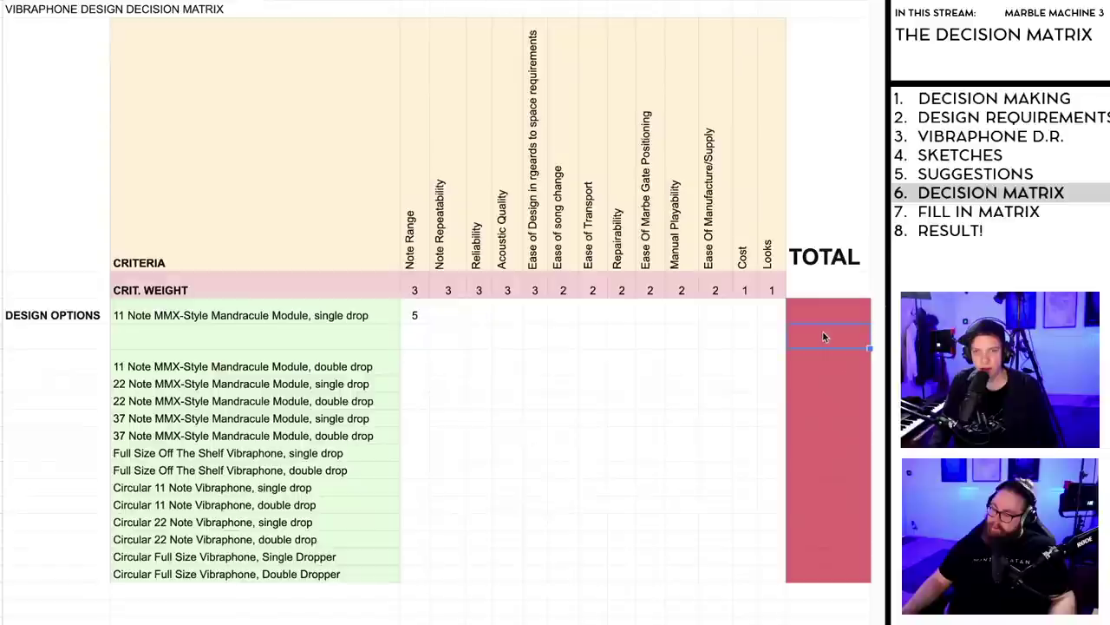
pyautogui.click(417, 338)
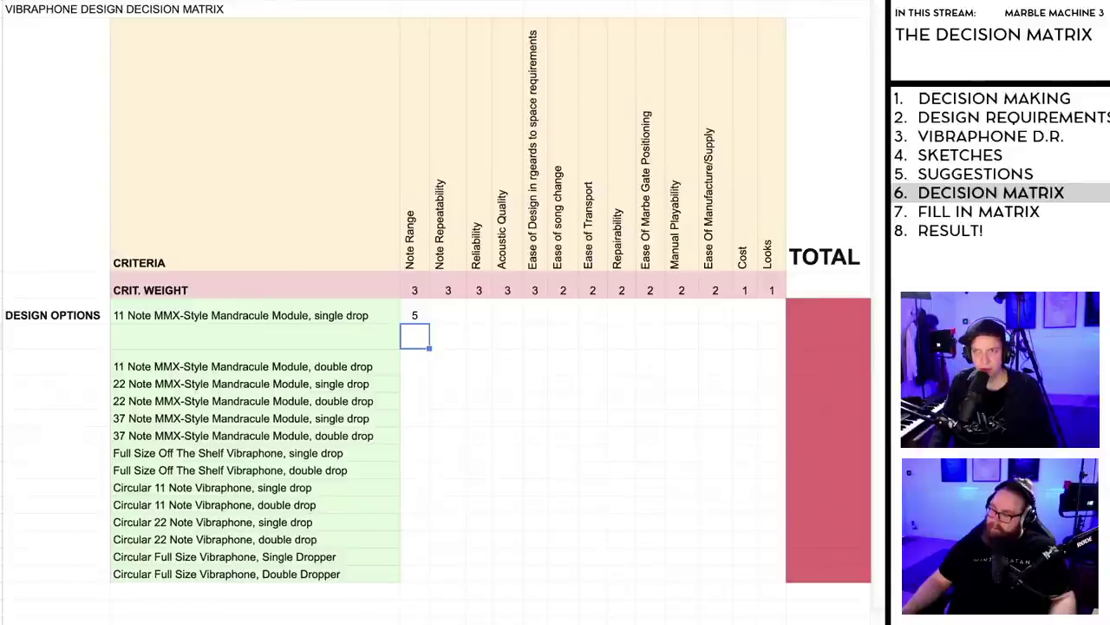
pyautogui.write('=SUM(')
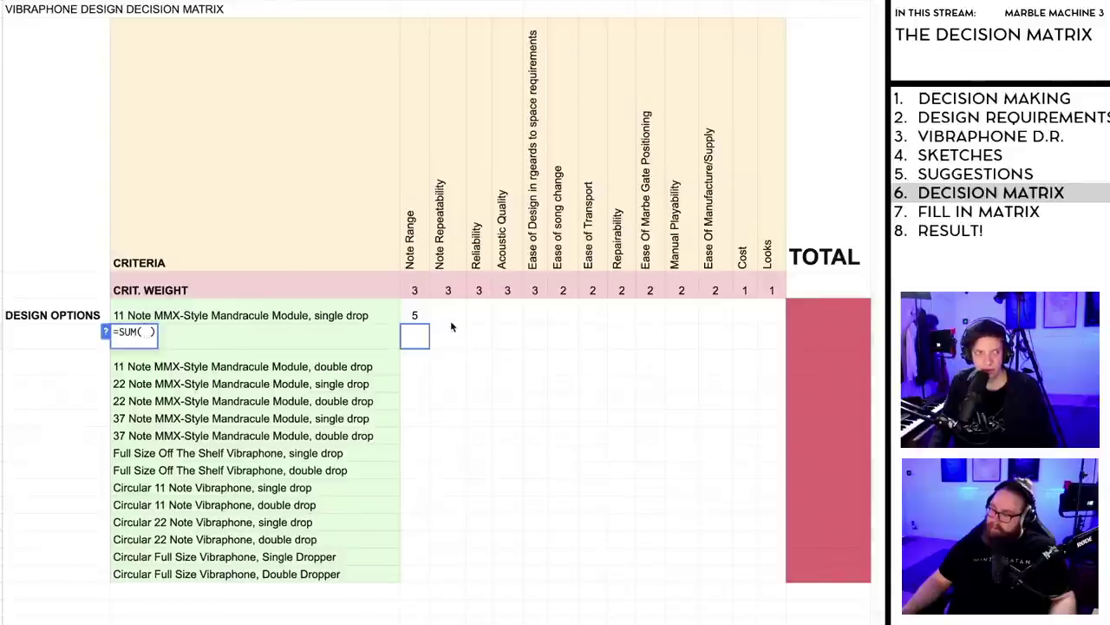
pyautogui.click(421, 316)
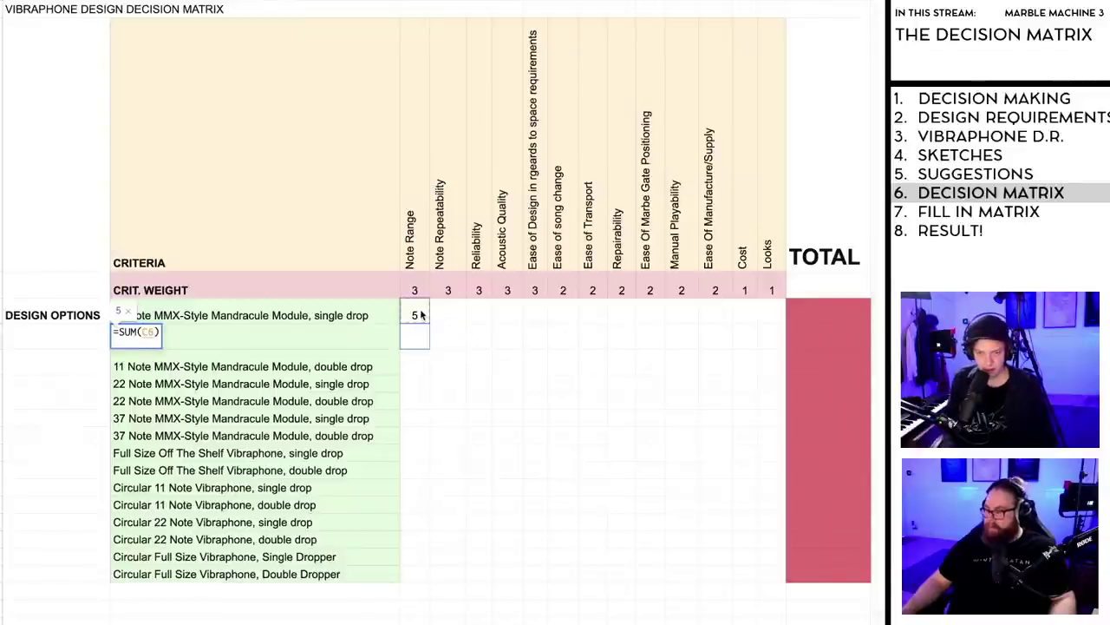
pyautogui.write('*')
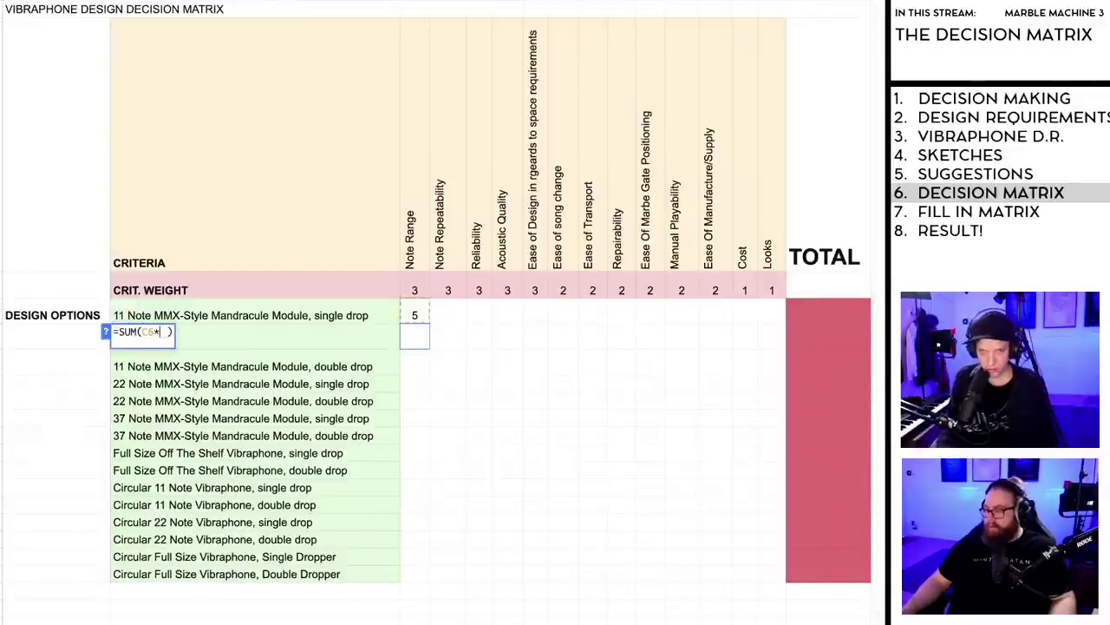
pyautogui.click(414, 290)
pyautogui.press('Return')
pyautogui.click(421, 340)
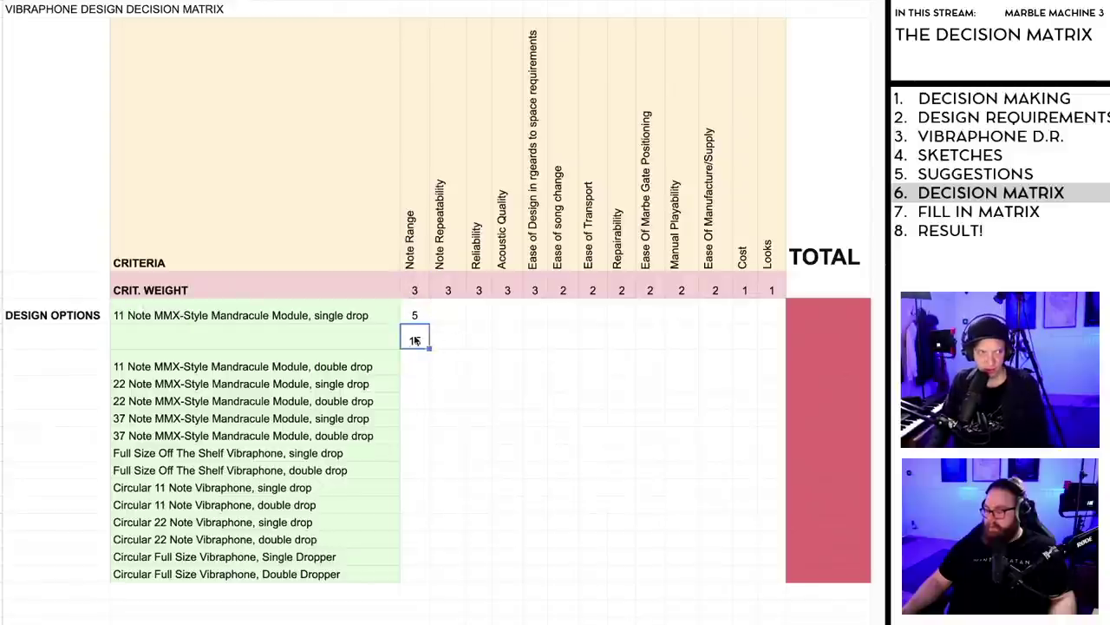
pyautogui.moveTo(429, 347); pyautogui.dragTo(772, 342)
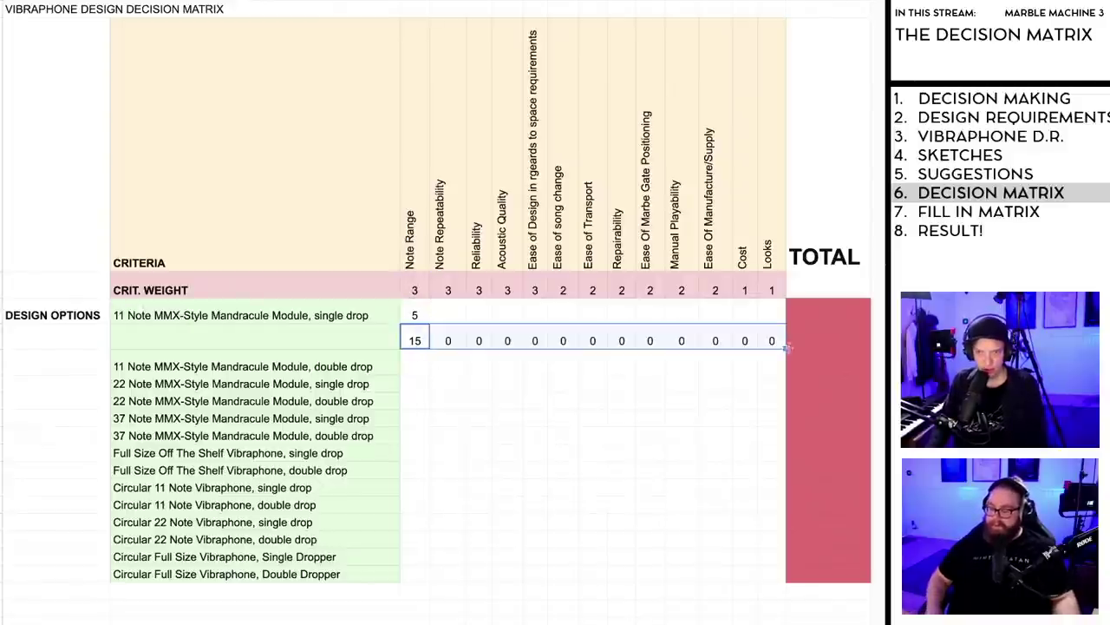
# Step: In the weighted score row's TOTAL cell, sum all weighted scores with =SUM(C7:O7)
pyautogui.click(824, 343)
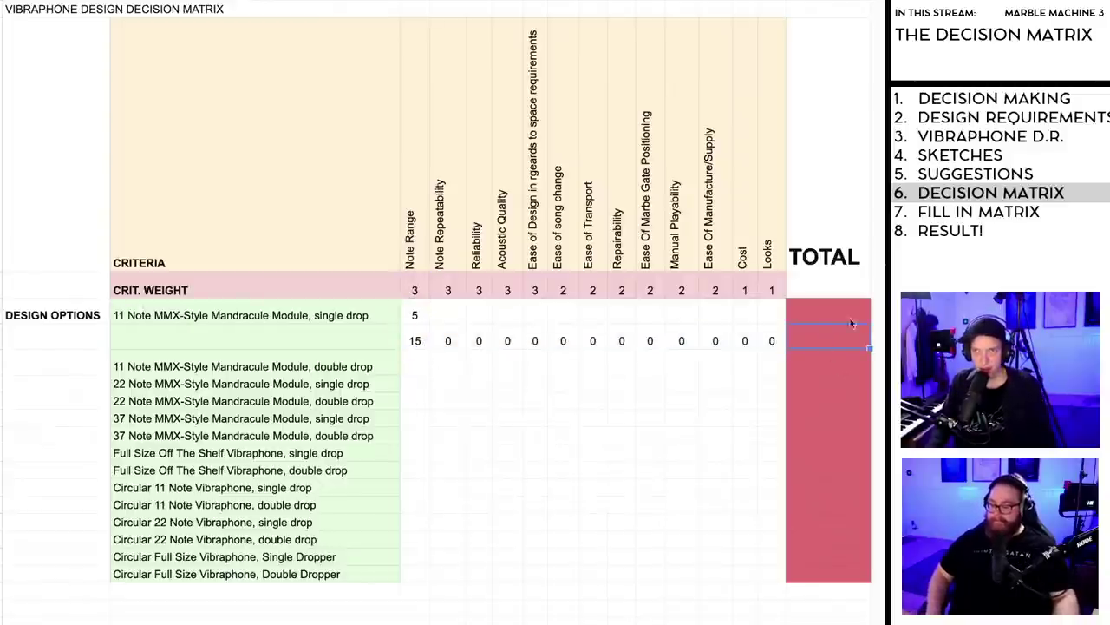
pyautogui.write('=SUM(')
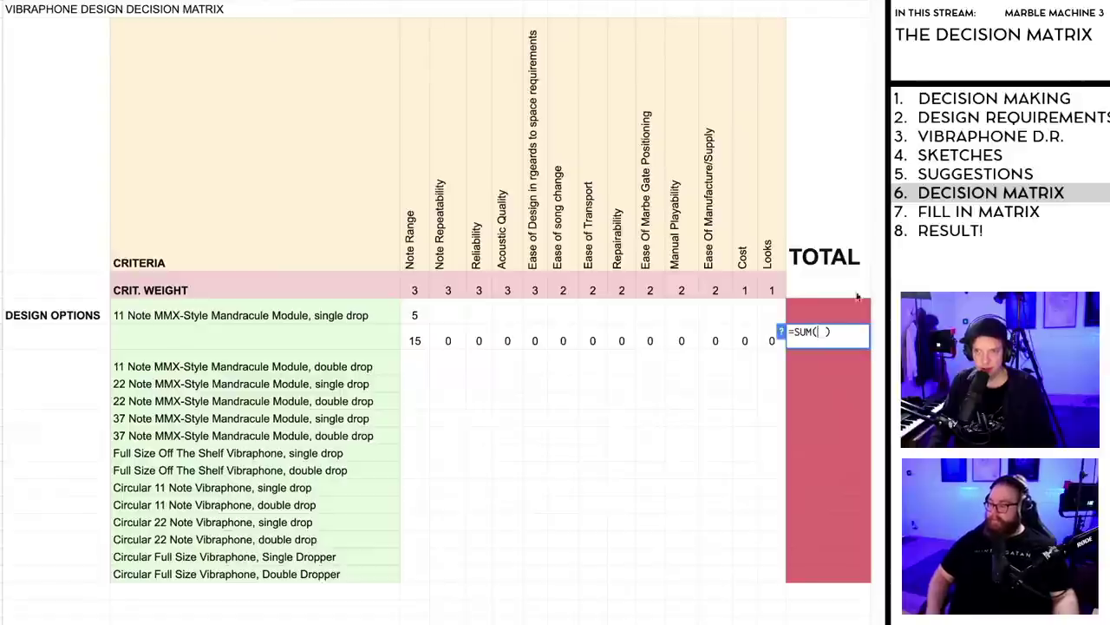
pyautogui.click(419, 340)
pyautogui.keyDown('shift'); pyautogui.click(772, 343); pyautogui.keyUp('shift')
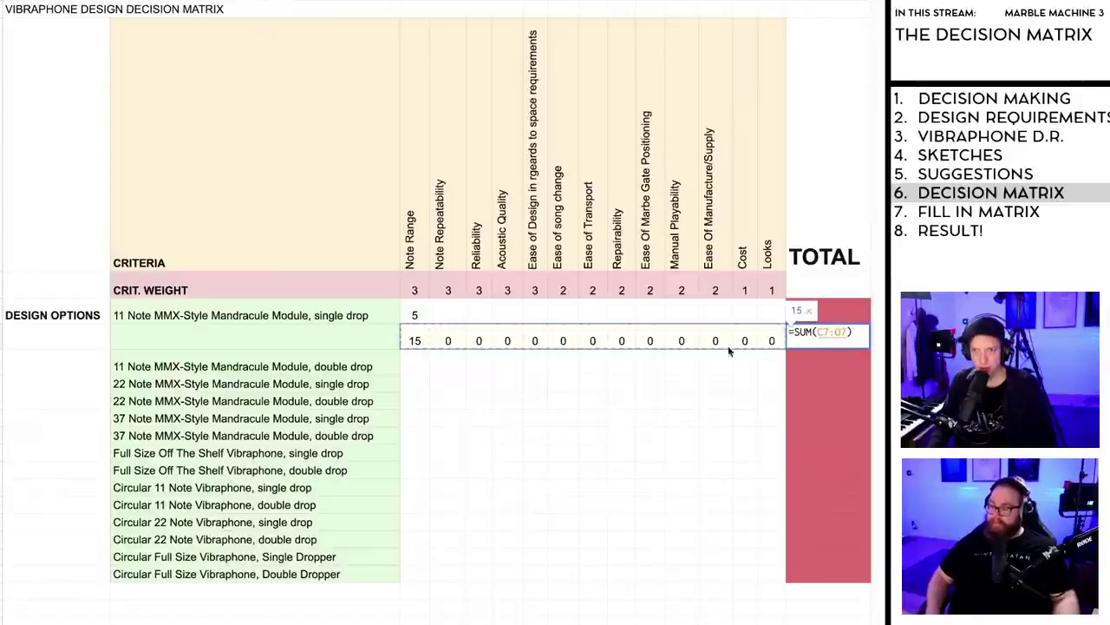
pyautogui.press('Return')
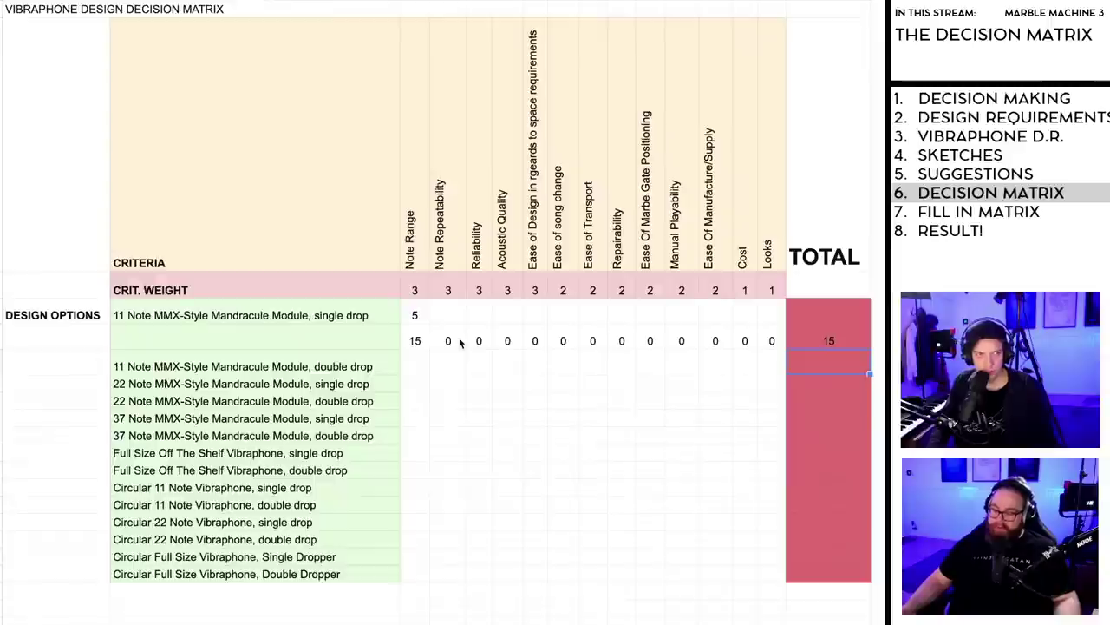
# Step: Reset the fill colour of the TOTAL cell in the first option's rating row, above its weighted sum
pyautogui.click(815, 314)
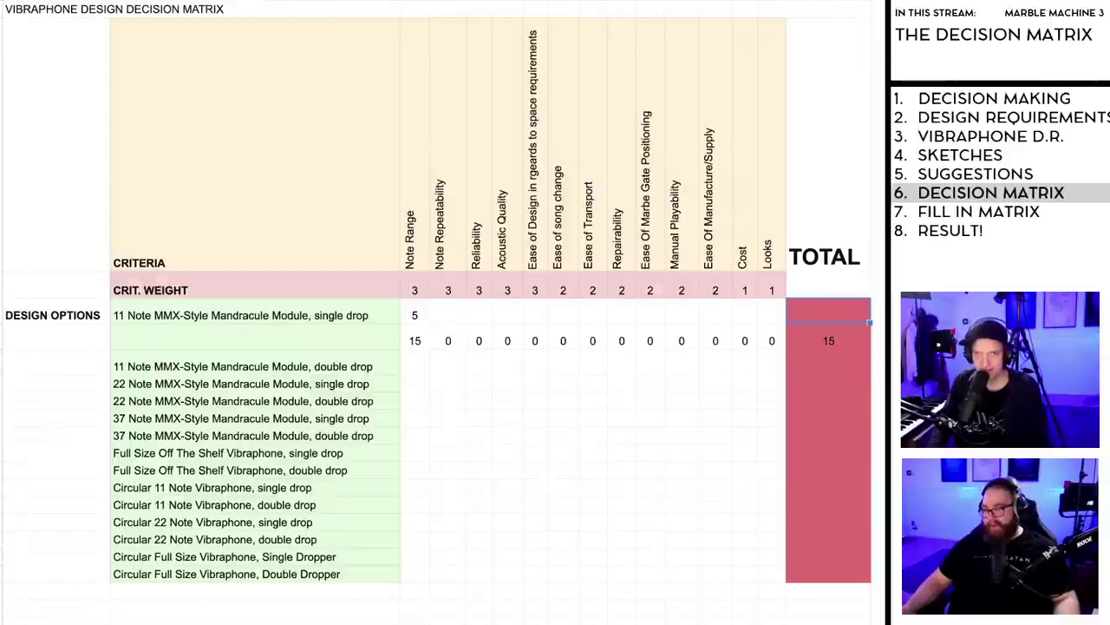
pyautogui.click(555, 2)
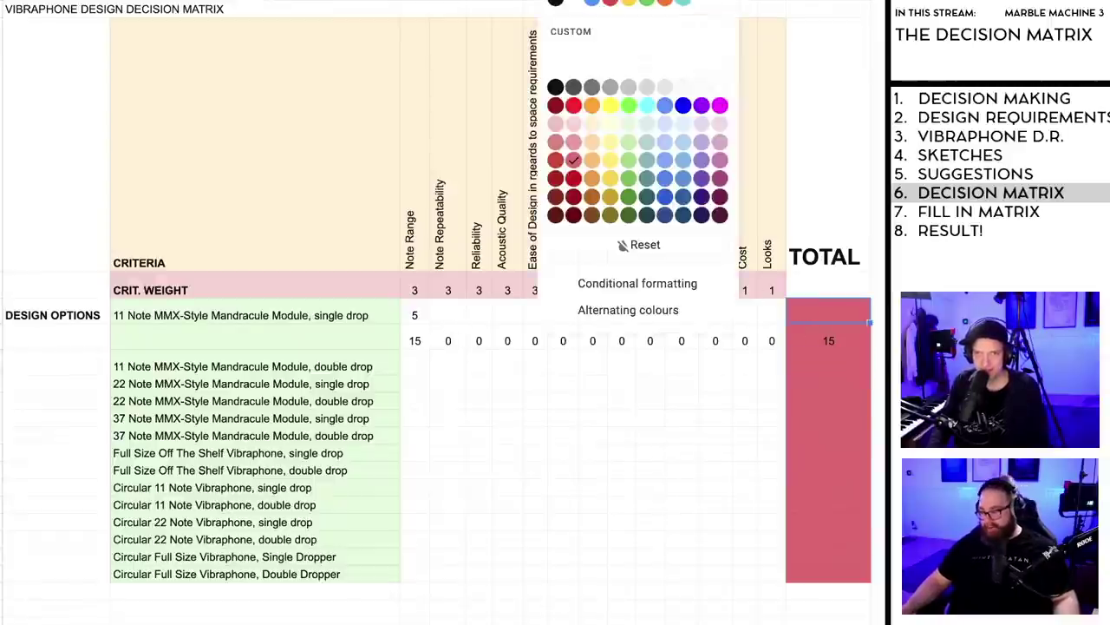
pyautogui.click(649, 247)
pyautogui.click(631, 420)
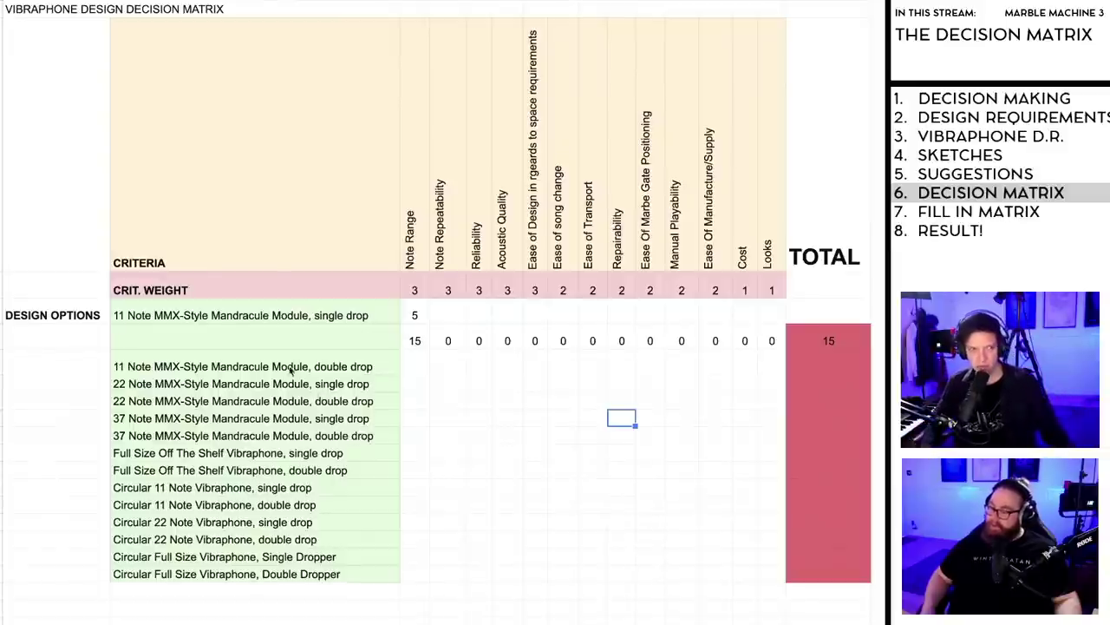
# Step: Correct the spelling of Mandracule to Mandracul in the 11 Note single drop and double drop option names
pyautogui.doubleClick(247, 323)
pyautogui.press('BackSpace')
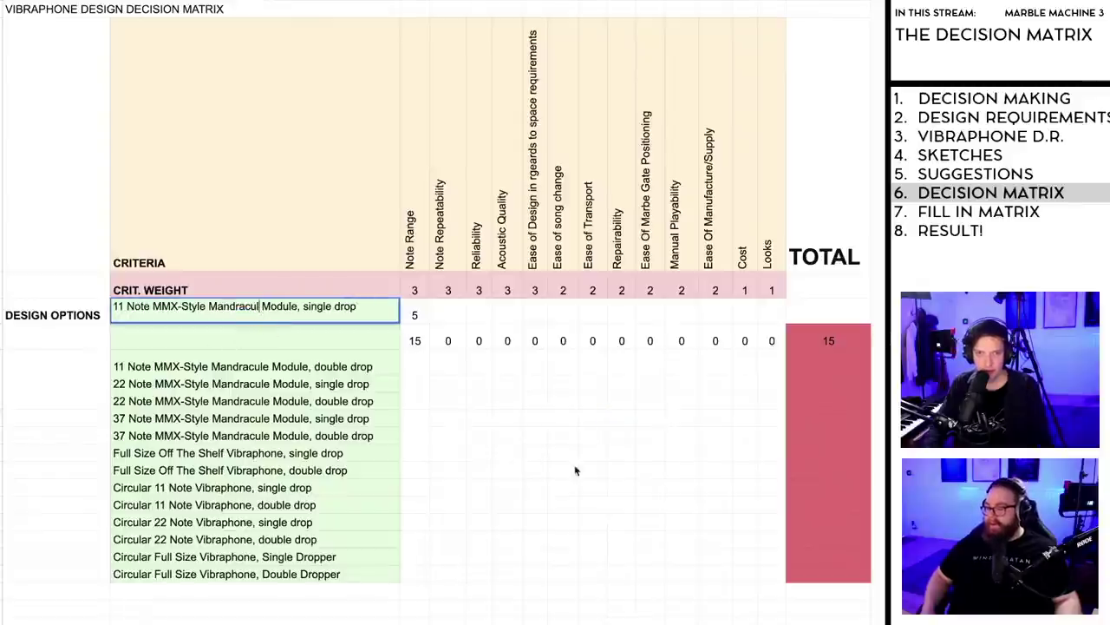
pyautogui.click(563, 452)
pyautogui.doubleClick(247, 366)
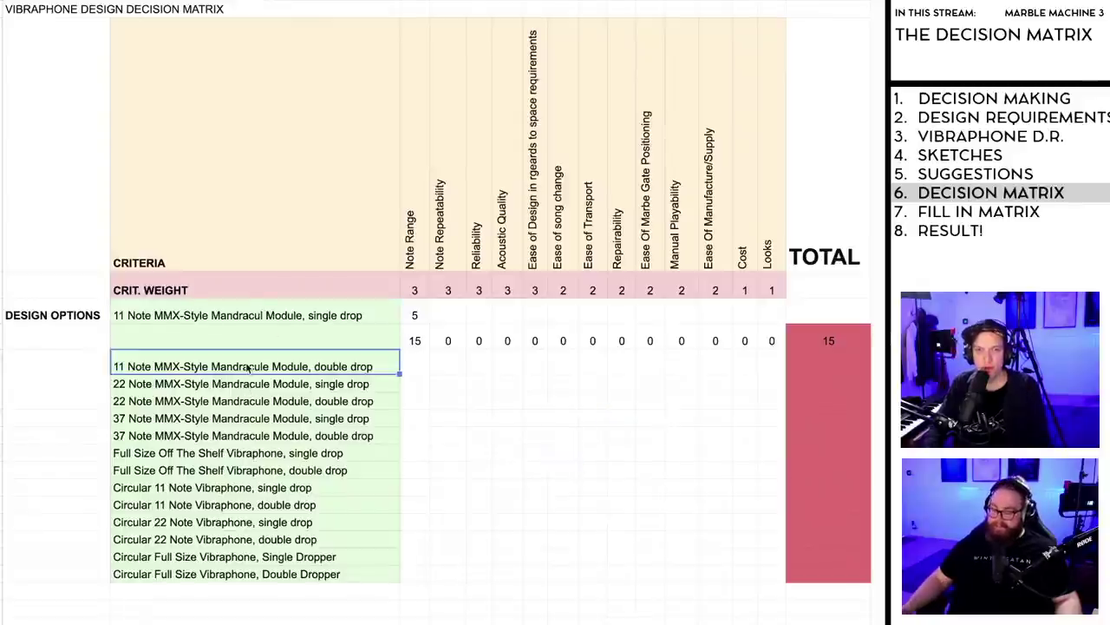
pyautogui.press('BackSpace')
pyautogui.press('Return')
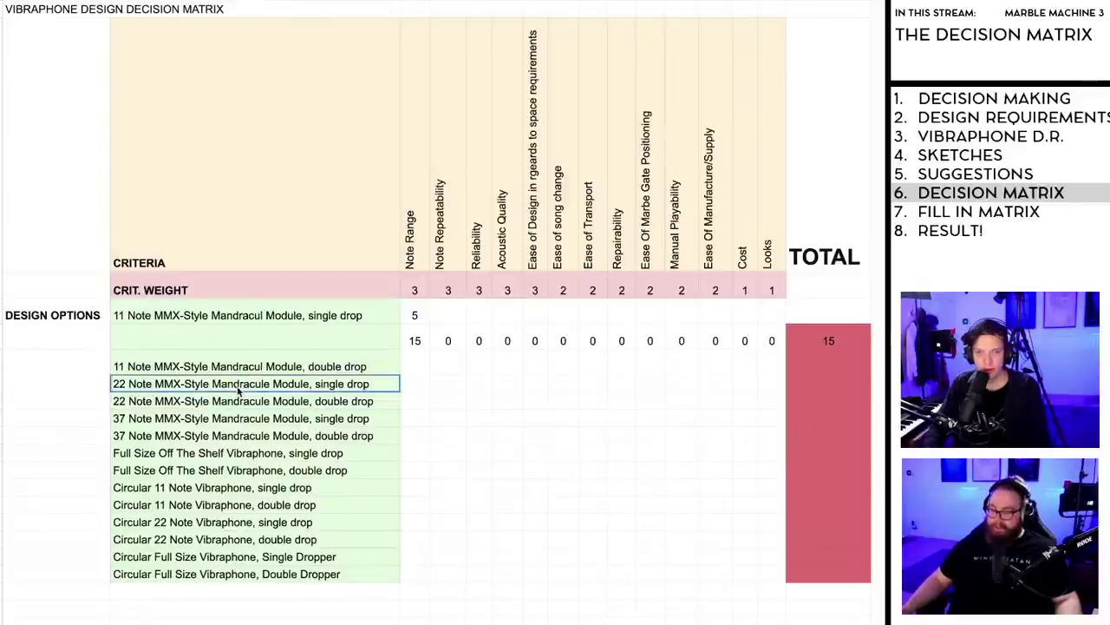
# Step: Change Mandracule to Mandracul in the 22 Note single drop and double drop option names
pyautogui.doubleClick(260, 383)
pyautogui.press('BackSpace')
pyautogui.press('Return')
pyautogui.doubleClick(245, 403)
pyautogui.press('BackSpace')
pyautogui.press('Return')
# Step: Change Mandracule to Mandracul in the 37 Note single drop and double drop option names
pyautogui.doubleClick(245, 420)
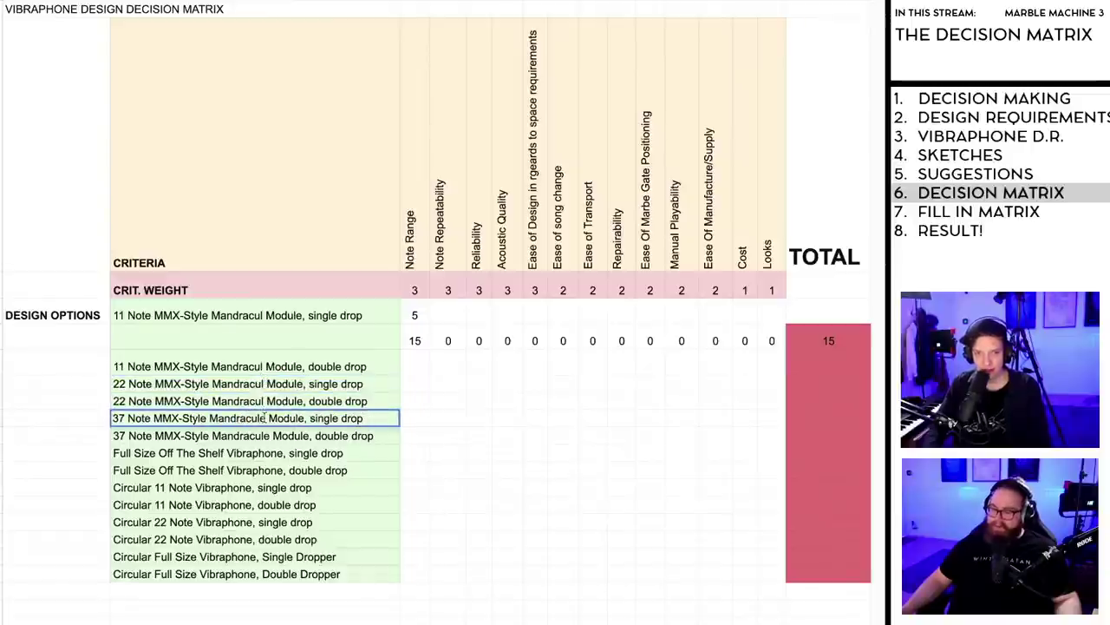
pyautogui.press('BackSpace')
pyautogui.press('Return')
pyautogui.doubleClick(235, 438)
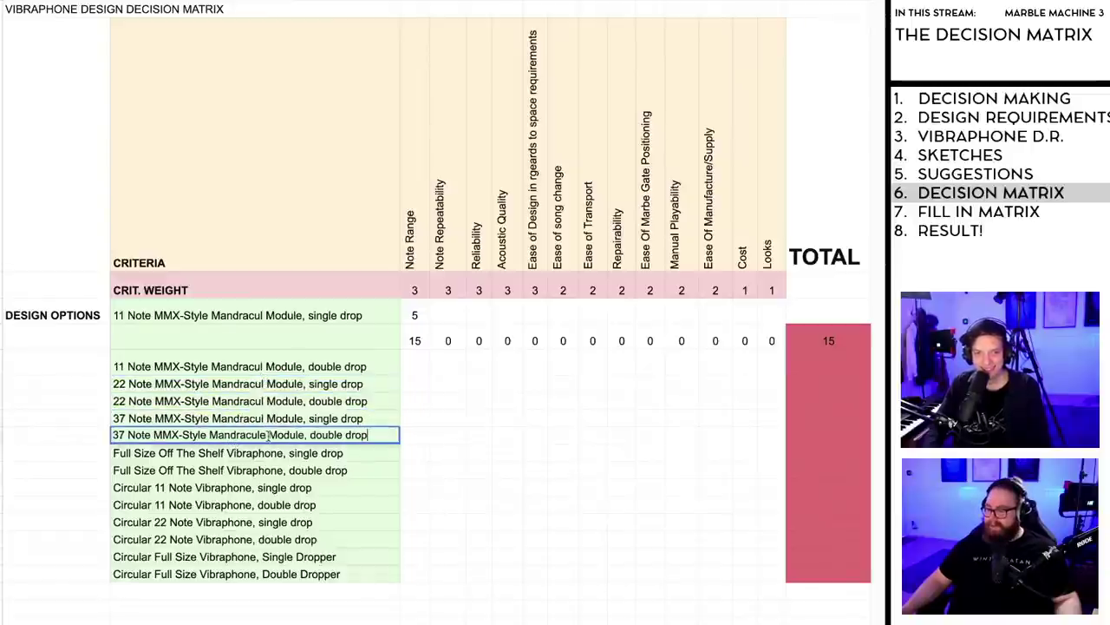
pyautogui.press('BackSpace')
pyautogui.click(452, 471)
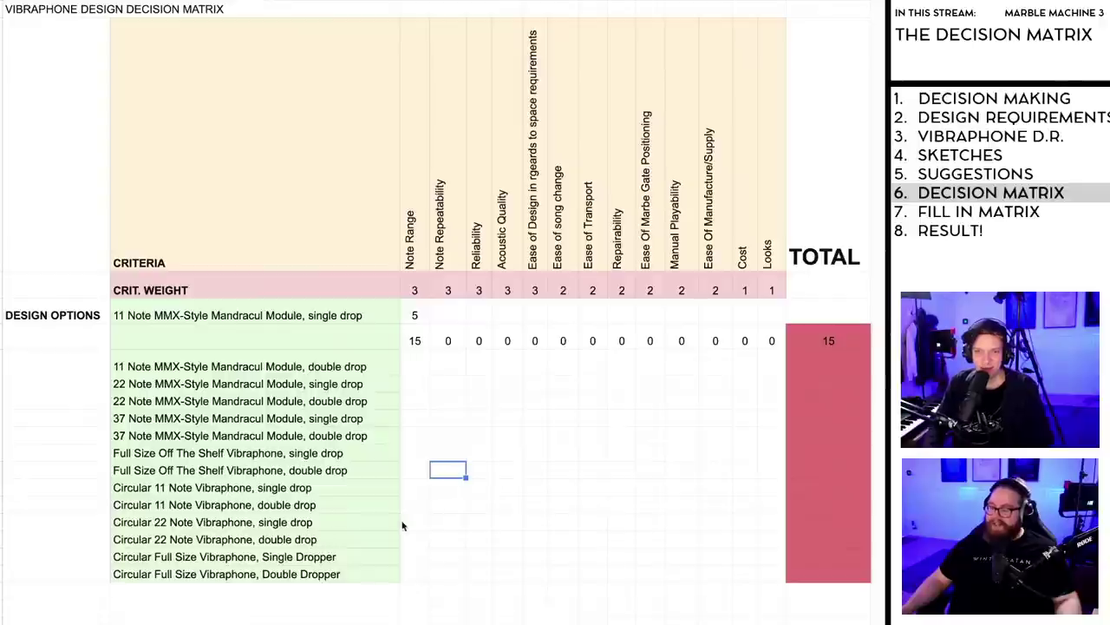
# Step: Try replacing the first option's Note Range rating with a formula multiplying 5 by the criterion weight
pyautogui.click(417, 316)
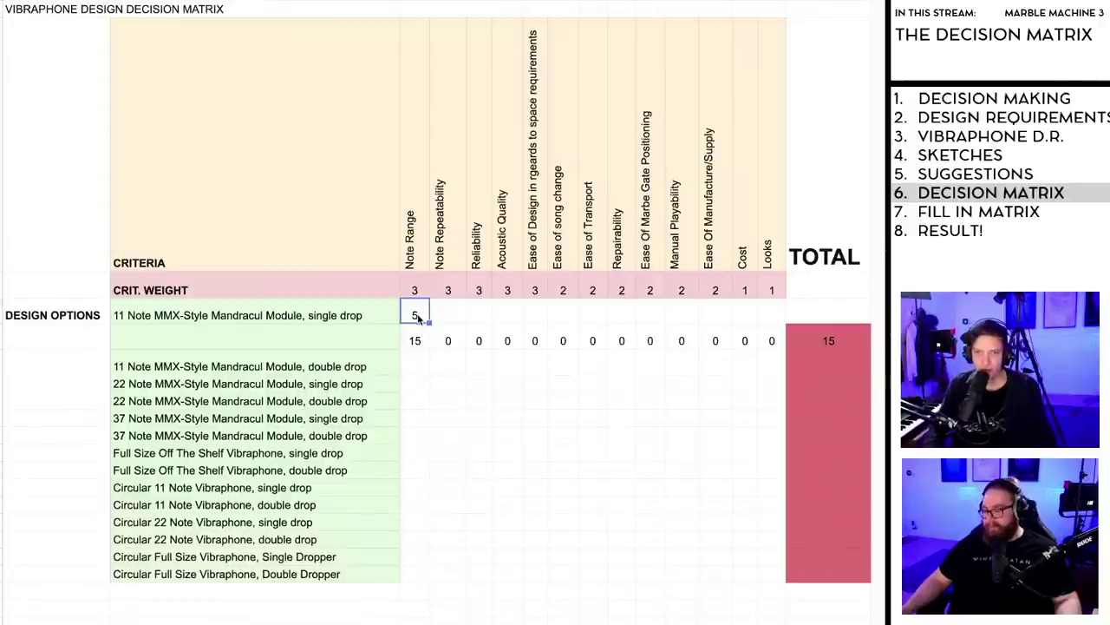
pyautogui.click(425, 341)
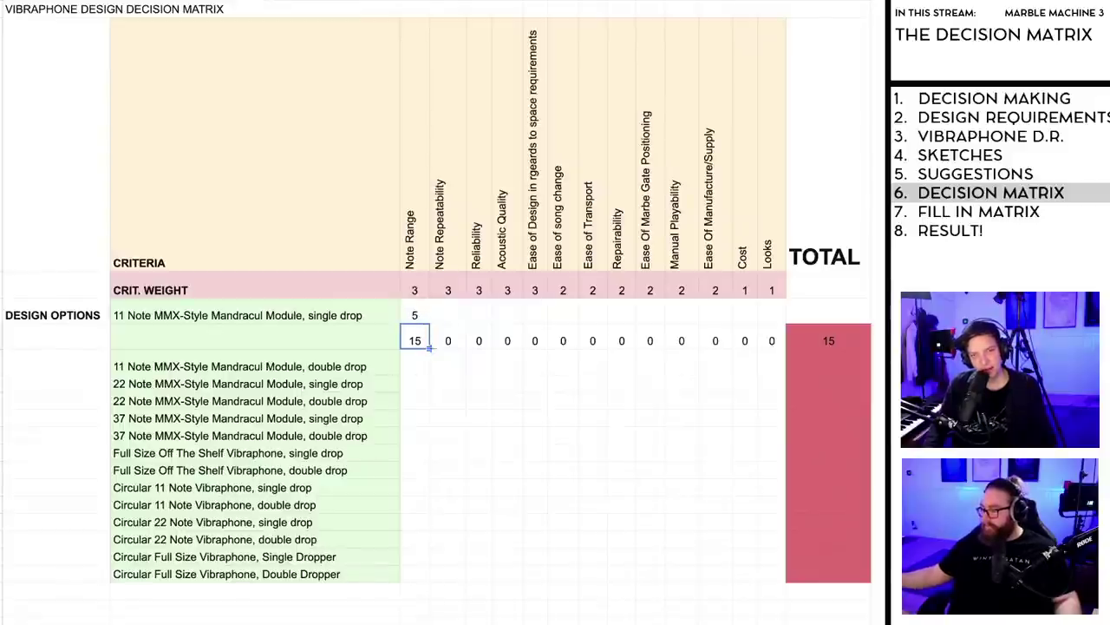
pyautogui.doubleClick(417, 319)
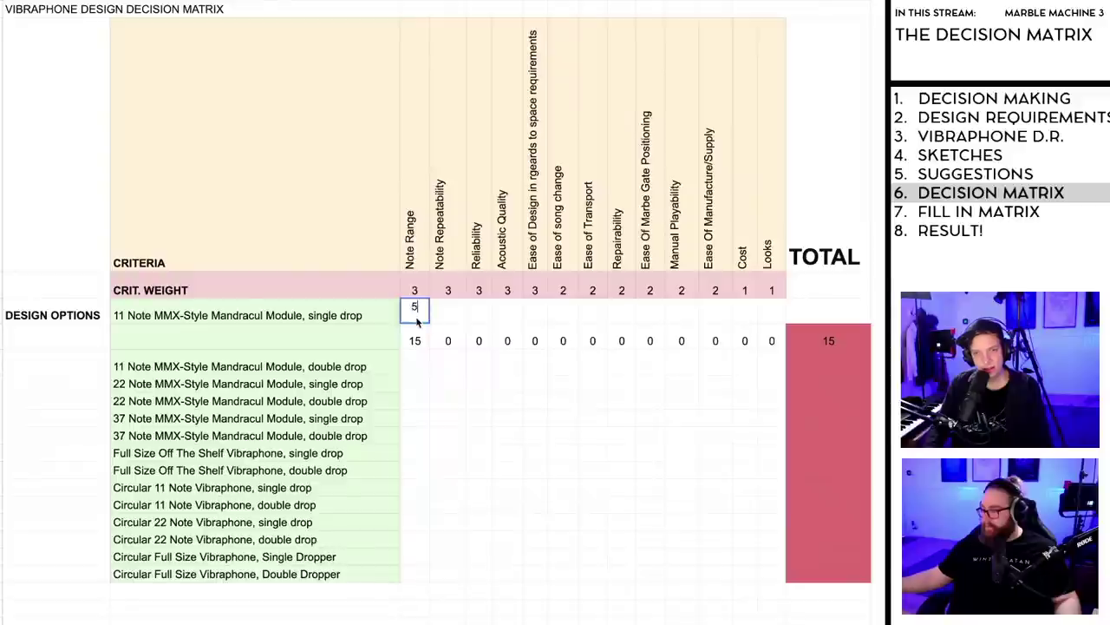
pyautogui.press('BackSpace')
pyautogui.write('=')
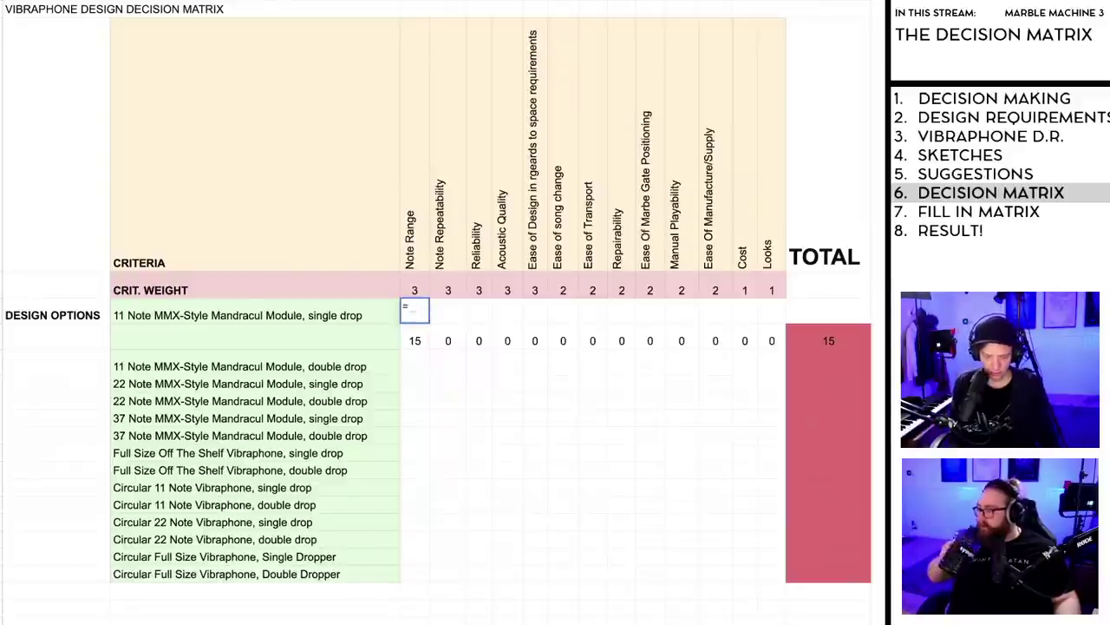
pyautogui.write('5*')
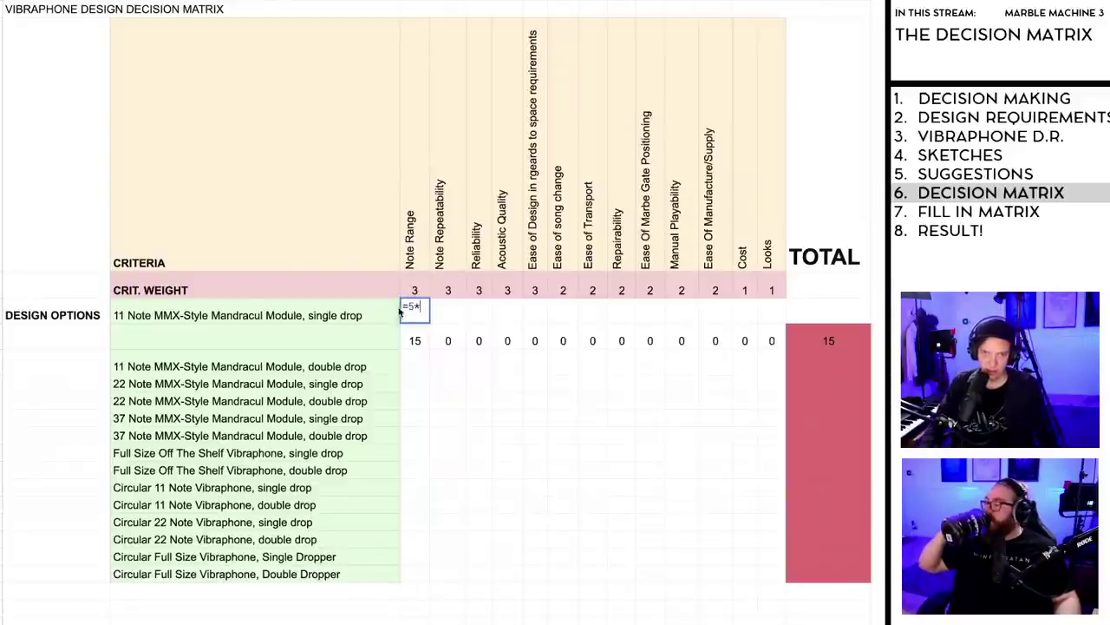
pyautogui.click(419, 291)
pyautogui.press('Return')
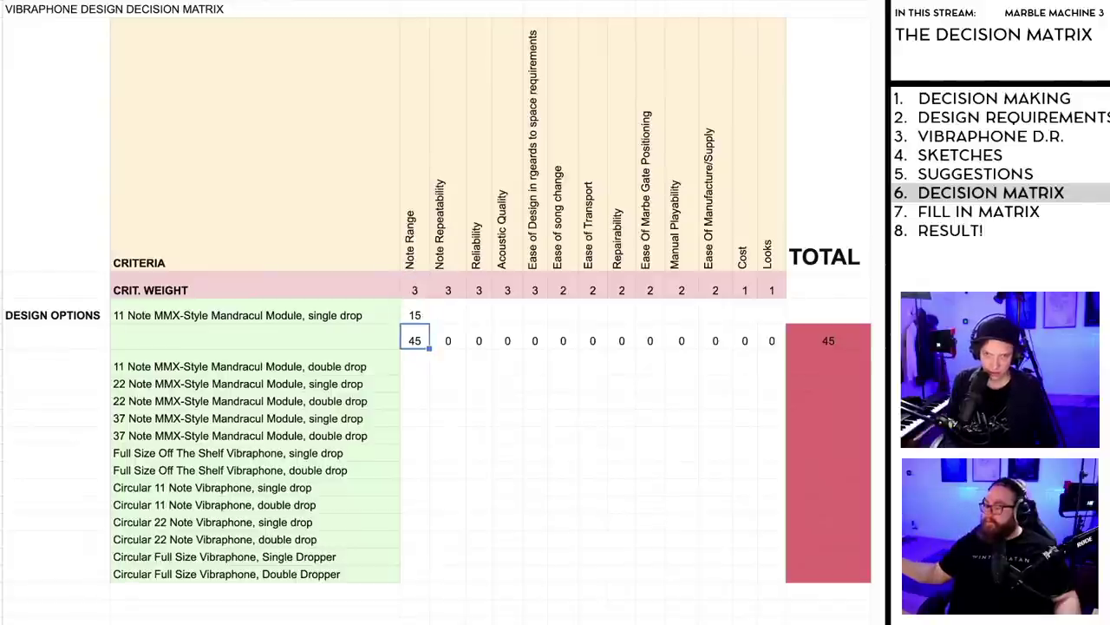
# Step: Try filling the 5-times-weight formula across the first option's row from Note Range to Looks
pyautogui.doubleClick(417, 317)
pyautogui.click(480, 365)
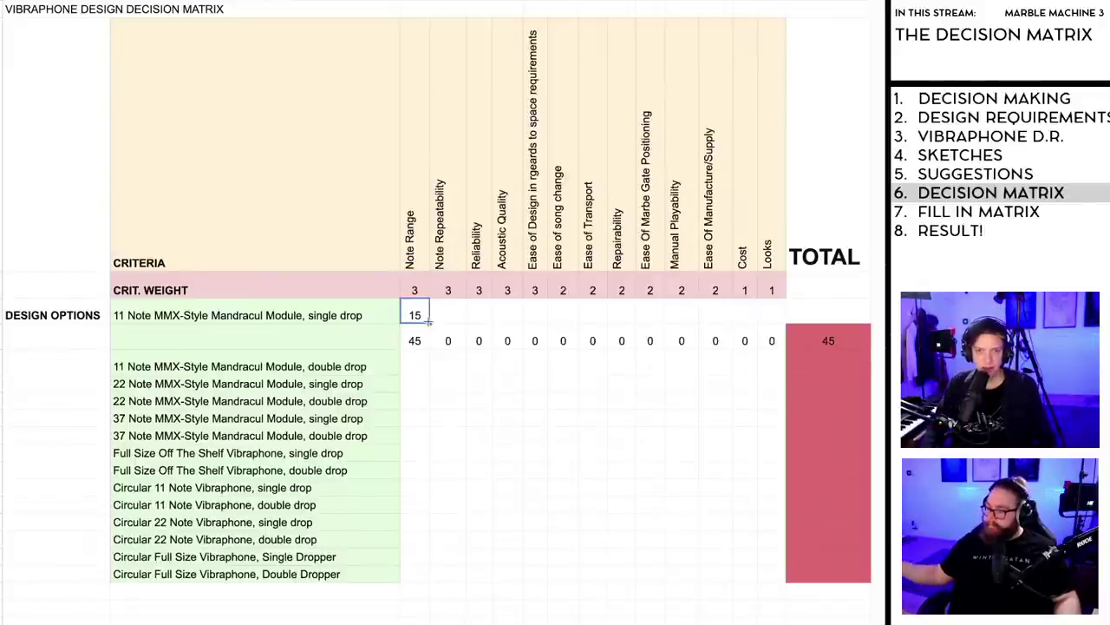
pyautogui.moveTo(428, 321); pyautogui.dragTo(776, 327)
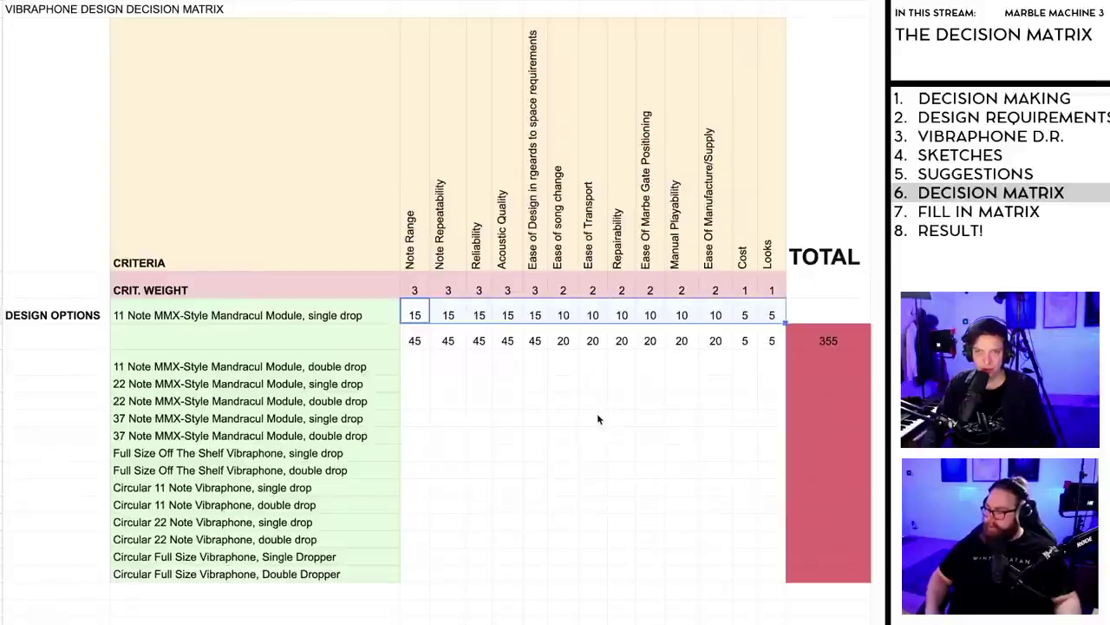
pyautogui.click(445, 386)
pyautogui.doubleClick(445, 312)
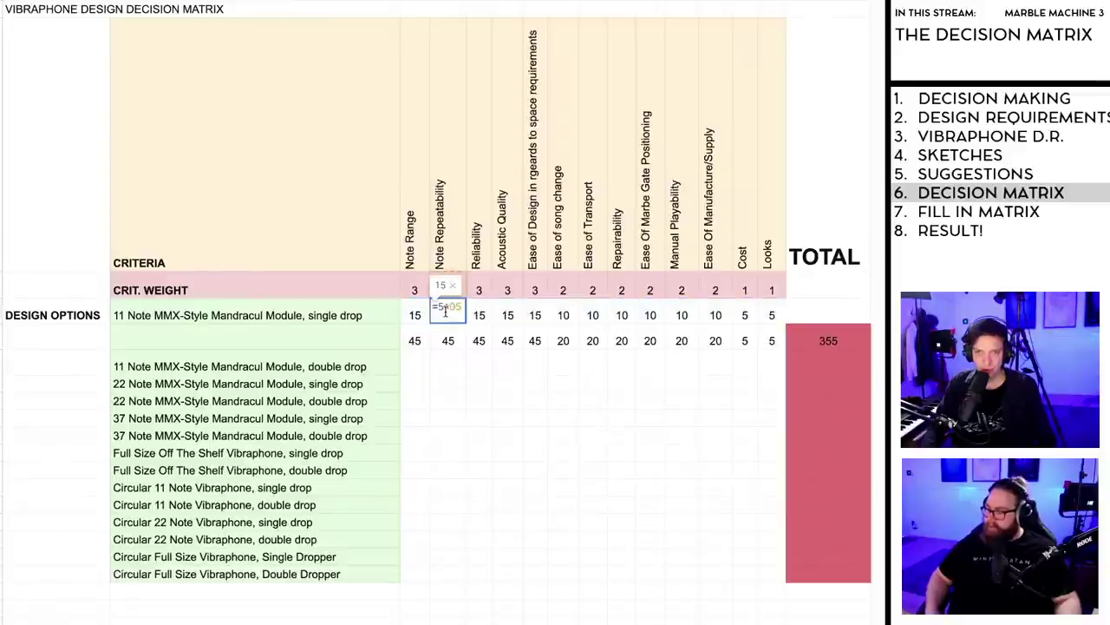
pyautogui.click(510, 400)
# Step: Undo the formula fill and the formula entry in the first option's rating row
pyautogui.hotkey('ctrl', 'z')
pyautogui.hotkey('ctrl', 'z')
pyautogui.click(473, 389)
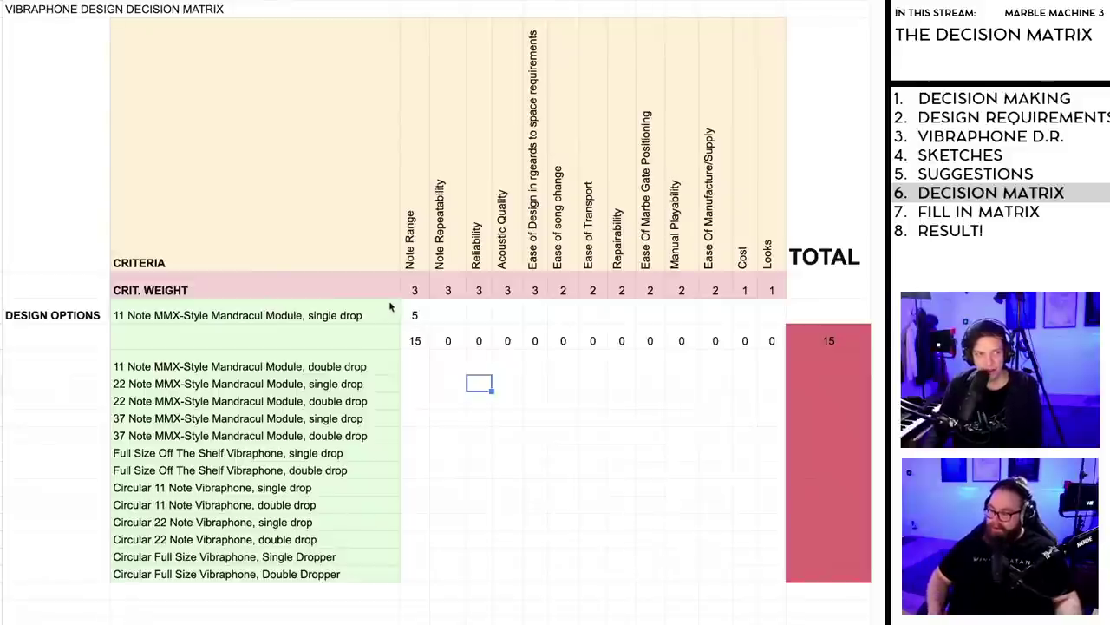
# Step: Set the Note Range rating of the 11 Note MMX-Style Mandracul Module, single drop, to 1
pyautogui.click(264, 320)
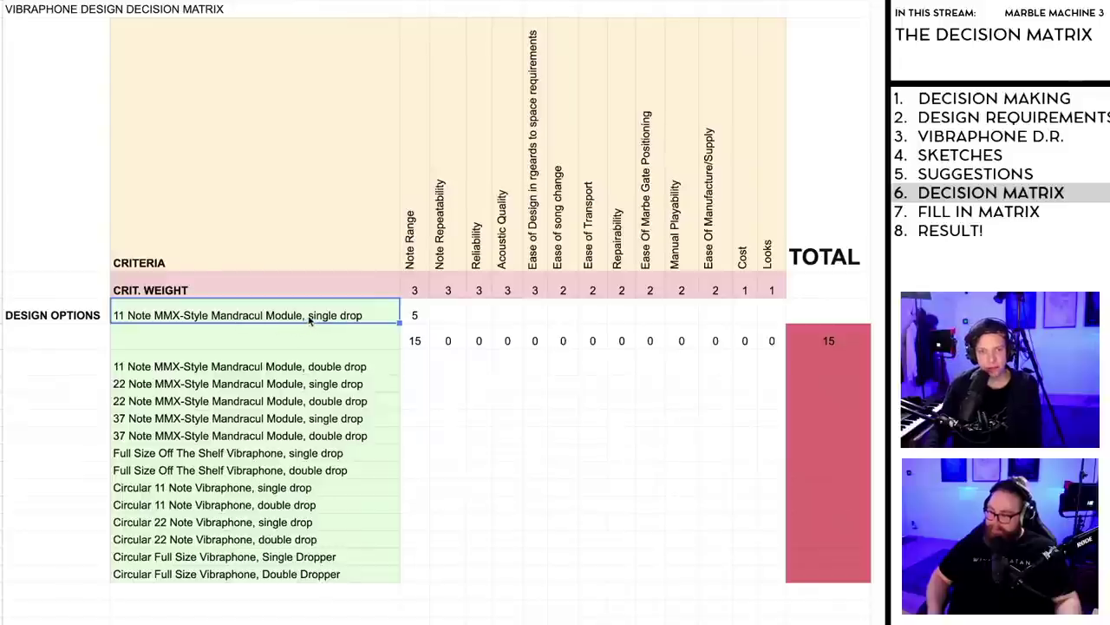
pyautogui.click(420, 316)
pyautogui.doubleClick(421, 317)
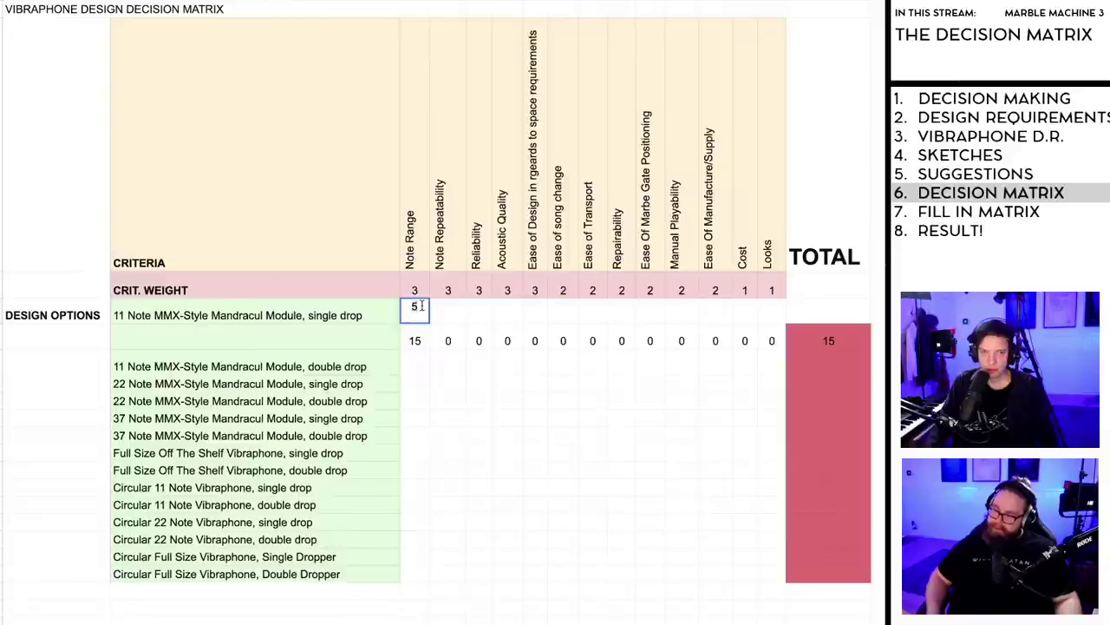
pyautogui.write('1')
pyautogui.press('Return')
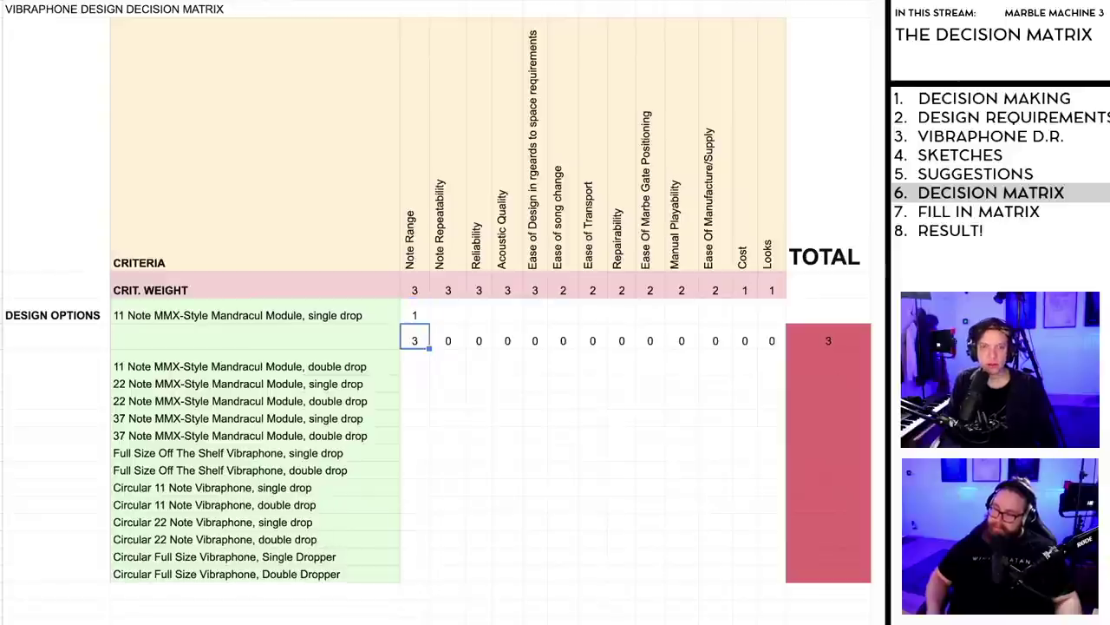
# Step: Enter a Note Repeatability rating of 1 for the 11 Note Mandracul Module, single drop
pyautogui.click(448, 316)
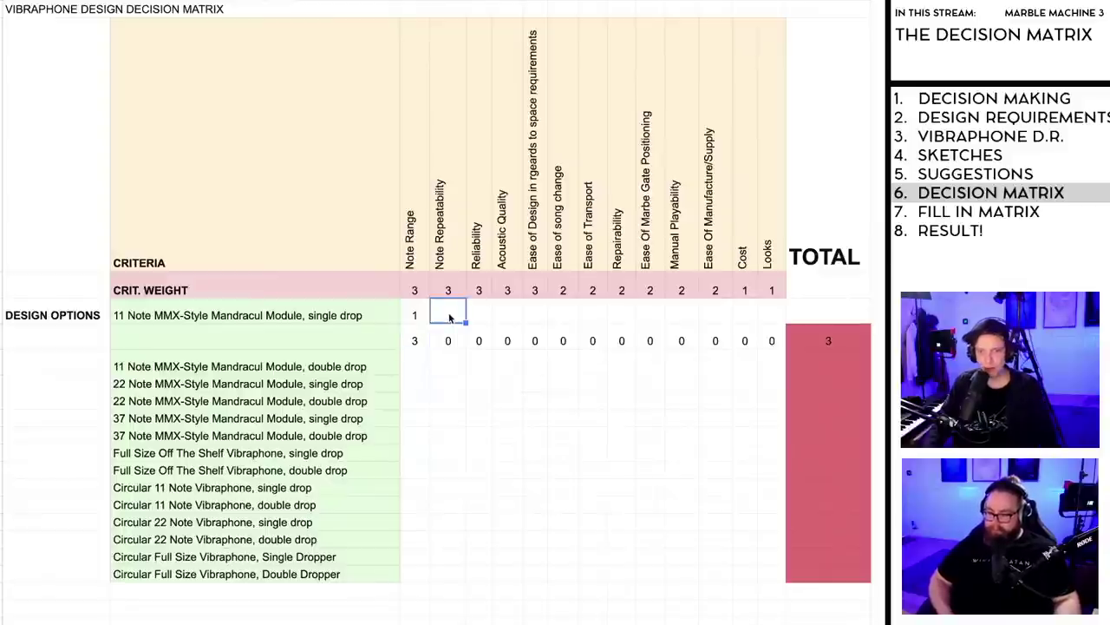
pyautogui.write('1')
pyautogui.click(479, 317)
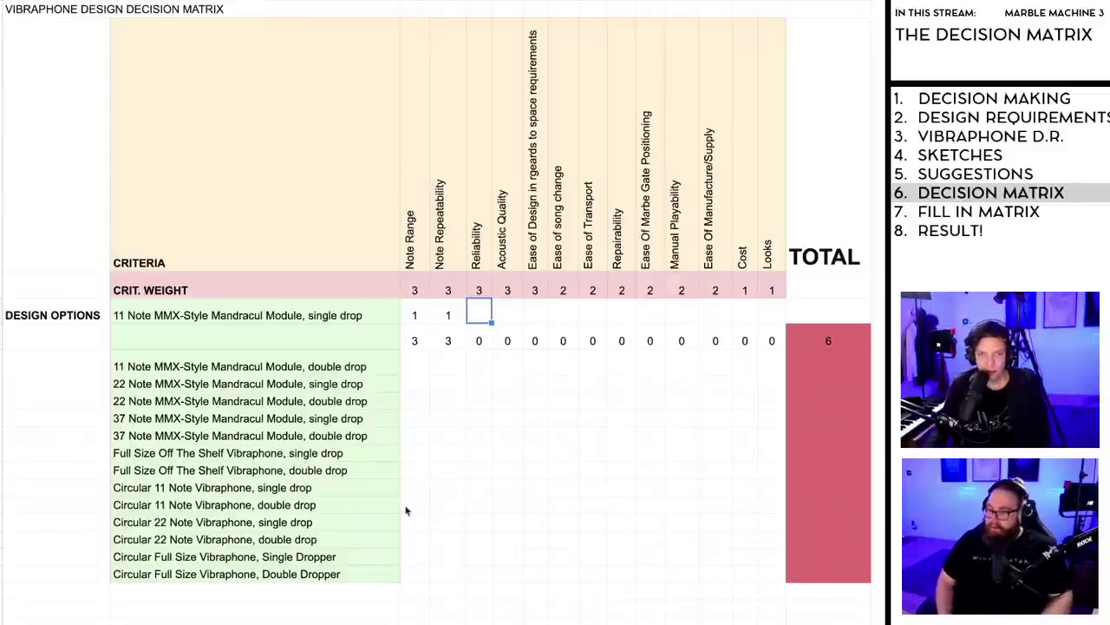
pyautogui.click(418, 176)
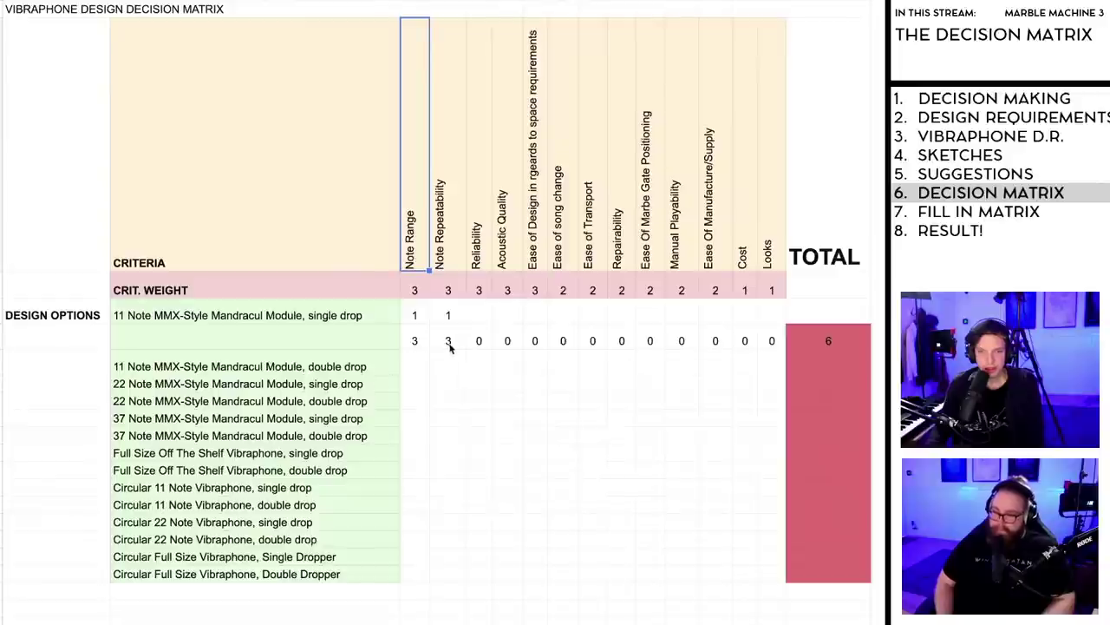
# Step: Move the weighted score row beneath the design options list, leaving two blank rows between them
pyautogui.click(55, 337)
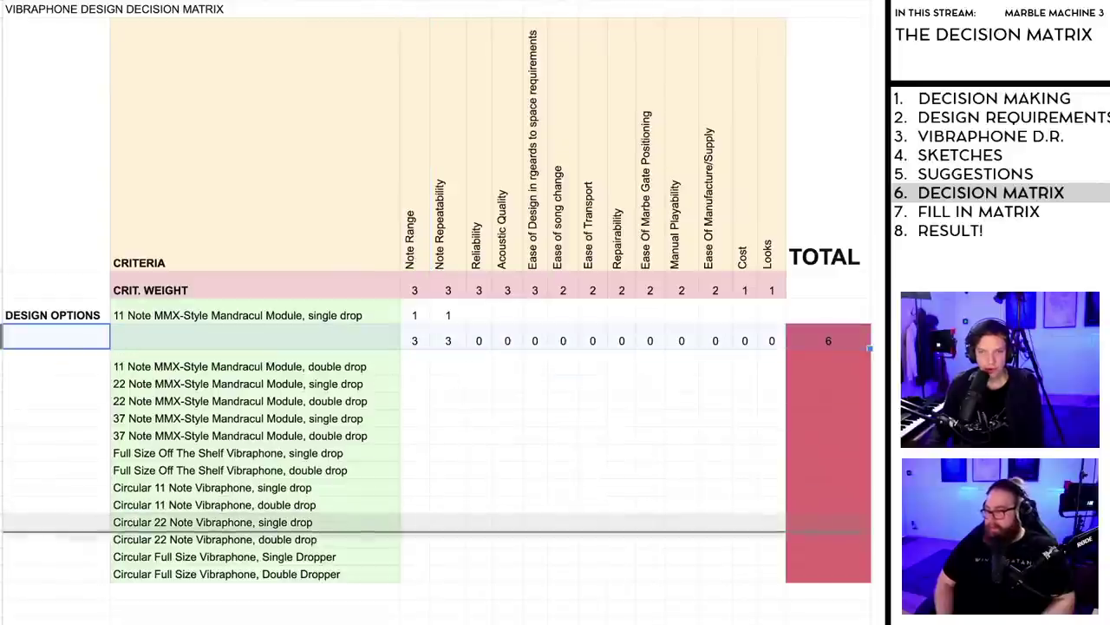
pyautogui.hotkey('ctrl', 'alt', '-')
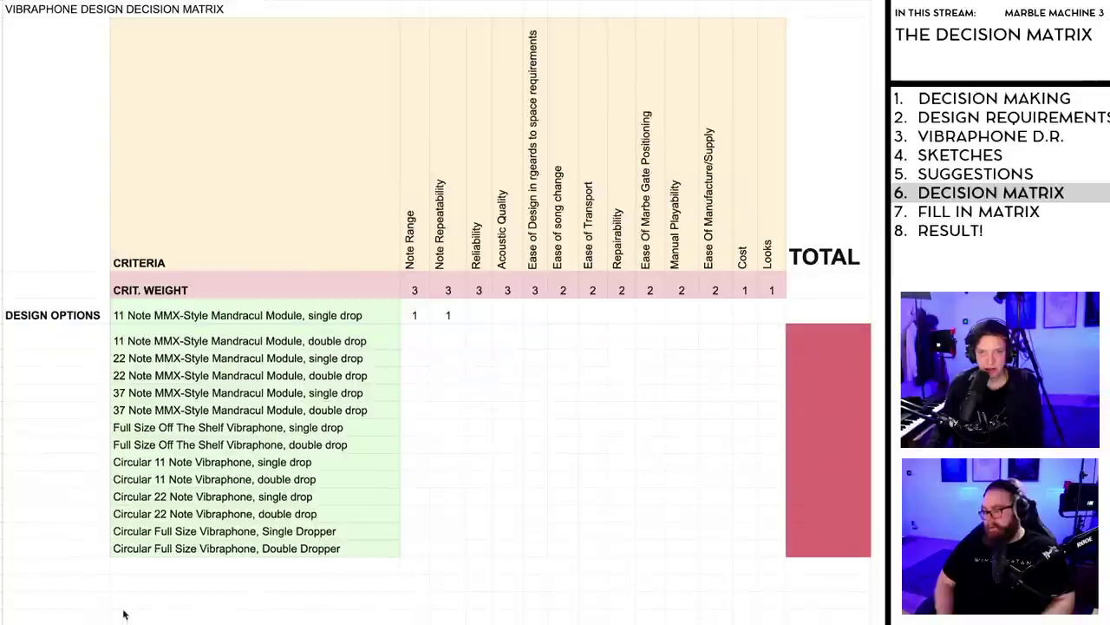
pyautogui.scroll(-4, 581, 552)
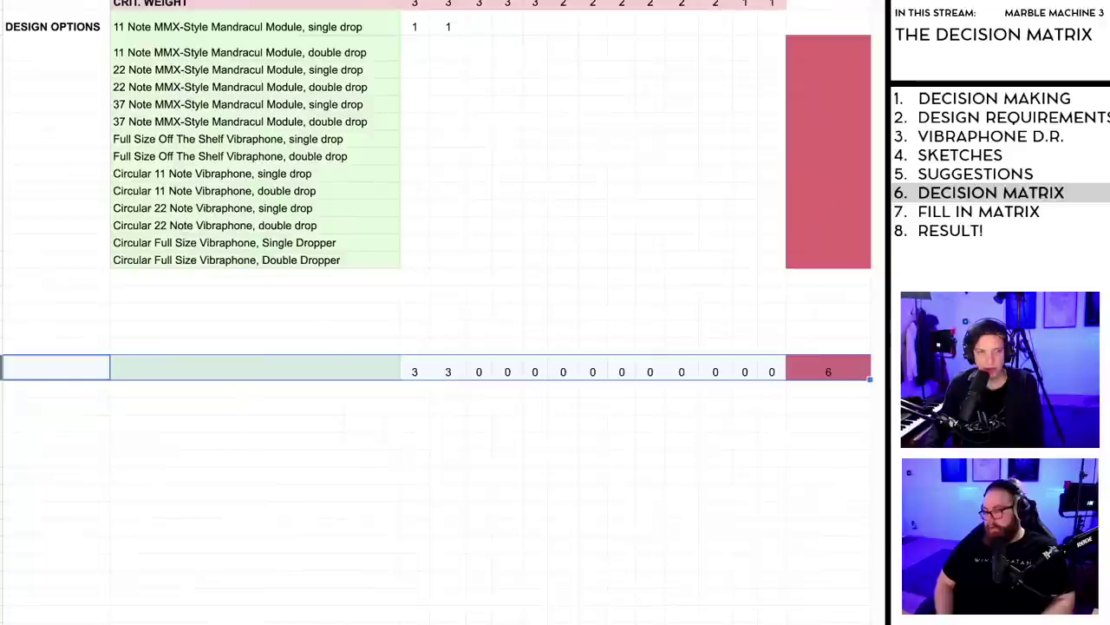
pyautogui.moveTo(2, 367); pyautogui.dragTo(2, 315)
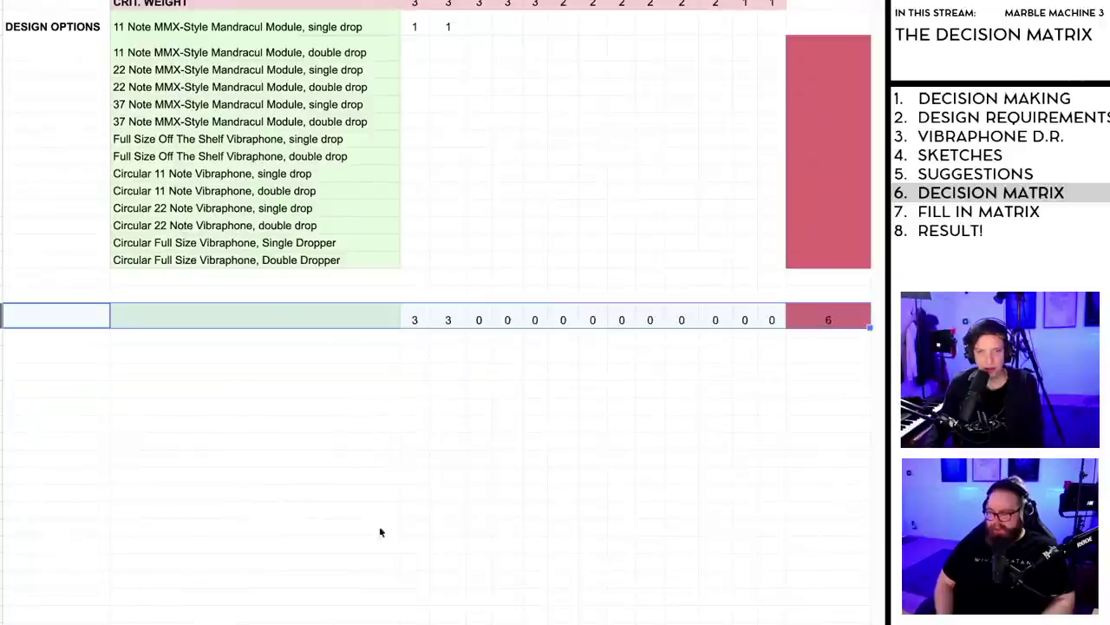
pyautogui.scroll(4, 524, 491)
pyautogui.scroll(-1, 524, 491)
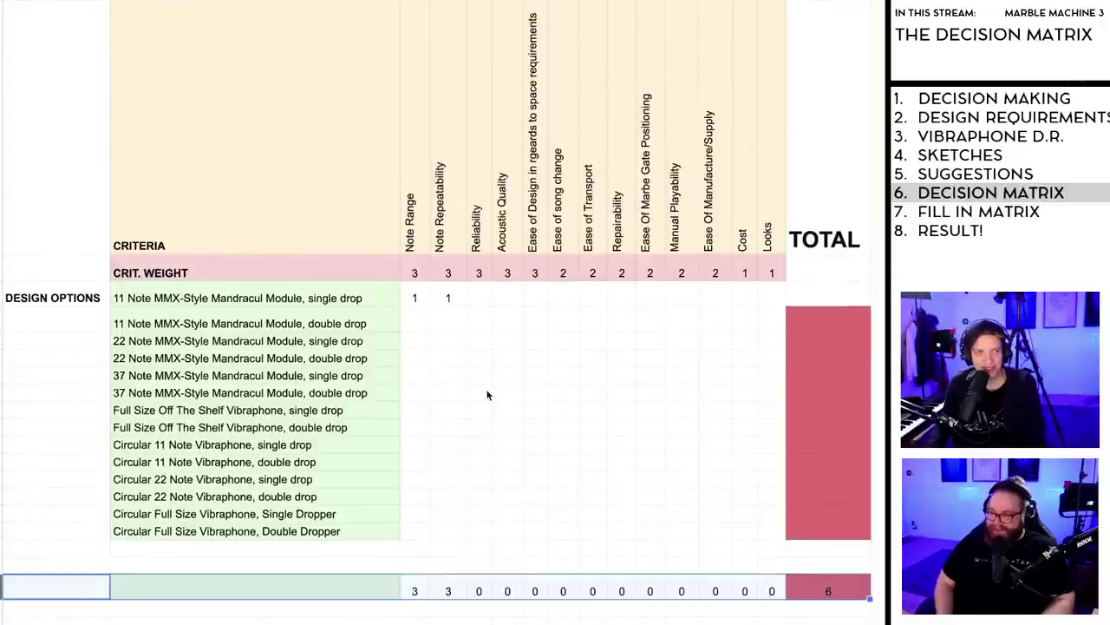
# Step: Clear the first option's Note Repeatability rating and enter a Note Range rating of 1 for the 11 Note Mandracul Module, double drop
pyautogui.click(451, 297)
pyautogui.press('Delete')
pyautogui.click(415, 299)
pyautogui.click(416, 322)
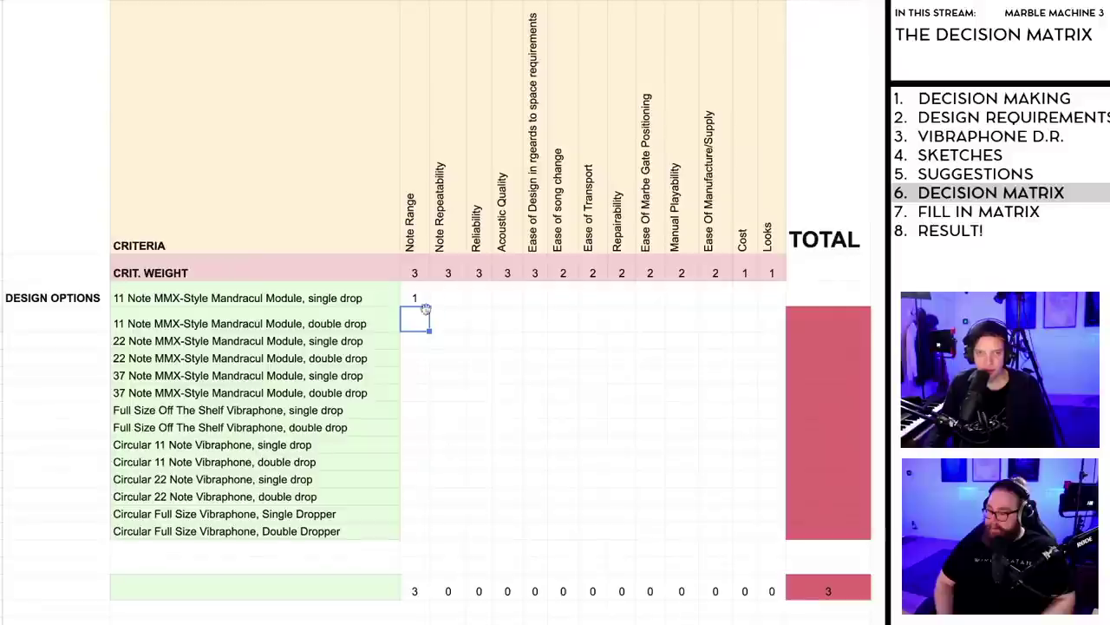
pyautogui.write('1')
pyautogui.press('Return')
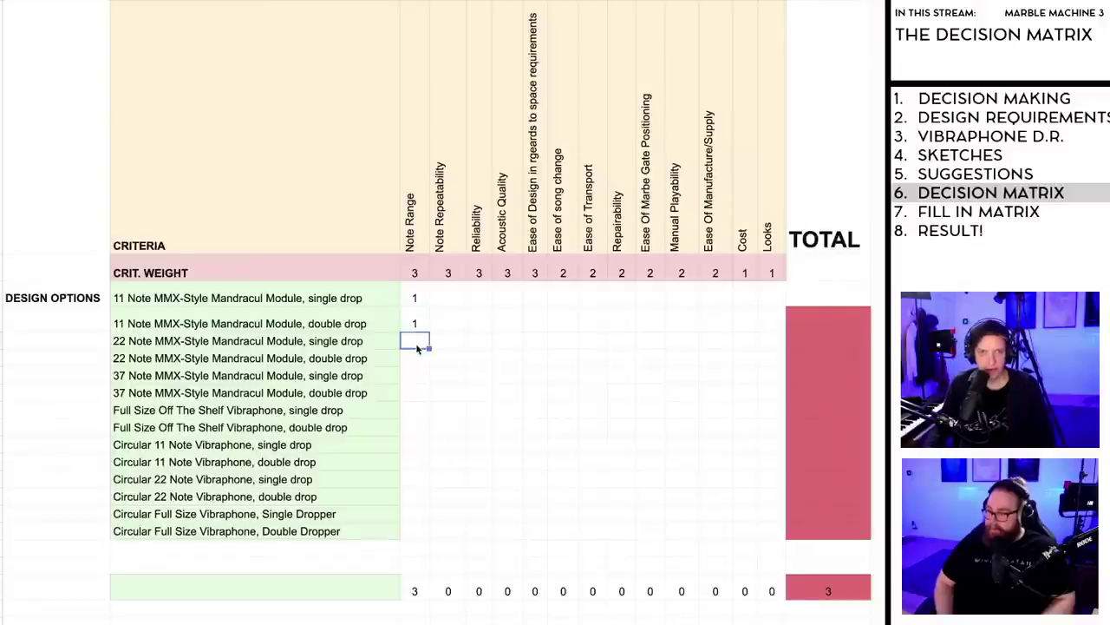
# Step: Enter a Note Range rating of 2 for both 22 Note Mandracul Modules, single and double drop
pyautogui.write('2')
pyautogui.press('Return')
pyautogui.write('2')
pyautogui.press('Return')
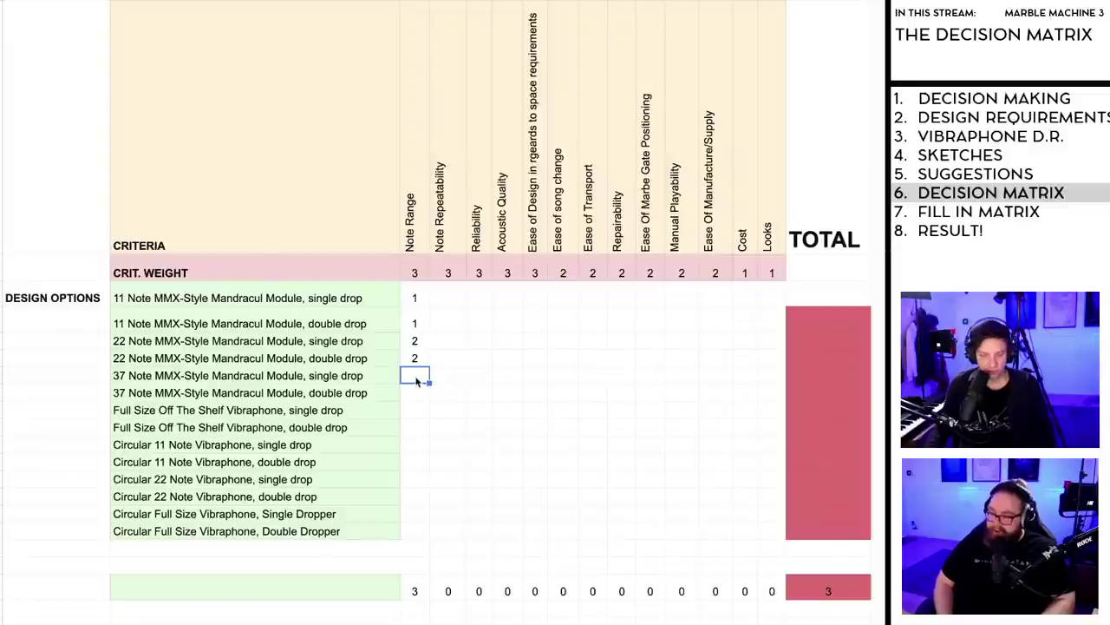
# Step: Enter a Note Range rating of 4 for both 37 Note Mandracul Modules, single and double drop
pyautogui.write('4')
pyautogui.click(415, 397)
pyautogui.write('4')
pyautogui.click(417, 414)
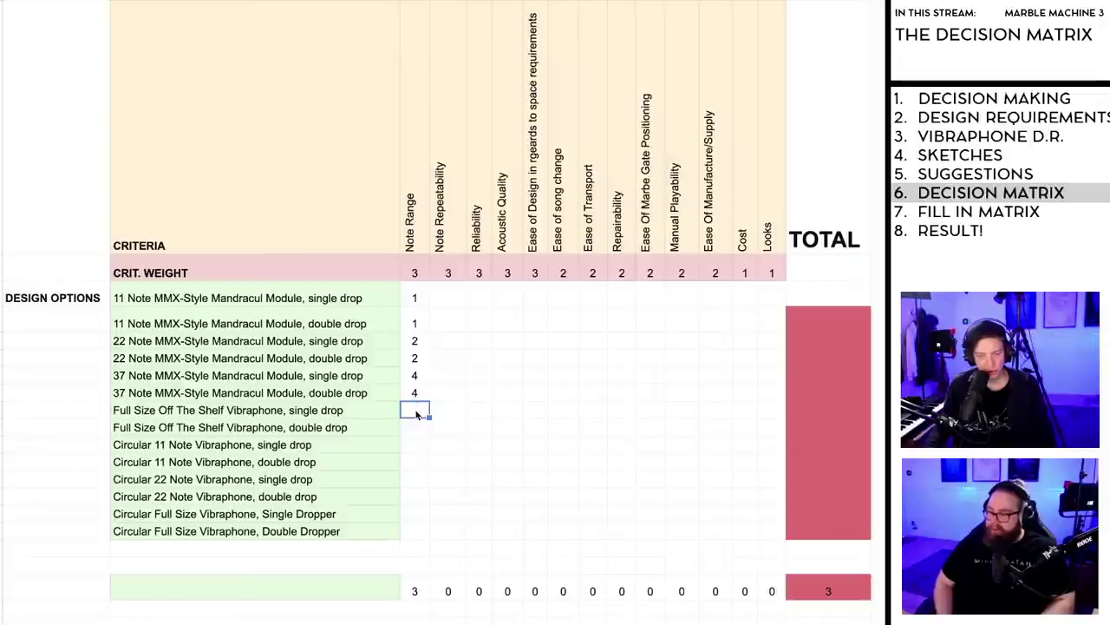
# Step: Set the Note Range rating to 5 for both 37 Note Mandracul Modules, single and double drop
pyautogui.click(413, 395)
pyautogui.click(416, 375)
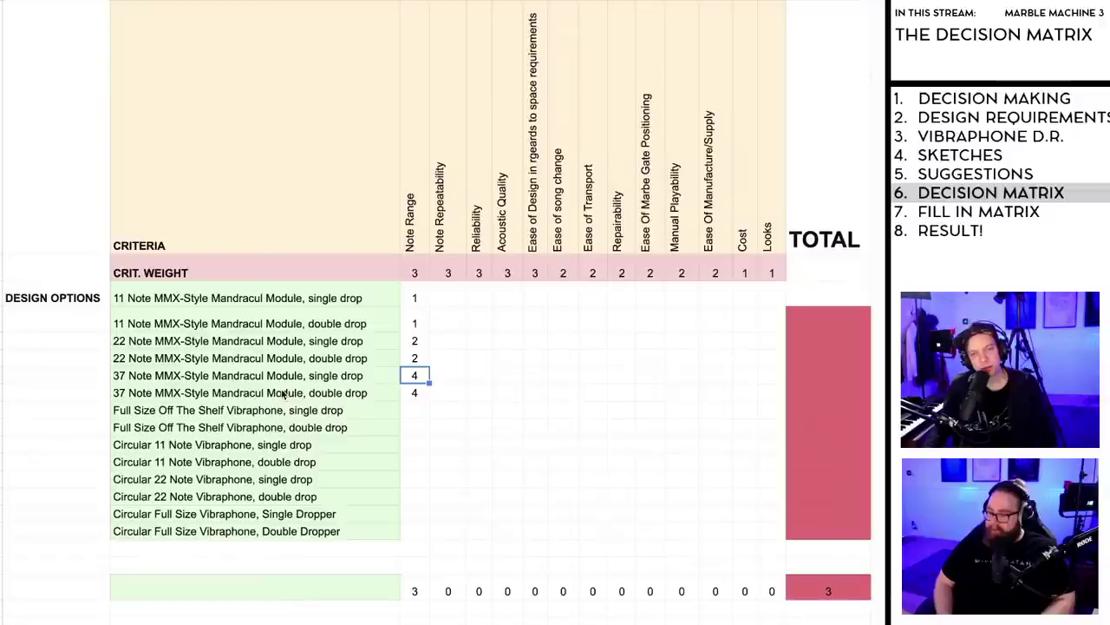
pyautogui.write('5')
pyautogui.click(415, 393)
pyautogui.write('5')
pyautogui.click(415, 410)
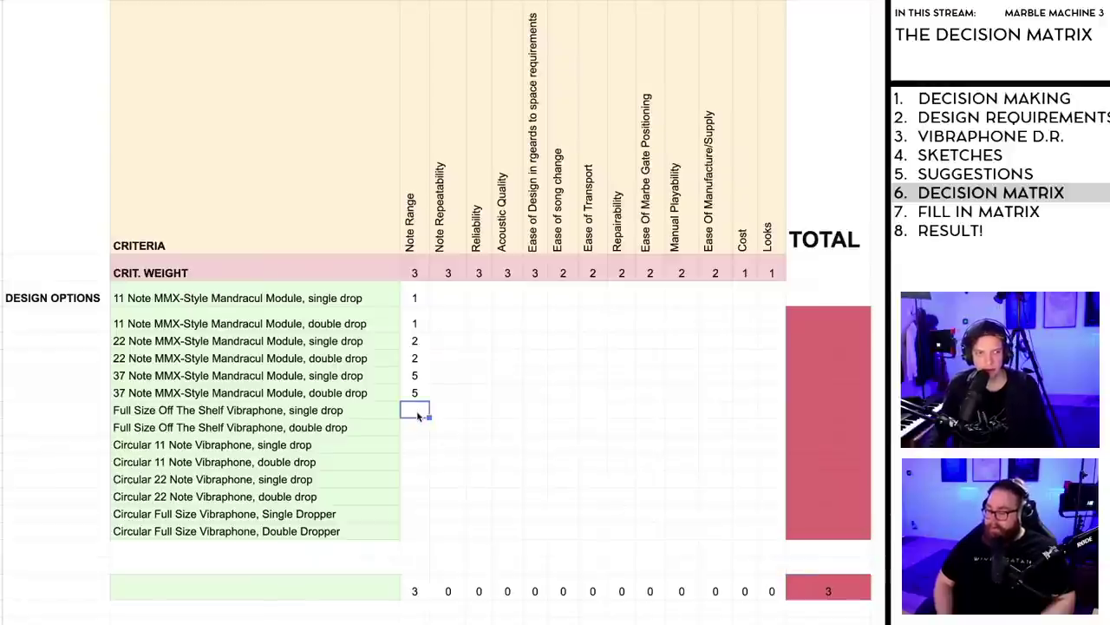
pyautogui.scroll(-3, 418, 416)
pyautogui.scroll(3, 418, 416)
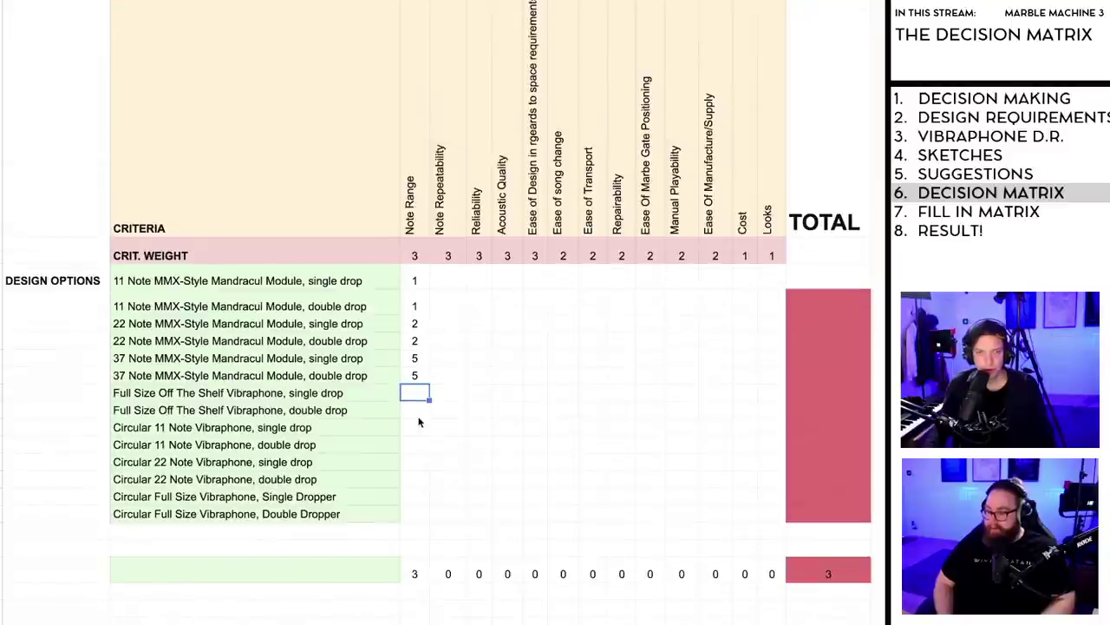
pyautogui.scroll(1, 419, 424)
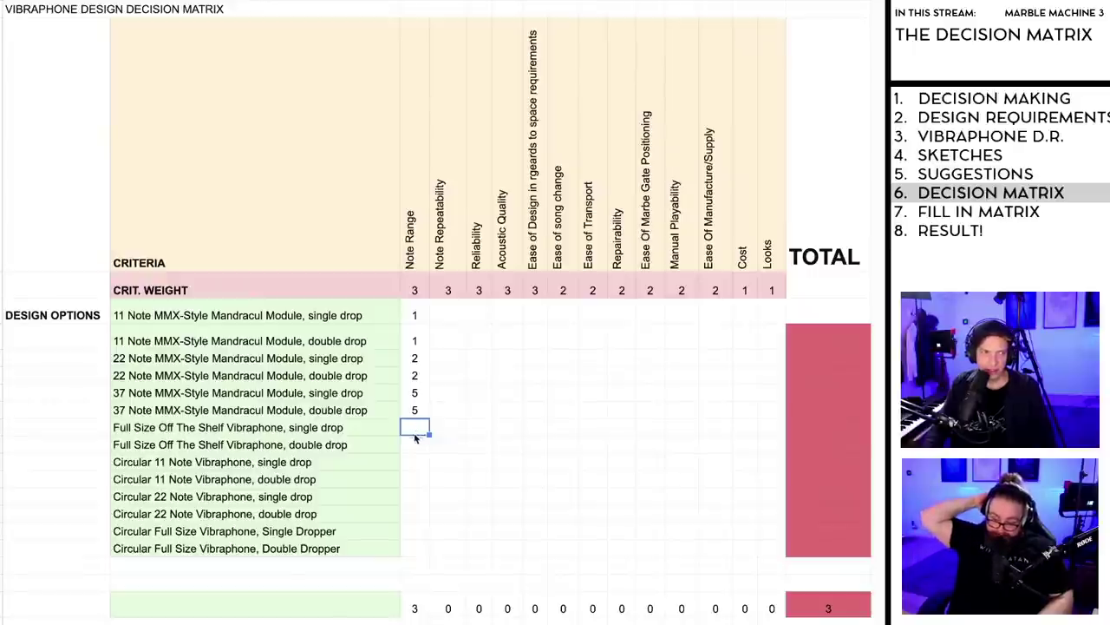
# Step: Enter a Note Range rating of 5 for both Full Size Off The Shelf Vibraphones, single and double drop
pyautogui.click(411, 395)
pyautogui.click(369, 398)
pyautogui.click(367, 413)
pyautogui.click(444, 393)
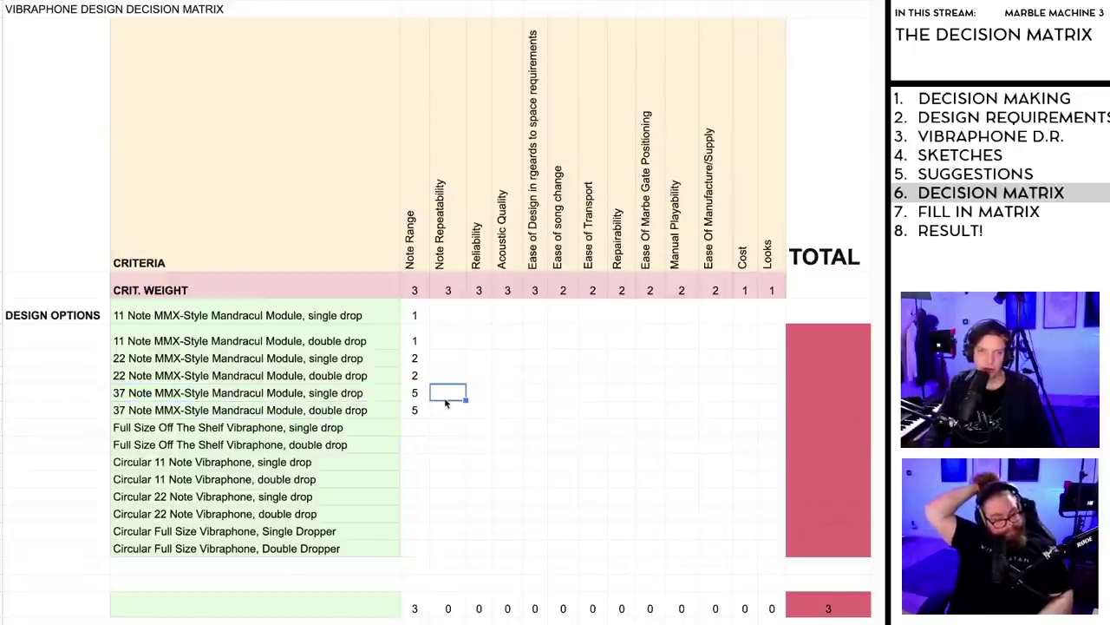
pyautogui.click(416, 407)
pyautogui.click(420, 427)
pyautogui.write('5')
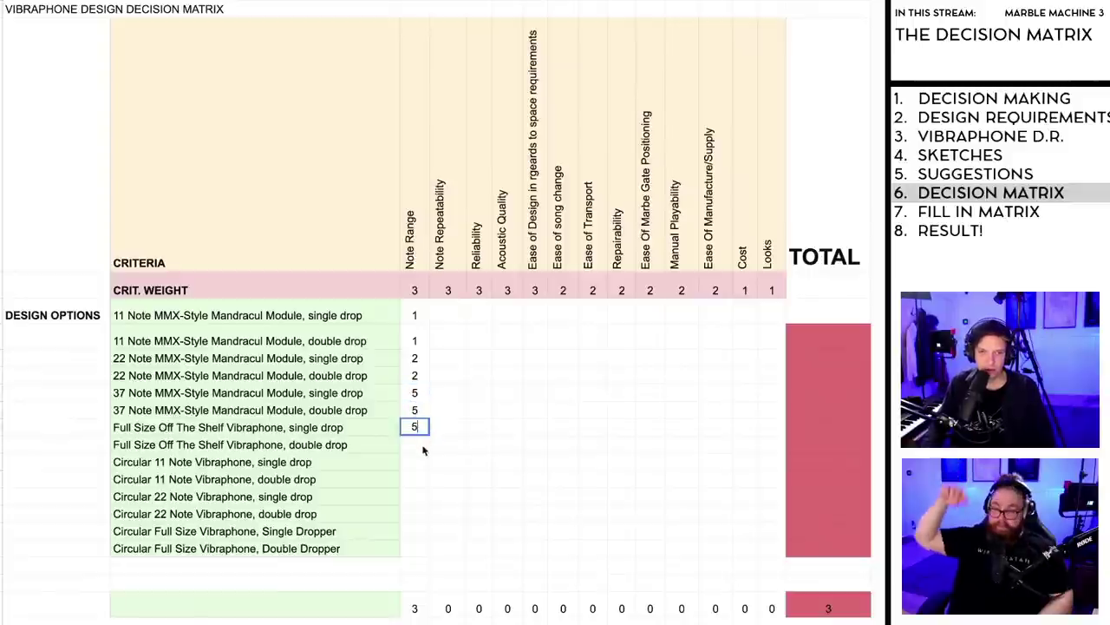
pyautogui.click(416, 444)
pyautogui.write('5')
# Step: Enter a Note Range rating of 1 for both Circular 11 Note Vibraphones, single and double drop
pyautogui.click(420, 462)
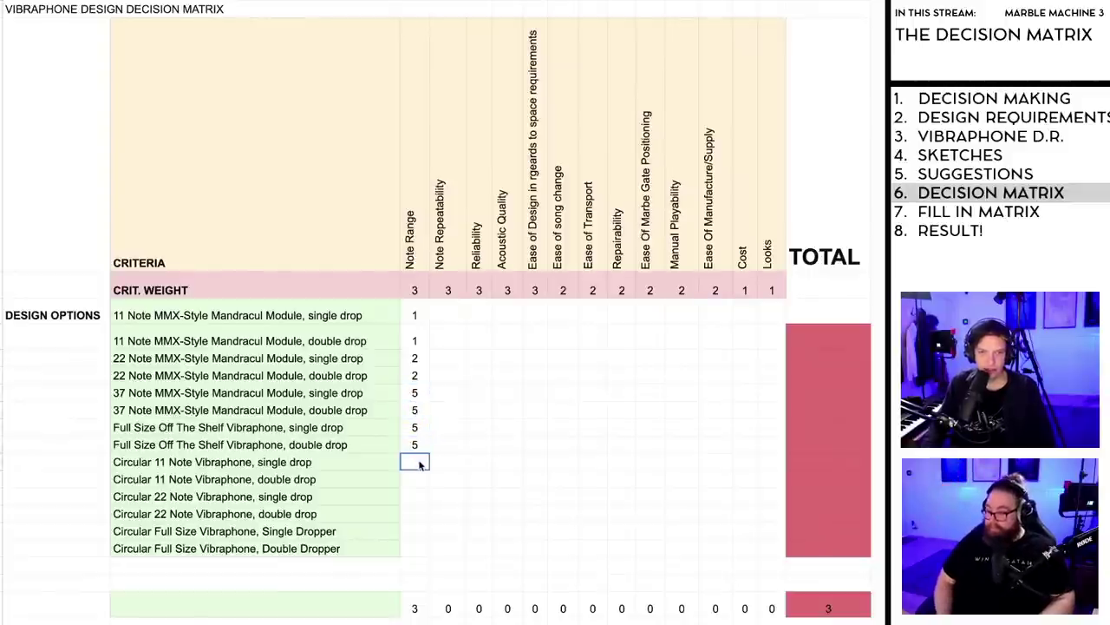
pyautogui.write('1')
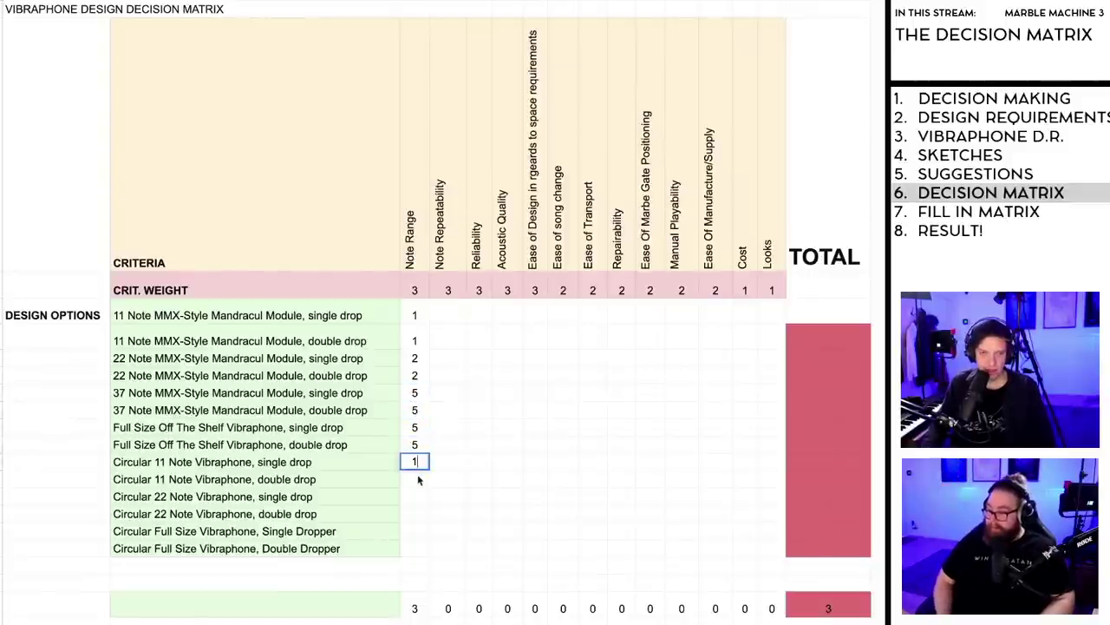
pyautogui.click(419, 476)
pyautogui.write('1')
# Step: Enter a Note Range rating of 2 for both Circular 22 Note Vibraphones, single and double drop
pyautogui.click(415, 501)
pyautogui.write('2')
pyautogui.click(412, 519)
pyautogui.write('2')
# Step: Enter a Note Range rating of 5 for both Circular Full Size Vibraphones, Single and Double Dropper
pyautogui.click(414, 533)
pyautogui.write('5')
pyautogui.click(418, 548)
pyautogui.write('5')
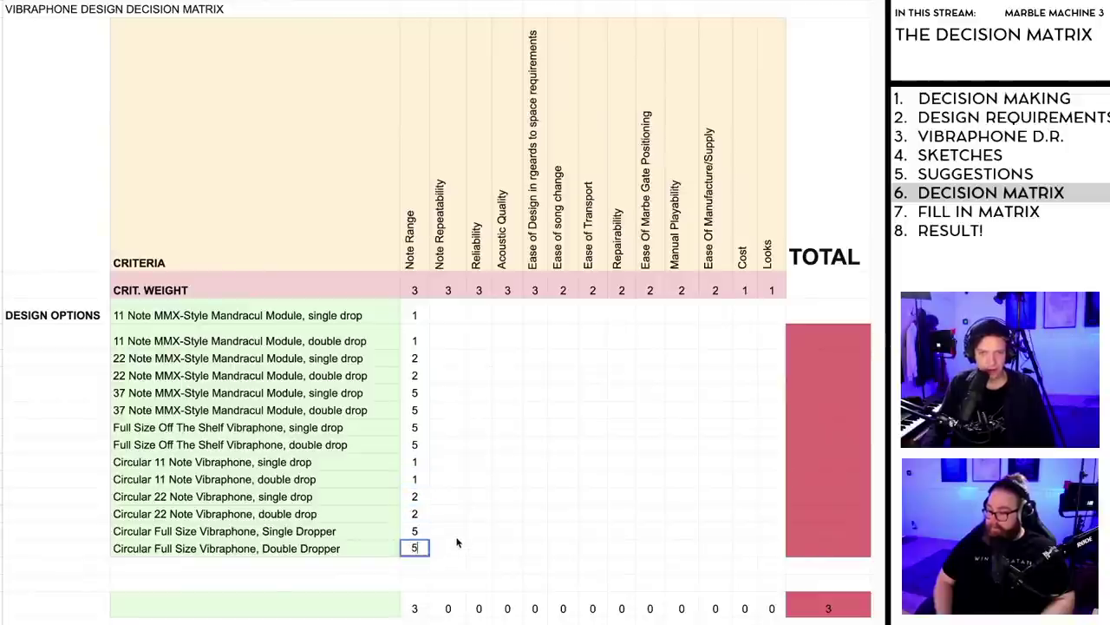
# Step: Set the Note Range rating to 3 for all four 22 Note options, both the circular vibraphones and the Mandracul Modules
pyautogui.click(414, 513)
pyautogui.write('3')
pyautogui.click(413, 496)
pyautogui.write('3')
pyautogui.click(415, 358)
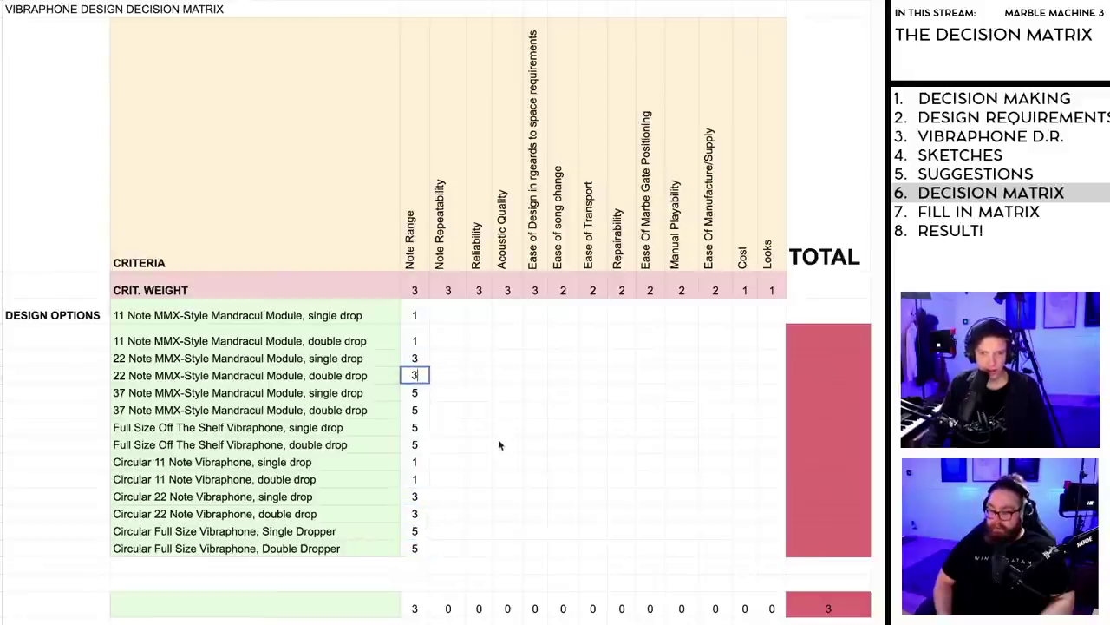
pyautogui.write('3')
pyautogui.click(450, 316)
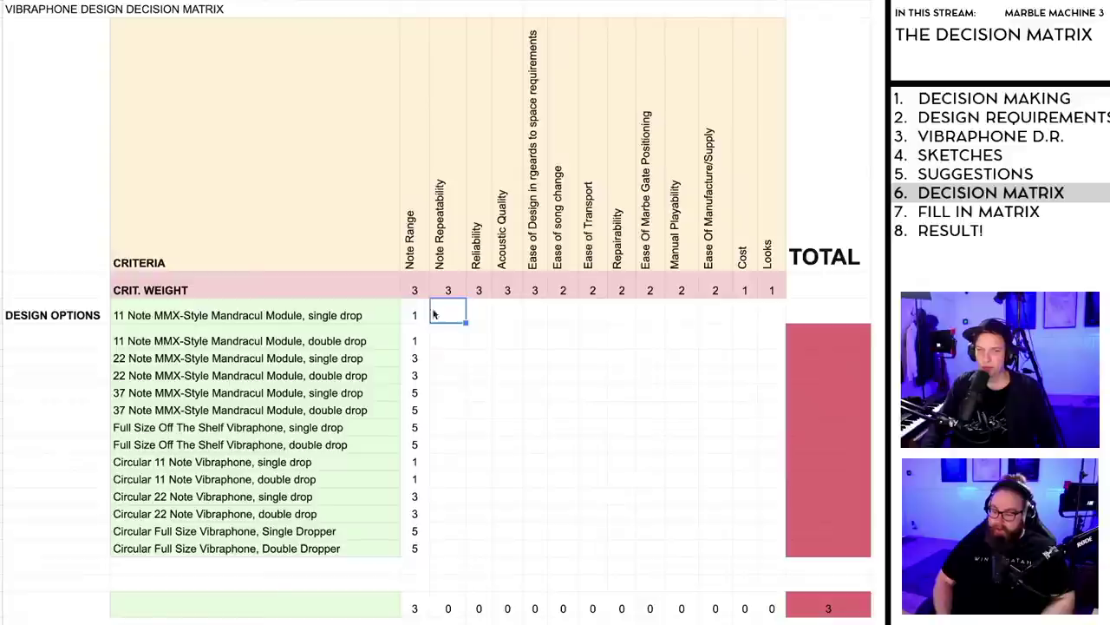
pyautogui.click(450, 340)
pyautogui.click(448, 362)
pyautogui.click(450, 379)
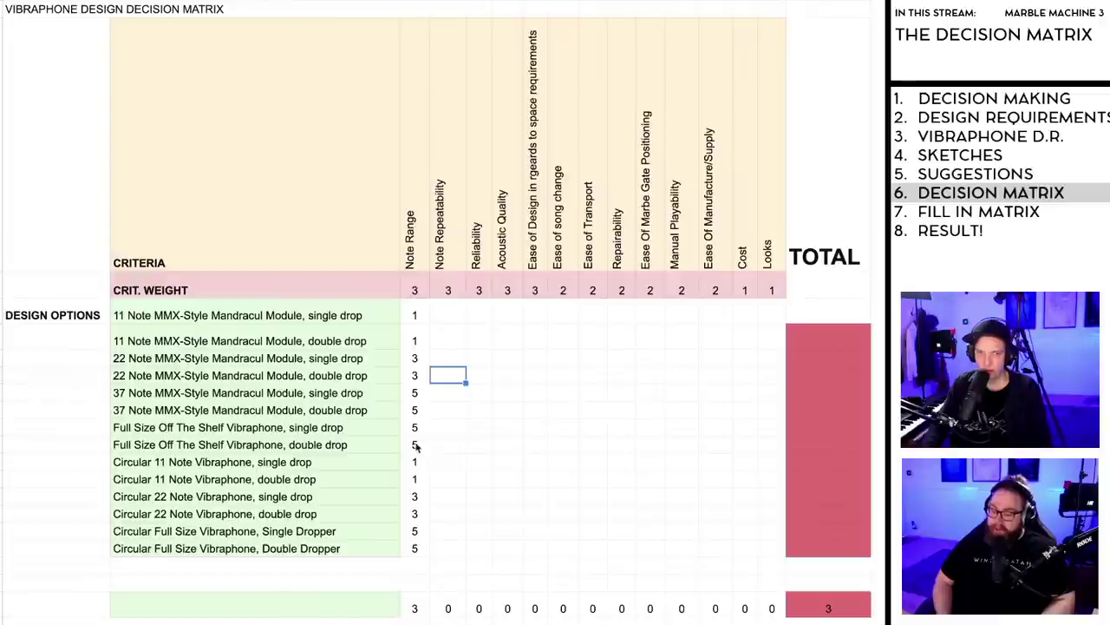
# Step: Try a SUMPRODUCT formula multiplying C5 by C6 in the Note Range cell of the 11 Note Mandracul Module, single drop
pyautogui.click(416, 317)
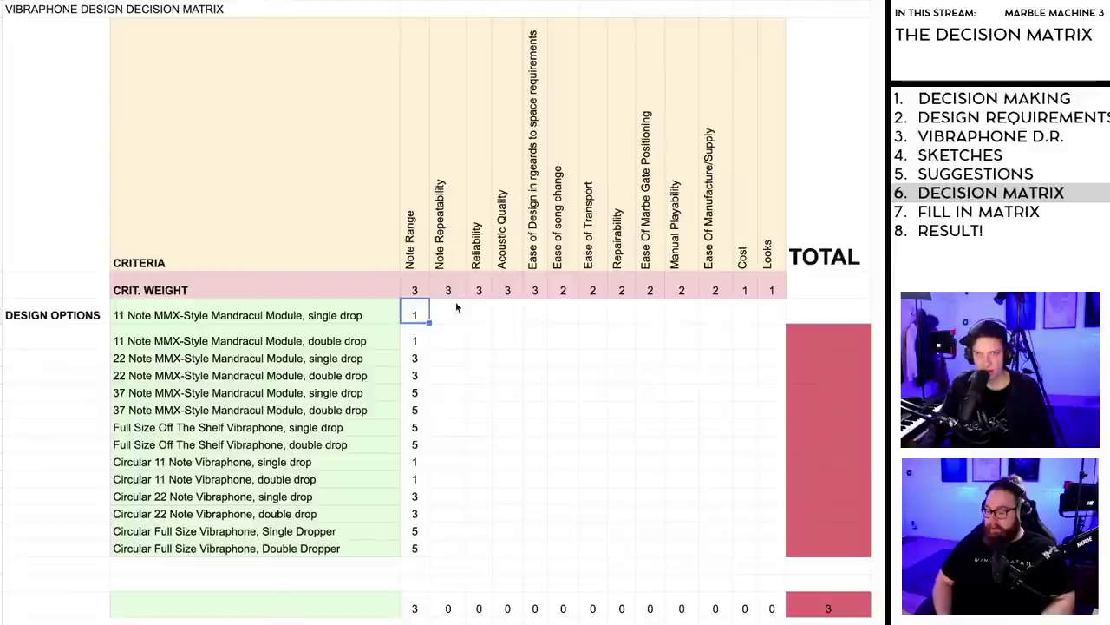
pyautogui.write('=SUMP')
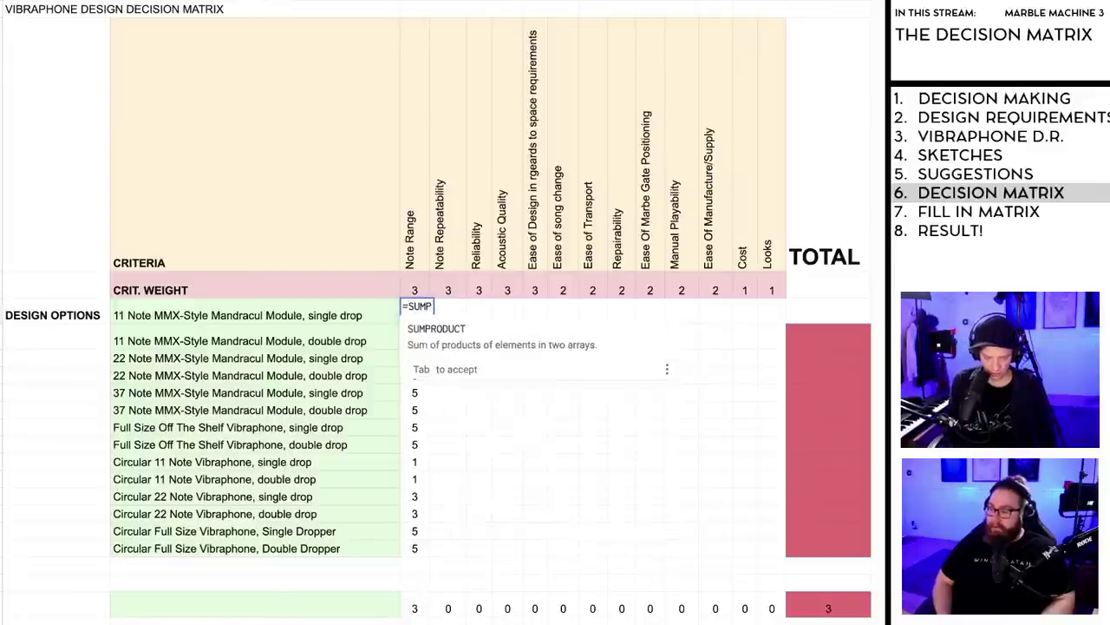
pyautogui.write('RODUCT')
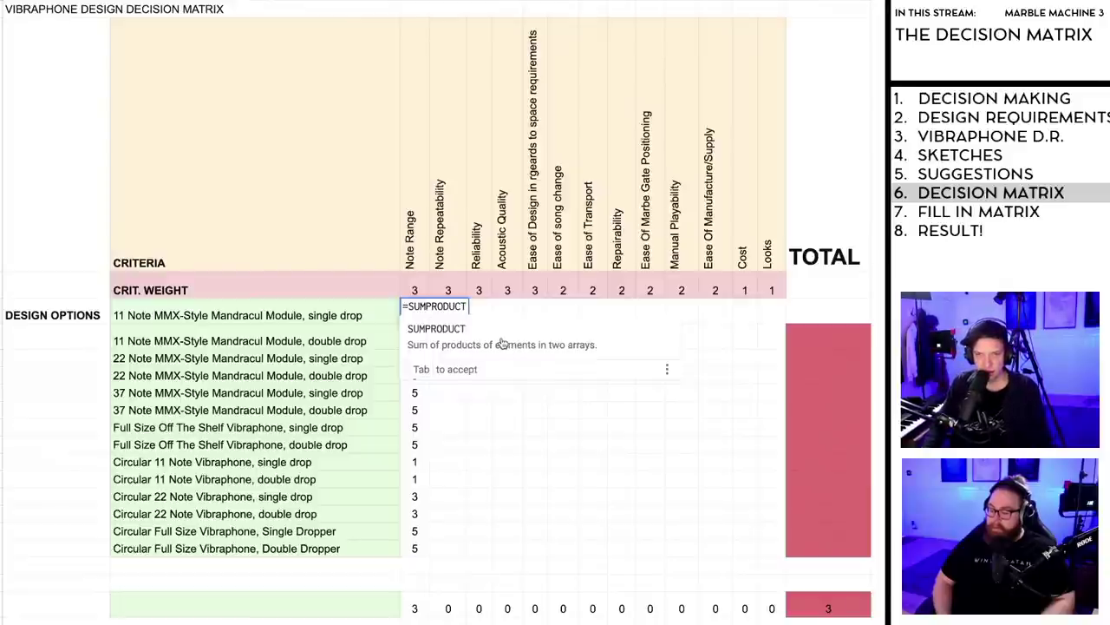
pyautogui.write('(')
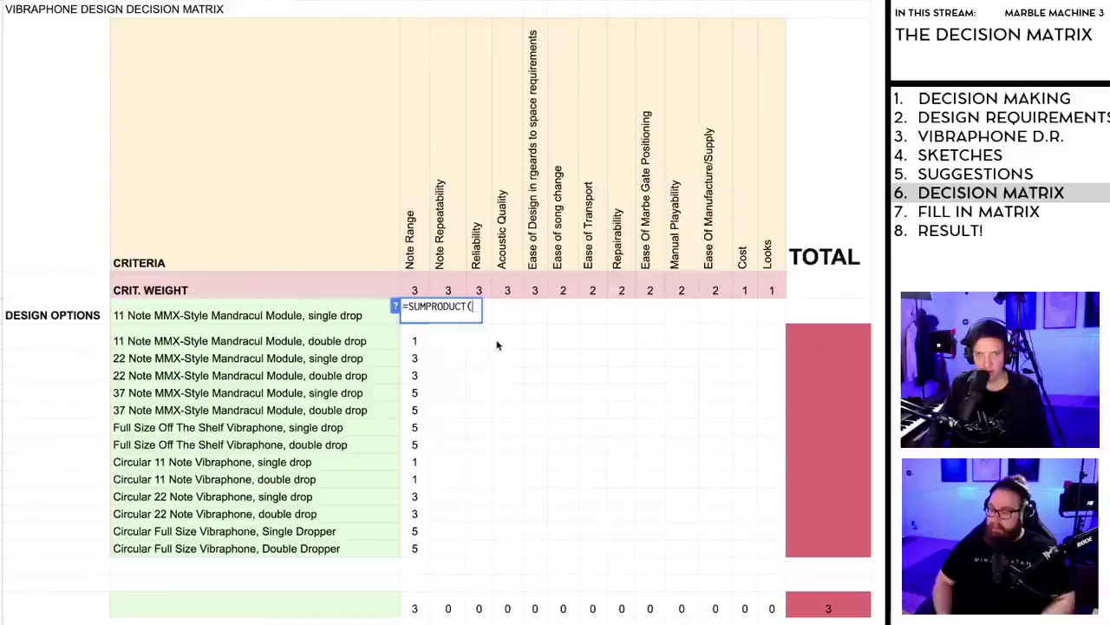
pyautogui.click(415, 292)
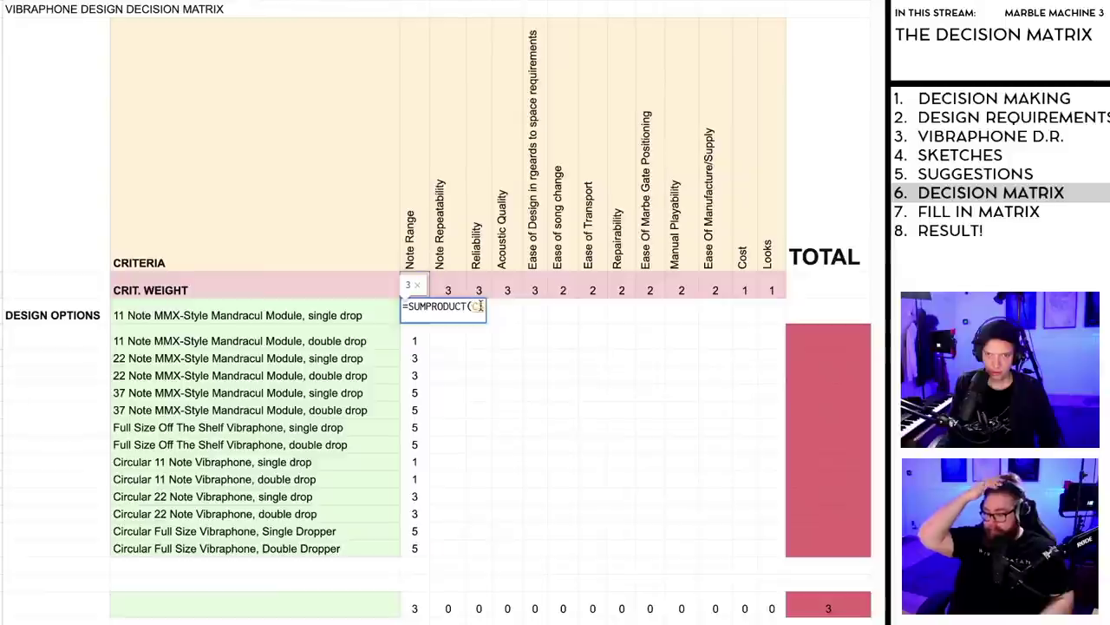
pyautogui.write('*')
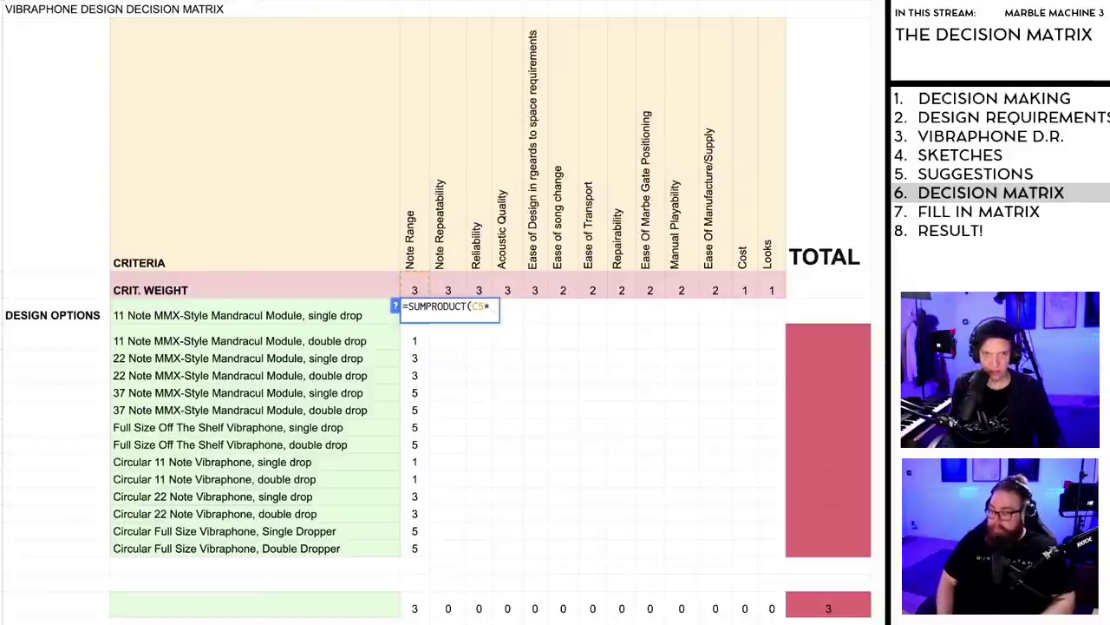
pyautogui.write('C&')
pyautogui.write('5')
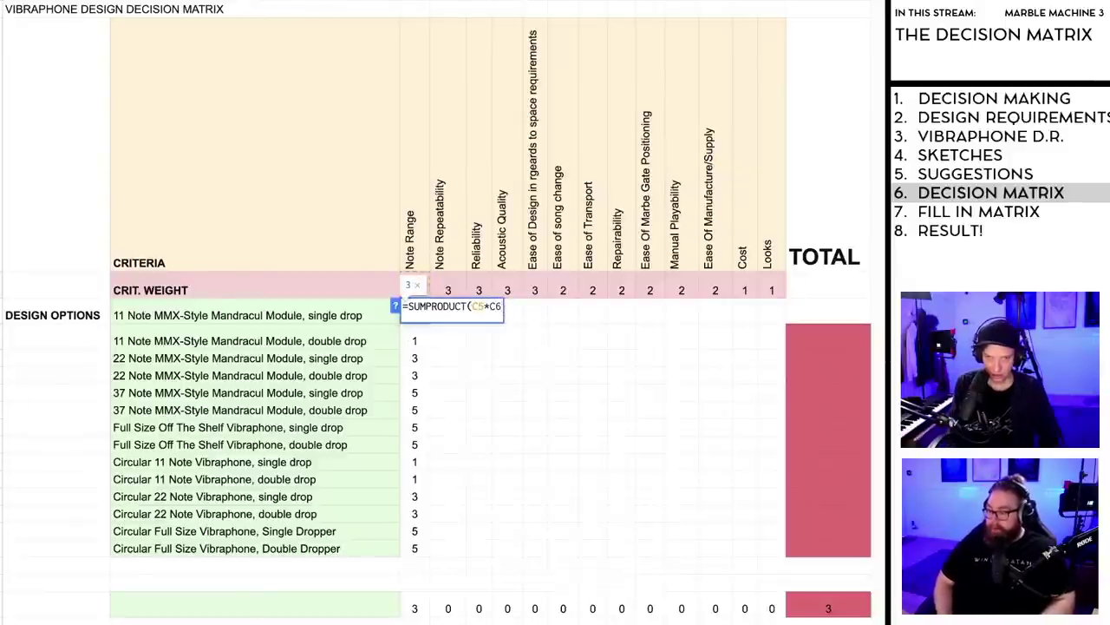
pyautogui.press('Return')
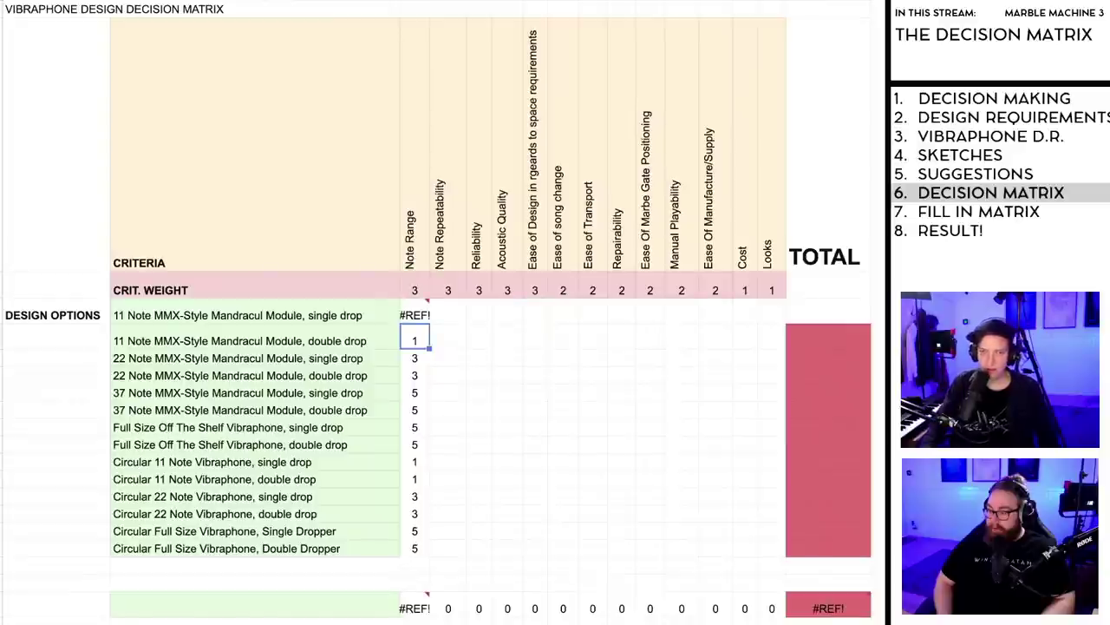
# Step: Undo the SUMPRODUCT formula entered in the first option's Note Range cell
pyautogui.click(416, 317)
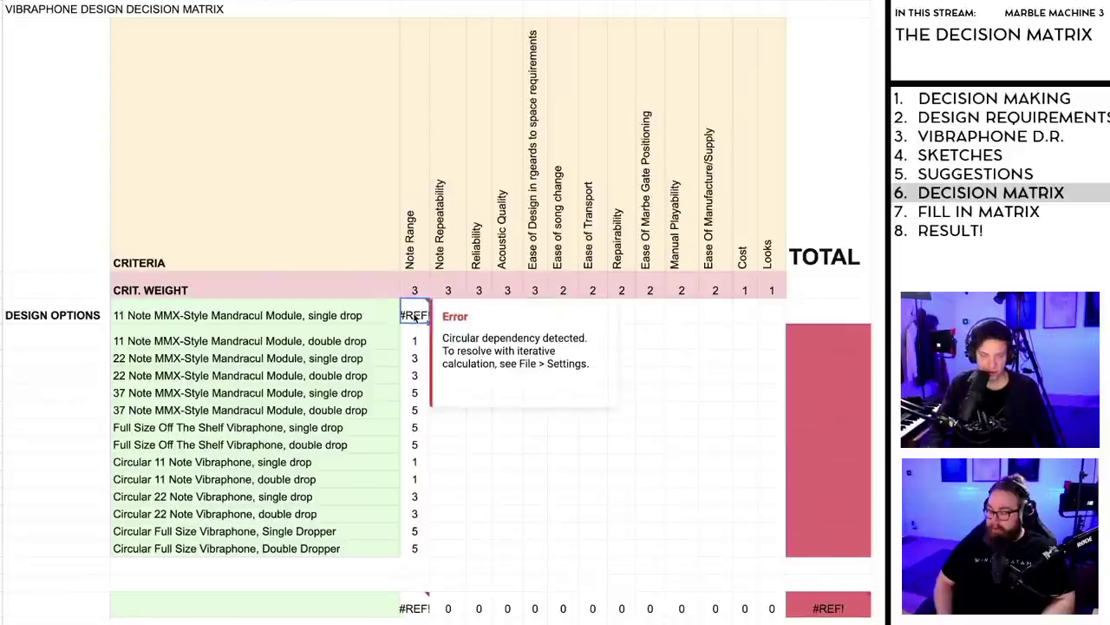
pyautogui.hotkey('ctrl', 'z')
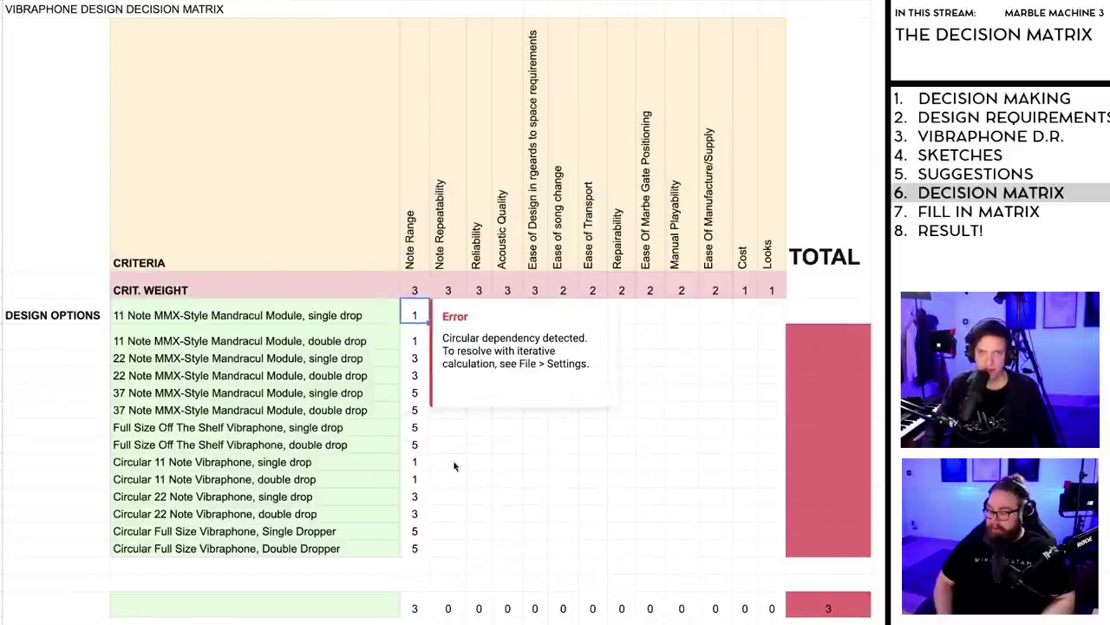
pyautogui.click(479, 460)
pyautogui.click(480, 357)
pyautogui.click(512, 409)
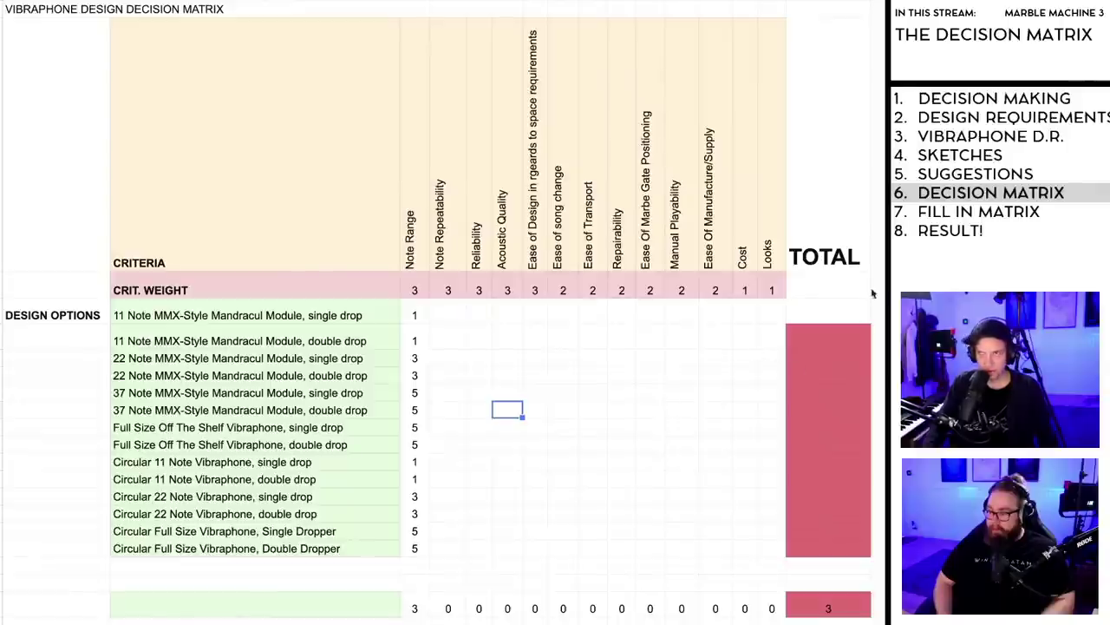
# Step: Read the Sheetgo blog article's explanation and example of the SUMPRODUCT function in Google Sheets
pyautogui.click(682, 430)
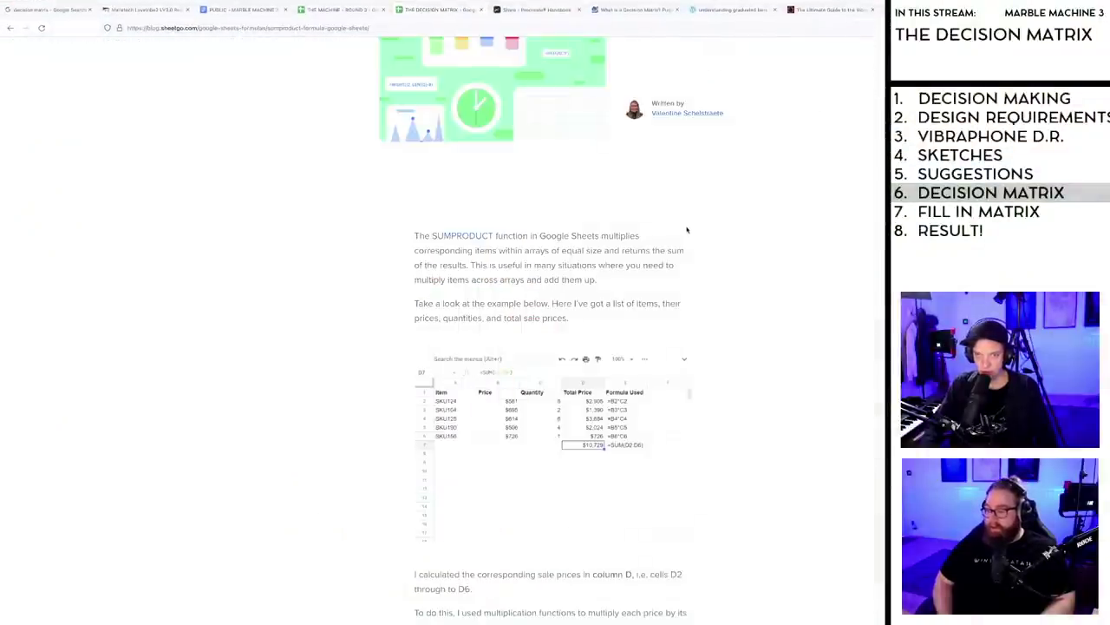
pyautogui.scroll(-1, 564, 345)
pyautogui.scroll(-1, 564, 345)
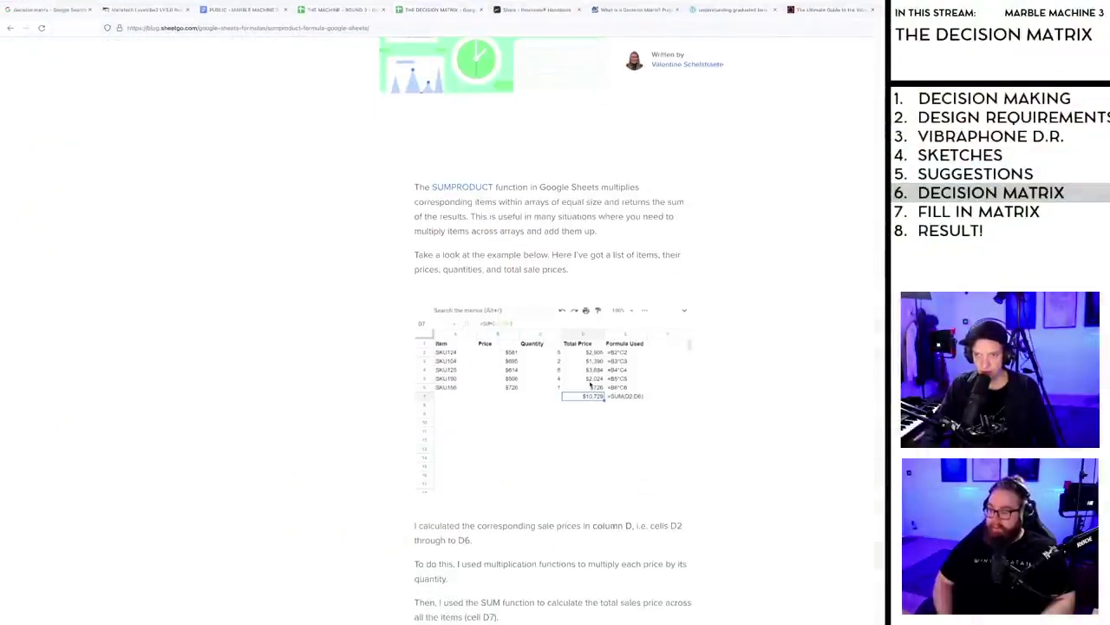
pyautogui.scroll(-1, 589, 381)
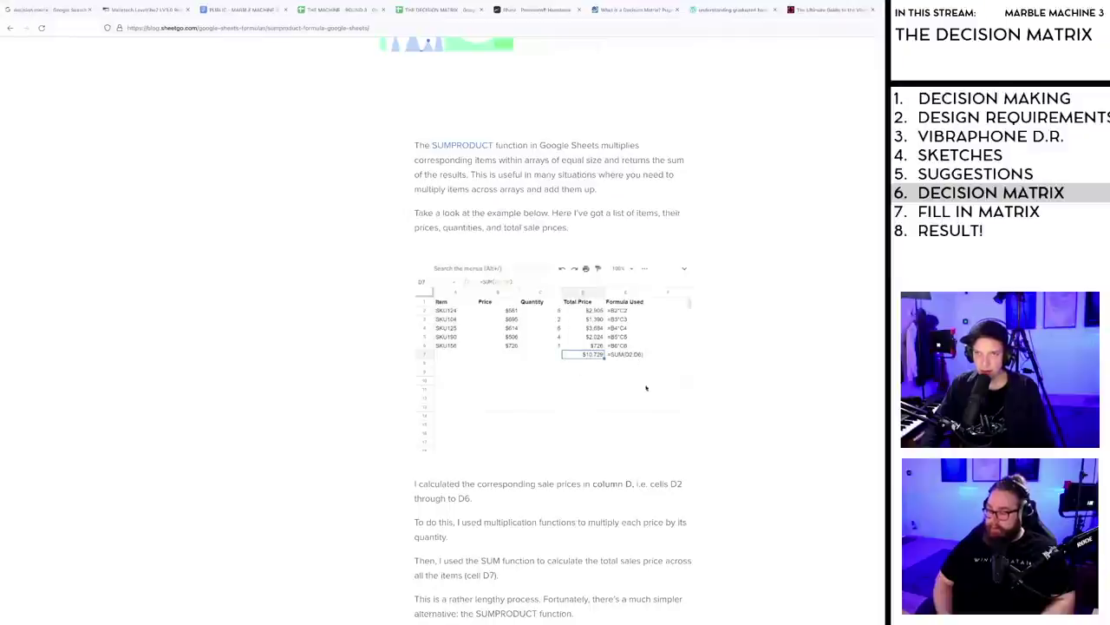
# Step: Return to THE DECISION MATRIX spreadsheet and enter a SUMPRODUCT formula over the weight and rating rows in the first option's Total cell
pyautogui.click(336, 10)
pyautogui.click(442, 9)
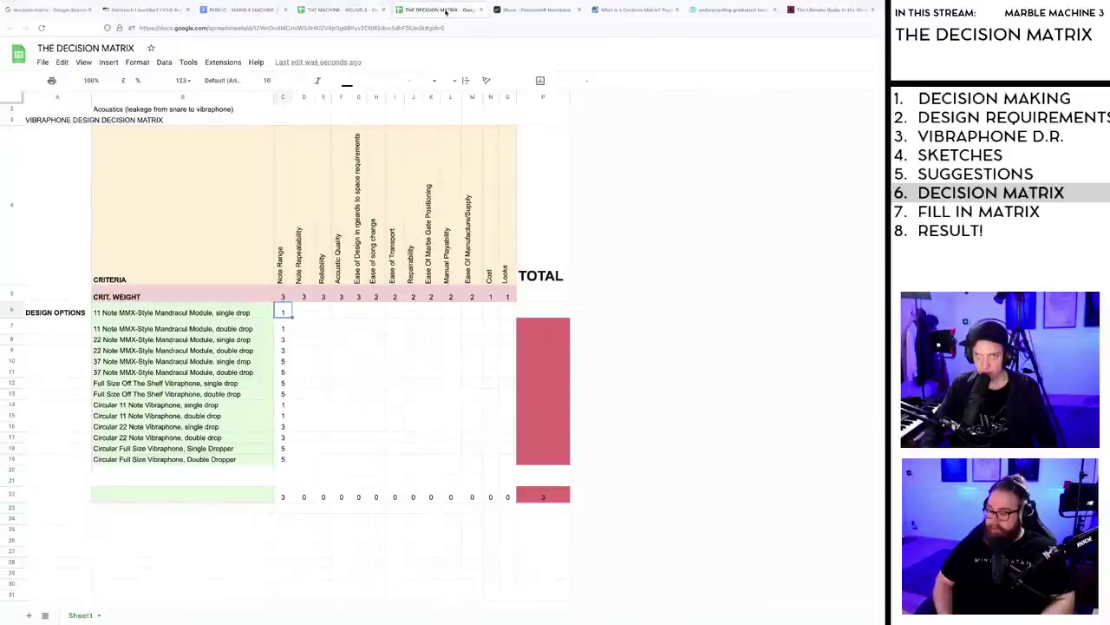
pyautogui.click(534, 311)
pyautogui.write('=')
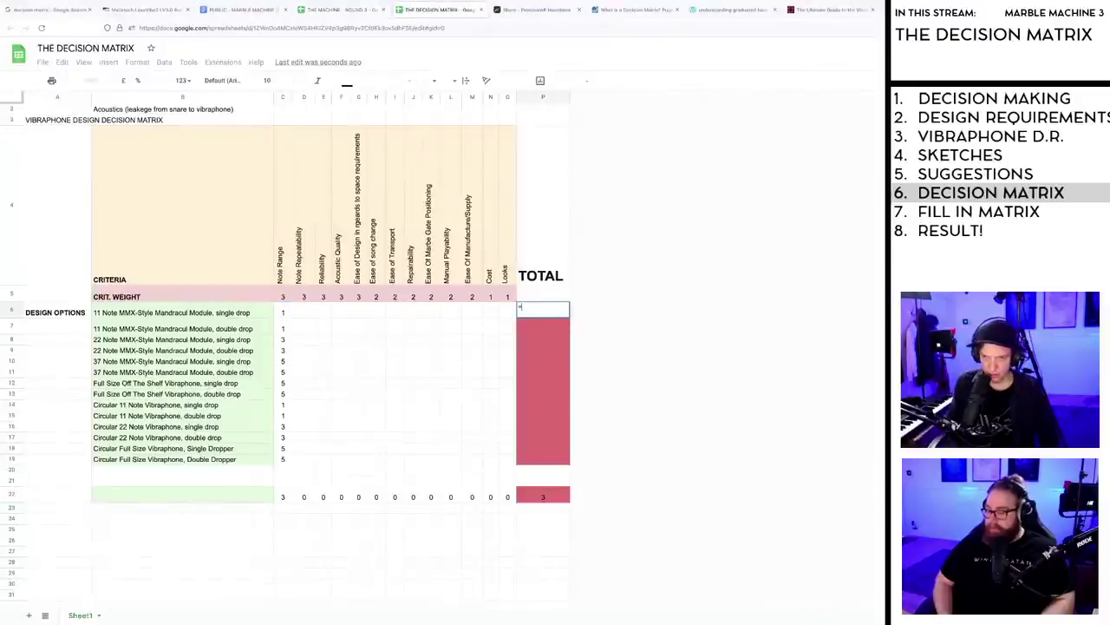
pyautogui.write('SUMPR')
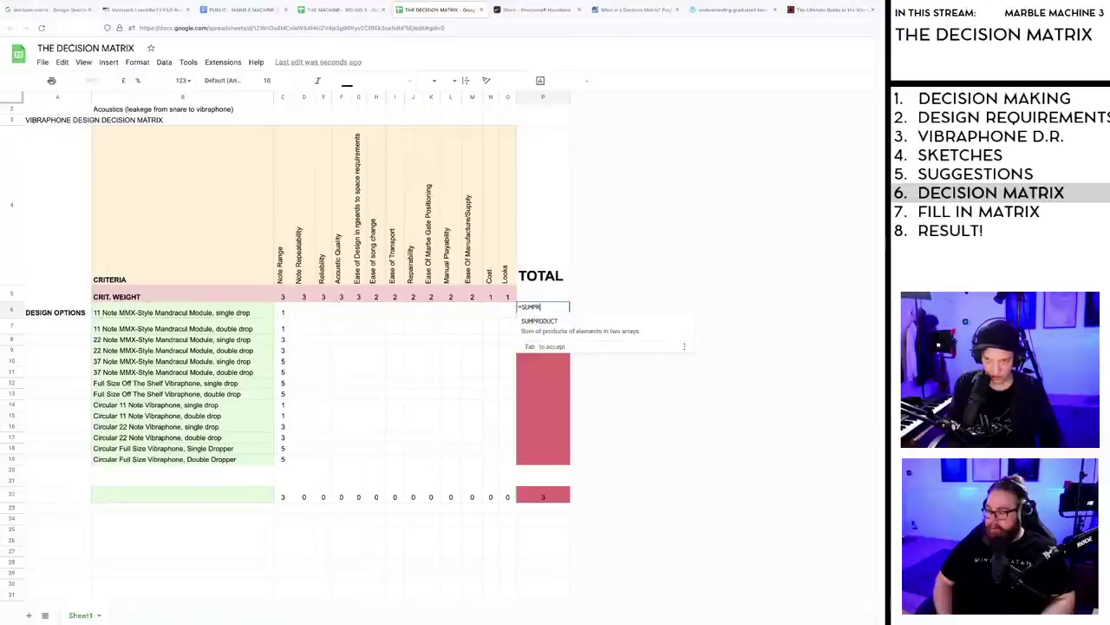
pyautogui.press('Tab')
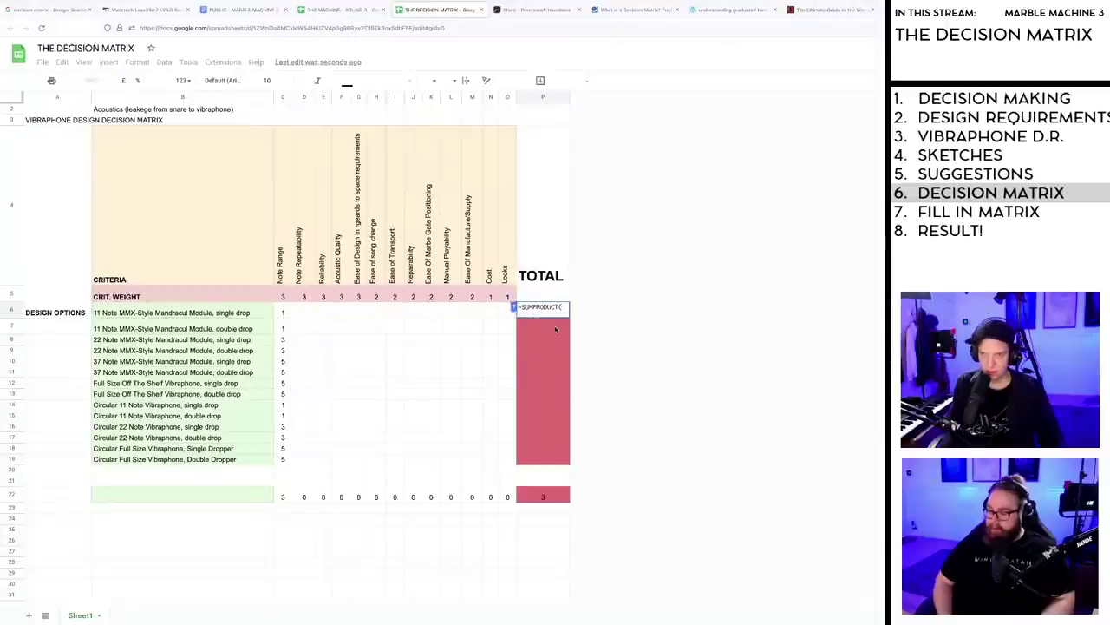
pyautogui.click(282, 313)
pyautogui.keyDown('shift'); pyautogui.click(510, 310); pyautogui.keyUp('shift')
pyautogui.write(',')
pyautogui.click(283, 297)
pyautogui.keyDown('shift'); pyautogui.click(507, 296); pyautogui.keyUp('shift')
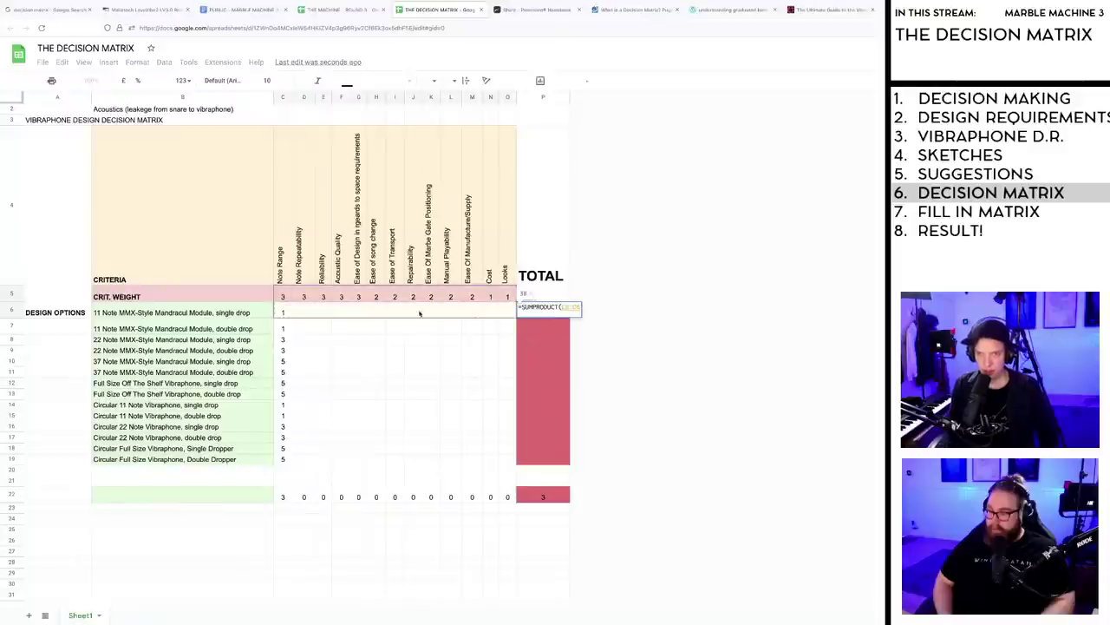
pyautogui.press('Return')
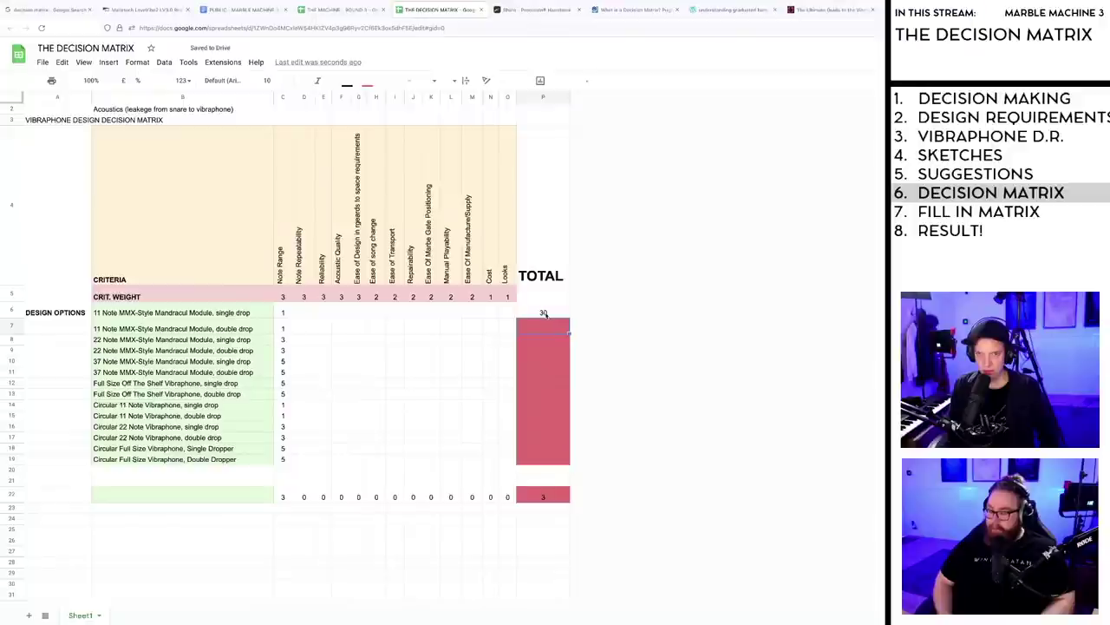
# Step: Test the total with a Note Repeatability rating of 3 for the first option, and clear both that rating and the Total formula
pyautogui.click(304, 312)
pyautogui.write('3')
pyautogui.press('Return')
pyautogui.click(306, 314)
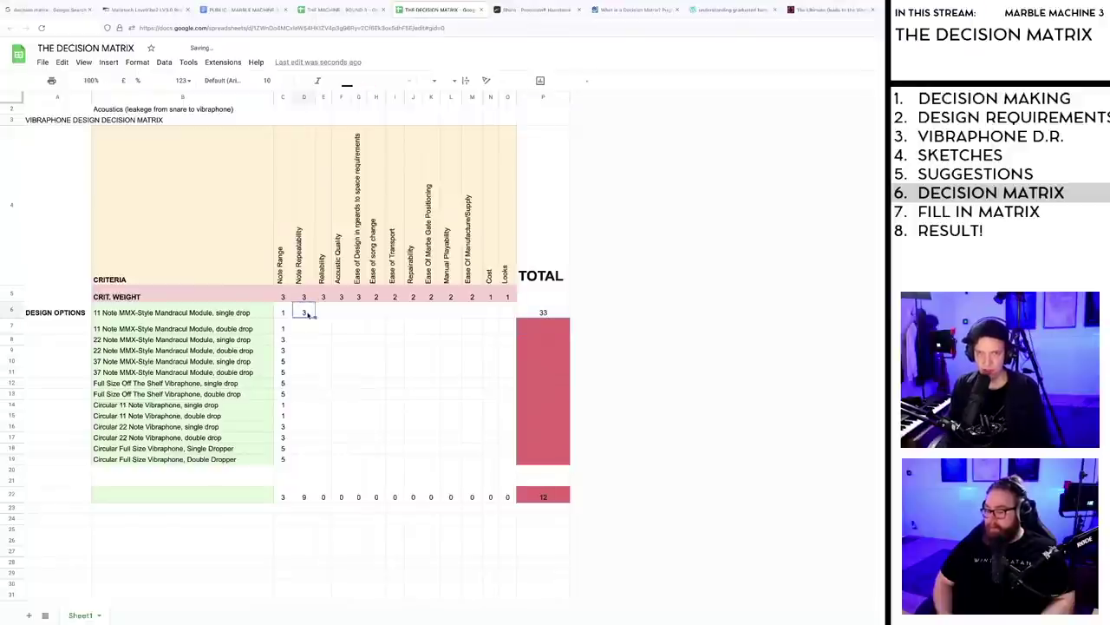
pyautogui.press('Delete')
pyautogui.click(551, 312)
pyautogui.press('Delete')
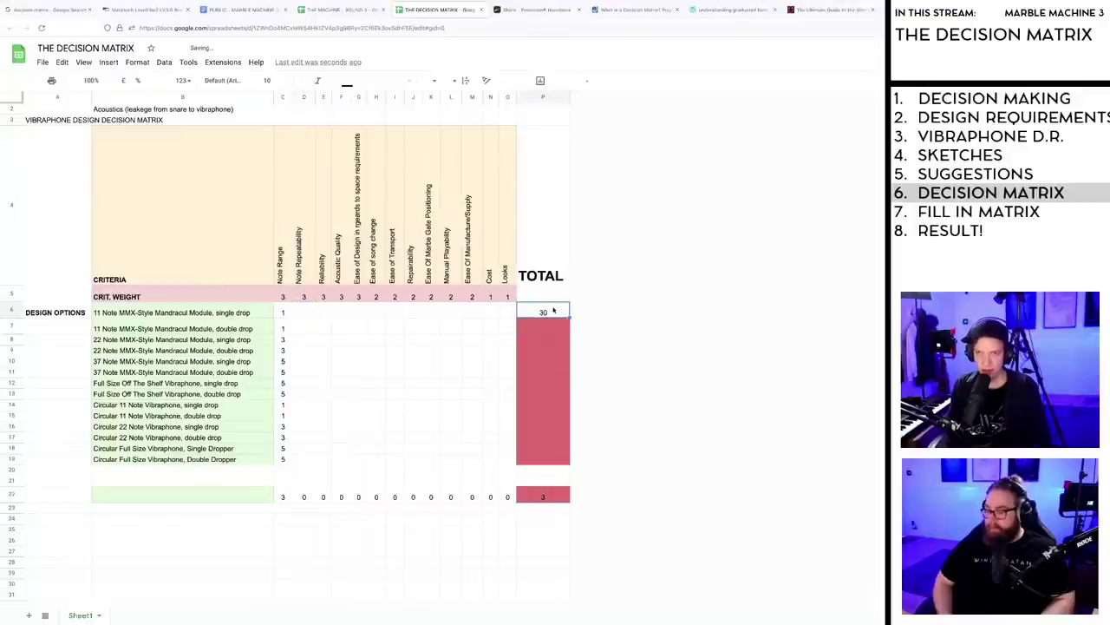
pyautogui.click(394, 373)
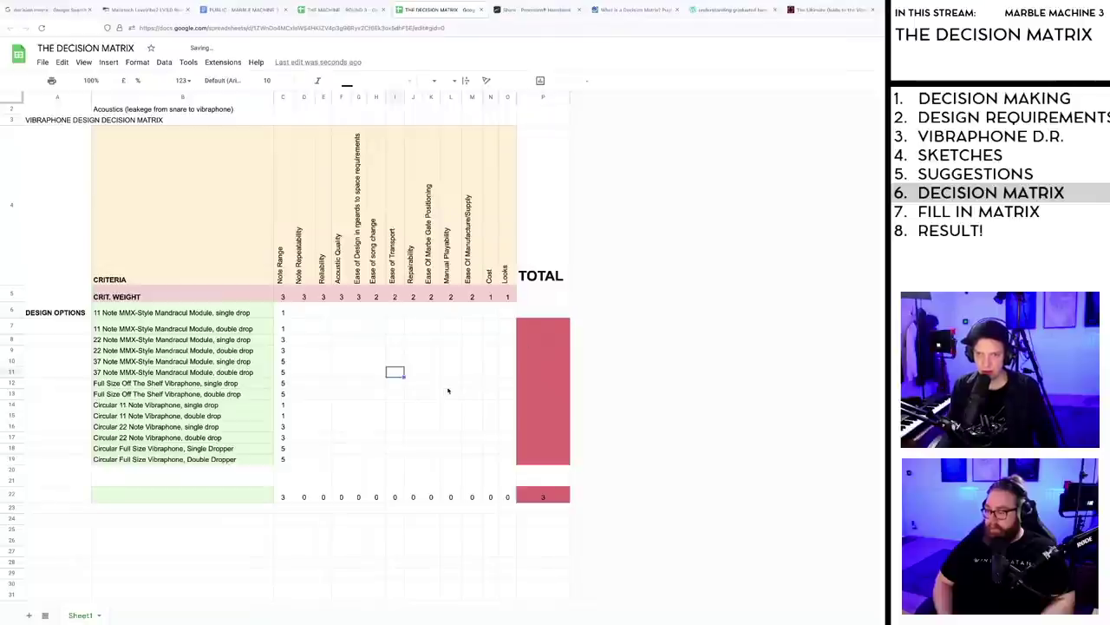
pyautogui.scroll(1, 447, 390)
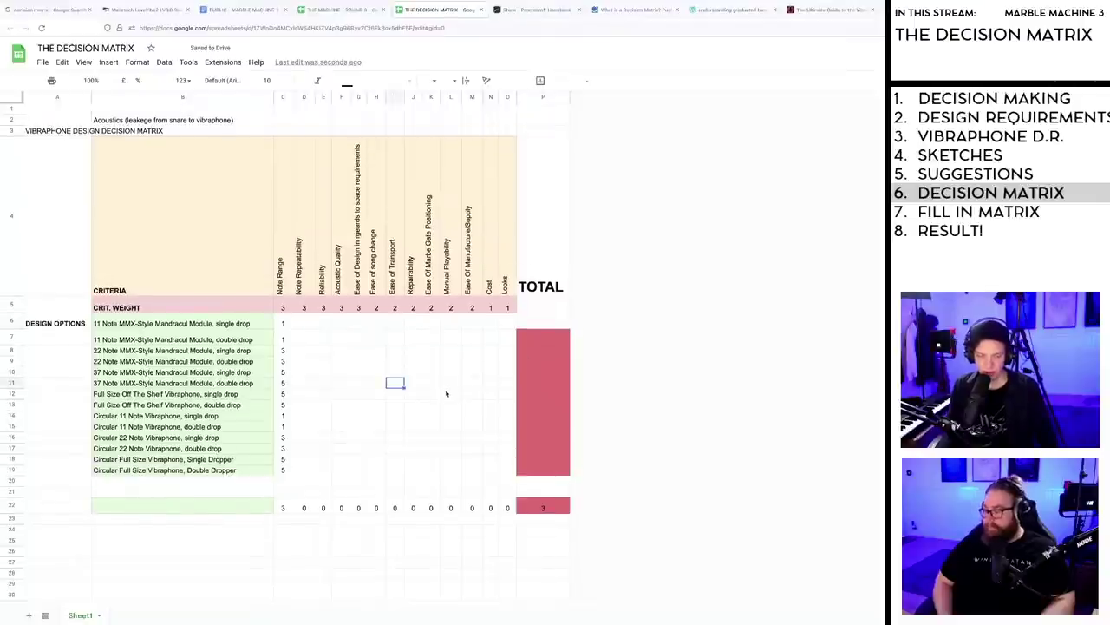
pyautogui.click(446, 393)
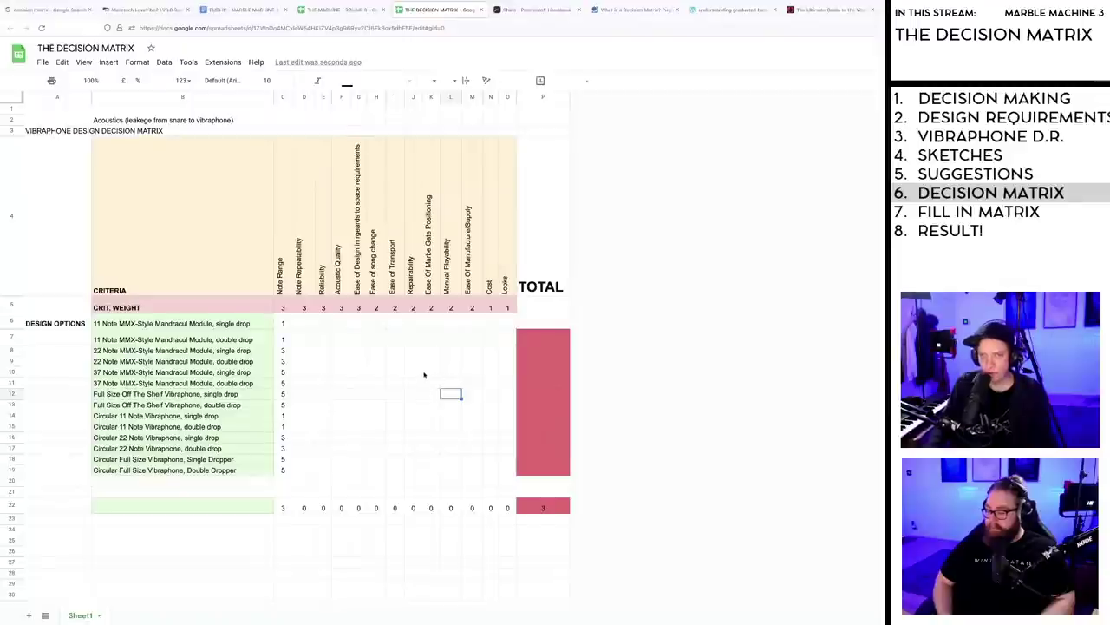
pyautogui.scroll(-1, 424, 375)
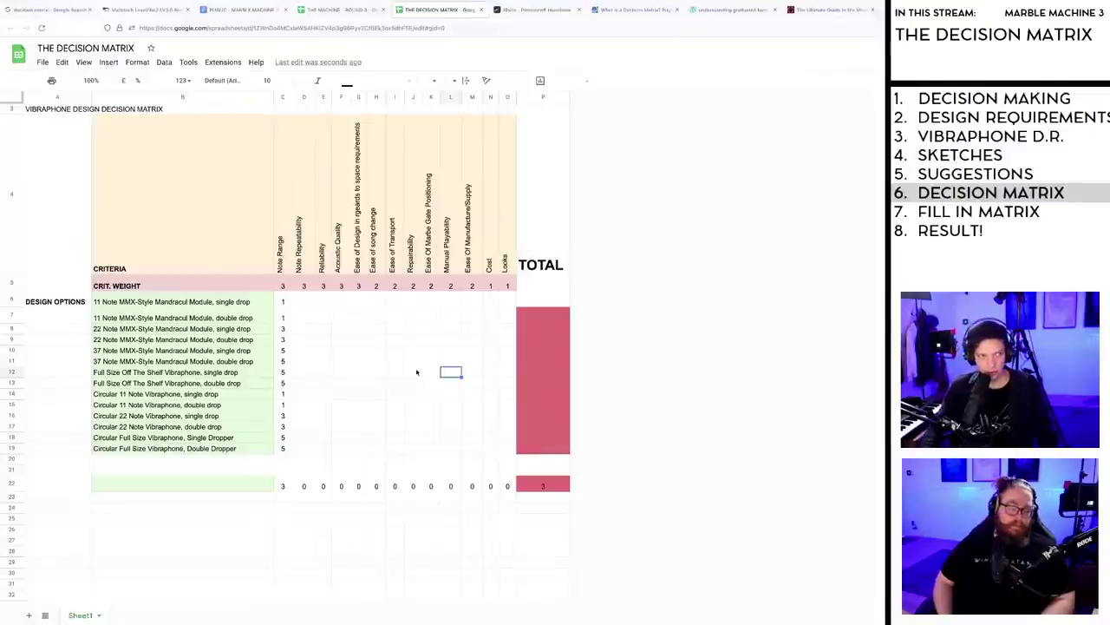
pyautogui.click(353, 342)
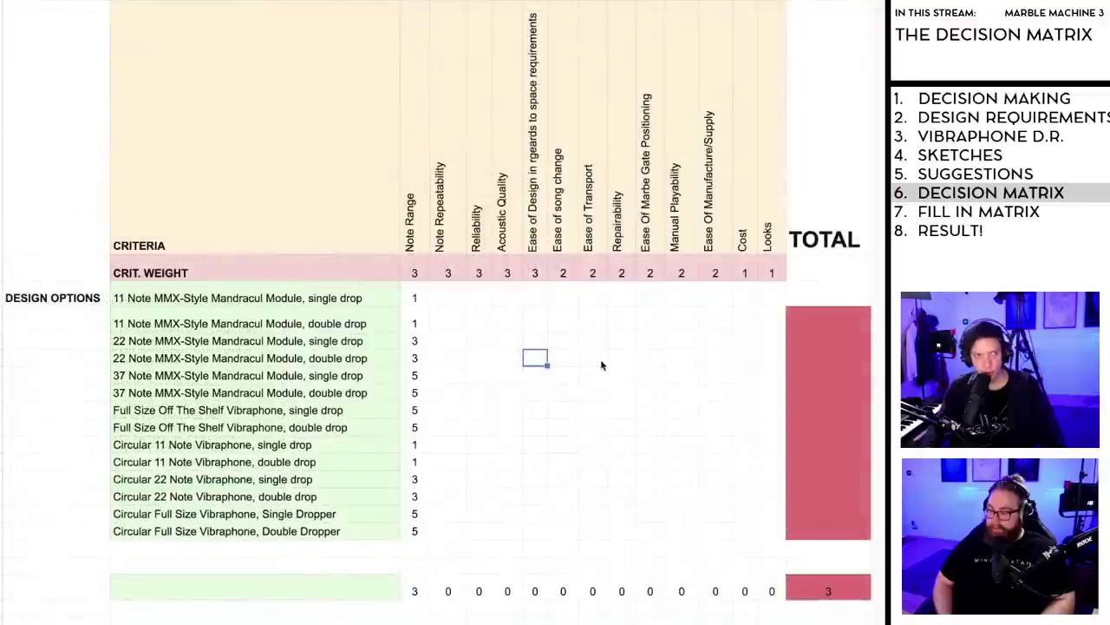
# Step: Clear the summary row of column sums below the design options, including its sum in the Total column
pyautogui.click(602, 365)
pyautogui.click(609, 399)
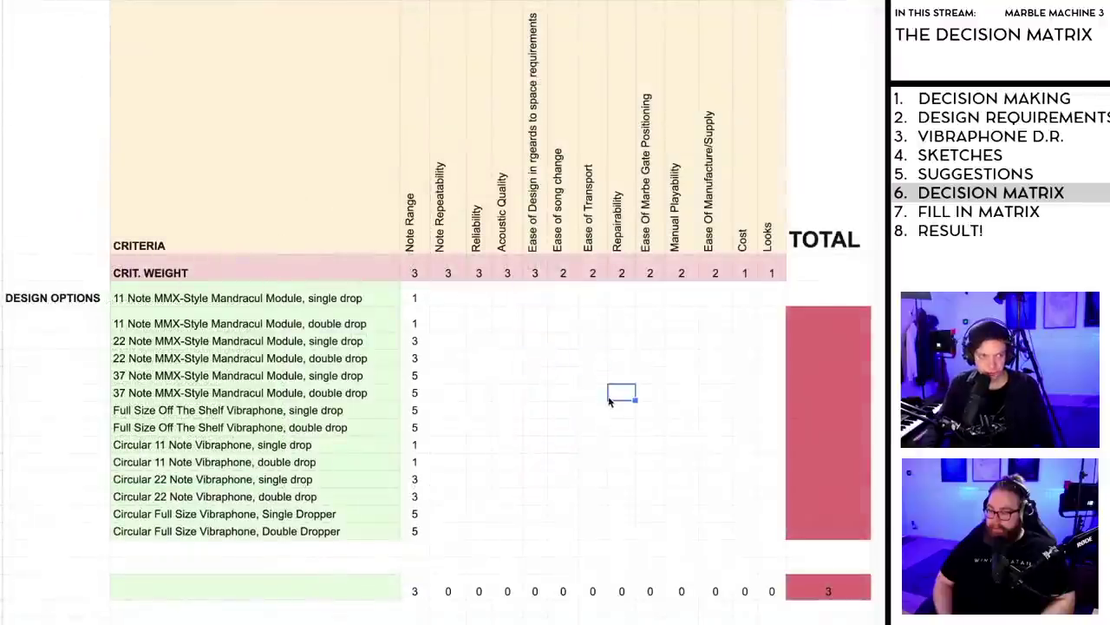
pyautogui.click(444, 297)
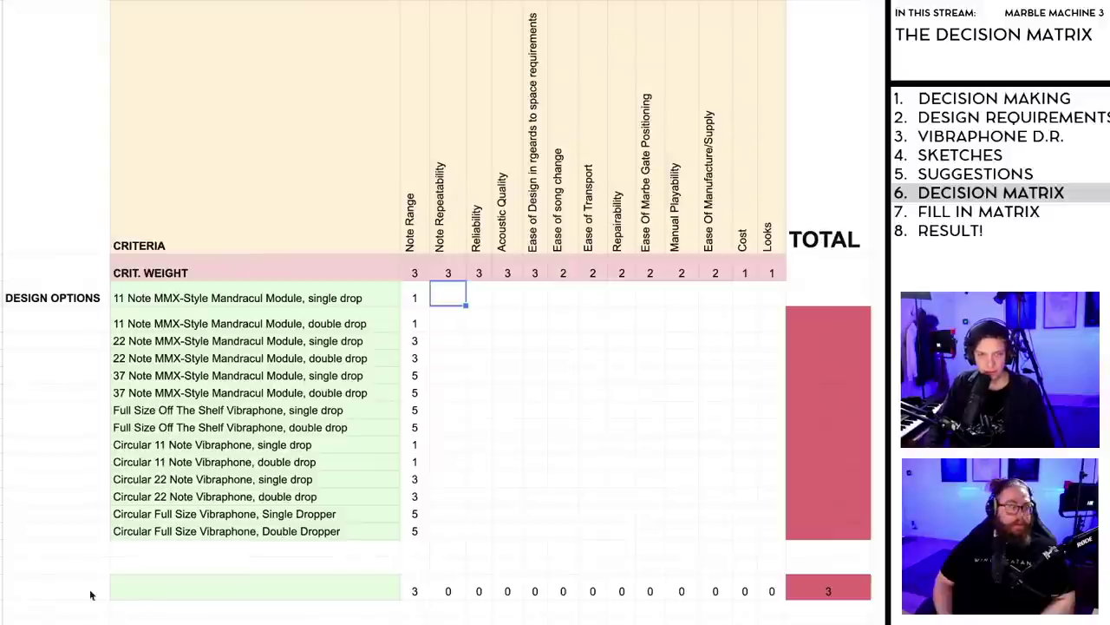
pyautogui.click(12, 590)
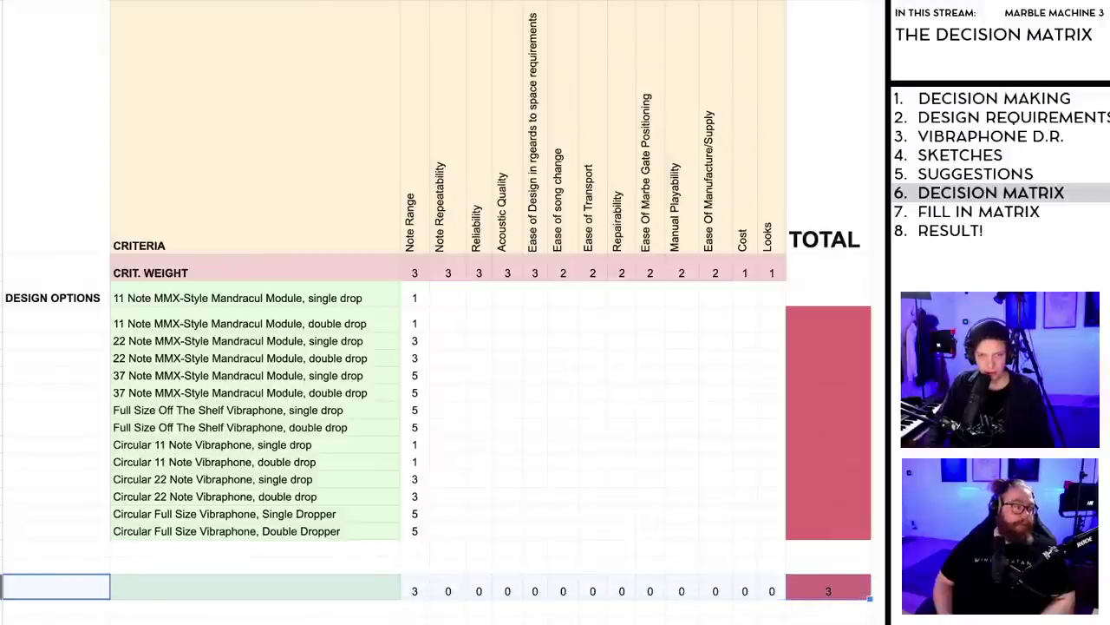
pyautogui.press('Delete')
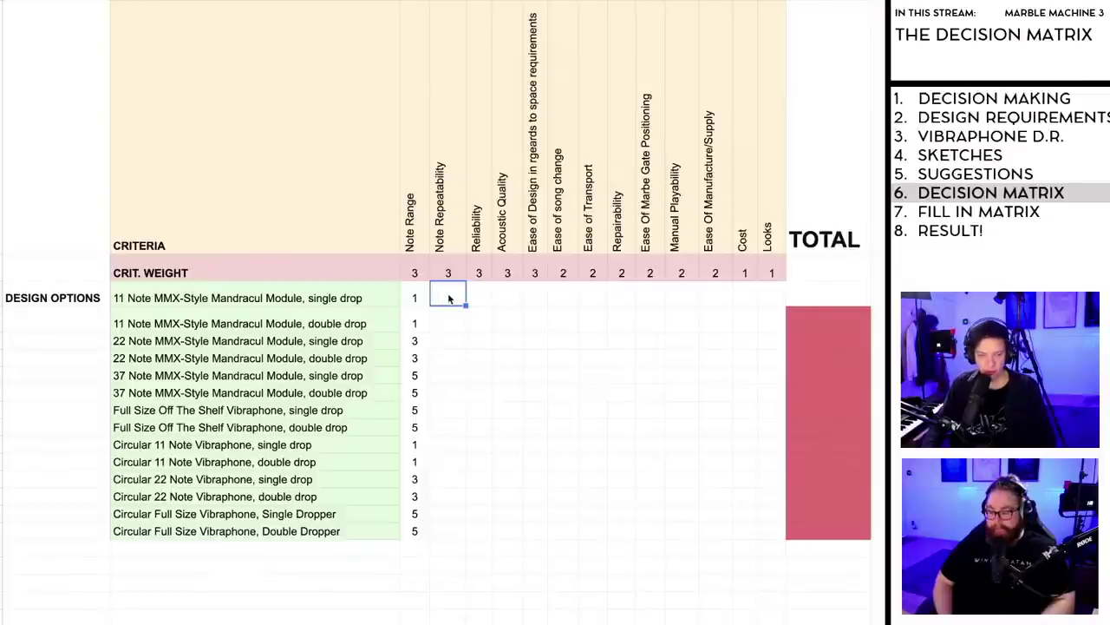
# Step: Rate Note Repeatability for the MMX-Style Mandracul single-drop modules: 1 for 11 Note, 2 for 22 Note and 3 for 37 Note
pyautogui.write('1')
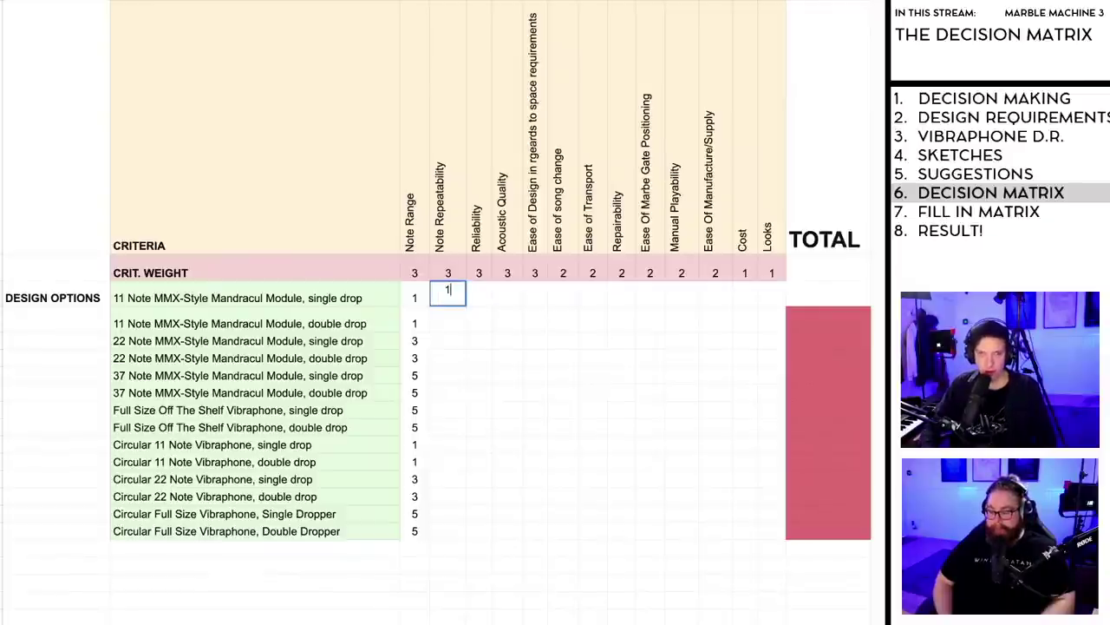
pyautogui.click(444, 341)
pyautogui.write('1')
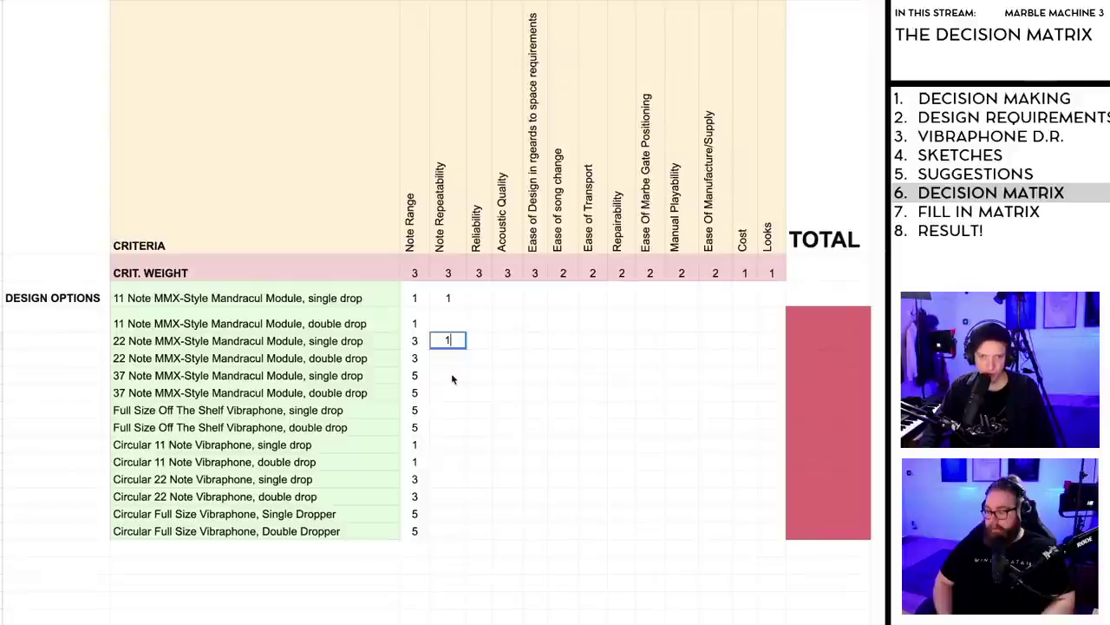
pyautogui.click(449, 373)
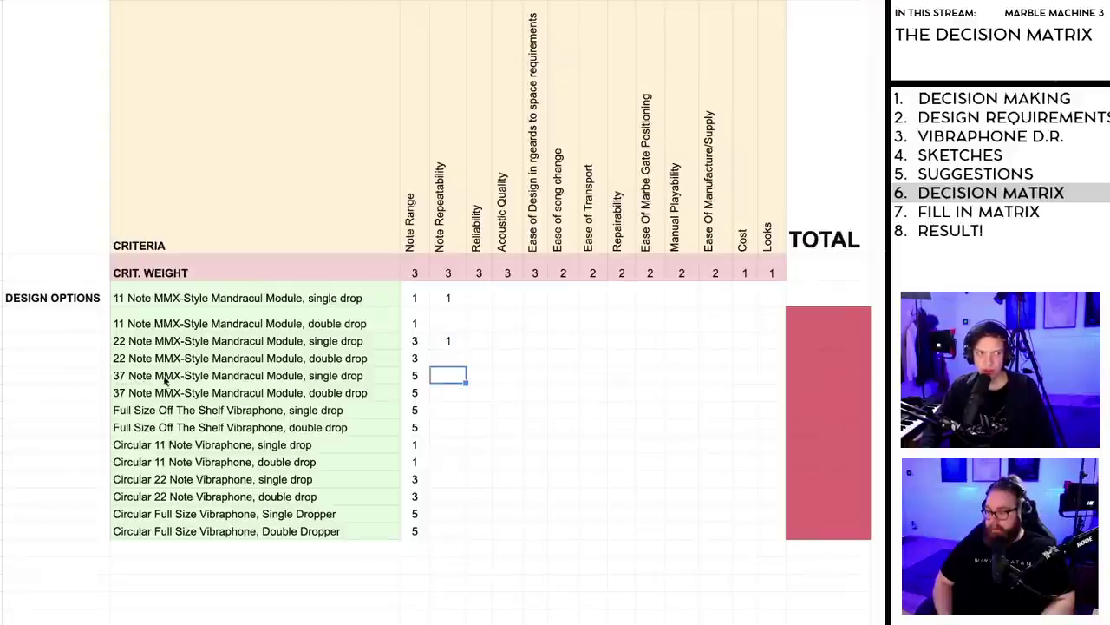
pyautogui.click(452, 340)
pyautogui.write('2')
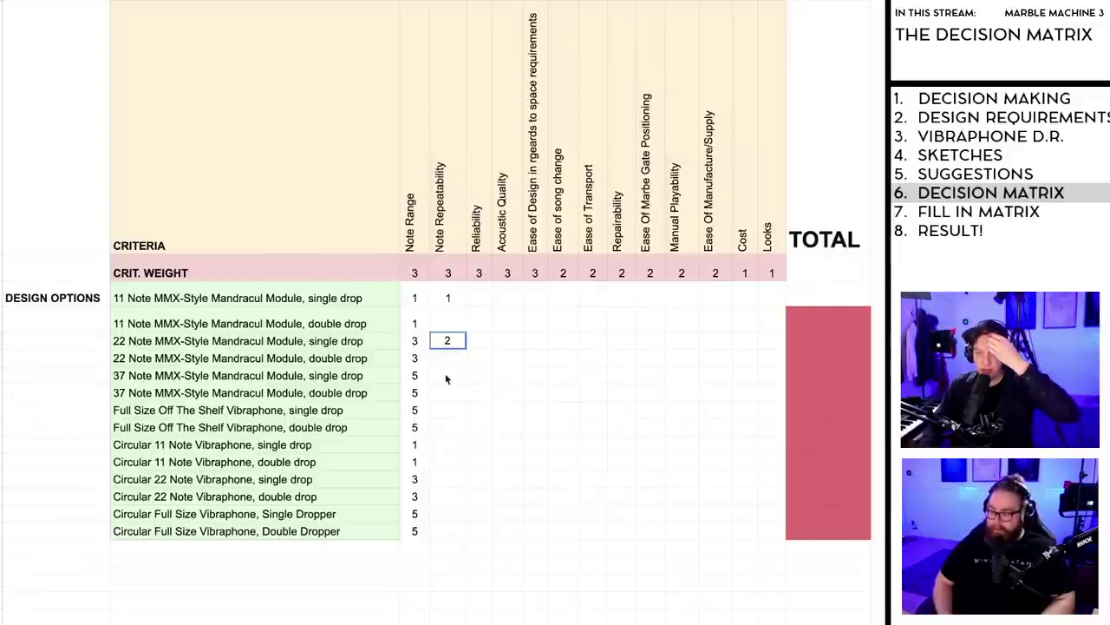
pyautogui.click(446, 376)
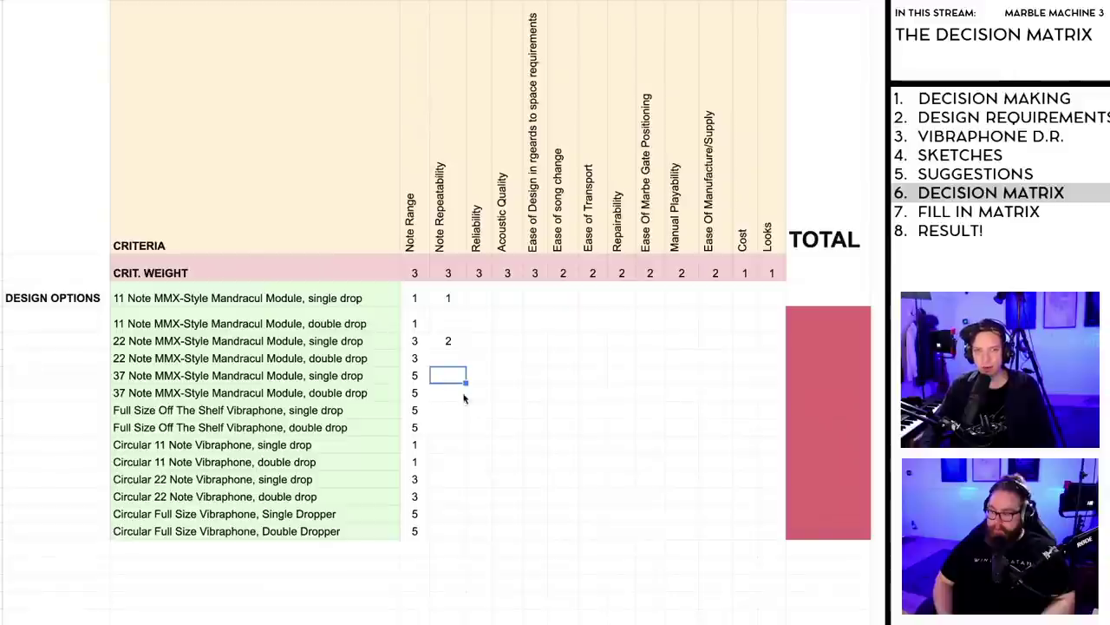
pyautogui.write('3')
pyautogui.press('Return')
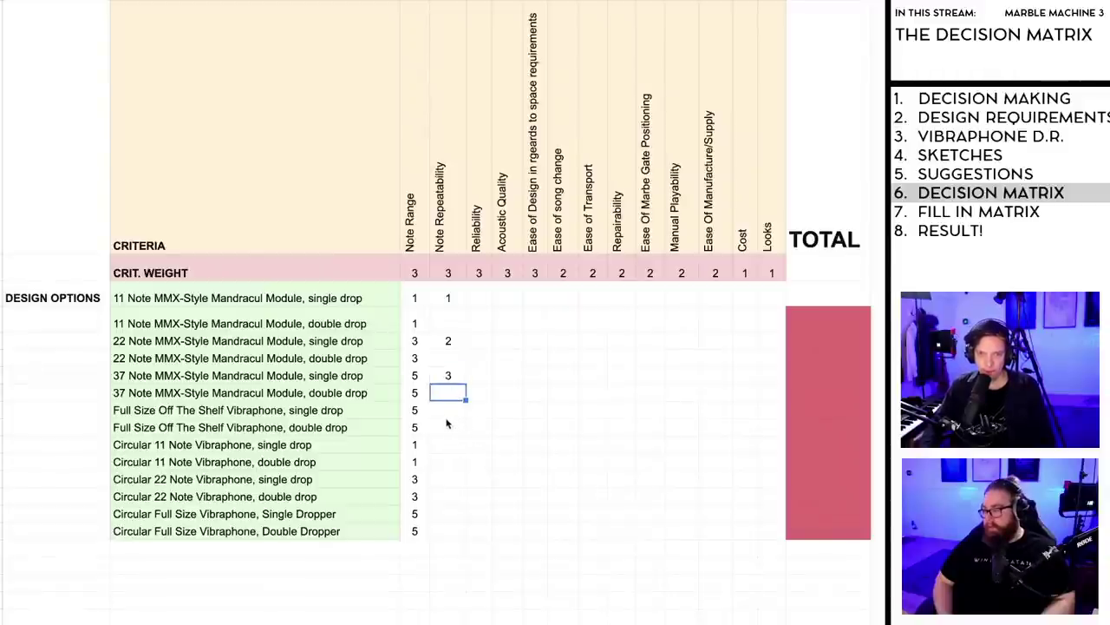
# Step: Rate single-drop Note Repeatability: 1 for Full Size Off The Shelf, 1 for Circular 11 Note, 2 for Circular 22 Note, 1 for Circular Full Size
pyautogui.click(447, 414)
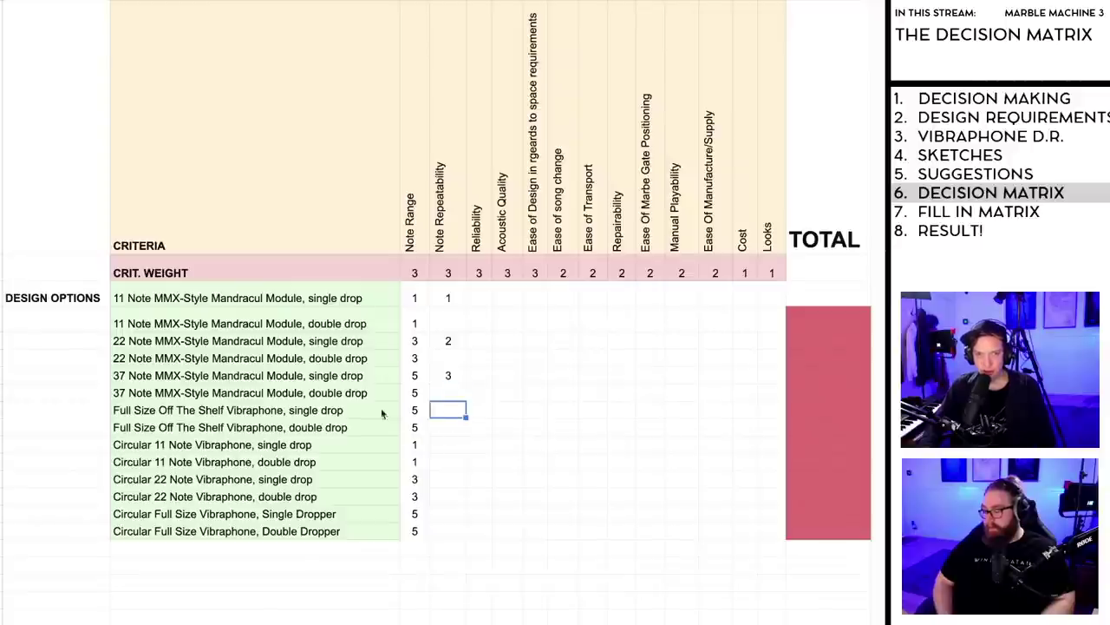
pyautogui.write('3')
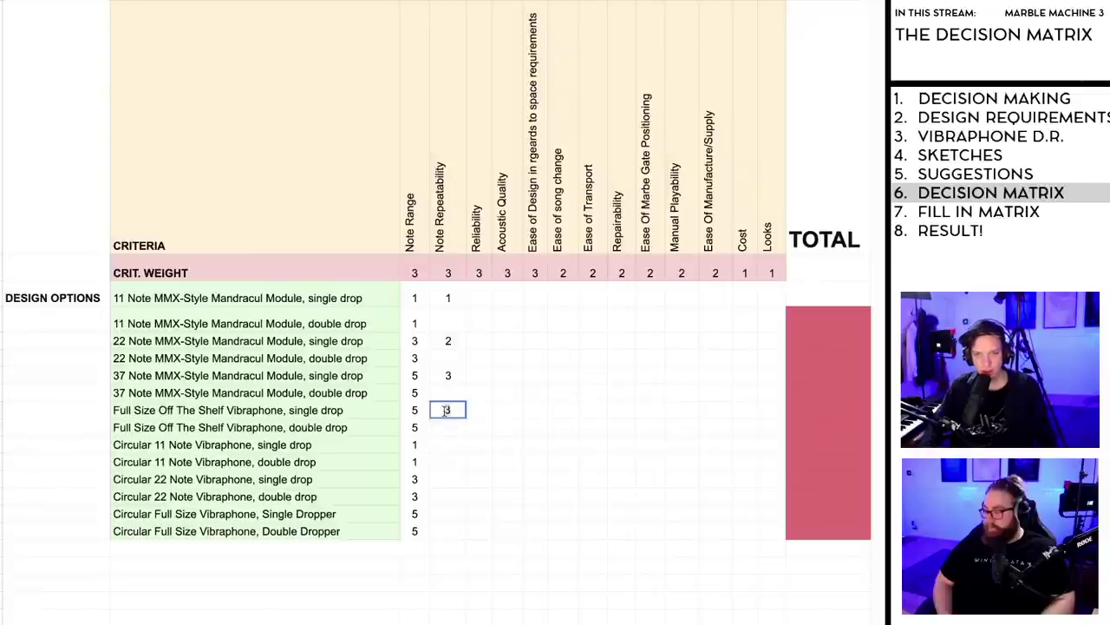
pyautogui.press('BackSpace')
pyautogui.write('1')
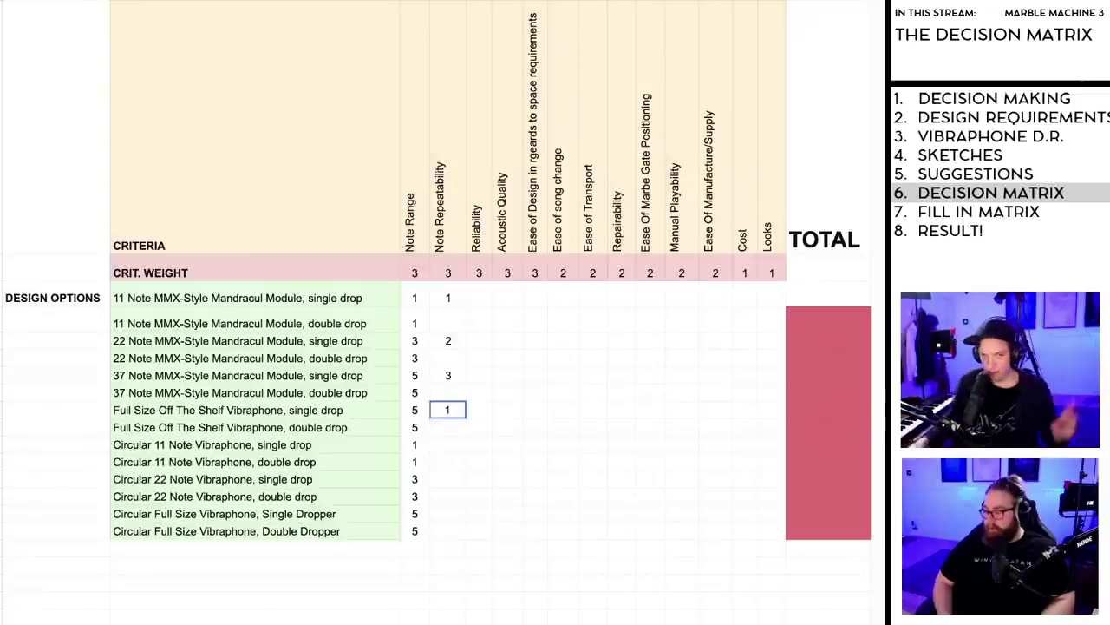
pyautogui.click(444, 446)
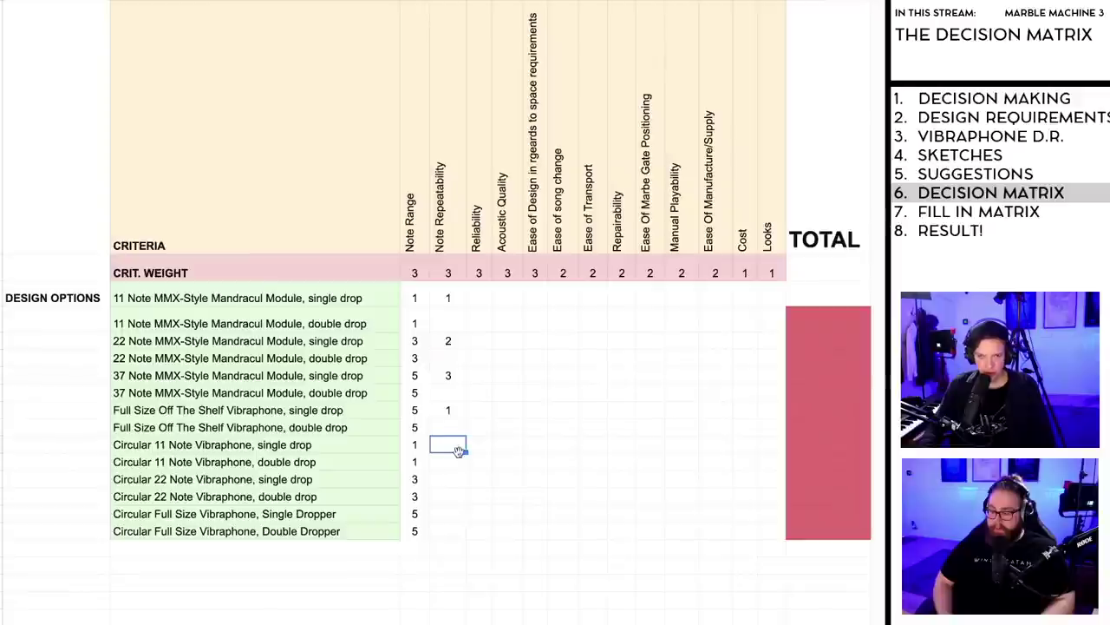
pyautogui.write('1')
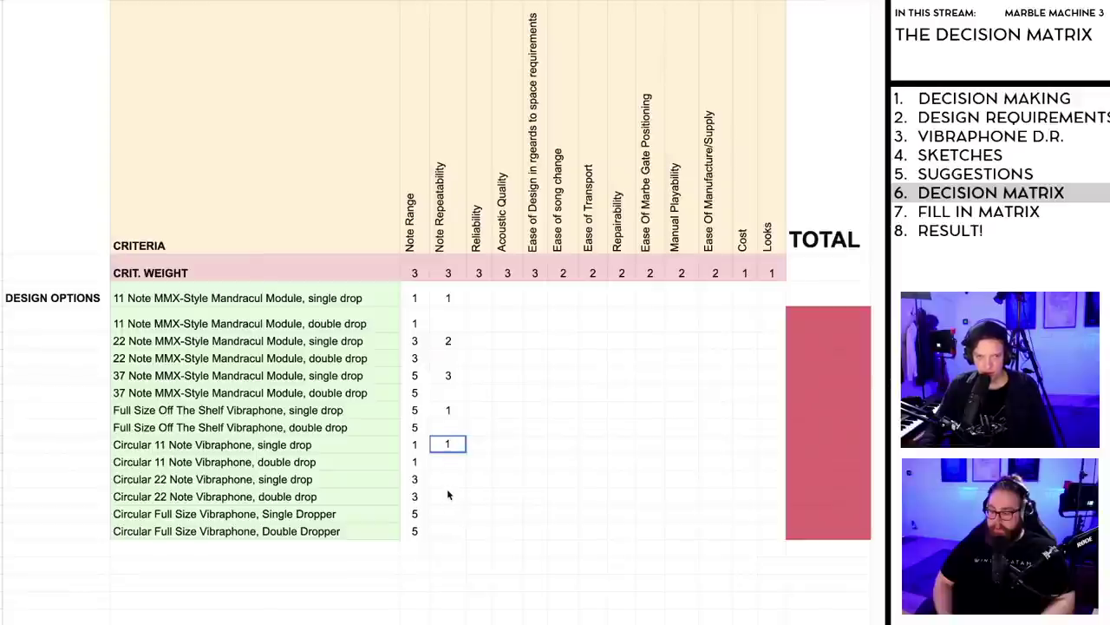
pyautogui.click(445, 483)
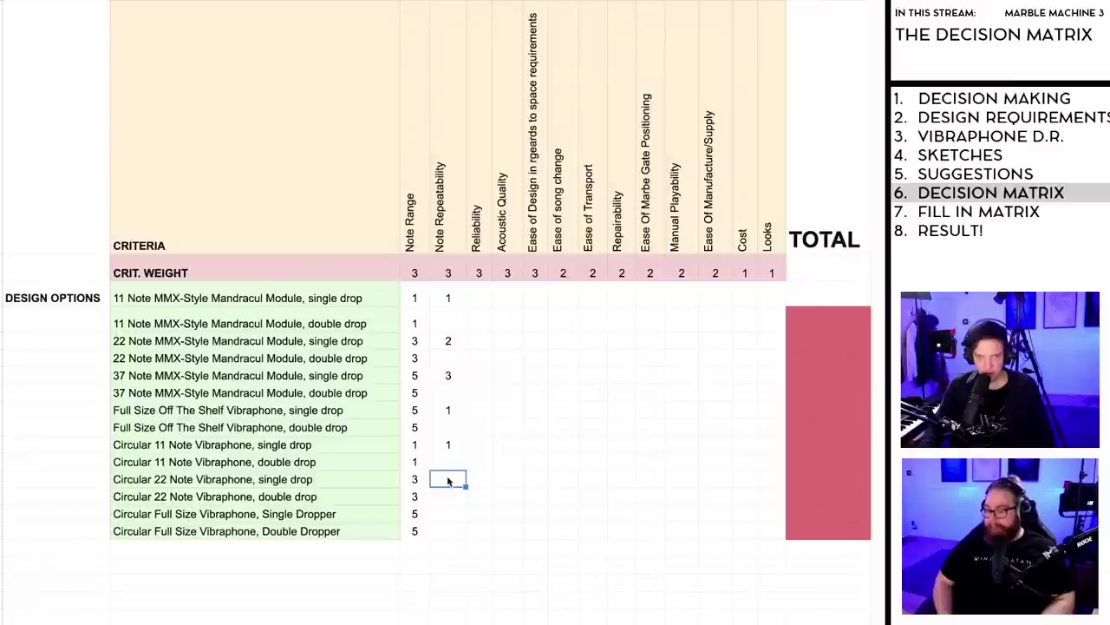
pyautogui.write('2')
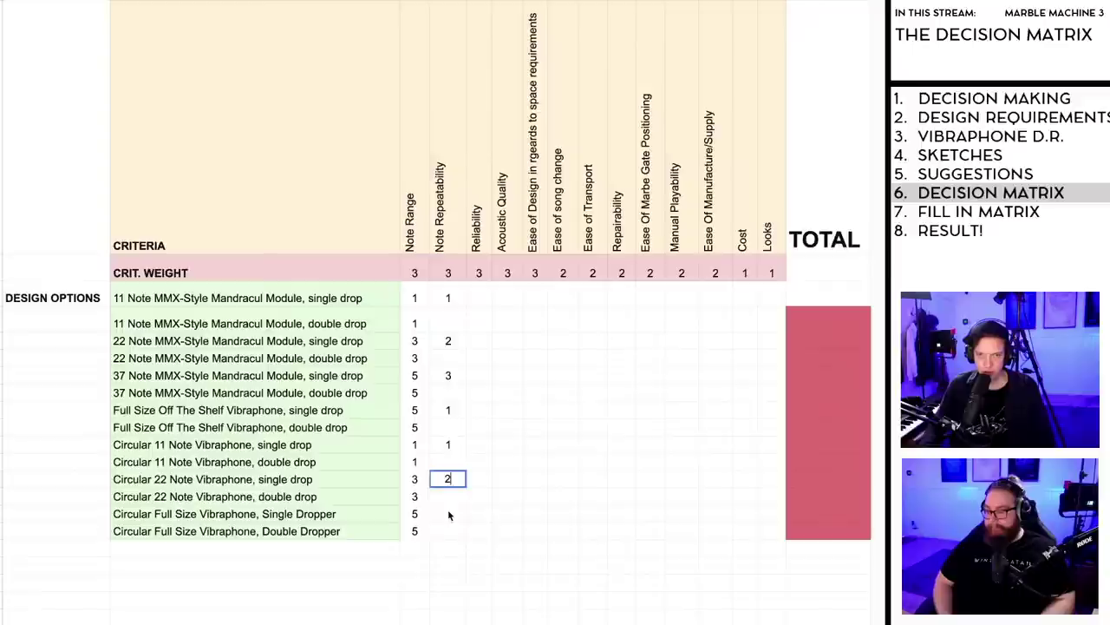
pyautogui.click(446, 515)
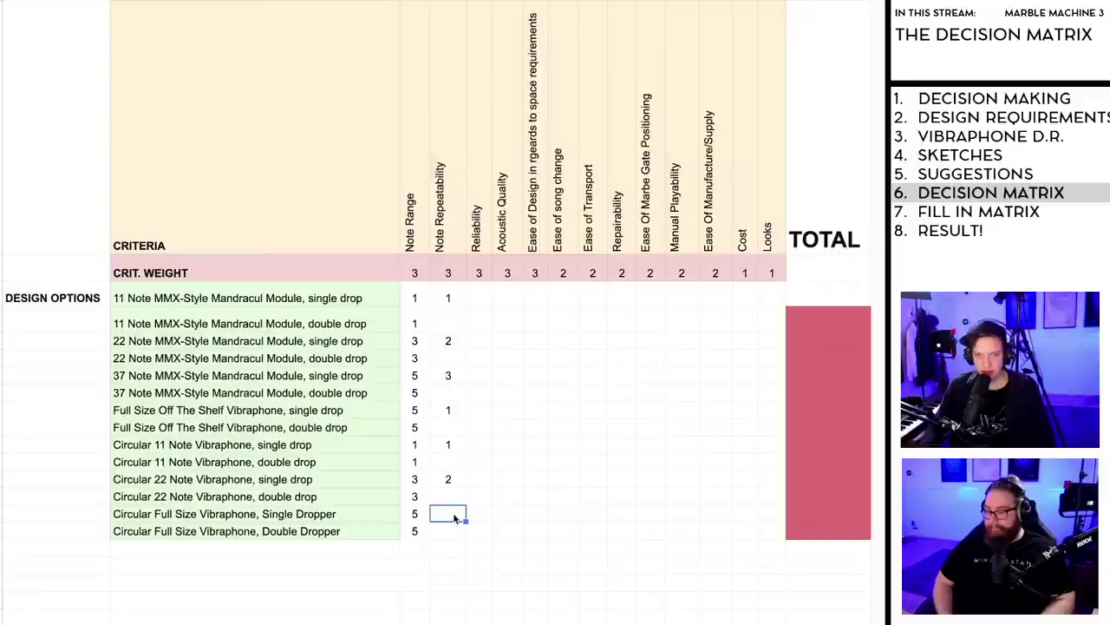
pyautogui.write('1')
pyautogui.press('Return')
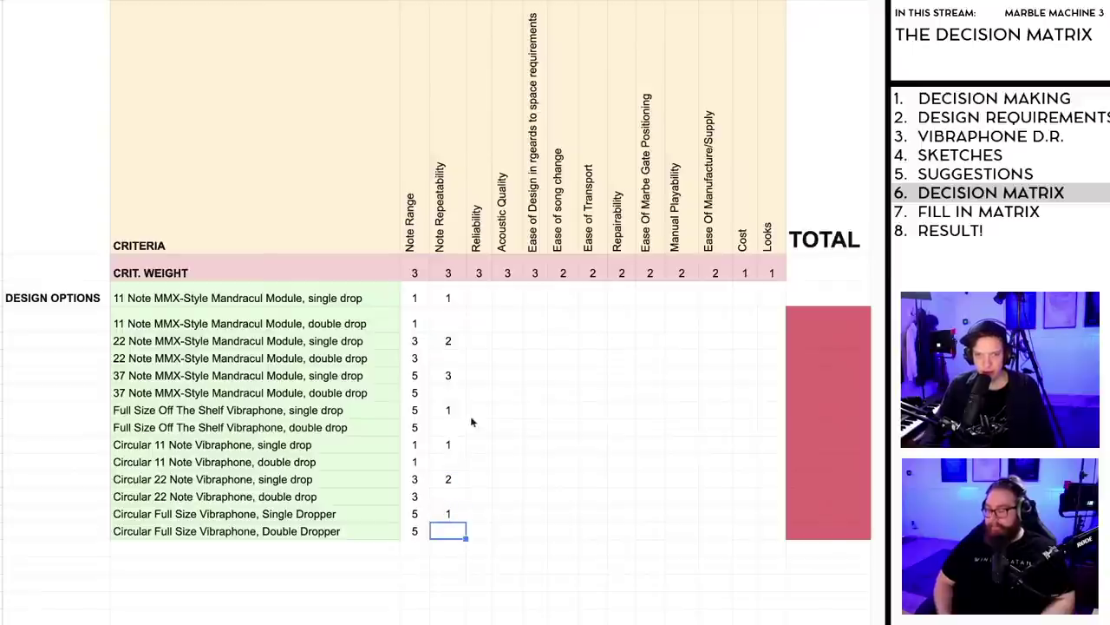
# Step: Rate Note Repeatability for the MMX-Style Mandracul double-drop modules: 3 for 11 Note, 4 for 22 Note and 5 for 37 Note
pyautogui.click(449, 323)
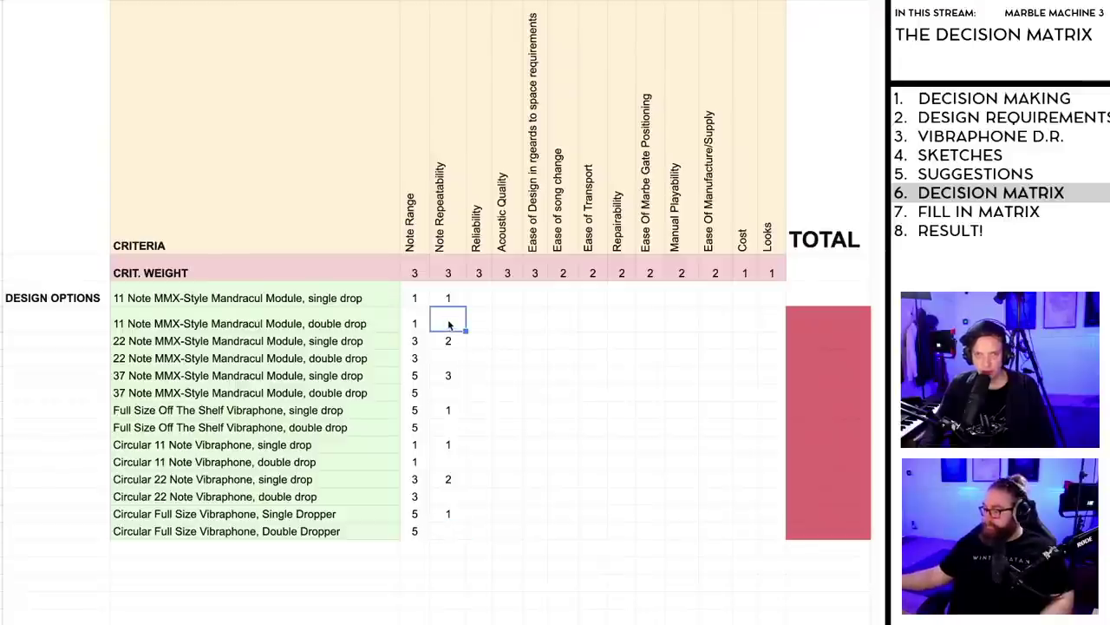
pyautogui.write('2')
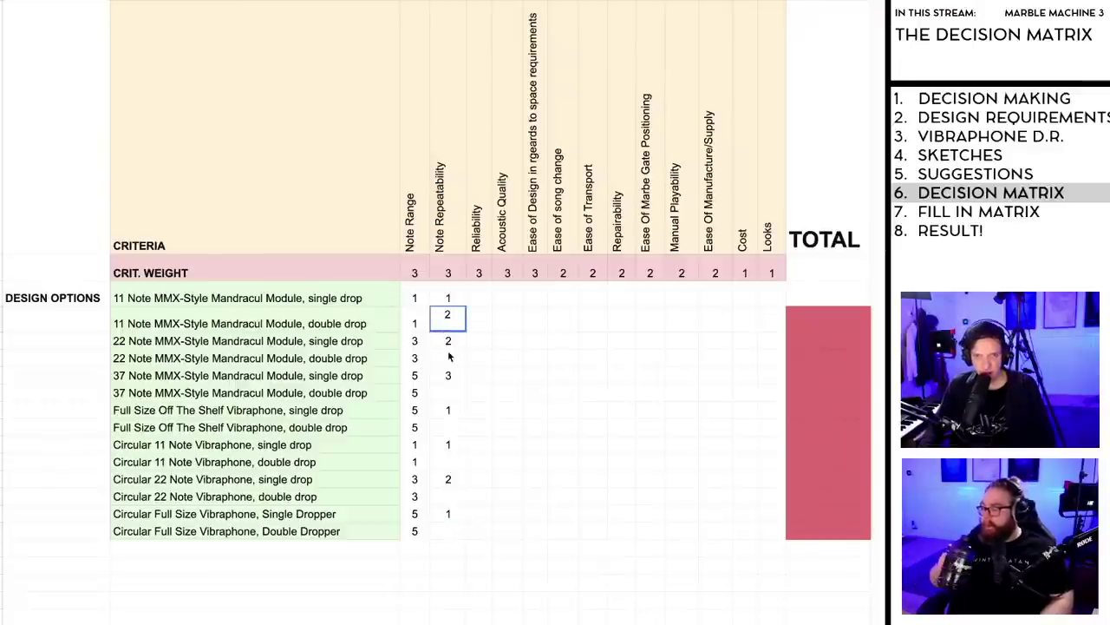
pyautogui.press('BackSpace')
pyautogui.write('3')
pyautogui.click(449, 362)
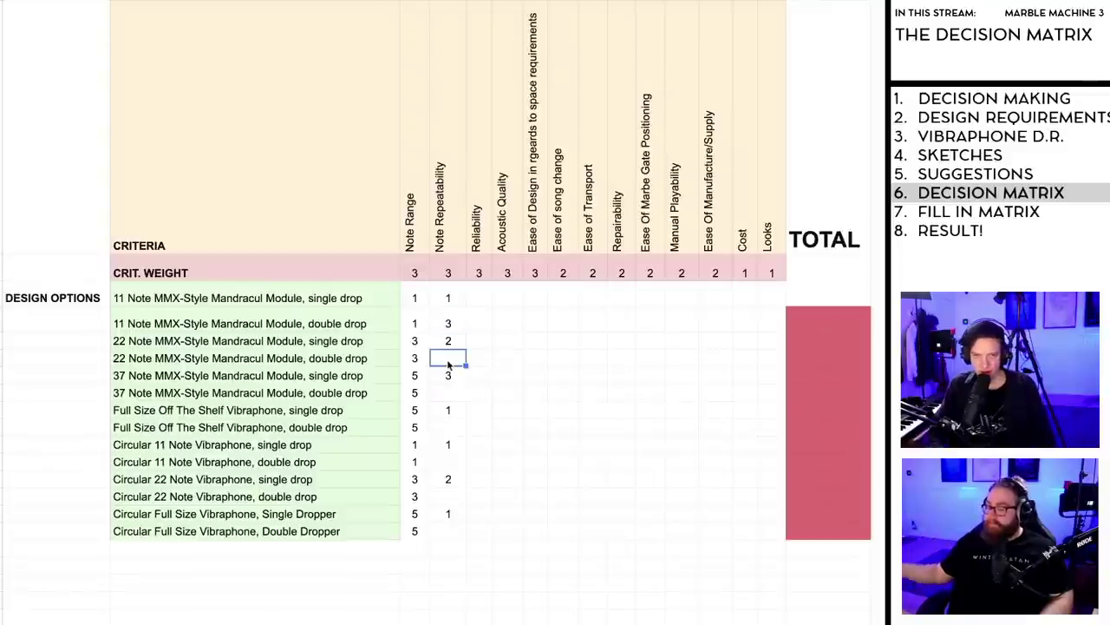
pyautogui.write('4')
pyautogui.click(450, 393)
pyautogui.write('5')
# Step: Rate double-drop Note Repeatability: 5 for Full Size Off The Shelf, 3 for Circular 11 Note, 4 for Circular 22 Note, 5 for Circular Full Size
pyautogui.click(449, 429)
pyautogui.write('5')
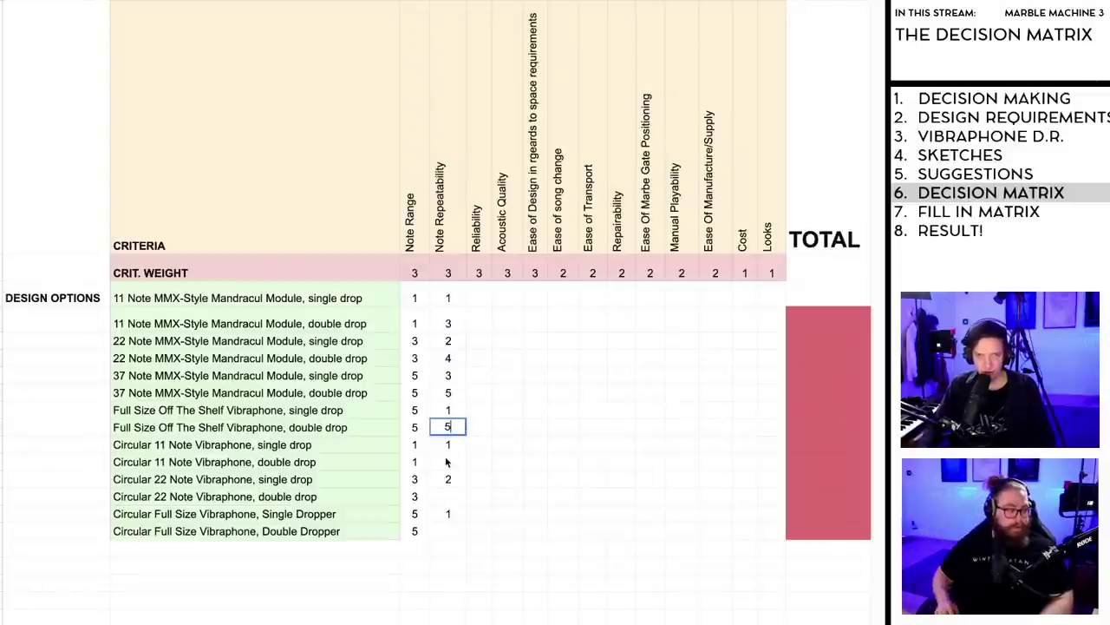
pyautogui.click(448, 467)
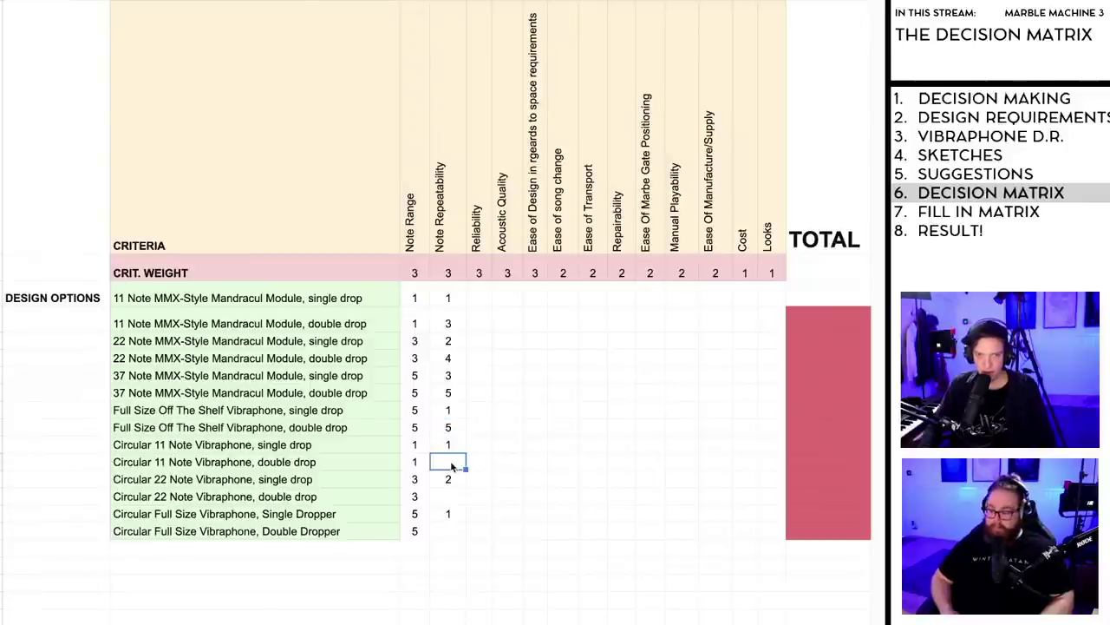
pyautogui.write('3')
pyautogui.click(448, 501)
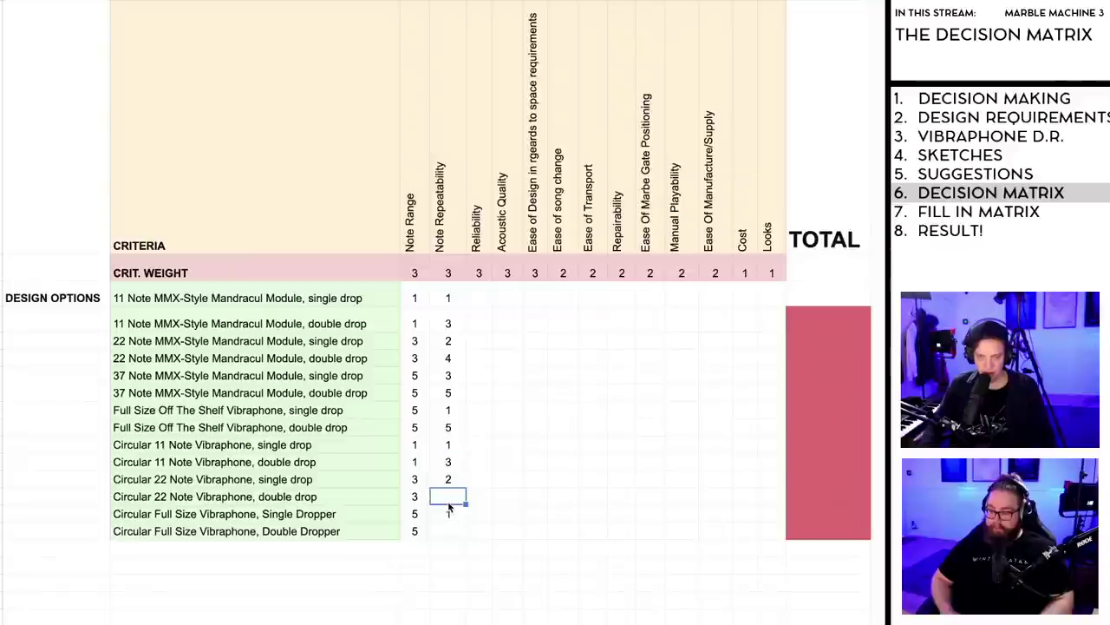
pyautogui.write('4')
pyautogui.click(448, 535)
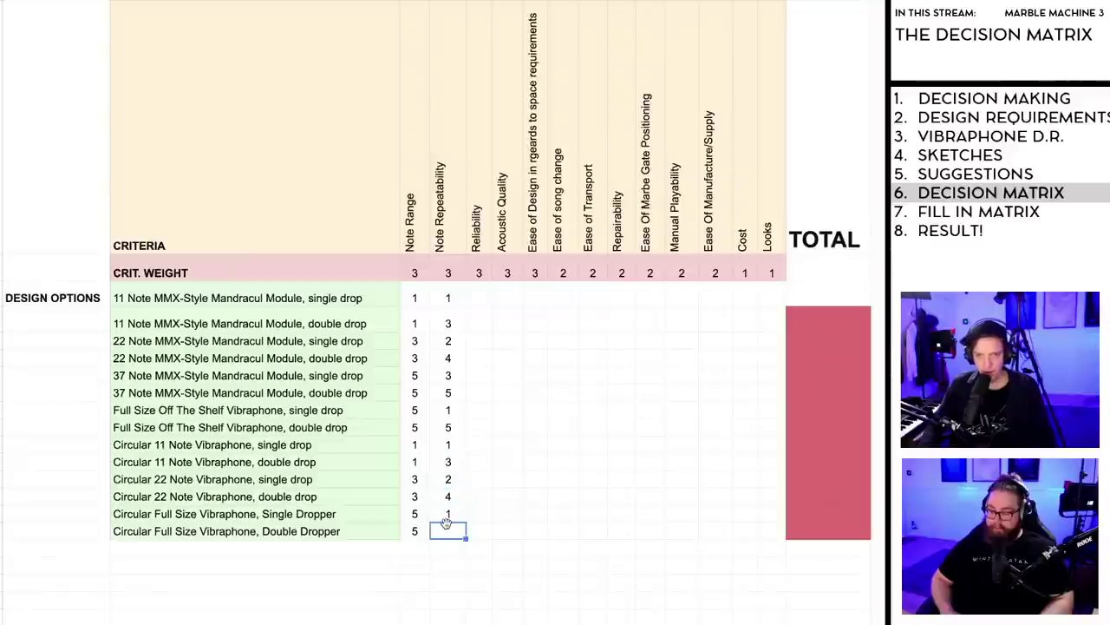
pyautogui.click(496, 531)
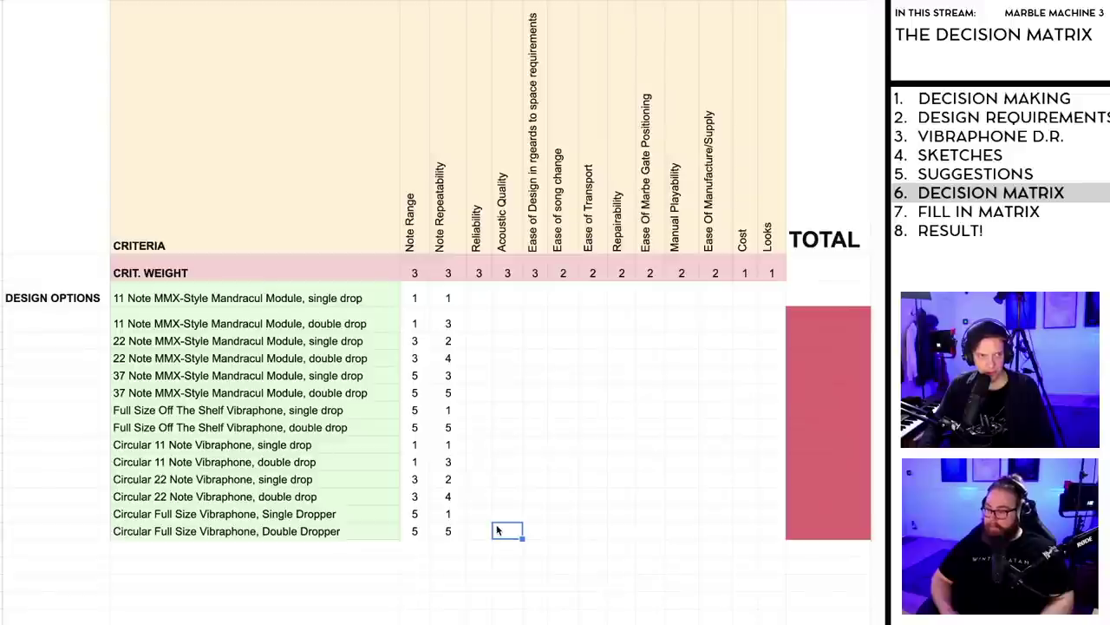
# Step: Rate Reliability for the MMX-Style modules: 4 for 11 Note single drop, 3 for 11 Note double drop and 4 for 22 Note single drop
pyautogui.click(477, 299)
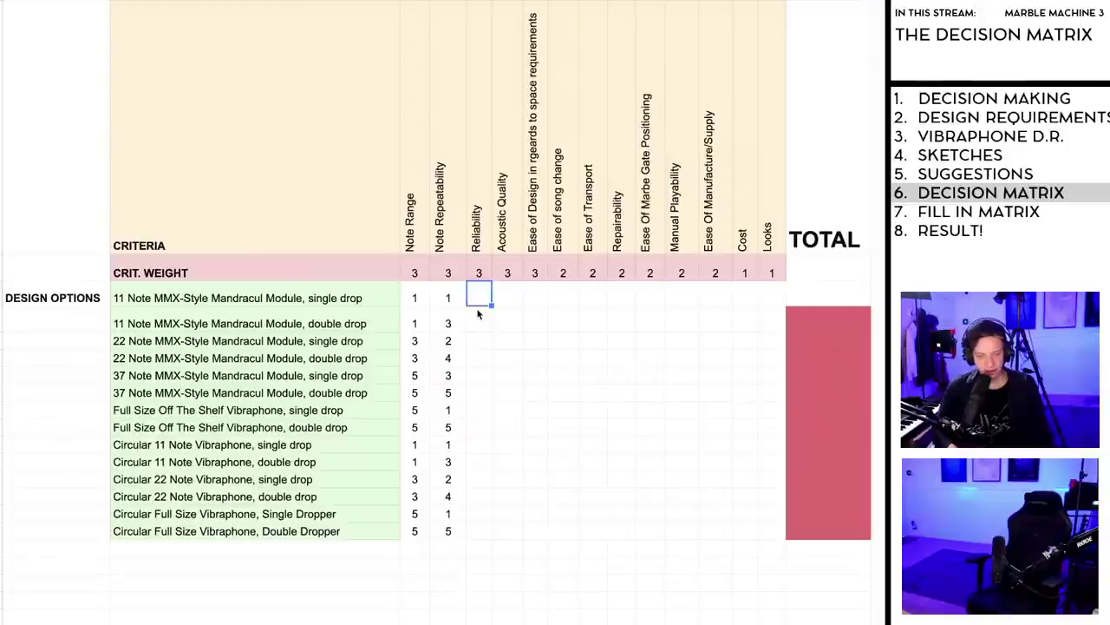
pyautogui.write('3')
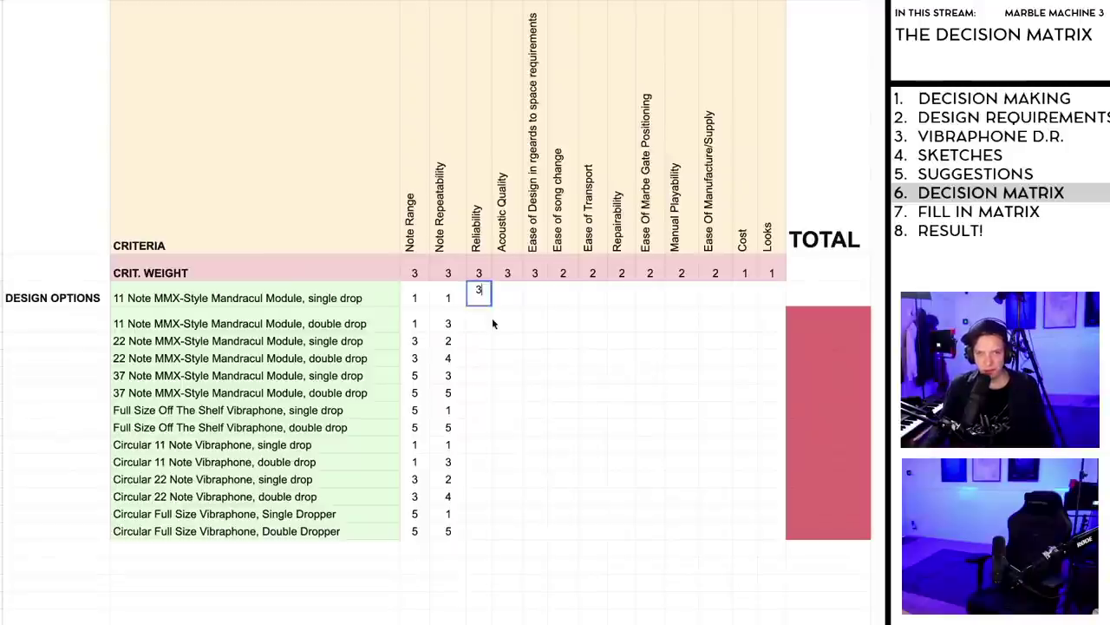
pyautogui.press('Return')
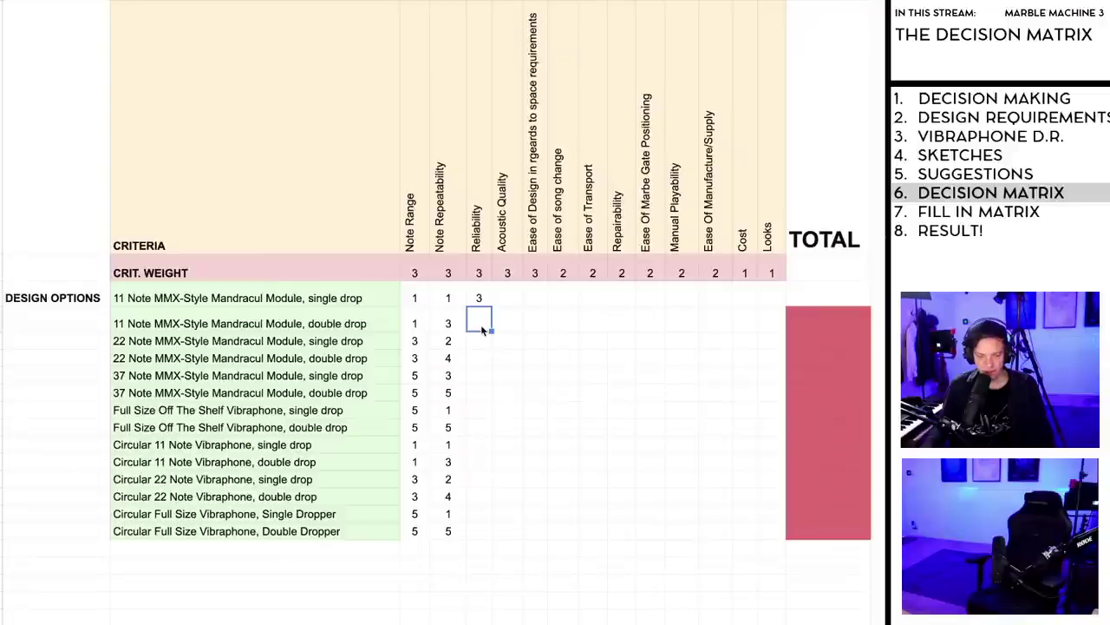
pyautogui.write('2')
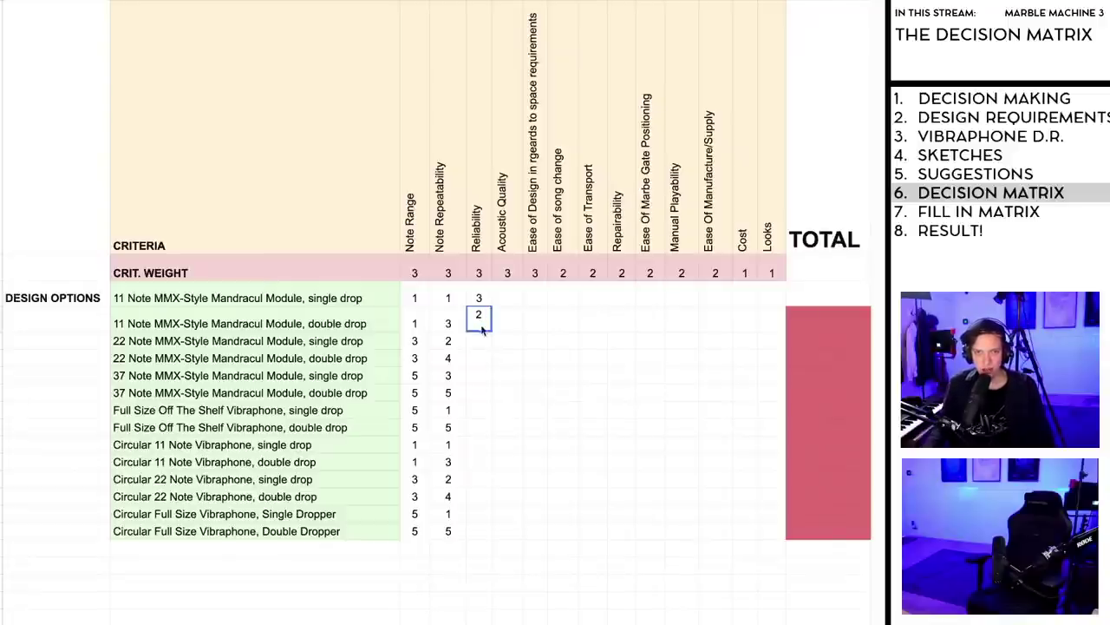
pyautogui.click(480, 295)
pyautogui.write('4')
pyautogui.click(481, 323)
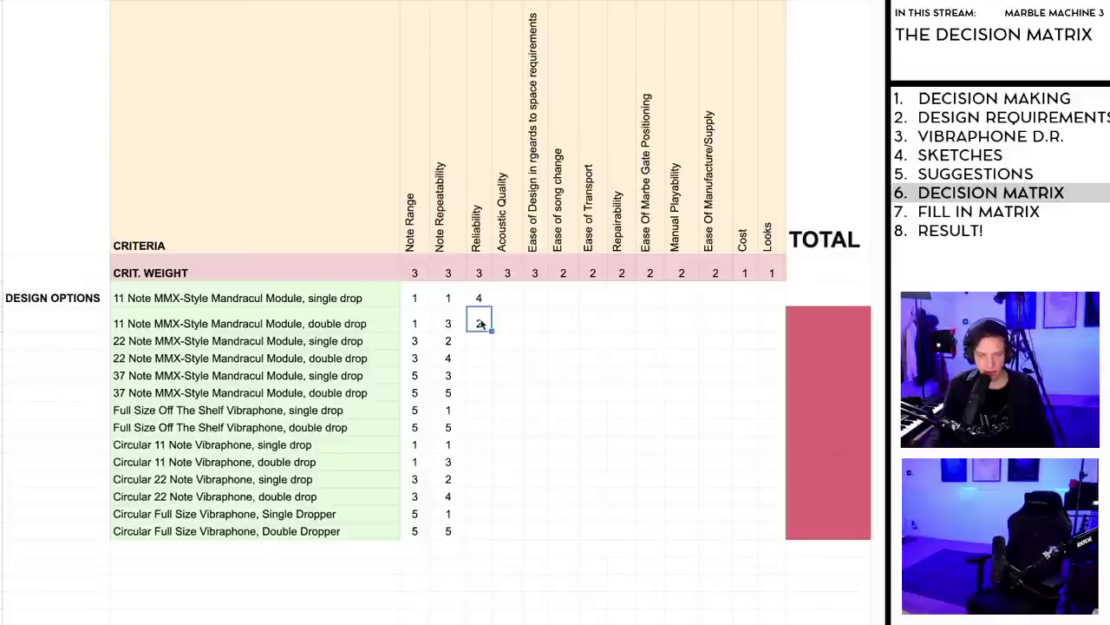
pyautogui.write('3')
pyautogui.click(486, 342)
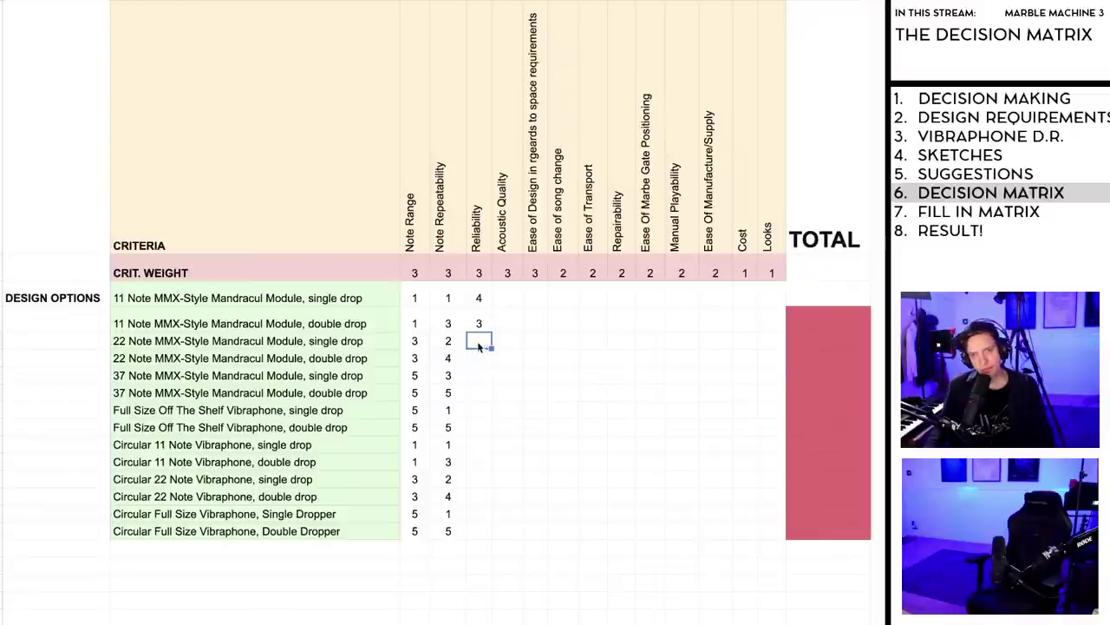
pyautogui.write('4')
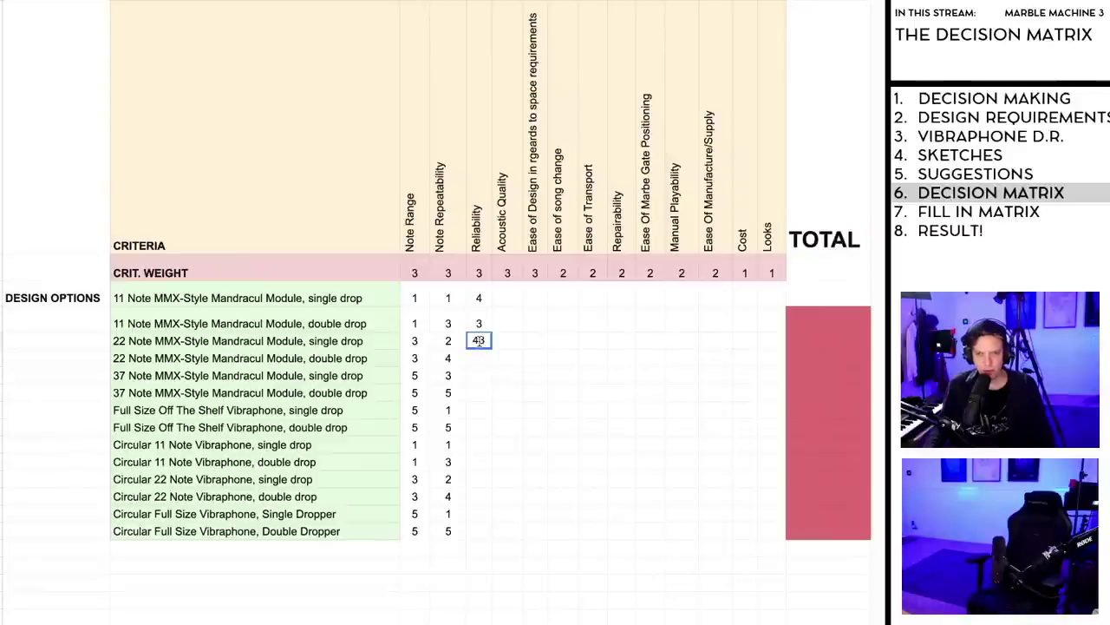
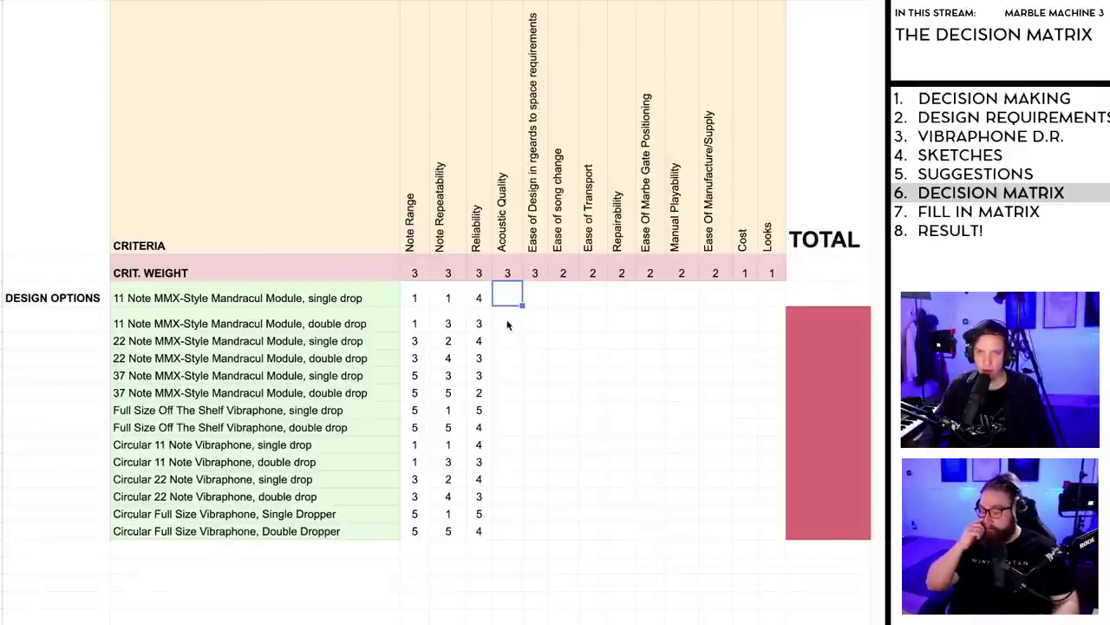
# Step: Rate Acoustic Quality 2 for the 11 Note MMX-Style modules and Circular 11 Note Vibraphones, single and double drop
pyautogui.write('2')
pyautogui.press('BackSpace')
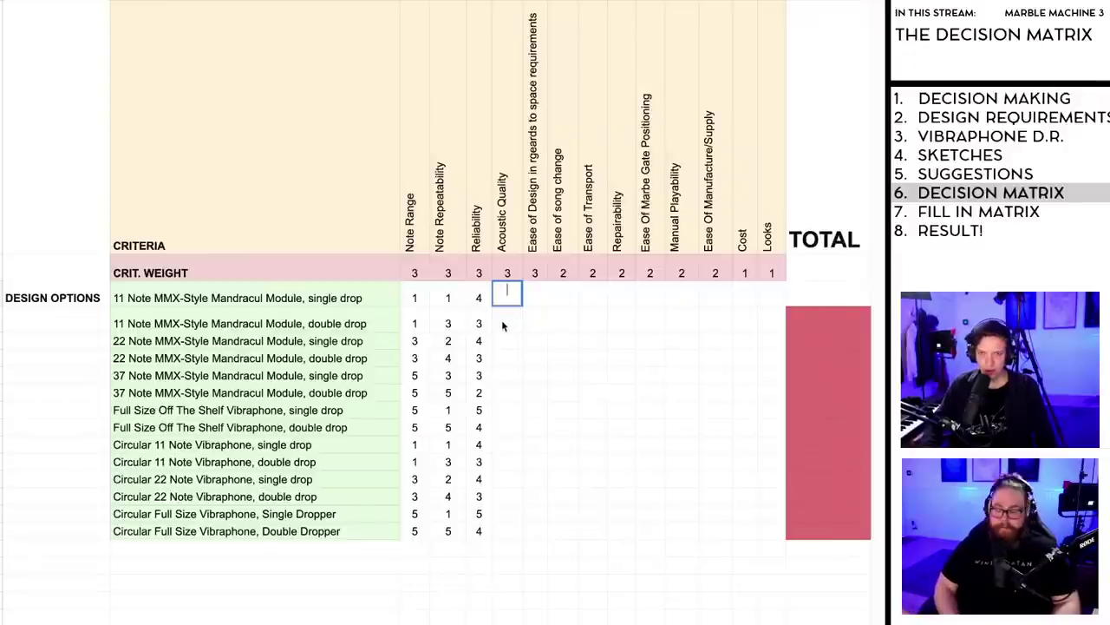
pyautogui.write('2')
pyautogui.press('Return')
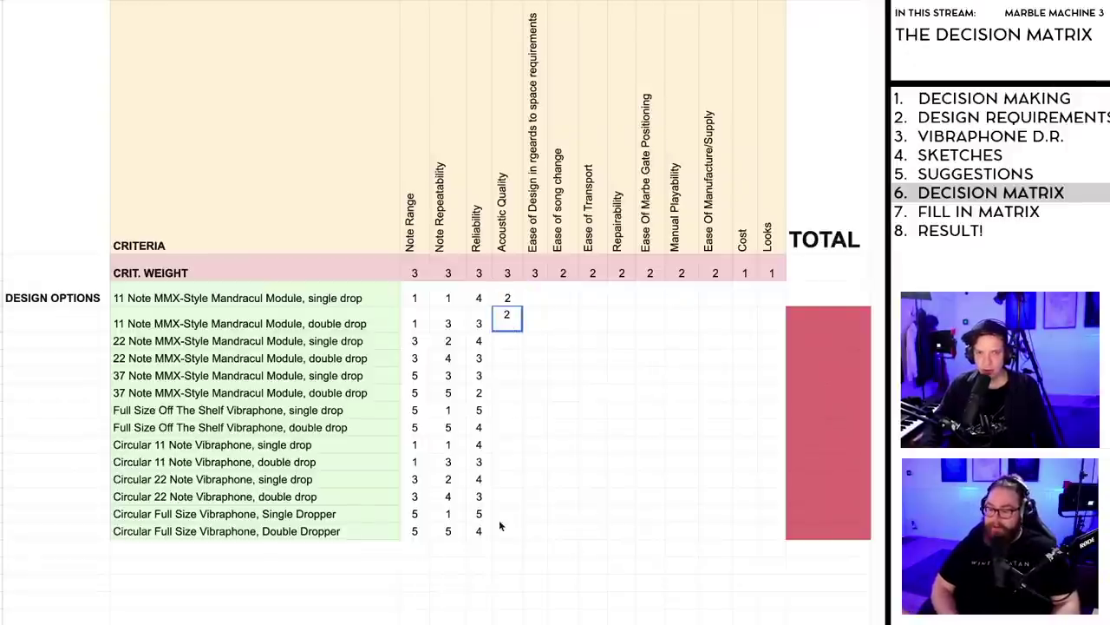
pyautogui.write('2')
pyautogui.click(506, 447)
pyautogui.write('2')
pyautogui.press('Return')
pyautogui.write('2')
# Step: Rate Acoustic Quality 3 for the 22 Note MMX-Style modules and Circular 22 Note Vibraphones, single and double drop
pyautogui.click(507, 342)
pyautogui.write('3')
pyautogui.press('Return')
pyautogui.write('3')
pyautogui.click(507, 481)
pyautogui.write('3')
pyautogui.press('Return')
pyautogui.write('3')
# Step: Rate Acoustic Quality 4 for both 37 Note MMX-Style Mandracul modules, single and double drop
pyautogui.click(508, 379)
pyautogui.write('4')
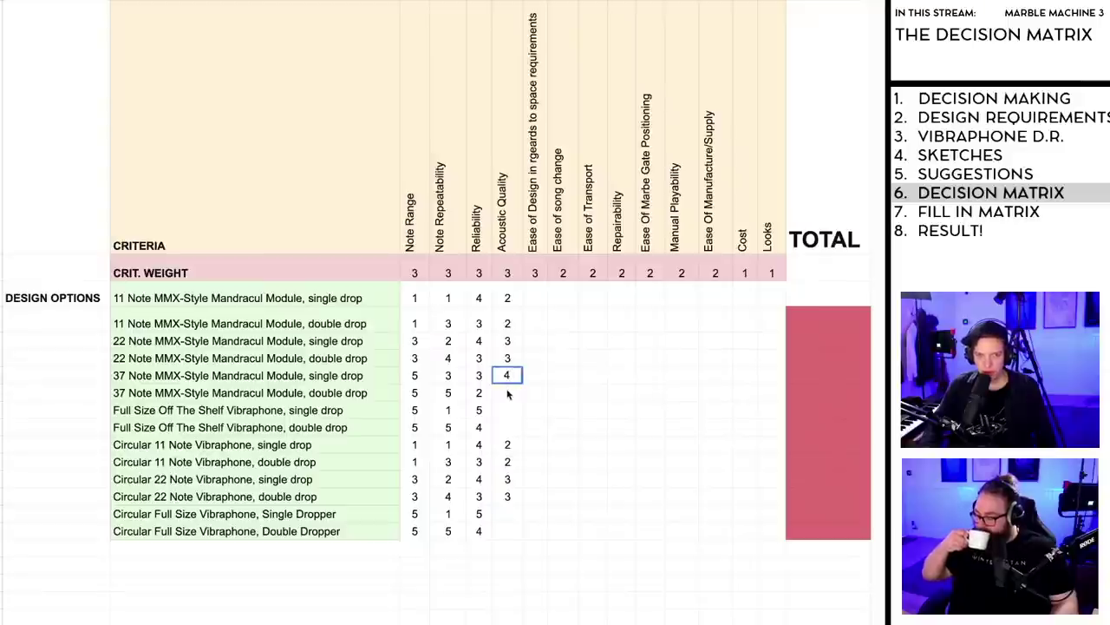
pyautogui.click(503, 395)
pyautogui.write('4')
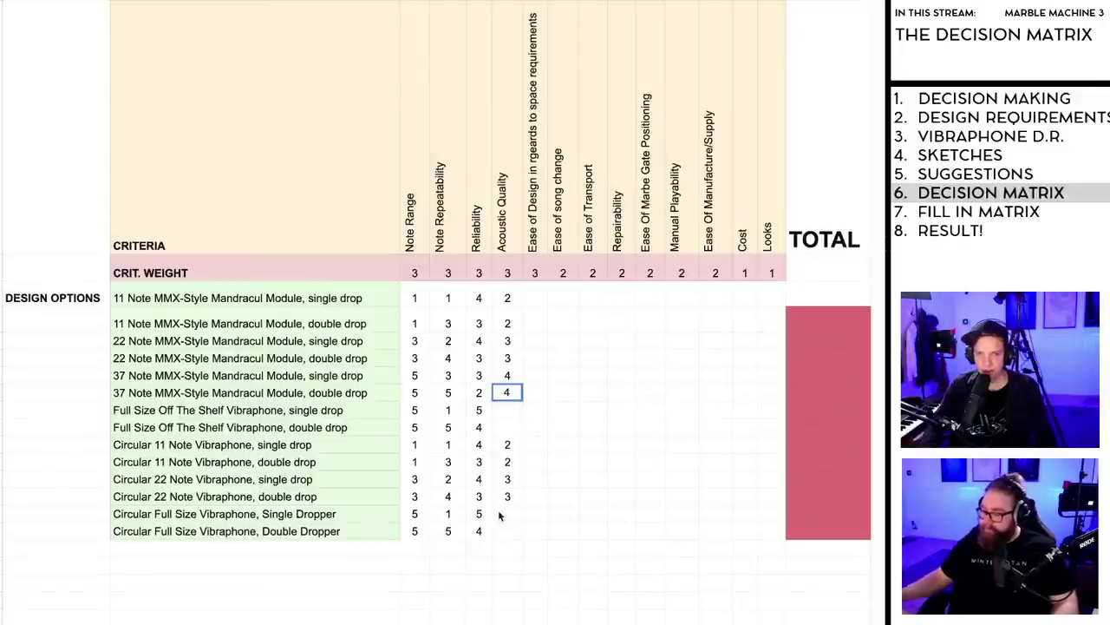
# Step: Rate Acoustic Quality 5 for the Full Size Off The Shelf and Circular Full Size Vibraphones, single and double drop
pyautogui.click(506, 410)
pyautogui.write('5')
pyautogui.click(507, 427)
pyautogui.write('5')
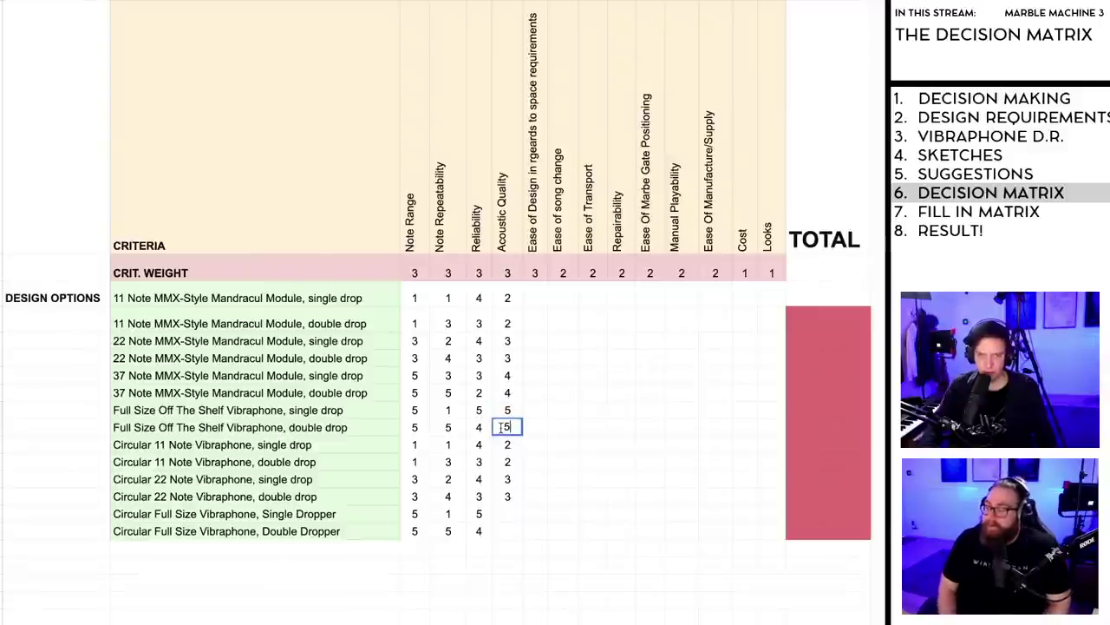
pyautogui.click(505, 517)
pyautogui.write('5')
pyautogui.click(507, 530)
pyautogui.write('5')
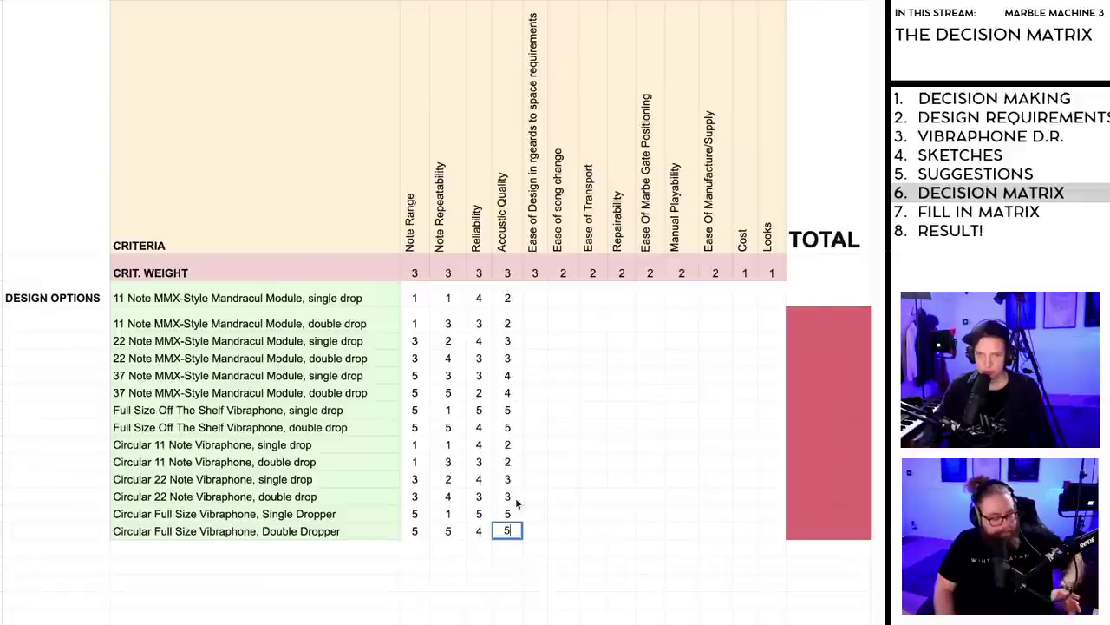
pyautogui.click(530, 536)
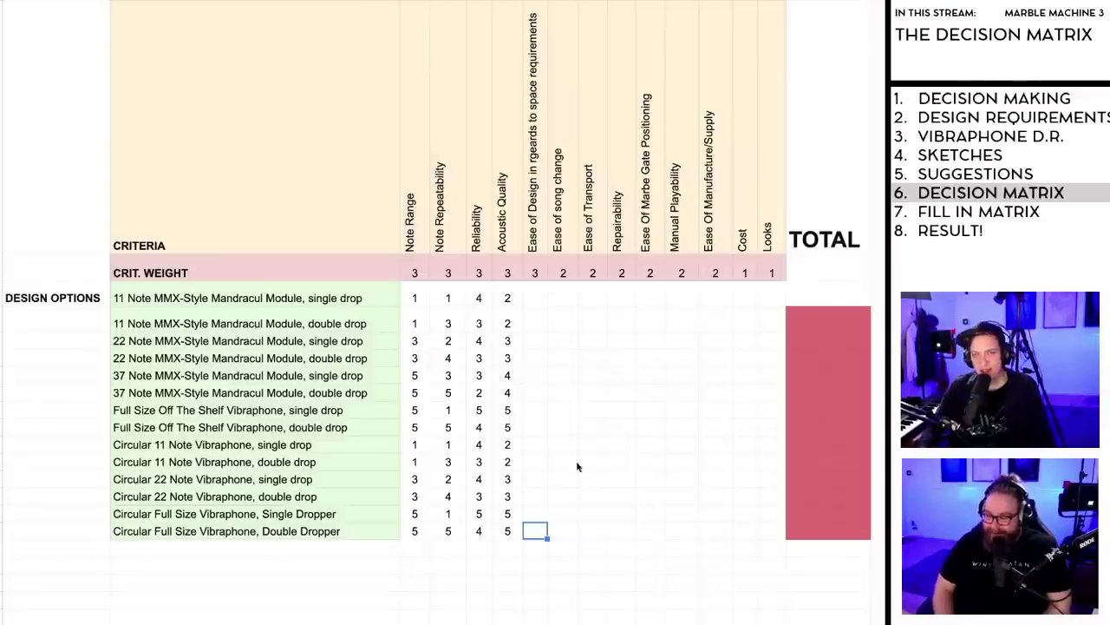
# Step: Rate Ease of Design for the 11 Note MMX-Style modules and Circular 11 Note Vibraphones: 5 for single drop, 4 for double drop
pyautogui.click(538, 299)
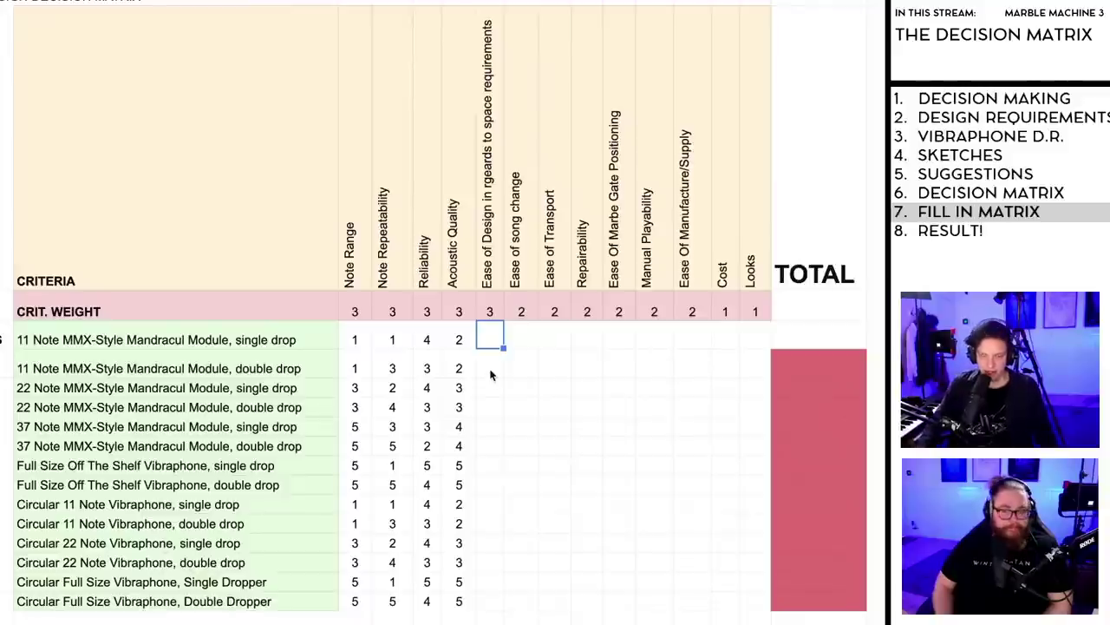
pyautogui.write('5')
pyautogui.click(489, 368)
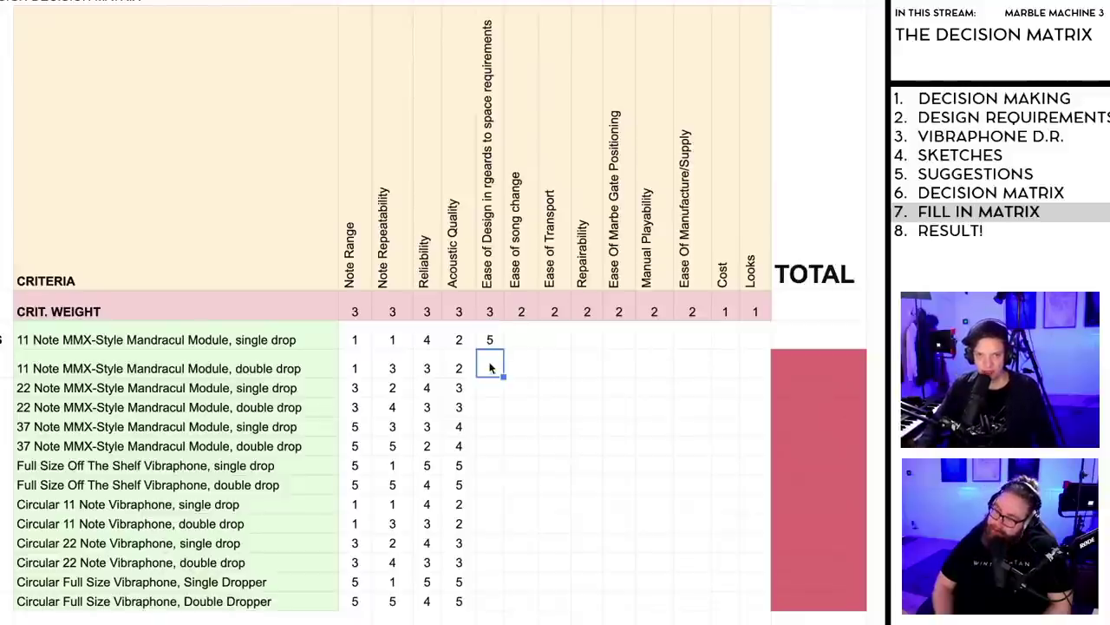
pyautogui.click(485, 508)
pyautogui.write('5')
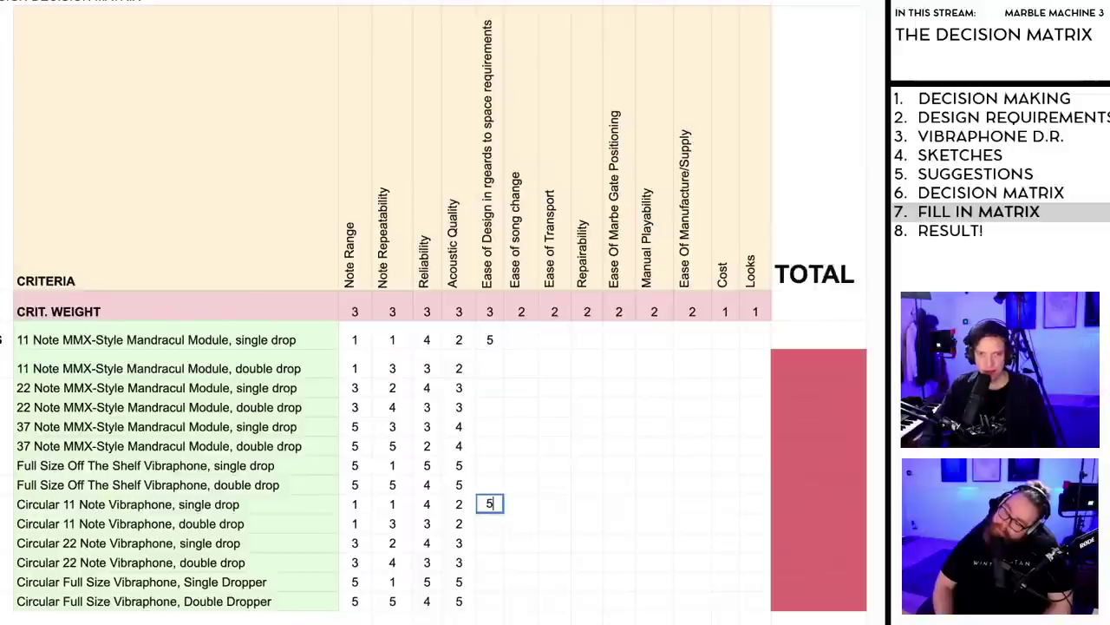
pyautogui.click(485, 368)
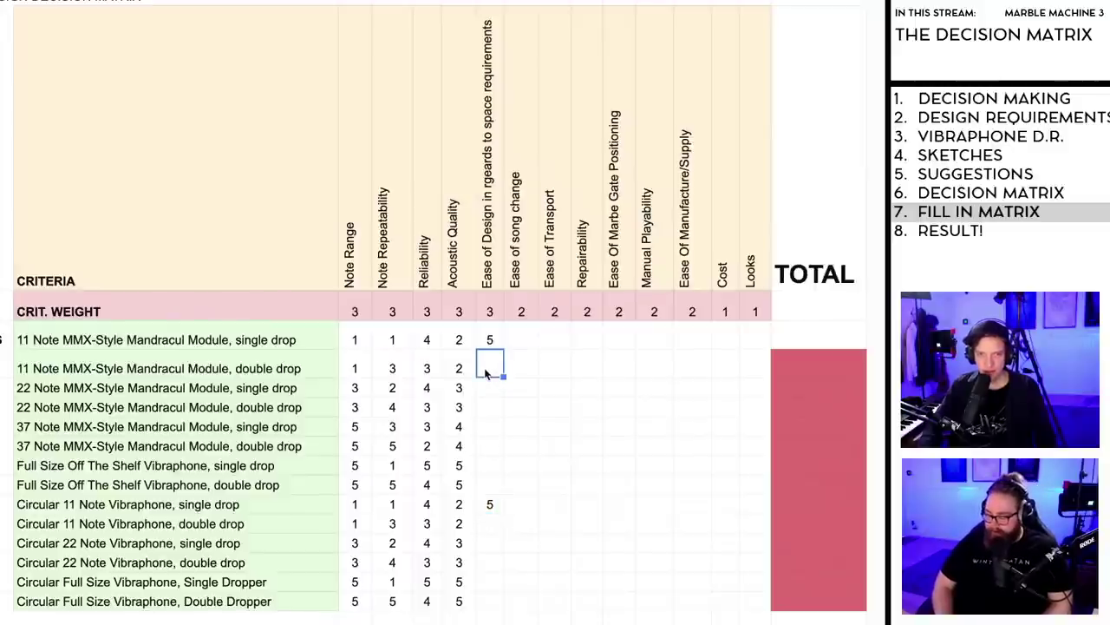
pyautogui.write('4')
pyautogui.click(488, 523)
pyautogui.write('4')
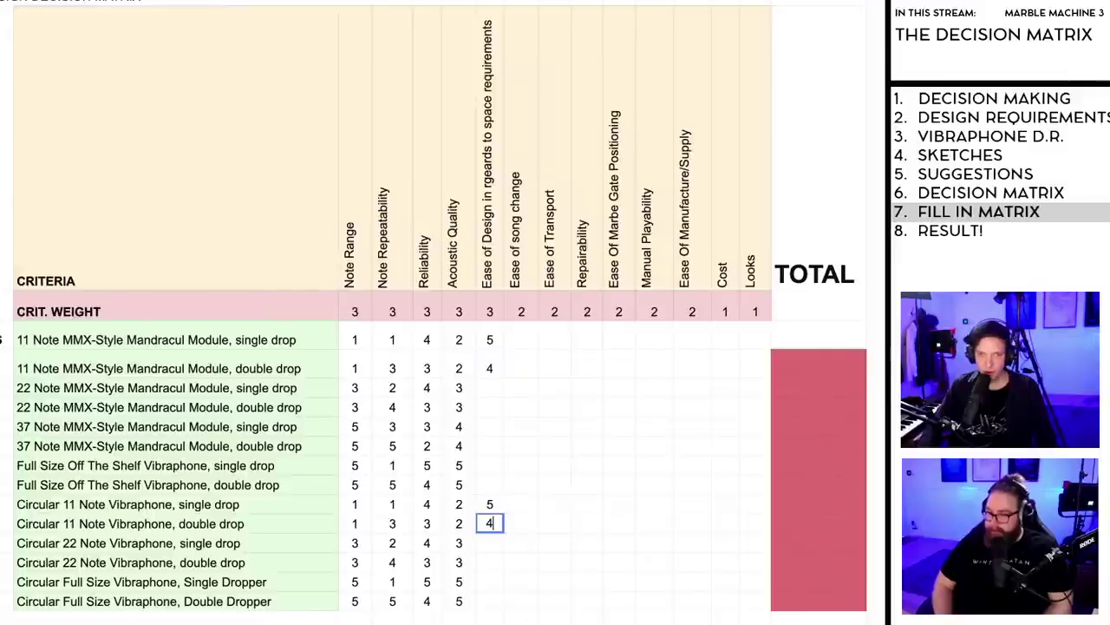
# Step: Rate Ease of Design for the 22 Note MMX-Style modules and Circular 22 Note Vibraphones: 4 for single drop, 3 for double drop
pyautogui.click(488, 389)
pyautogui.write('4')
pyautogui.click(491, 544)
pyautogui.write('4')
pyautogui.click(487, 407)
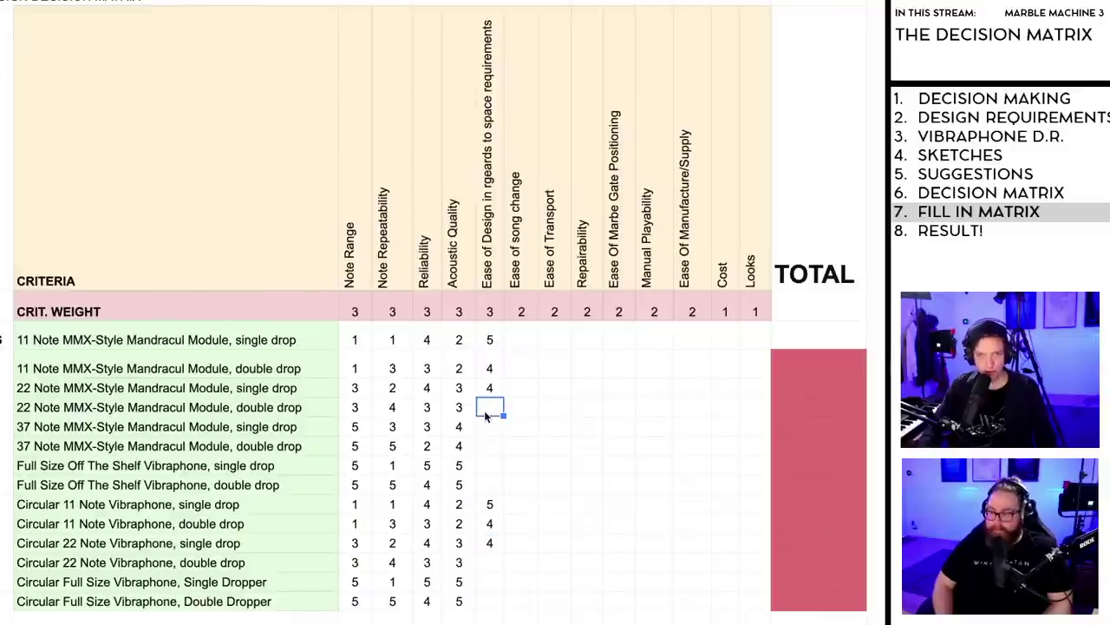
pyautogui.write('3')
pyautogui.click(489, 564)
pyautogui.write('3')
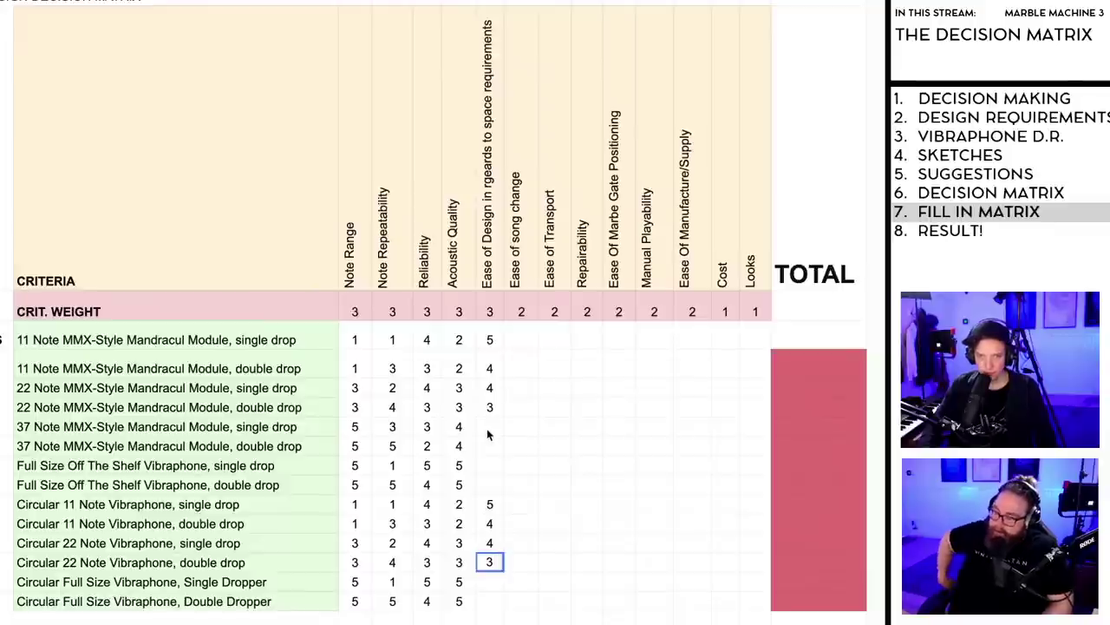
# Step: Rate Ease of Design for the 37 Note MMX-Style modules: 2 for single drop and 1 for double drop
pyautogui.click(489, 427)
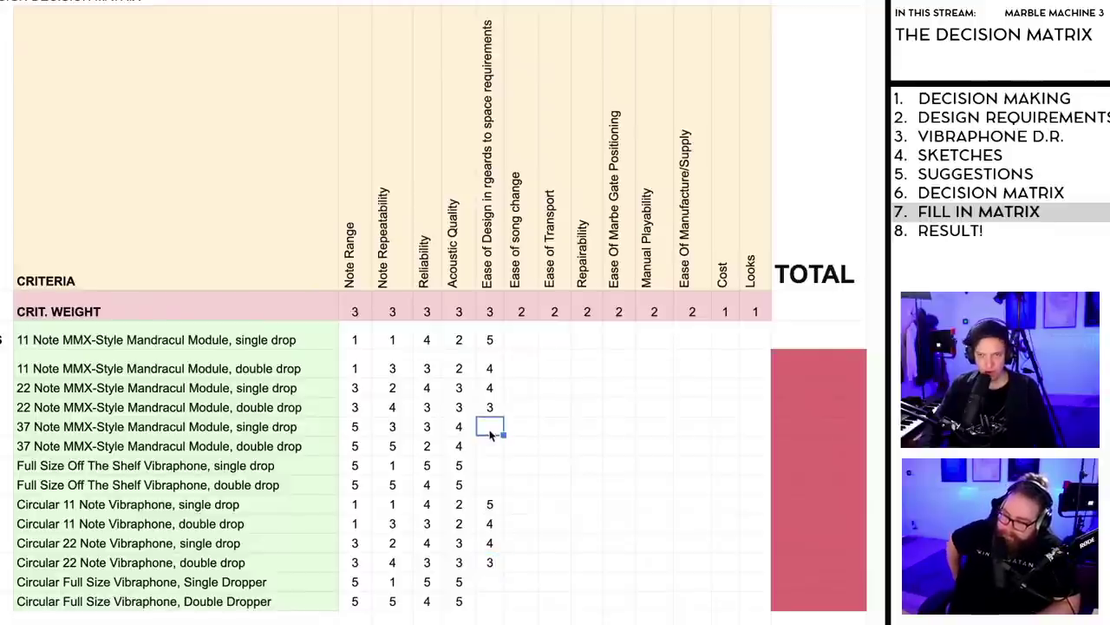
pyautogui.write('2')
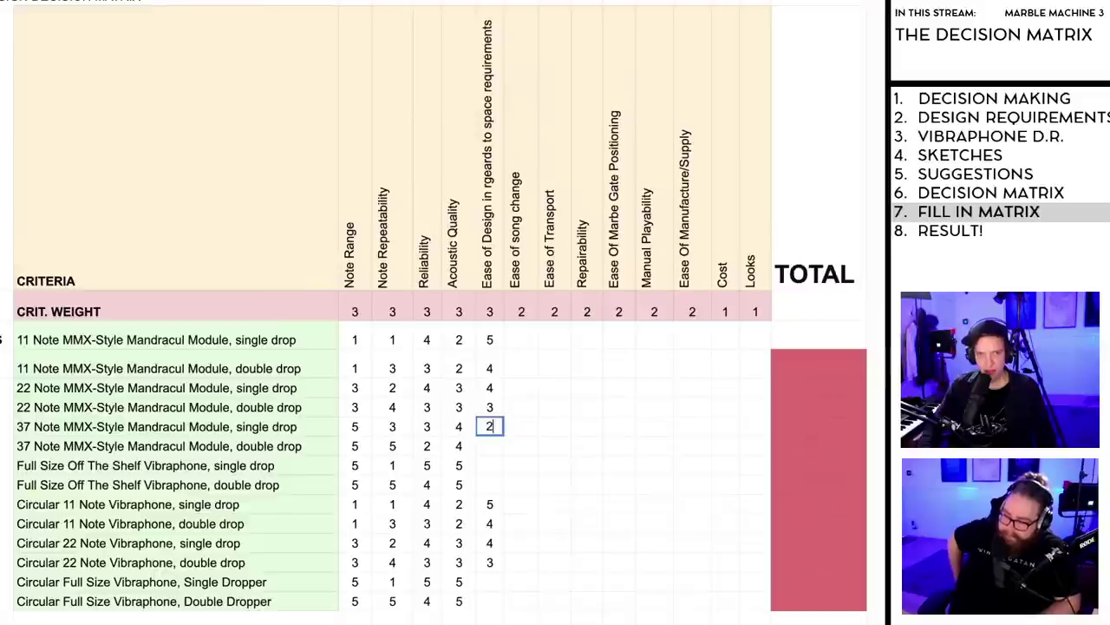
pyautogui.click(491, 449)
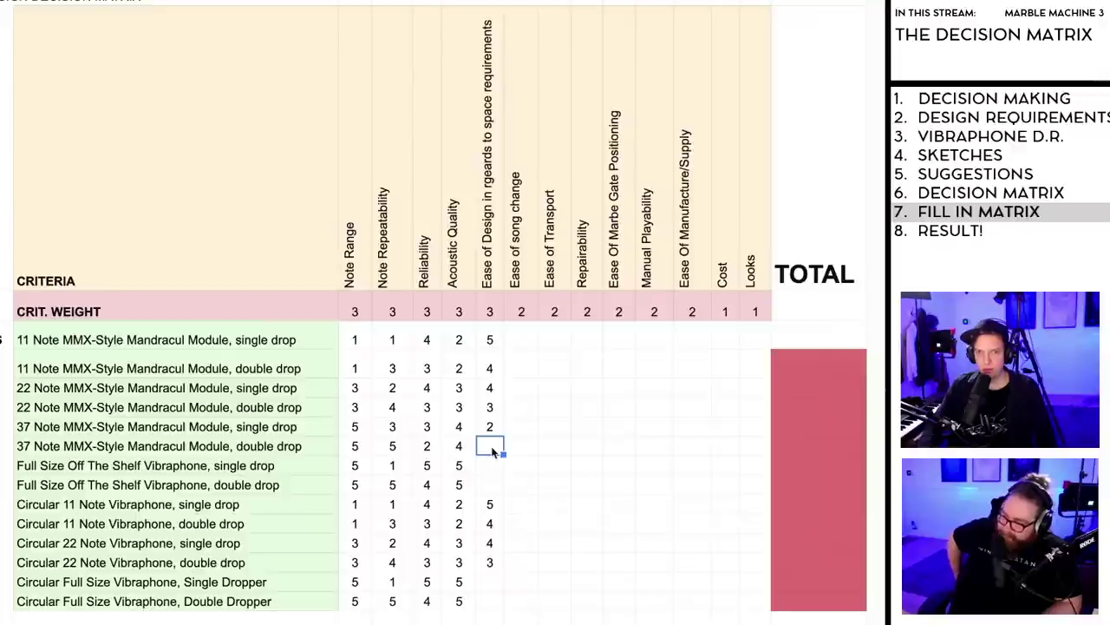
pyautogui.write('5')
pyautogui.press('BackSpace')
pyautogui.write('1')
pyautogui.press('Return')
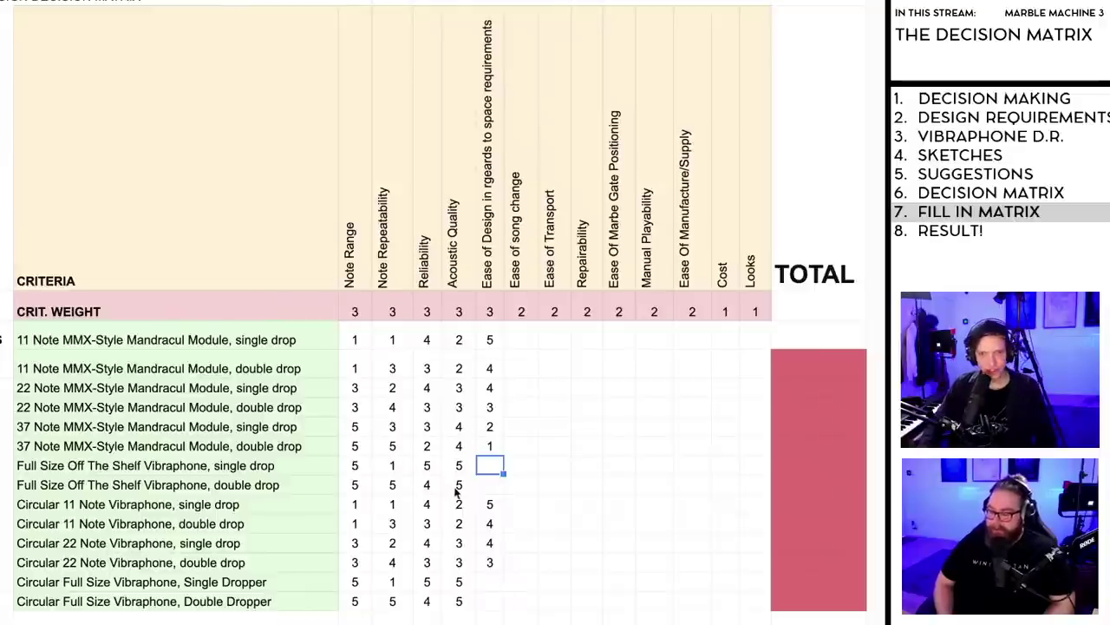
# Step: Rate Ease of Design for the Full Size Off The Shelf Vibraphone: 3 for single drop and 2 for double drop
pyautogui.click(490, 484)
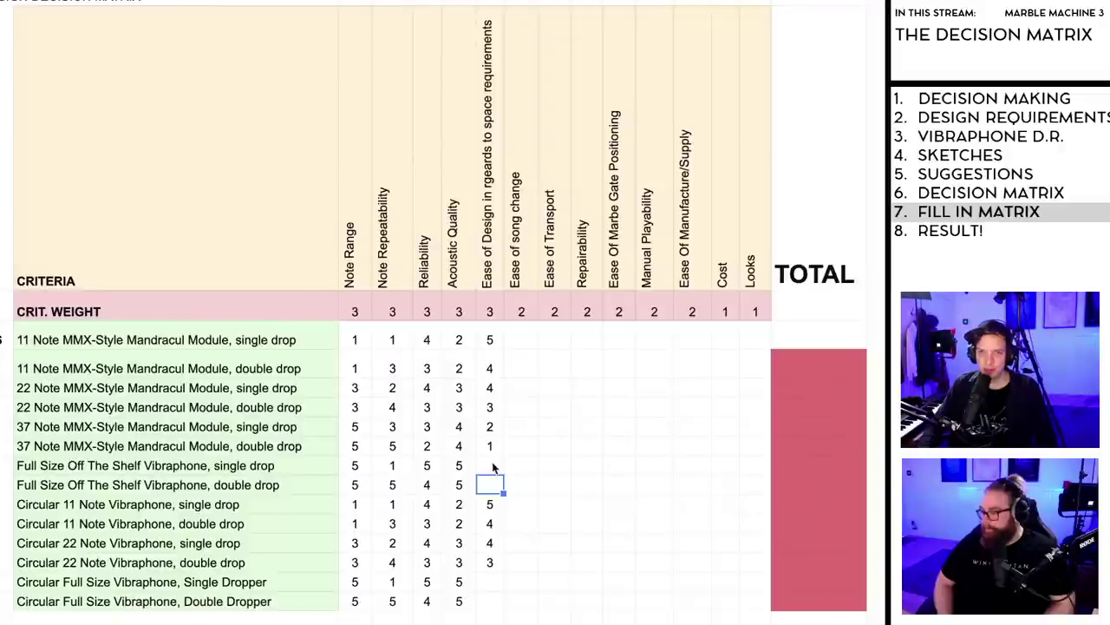
pyautogui.click(490, 466)
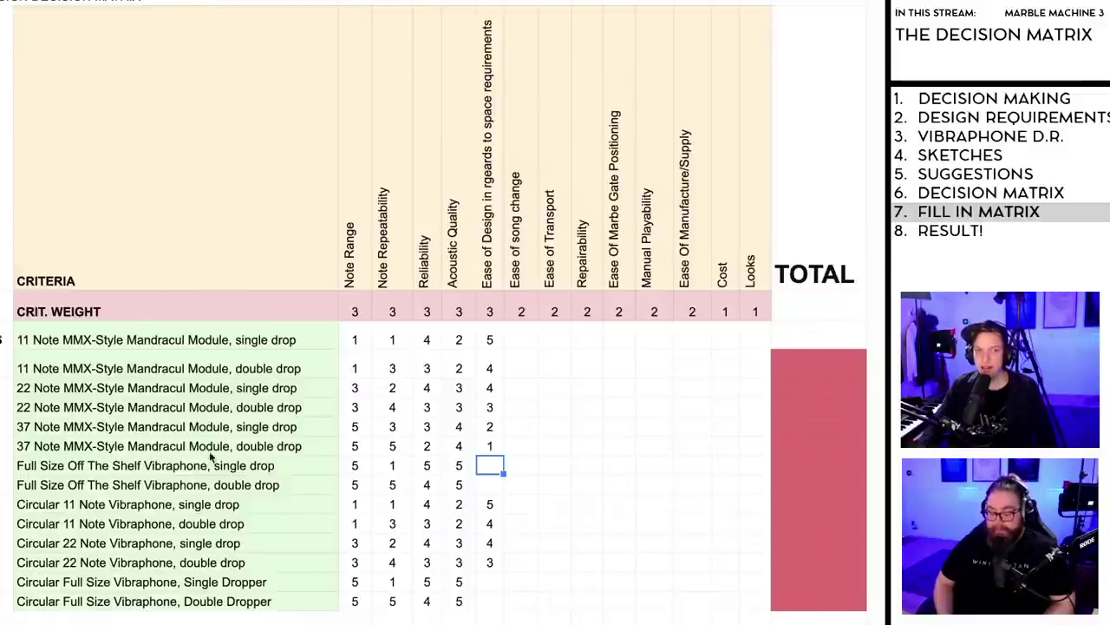
pyautogui.write('3')
pyautogui.click(491, 486)
pyautogui.write('2')
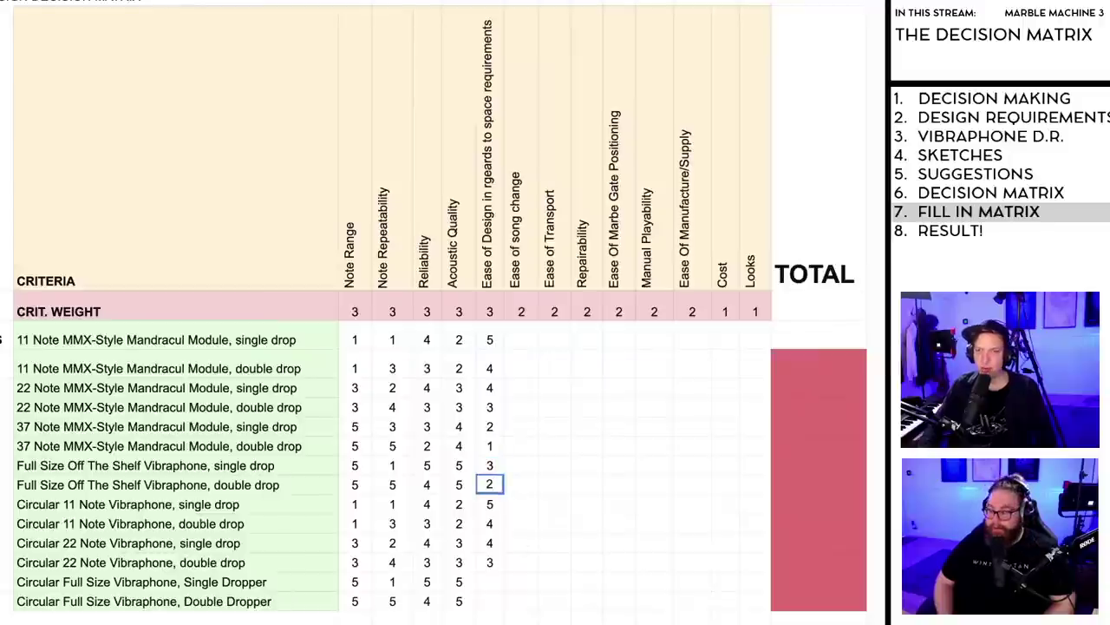
# Step: Rate Ease of Design for the Circular Full Size Vibraphone: 2 for Single Dropper and 1 for Double Dropper
pyautogui.click(491, 588)
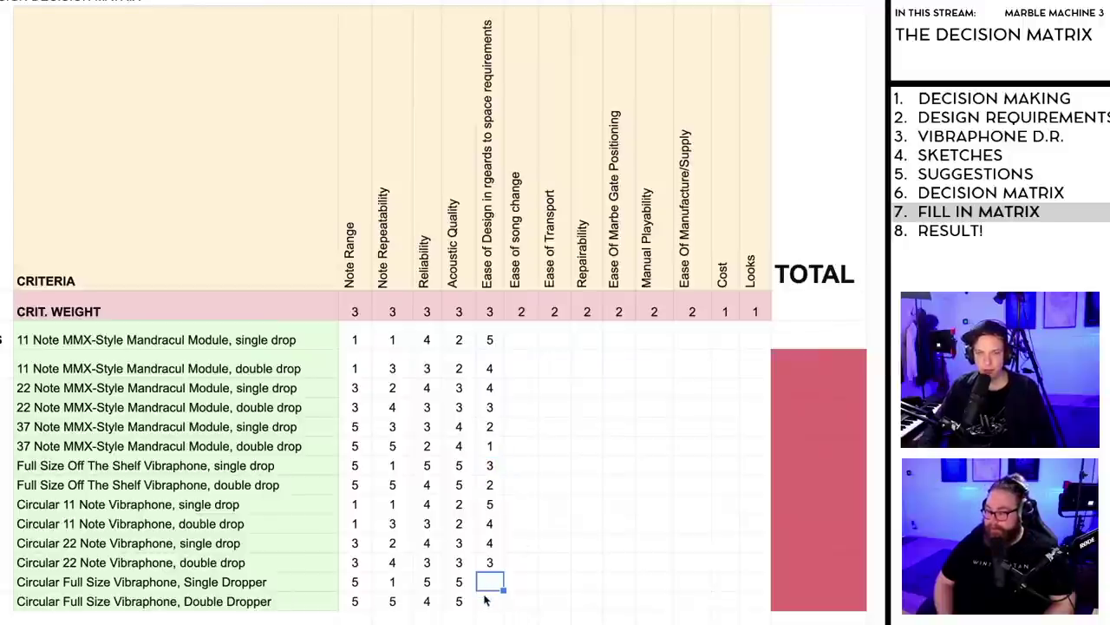
pyautogui.write('2')
pyautogui.press('Return')
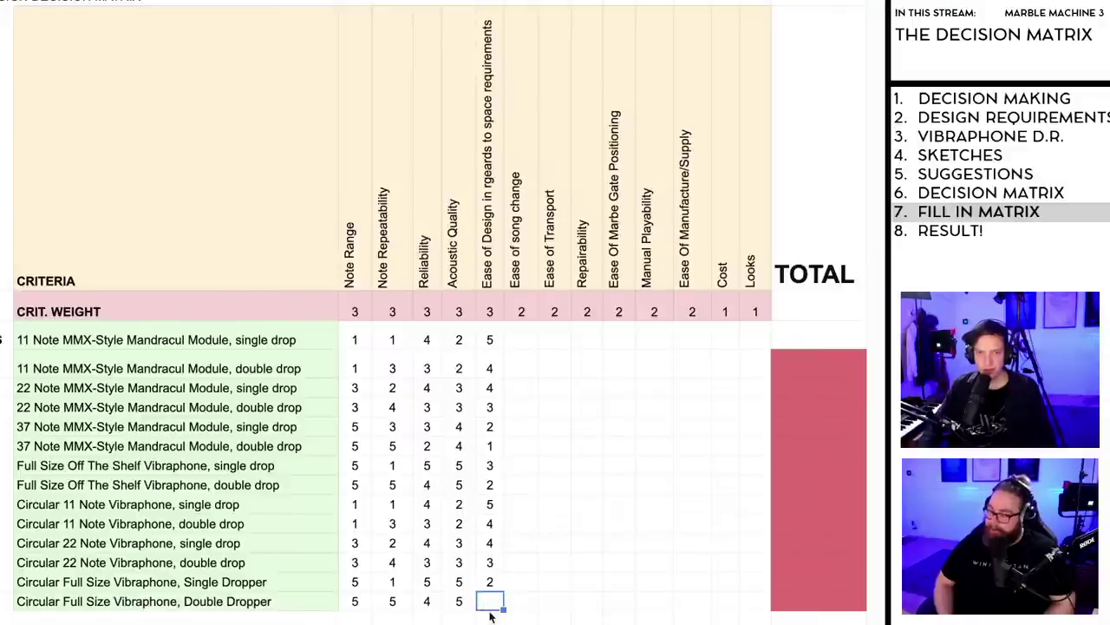
pyautogui.write('1')
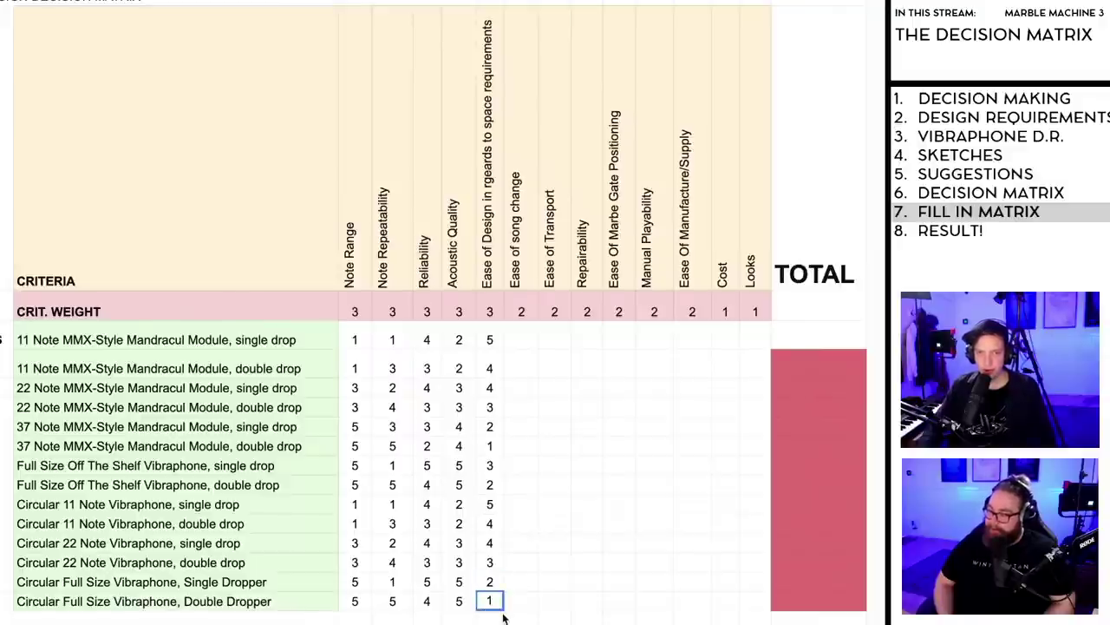
pyautogui.click(517, 606)
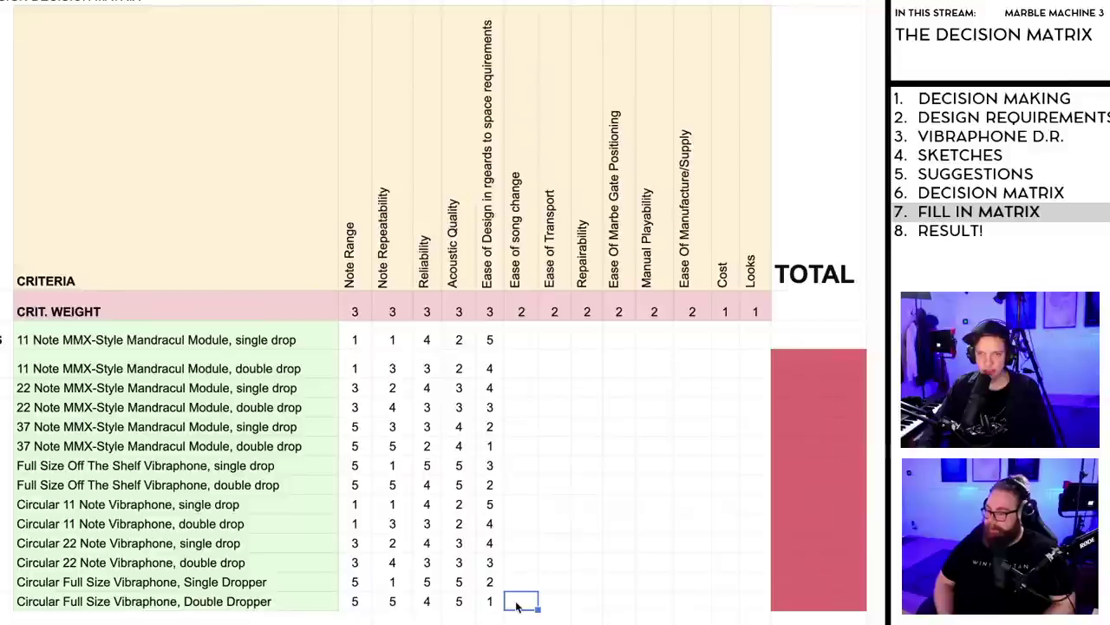
# Step: Rate Ease of song change 3 for the 11 Note MMX-Style modules, single and double drop
pyautogui.click(528, 341)
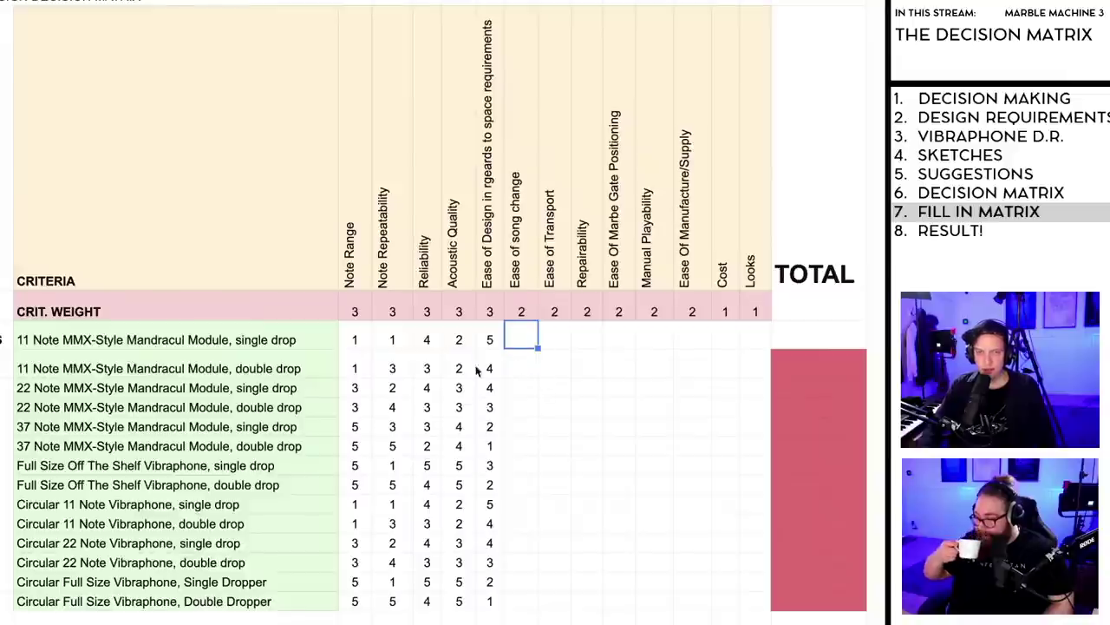
pyautogui.write('3')
pyautogui.click(530, 364)
pyautogui.write('3')
# Step: Rate Ease of song change 3 for both 22 Note MMX-Style modules and 2 for both 37 Note MMX-Style modules
pyautogui.click(526, 387)
pyautogui.write('3')
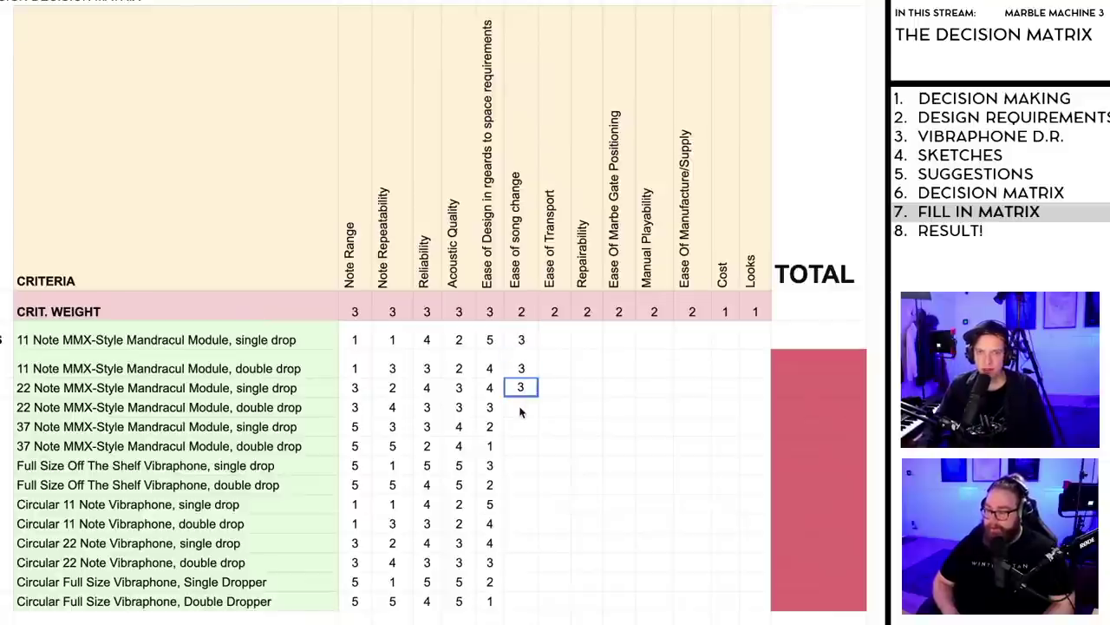
pyautogui.click(520, 412)
pyautogui.write('3')
pyautogui.click(520, 432)
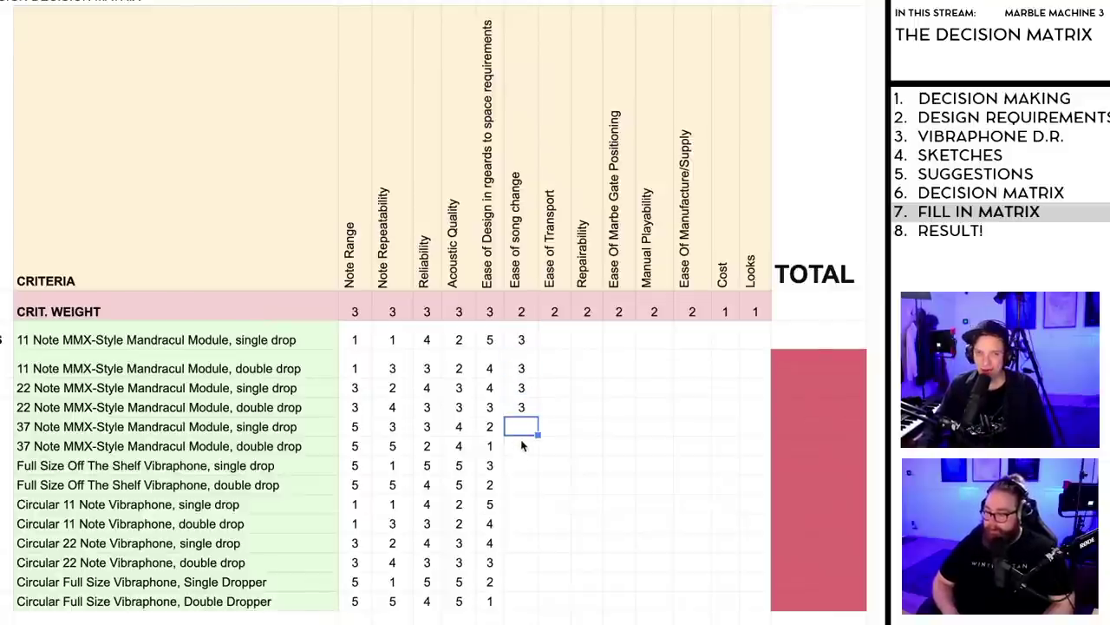
pyautogui.write('2')
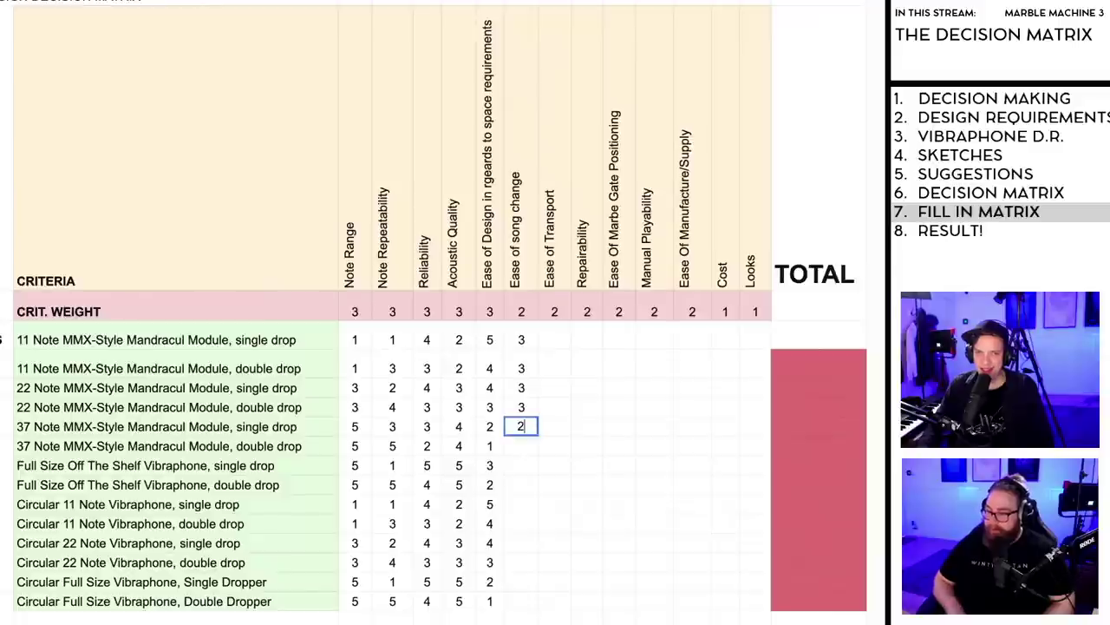
pyautogui.click(521, 445)
pyautogui.write('2')
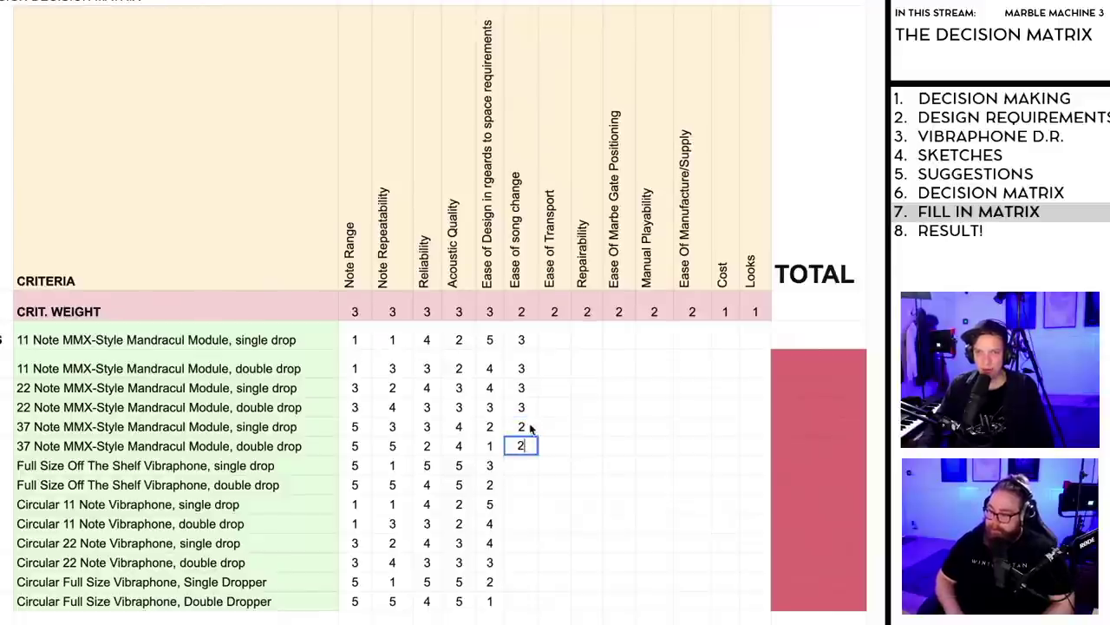
pyautogui.press('Return')
# Step: Change the Ease of song change ratings to 2 for both 22 Note MMX-Style modules and 1 for both 37 Note modules
pyautogui.click(522, 387)
pyautogui.write('2')
pyautogui.click(523, 406)
pyautogui.write('2')
pyautogui.click(521, 426)
pyautogui.write('1')
pyautogui.click(522, 445)
pyautogui.write('1')
# Step: Rate Ease of song change 5 for the Full Size Off The Shelf Vibraphone, single and double drop
pyautogui.click(515, 471)
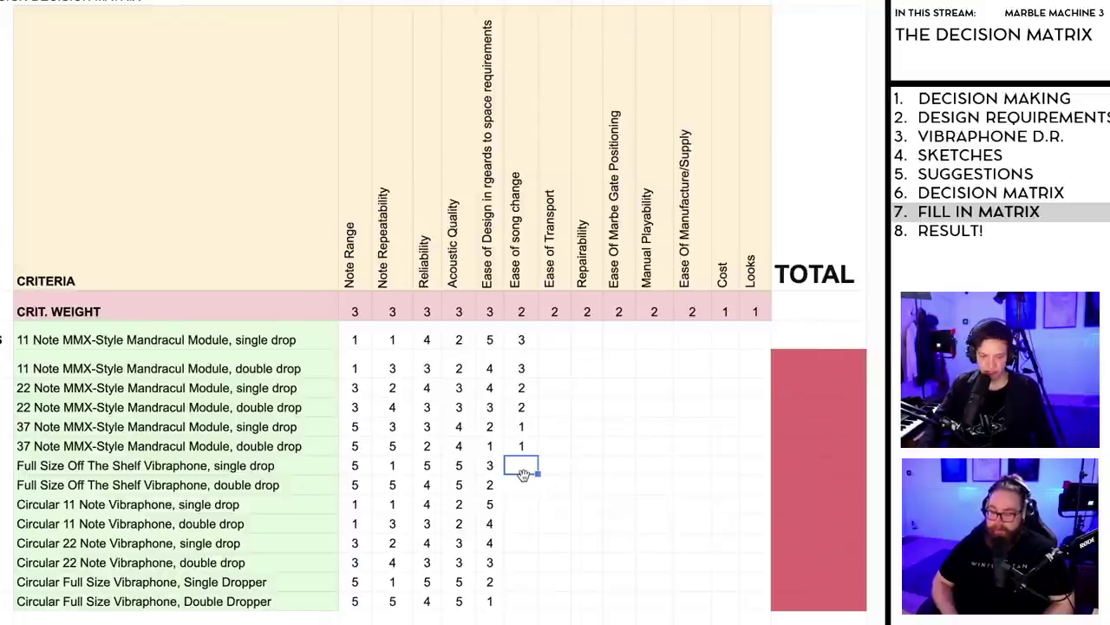
pyautogui.write('5')
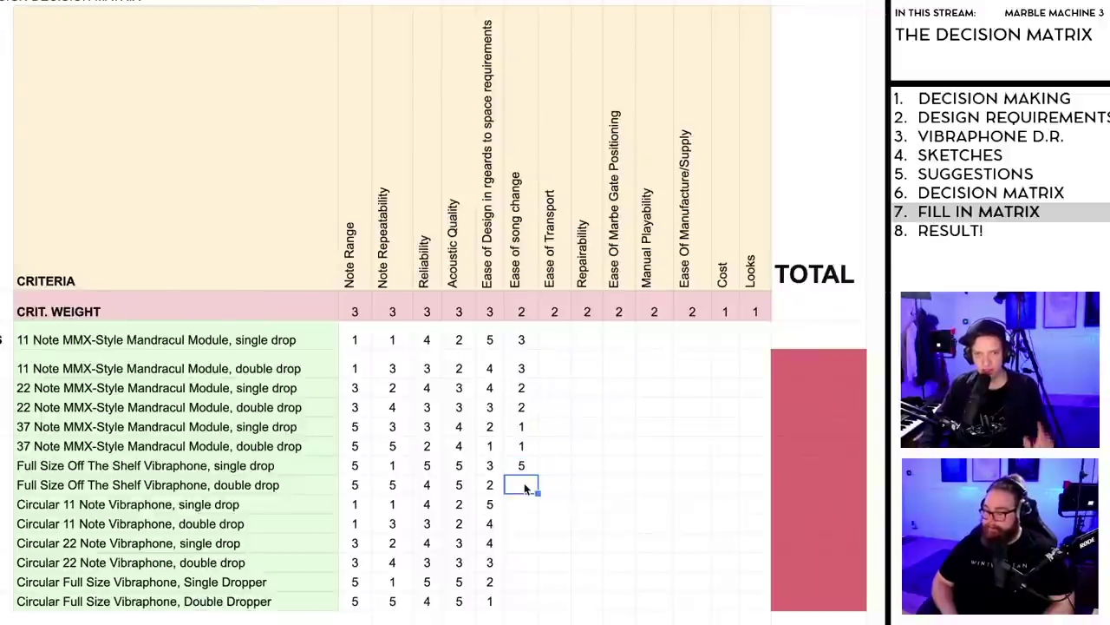
pyautogui.write('5')
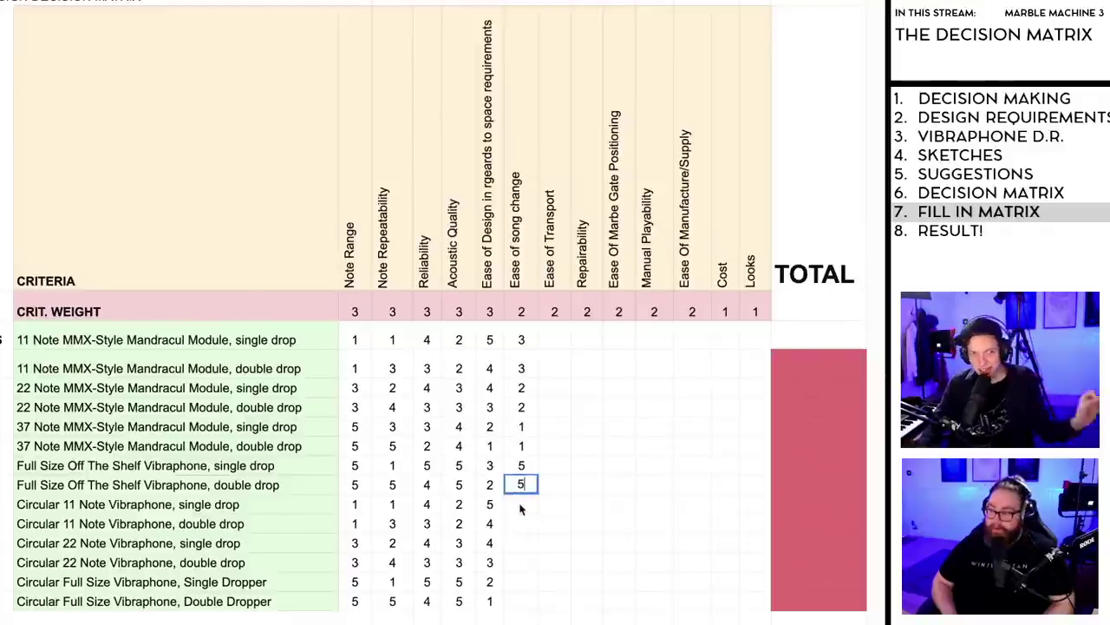
pyautogui.press('Return')
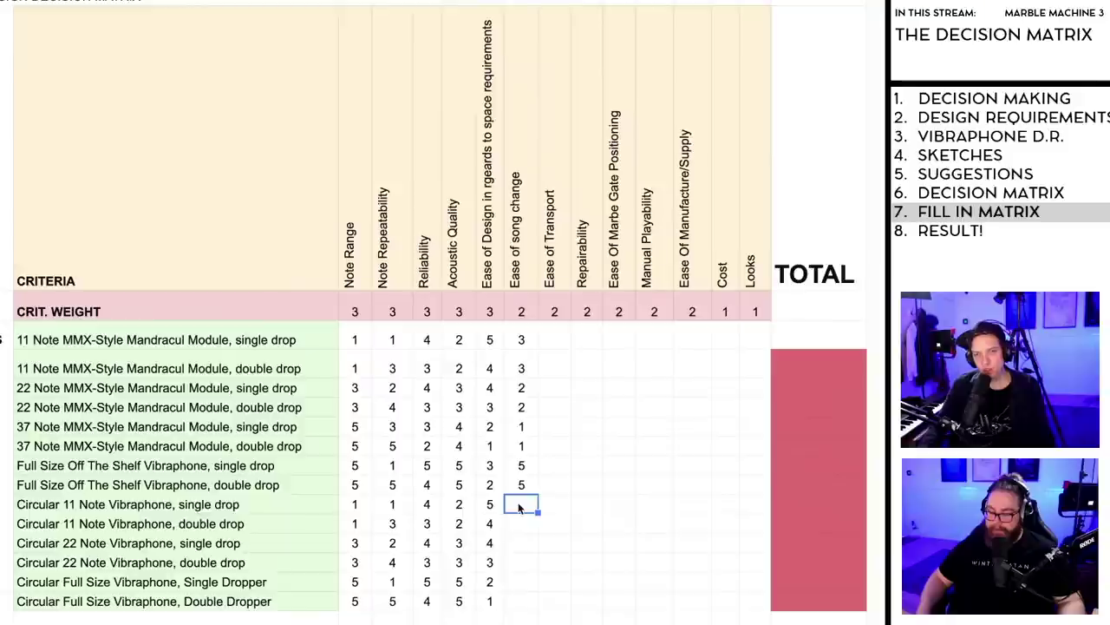
pyautogui.click(119, 512)
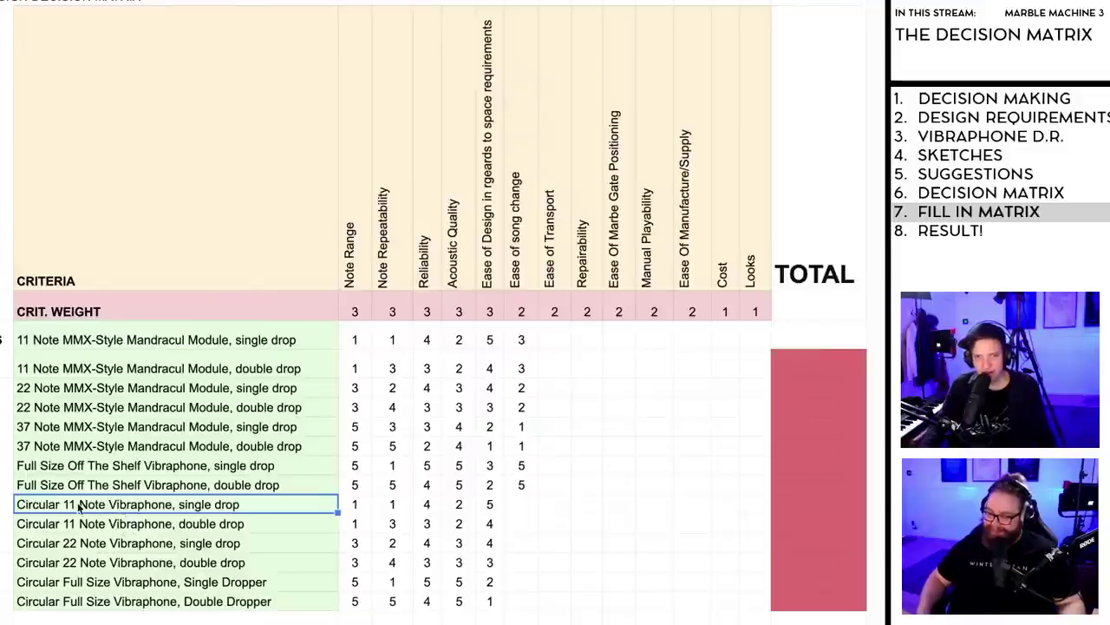
pyautogui.doubleClick(111, 509)
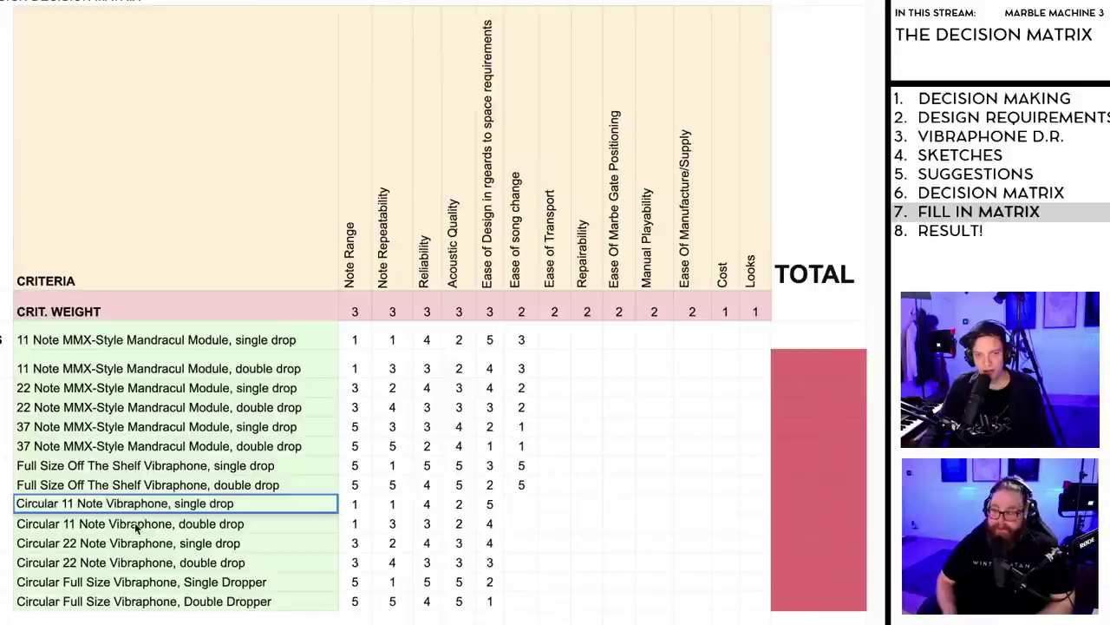
pyautogui.click(136, 525)
pyautogui.click(139, 510)
pyautogui.click(139, 526)
pyautogui.click(139, 511)
pyautogui.click(137, 525)
pyautogui.click(139, 510)
pyautogui.click(139, 525)
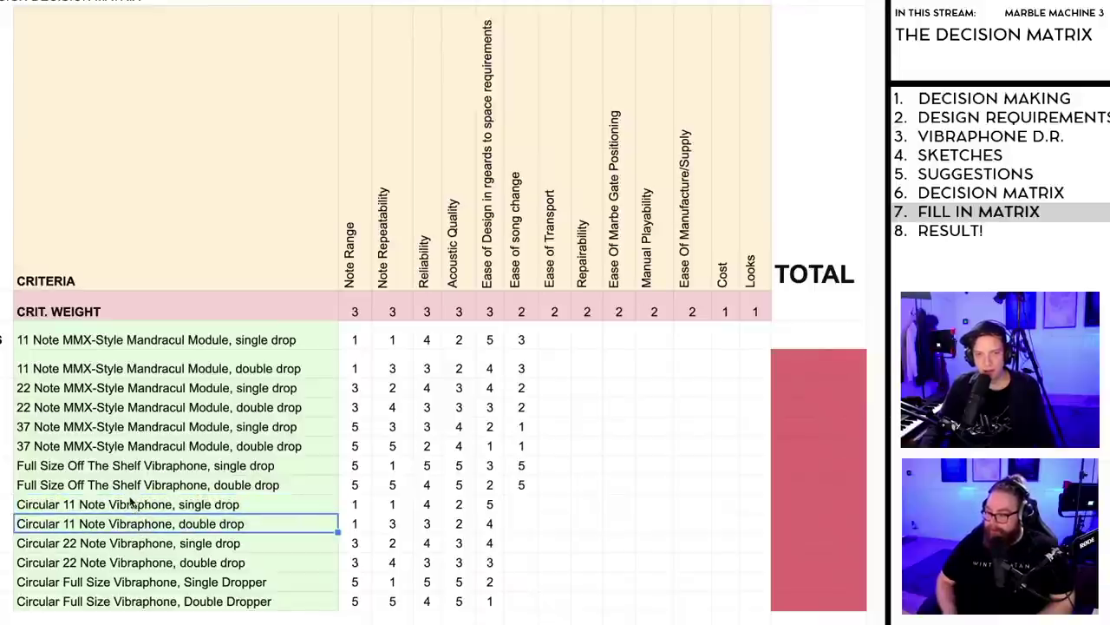
pyautogui.click(134, 510)
pyautogui.click(135, 526)
# Step: Rate Ease of song change 2 for both Circular 11 Note Vibraphones and 1 for both Circular 22 Note Vibraphones
pyautogui.click(513, 510)
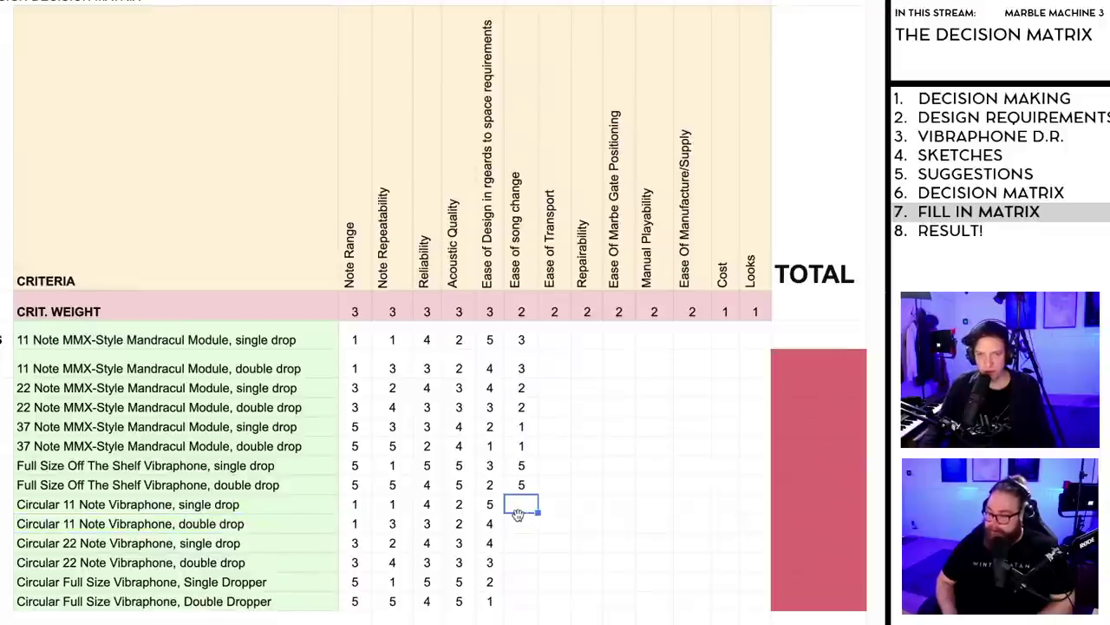
pyautogui.write('2')
pyautogui.press('Return')
pyautogui.write('2')
pyautogui.press('Return')
pyautogui.write('1')
pyautogui.press('Return')
pyautogui.write('1')
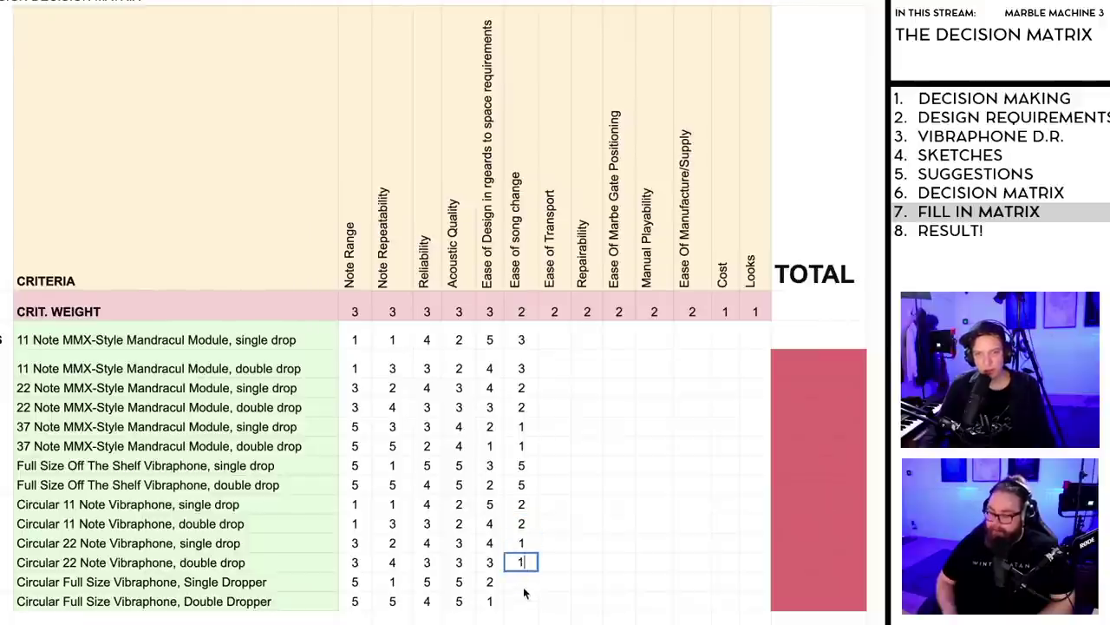
pyautogui.press('Return')
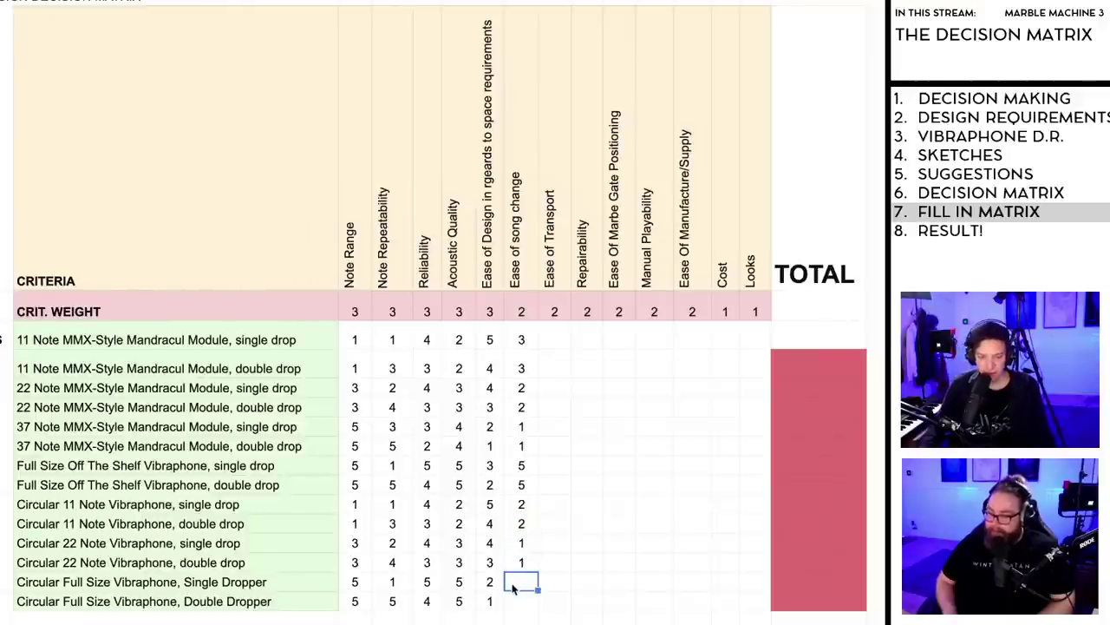
# Step: Rate Ease of song change 5 for the Circular Full Size Vibraphone, single and double dropper
pyautogui.write('5')
pyautogui.press('Return')
pyautogui.write('5')
pyautogui.press('Return')
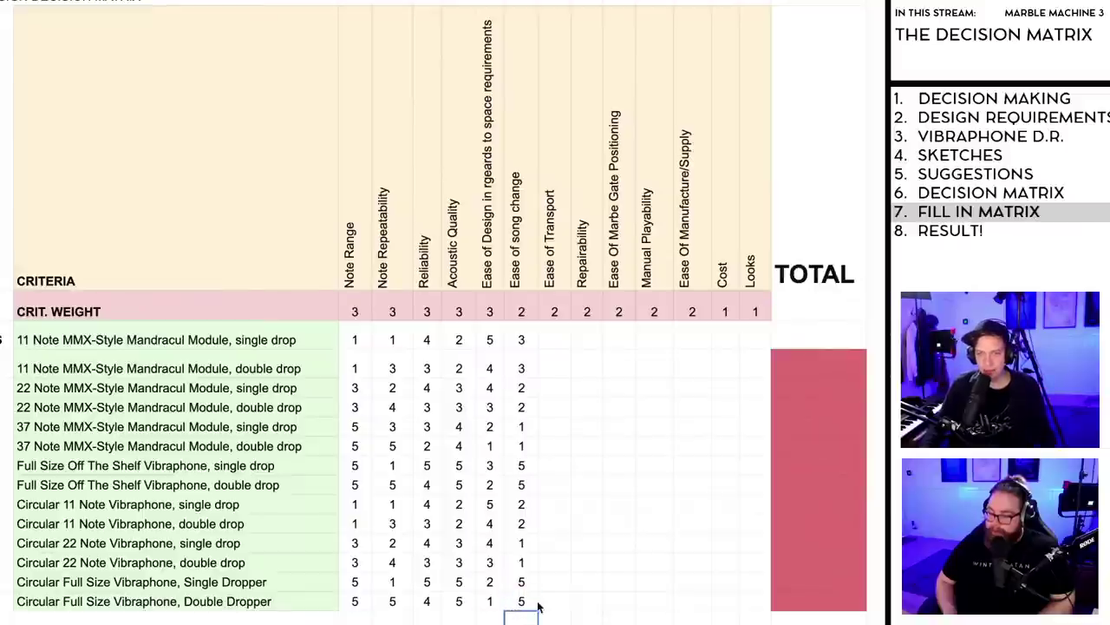
# Step: Rate Ease of Transport 5 for the 11 Note MMX-Style modules, single and double drop
pyautogui.click(555, 339)
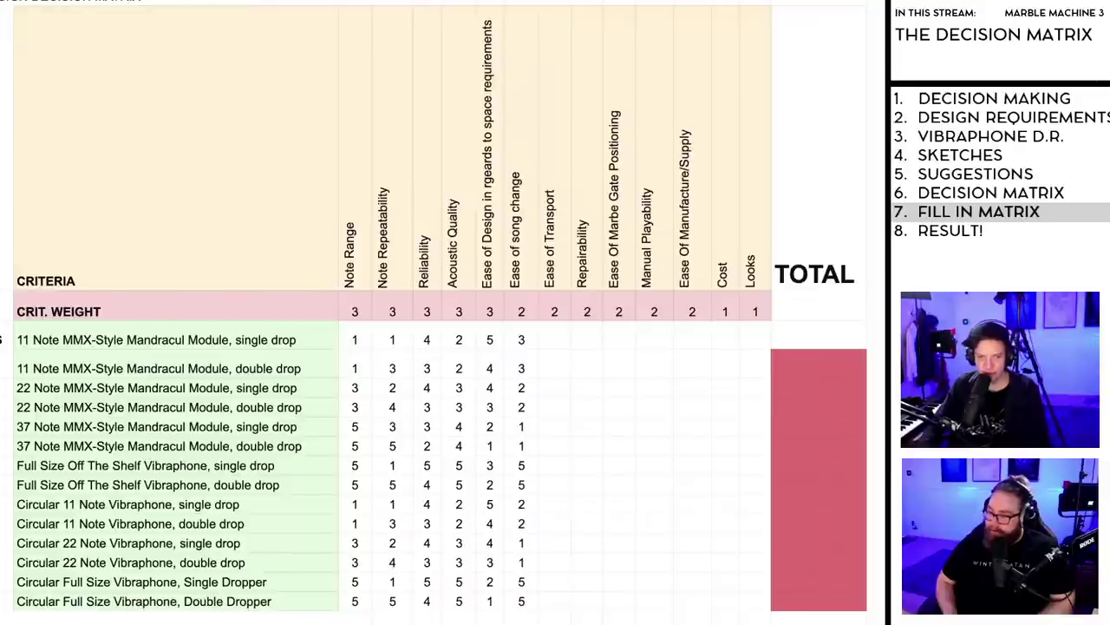
pyautogui.rightClick(2, 356)
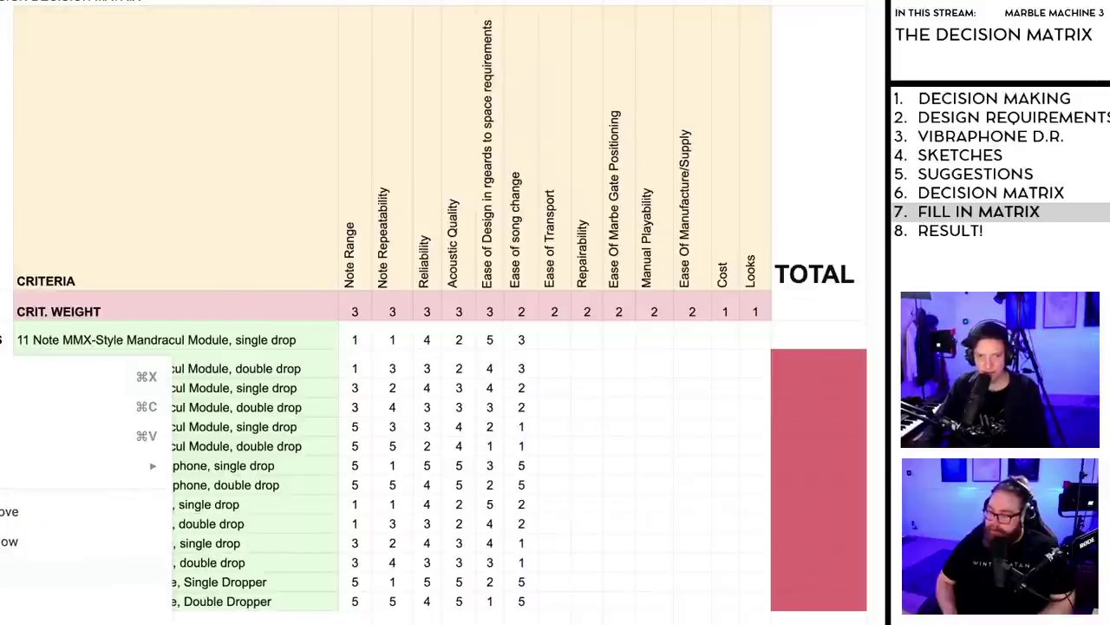
pyautogui.press('Escape')
pyautogui.click(559, 340)
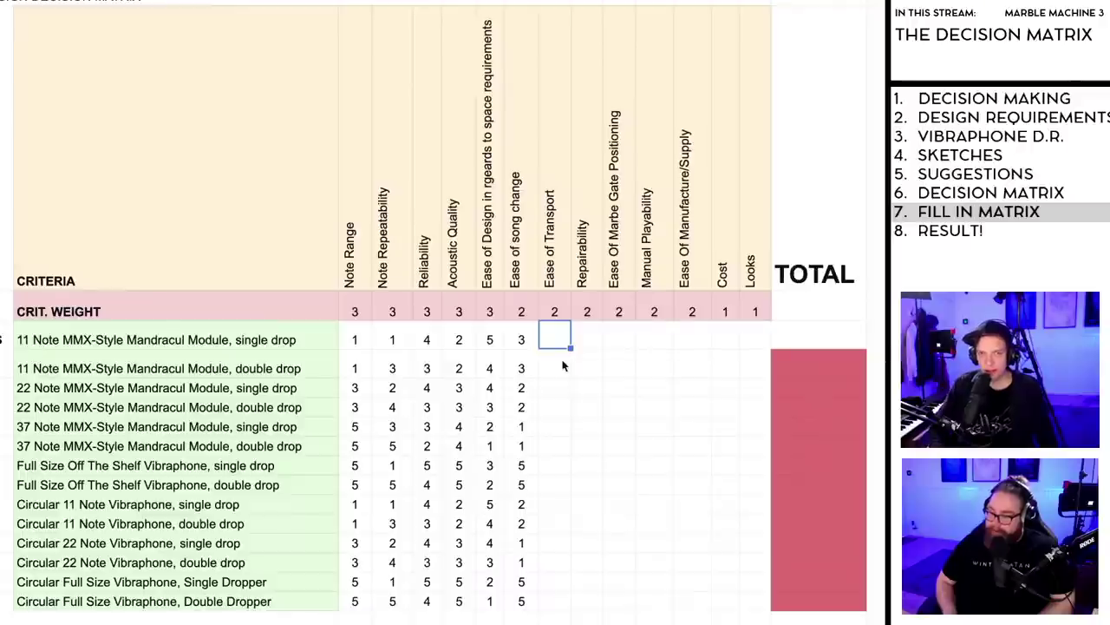
pyautogui.write('5')
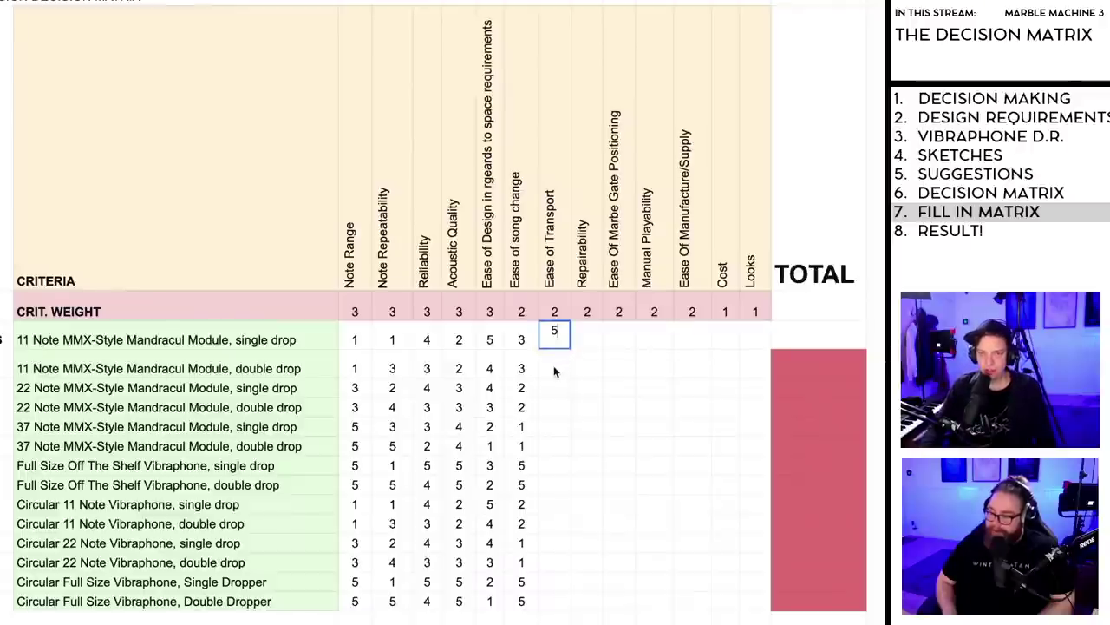
pyautogui.press('Return')
pyautogui.write('5')
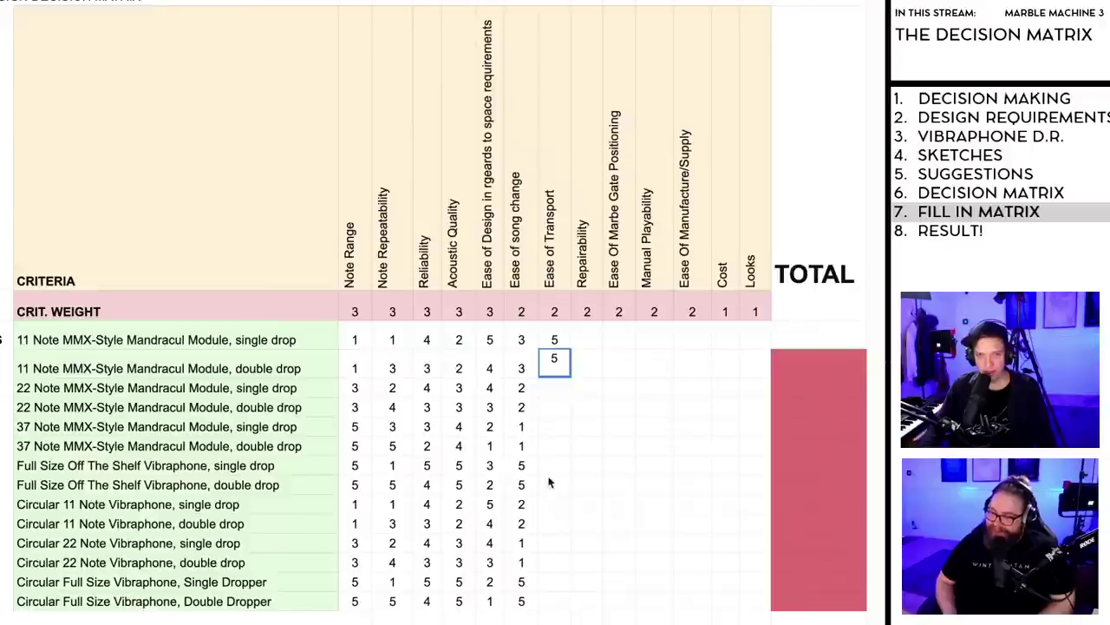
# Step: Rate Ease of Transport 4 for the Circular 11 Note Vibraphone, single and double drop
pyautogui.click(559, 510)
pyautogui.write('5')
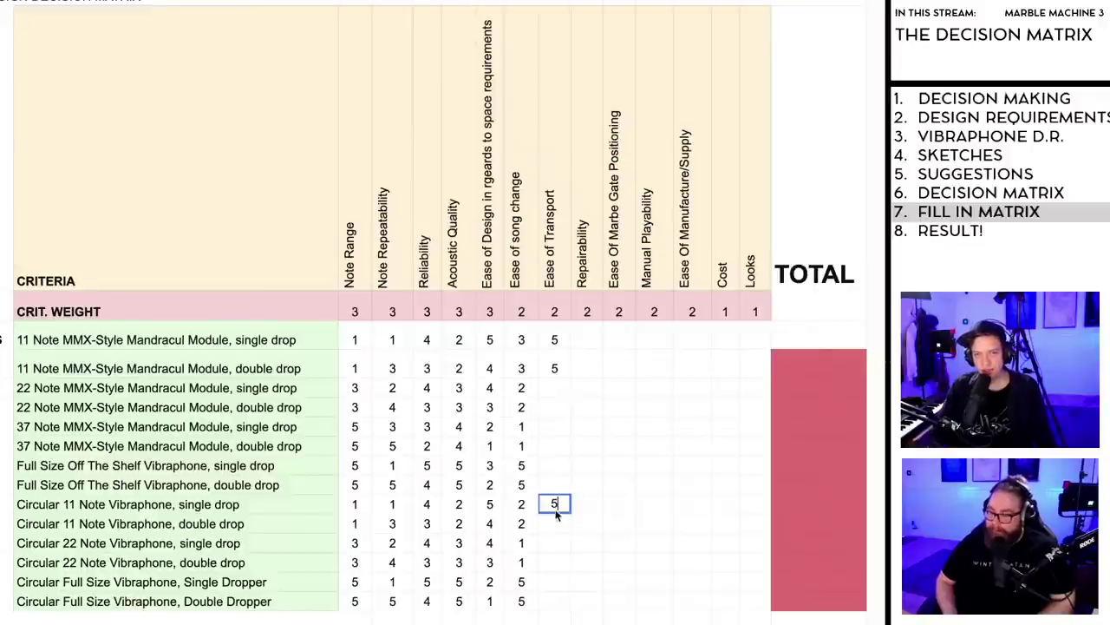
pyautogui.press('BackSpace')
pyautogui.write('4')
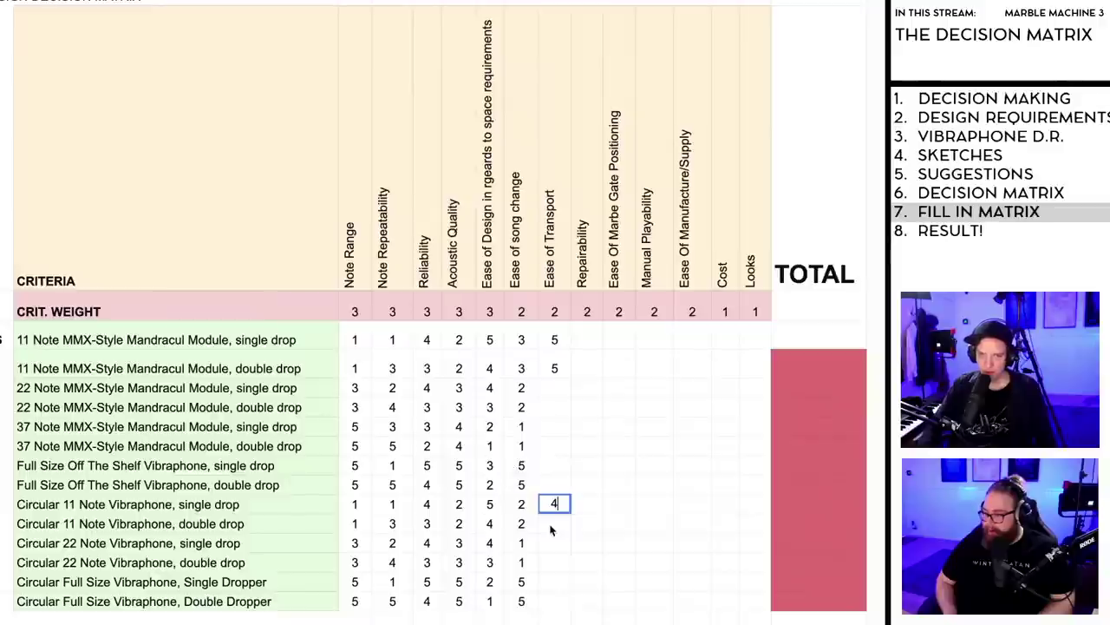
pyautogui.click(550, 525)
pyautogui.write('4')
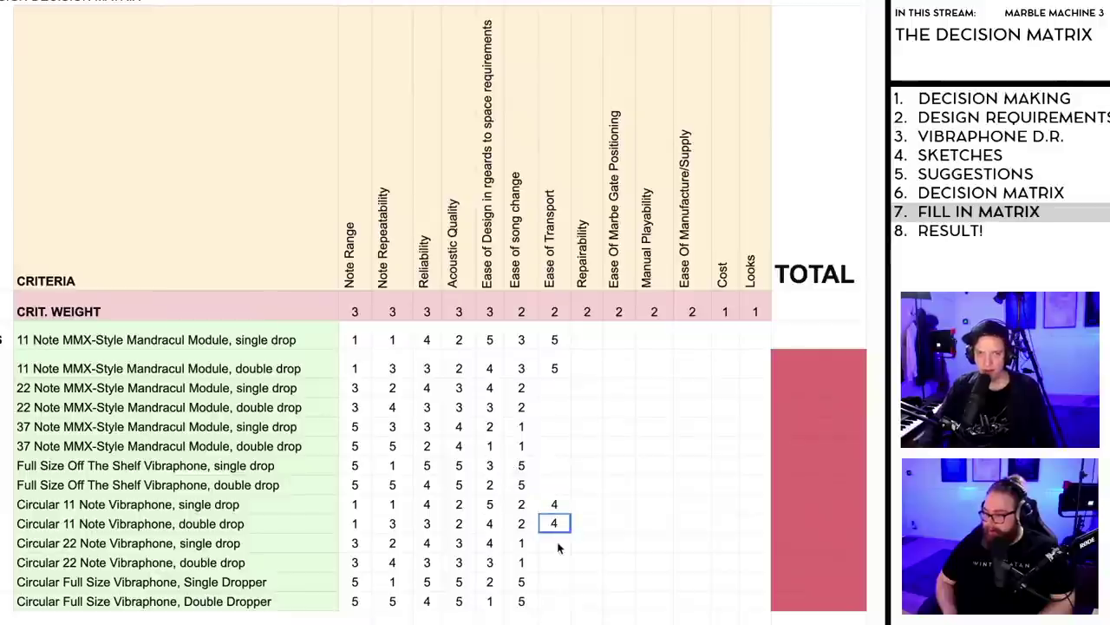
# Step: Rate Ease of Transport 4 for both 22 Note MMX-Style modules and 3 for both Circular 22 Note Vibraphones
pyautogui.click(558, 393)
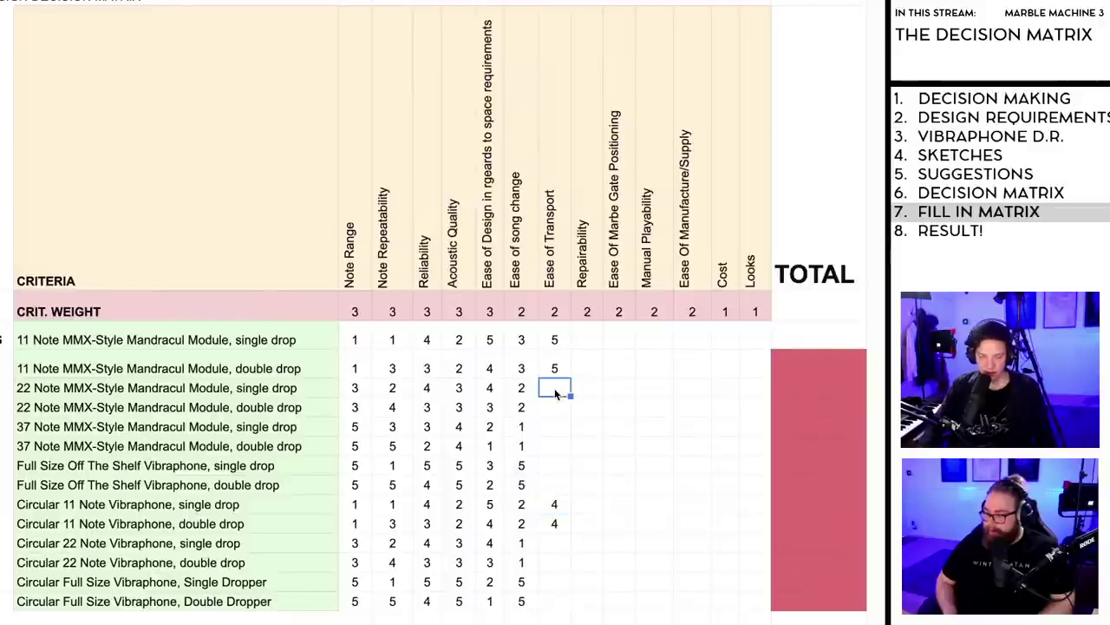
pyautogui.write('4')
pyautogui.click(553, 407)
pyautogui.write('4')
pyautogui.click(556, 543)
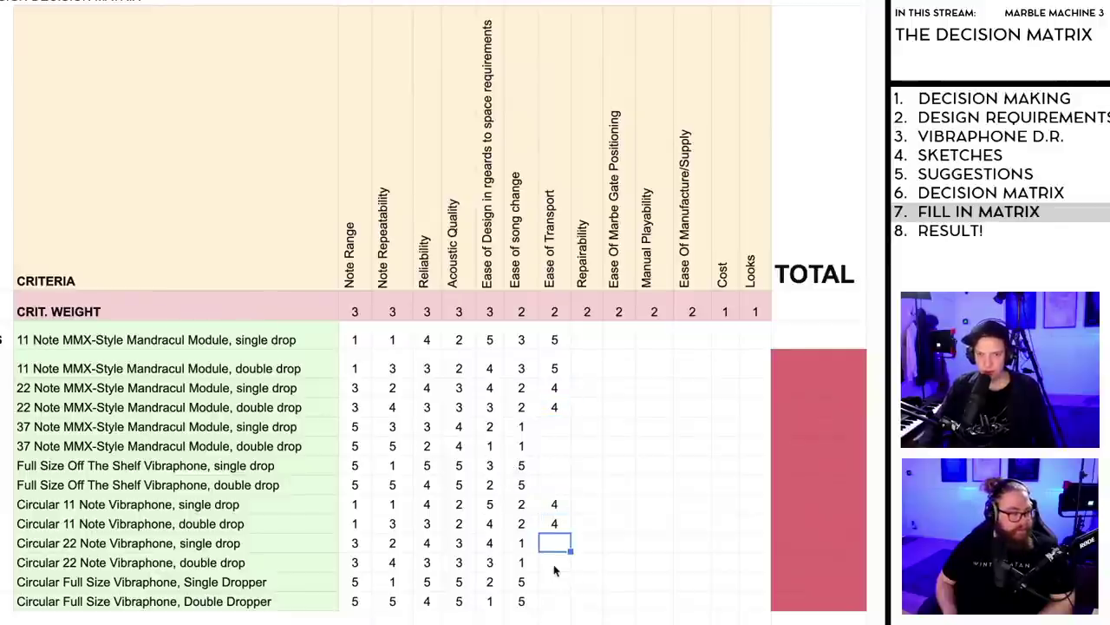
pyautogui.write('3')
pyautogui.click(555, 562)
pyautogui.write('3')
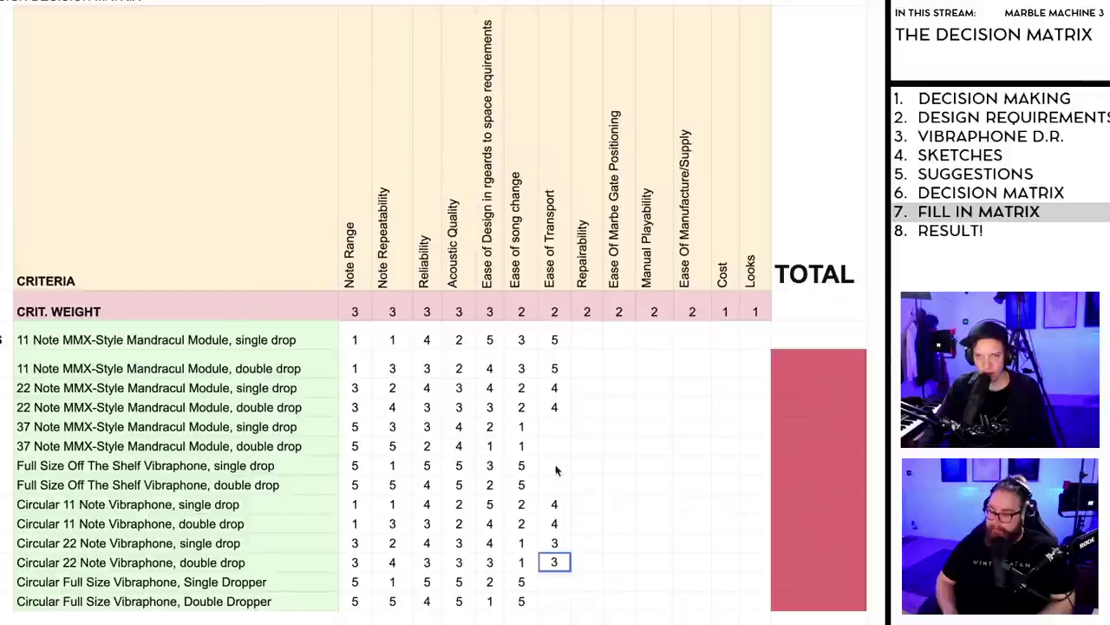
# Step: Rate Ease of Transport 2 for the 37 Note MMX-Style module with single drop and 1 for double drop
pyautogui.click(555, 430)
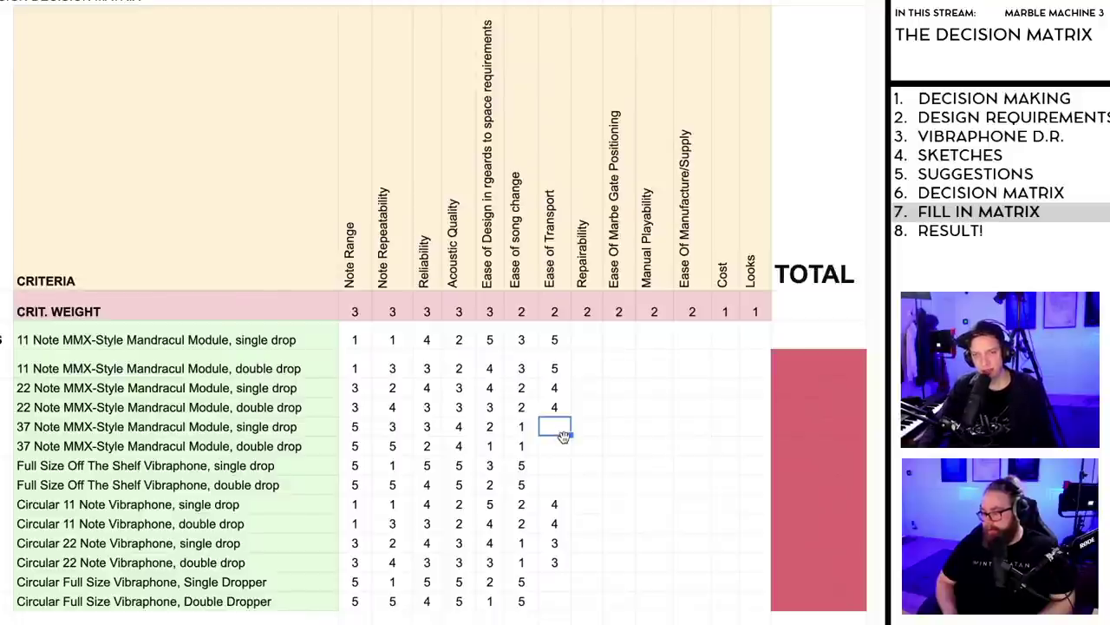
pyautogui.write('2')
pyautogui.write('1')
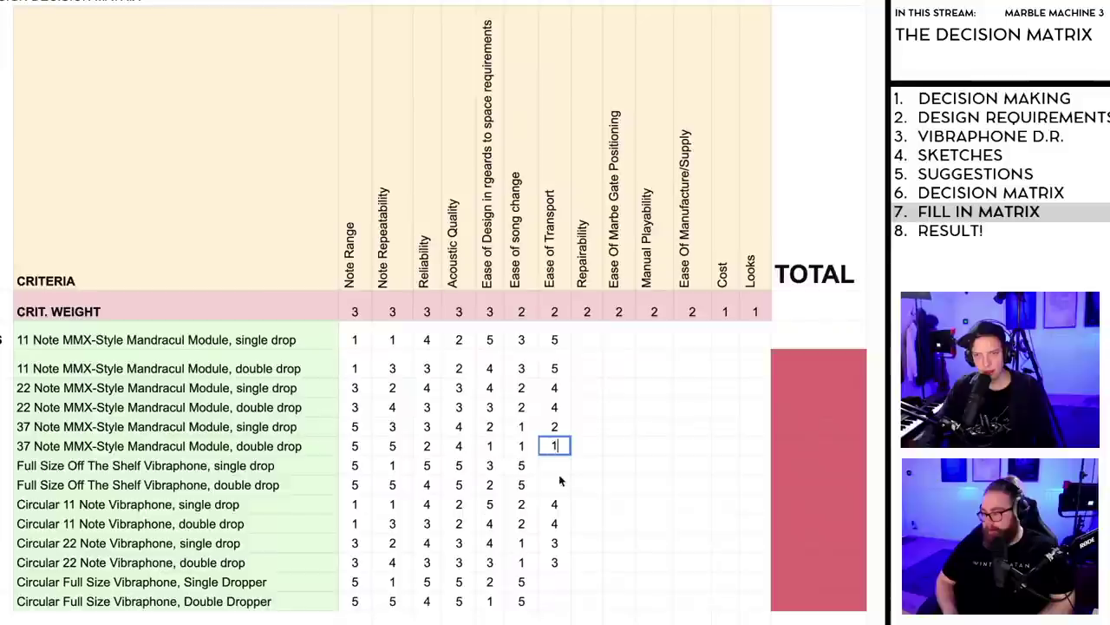
pyautogui.click(555, 473)
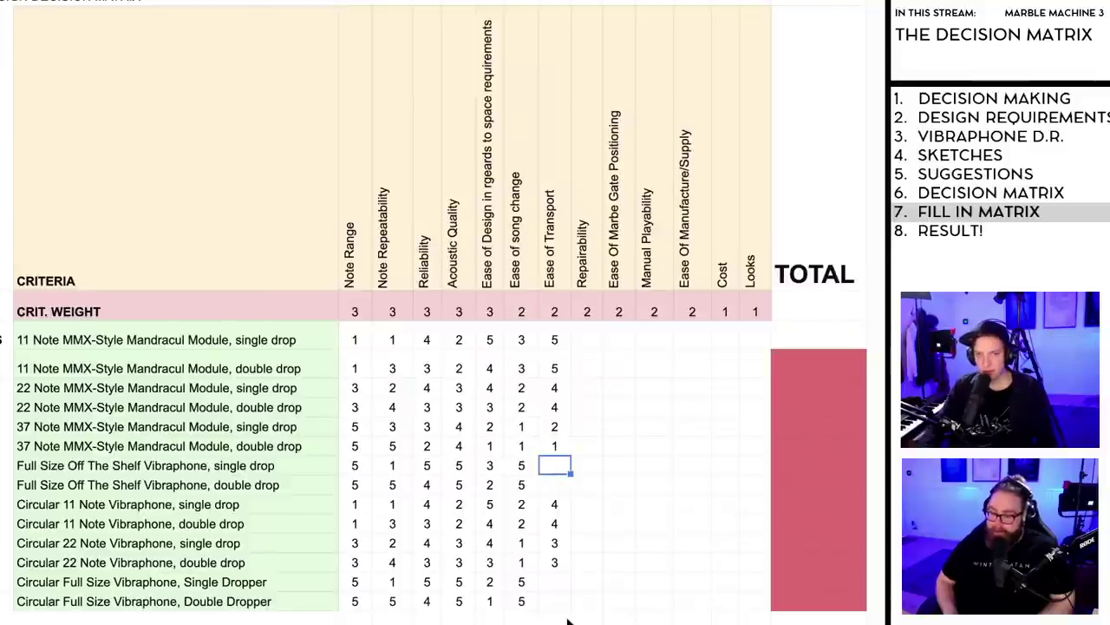
pyautogui.write('5')
pyautogui.press('Escape')
pyautogui.write('5')
pyautogui.press('Return')
pyautogui.hotkey('ctrl', 'z')
pyautogui.click(549, 584)
pyautogui.click(549, 605)
pyautogui.click(556, 469)
pyautogui.click(550, 490)
pyautogui.click(549, 473)
# Step: Rate Ease of Transport 2 for both Full Size Off The Shelf Vibraphones and both Circular Full Size Vibraphones
pyautogui.click(554, 470)
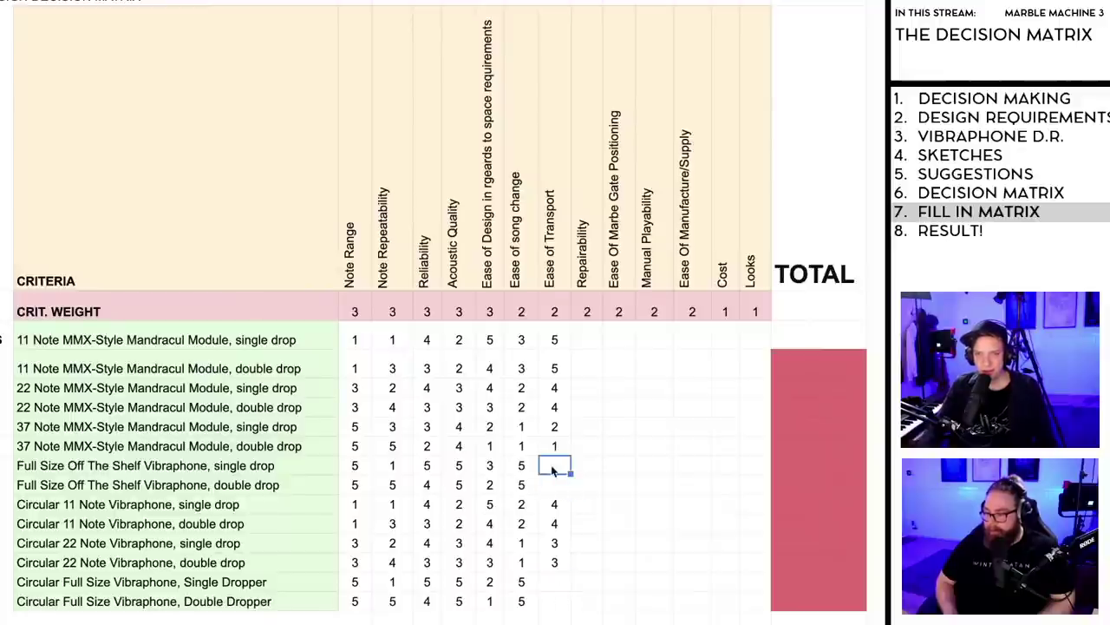
pyautogui.write('2')
pyautogui.click(553, 487)
pyautogui.write('2')
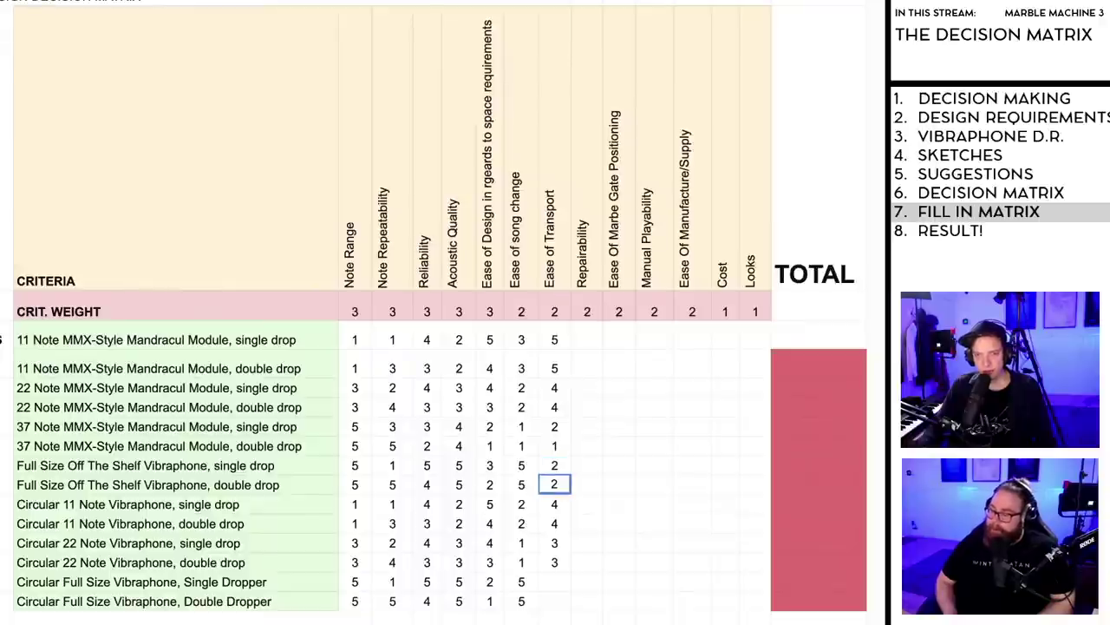
pyautogui.click(552, 583)
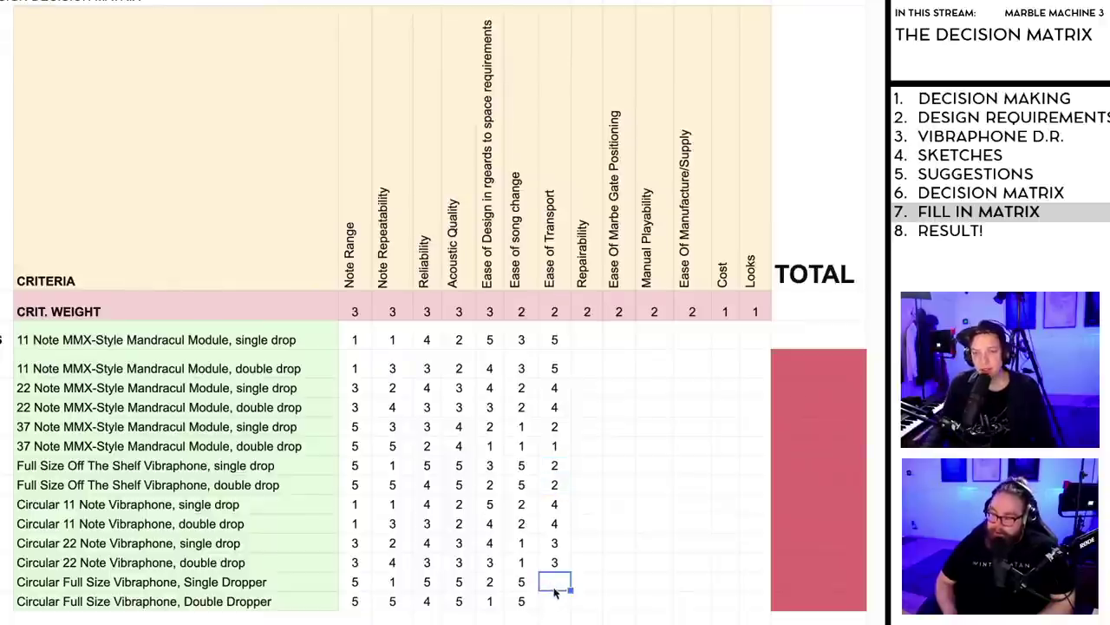
pyautogui.write('2')
pyautogui.click(556, 604)
pyautogui.write('2')
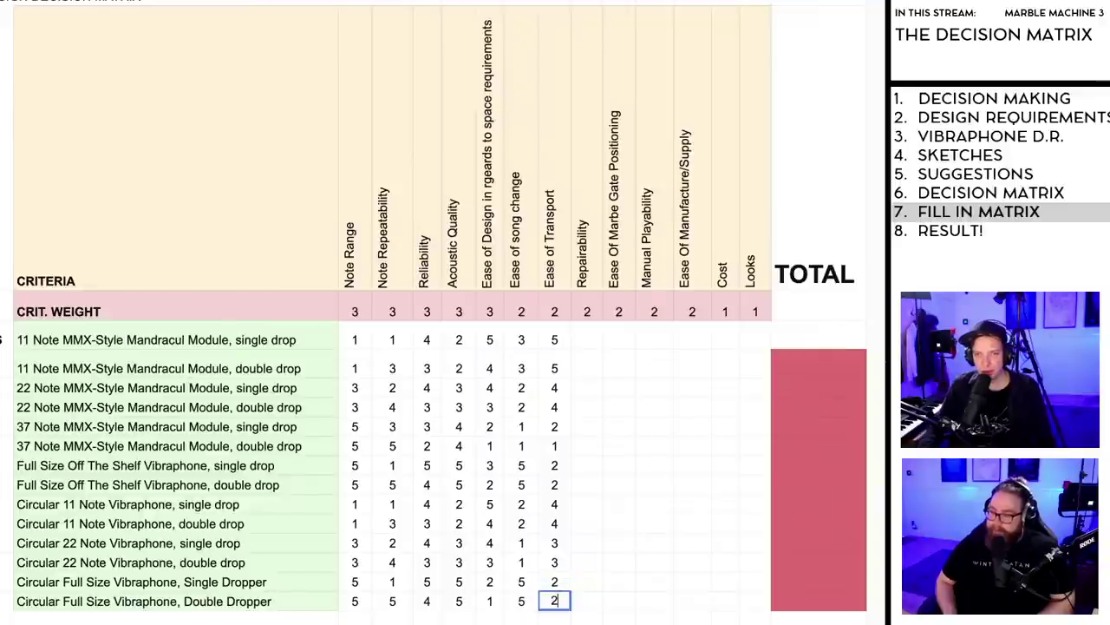
pyautogui.click(557, 448)
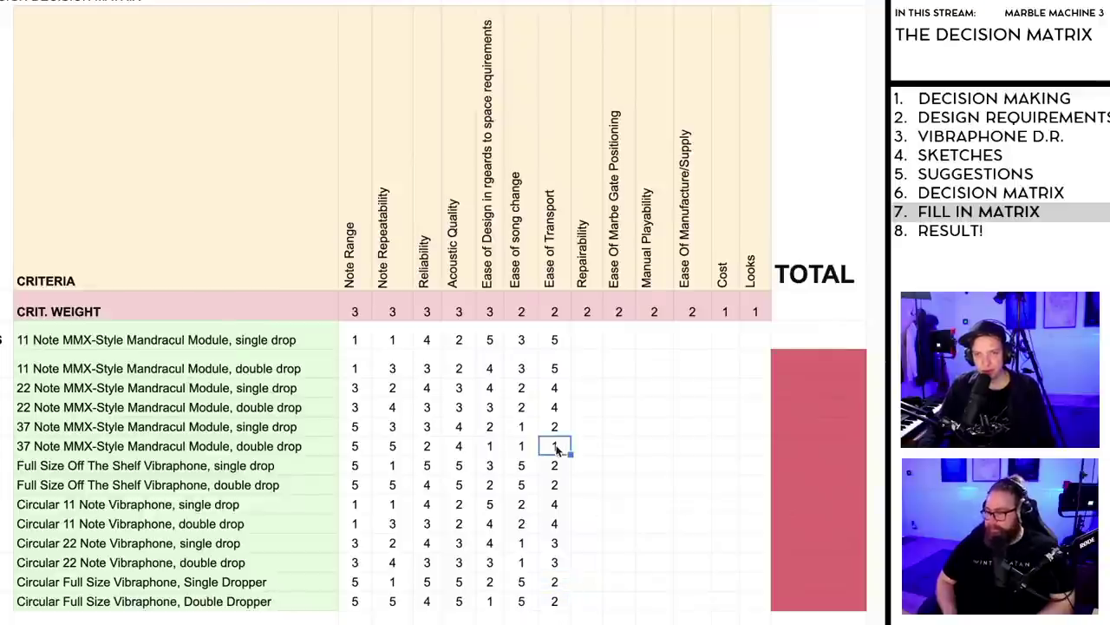
pyautogui.click(586, 2)
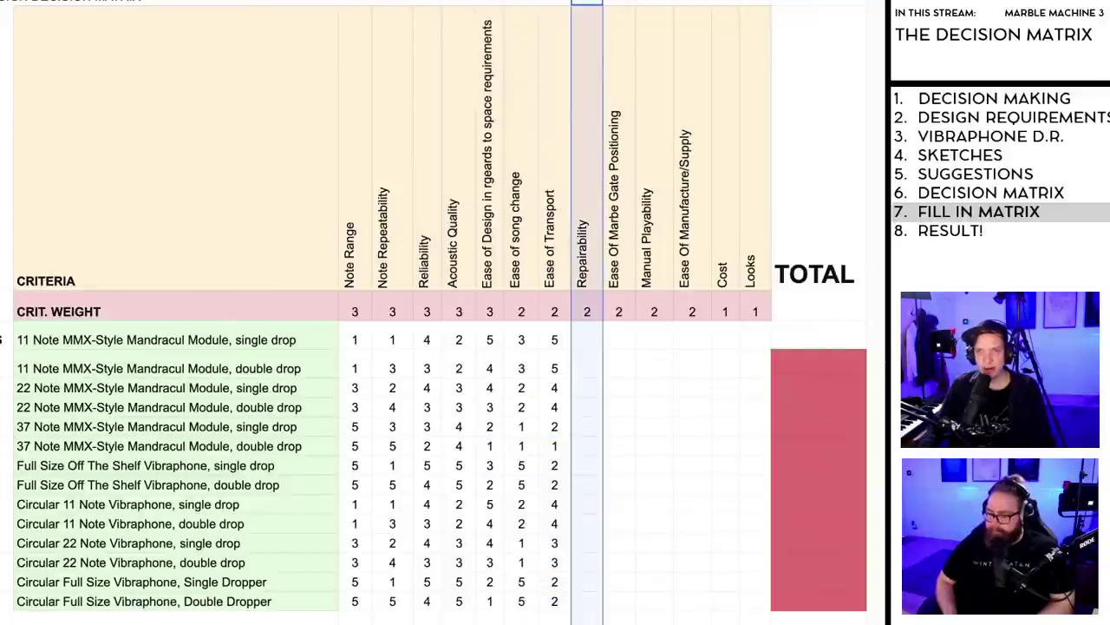
pyautogui.click(587, 343)
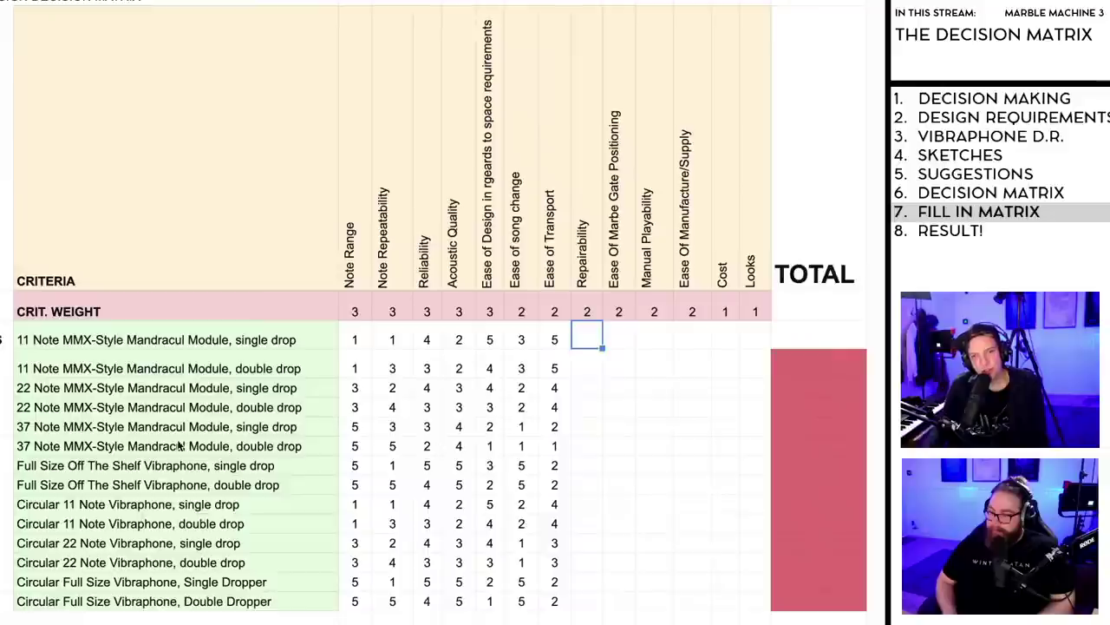
pyautogui.click(587, 469)
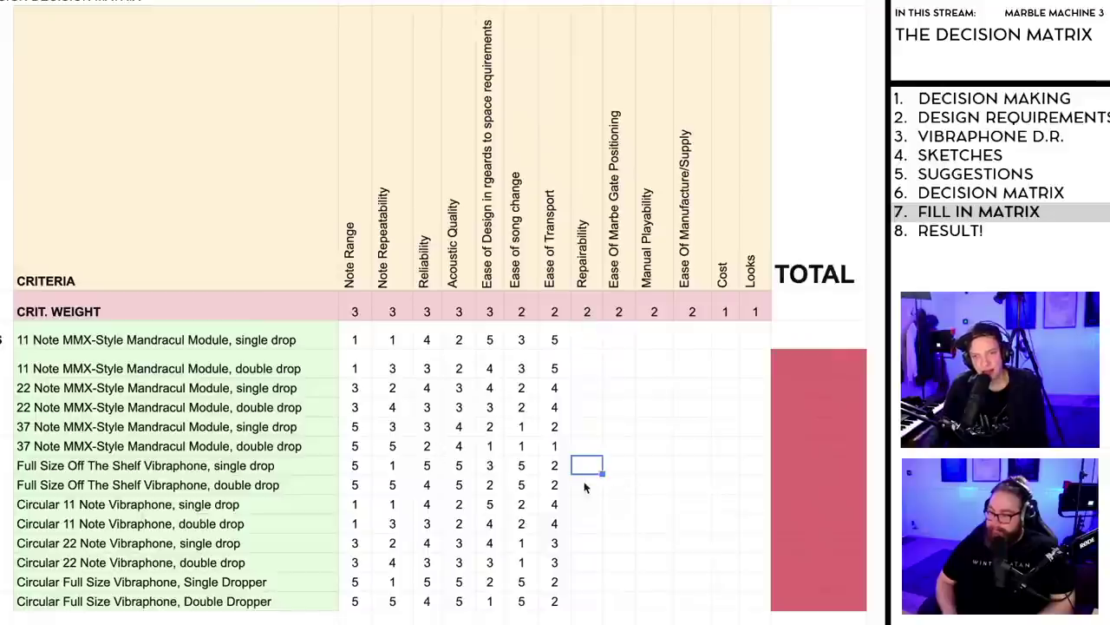
pyautogui.click(588, 490)
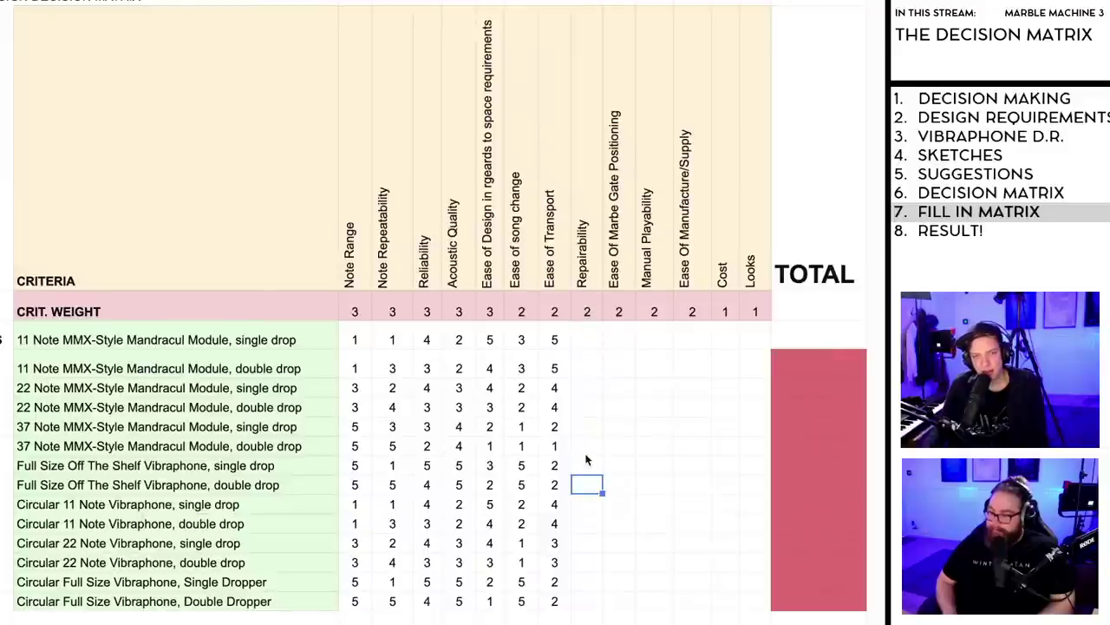
pyautogui.click(585, 509)
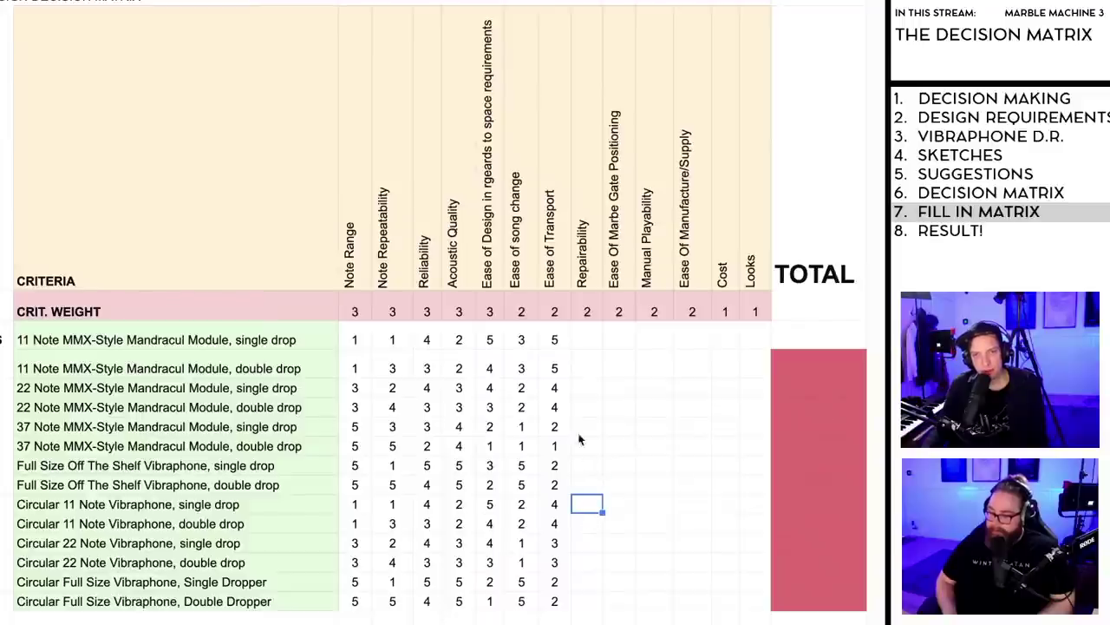
pyautogui.click(3, 407)
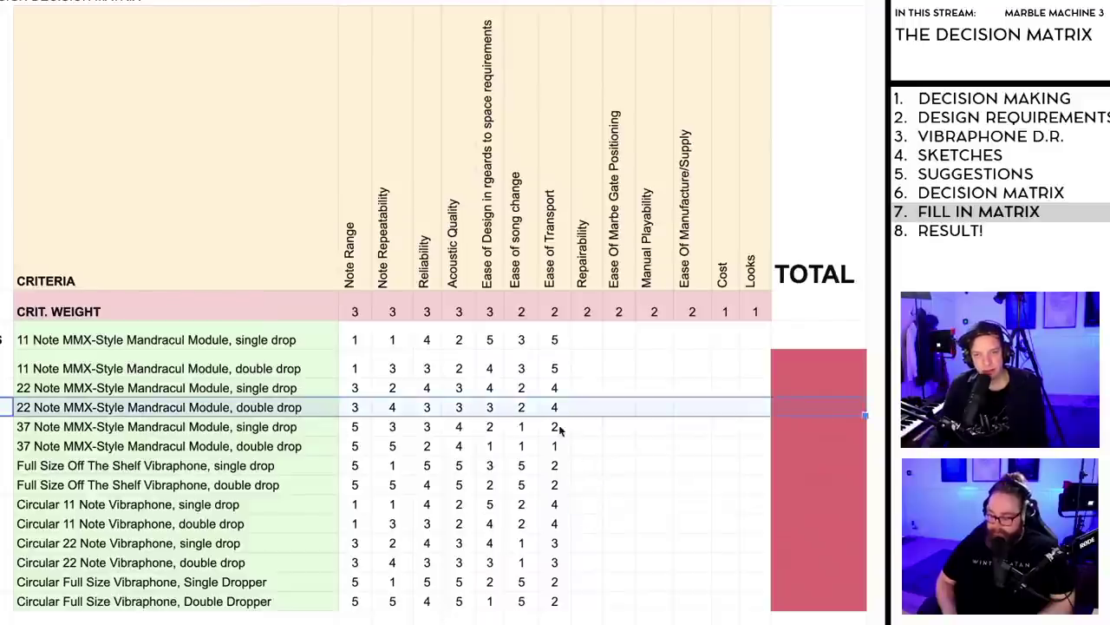
pyautogui.click(587, 426)
pyautogui.click(588, 414)
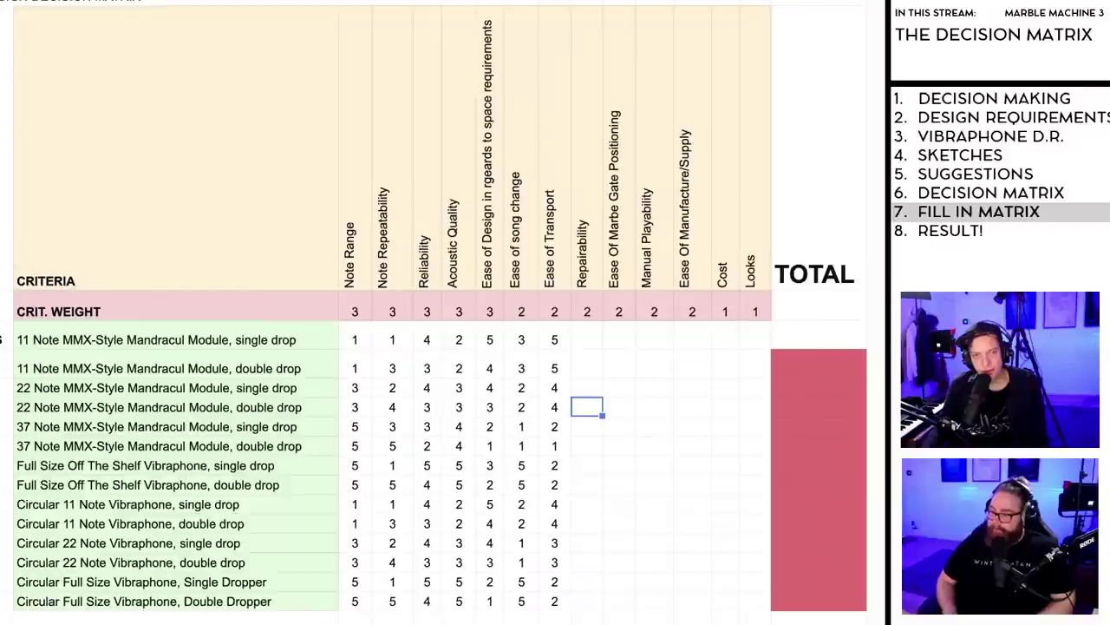
pyautogui.hotkey('shift', 'space')
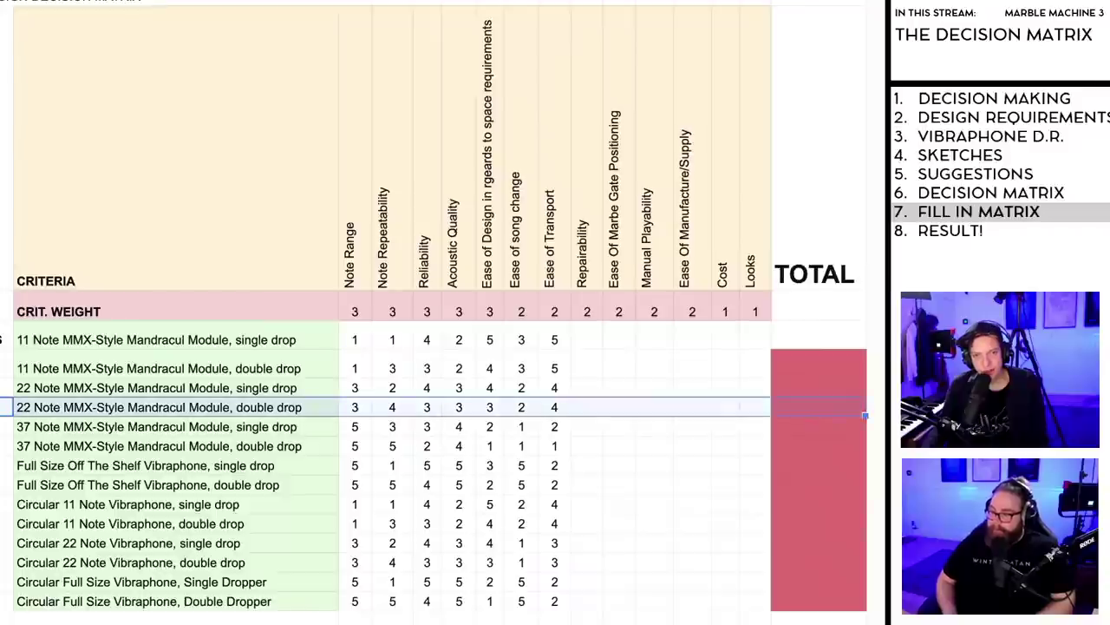
pyautogui.click(583, 392)
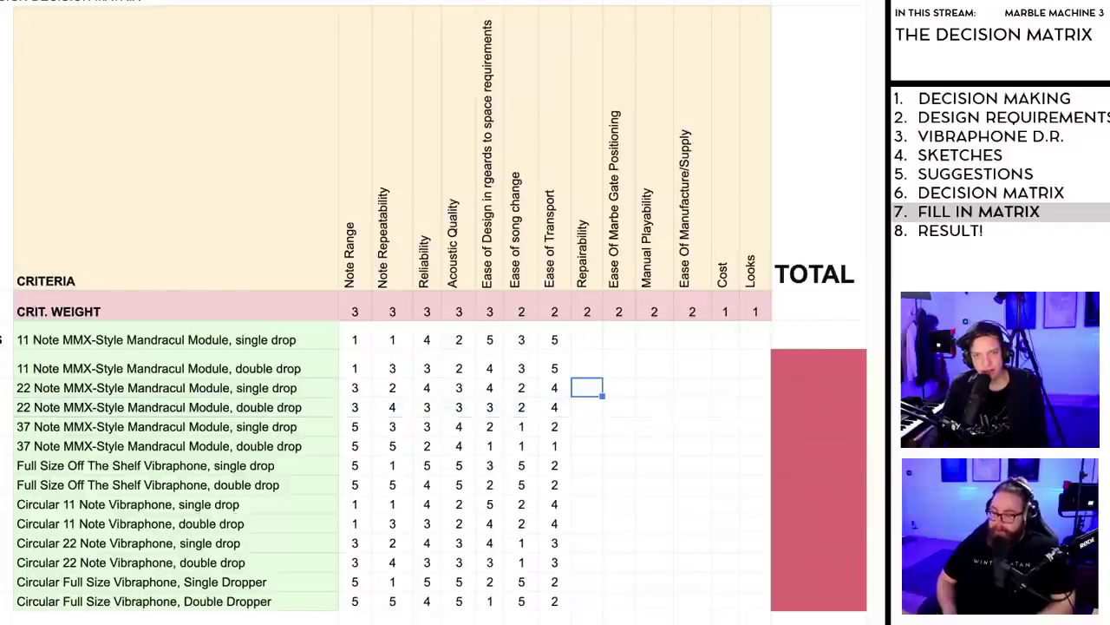
pyautogui.click(625, 342)
pyautogui.hotkey('shift', 'space')
pyautogui.click(589, 366)
pyautogui.click(587, 387)
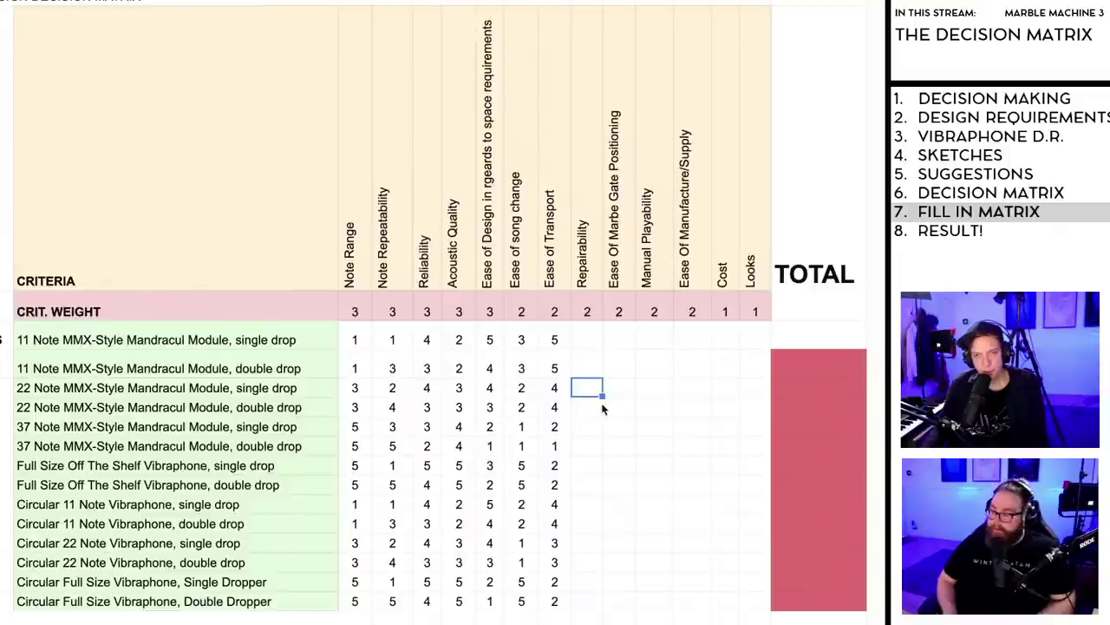
# Step: Score Repairability for the 11-note designs: MMX-style single drop 5 and double drop 4, circular single drop 4 and double drop 3
pyautogui.click(584, 342)
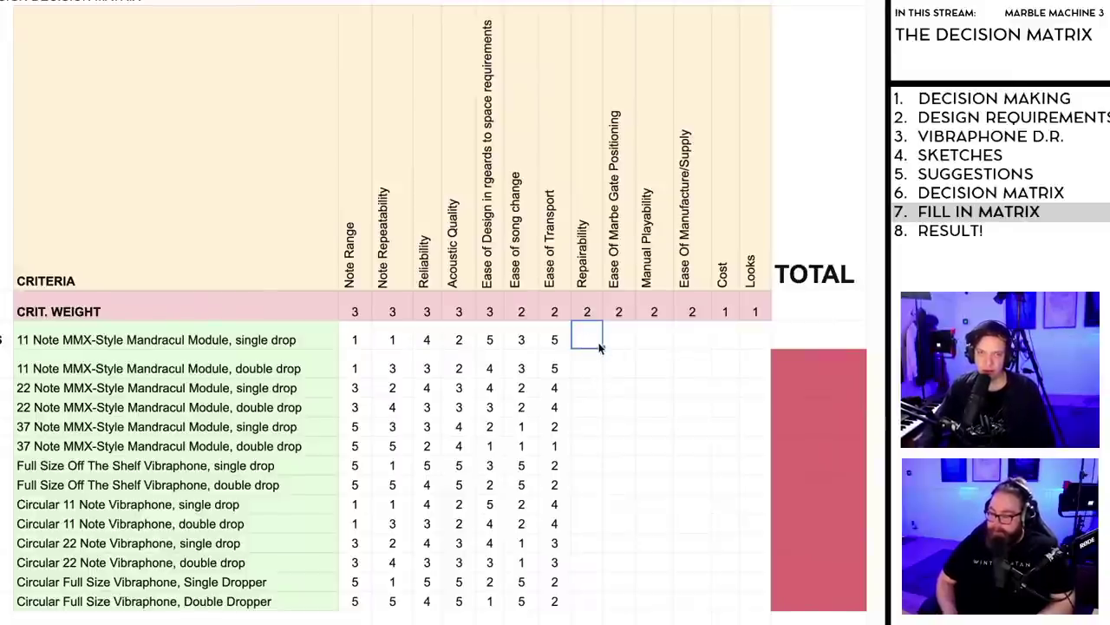
pyautogui.write('5')
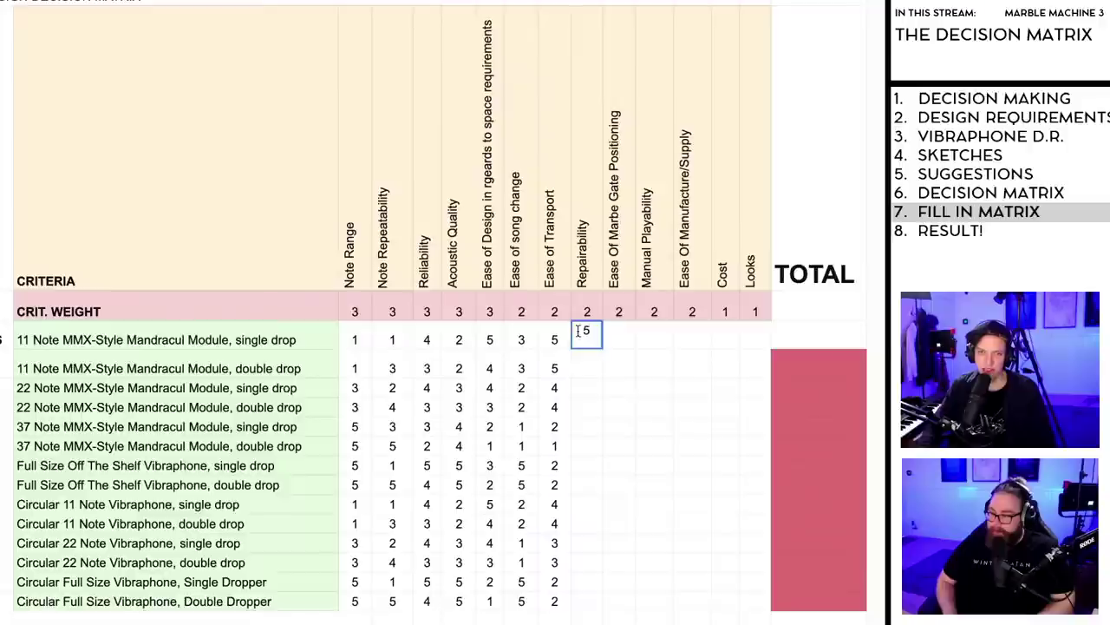
pyautogui.click(585, 507)
pyautogui.write('4')
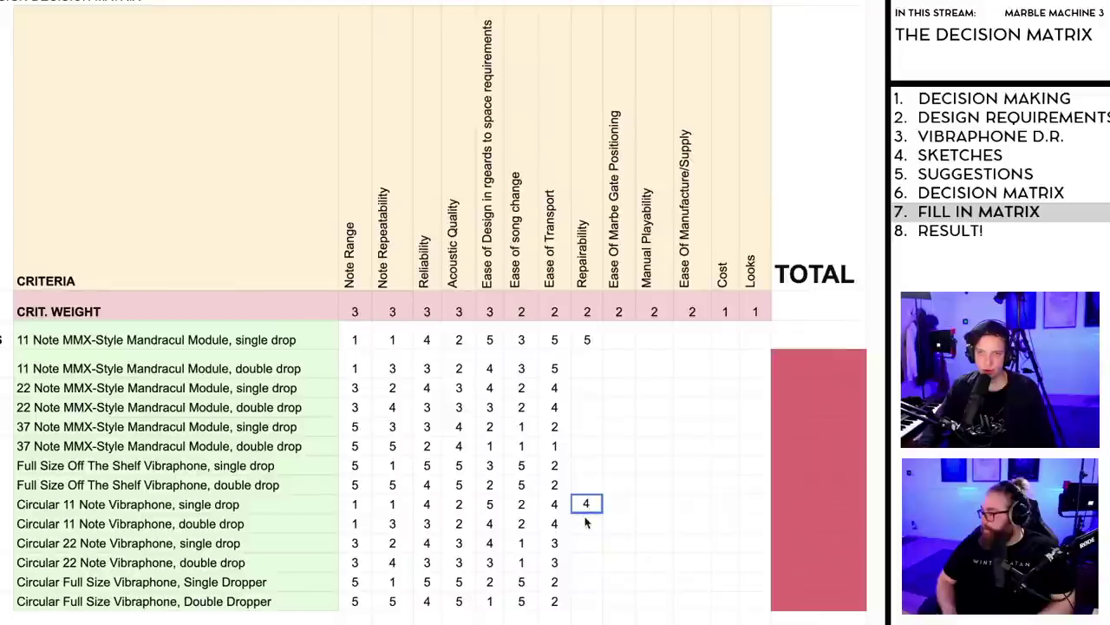
pyautogui.click(585, 369)
pyautogui.write('4')
pyautogui.click(581, 525)
pyautogui.write('3')
# Step: Score Repairability for the 22-note designs: 3 for both single-drop versions and 2 for both double-drop versions, MMX-style and circular
pyautogui.click(579, 392)
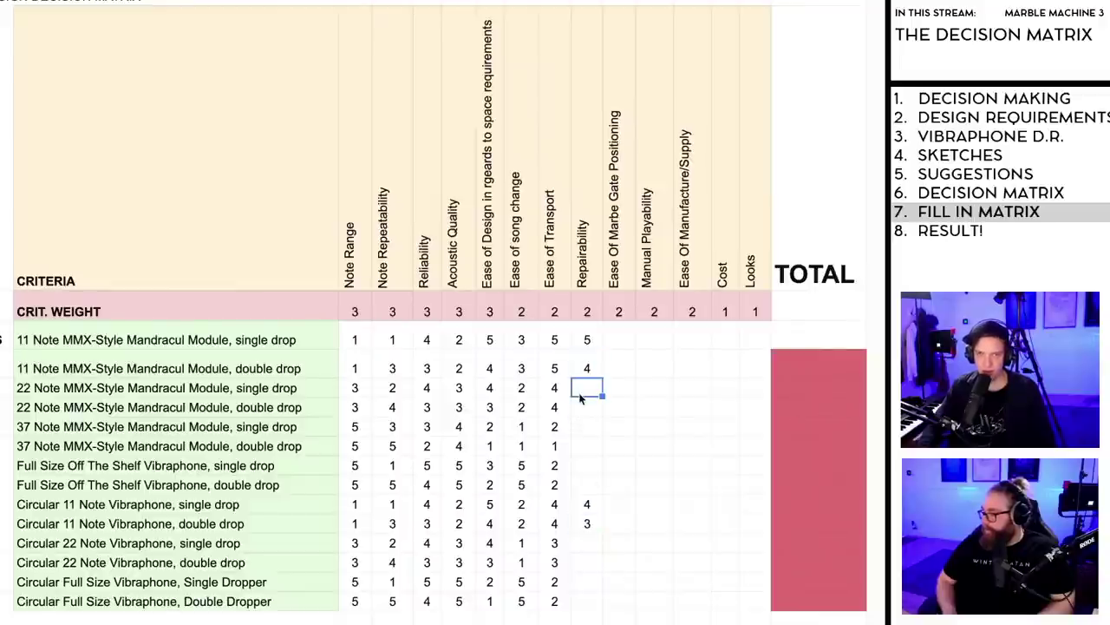
pyautogui.write('3')
pyautogui.click(593, 548)
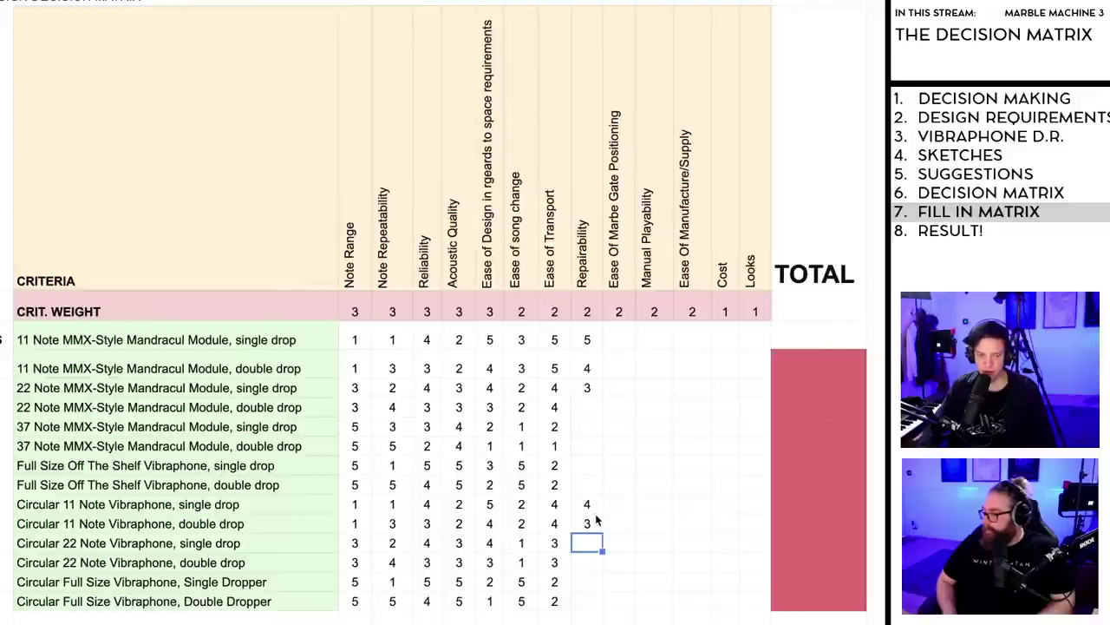
pyautogui.write('3')
pyautogui.click(584, 412)
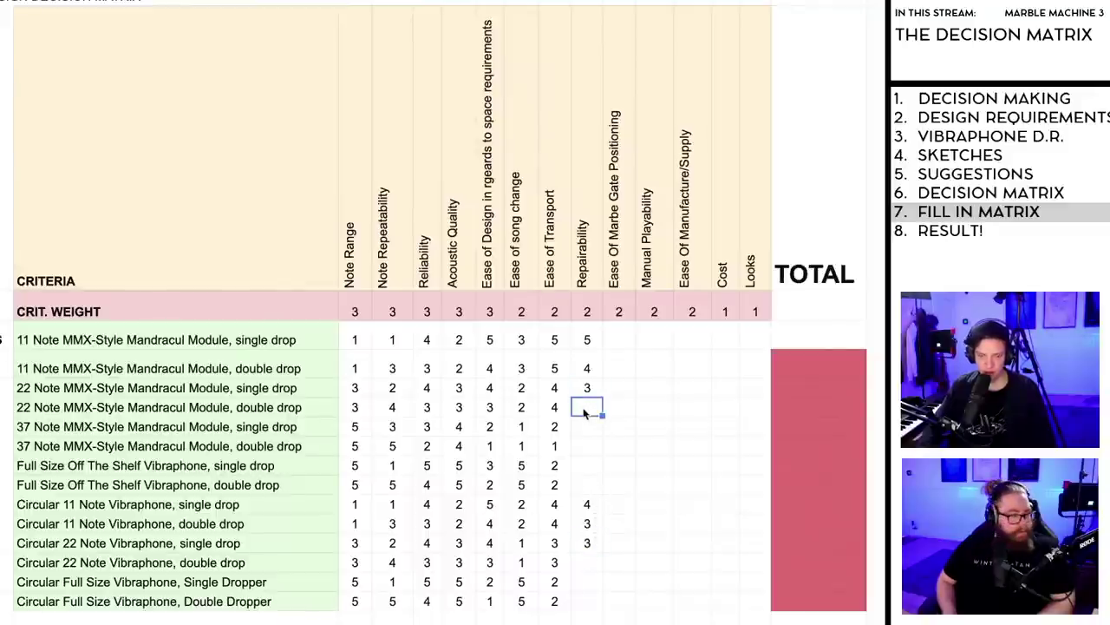
pyautogui.write('2')
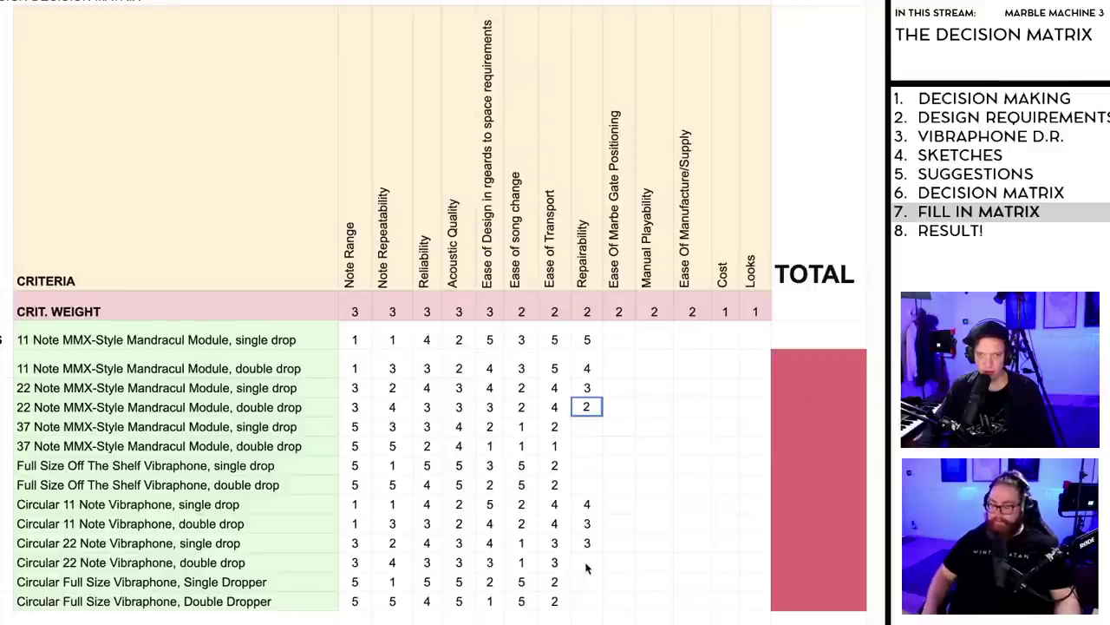
pyautogui.click(586, 568)
pyautogui.write('2')
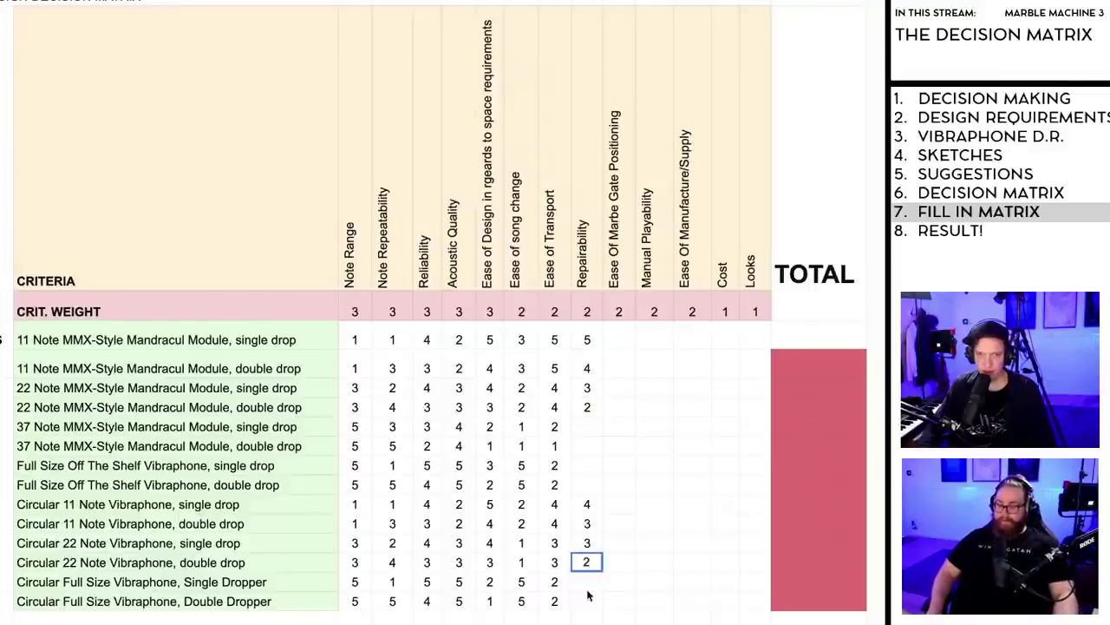
# Step: Score Repairability as 1 for both the single-drop and double-drop 37 Note MMX-Style Mandracul Modules
pyautogui.click(587, 428)
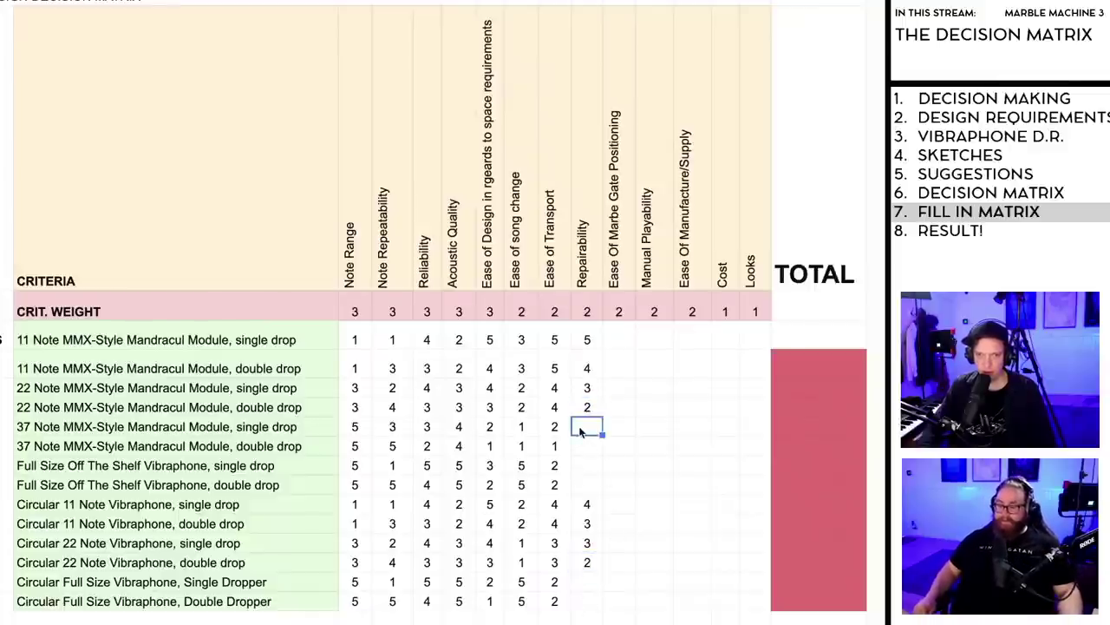
pyautogui.write('1')
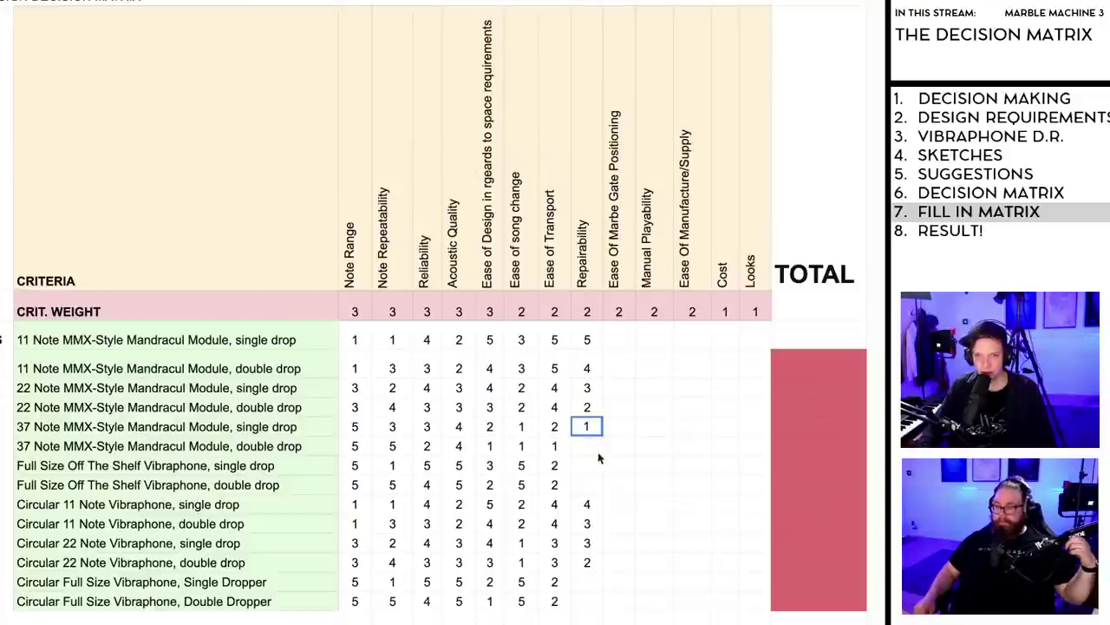
pyautogui.click(593, 446)
pyautogui.write('1')
# Step: Score Repairability for the Full Size Off The Shelf Vibraphone as 5 for single drop and 3 for double drop
pyautogui.click(588, 467)
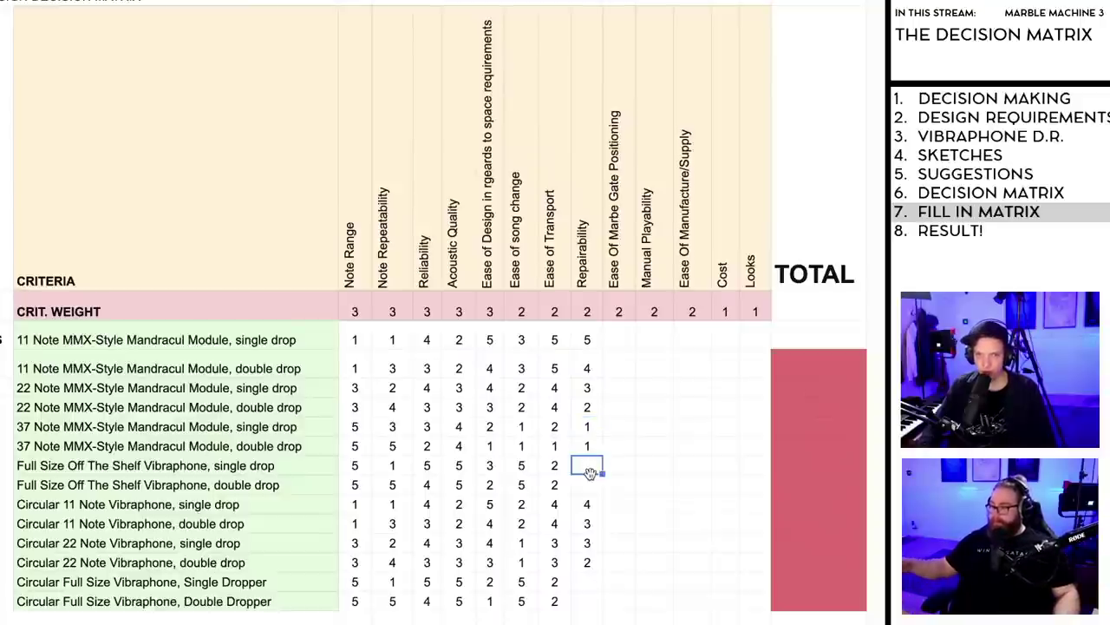
pyautogui.click(585, 486)
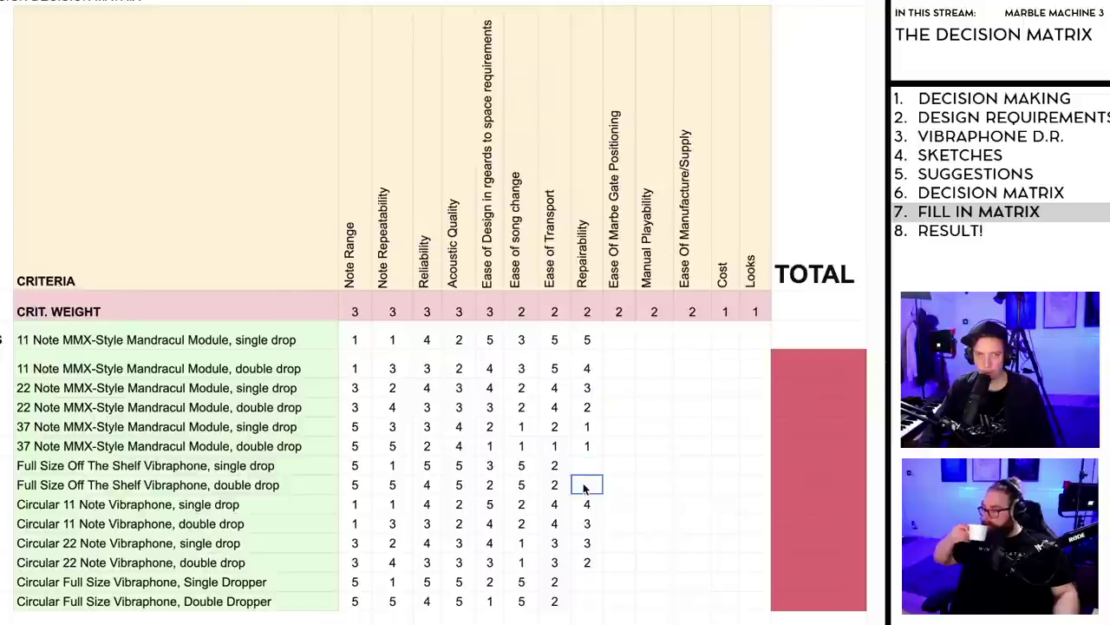
pyautogui.click(590, 471)
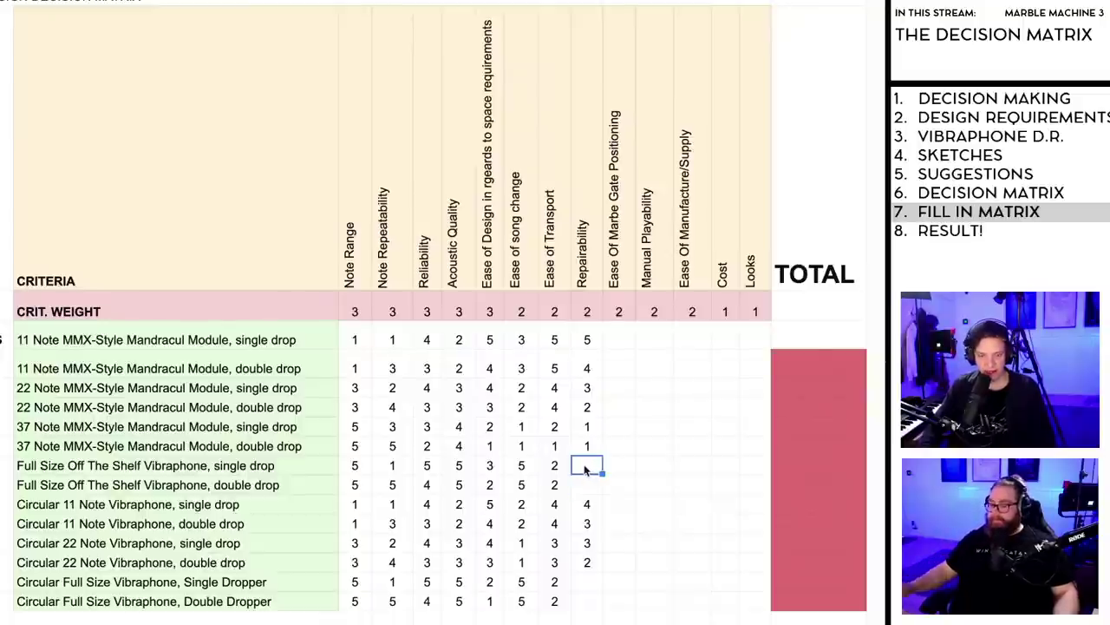
pyautogui.write('5')
pyautogui.click(586, 487)
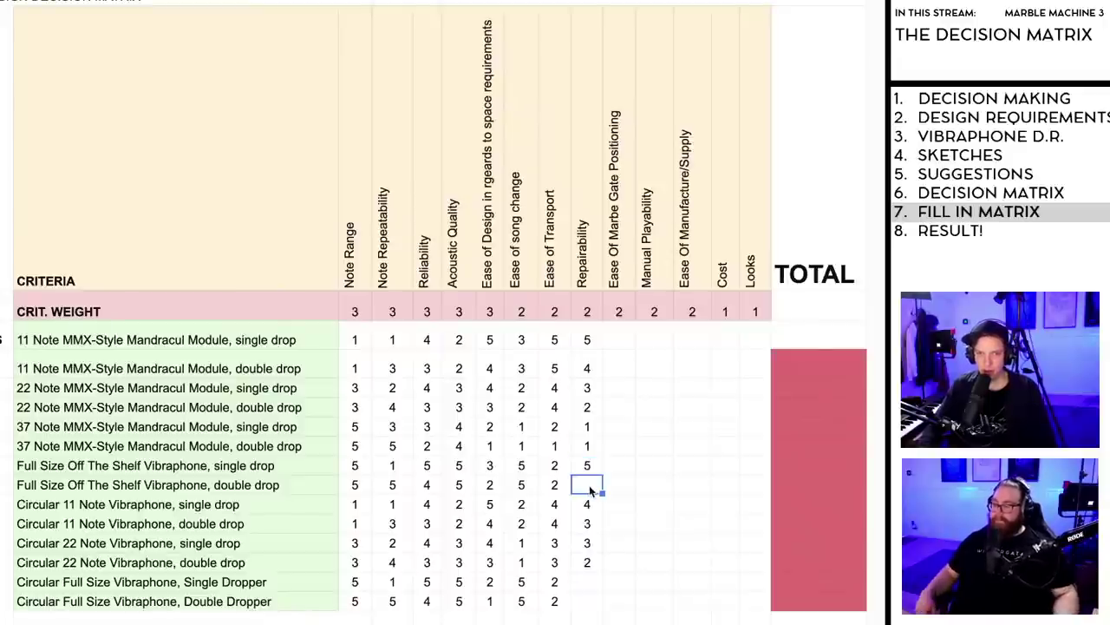
pyautogui.write('3')
pyautogui.click(587, 568)
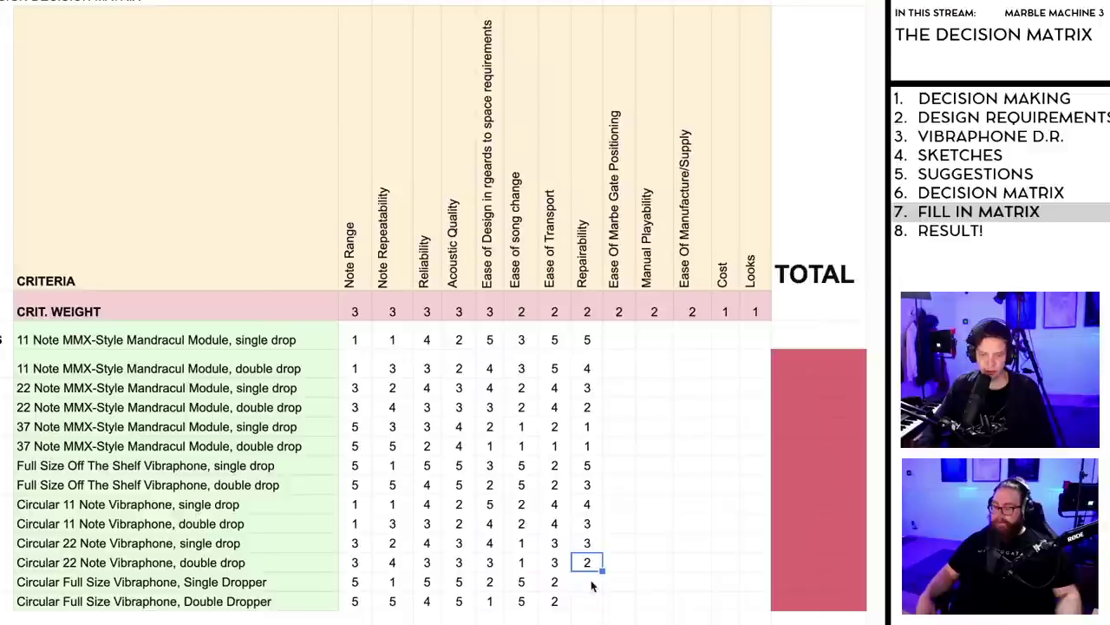
pyautogui.write('4')
pyautogui.press('Escape')
pyautogui.click(588, 583)
pyautogui.click(587, 566)
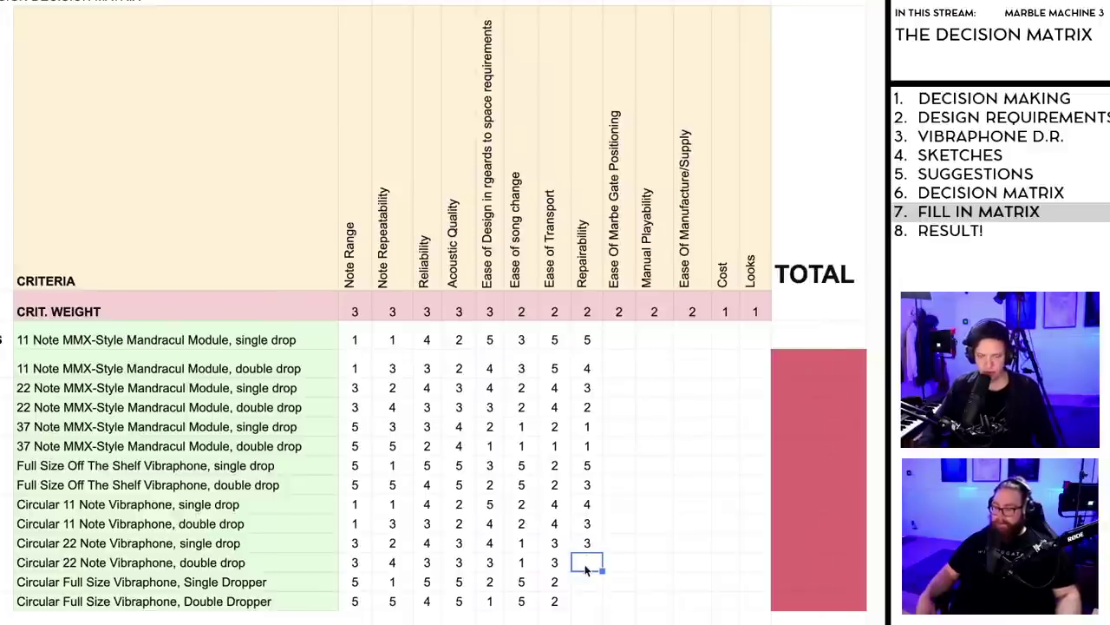
pyautogui.write('2')
pyautogui.press('Return')
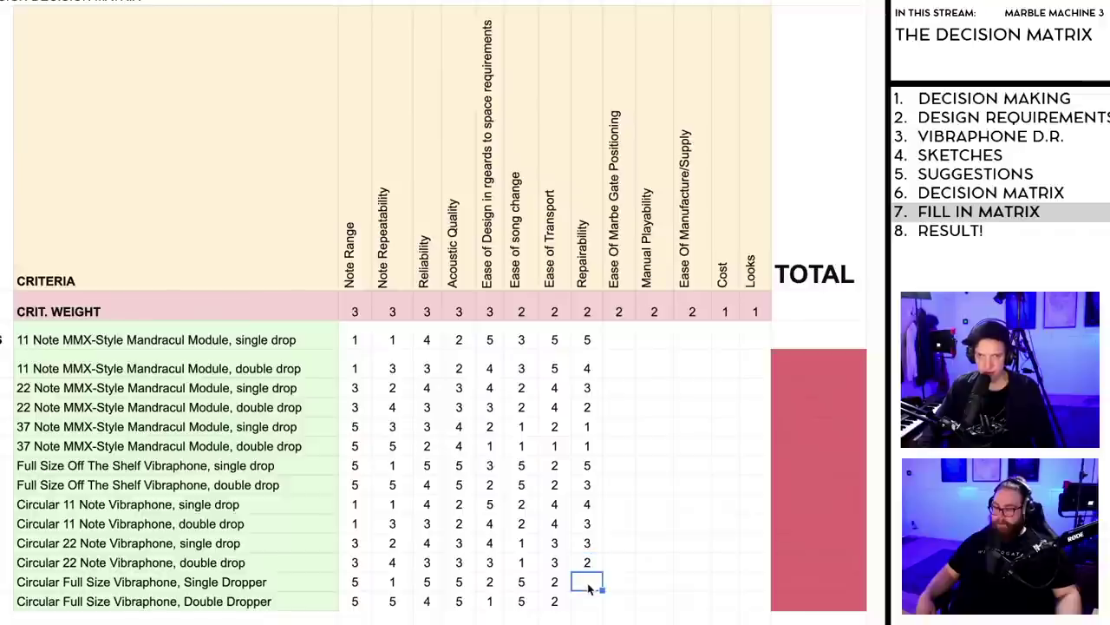
# Step: Score Repairability for the Circular Full Size Vibraphone as 4 for the Single Dropper and 3 for the Double Dropper
pyautogui.write('4')
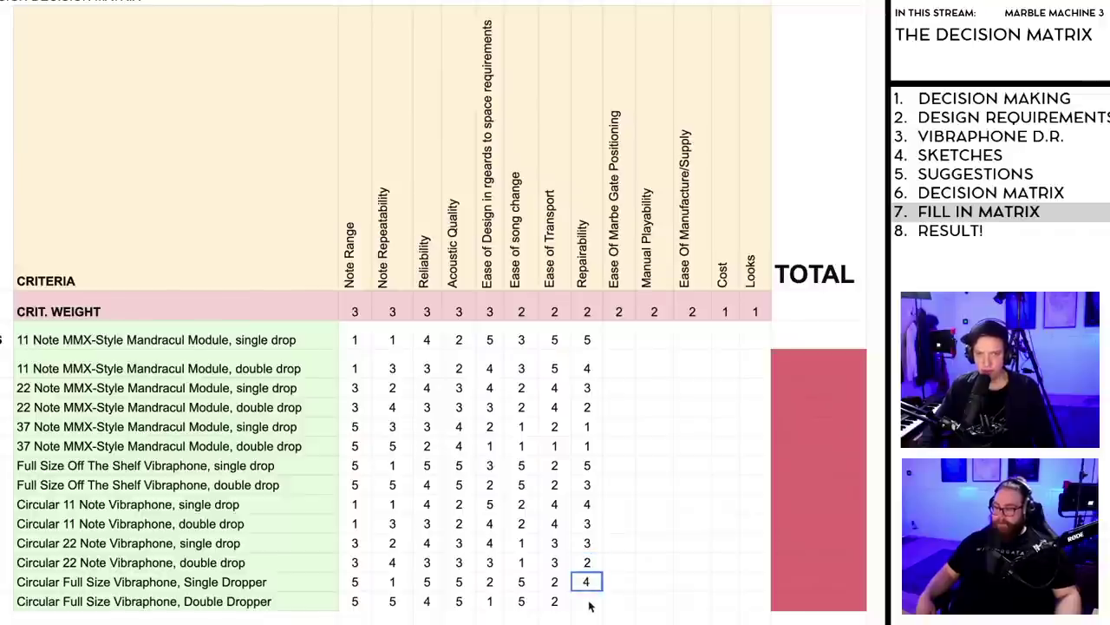
pyautogui.press('Return')
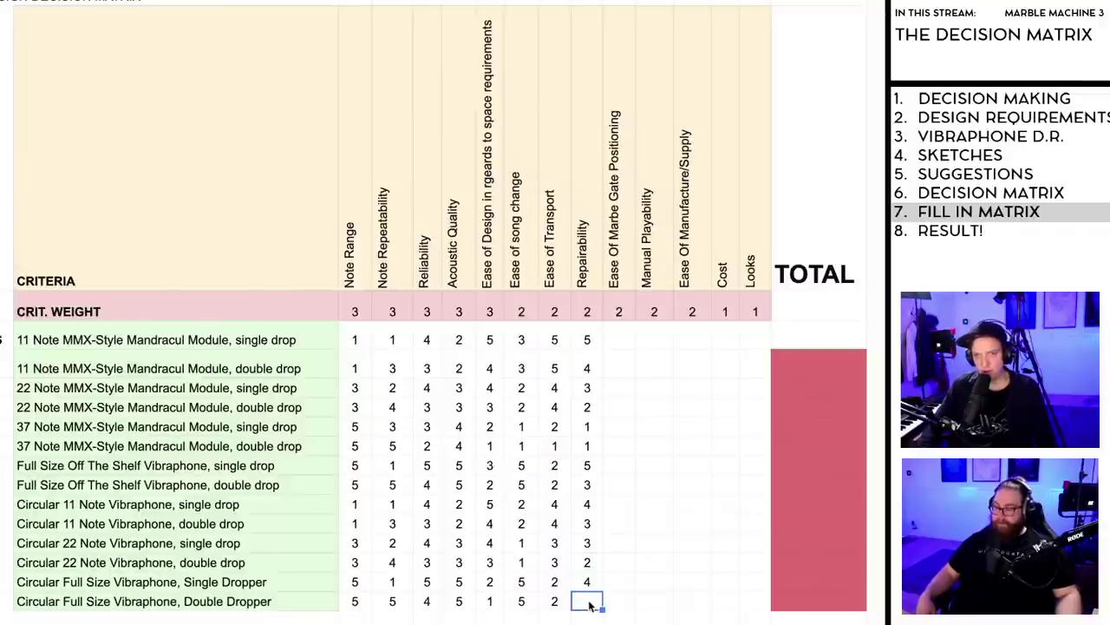
pyautogui.write('3')
pyautogui.press('Return')
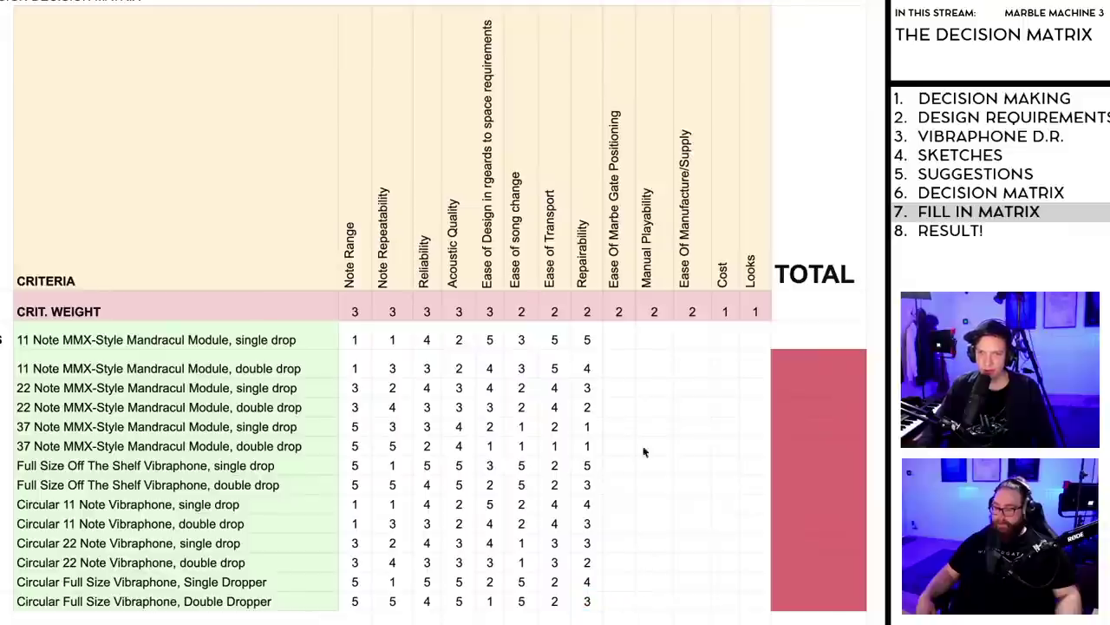
# Step: Enter 5 under Ease Of Marbe Gate Positioning for all seven single-drop designs, both MMX-style and vibraphone
pyautogui.click(616, 343)
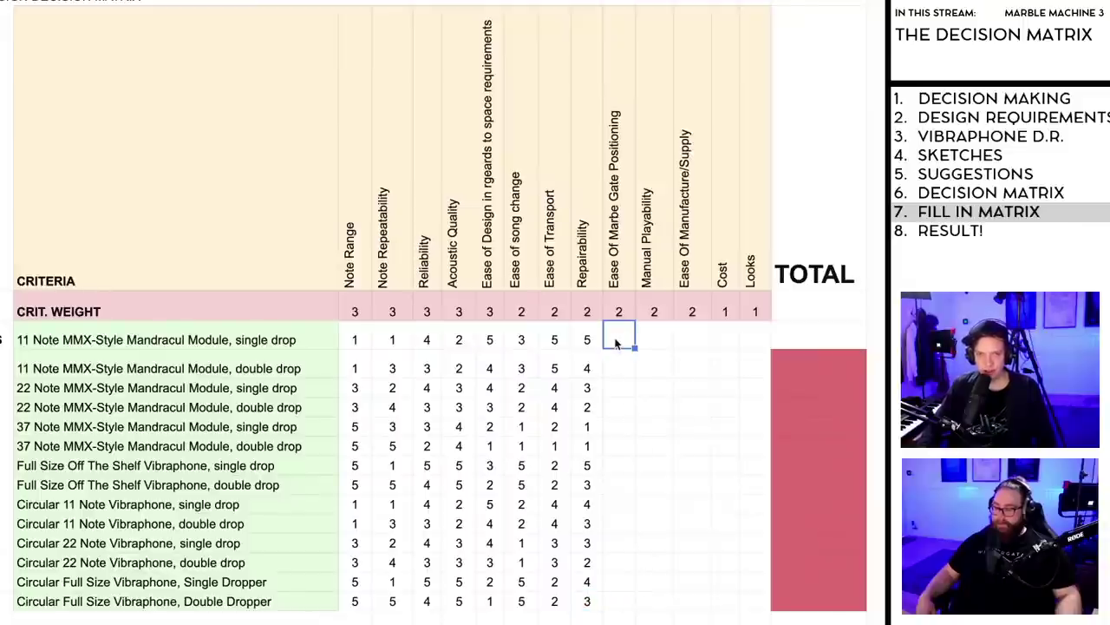
pyautogui.write('5')
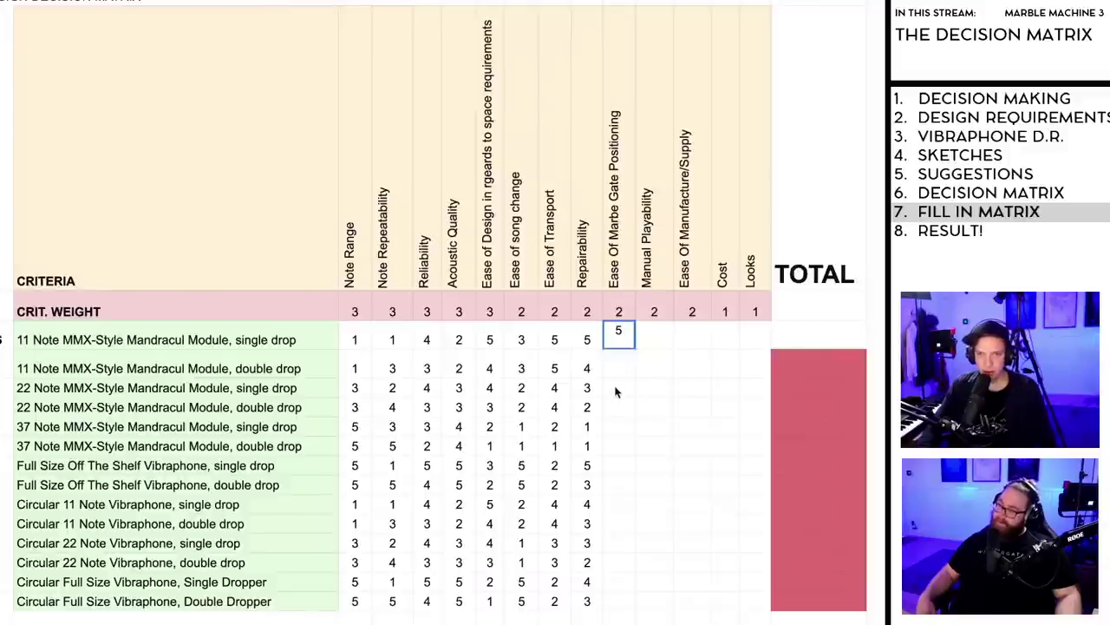
pyautogui.click(615, 391)
pyautogui.write('5')
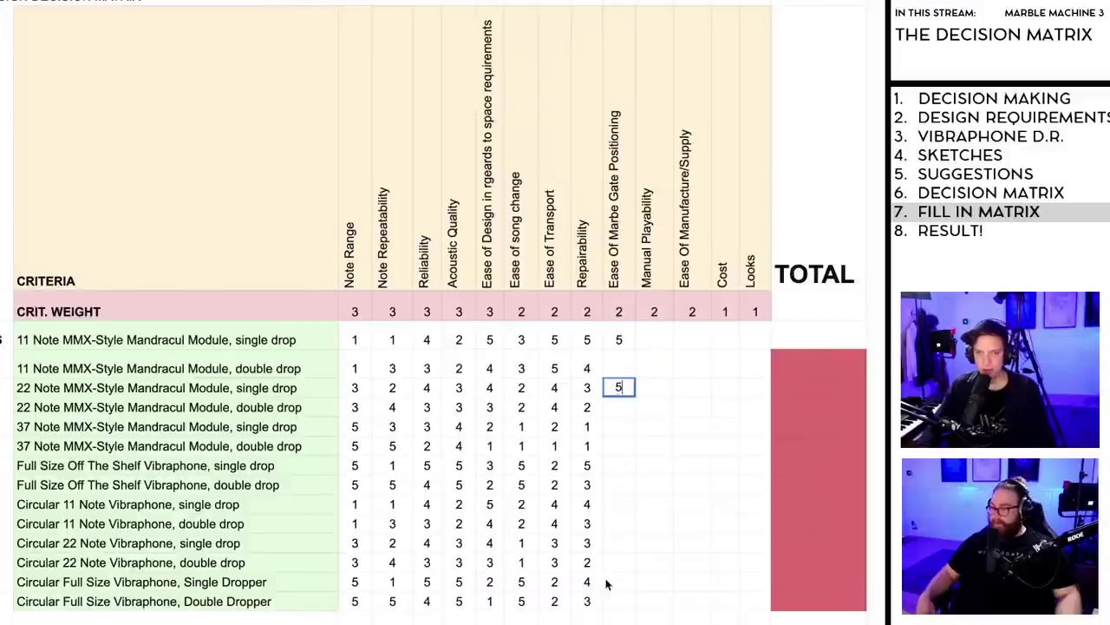
pyautogui.click(615, 588)
pyautogui.write('5')
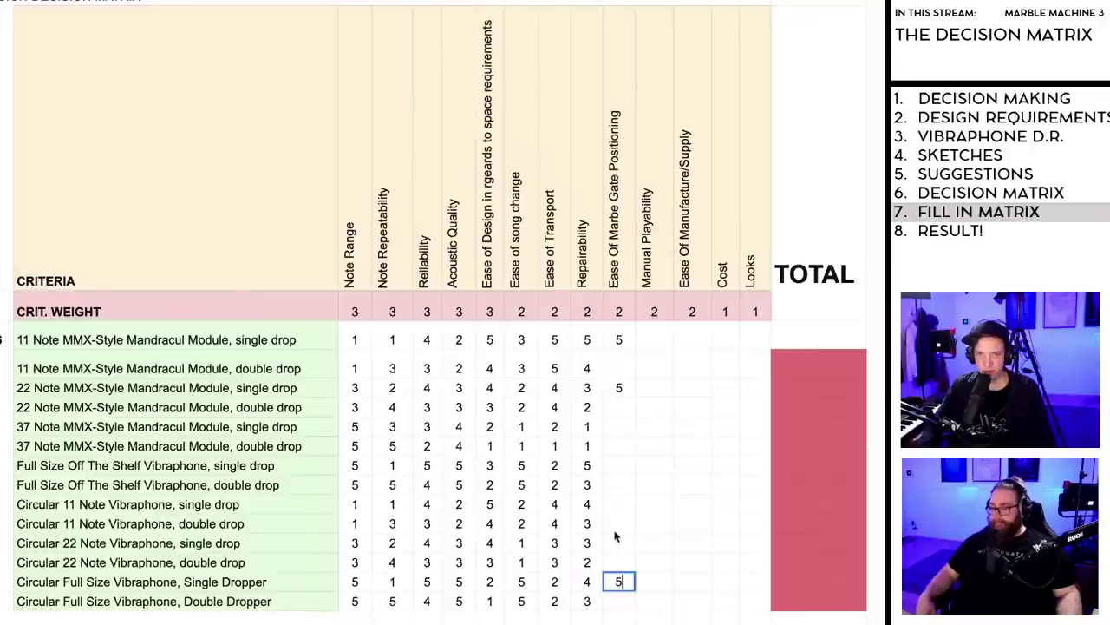
pyautogui.click(613, 540)
pyautogui.write('5')
pyautogui.click(614, 505)
pyautogui.write('5')
pyautogui.click(617, 468)
pyautogui.click(618, 431)
pyautogui.write('5')
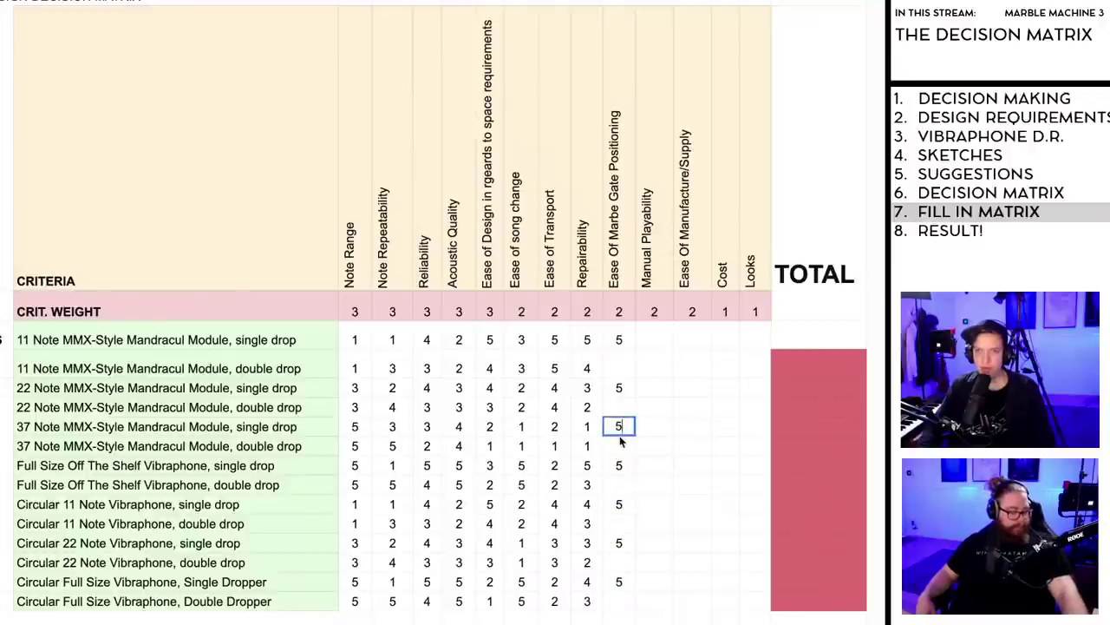
# Step: Change the marble gate positioning scores to 3 for the Circular Full Size Vibraphone, Single Dropper, and 4 for the Circular 22 Note single drop
pyautogui.click(620, 583)
pyautogui.doubleClick(616, 582)
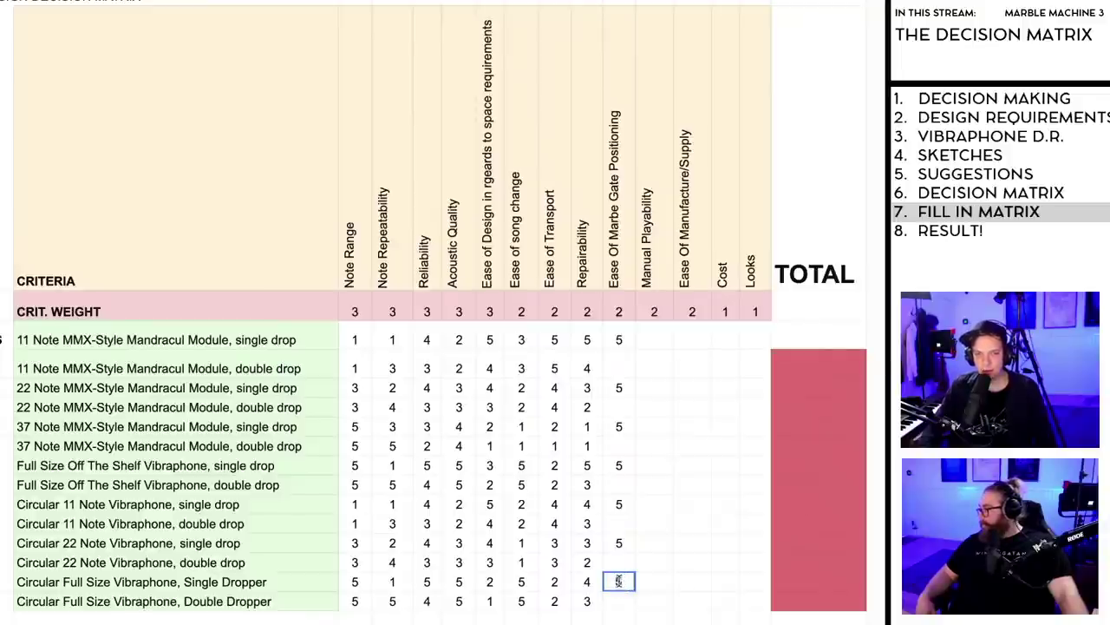
pyautogui.press('BackSpace')
pyautogui.write('3')
pyautogui.click(617, 543)
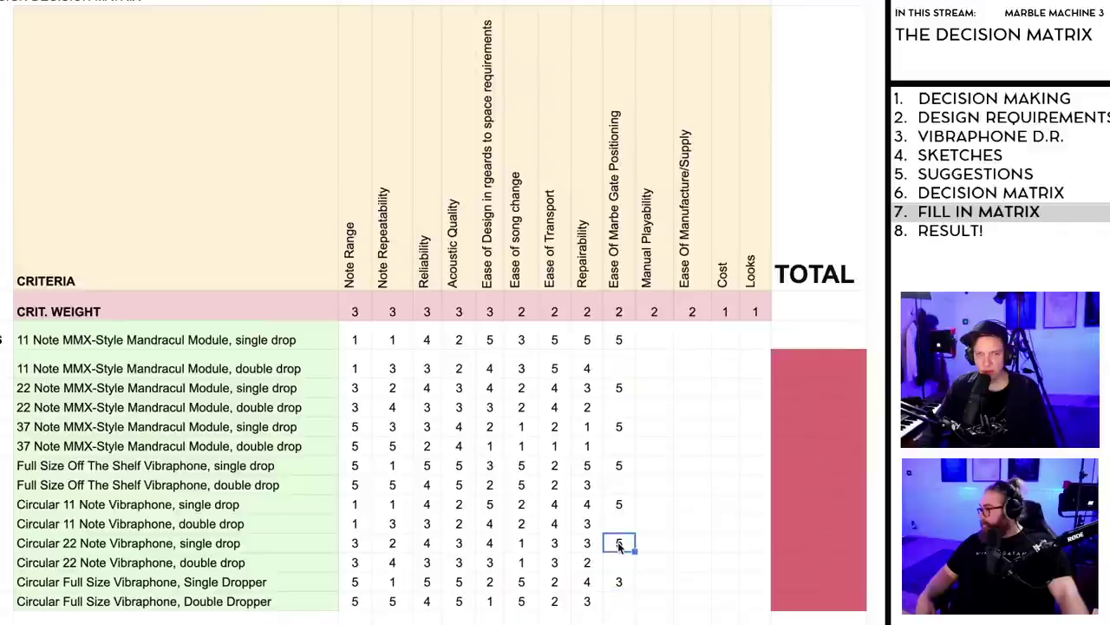
pyautogui.doubleClick(618, 542)
pyautogui.press('BackSpace')
pyautogui.write('4')
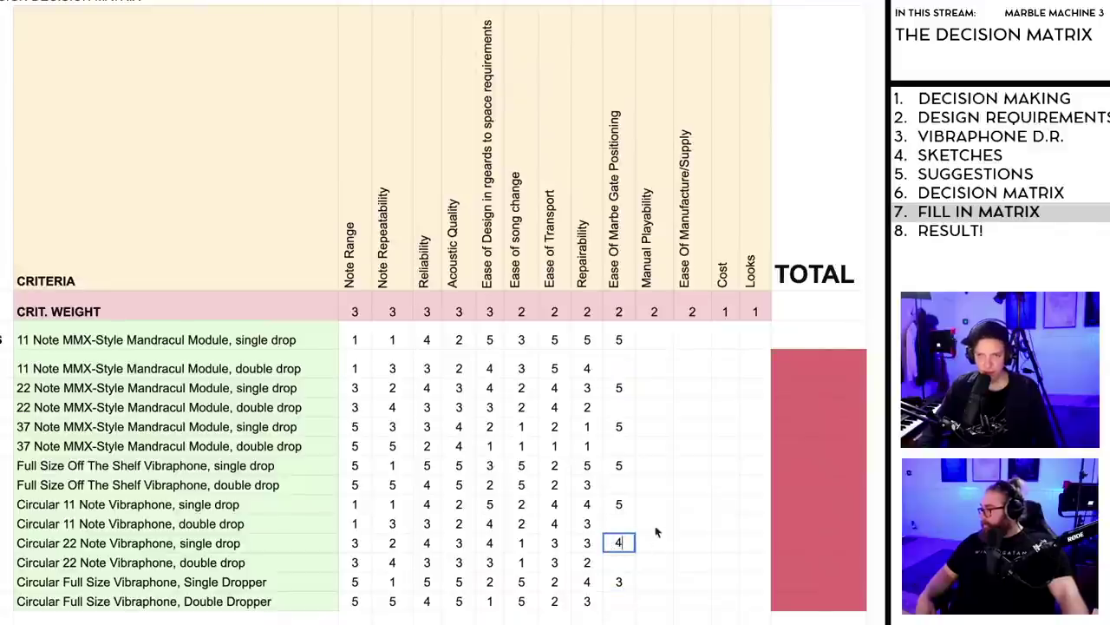
pyautogui.click(618, 486)
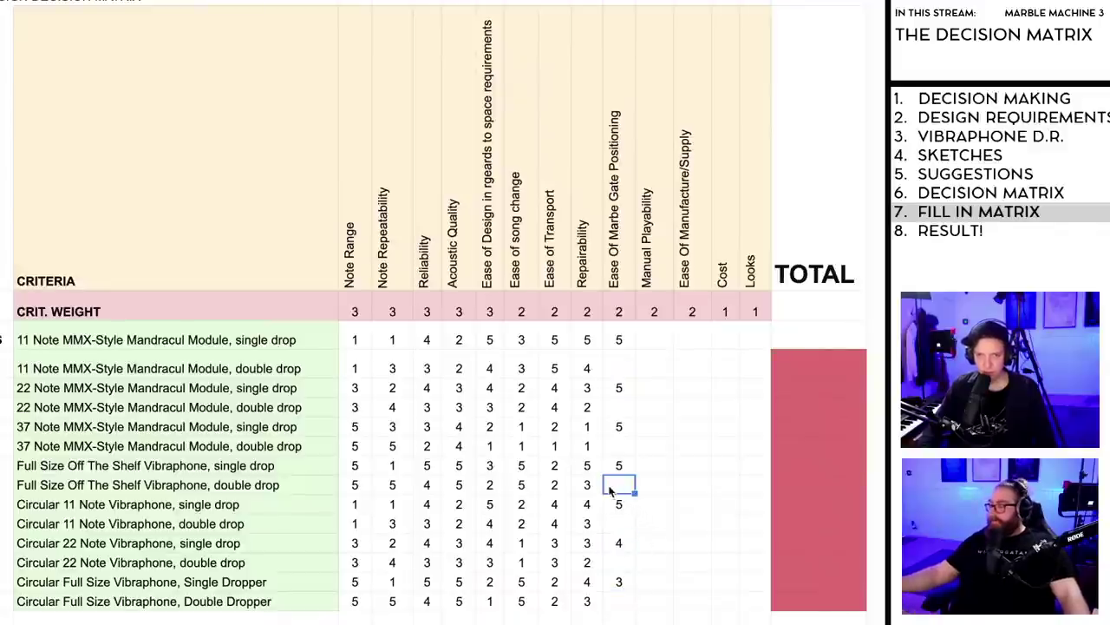
# Step: Score Ease Of Marbe Gate Positioning for the MMX-Style double drops as 3, 2 and 1, and Full Size Off The Shelf double drop as 1
pyautogui.click(613, 369)
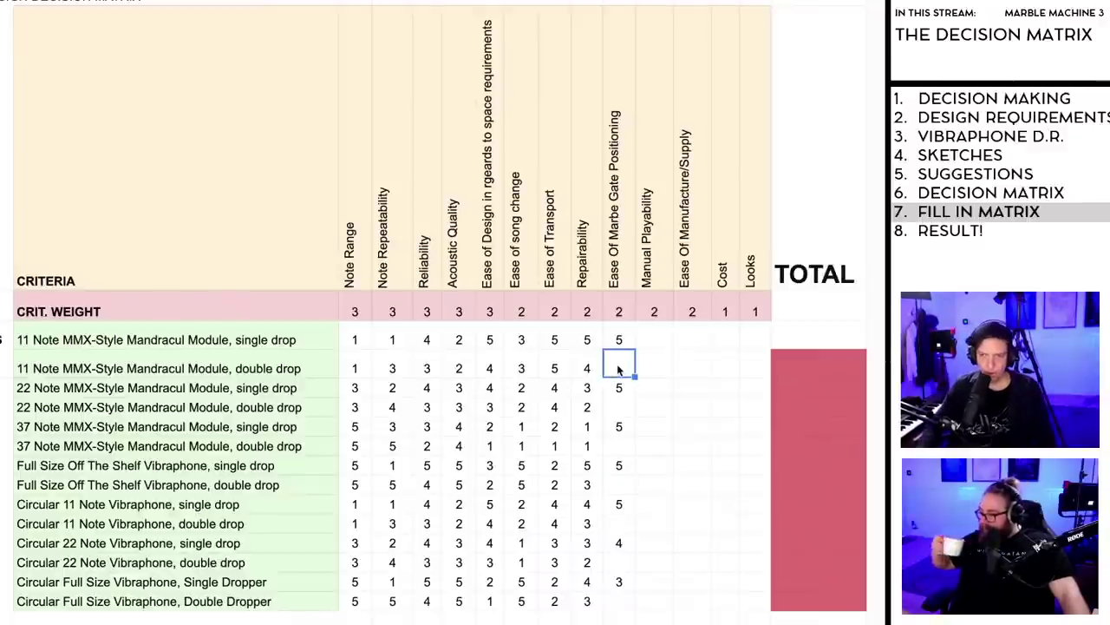
pyautogui.write('3')
pyautogui.click(619, 407)
pyautogui.write('2')
pyautogui.click(616, 448)
pyautogui.write('1')
pyautogui.click(627, 486)
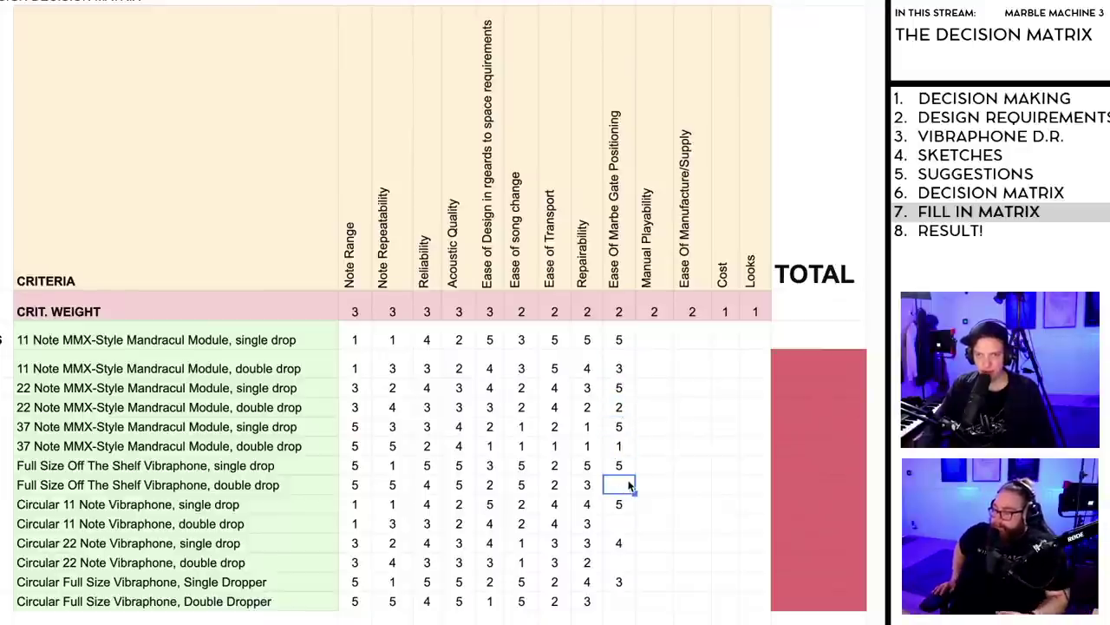
pyautogui.write('1')
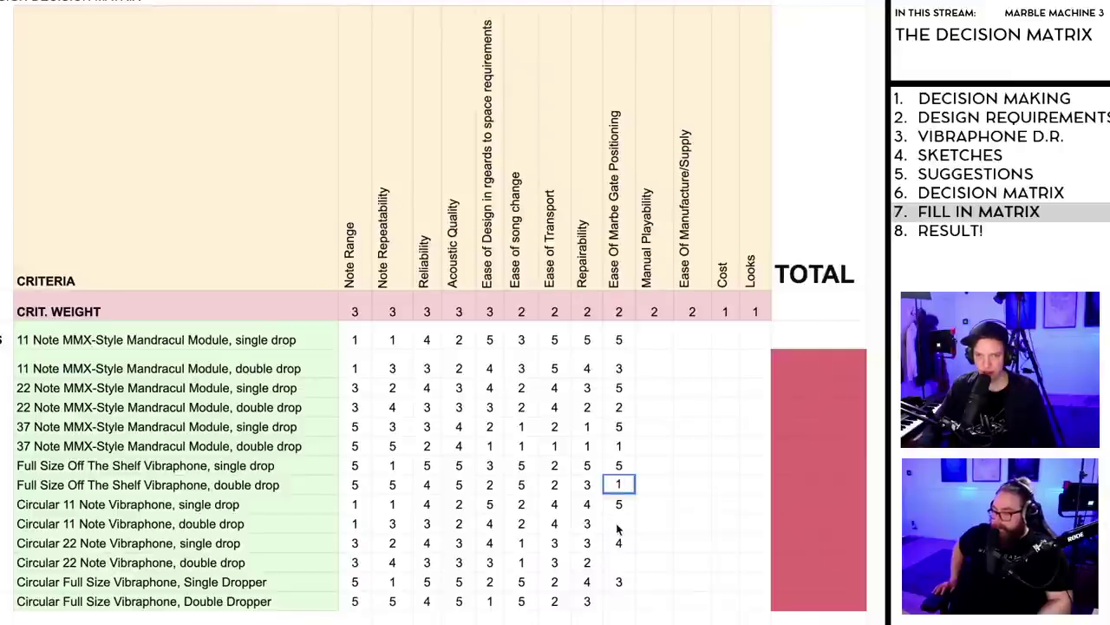
# Step: Score Ease Of Marbe Gate Positioning for the circular double drops as 3 for 11 Note, 2 for 22 Note and 1 for Full Size
pyautogui.click(618, 525)
pyautogui.write('3')
pyautogui.click(621, 562)
pyautogui.write('2')
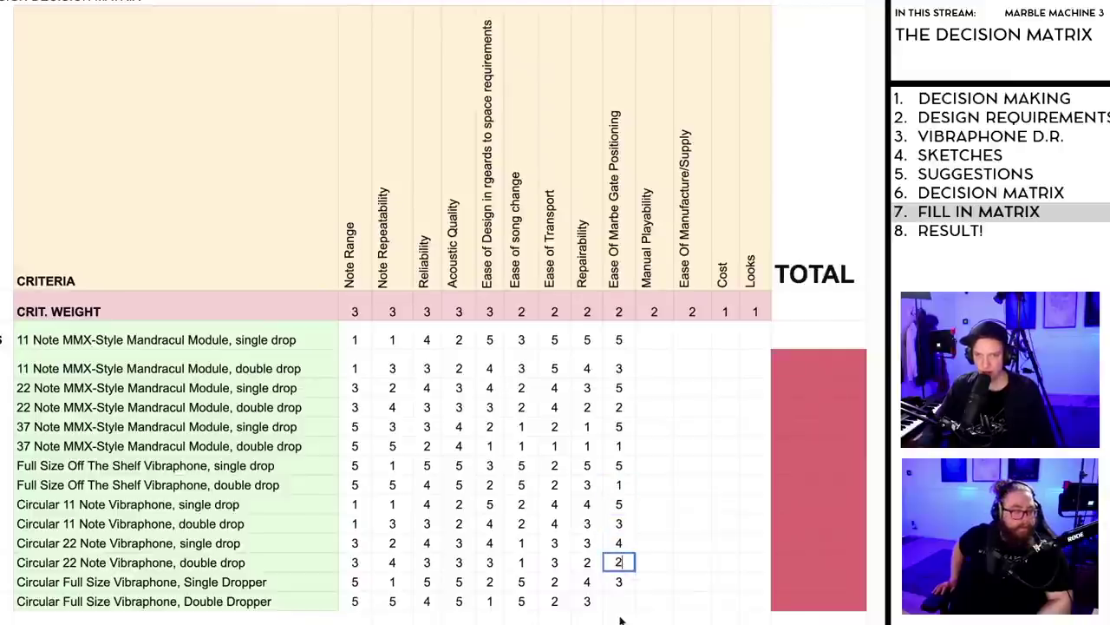
pyautogui.click(619, 599)
pyautogui.write('1')
pyautogui.press('Return')
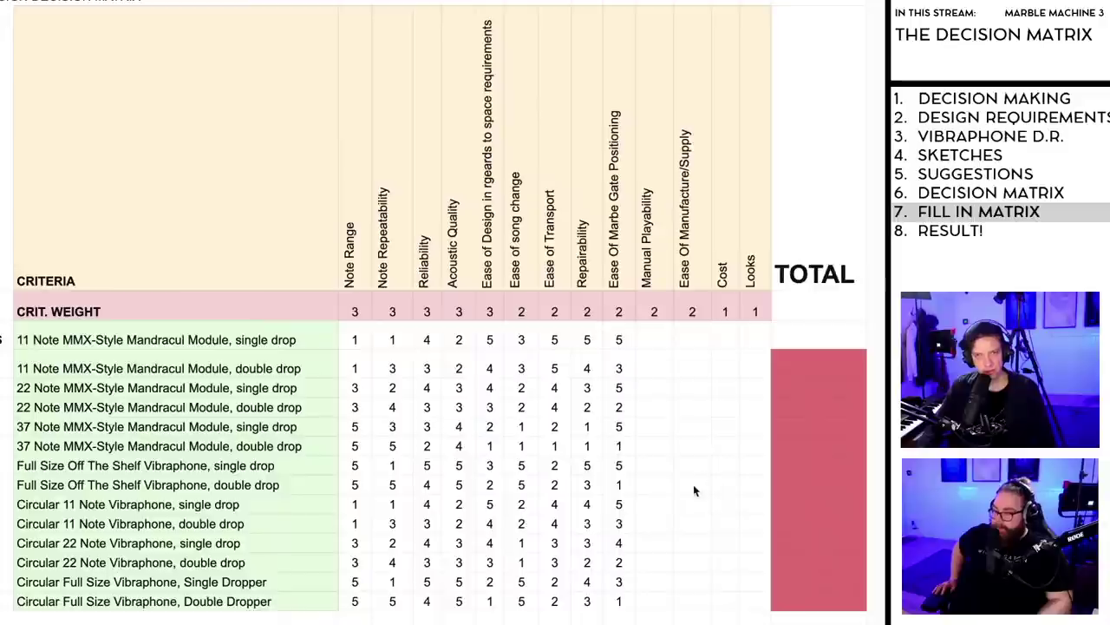
# Step: Narrow the Manual Playability column slightly and go to its score cell for the 11 Note MMX-Style single drop
pyautogui.click(656, 249)
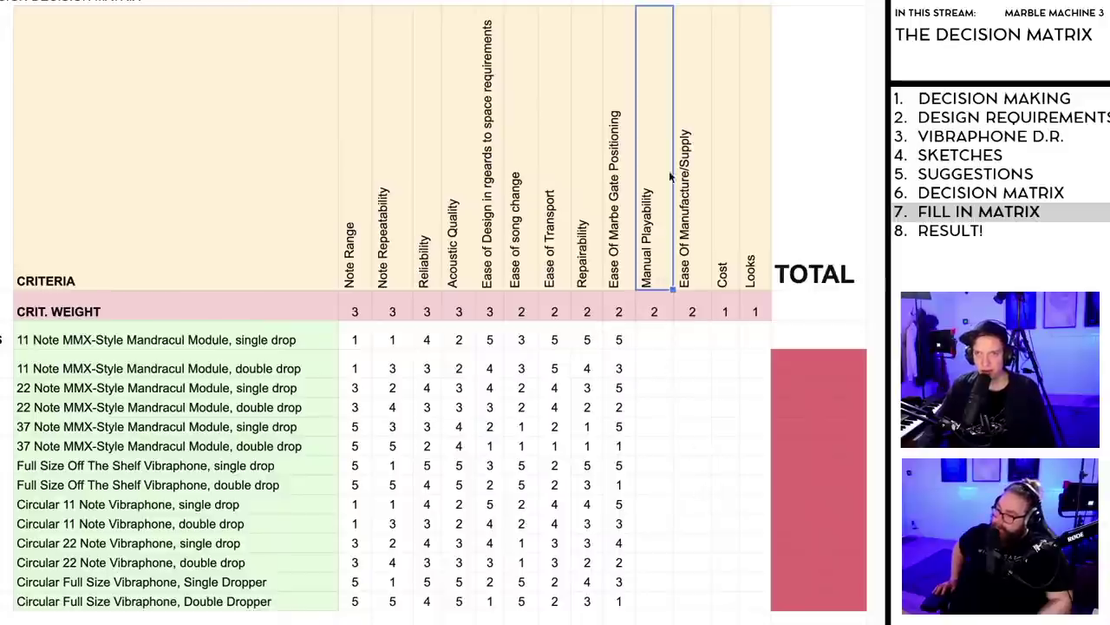
pyautogui.moveTo(673, 18); pyautogui.dragTo(669, 17)
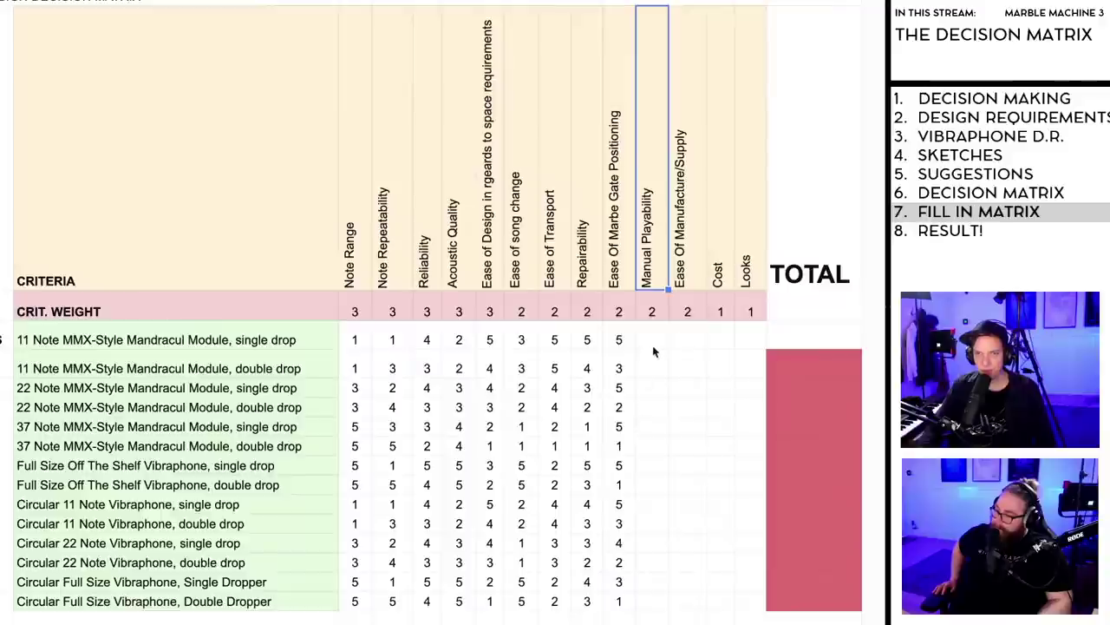
pyautogui.click(656, 345)
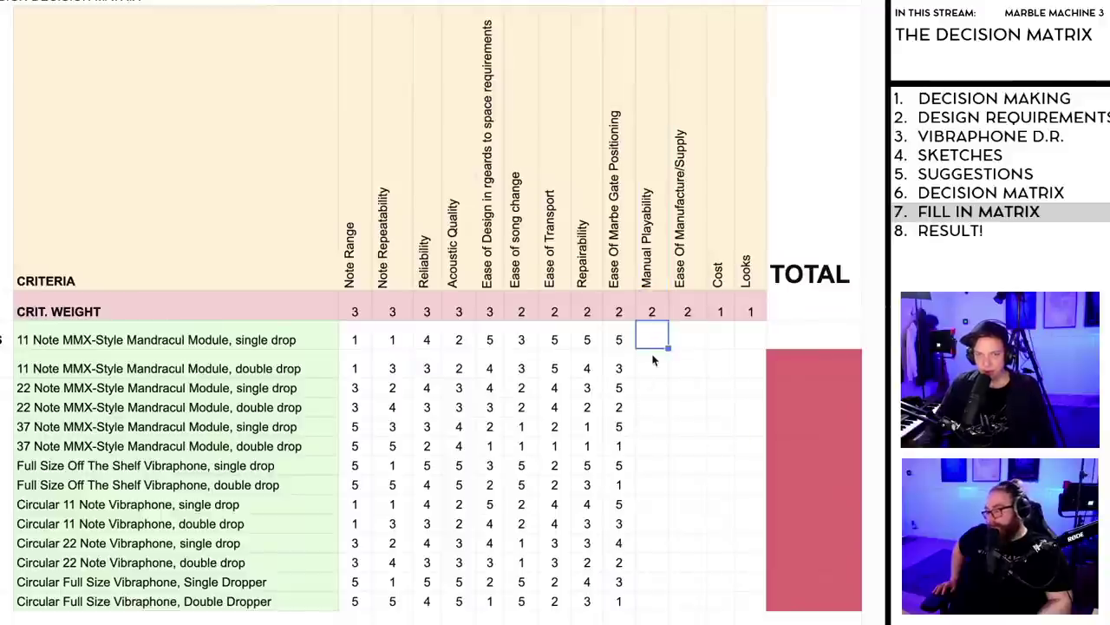
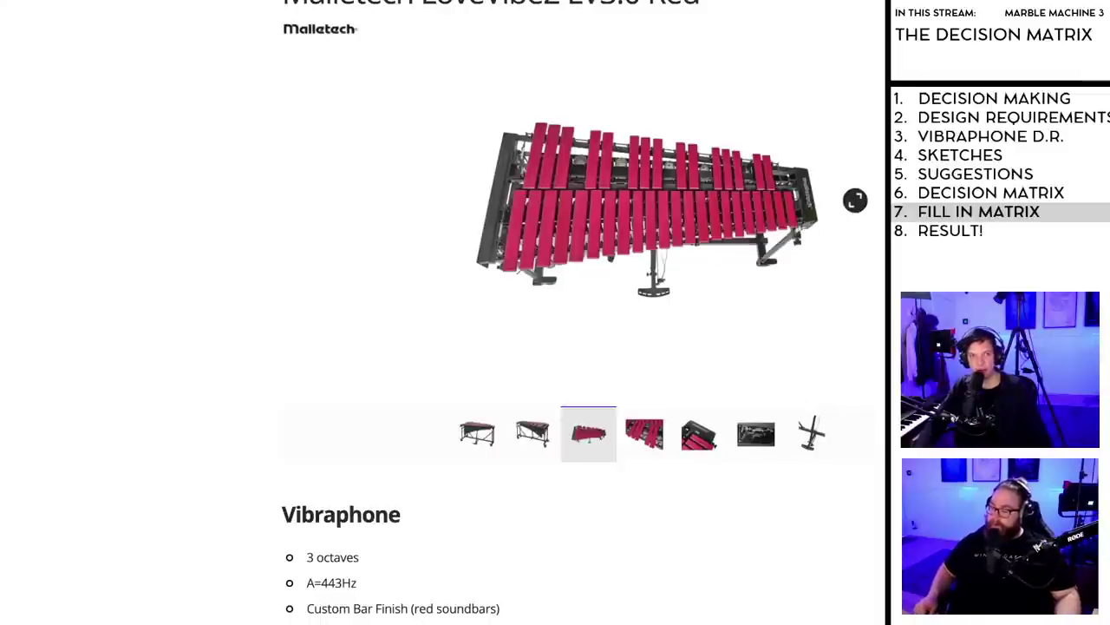
# Step: View another photo of the red Malletech vibraphone, and score Ease Of Manufacture/Supply as 4 for both Full Size Off The Shelf designs
pyautogui.click(532, 437)
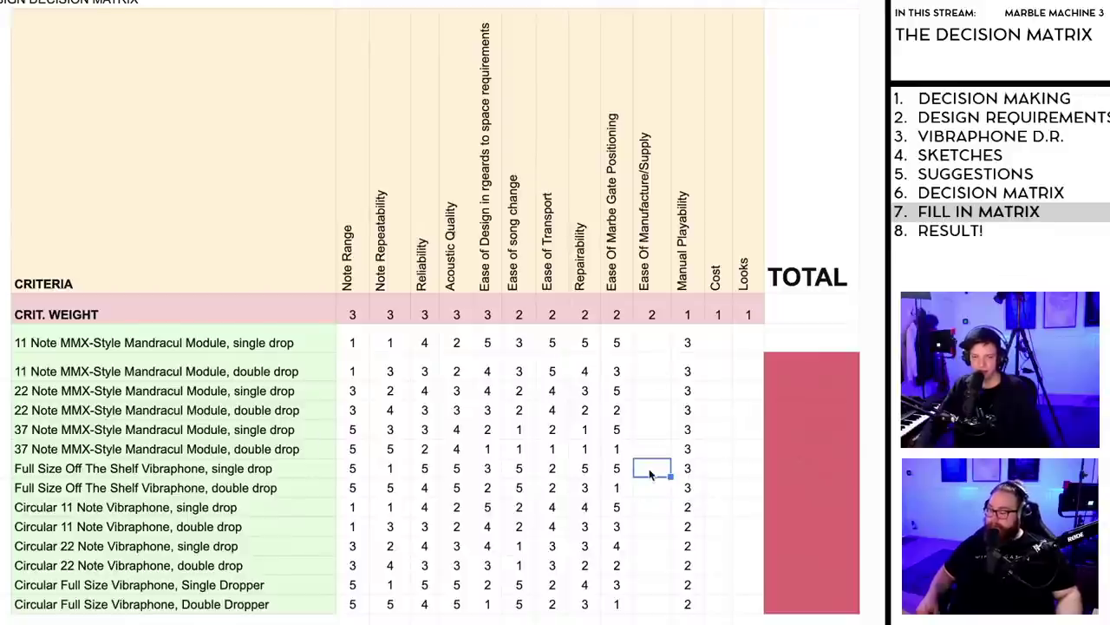
pyautogui.write('4')
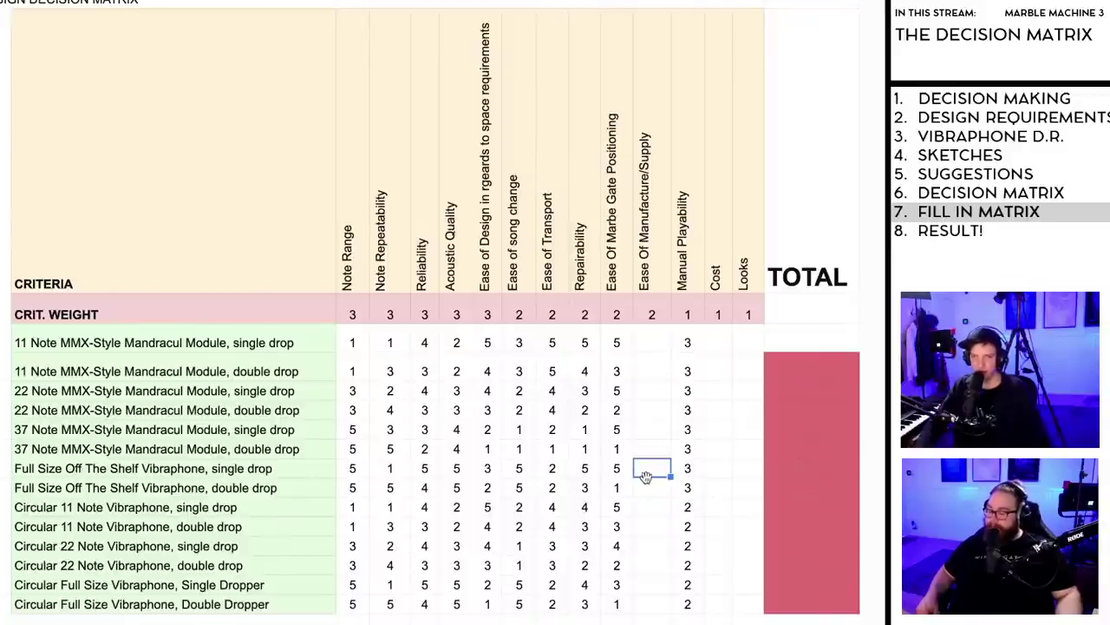
pyautogui.click(654, 493)
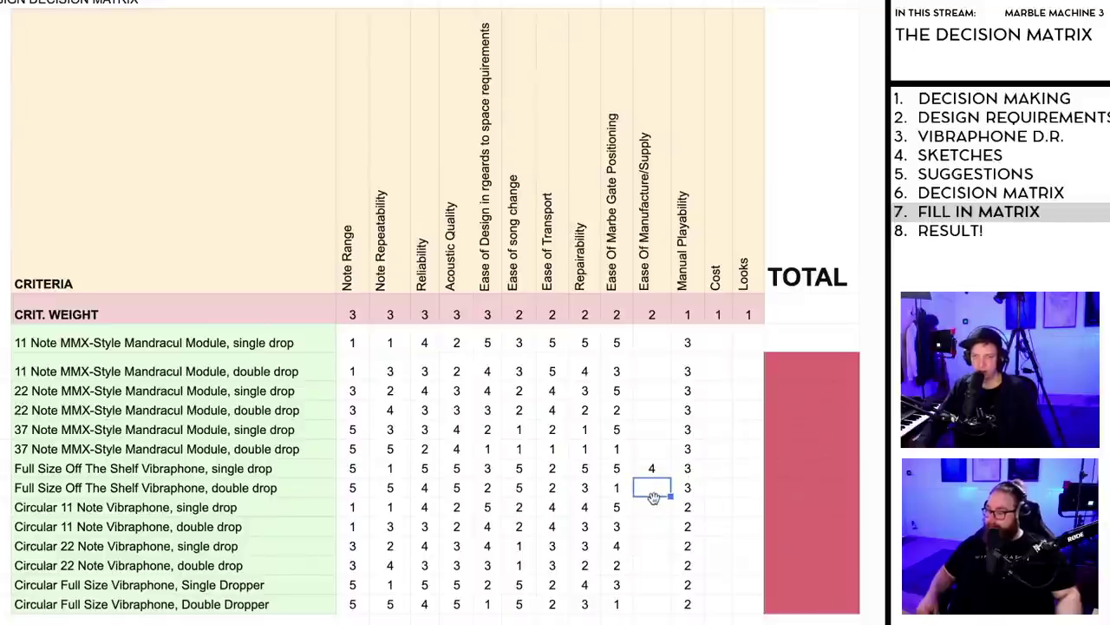
pyautogui.write('4')
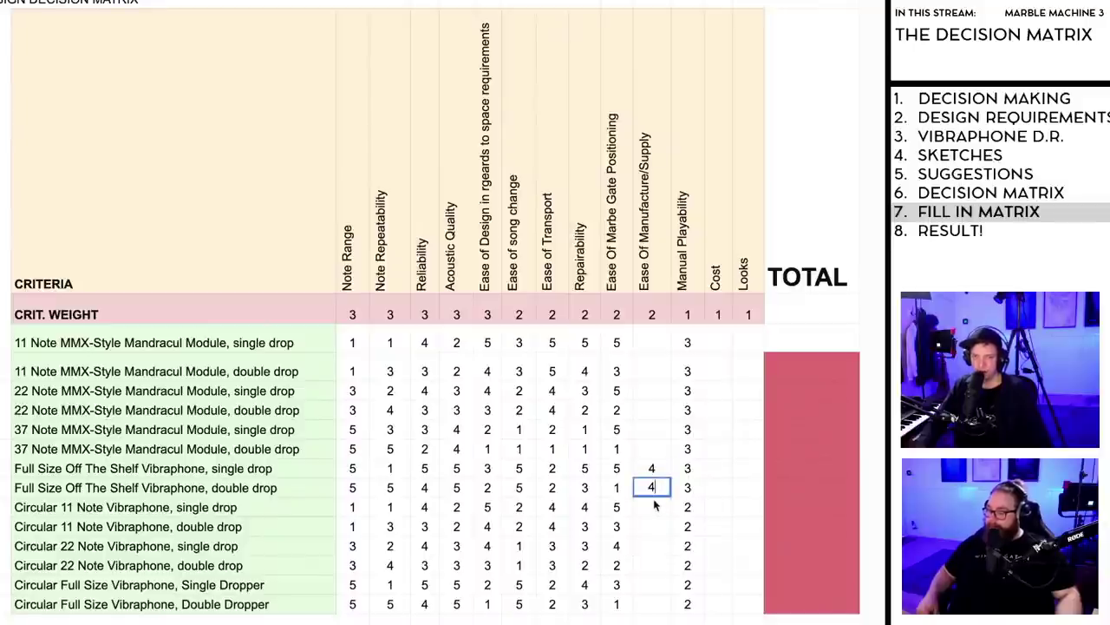
# Step: Score Ease Of Manufacture/Supply for the circular vibraphones as 2 for Full Size and 22 Note and 3 for 11 Note
pyautogui.click(647, 610)
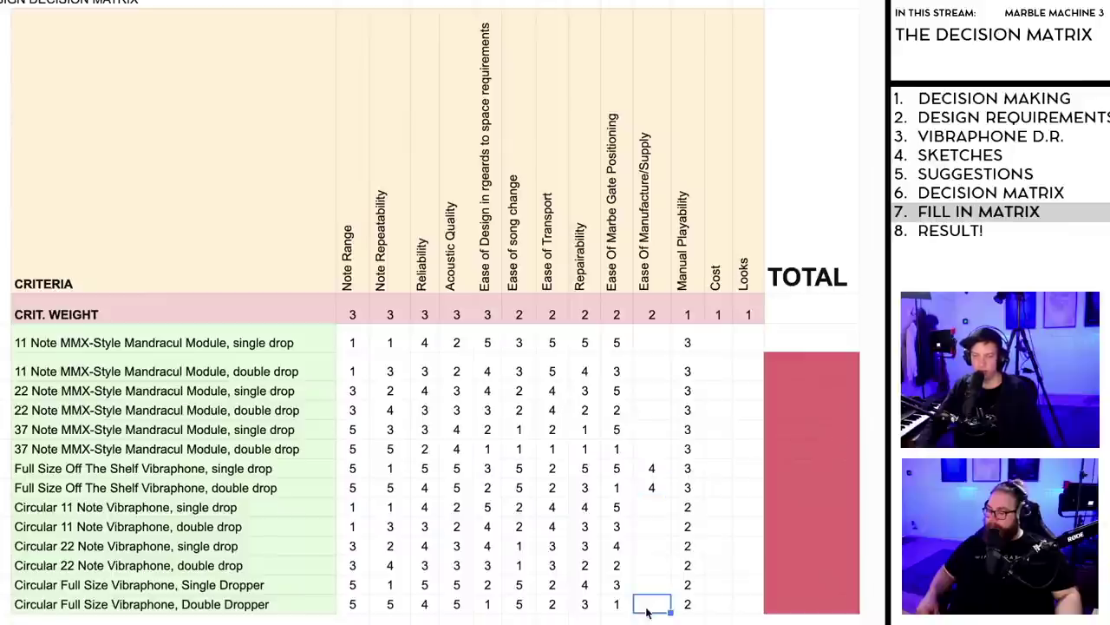
pyautogui.write('2')
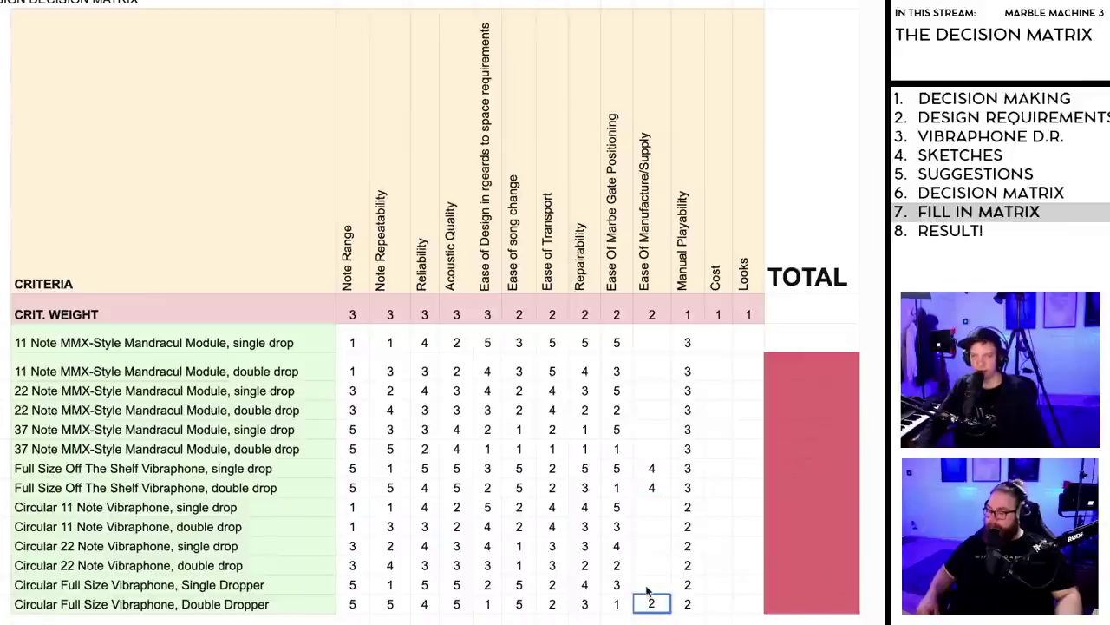
pyautogui.click(646, 585)
pyautogui.write('2')
pyautogui.click(657, 565)
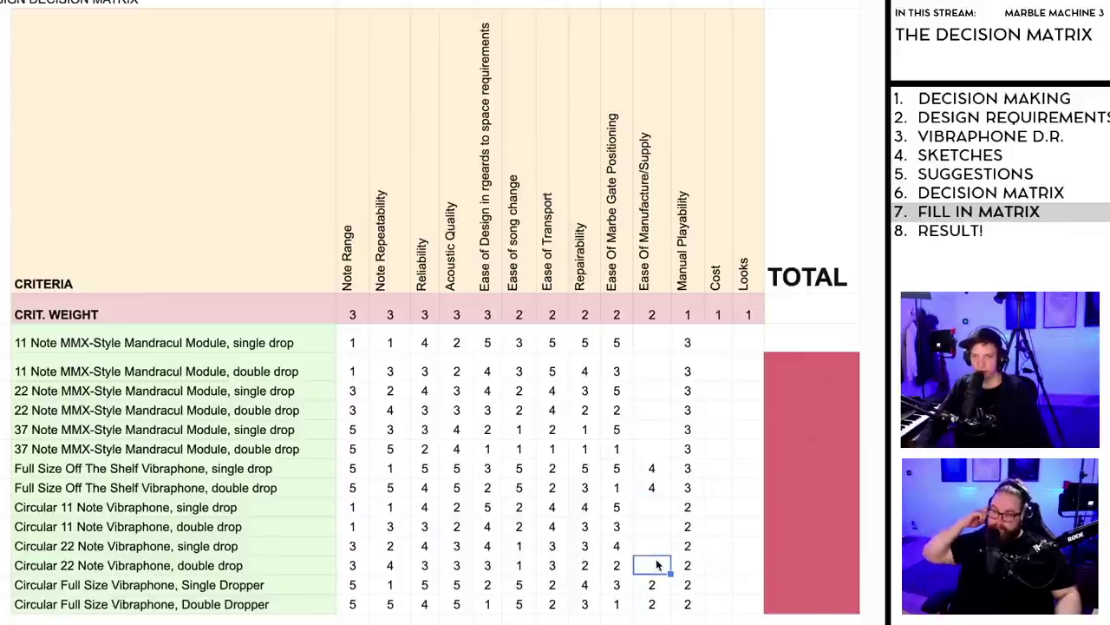
pyautogui.write('2')
pyautogui.click(653, 539)
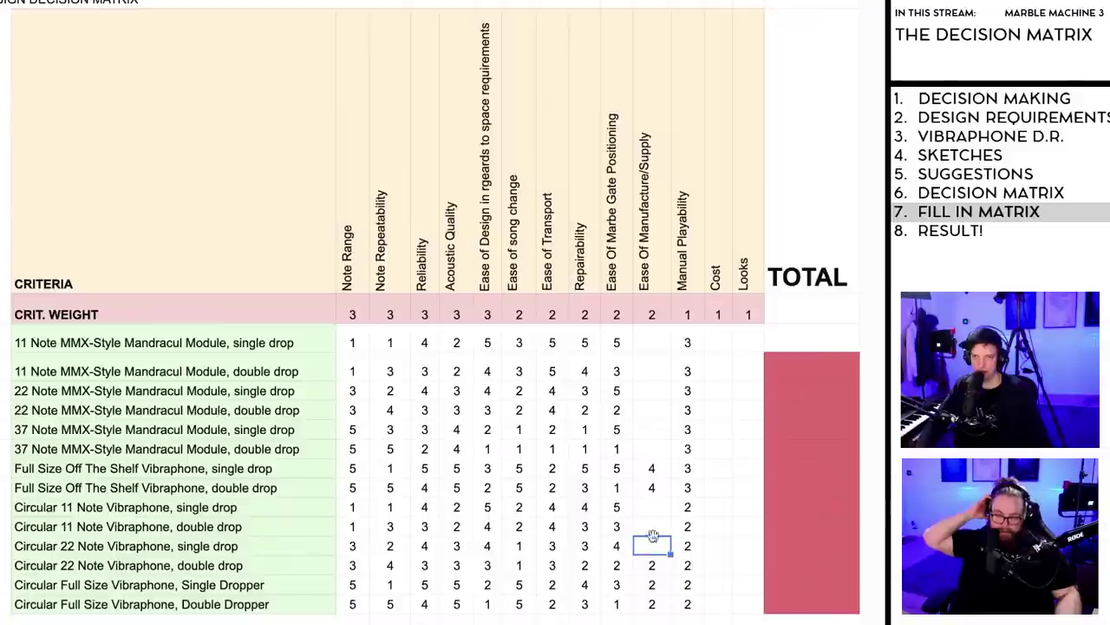
pyautogui.write('2')
pyautogui.click(653, 525)
pyautogui.write('3')
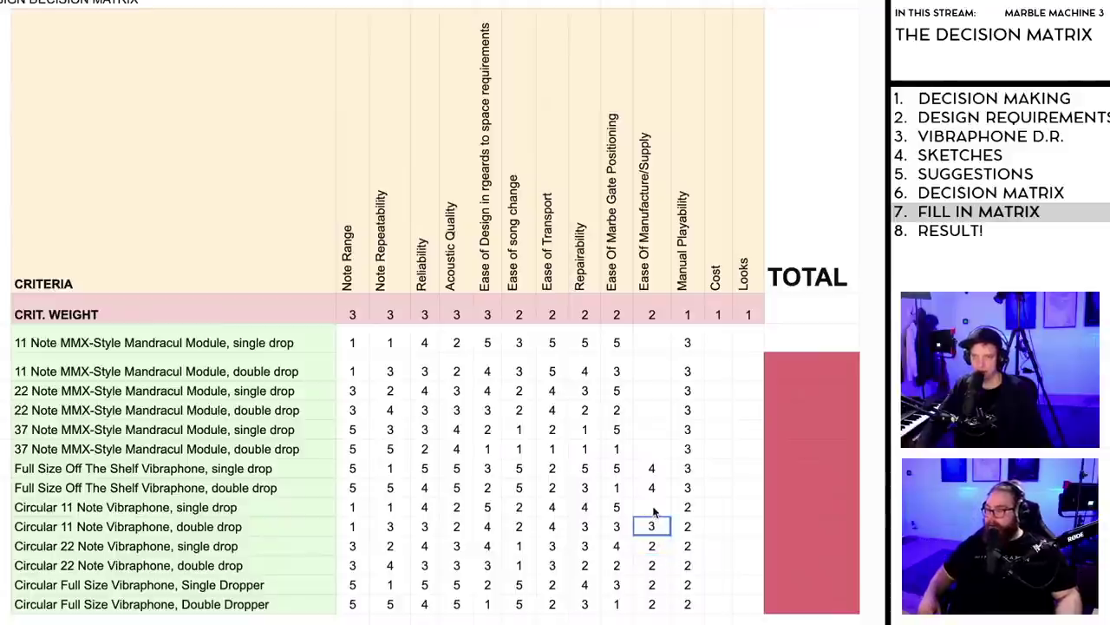
pyautogui.click(655, 510)
pyautogui.write('3')
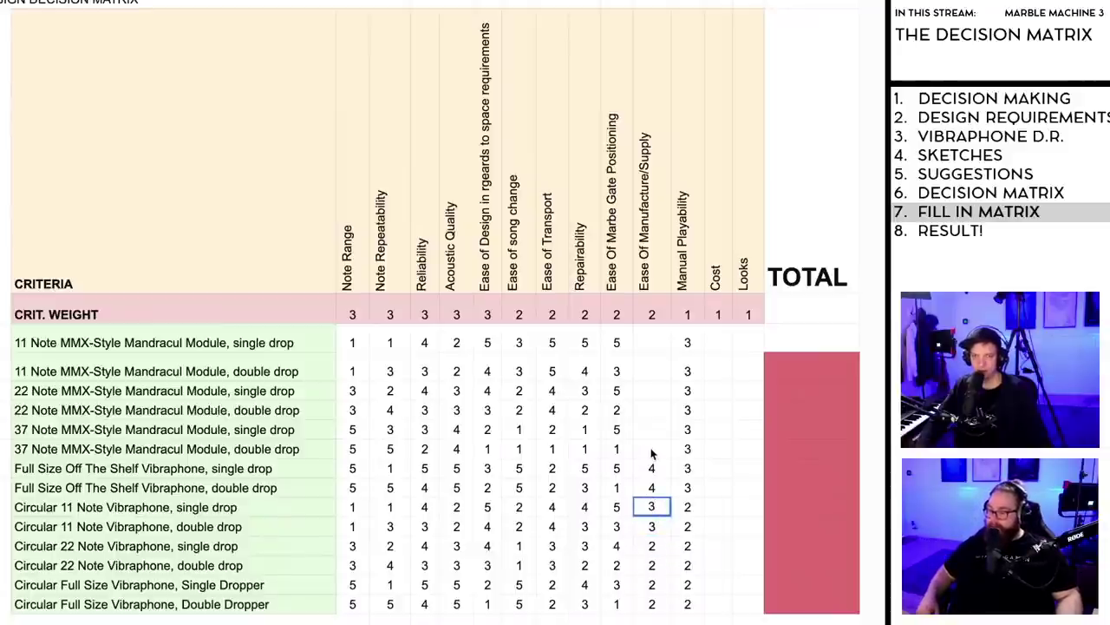
pyautogui.click(653, 451)
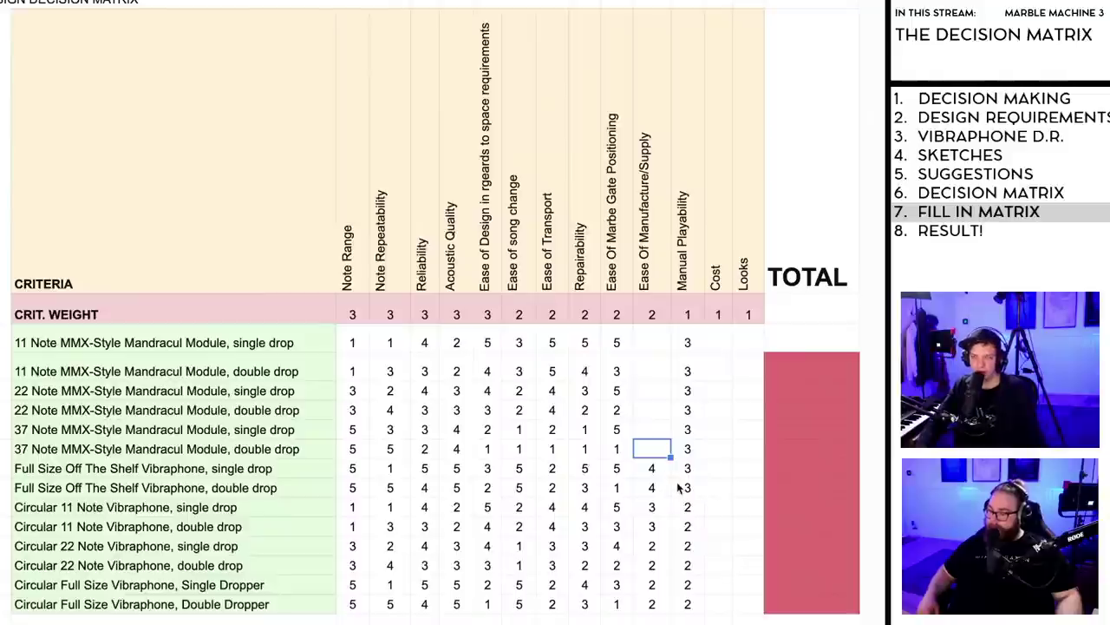
# Step: Change the Ease Of Manufacture/Supply score to 1 for all six circular vibraphone designs
pyautogui.click(653, 604)
pyautogui.write('1')
pyautogui.click(660, 580)
pyautogui.write('1')
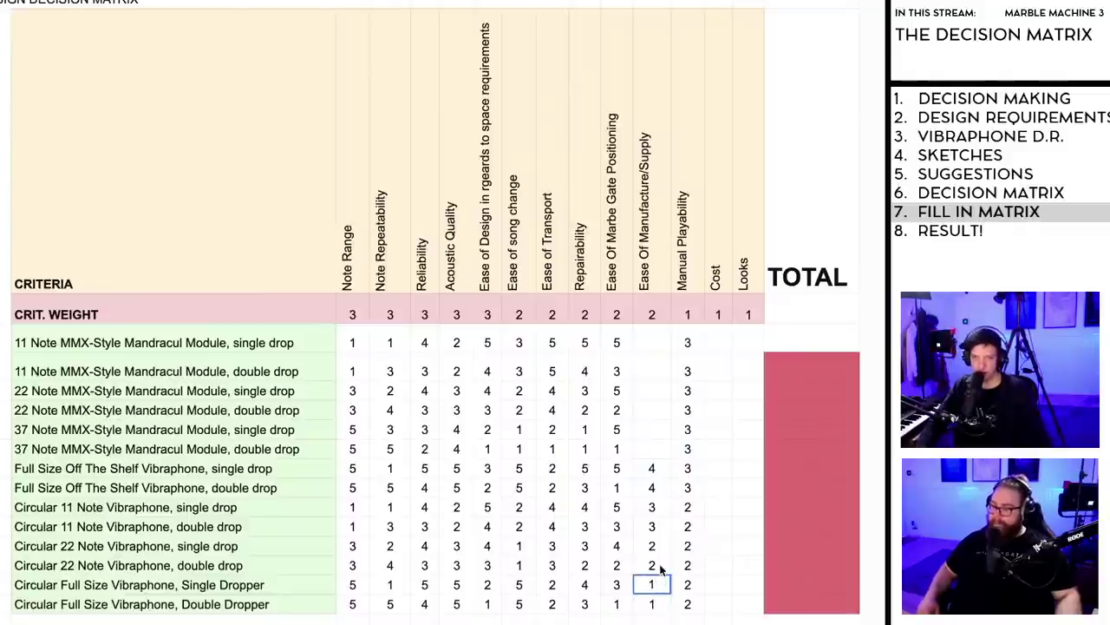
pyautogui.click(658, 565)
pyautogui.write('1')
pyautogui.click(657, 546)
pyautogui.write('1')
pyautogui.click(657, 529)
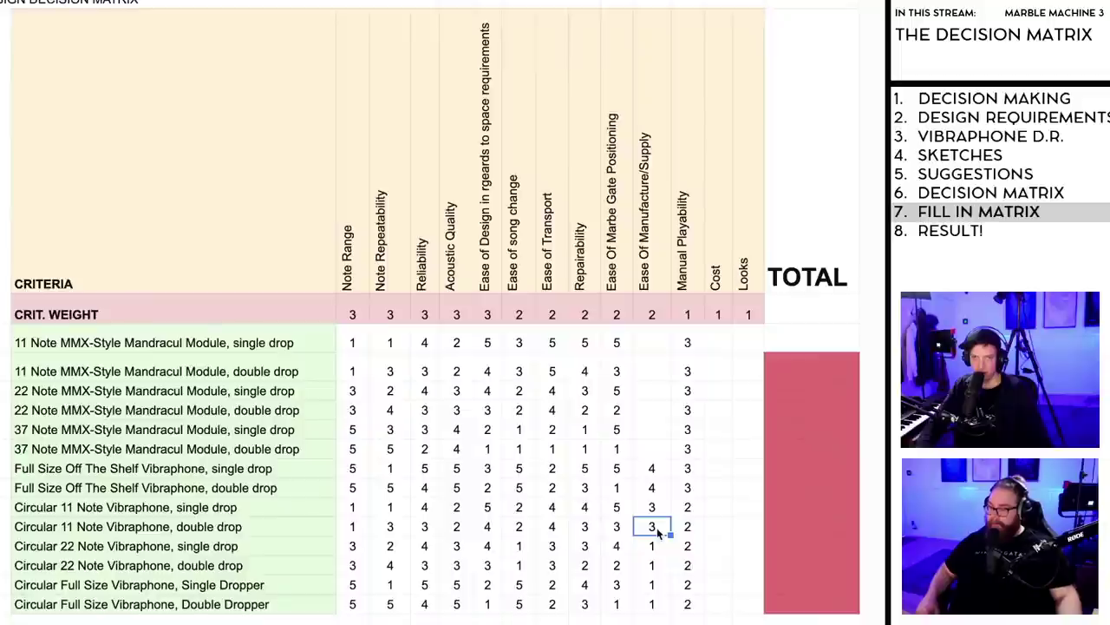
pyautogui.write('1')
pyautogui.click(658, 509)
pyautogui.write('1')
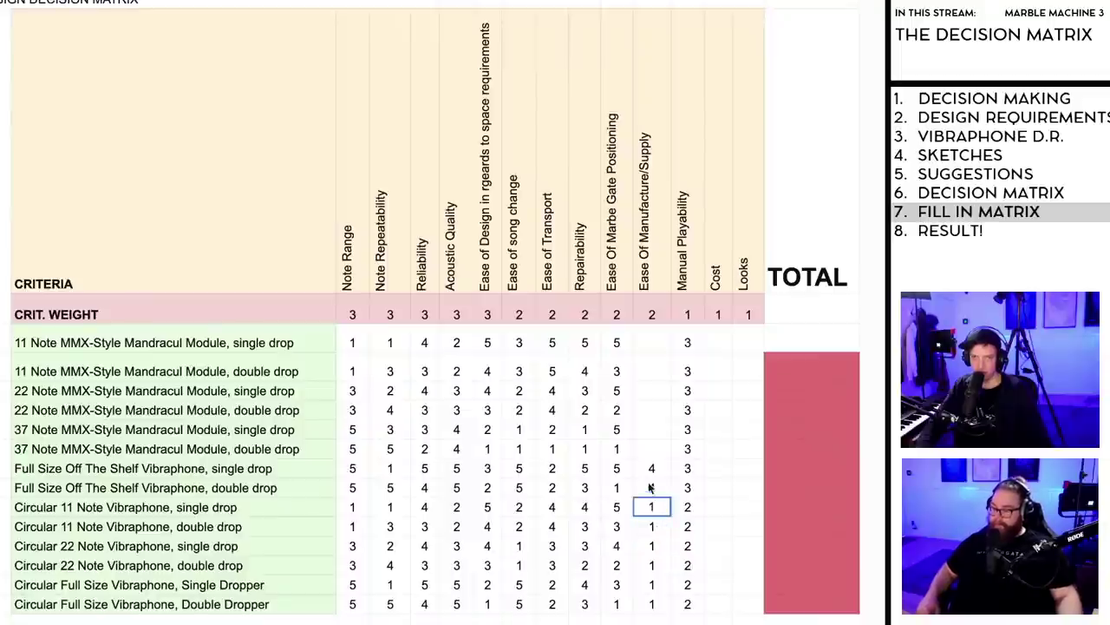
# Step: Score Ease Of Manufacture/Supply as 1 for all six MMX-Style modules and change the Full Size Off The Shelf single drop to 5
pyautogui.click(648, 450)
pyautogui.write('1')
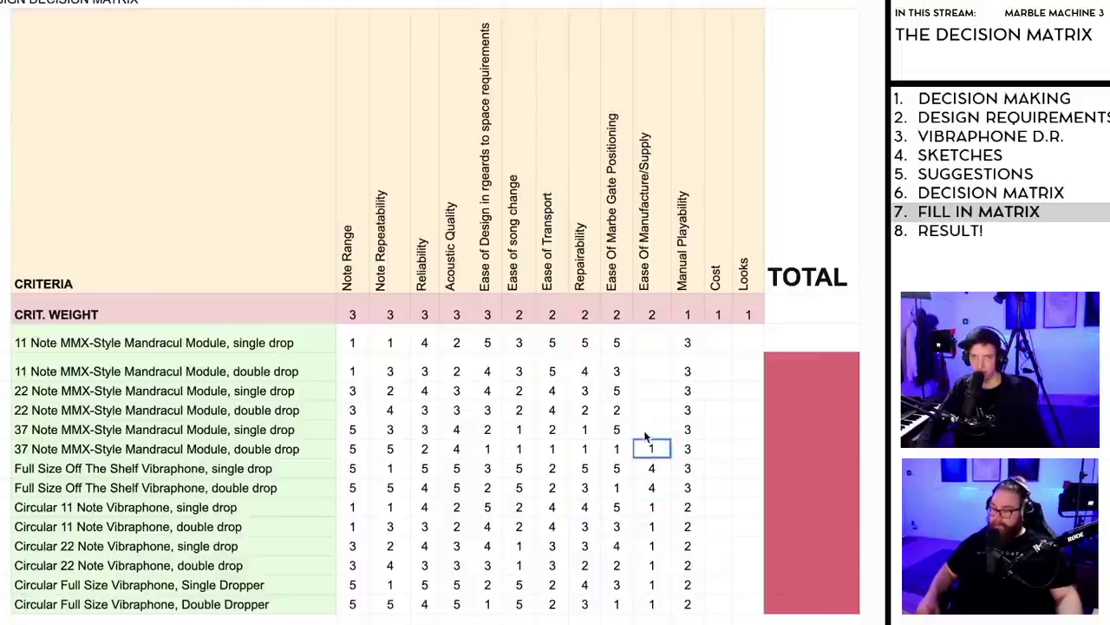
pyautogui.click(650, 429)
pyautogui.write('1')
pyautogui.click(653, 411)
pyautogui.write('1')
pyautogui.click(652, 390)
pyautogui.write('1')
pyautogui.click(653, 371)
pyautogui.write('1')
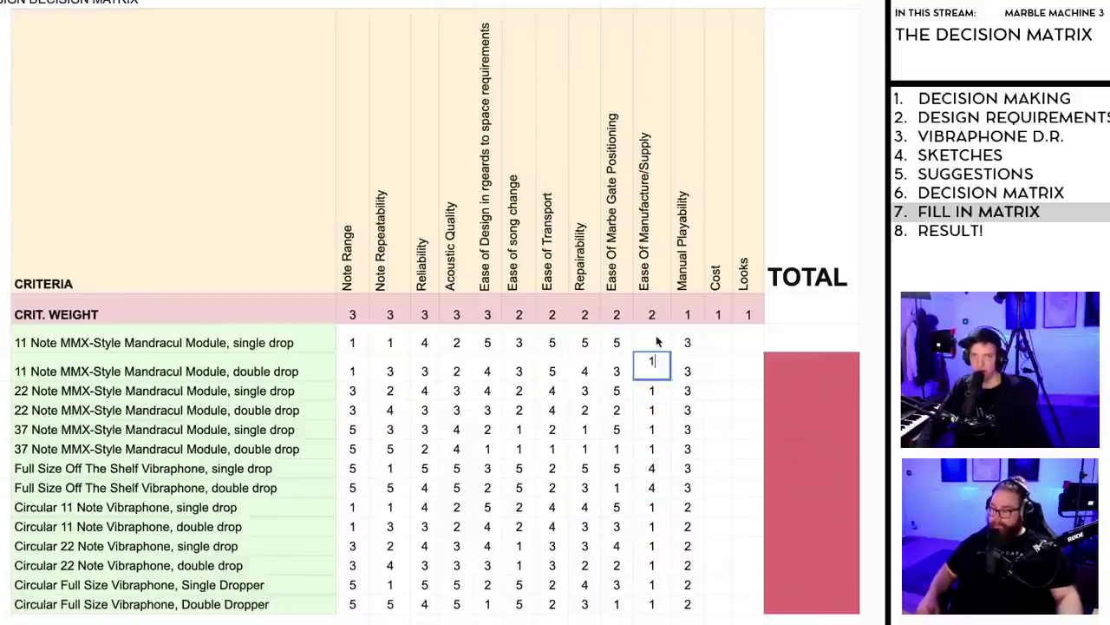
pyautogui.click(652, 342)
pyautogui.write('1')
pyautogui.click(652, 468)
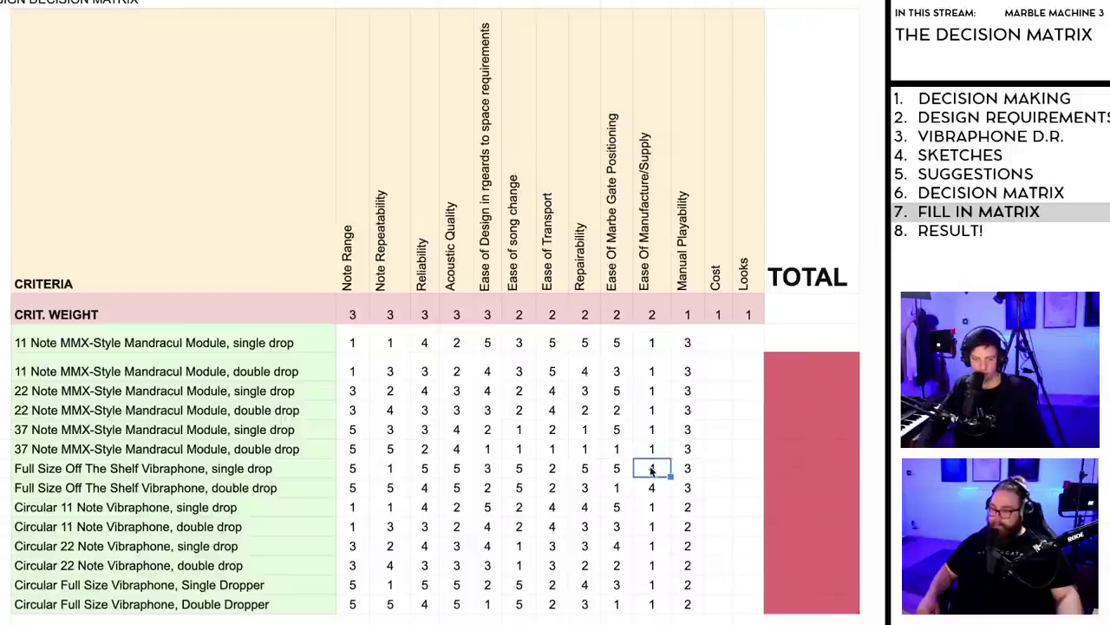
pyautogui.write('5')
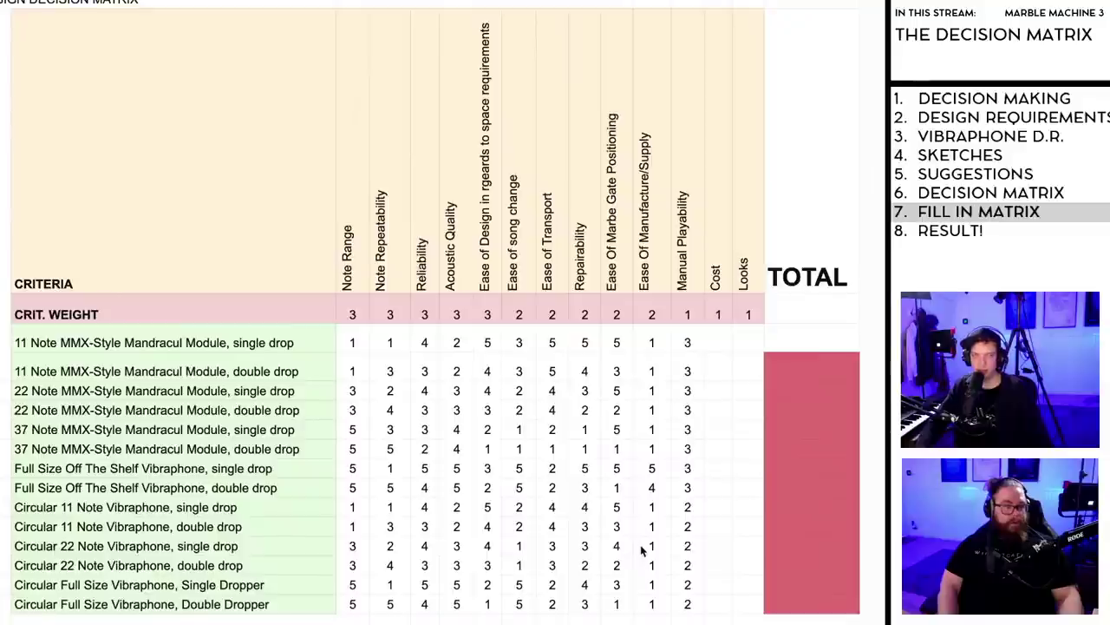
# Step: Enter a Cost score of 3 for the 11 Note MMX-Style single drop and fill it down to every other design
pyautogui.click(718, 346)
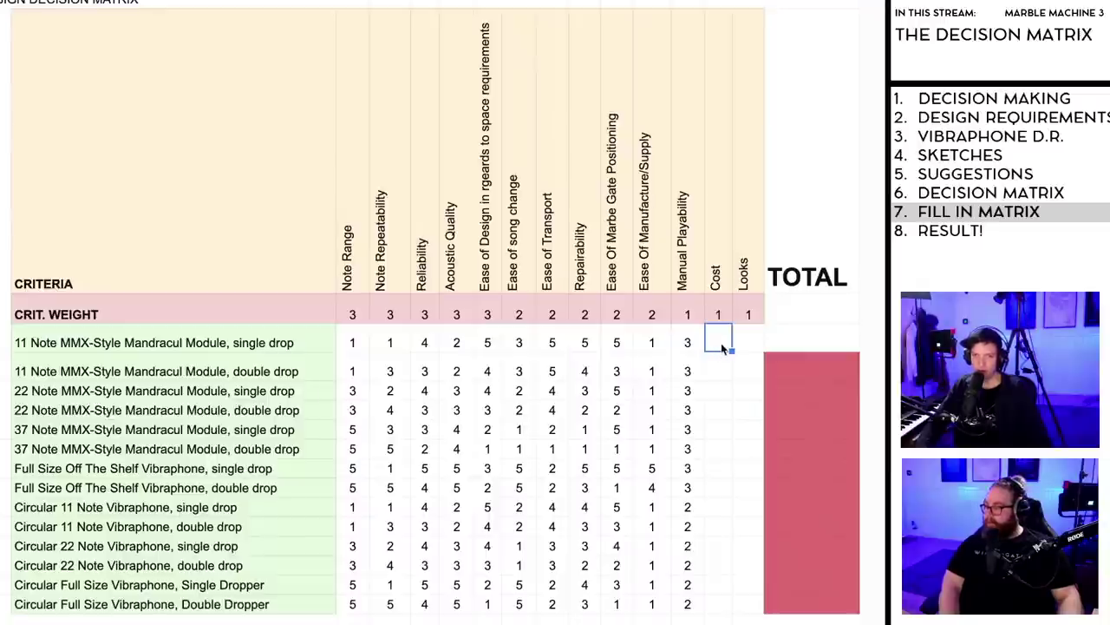
pyautogui.write('3')
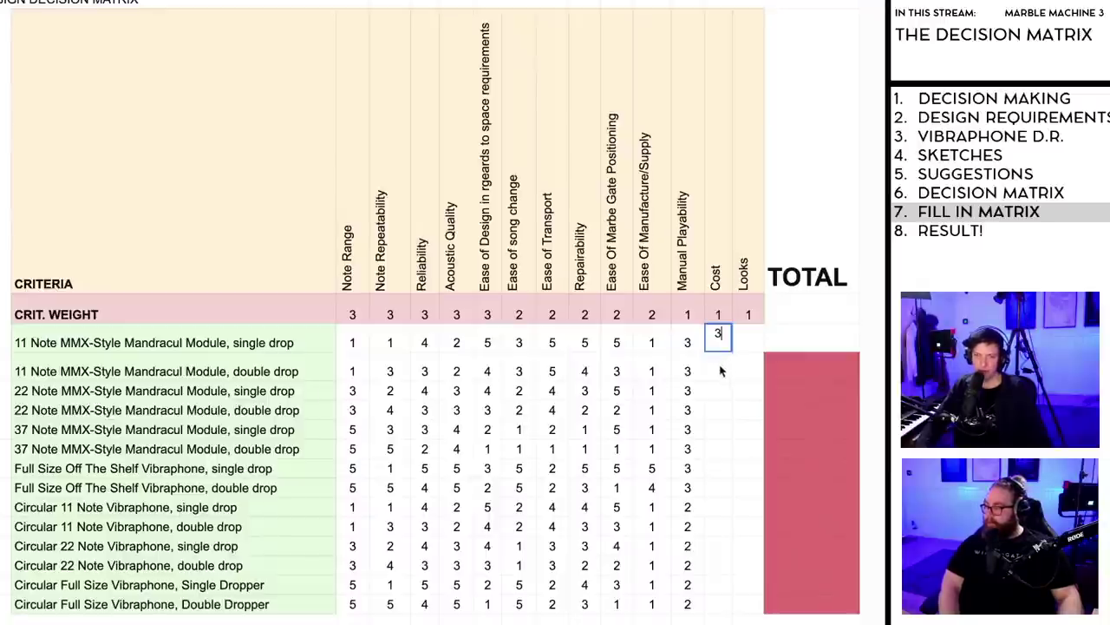
pyautogui.press('Return')
pyautogui.click(718, 343)
pyautogui.moveTo(731, 352); pyautogui.dragTo(742, 613)
pyautogui.click(741, 345)
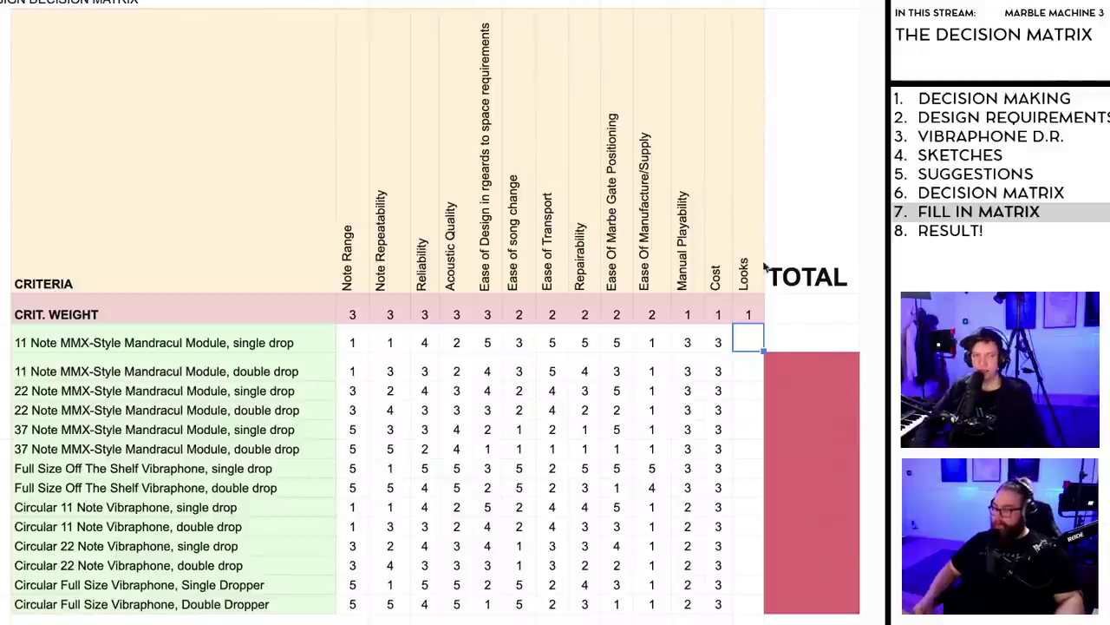
pyautogui.press('Up')
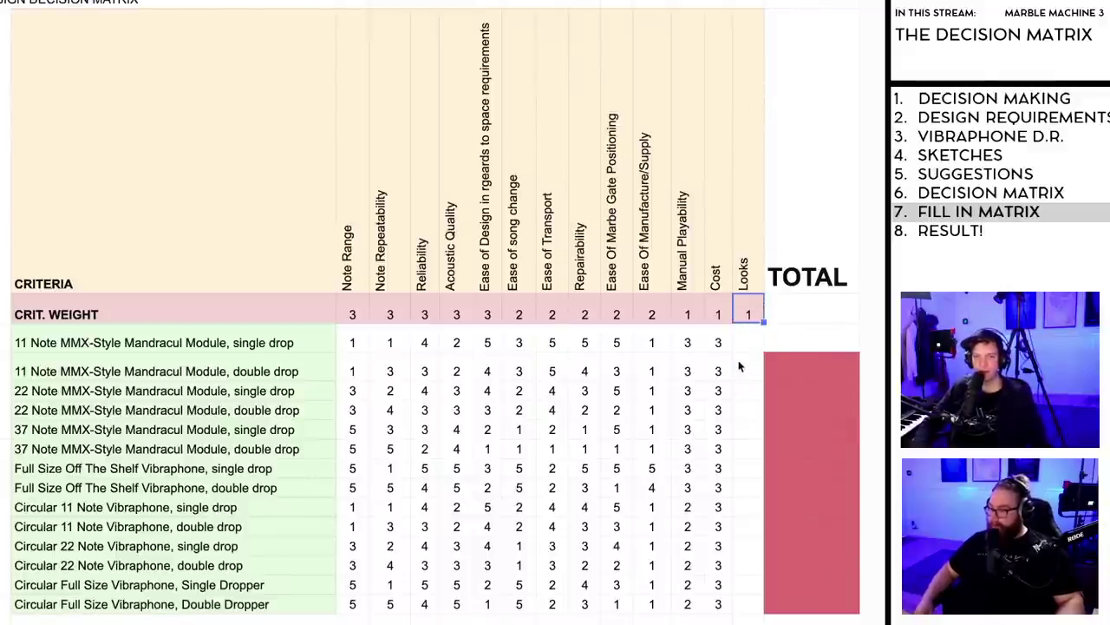
pyautogui.click(352, 255)
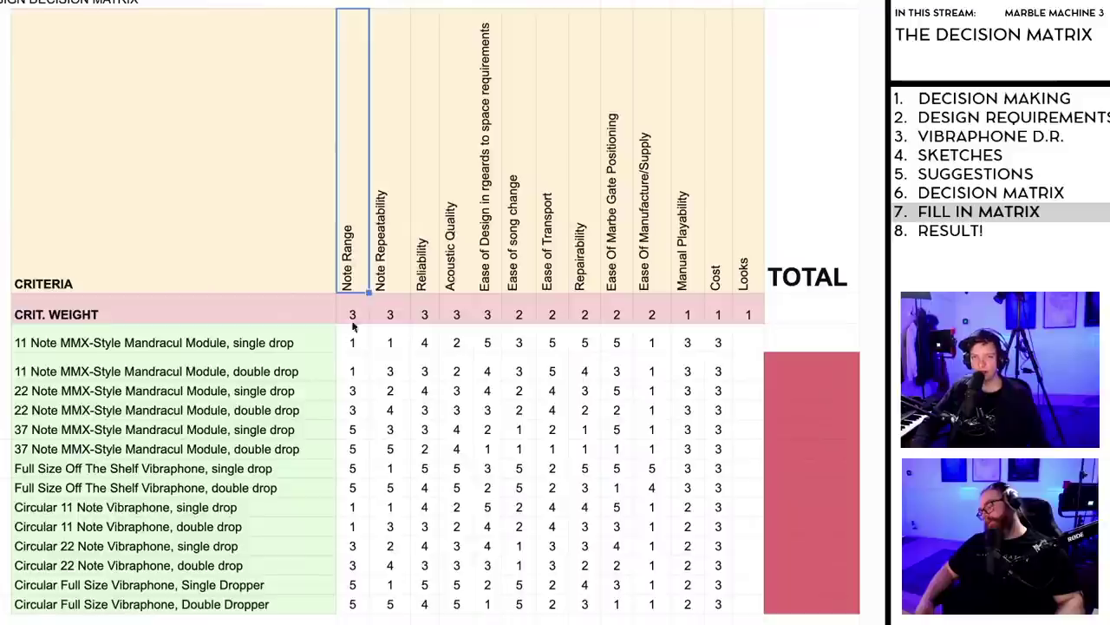
pyautogui.click(755, 316)
pyautogui.press('Down')
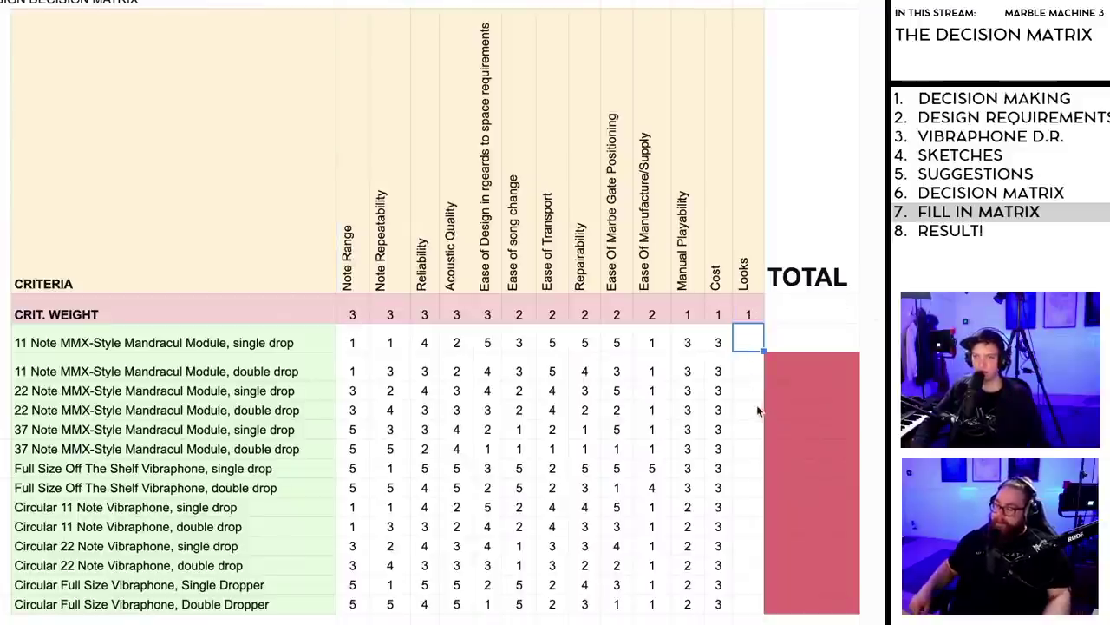
# Step: Fill the blank red TOTAL cell of the 11 Note MMX-Style double drop upward through the TOTAL header
pyautogui.click(793, 367)
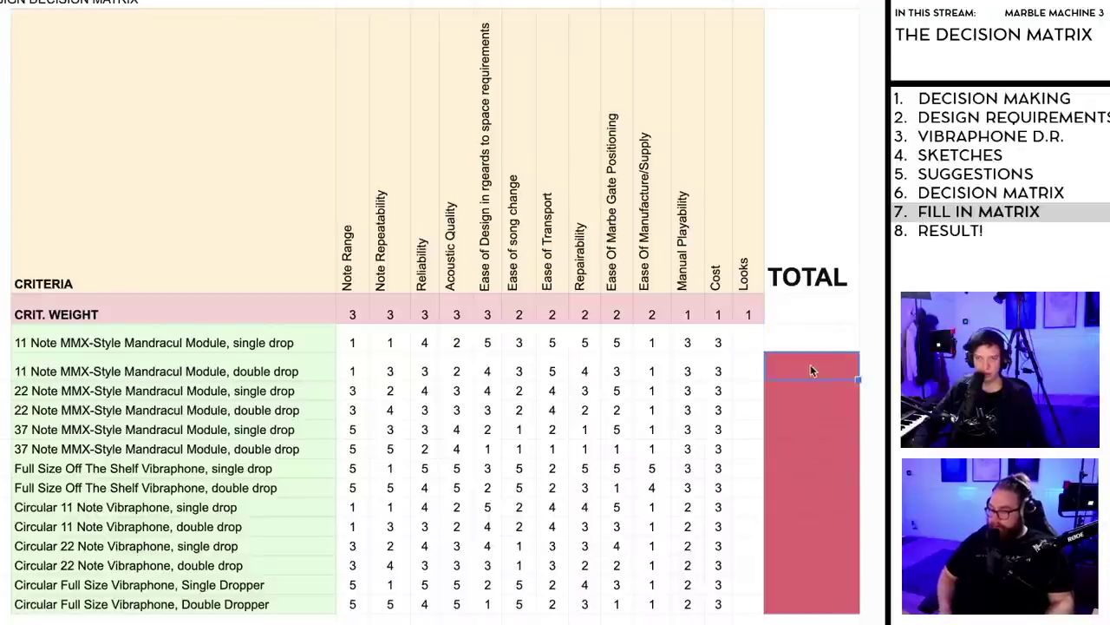
pyautogui.moveTo(857, 379); pyautogui.dragTo(851, 13)
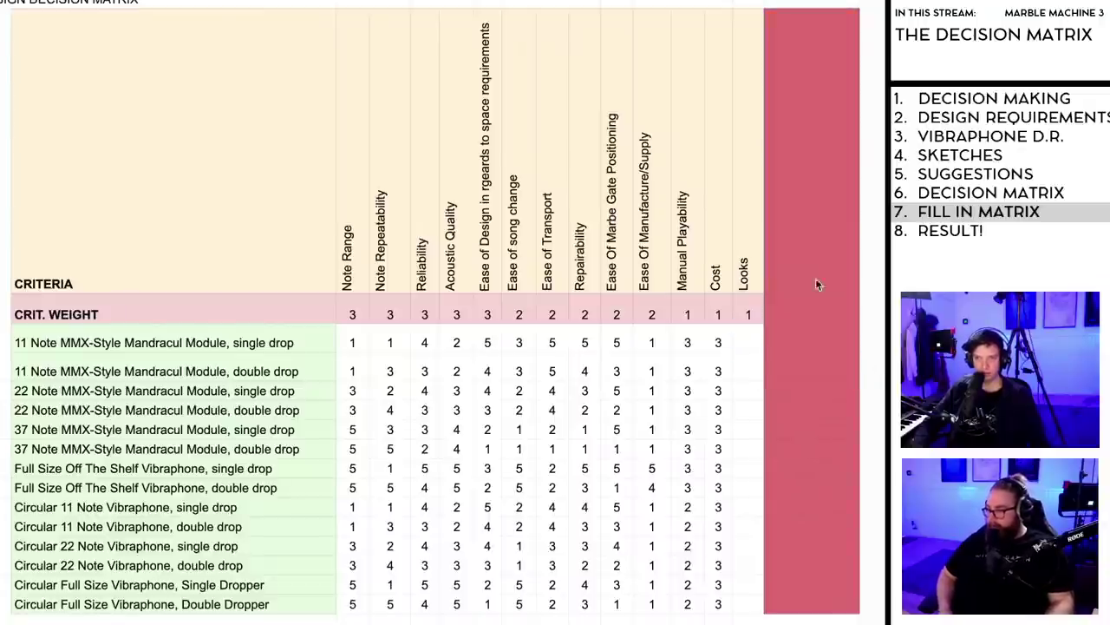
# Step: Enter TOTAL as the header of the red results column and format it bold at font size 24
pyautogui.click(826, 242)
pyautogui.write('TOTAL')
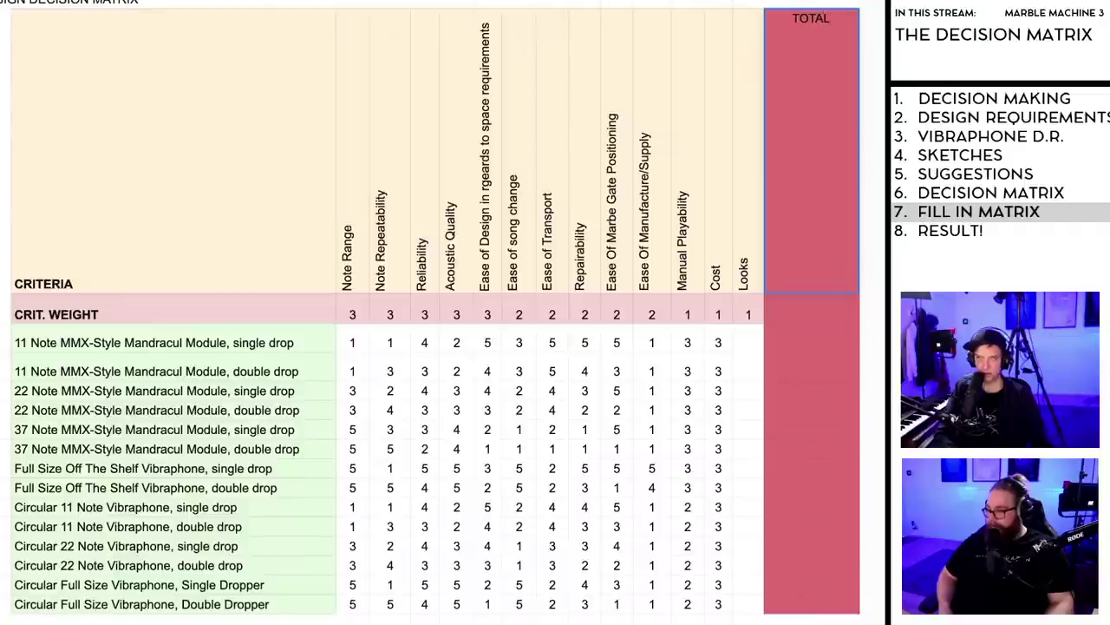
pyautogui.press('Return')
pyautogui.click(824, 289)
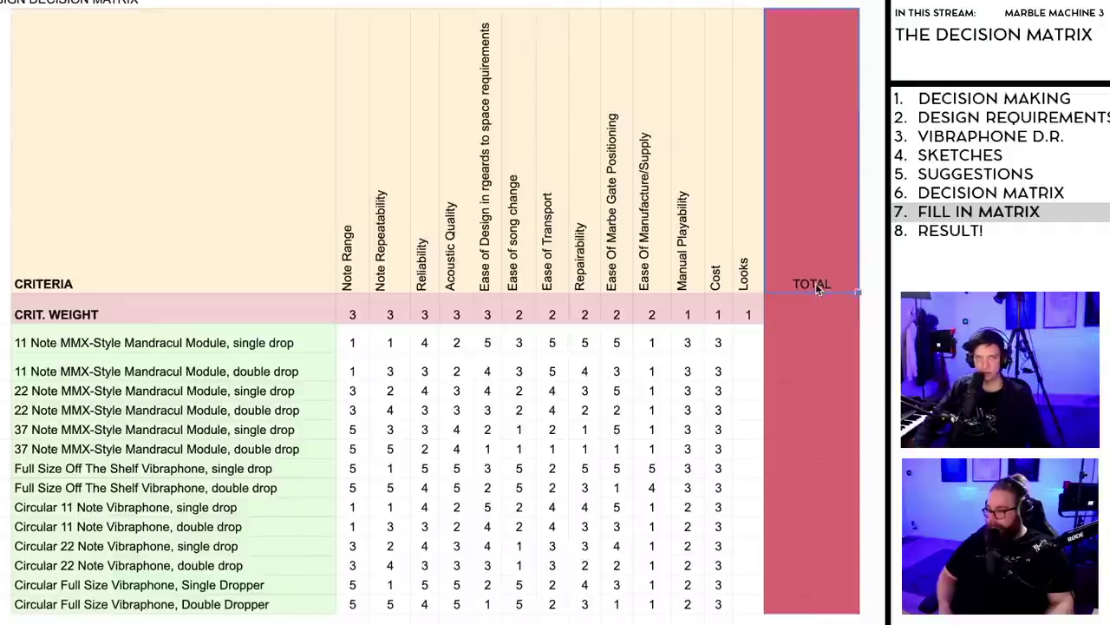
pyautogui.hotkey('ctrl', 'b')
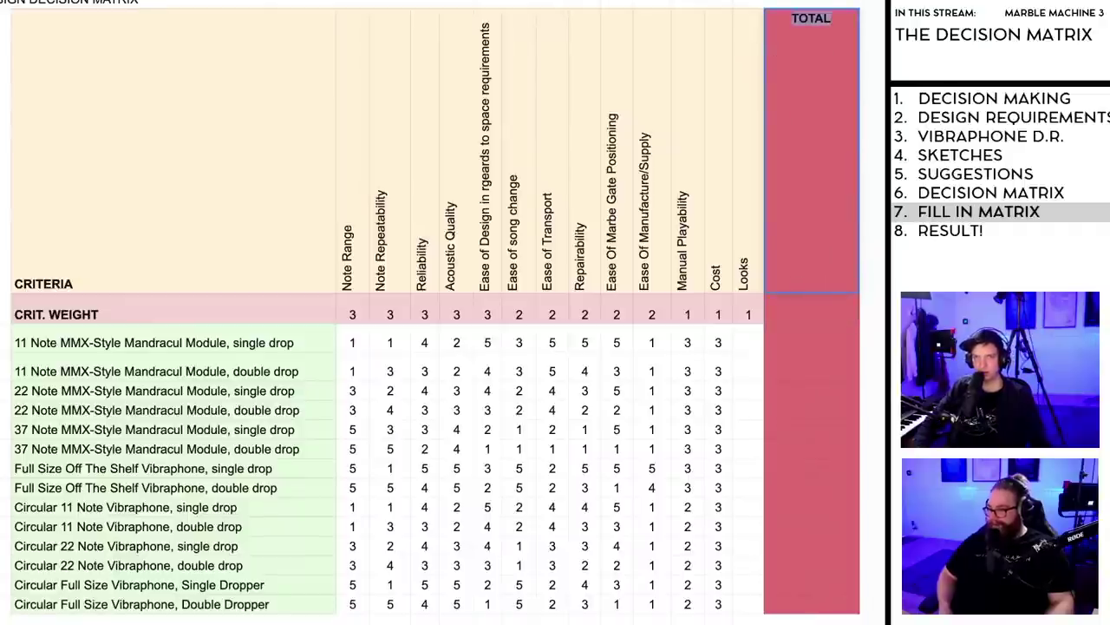
pyautogui.click(328, 1)
pyautogui.click(335, 274)
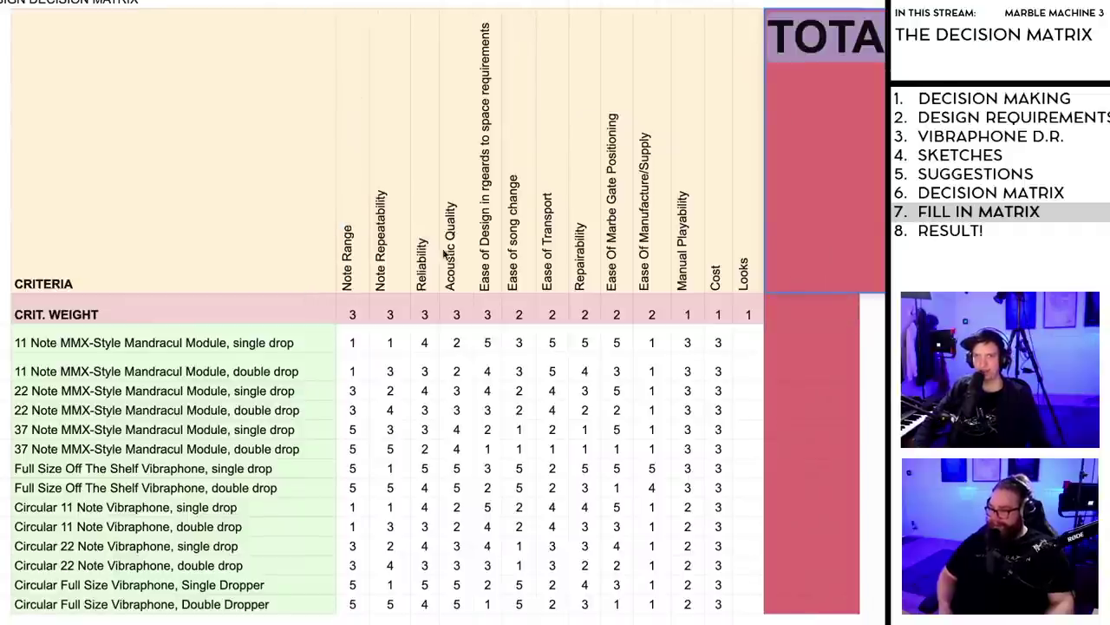
pyautogui.click(328, 2)
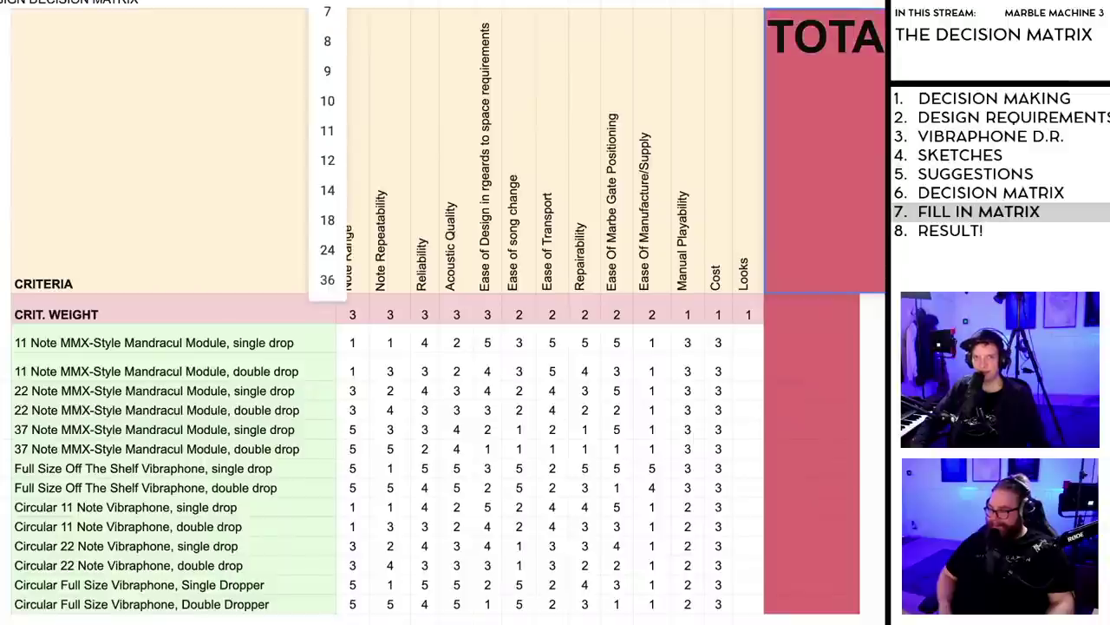
pyautogui.click(325, 249)
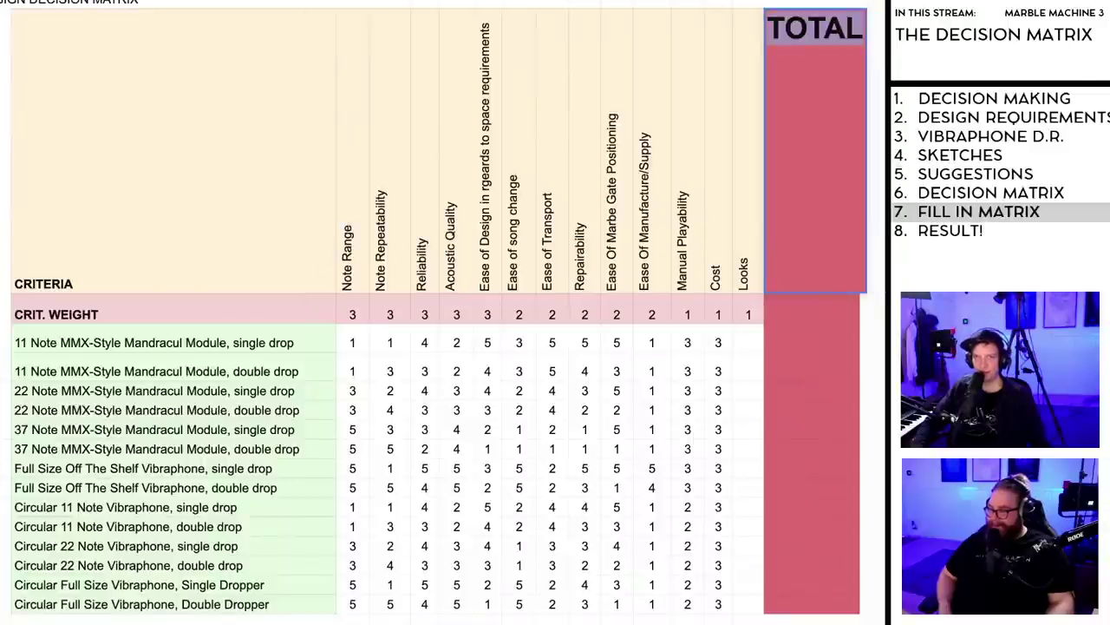
pyautogui.click(811, 337)
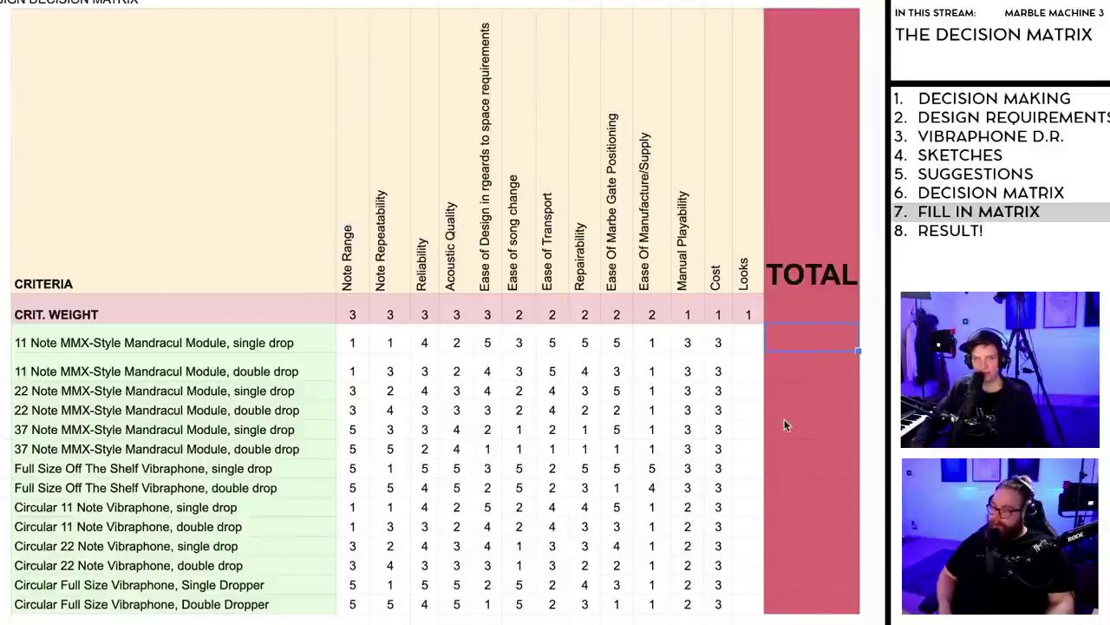
# Step: Remove the red fill from the TOTAL header cell
pyautogui.click(812, 207)
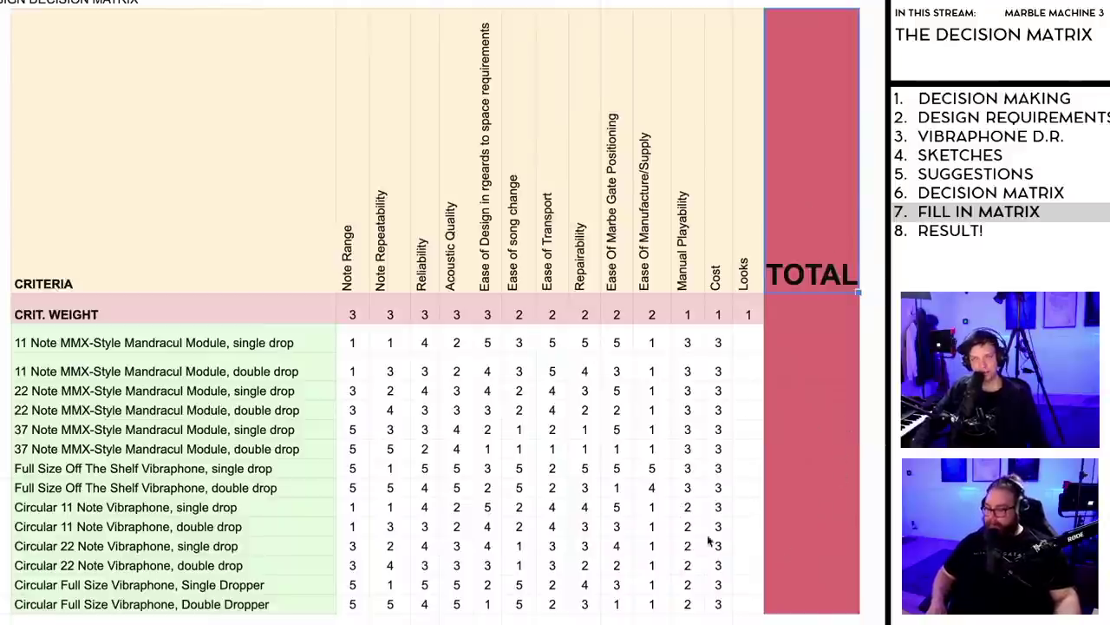
pyautogui.click(512, 0)
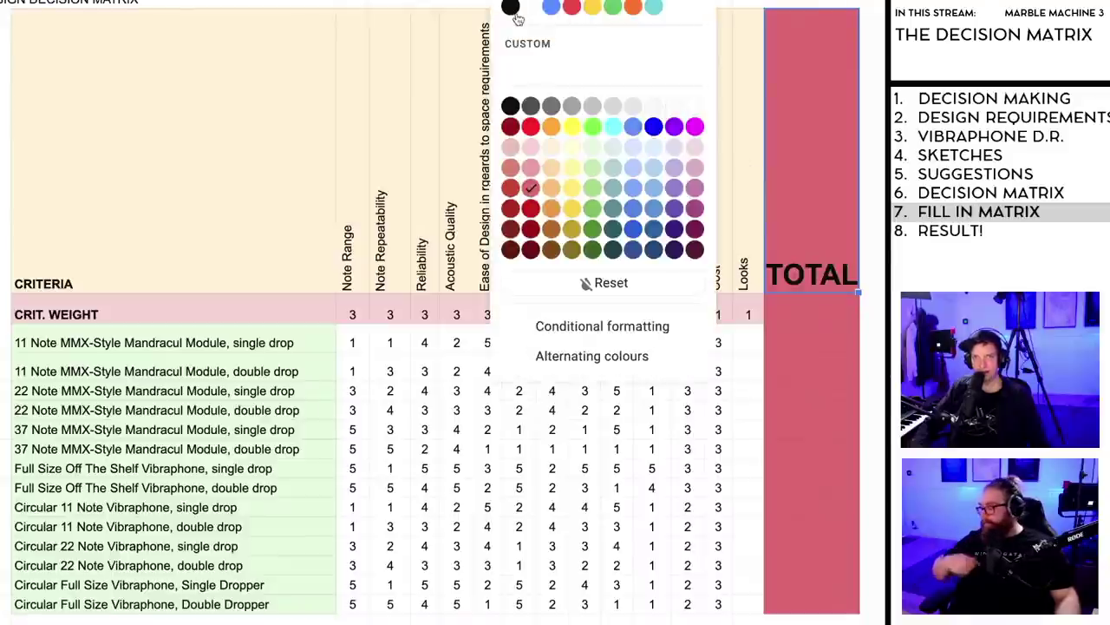
pyautogui.click(623, 287)
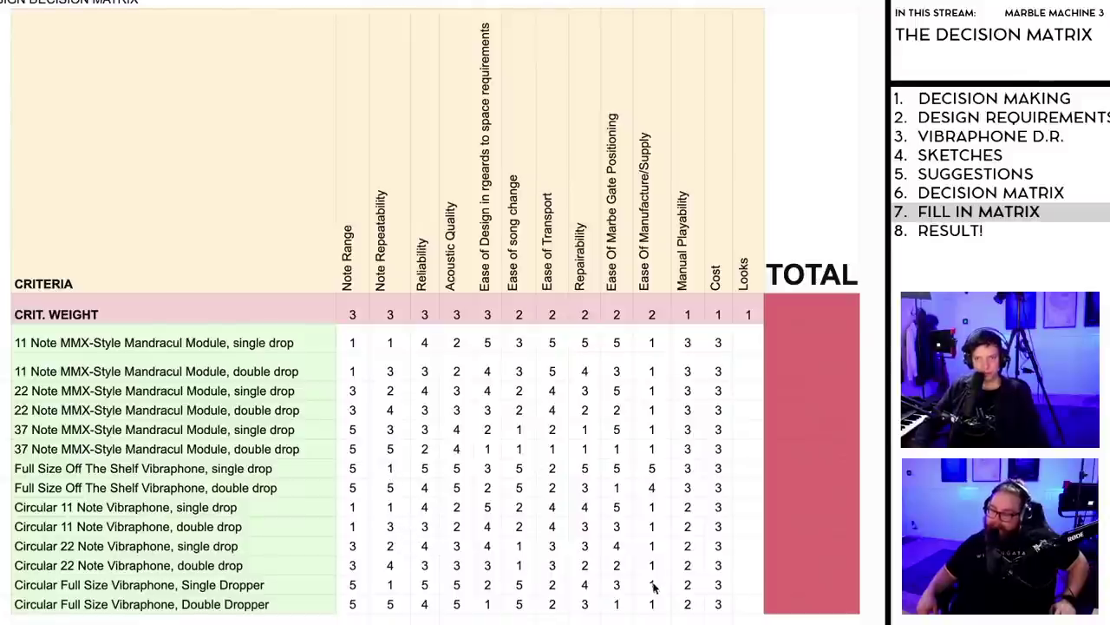
# Step: Make the Ease Of Manufacture/Supply column slightly narrower
pyautogui.click(748, 344)
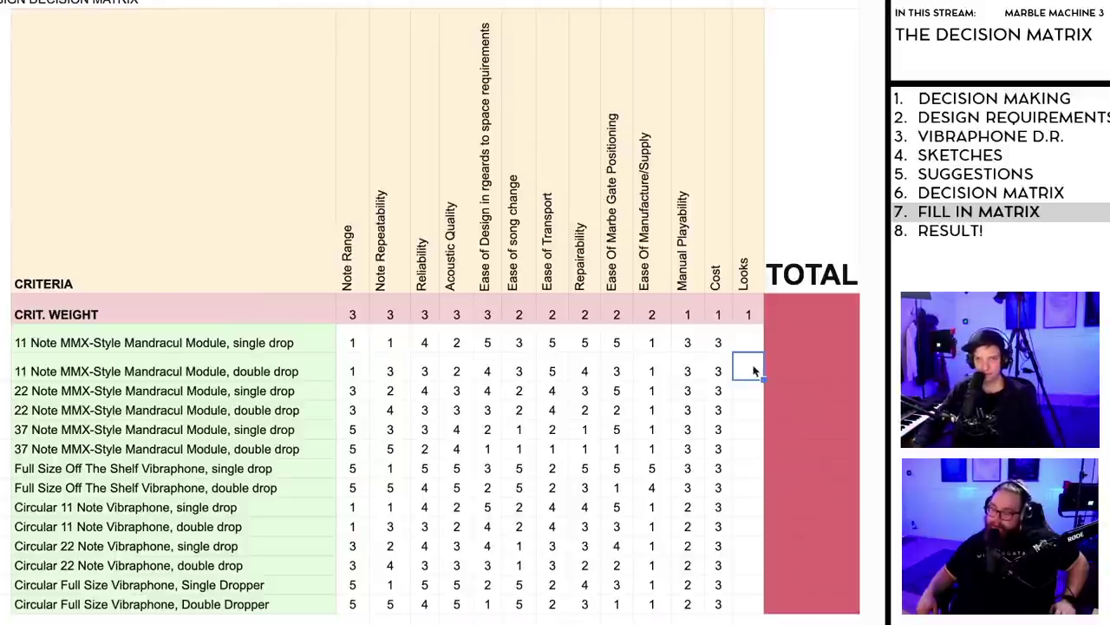
pyautogui.click(751, 392)
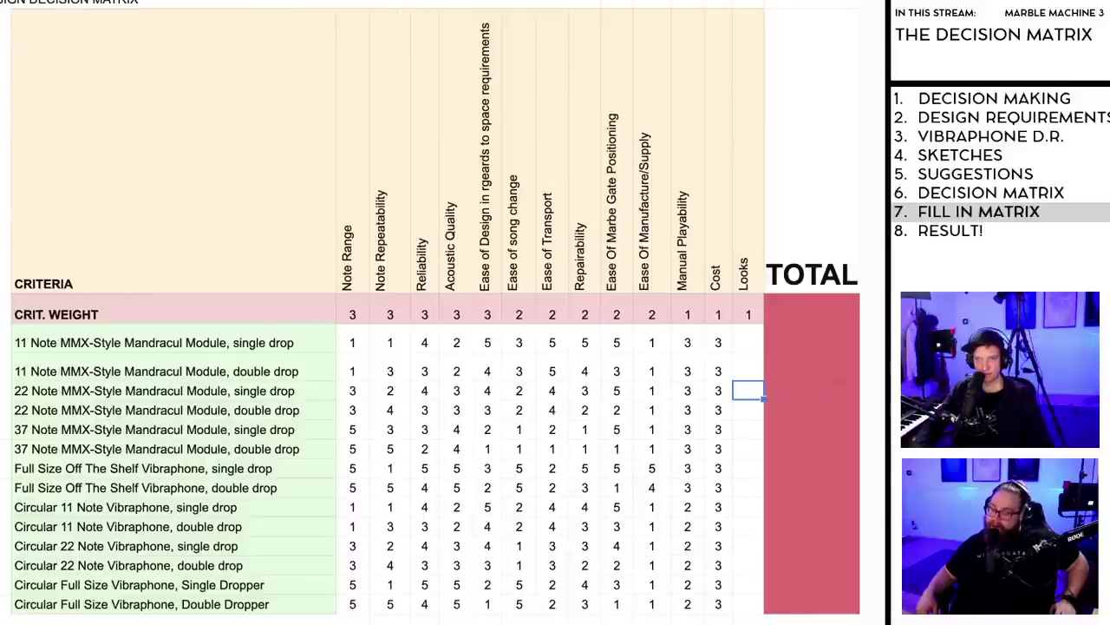
pyautogui.moveTo(670, 0); pyautogui.dragTo(667, 0)
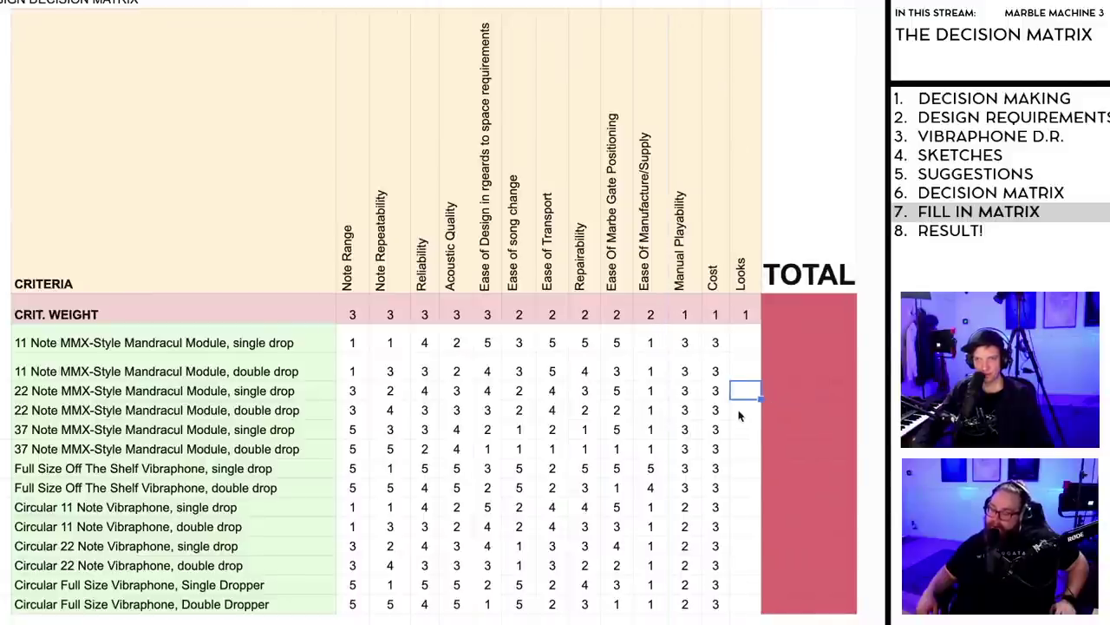
pyautogui.click(739, 414)
pyautogui.click(742, 434)
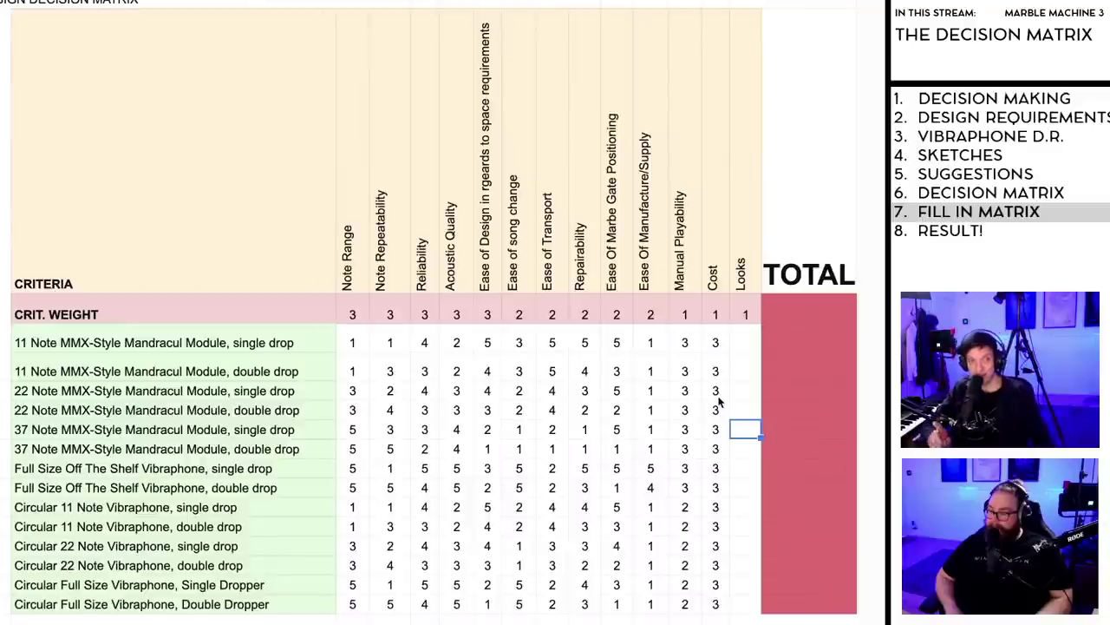
pyautogui.click(750, 452)
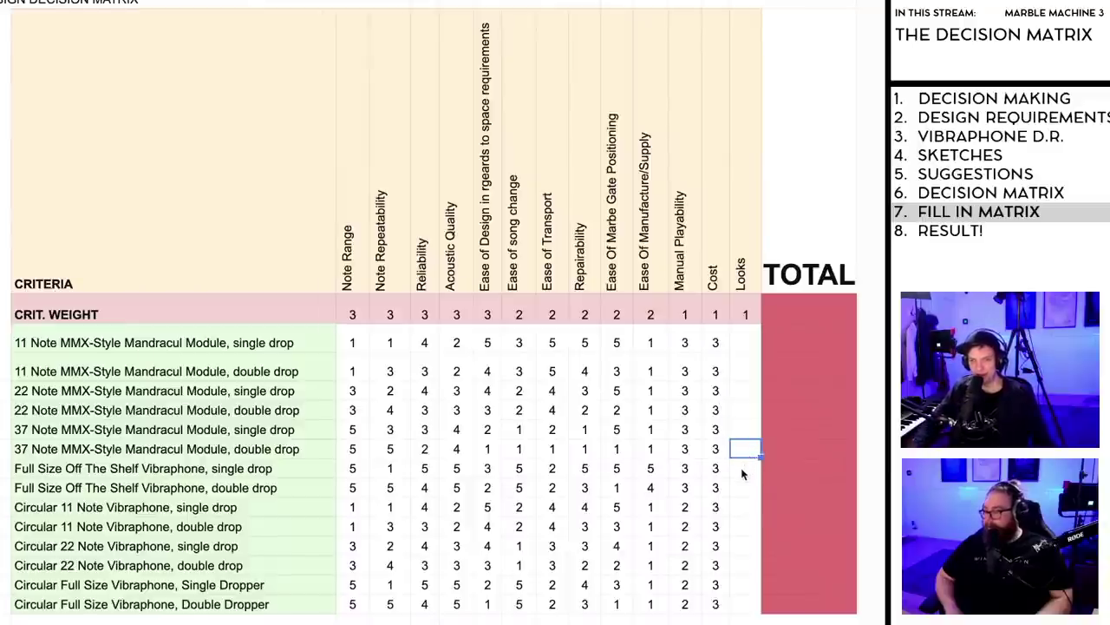
pyautogui.click(743, 469)
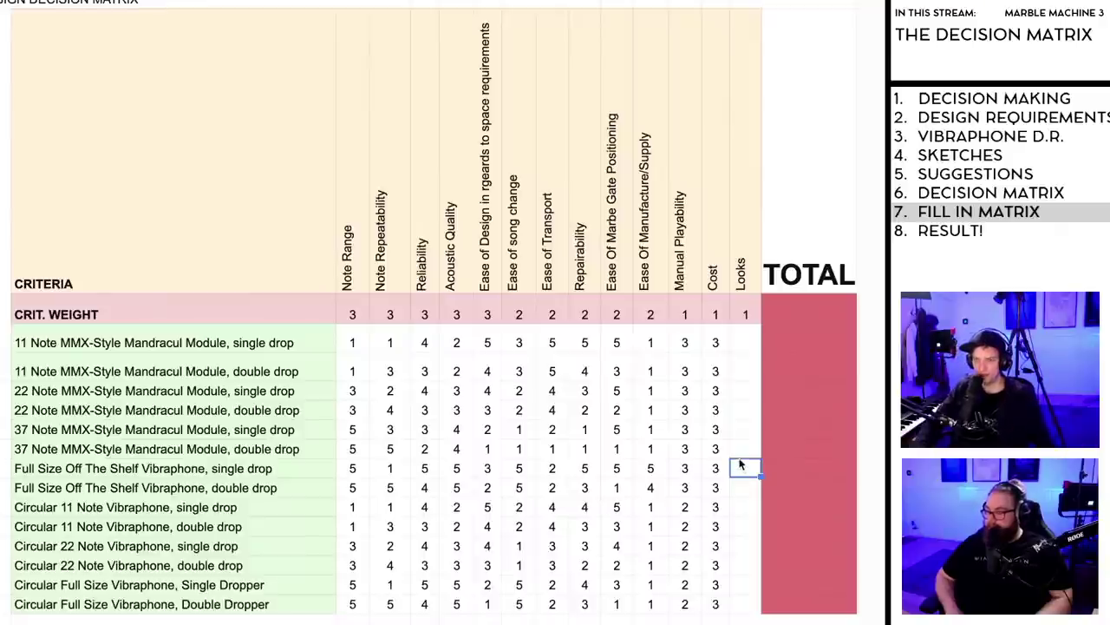
pyautogui.click(743, 450)
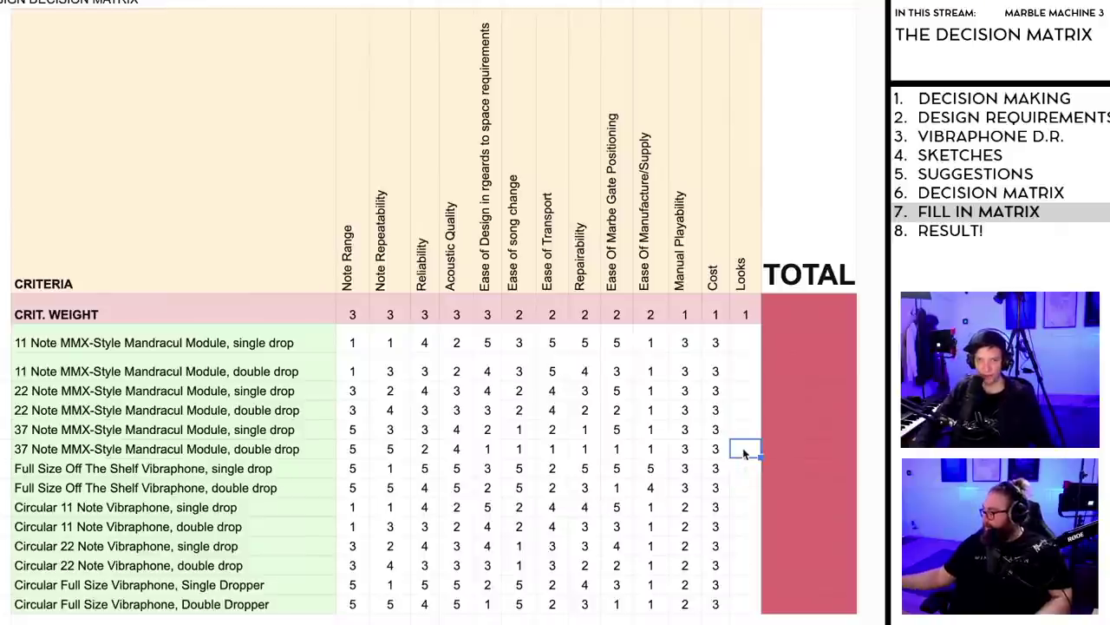
pyautogui.click(742, 472)
pyautogui.click(746, 347)
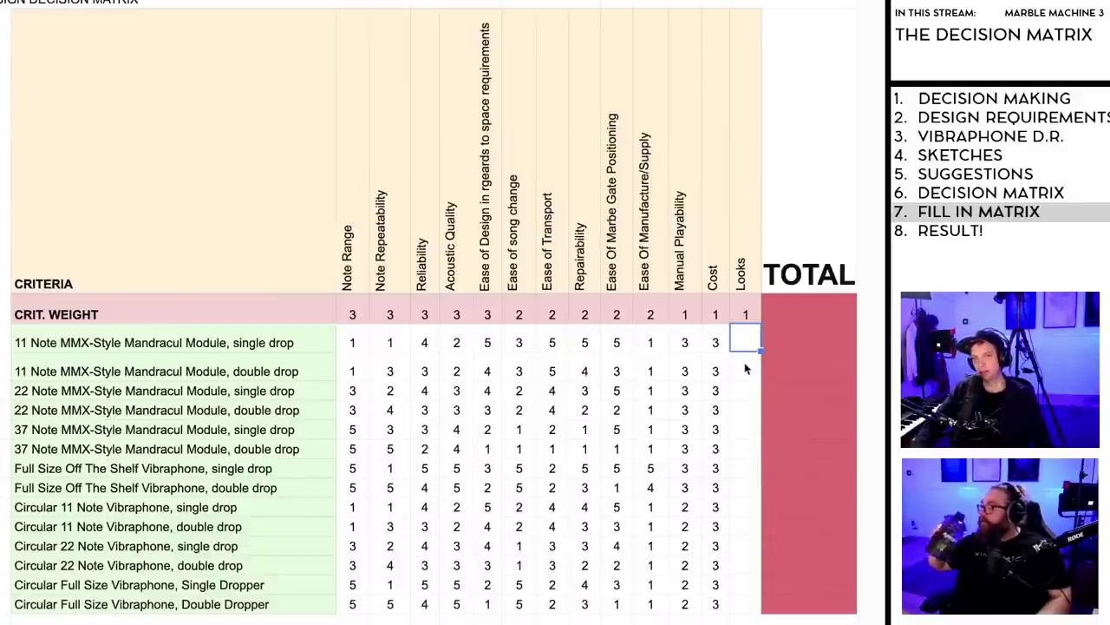
# Step: Score Looks for the circular vibraphones: 5 for full size double, 4 for full size single, 3 for both 22 Note and 2 for both 11 Note designs
pyautogui.click(744, 605)
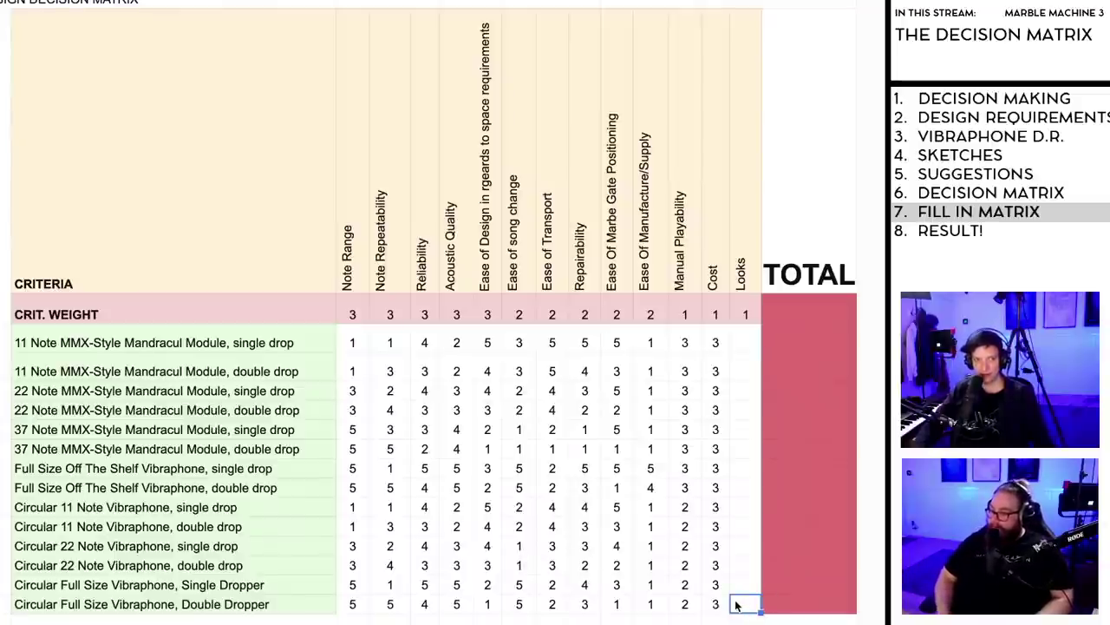
pyautogui.write('5')
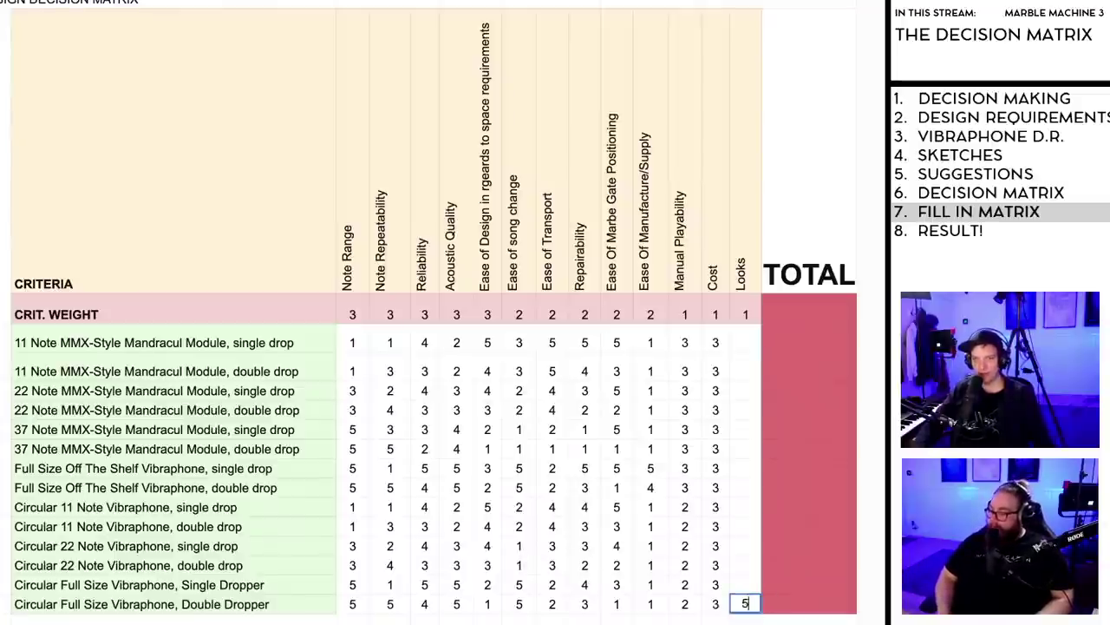
pyautogui.click(743, 586)
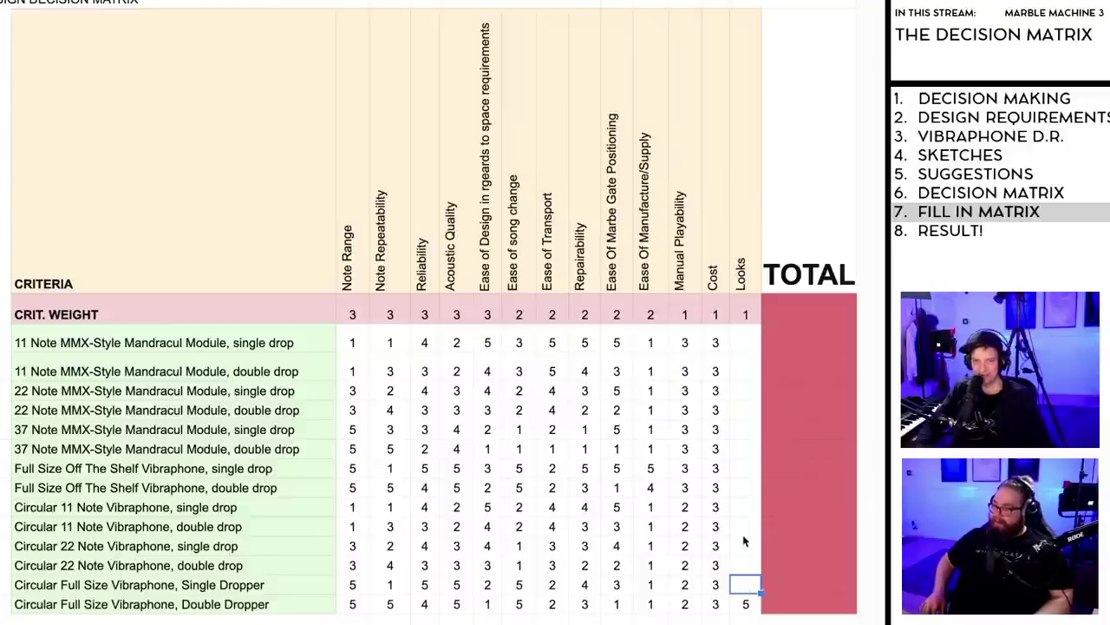
pyautogui.write('4')
pyautogui.click(745, 565)
pyautogui.write('3')
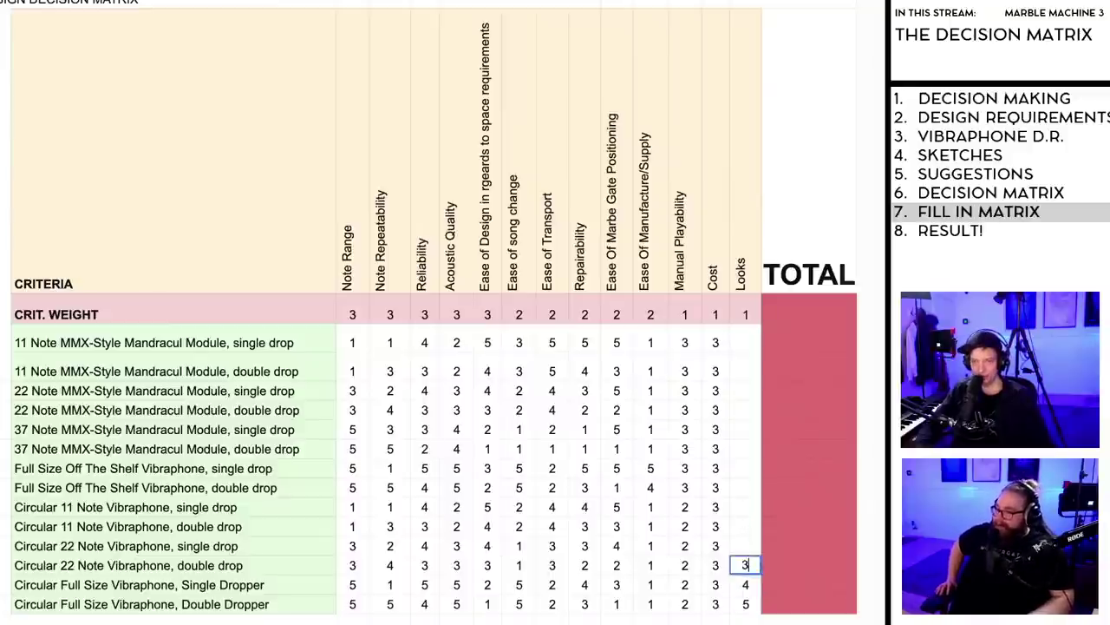
pyautogui.click(744, 545)
pyautogui.write('3')
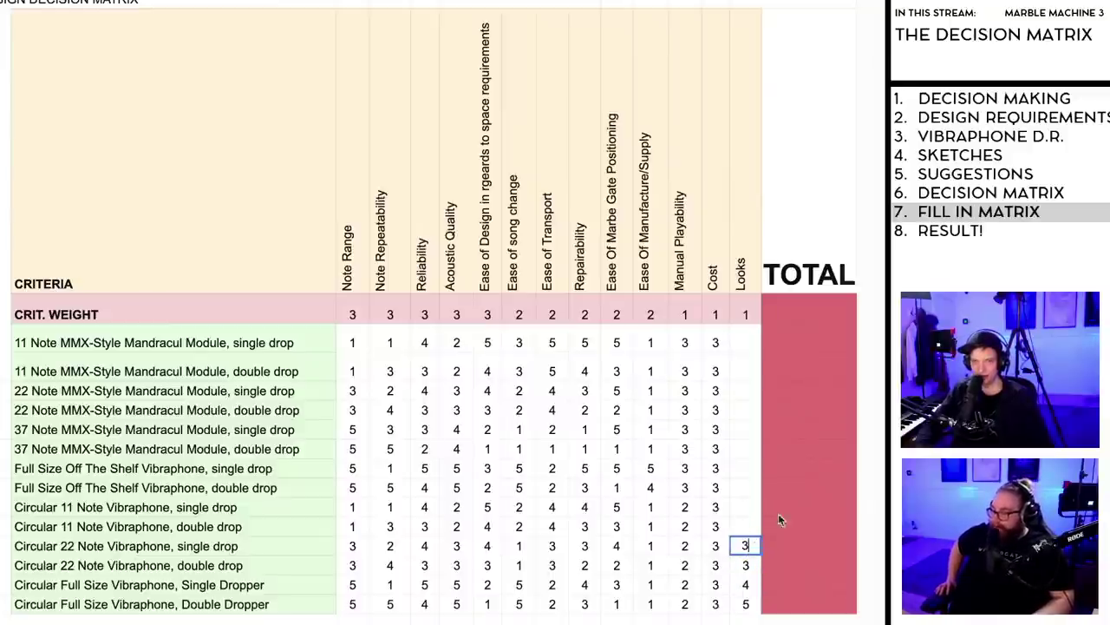
pyautogui.click(743, 524)
pyautogui.write('2')
pyautogui.click(744, 506)
pyautogui.write('2')
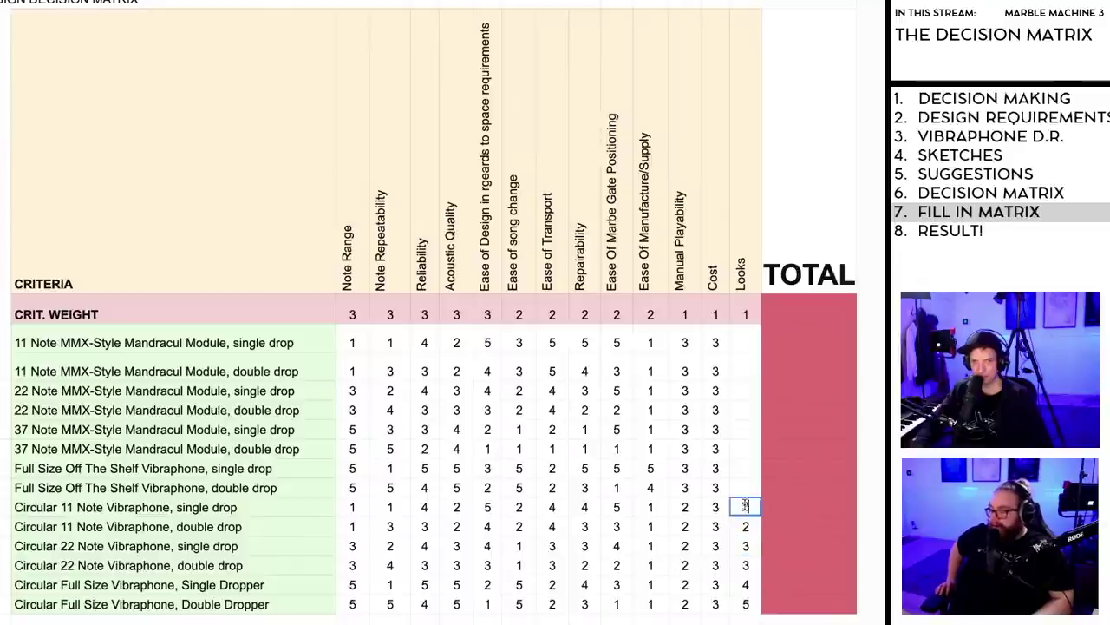
# Step: Enter Looks scores of 4 for both Full Size Off The Shelf vibraphones and 3 for both 37 Note MMX-Style modules
pyautogui.click(744, 488)
pyautogui.write('4')
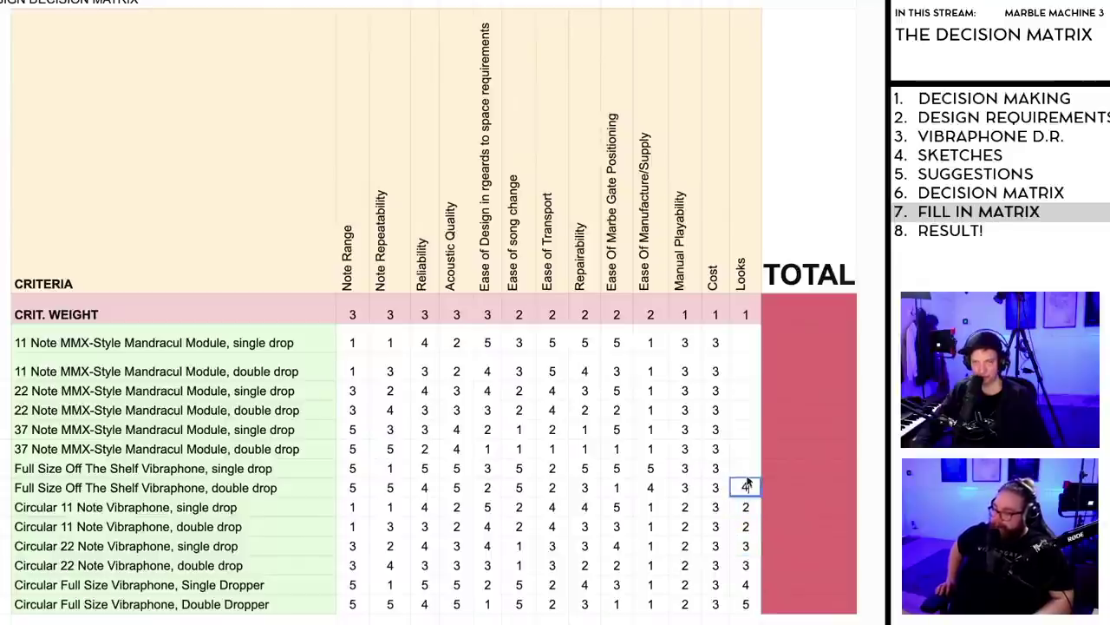
pyautogui.click(744, 448)
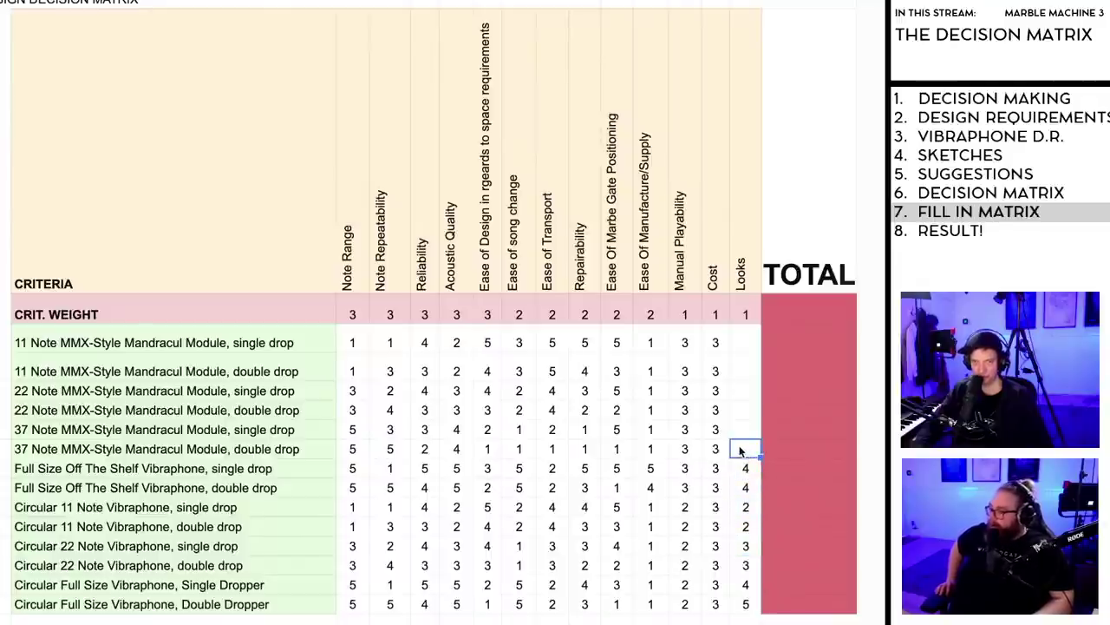
pyautogui.write('3')
pyautogui.click(744, 428)
pyautogui.write('3')
# Step: Enter Looks scores of 2 for both 22 Note MMX-Style modules and 1 for both 11 Note MMX-Style modules
pyautogui.click(743, 408)
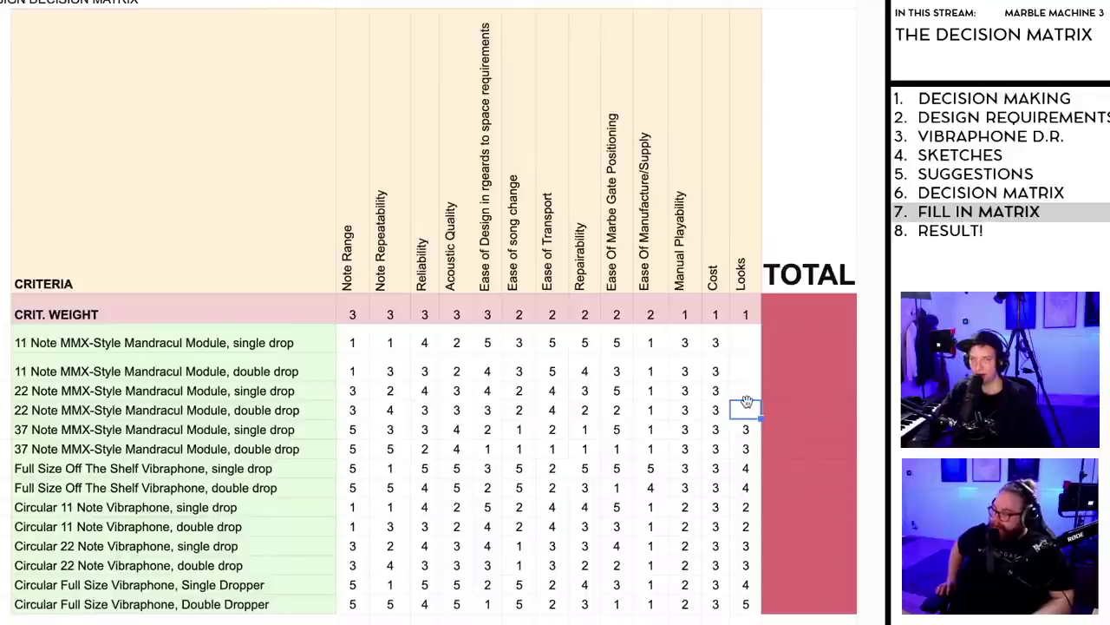
pyautogui.write('2')
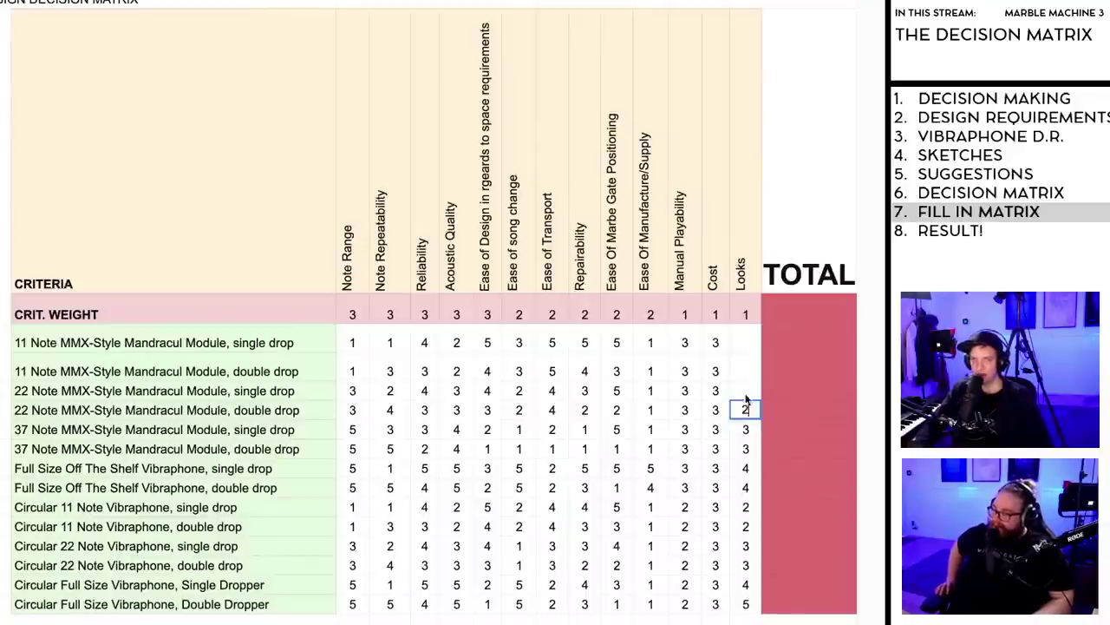
pyautogui.click(745, 392)
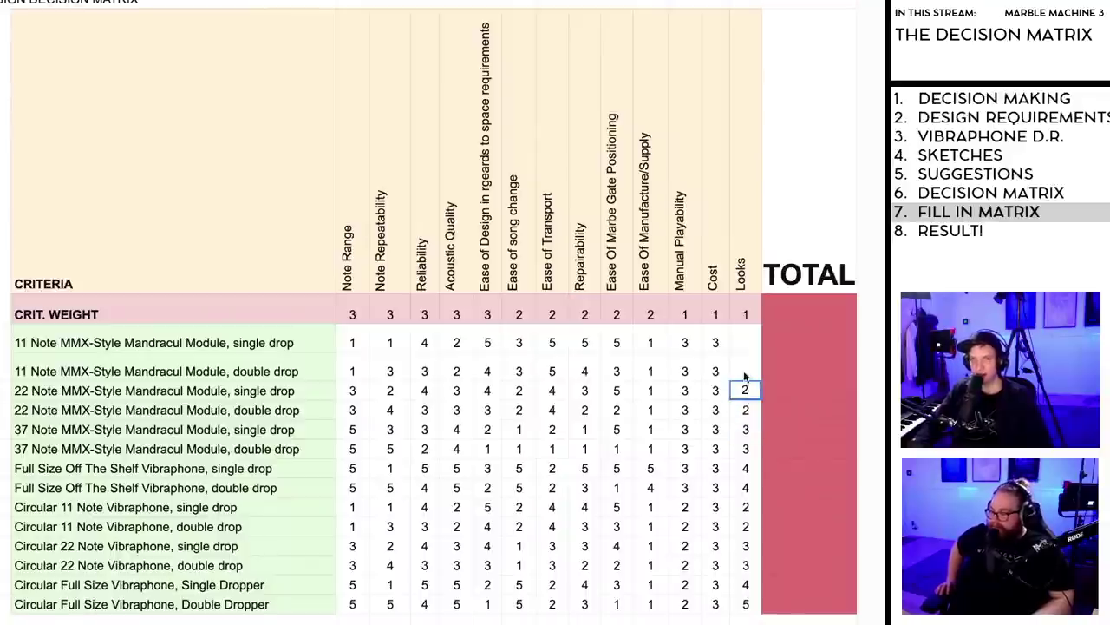
pyautogui.click(743, 364)
pyautogui.write('1')
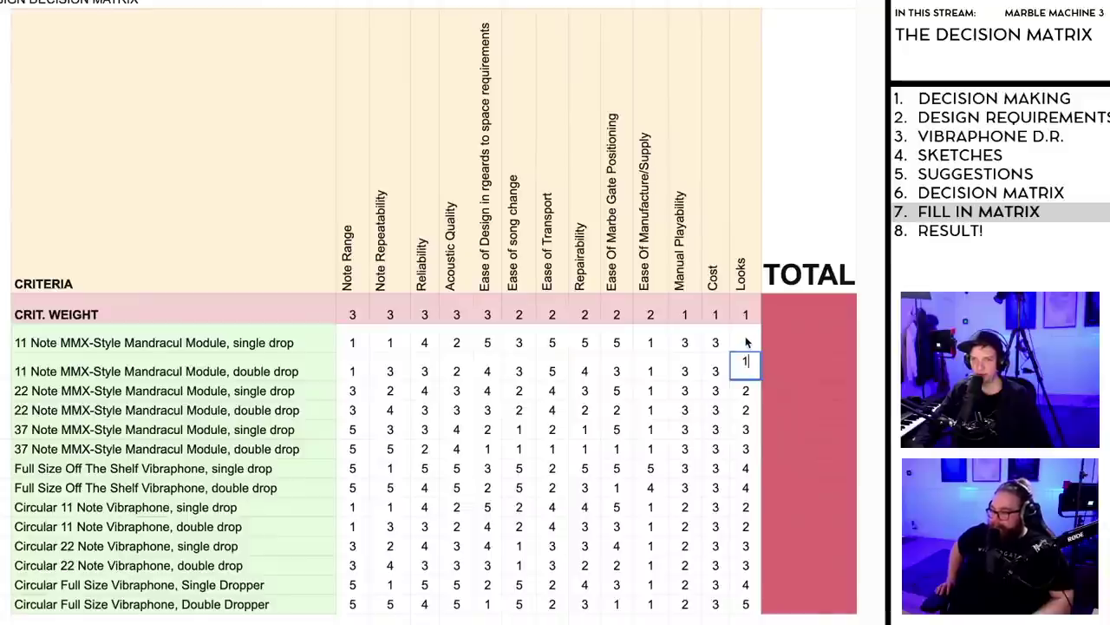
pyautogui.click(748, 344)
pyautogui.write('1')
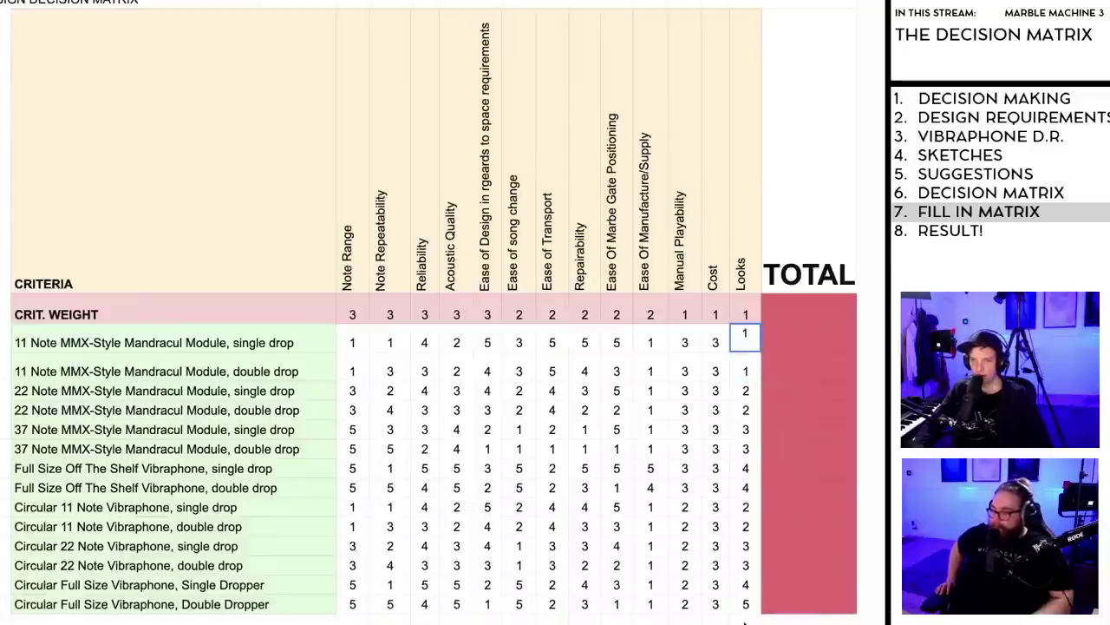
pyautogui.click(354, 343)
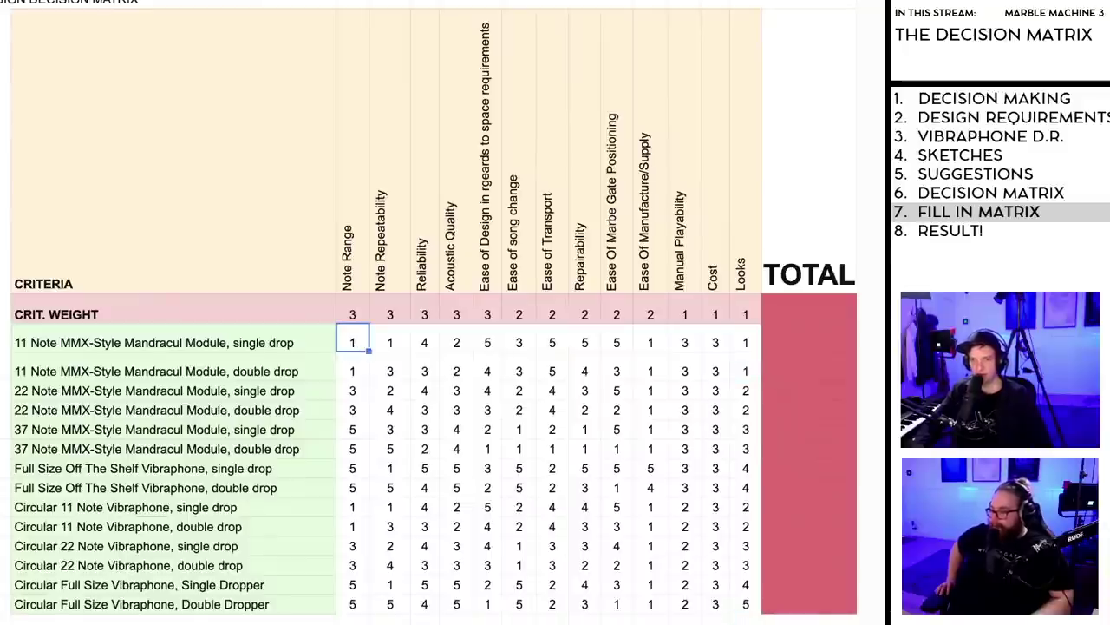
pyautogui.click(746, 606)
pyautogui.press('Return')
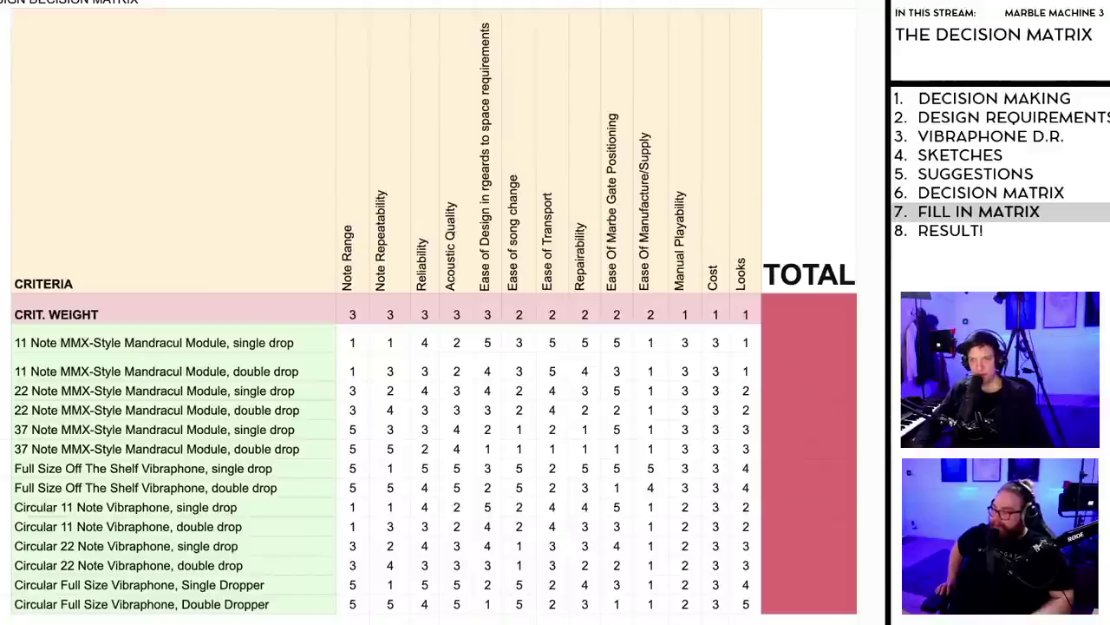
# Step: Switch to the Discord livestream chat and enlarge the posted image showing a weighted-total sumproduct formula
pyautogui.click(817, 274)
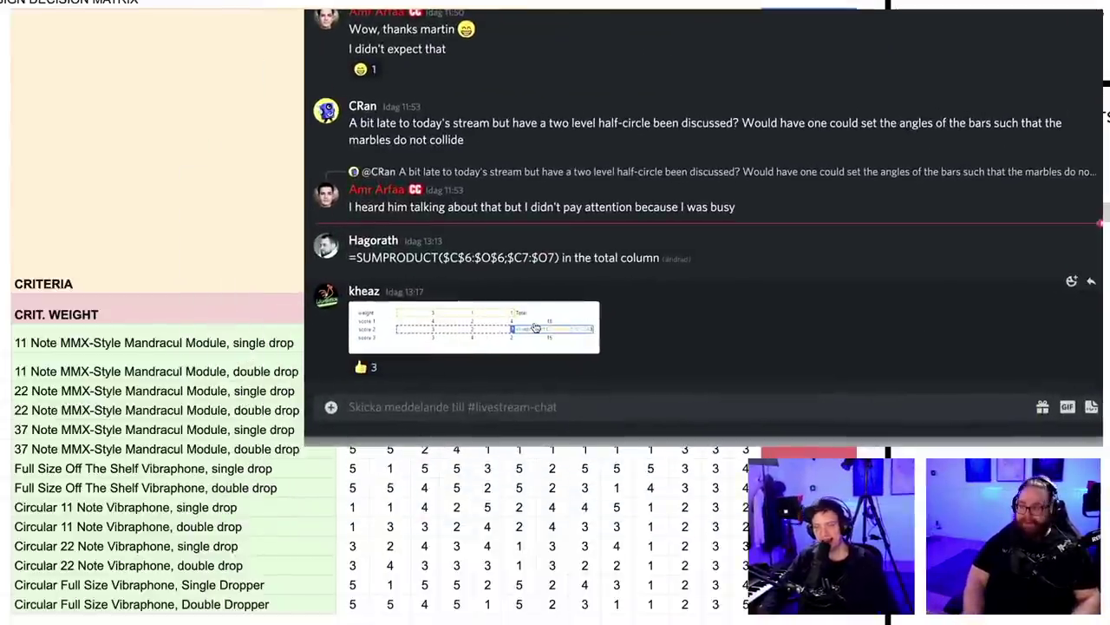
pyautogui.click(536, 328)
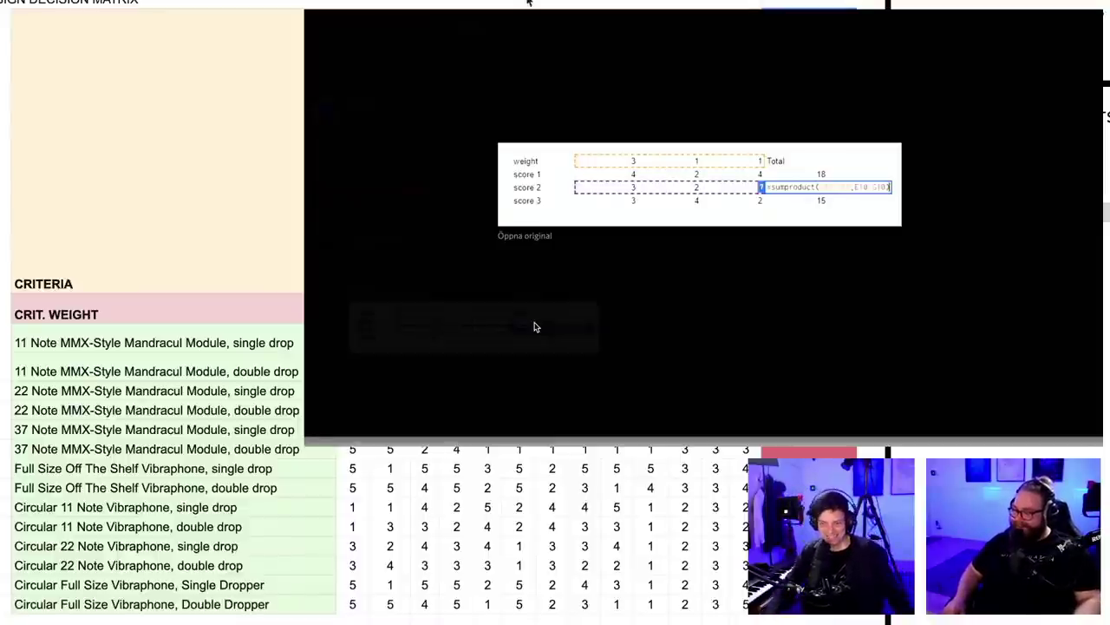
# Step: Return to the spreadsheet, calculate the first design's TOTAL with SUMPRODUCT of weights C5:O5 and its score row, and autofill the column
pyautogui.click(559, 520)
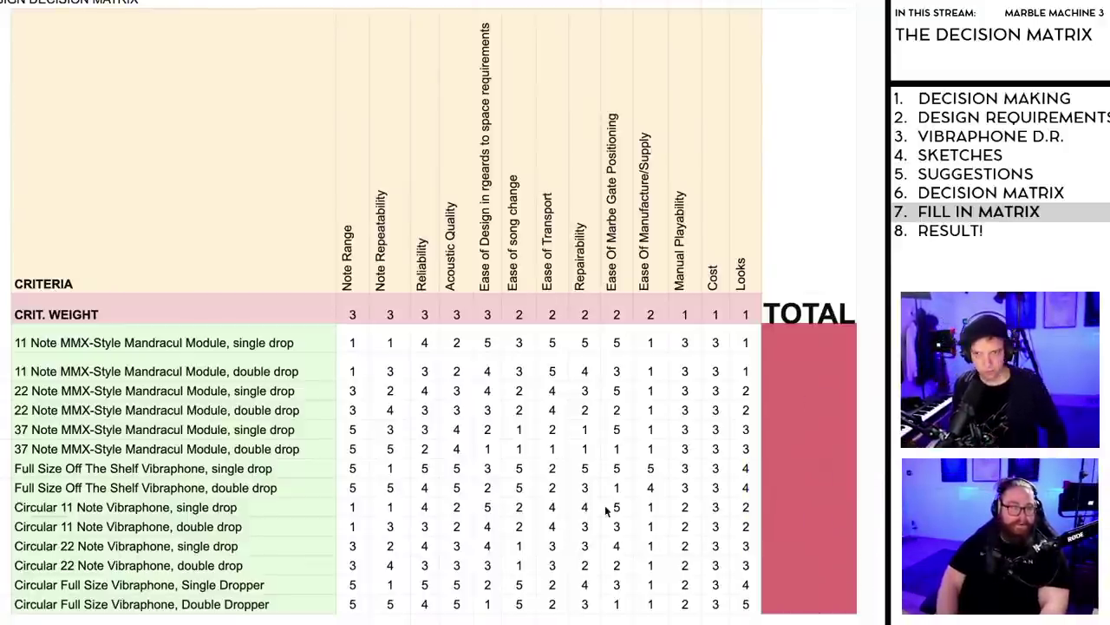
pyautogui.click(785, 344)
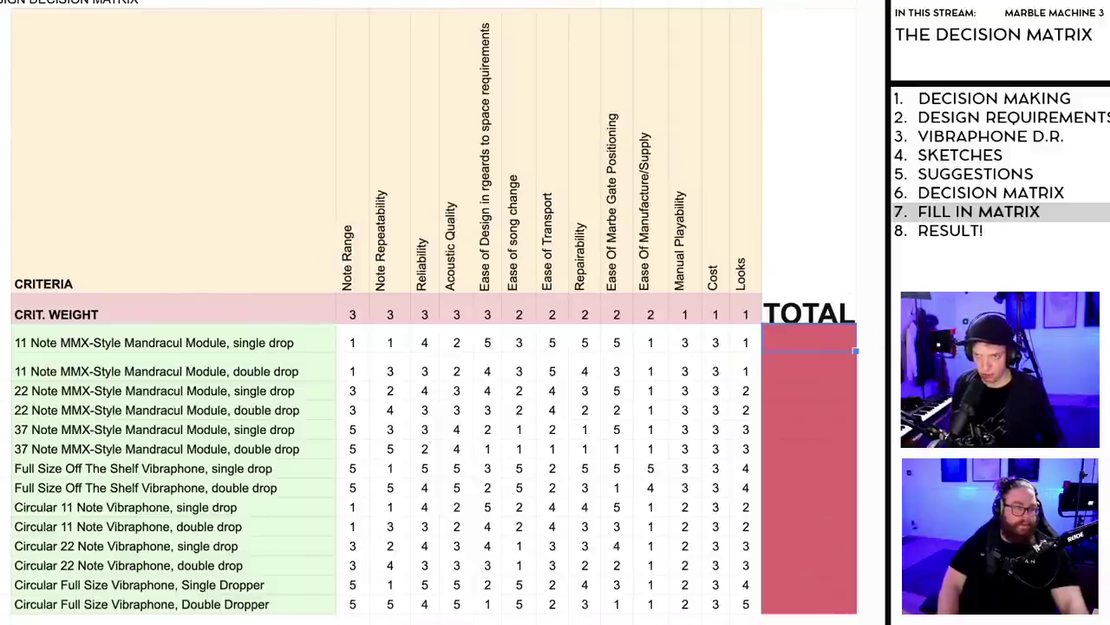
pyautogui.write('=')
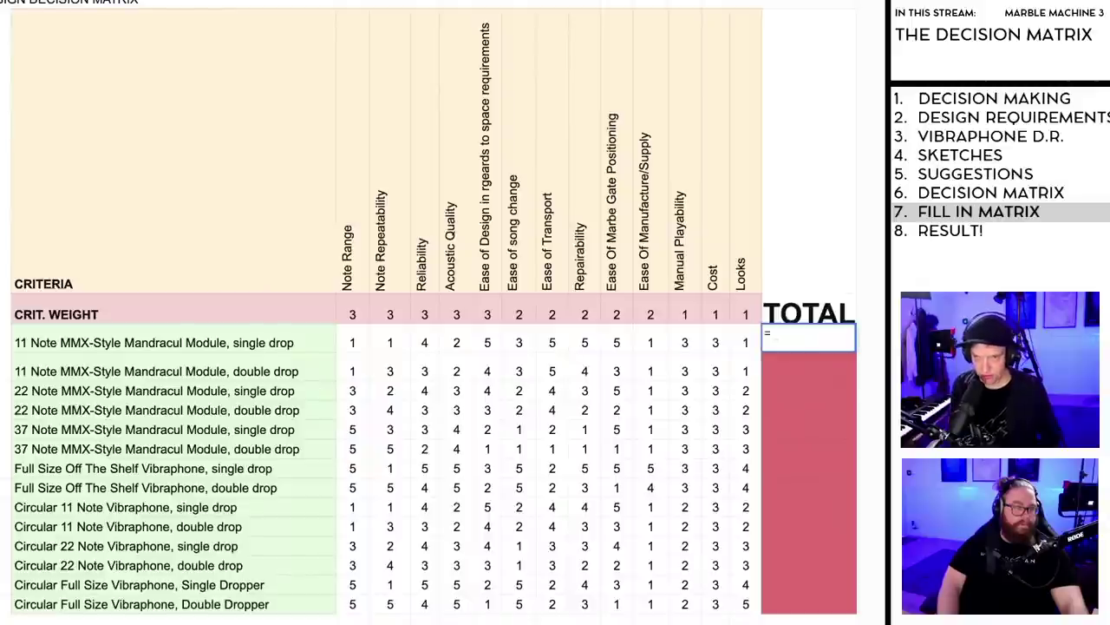
pyautogui.write('SUMP')
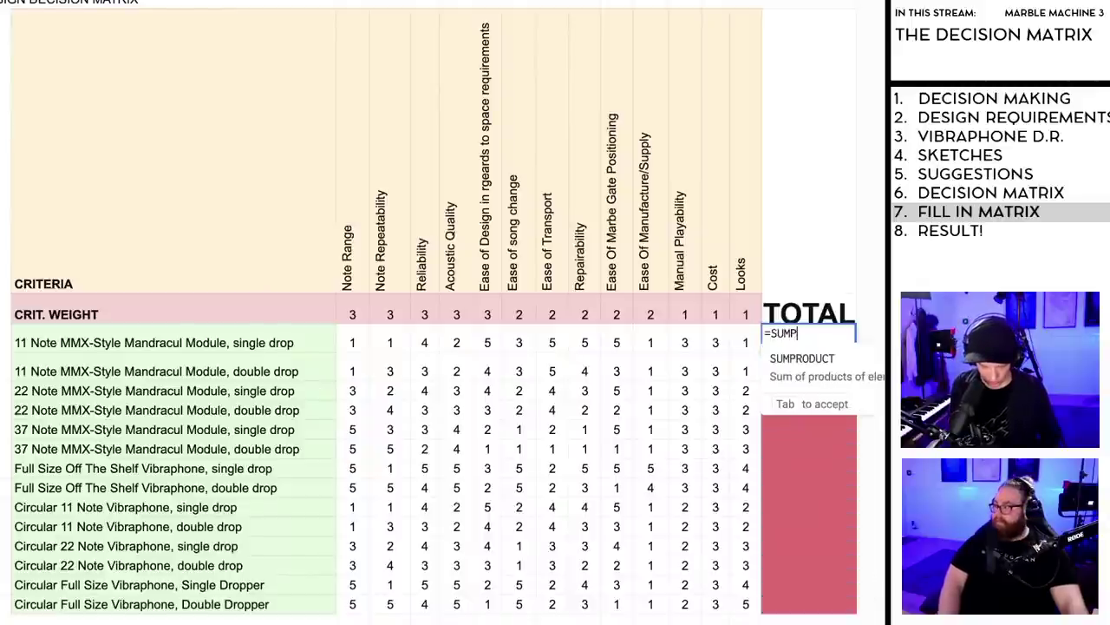
pyautogui.write('RODUCT(C5')
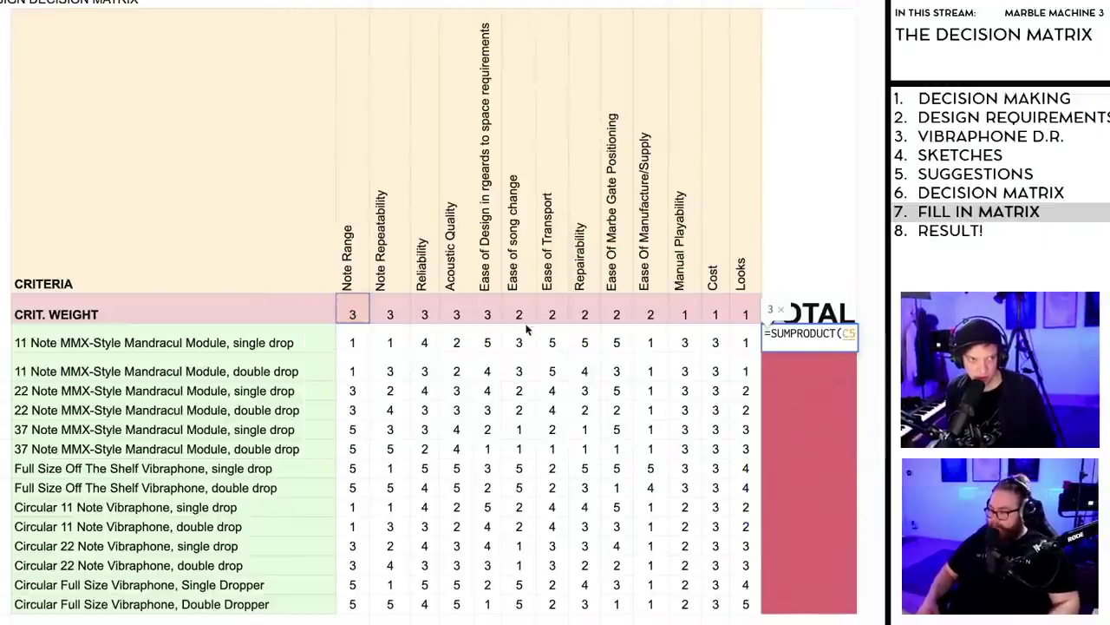
pyautogui.keyDown('shift'); pyautogui.click(745, 314); pyautogui.keyUp('shift')
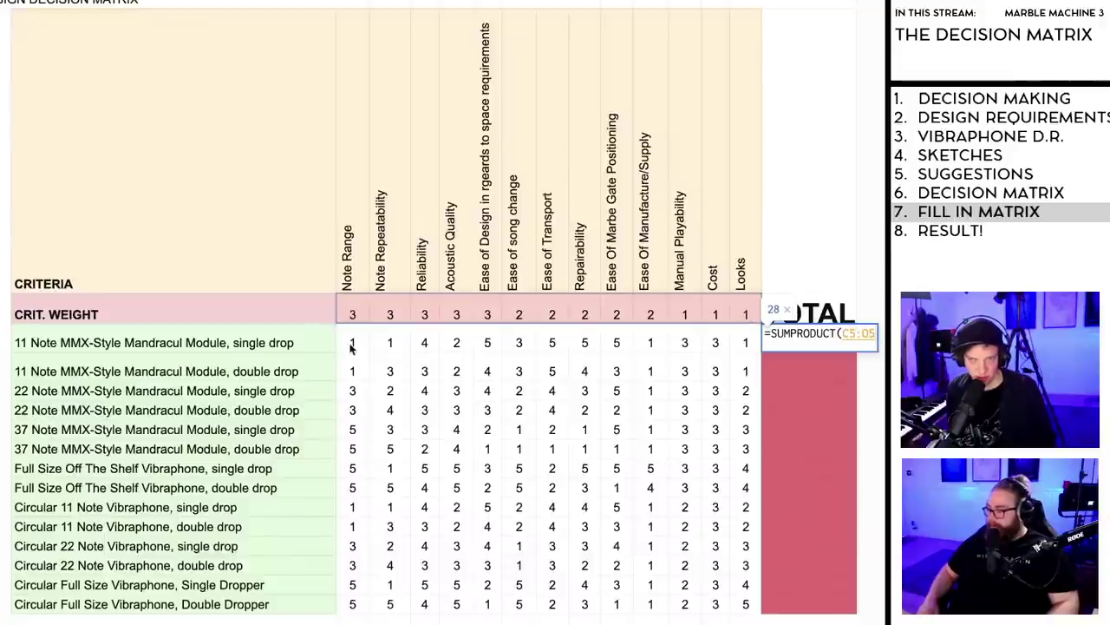
pyautogui.write(',')
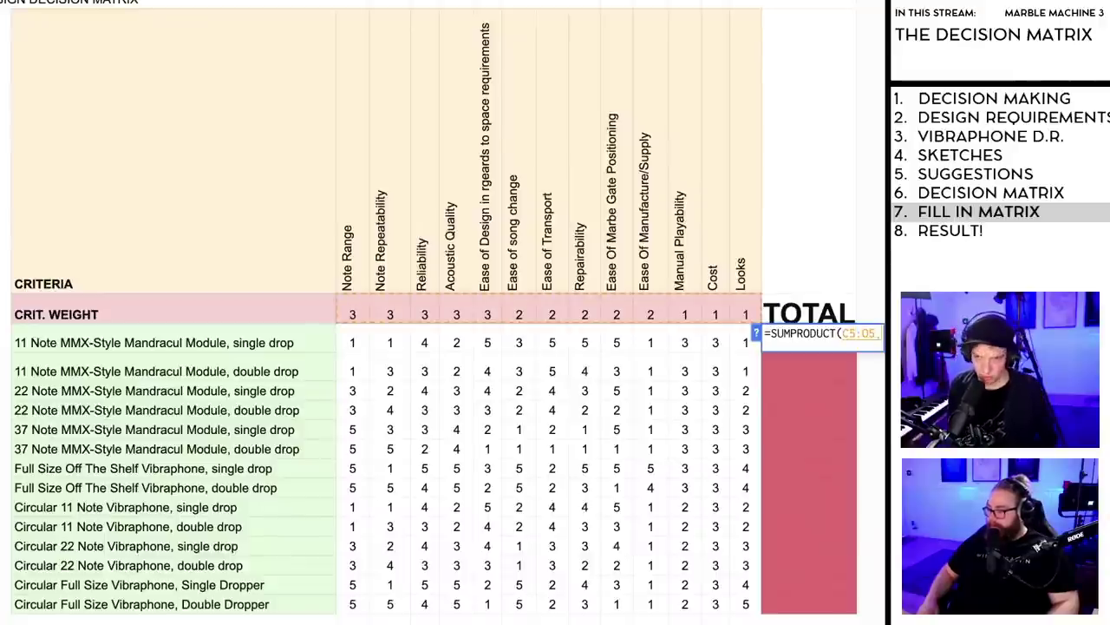
pyautogui.click(347, 342)
pyautogui.keyDown('shift'); pyautogui.click(748, 342); pyautogui.keyUp('shift')
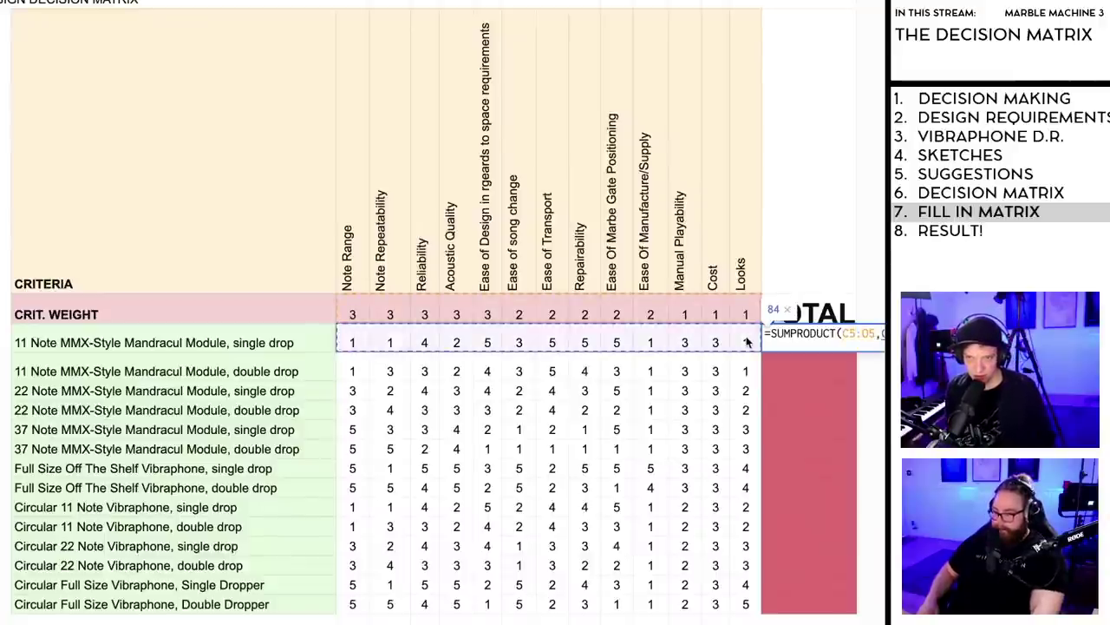
pyautogui.press('Return')
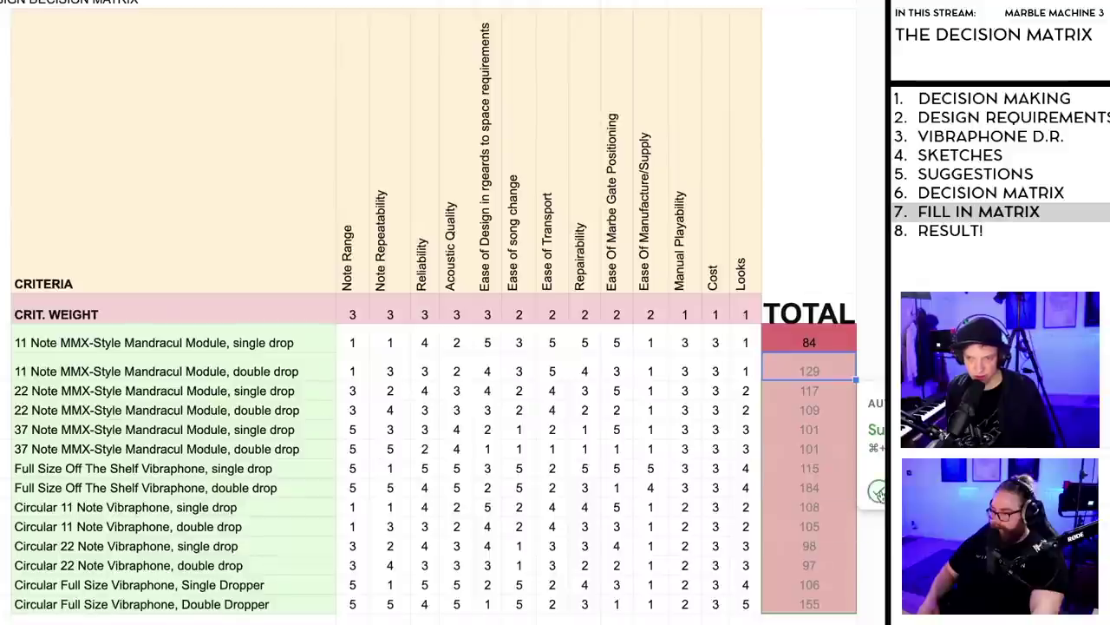
pyautogui.click(878, 490)
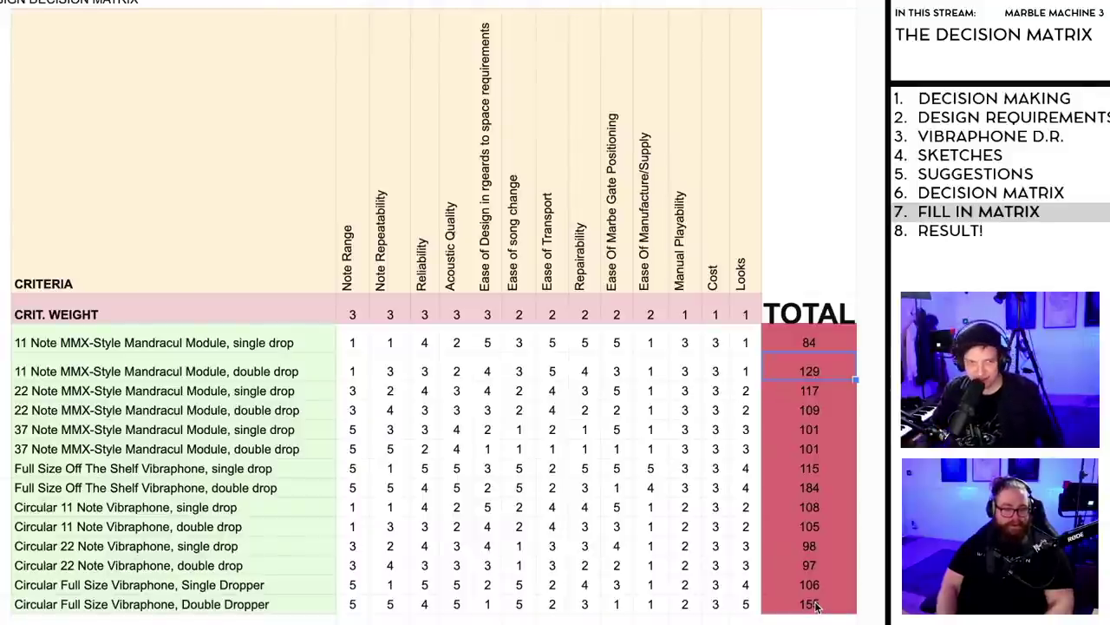
# Step: Review the TOTAL column and inspect the ranges in the 11 Note MMX-Style single drop formula
pyautogui.click(831, 485)
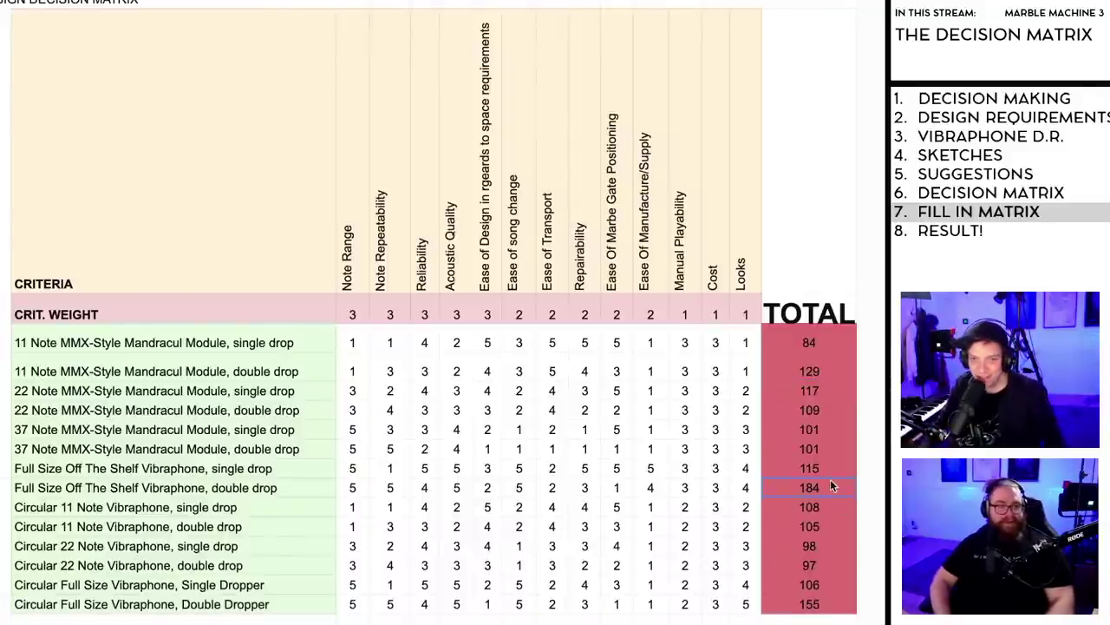
pyautogui.click(805, 348)
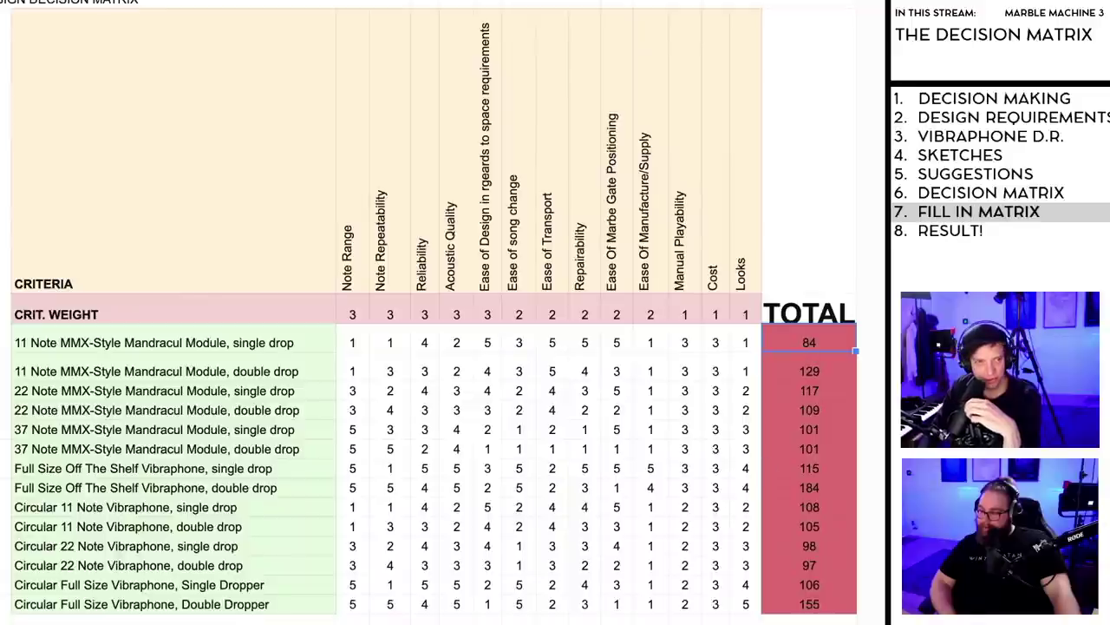
pyautogui.click(716, 617)
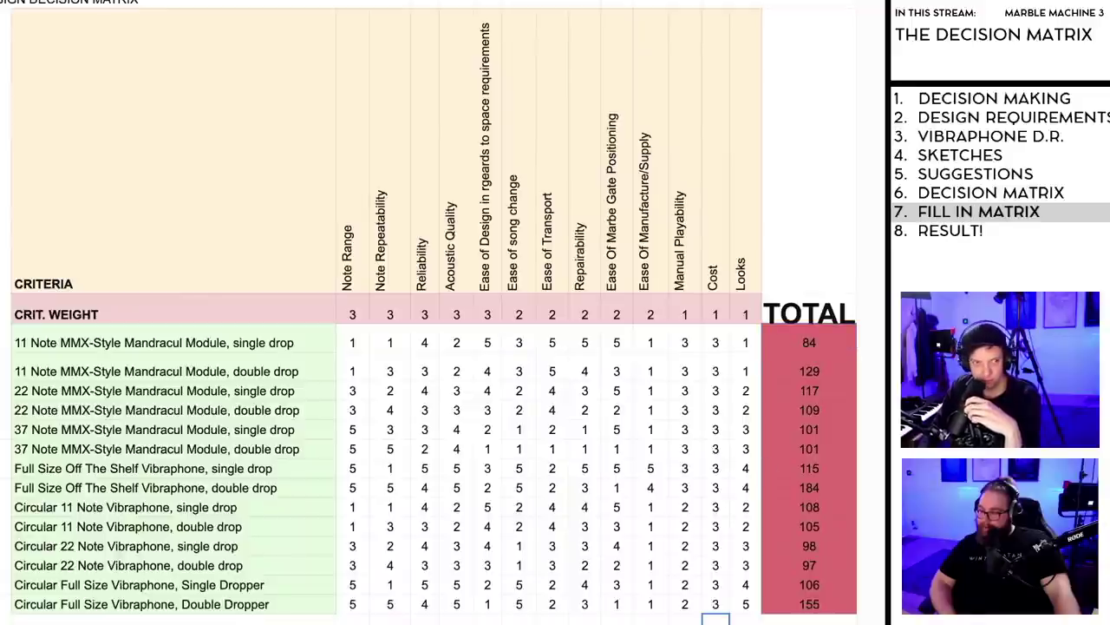
pyautogui.scroll(-3, 429, 307)
pyautogui.scroll(3, 429, 307)
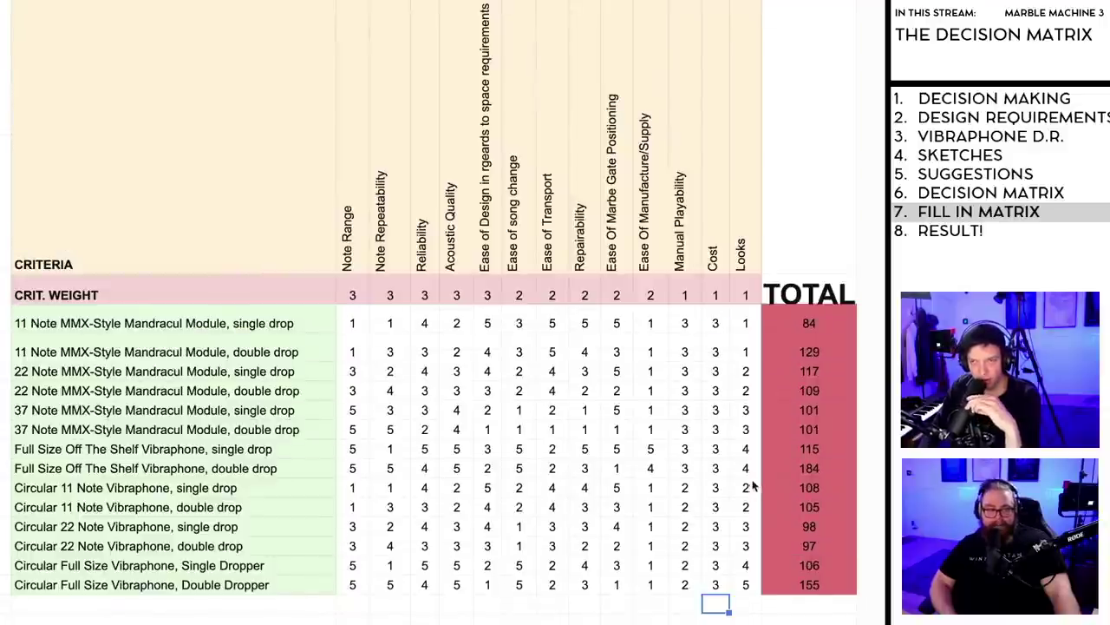
pyautogui.click(820, 323)
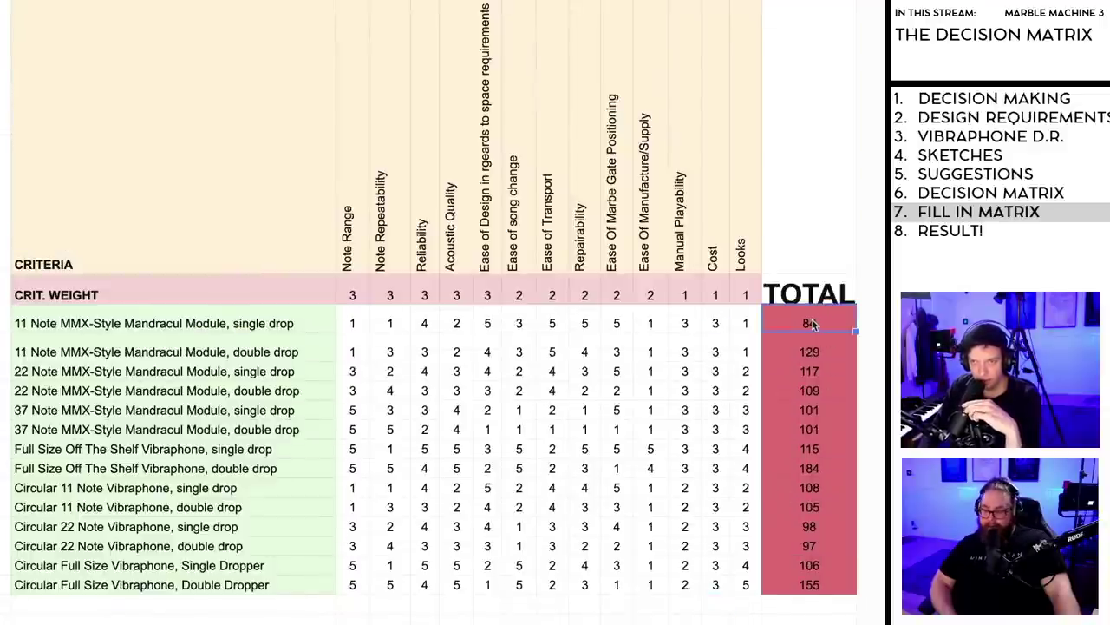
pyautogui.doubleClick(811, 319)
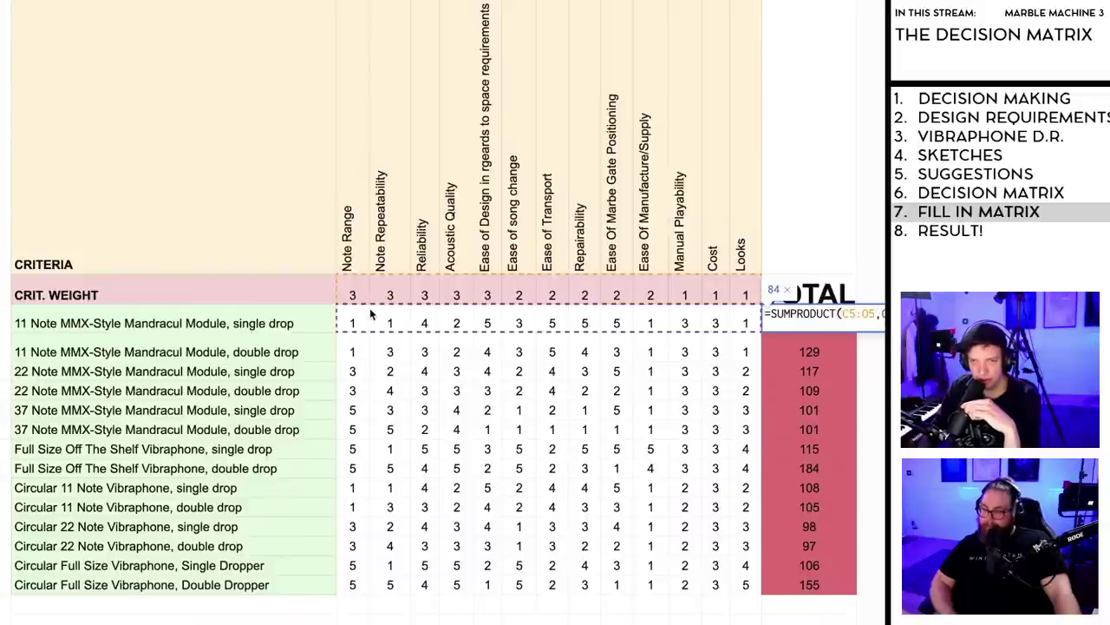
pyautogui.press('Return')
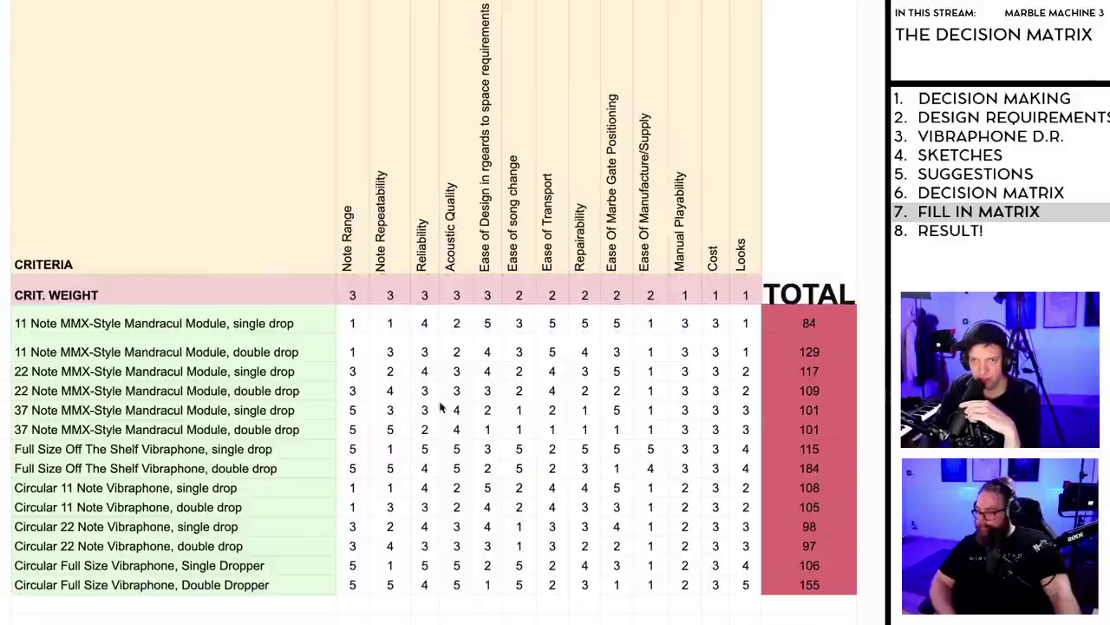
# Step: Test the totals by changing Note Range for the 11 Note MMX-Style single drop module to 2, and restore it to 1
pyautogui.click(354, 323)
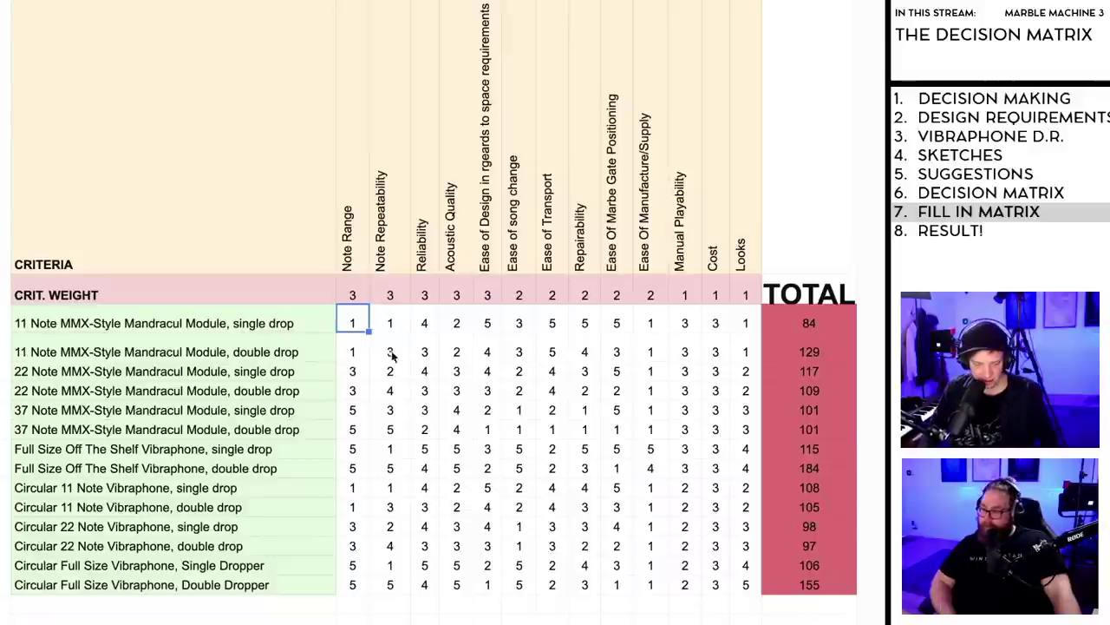
pyautogui.write('2')
pyautogui.click(488, 469)
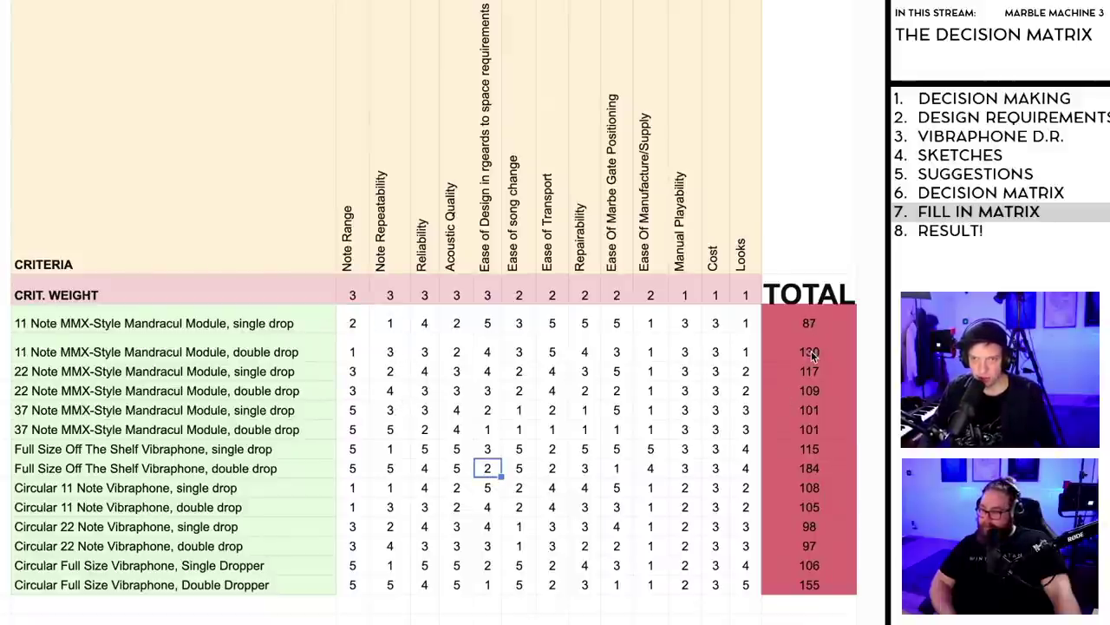
pyautogui.hotkey('ctrl', 'z')
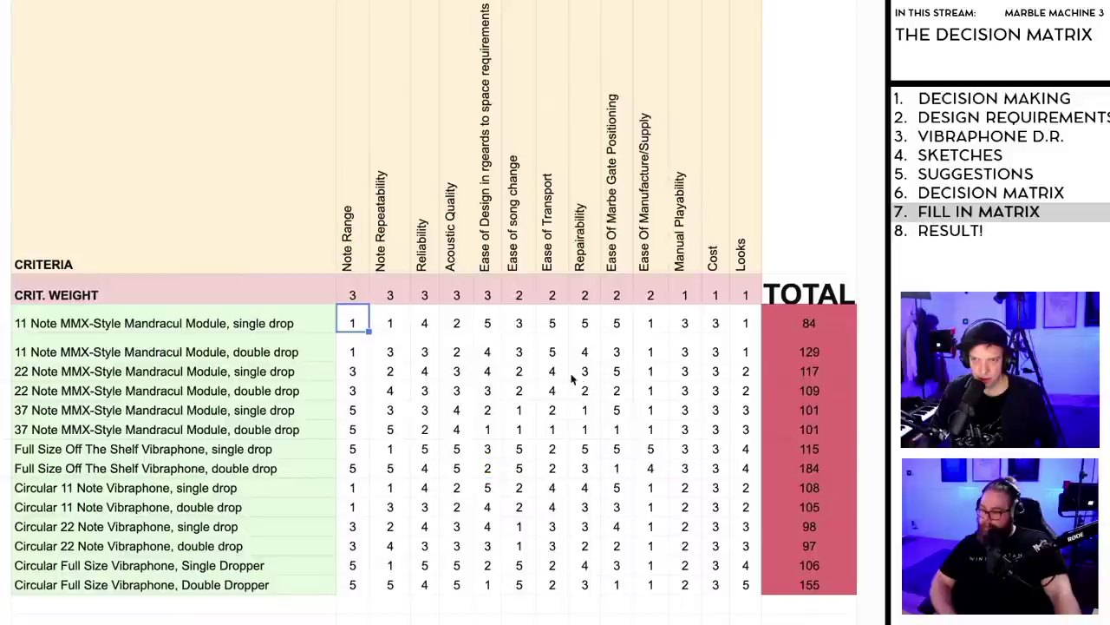
pyautogui.click(814, 354)
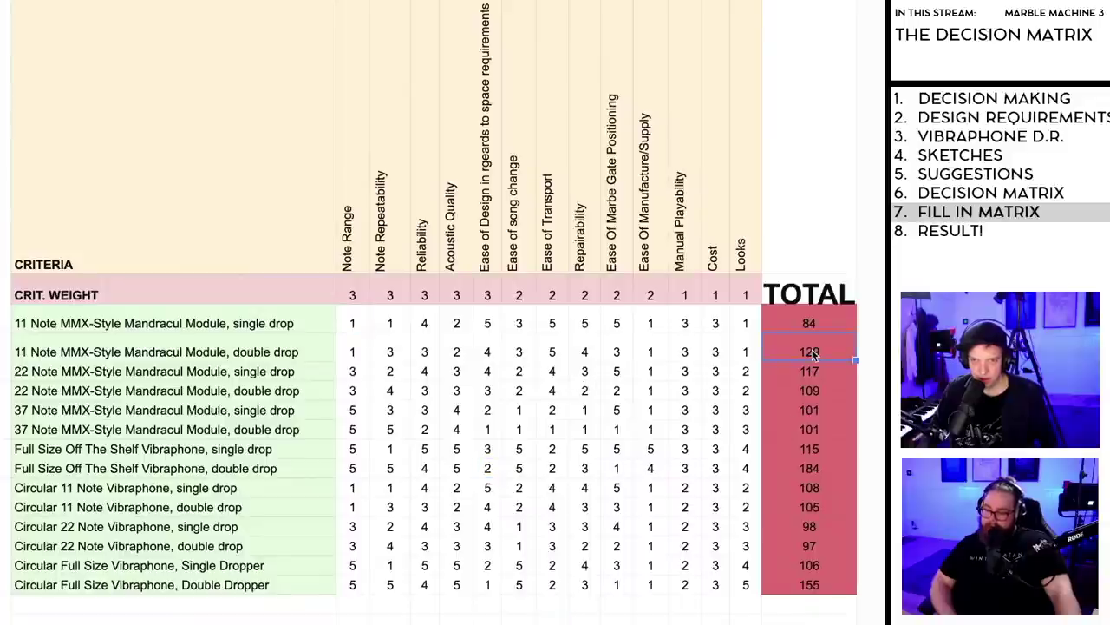
pyautogui.click(351, 323)
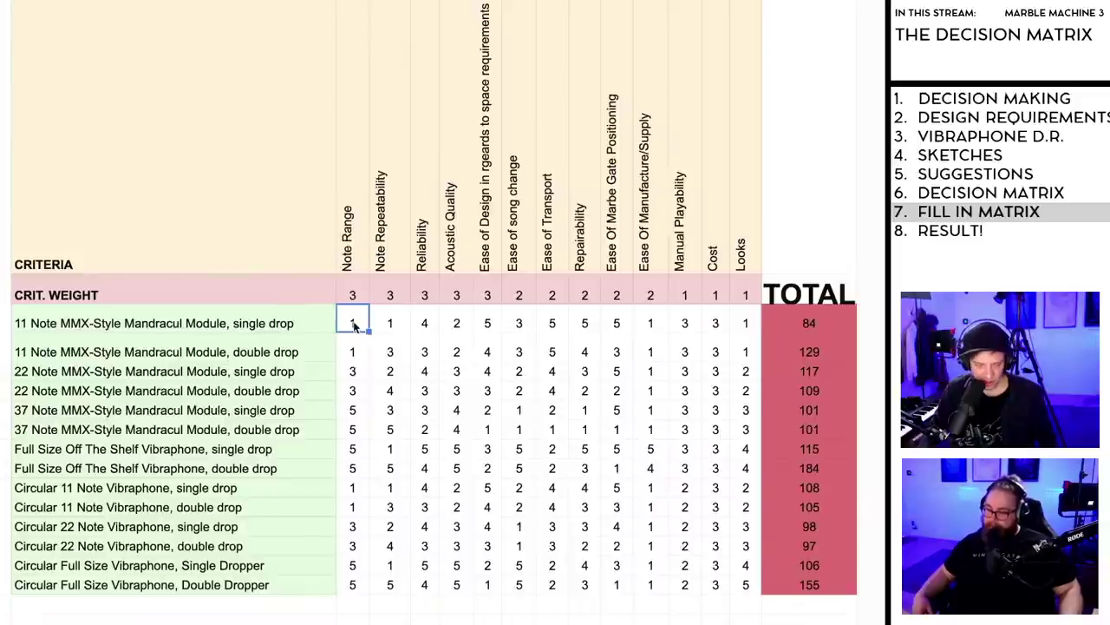
pyautogui.write('2')
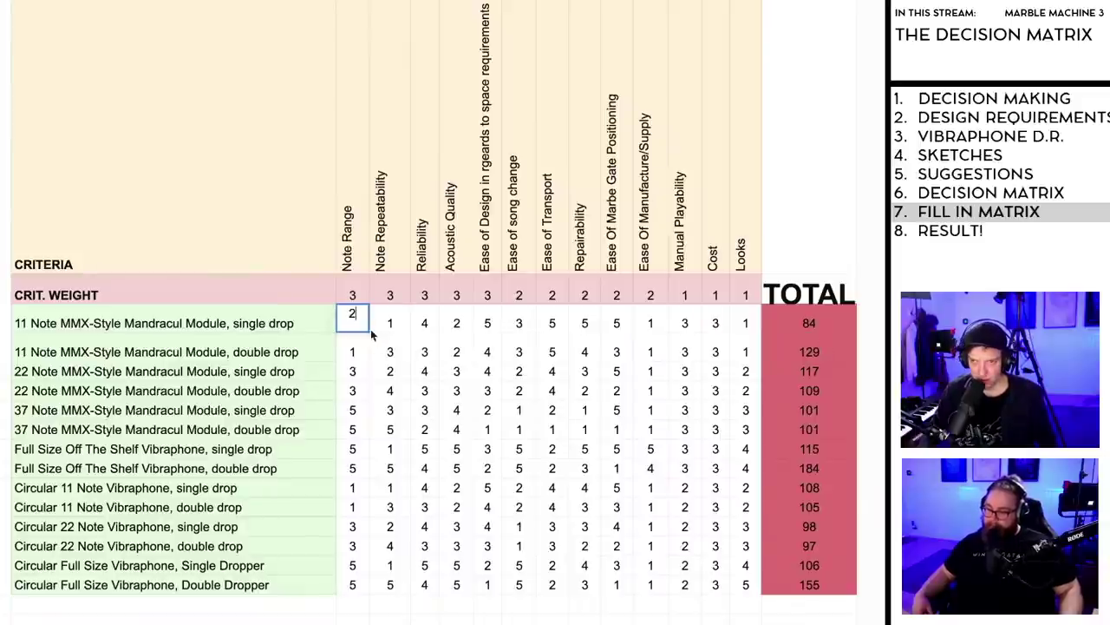
pyautogui.click(593, 470)
pyautogui.click(356, 324)
pyautogui.write('1')
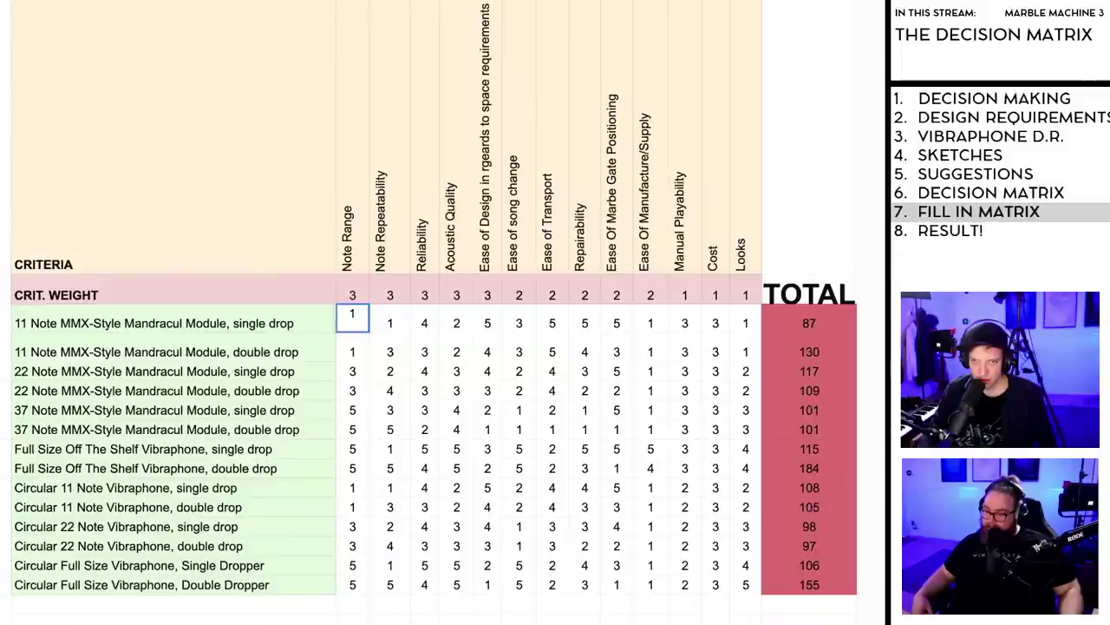
pyautogui.click(813, 321)
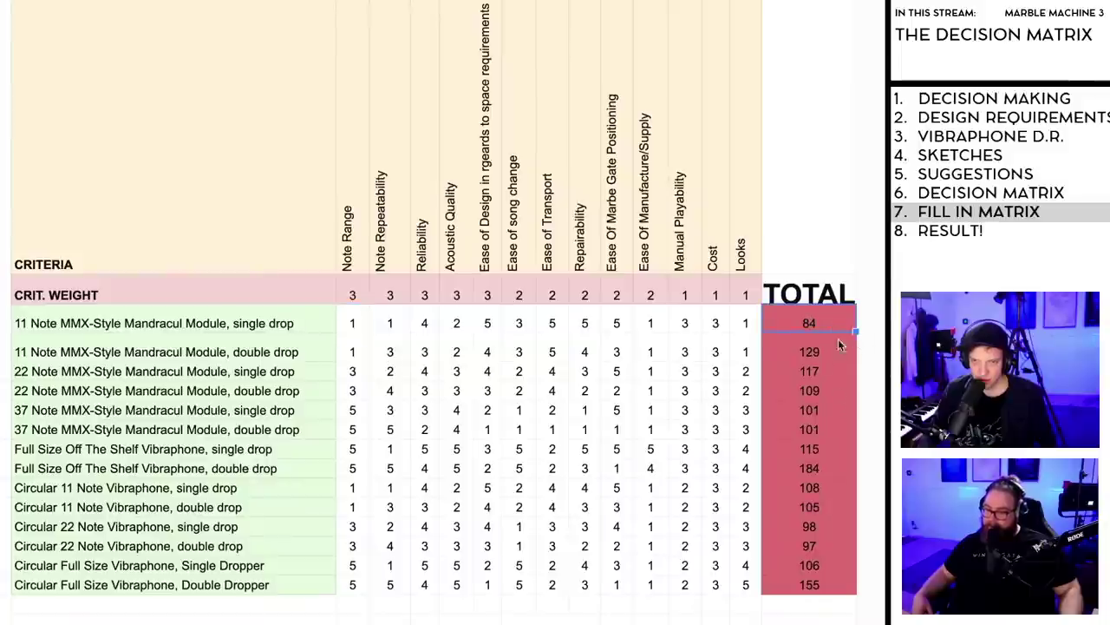
# Step: Correct the weight range in the 11 Note MMX-Style double drop module's TOTAL formula to C5:O5
pyautogui.doubleClick(816, 343)
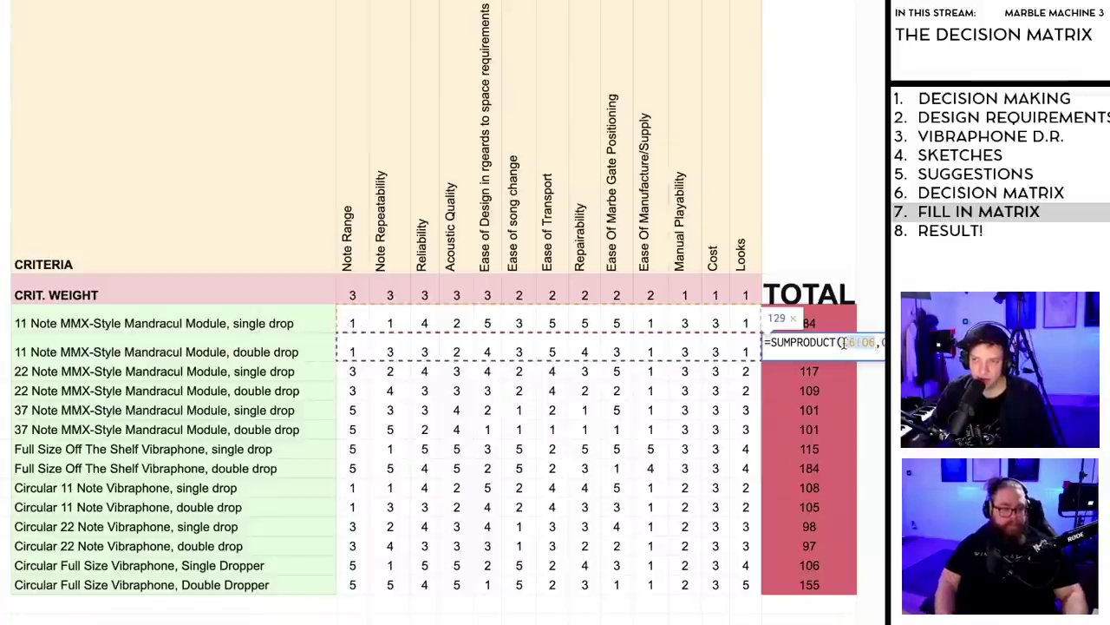
pyautogui.click(874, 347)
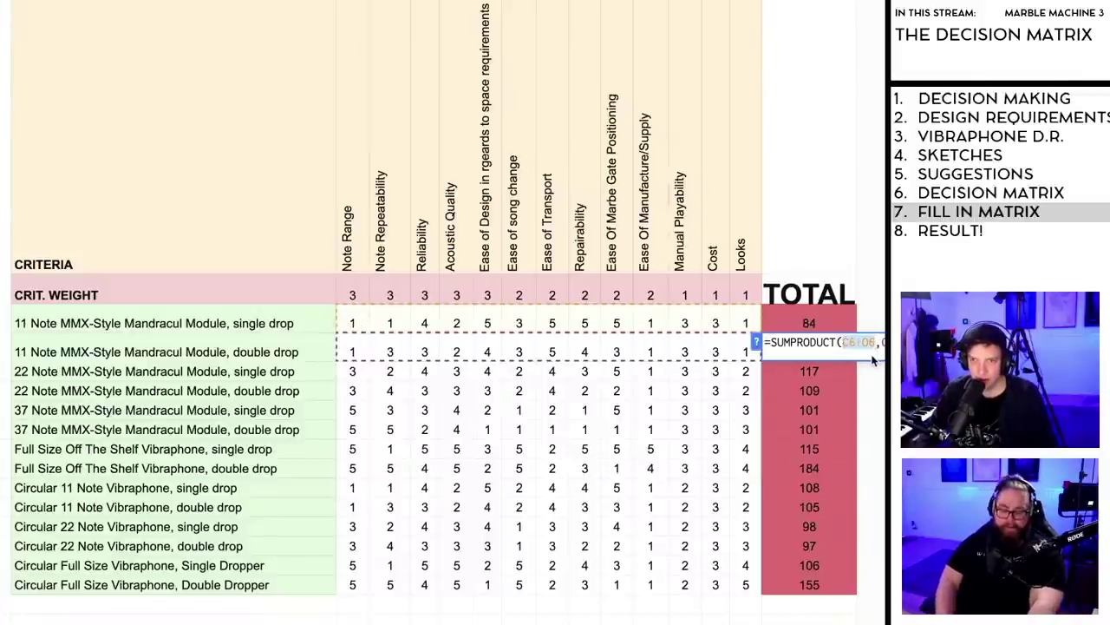
pyautogui.click(347, 294)
pyautogui.hotkey('alt', 'Tab')
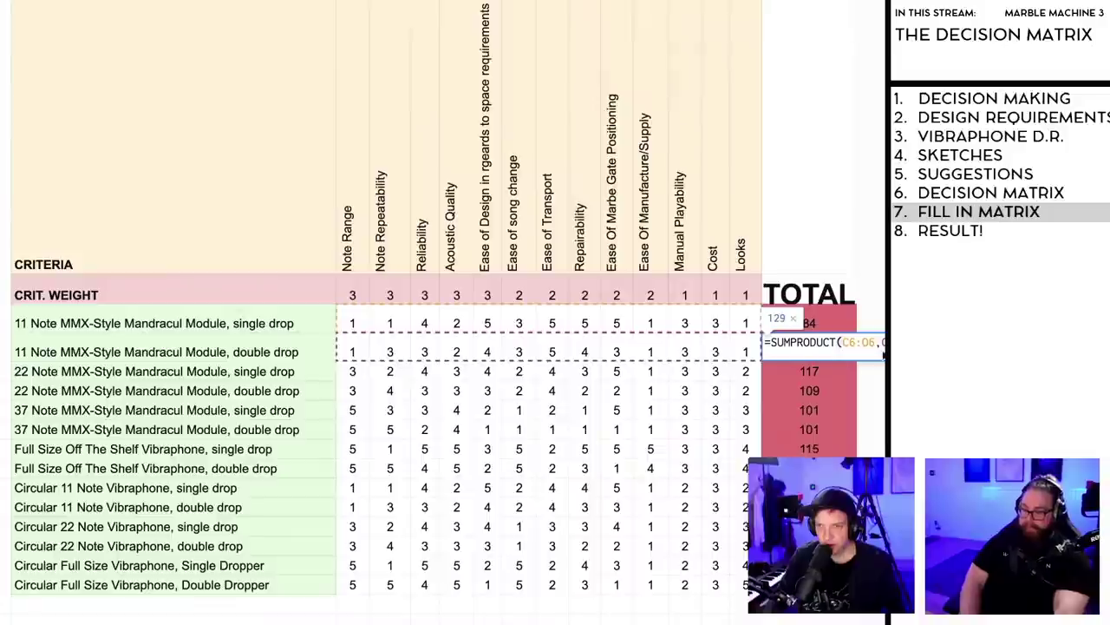
pyautogui.click(846, 342)
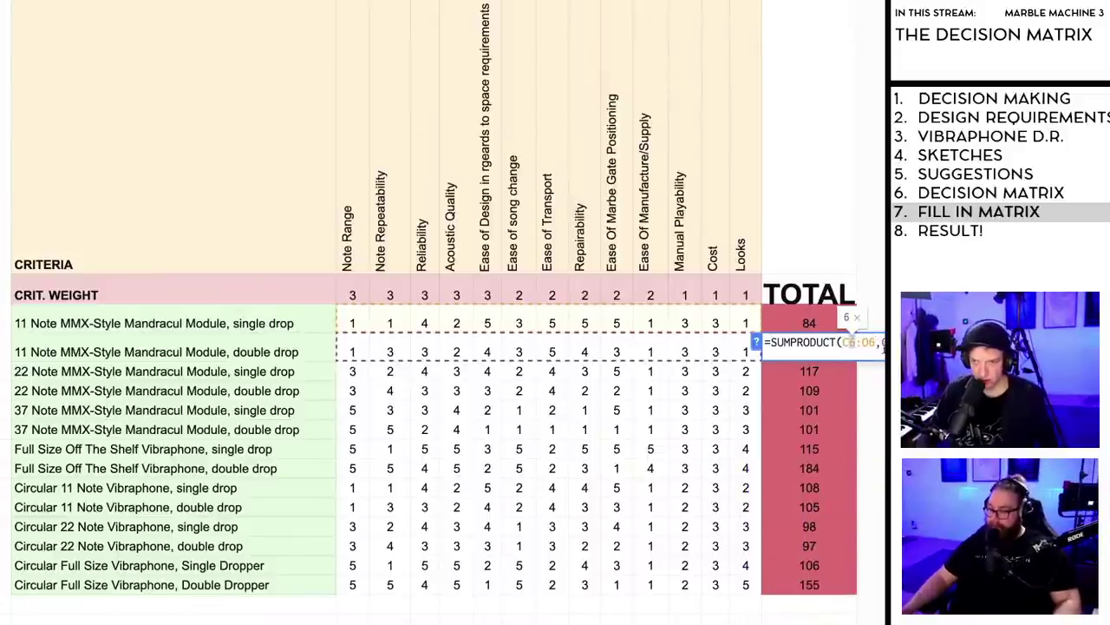
pyautogui.press('BackSpace')
pyautogui.write('5')
pyautogui.press('BackSpace')
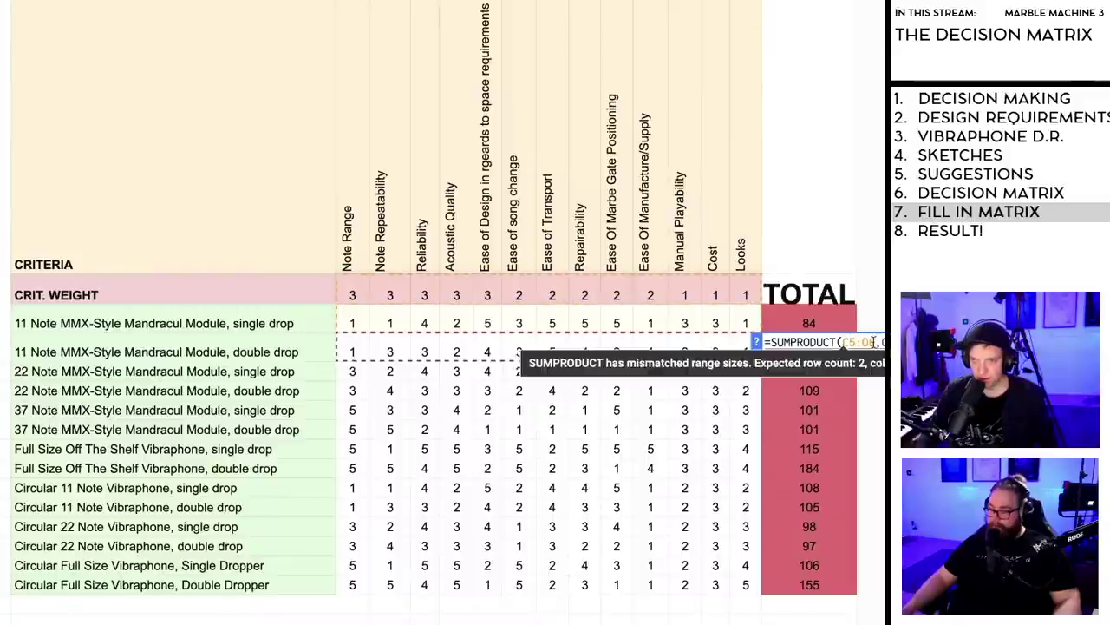
pyautogui.write('5')
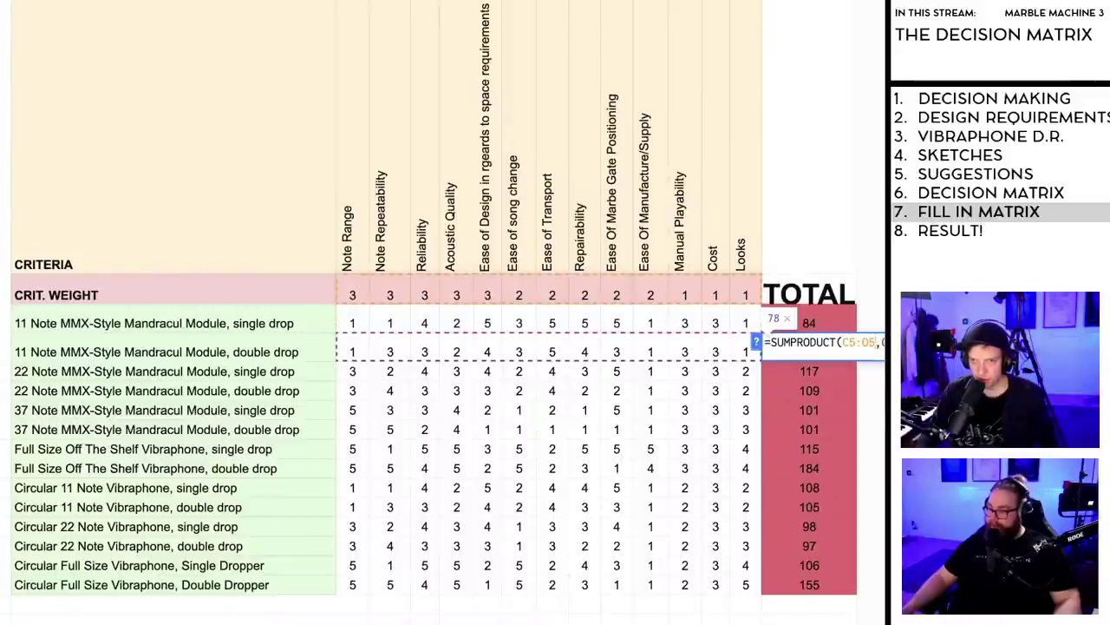
pyautogui.press('Return')
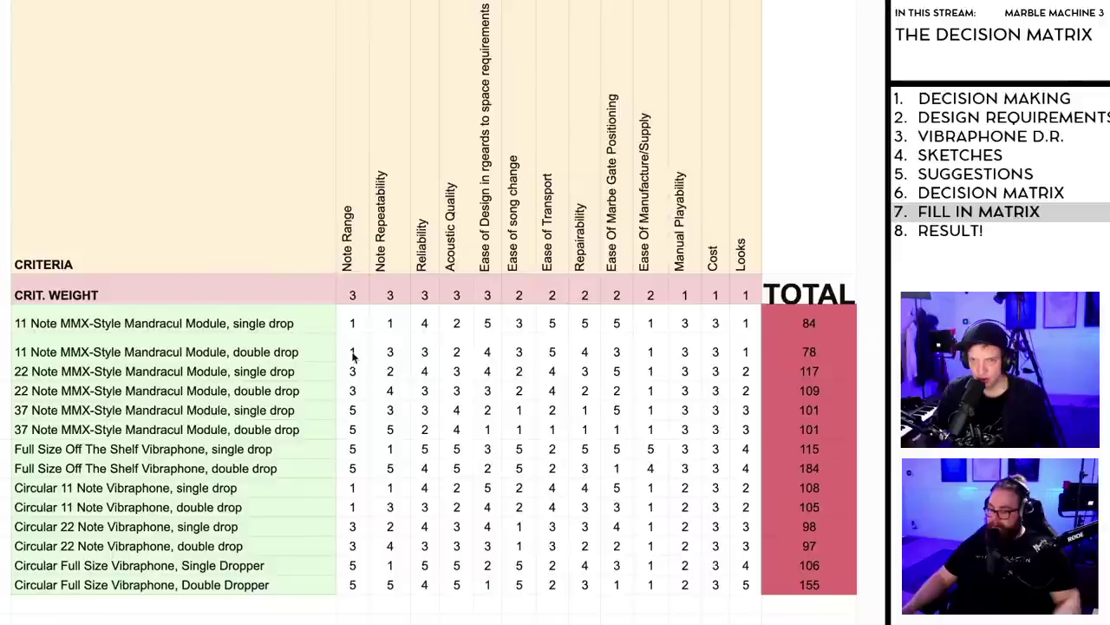
# Step: Inspect the weight and score ranges in the TOTAL formulas of both 11 Note MMX-Style modules
pyautogui.doubleClick(816, 353)
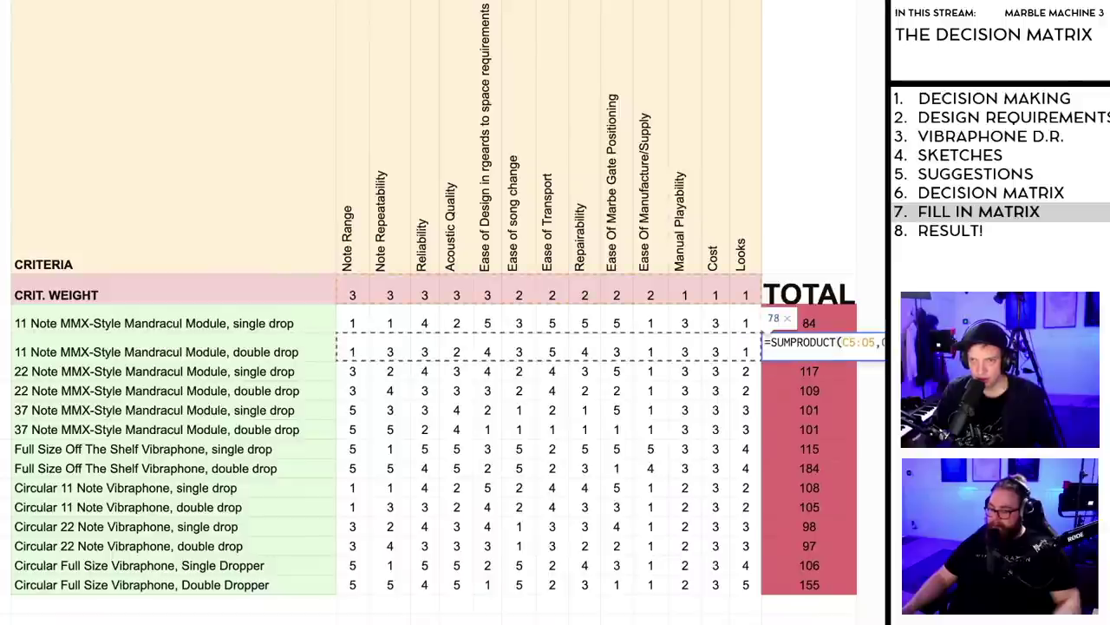
pyautogui.press('Escape')
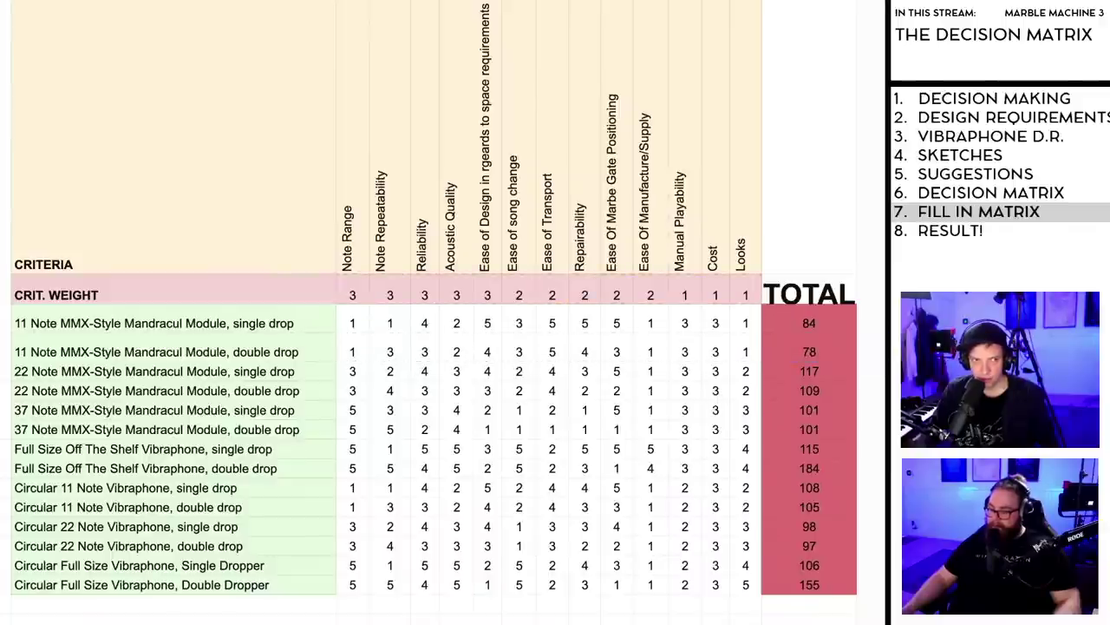
pyautogui.click(808, 325)
pyautogui.doubleClick(801, 326)
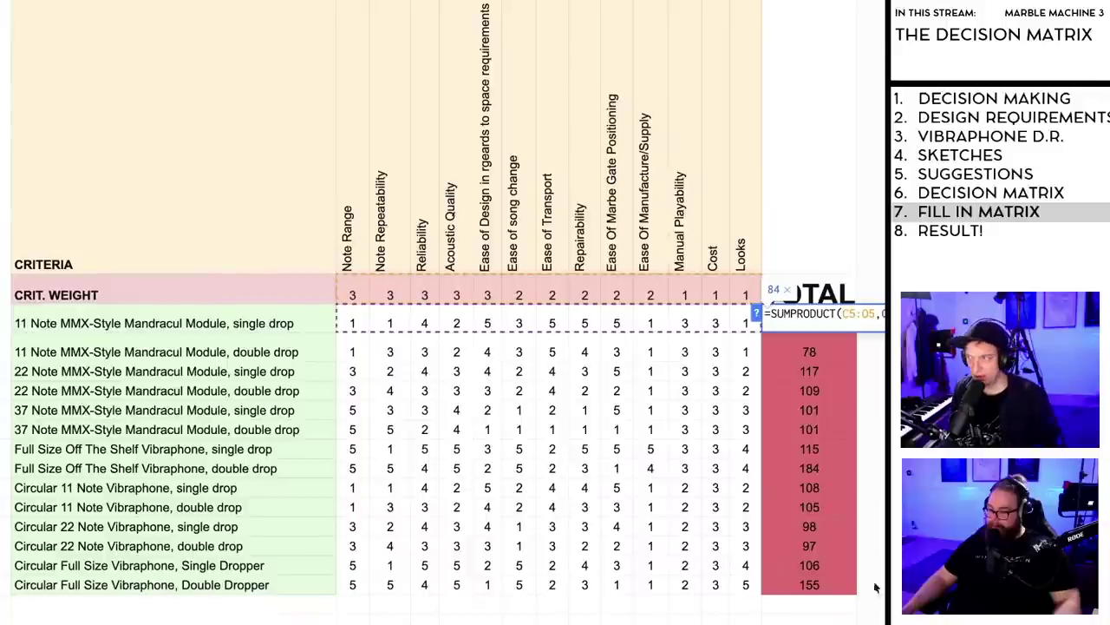
pyautogui.press('Return')
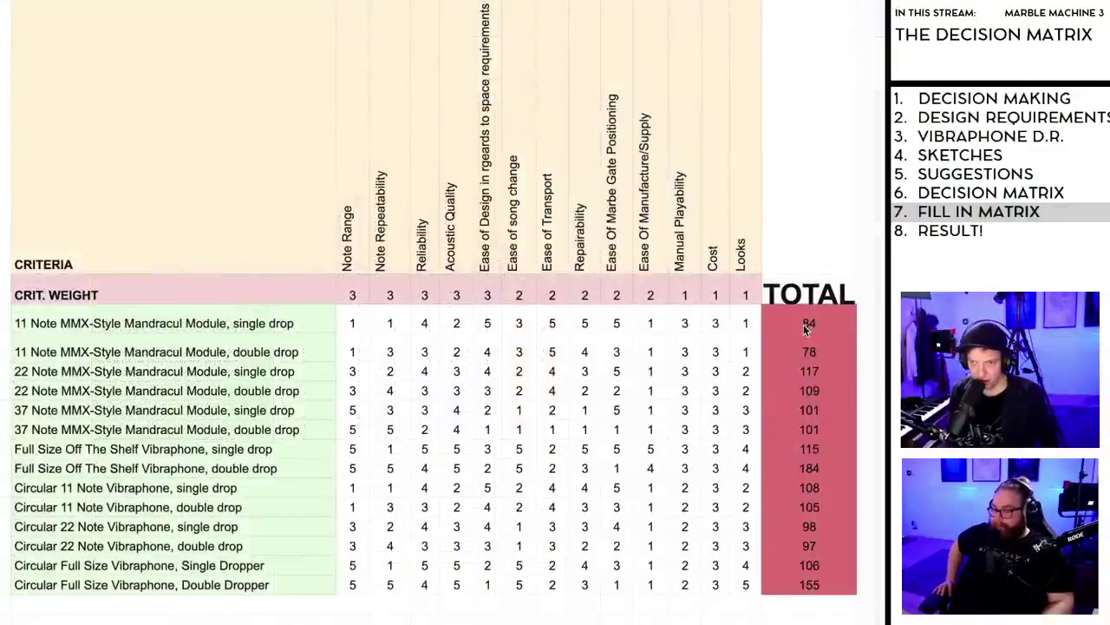
# Step: Lock the weight range's start as C$5 in the 11 Note MMX-Style single drop TOTAL formula, and undo a trial autofill of the column
pyautogui.doubleClick(849, 317)
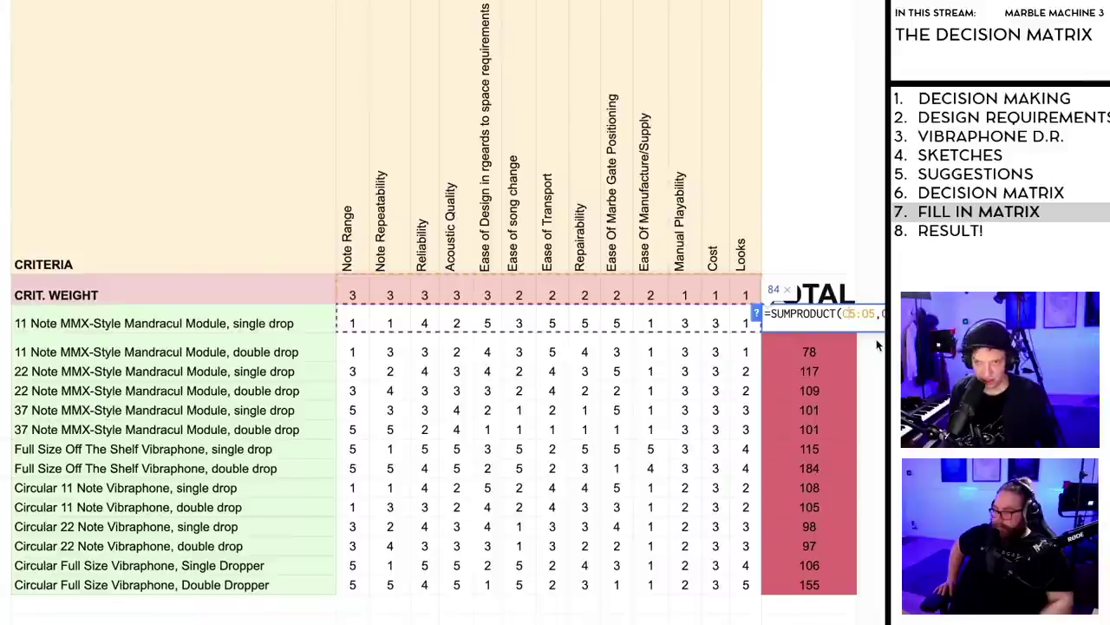
pyautogui.write('$')
pyautogui.press('Escape')
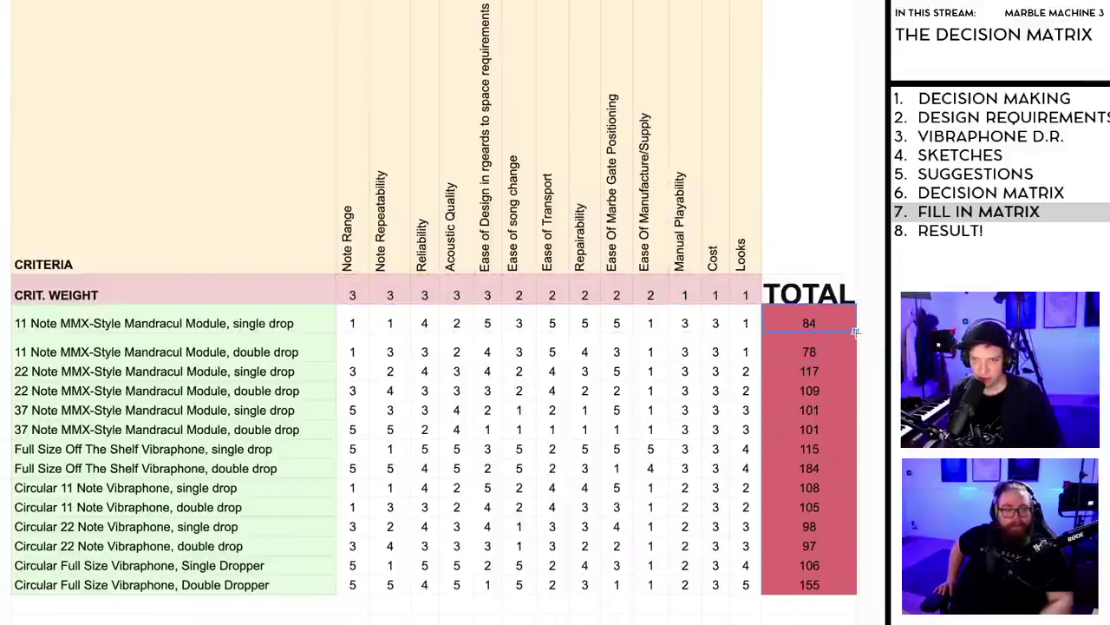
pyautogui.moveTo(857, 330); pyautogui.dragTo(853, 589)
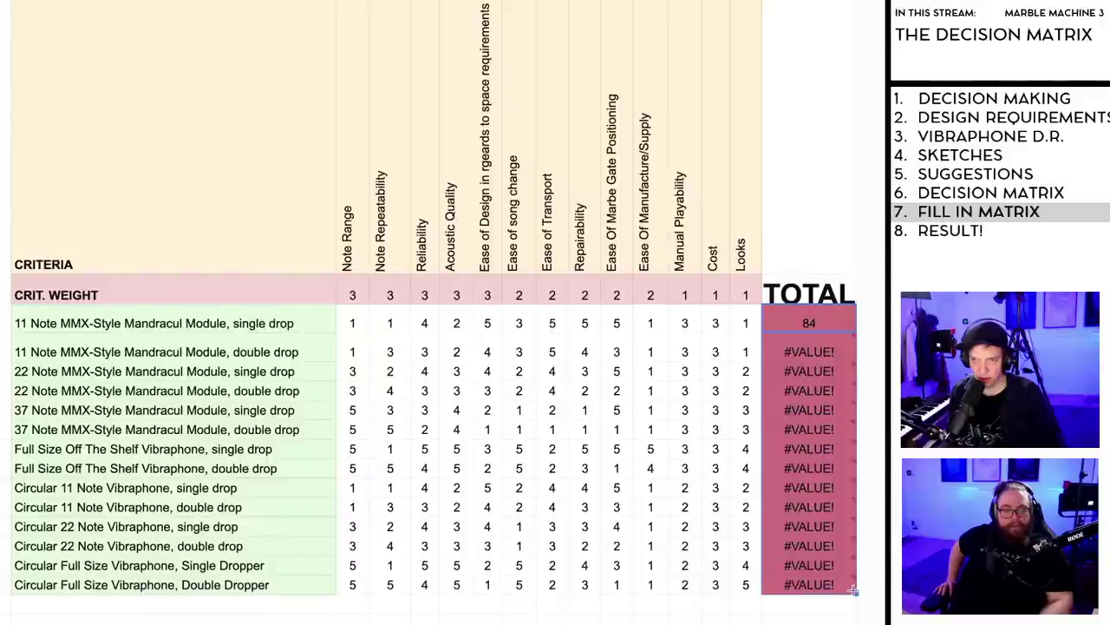
pyautogui.hotkey('ctrl', 'z')
pyautogui.click(817, 618)
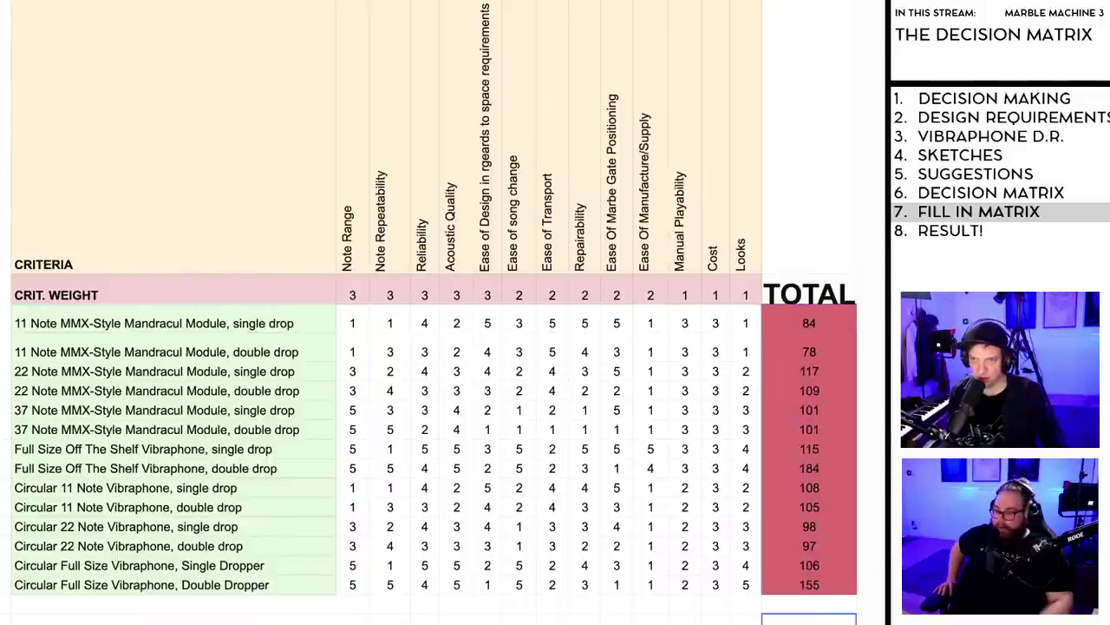
# Step: Clear the TOTAL cells below the 11 Note MMX-Style single drop row and recheck that row's formula
pyautogui.click(825, 320)
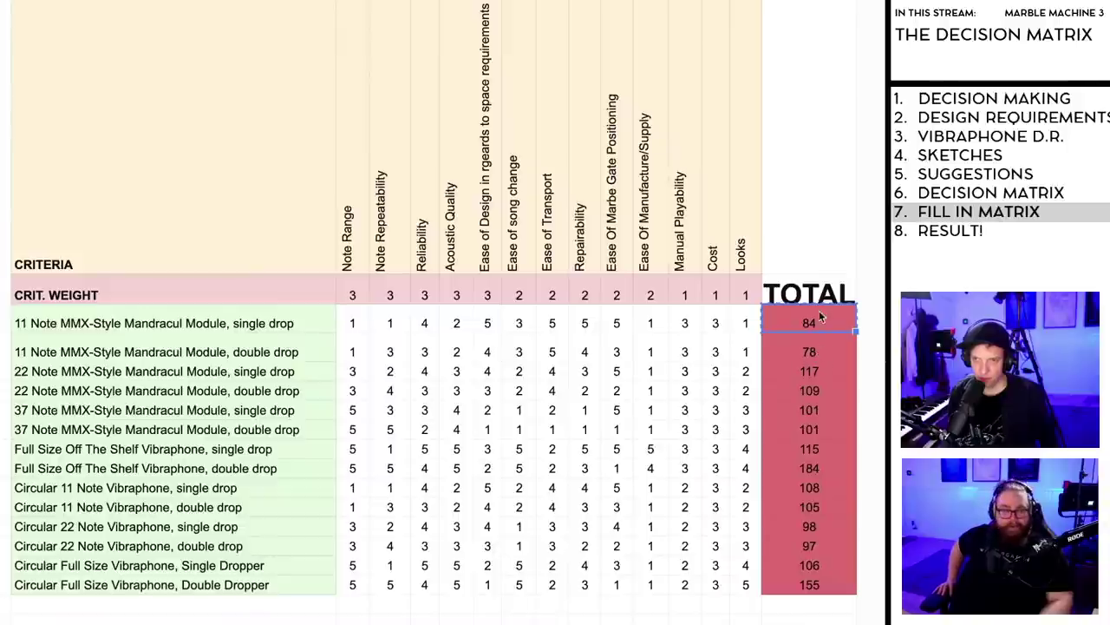
pyautogui.moveTo(812, 322); pyautogui.dragTo(819, 586)
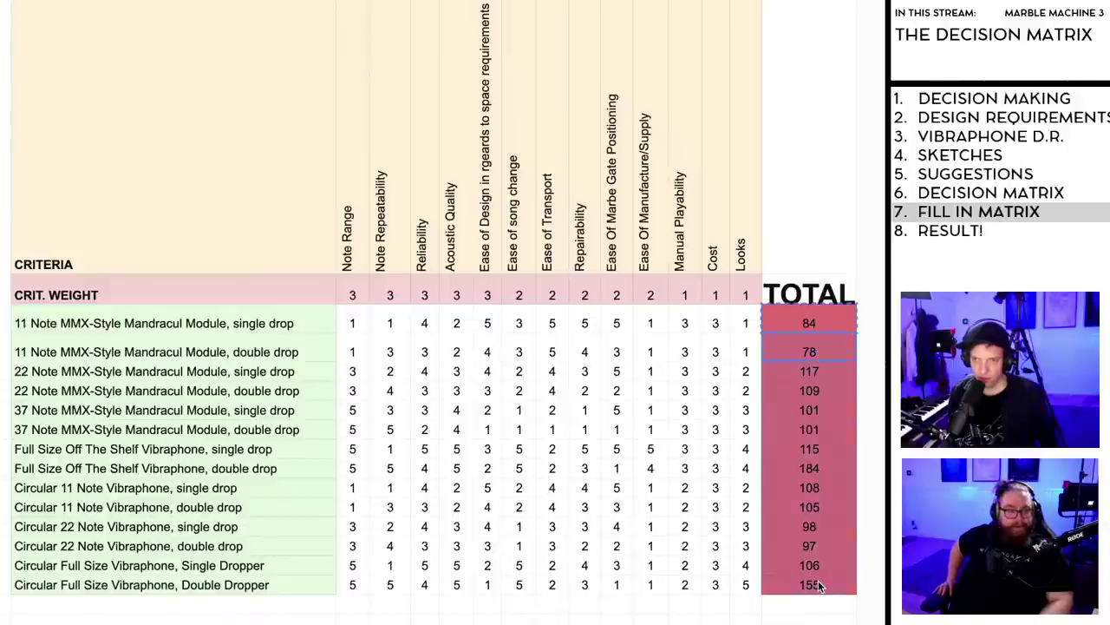
pyautogui.hotkey('ctrl', 'z')
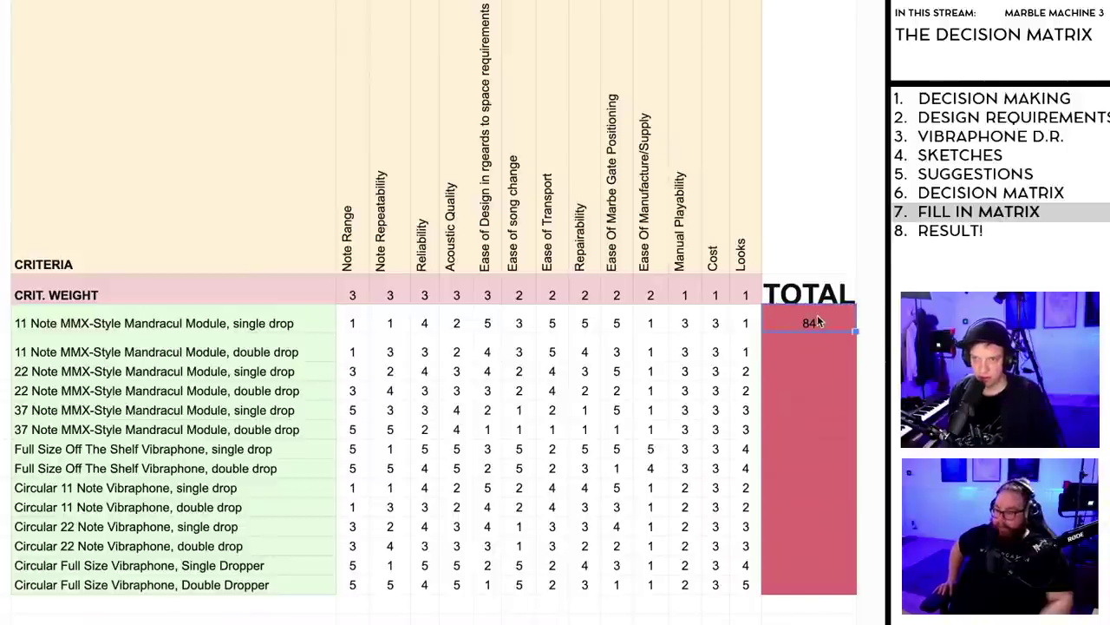
pyautogui.doubleClick(818, 322)
pyautogui.press('Return')
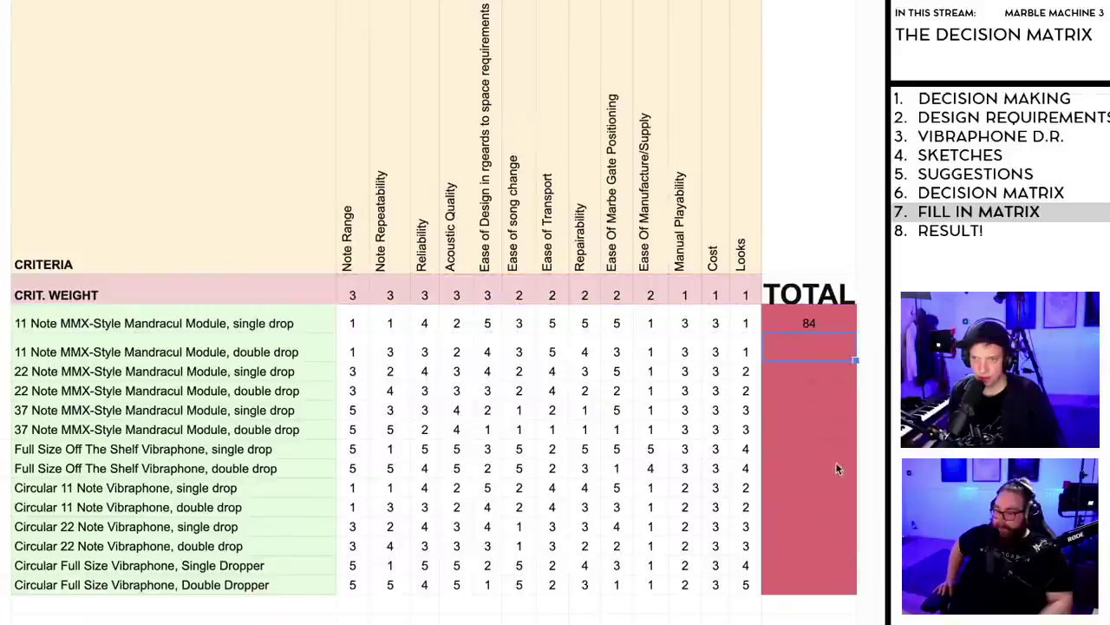
# Step: Try autofilling the first TOTAL formula down three rows, and inspect the ranges in the 11 Note MMX-Style double drop formula
pyautogui.click(824, 323)
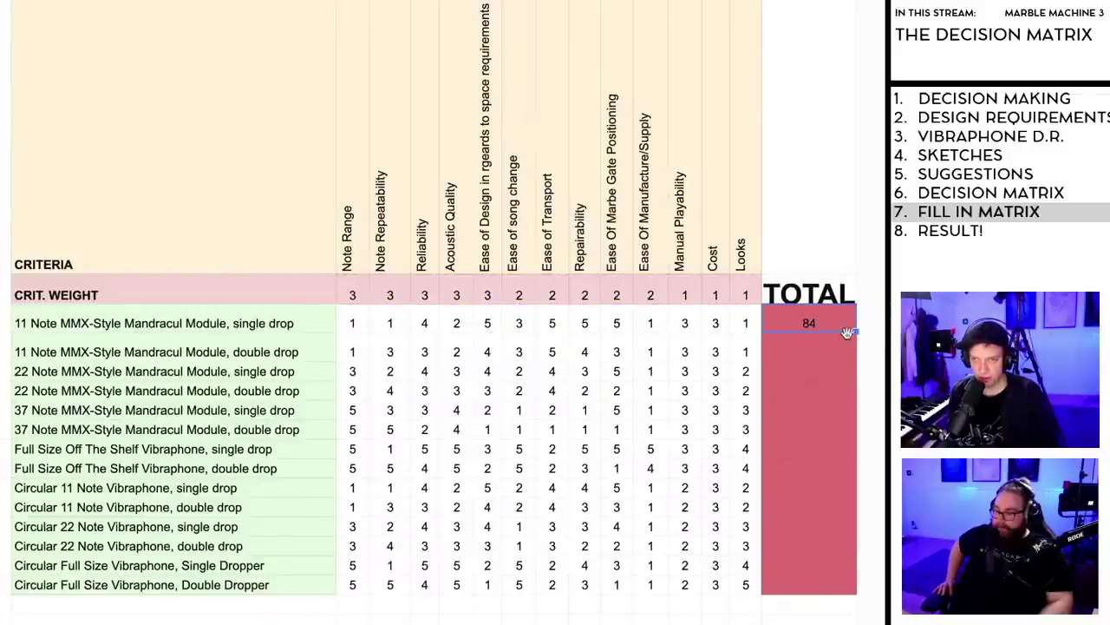
pyautogui.moveTo(855, 333); pyautogui.dragTo(851, 387)
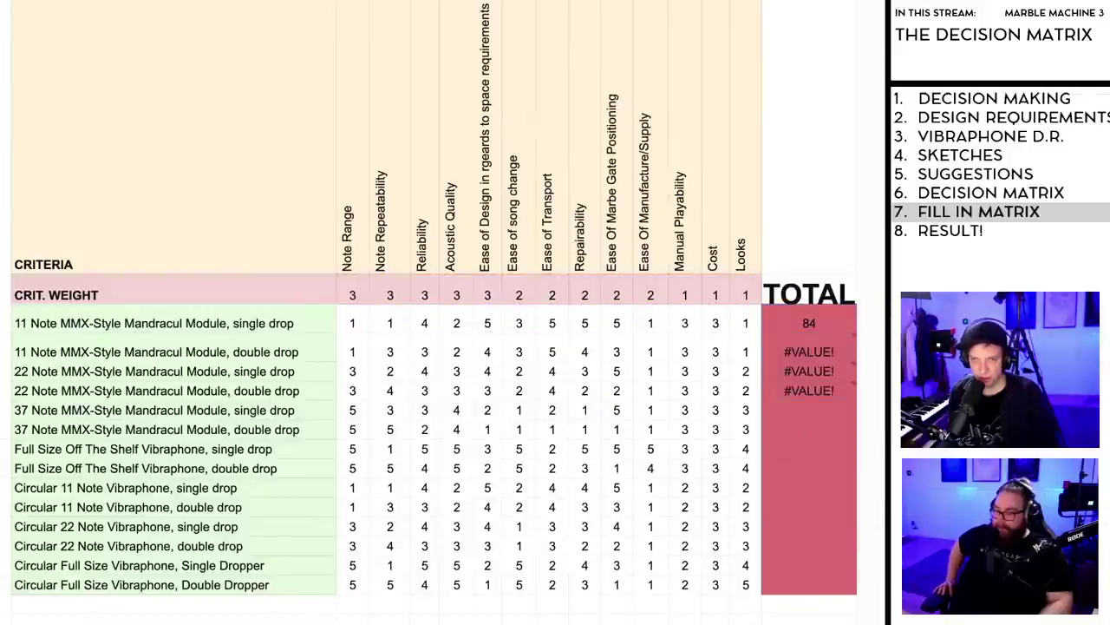
pyautogui.doubleClick(808, 347)
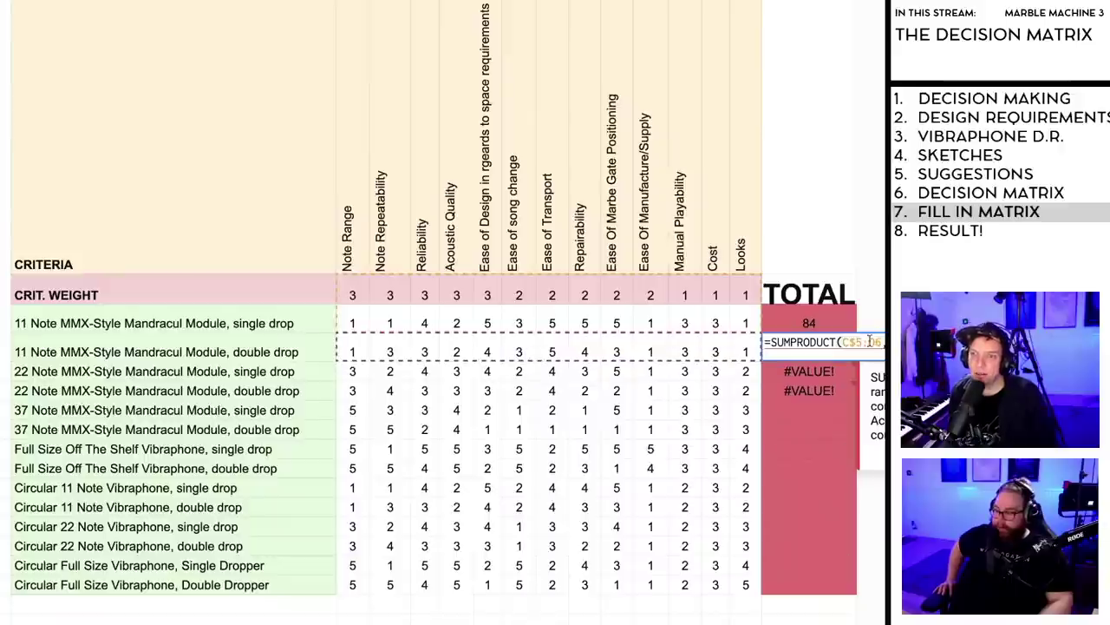
pyautogui.press('Return')
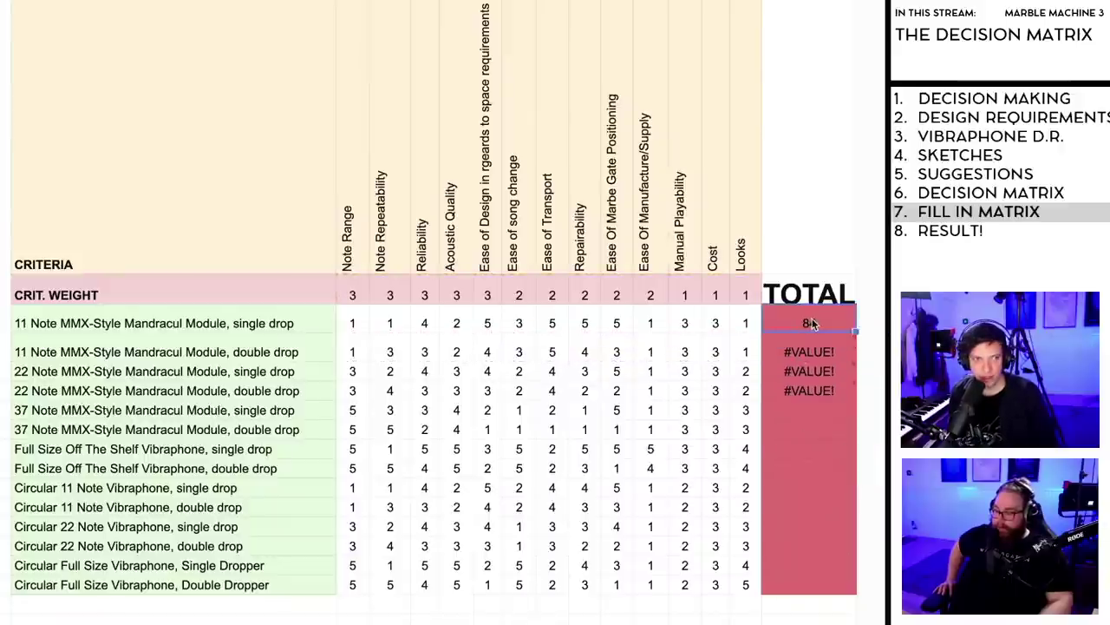
# Step: Lock the first TOTAL formula's weight range as C$5:O$5 and autofill it down to Full Size Off The Shelf Vibraphone, single drop
pyautogui.doubleClick(813, 321)
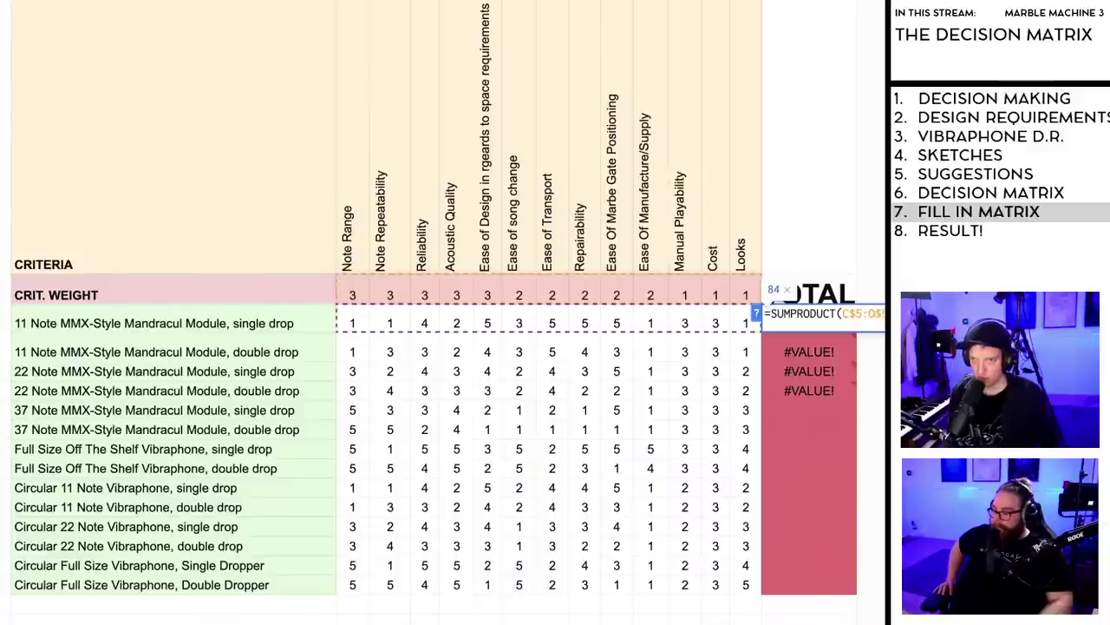
pyautogui.press('Return')
pyautogui.click(818, 325)
pyautogui.moveTo(855, 333); pyautogui.dragTo(847, 452)
pyautogui.click(750, 620)
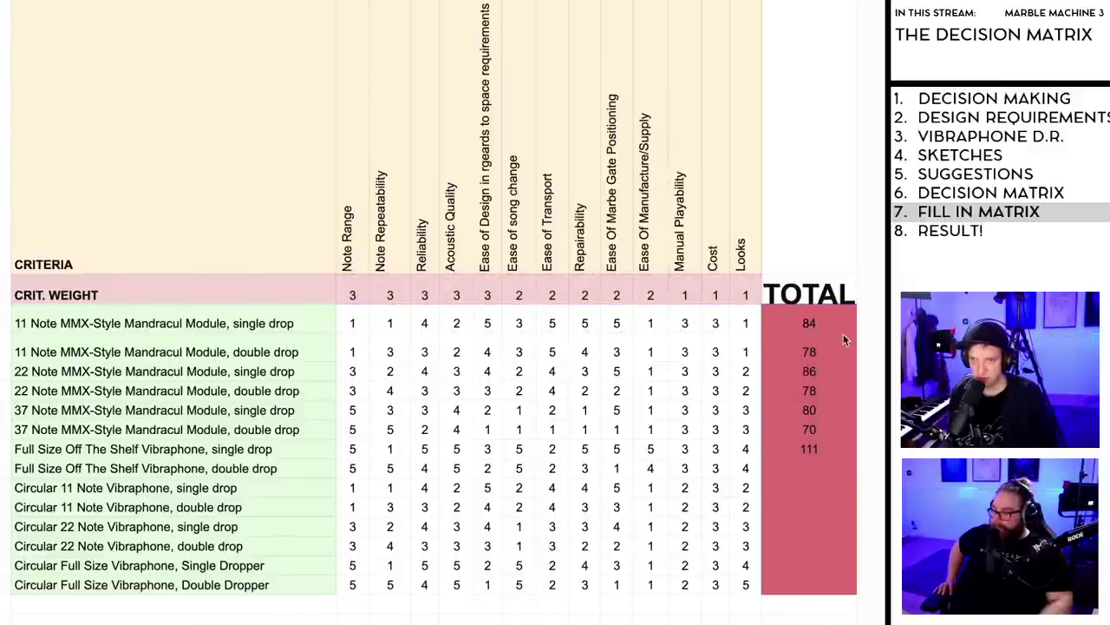
# Step: Examine several autofilled TOTAL formulas, checking that each uses the locked weight range and its own score row
pyautogui.doubleClick(818, 372)
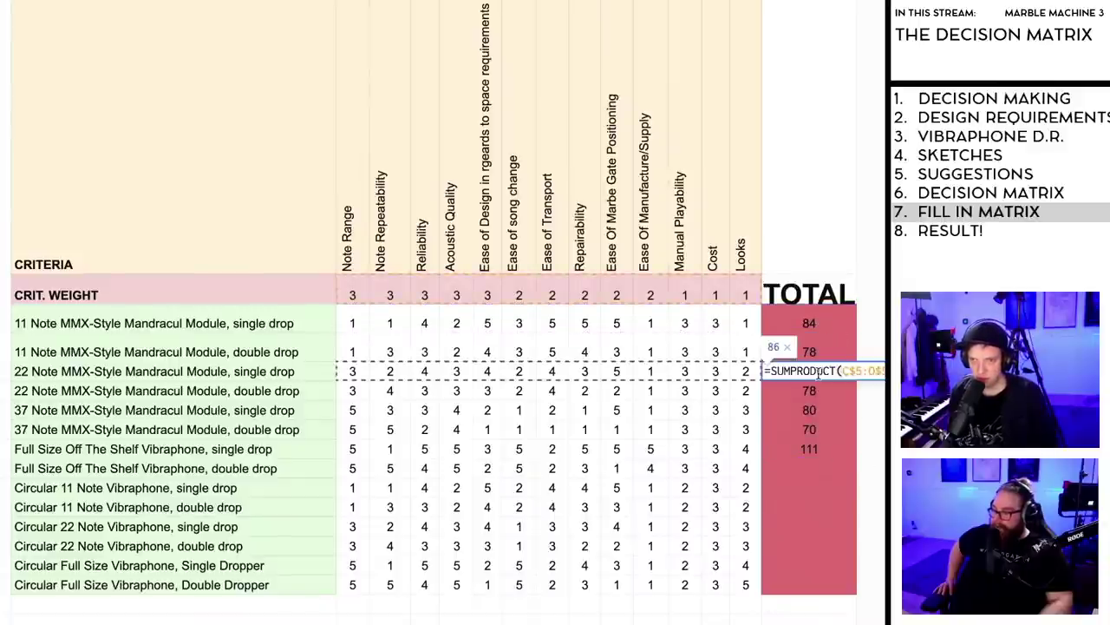
pyautogui.doubleClick(816, 412)
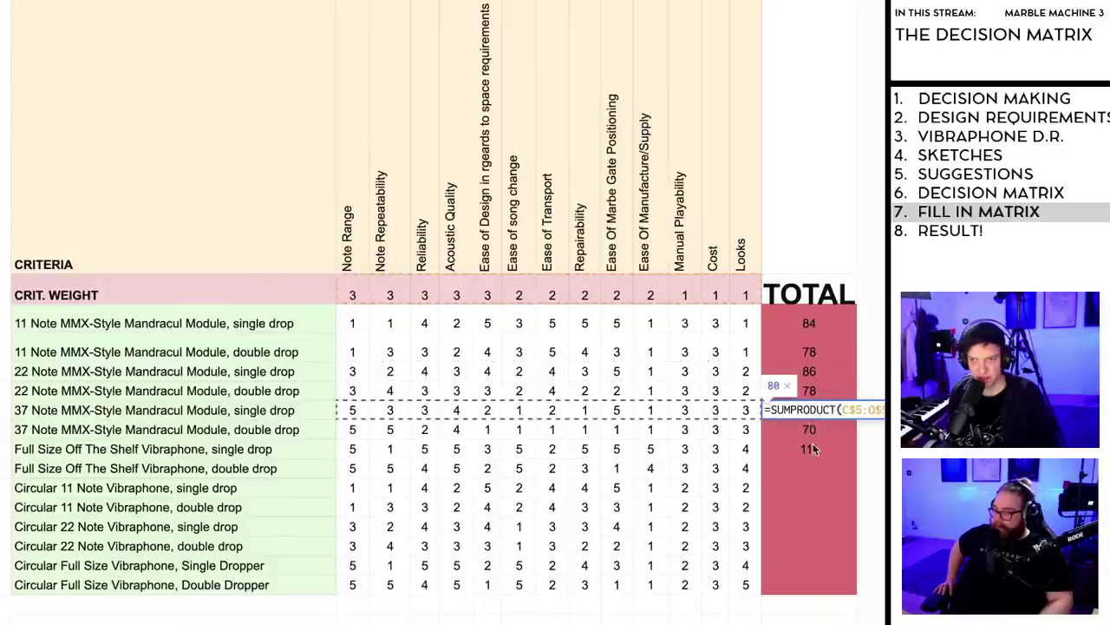
pyautogui.doubleClick(814, 447)
pyautogui.click(685, 618)
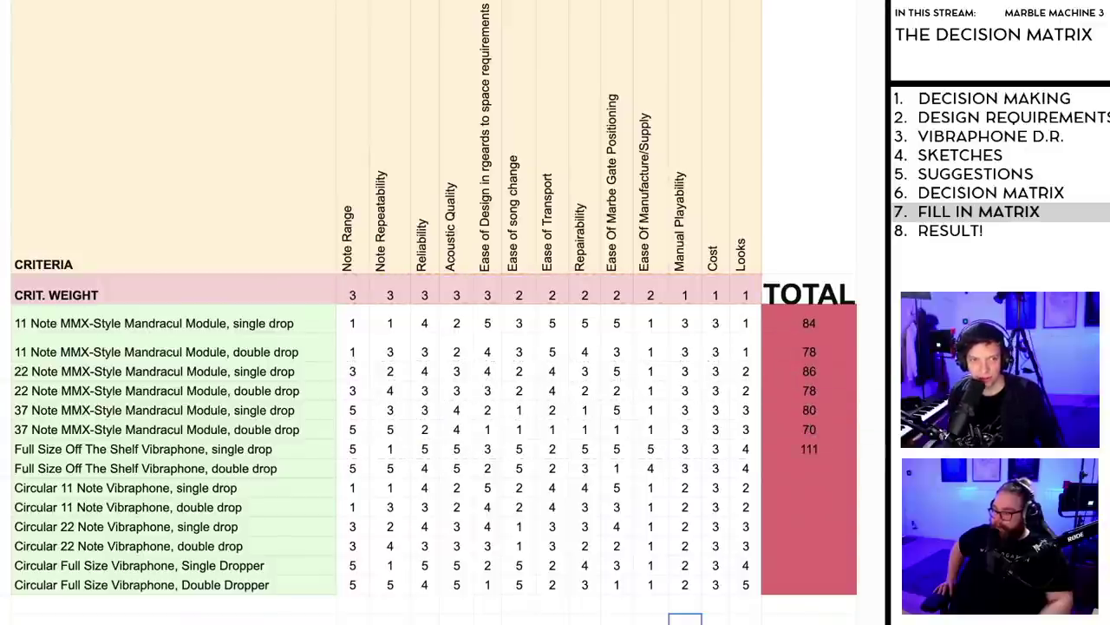
pyautogui.hscroll(3, 458, 434)
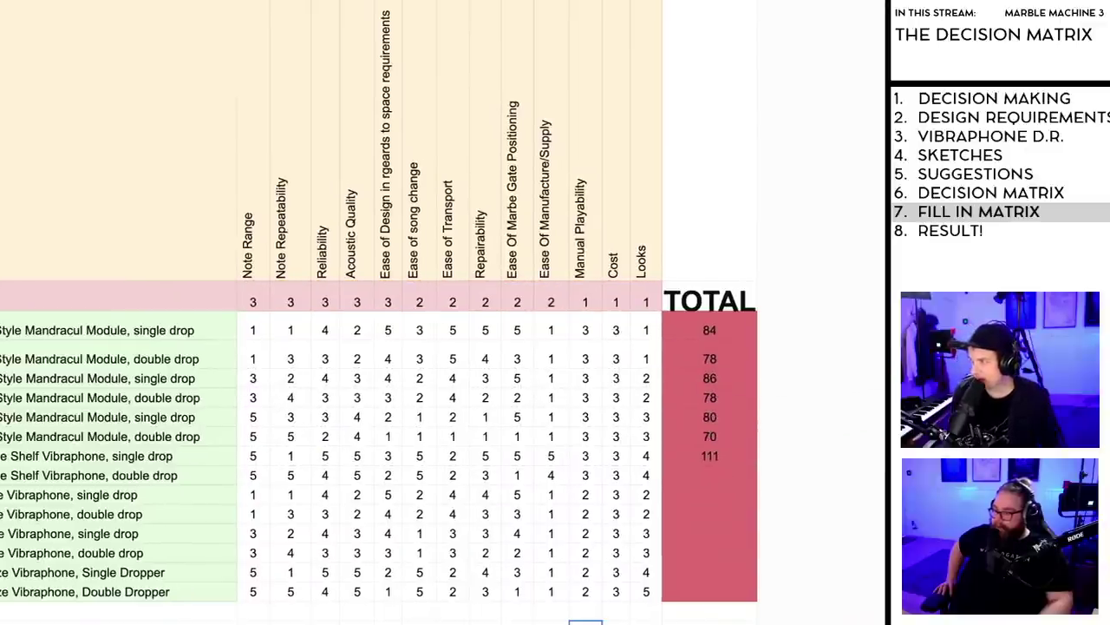
pyautogui.click(678, 431)
pyautogui.doubleClick(679, 431)
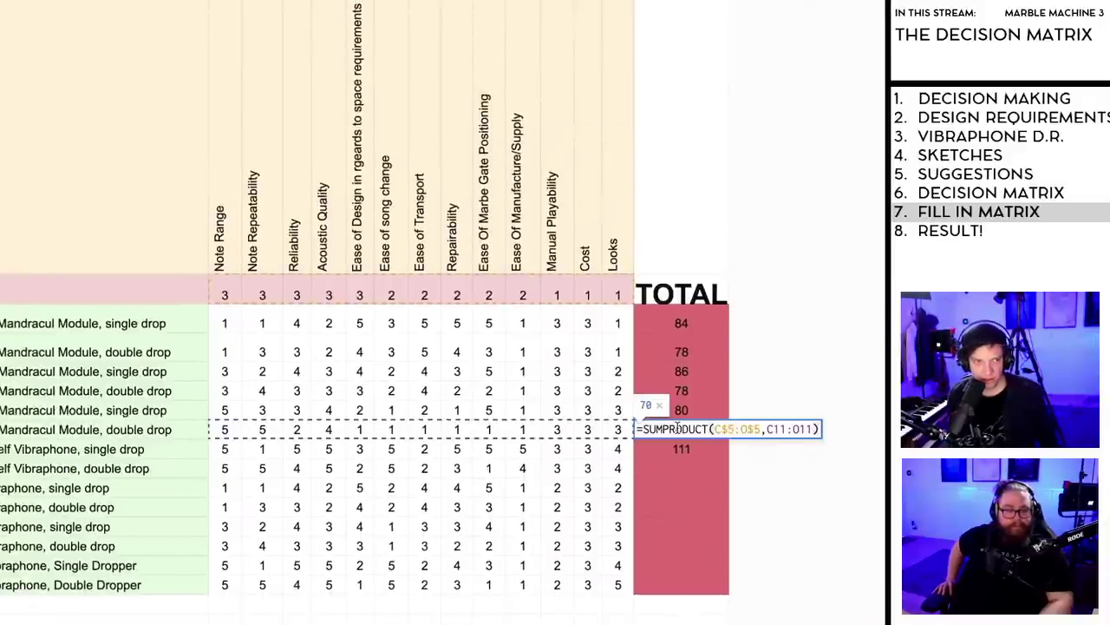
pyautogui.doubleClick(683, 373)
pyautogui.doubleClick(686, 351)
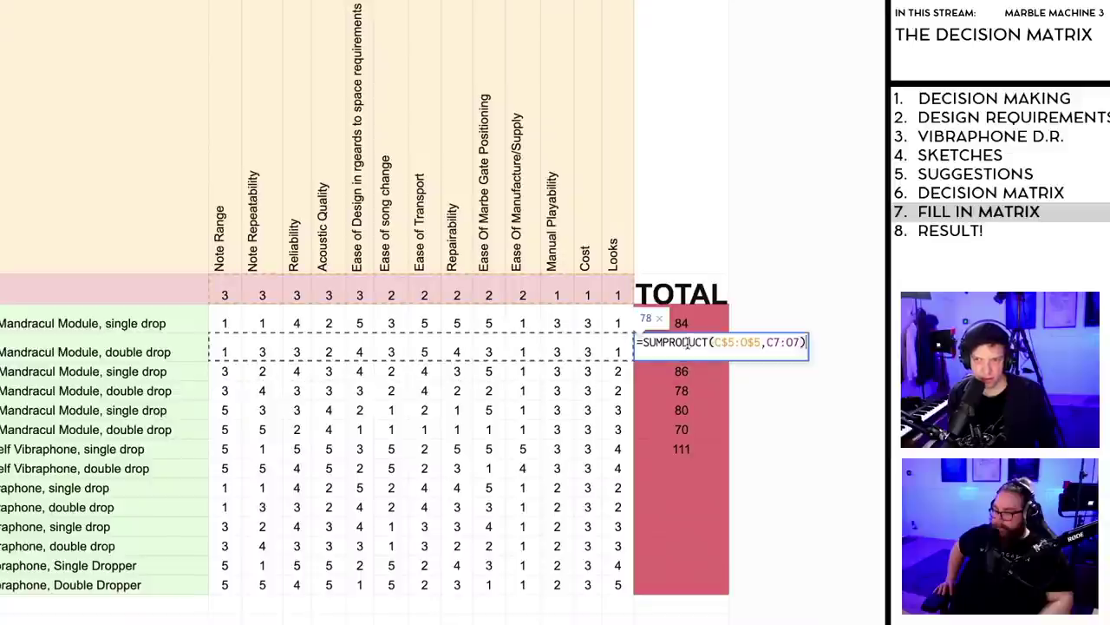
# Step: Autofill the remaining TOTAL cells from the Full Size Off The Shelf single drop row down, and slightly narrow the TOTAL column
pyautogui.click(690, 454)
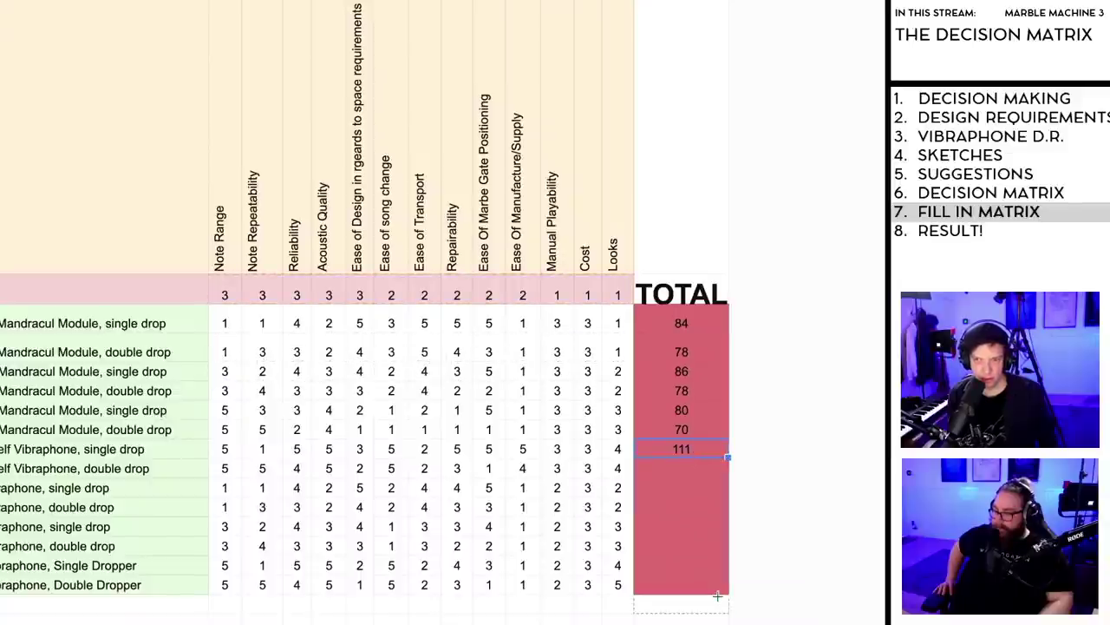
pyautogui.moveTo(717, 596); pyautogui.dragTo(719, 604)
pyautogui.hotkey('ctrl', 'z')
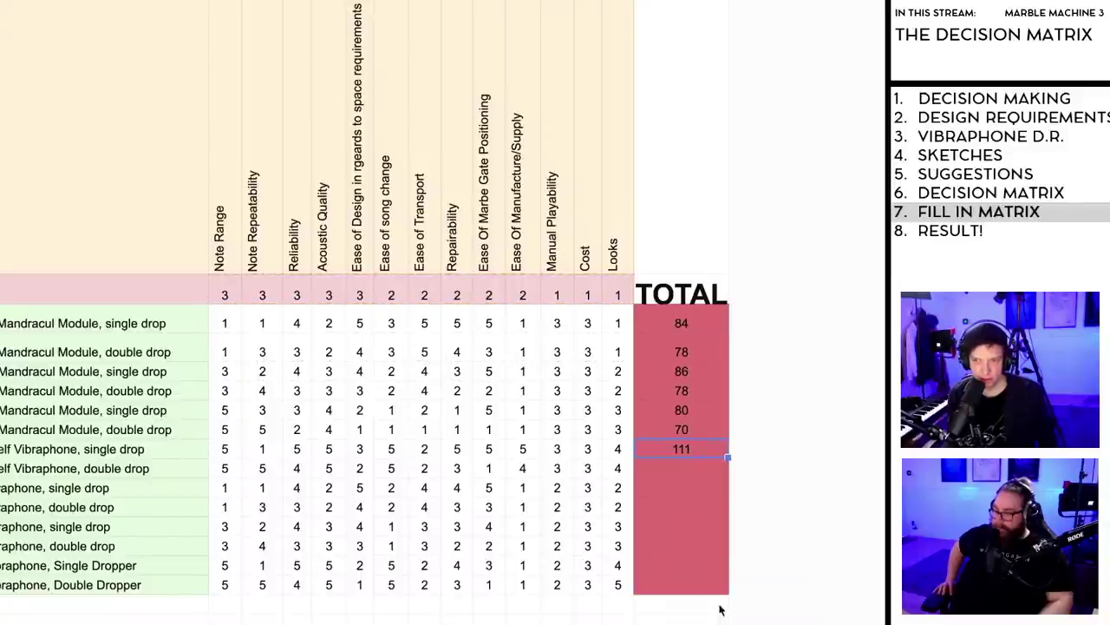
pyautogui.hotkey('ctrl', 'y')
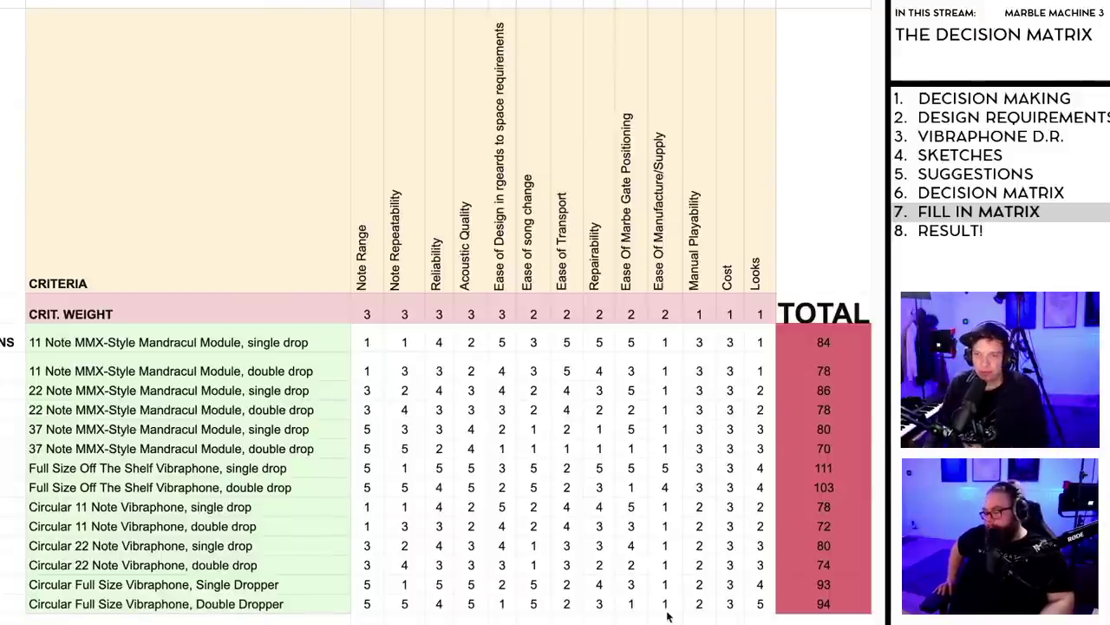
pyautogui.moveTo(870, 4); pyautogui.dragTo(862, 4)
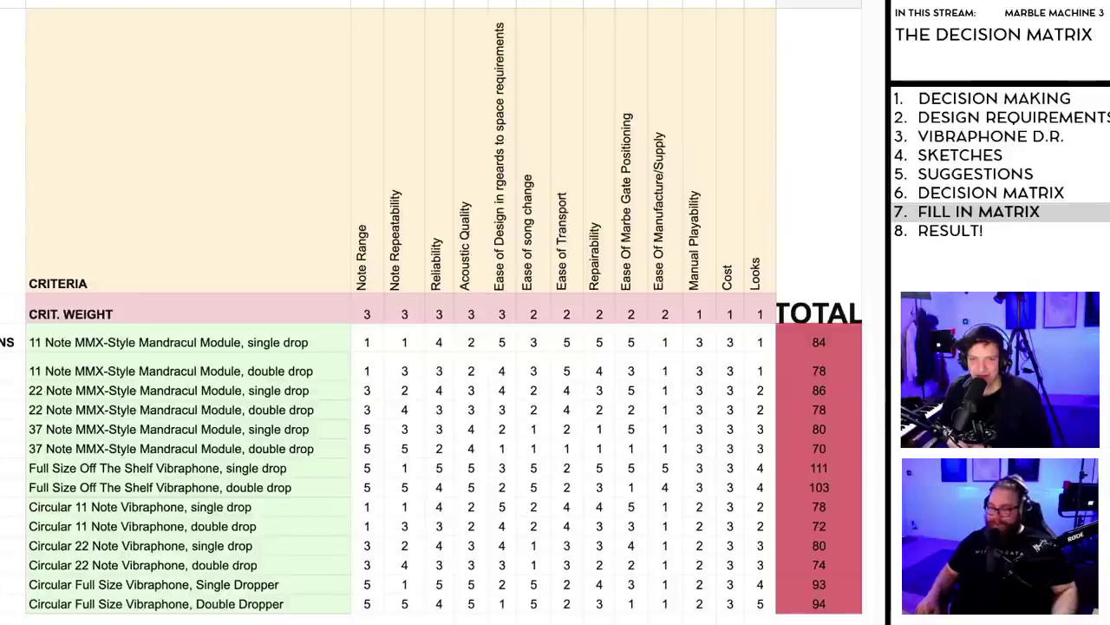
# Step: Select the Full Size Off The Shelf Vibraphone, single drop design and switch to the web article on the decision matrix procedure
pyautogui.click(398, 469)
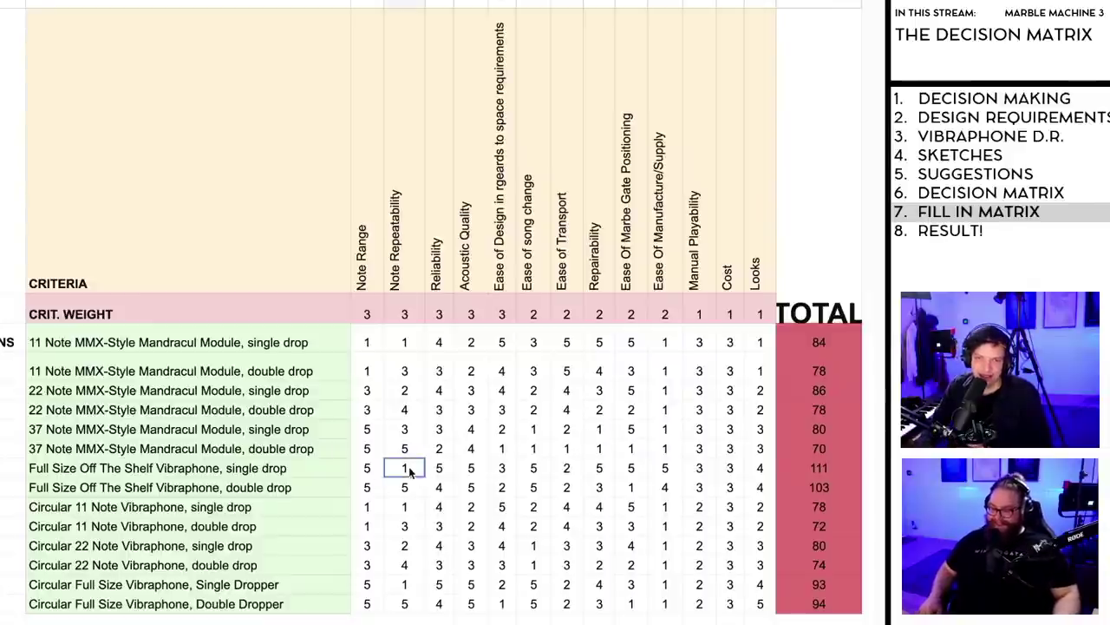
pyautogui.click(274, 479)
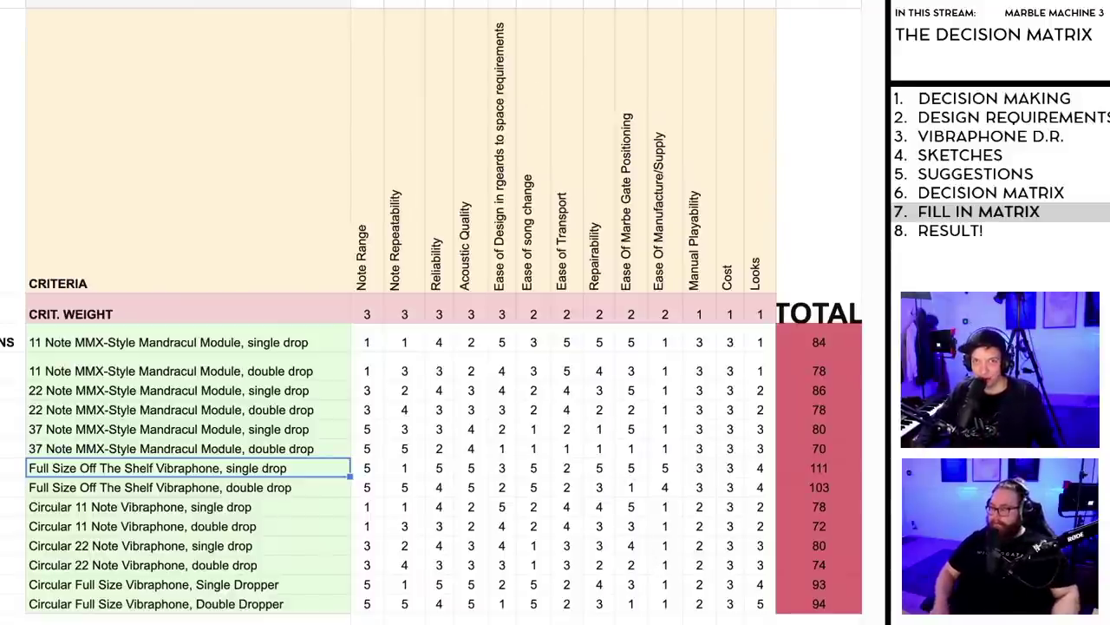
pyautogui.hotkey('ctrl', 'Tab')
pyautogui.hotkey('ctrl', 'Tab')
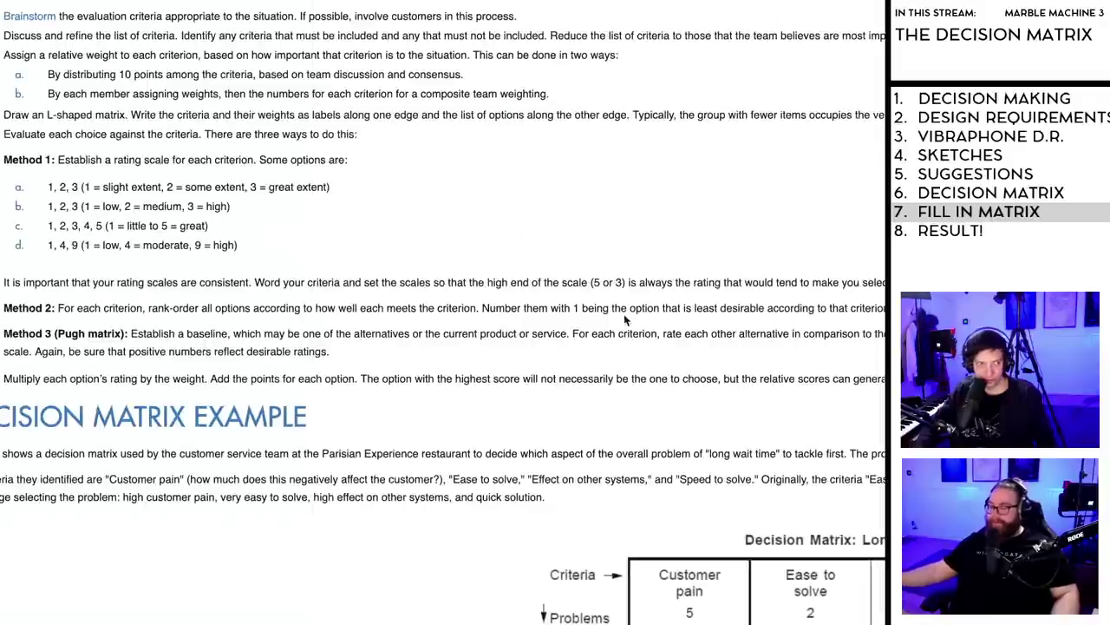
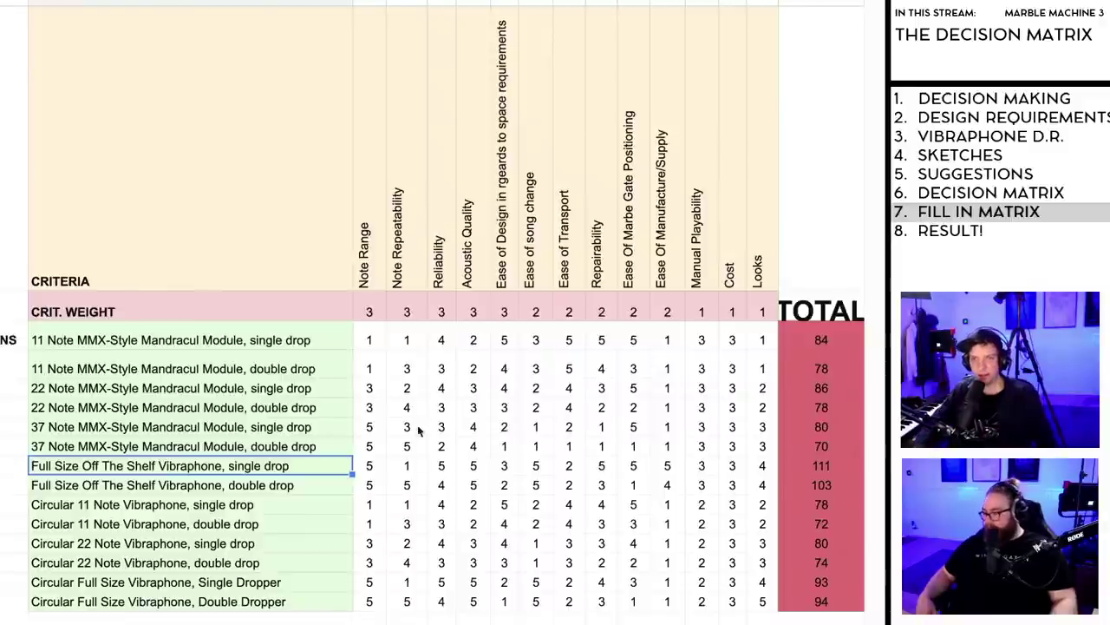
# Step: Highlight the criteria headers from Note Range to Looks, followed by their weights in the CRIT. WEIGHT row
pyautogui.click(359, 114)
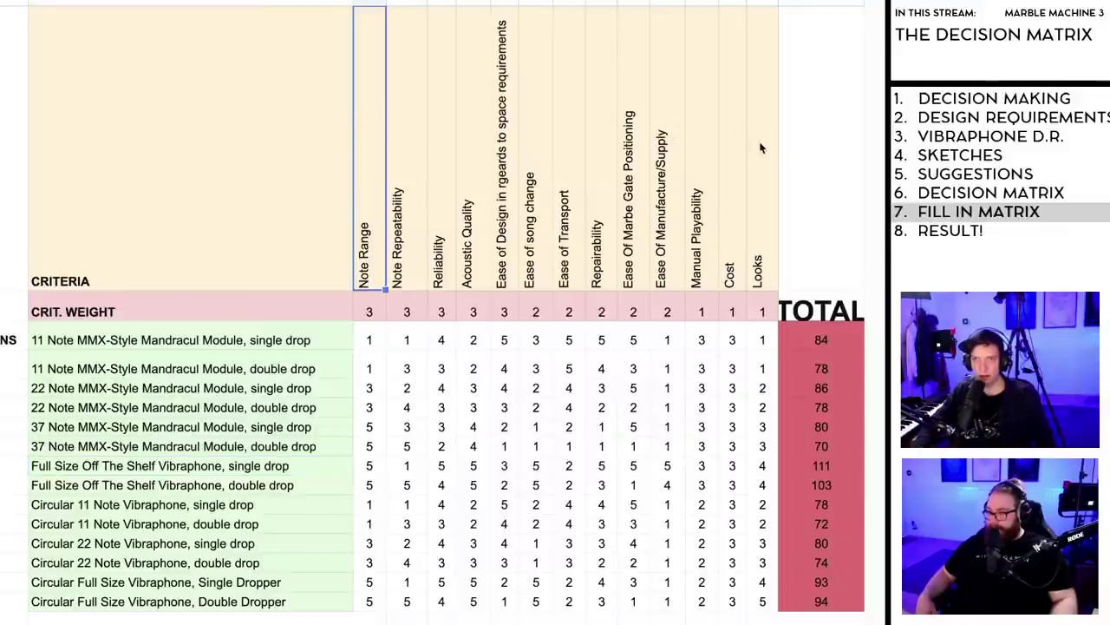
pyautogui.keyDown('shift'); pyautogui.click(760, 148); pyautogui.keyUp('shift')
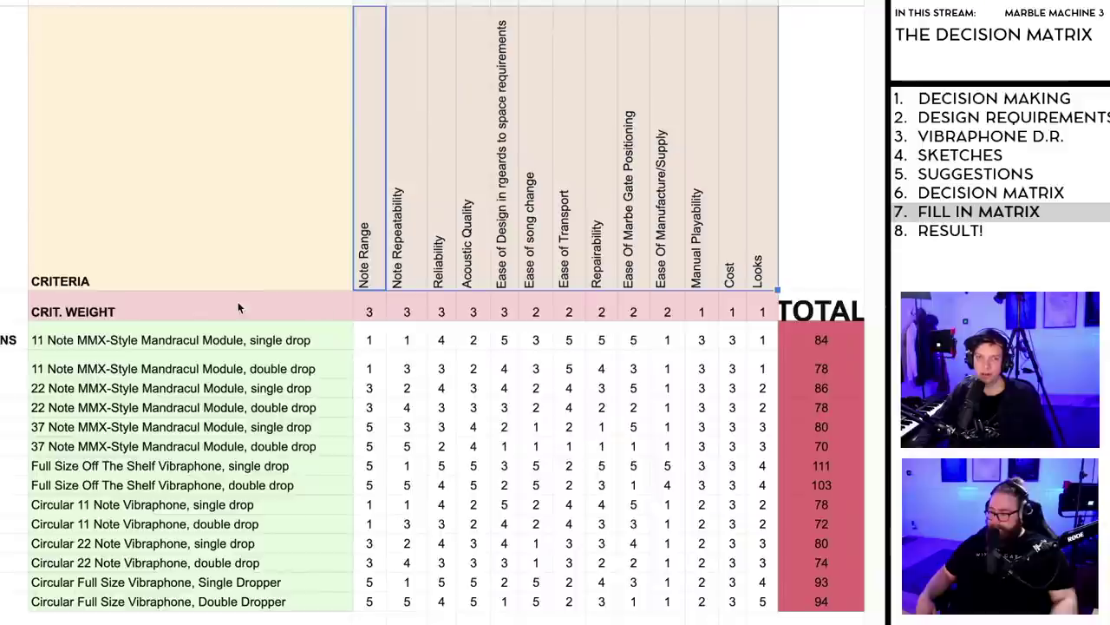
pyautogui.click(368, 311)
pyautogui.keyDown('shift'); pyautogui.click(767, 308); pyautogui.keyUp('shift')
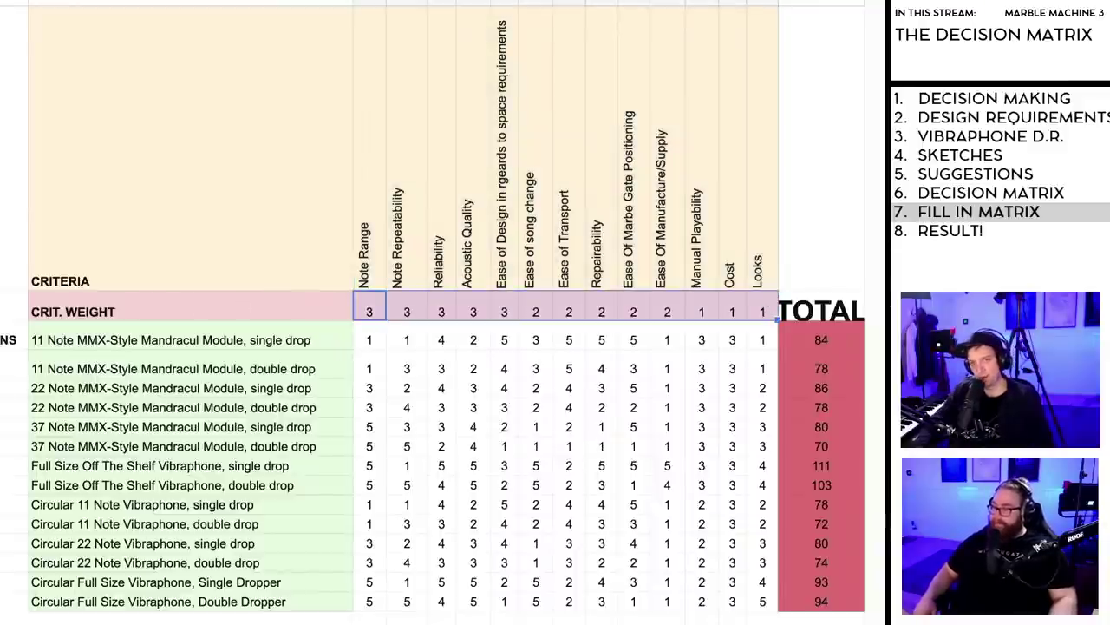
pyautogui.click(191, 3)
pyautogui.click(254, 590)
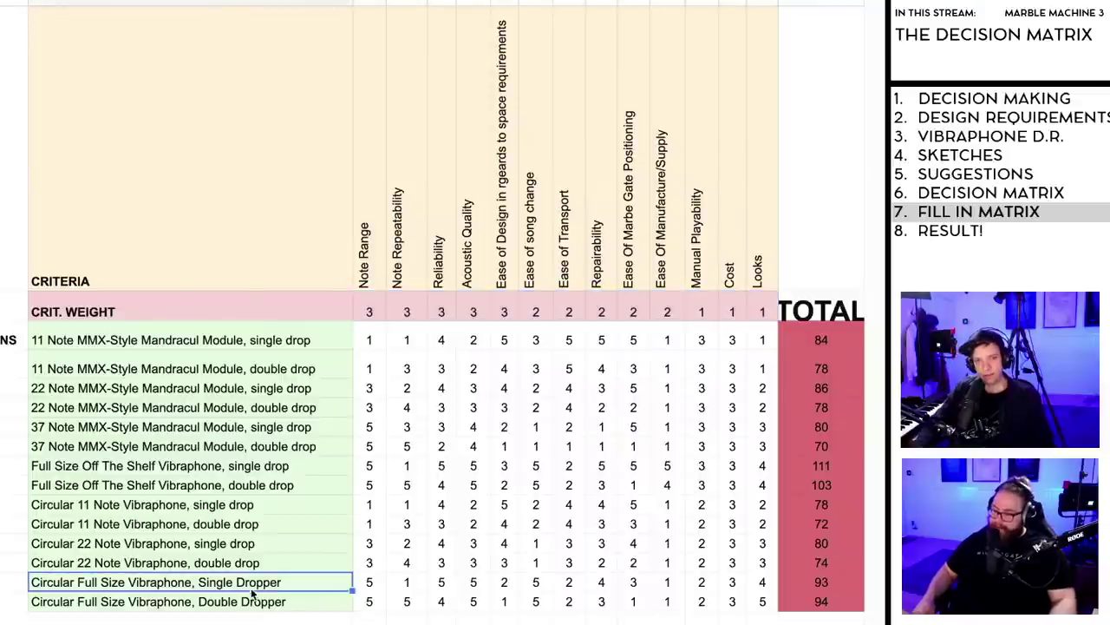
pyautogui.click(256, 607)
pyautogui.click(191, 617)
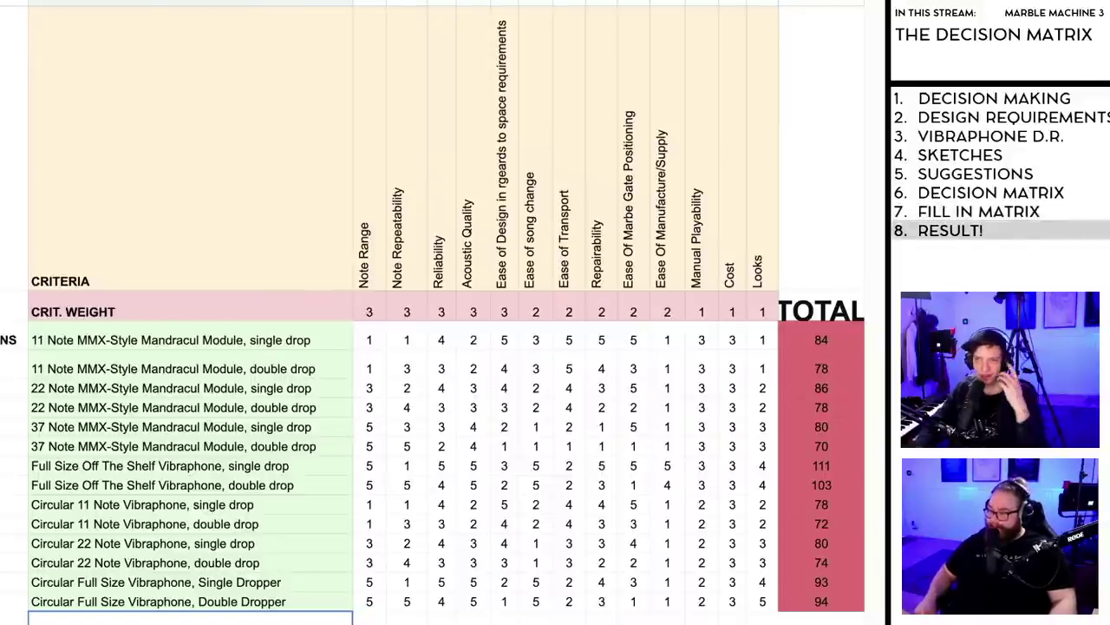
pyautogui.click(570, 2)
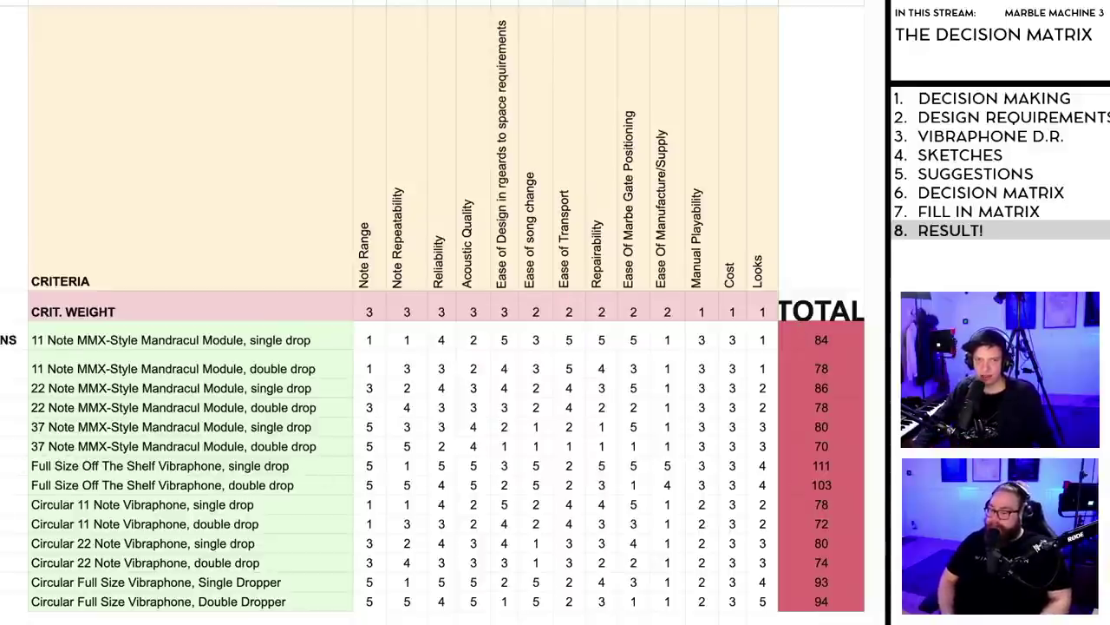
# Step: Move the two Full Size Off The Shelf Vibraphone rows together to directly beneath the CRIT. WEIGHT row
pyautogui.click(4, 466)
pyautogui.keyDown('shift'); pyautogui.click(4, 485); pyautogui.keyUp('shift')
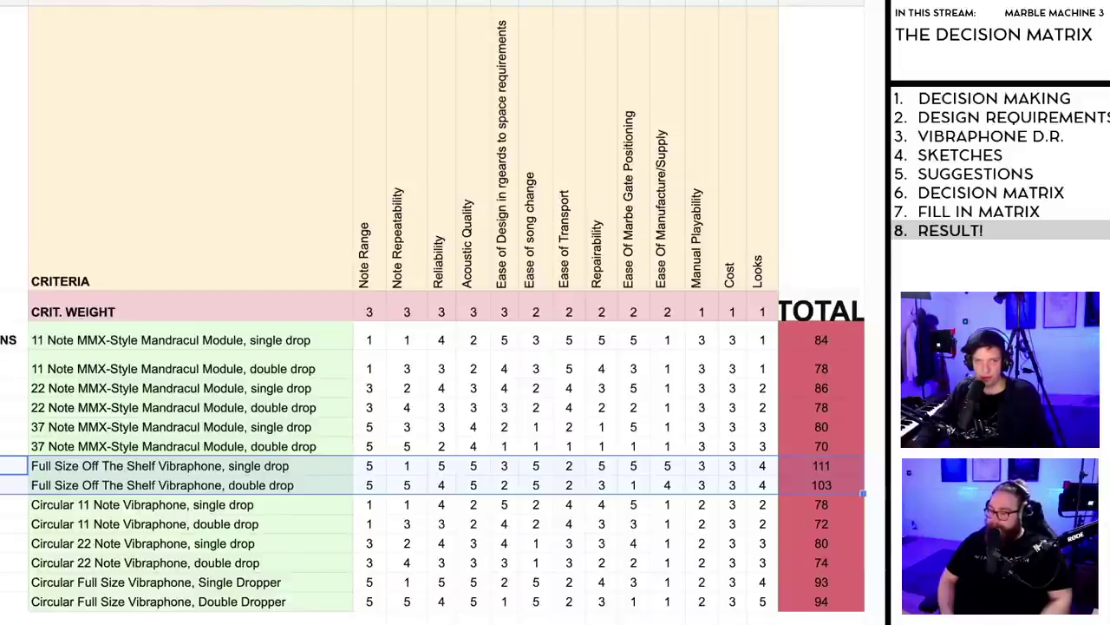
pyautogui.moveTo(9, 475); pyautogui.dragTo(8, 338)
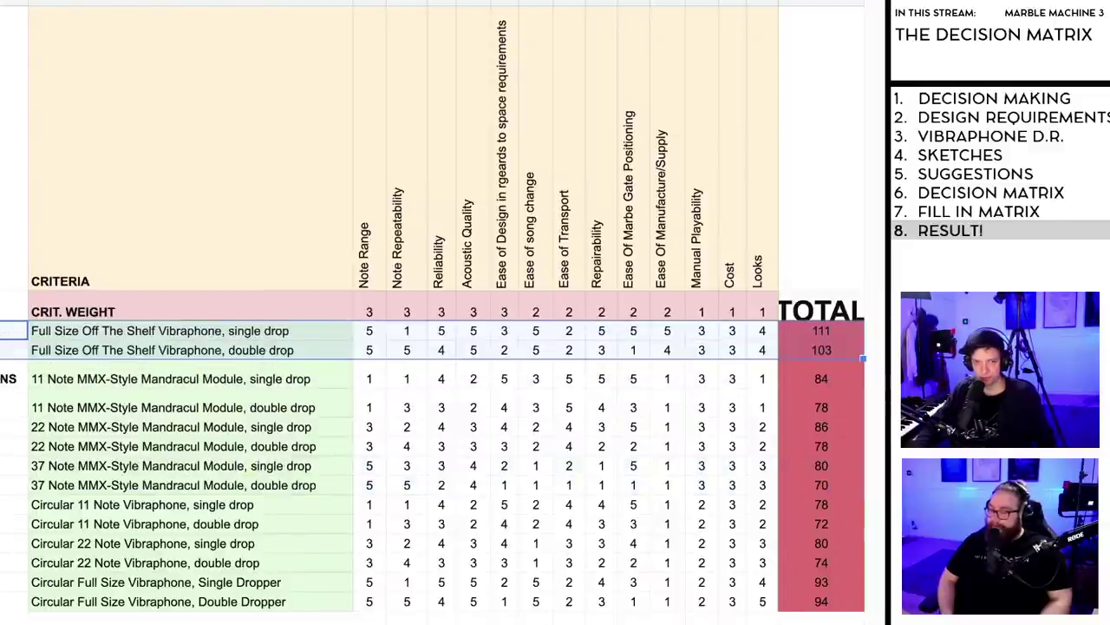
# Step: Move the Circular Full Size Vibraphone rows, Double Dropper before Single Dropper, directly beneath the Full Size Off The Shelf rows
pyautogui.click(13, 582)
pyautogui.click(13, 601)
pyautogui.moveTo(13, 601); pyautogui.dragTo(13, 359)
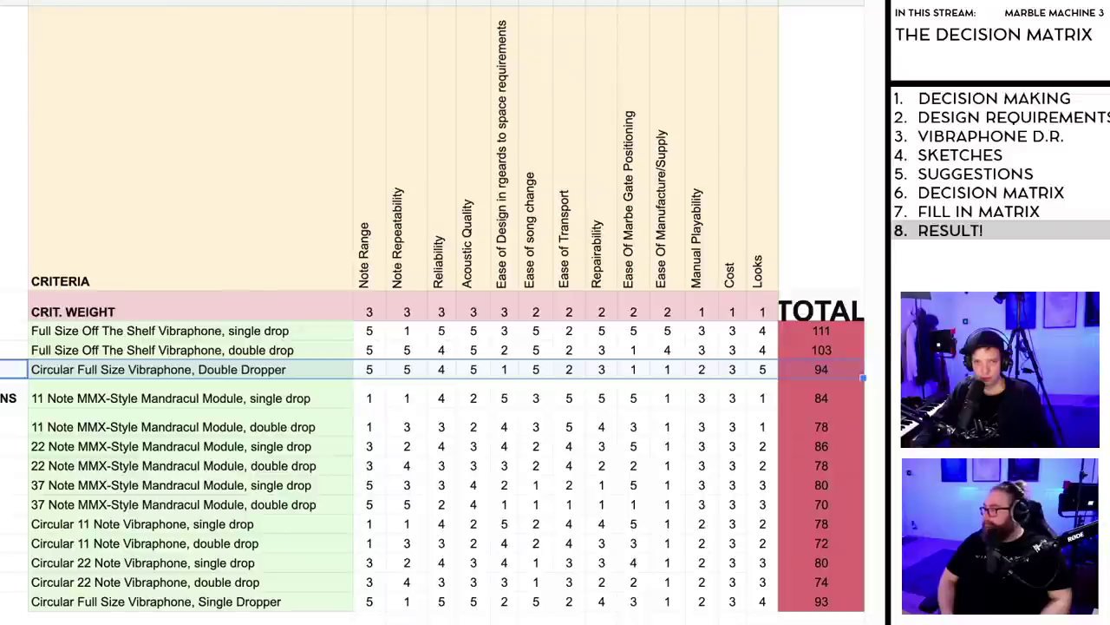
pyautogui.click(13, 601)
pyautogui.moveTo(13, 602); pyautogui.dragTo(13, 379)
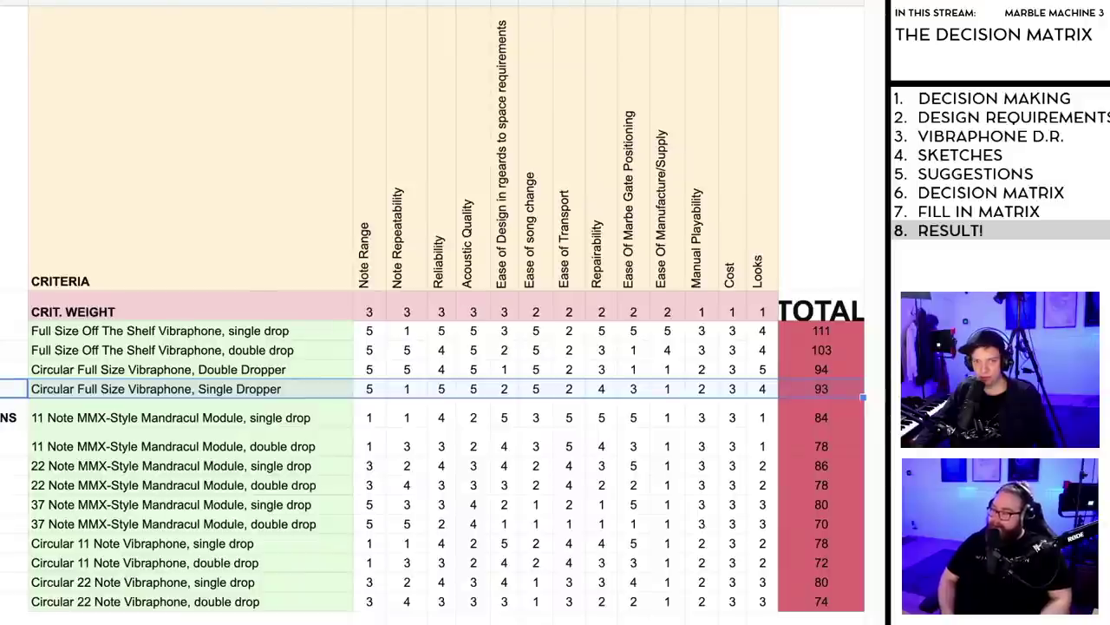
# Step: Place Circular 22 Note single drop below 11 Note MMX-Style single drop, and 22 Note MMX-Style single drop below Circular Full Size Single Dropper
pyautogui.click(143, 582)
pyautogui.moveTo(9, 524); pyautogui.dragTo(8, 434)
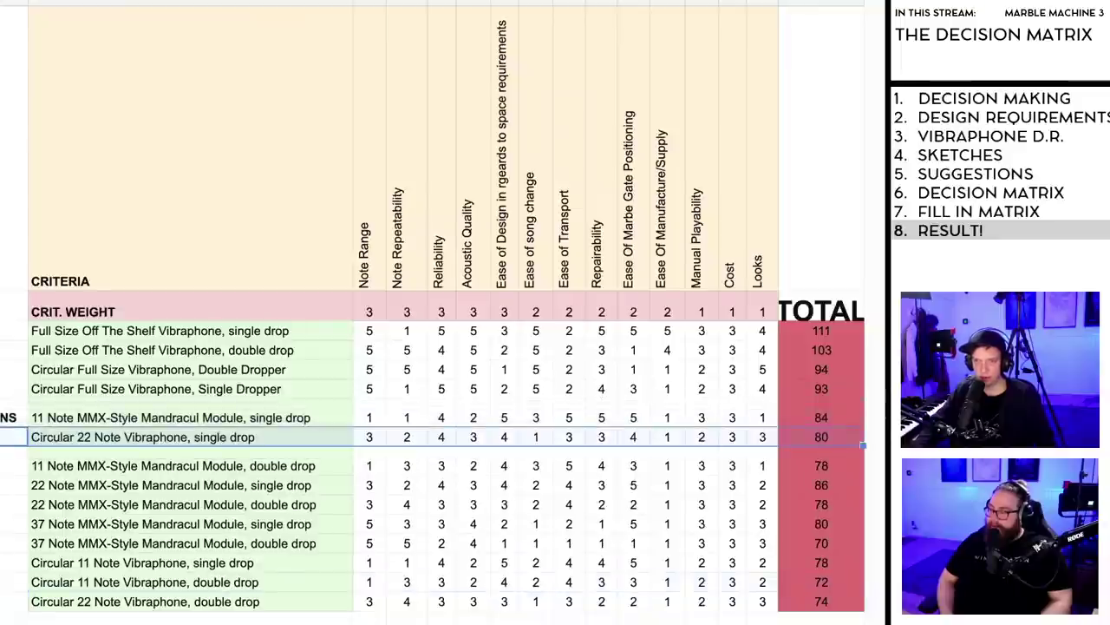
pyautogui.click(9, 485)
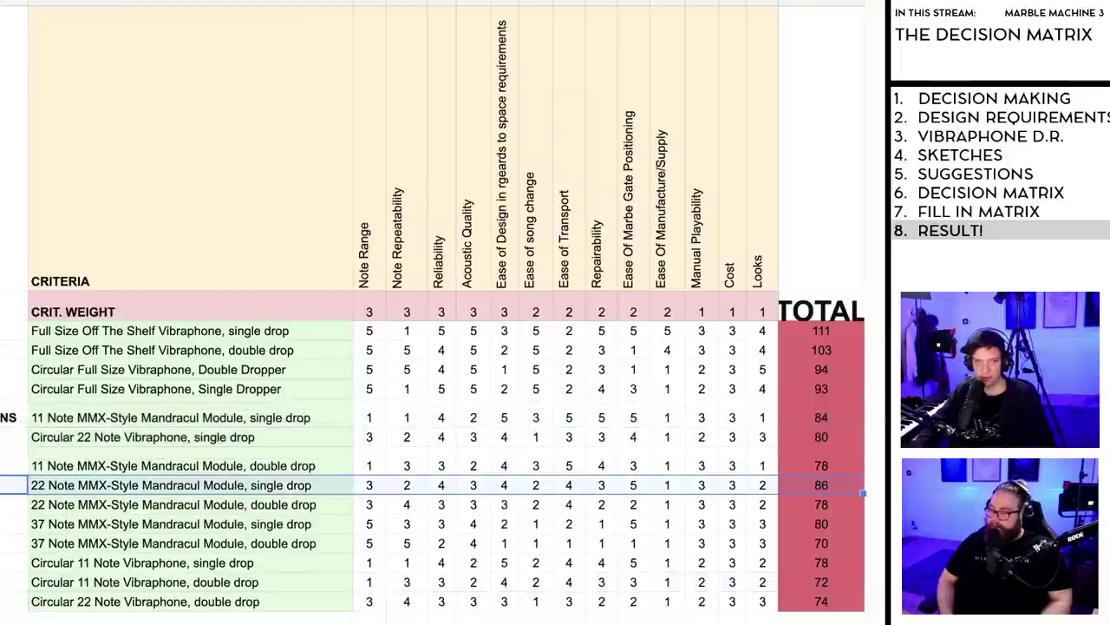
pyautogui.moveTo(9, 485); pyautogui.dragTo(8, 408)
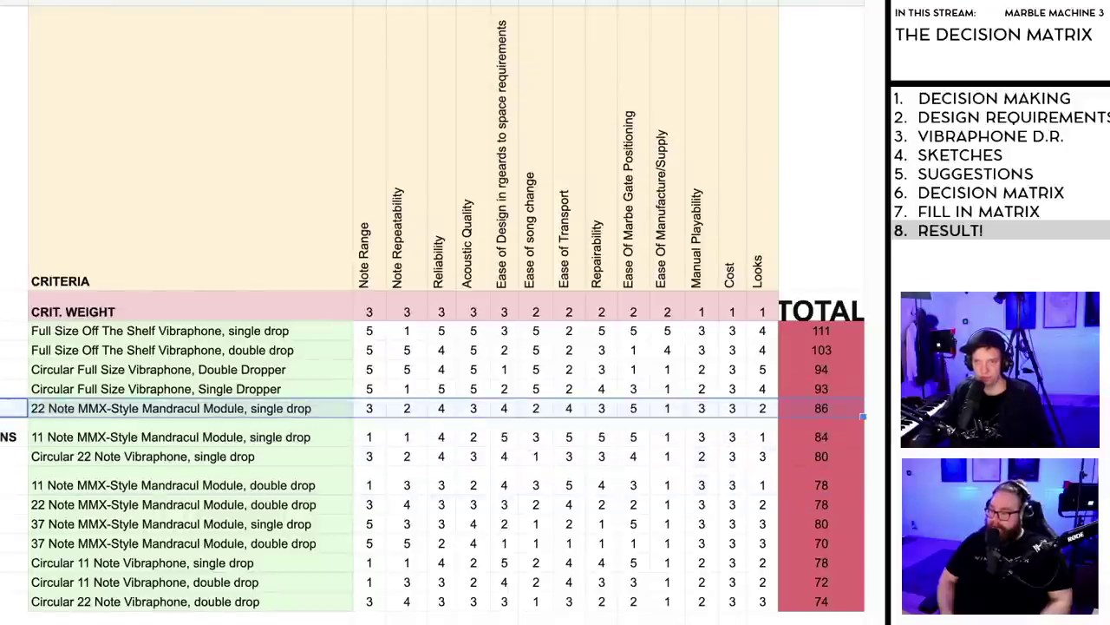
# Step: Place 37 Note MMX-Style single drop below Circular 22 Note single drop, and Circular 11 Note single drop below 22 Note MMX-Style double drop
pyautogui.click(9, 562)
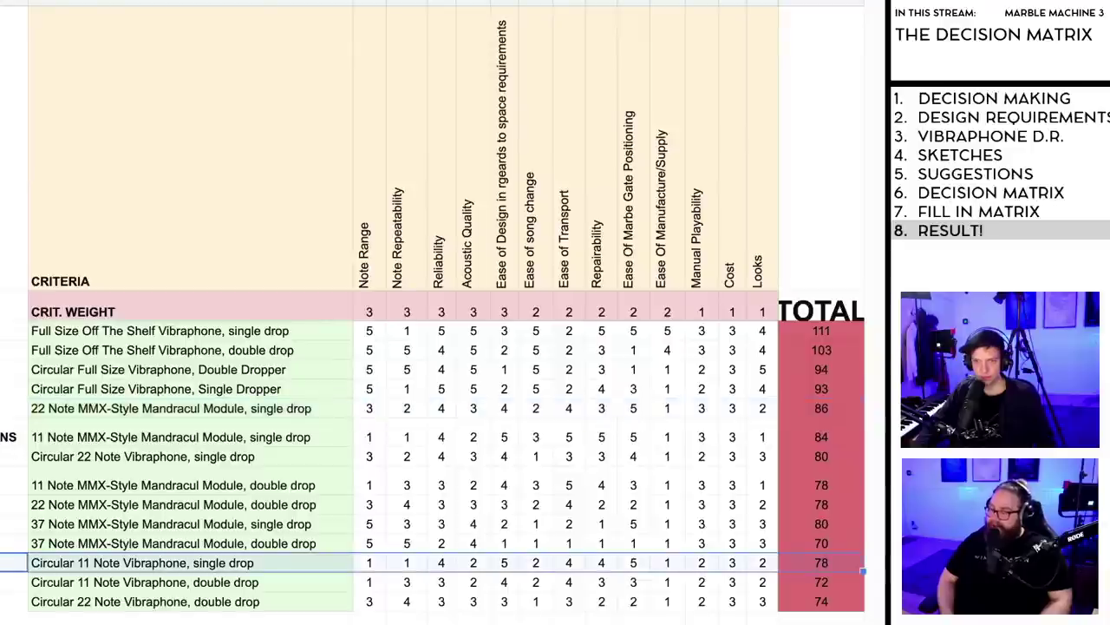
pyautogui.moveTo(9, 562); pyautogui.dragTo(9, 477)
pyautogui.click(8, 543)
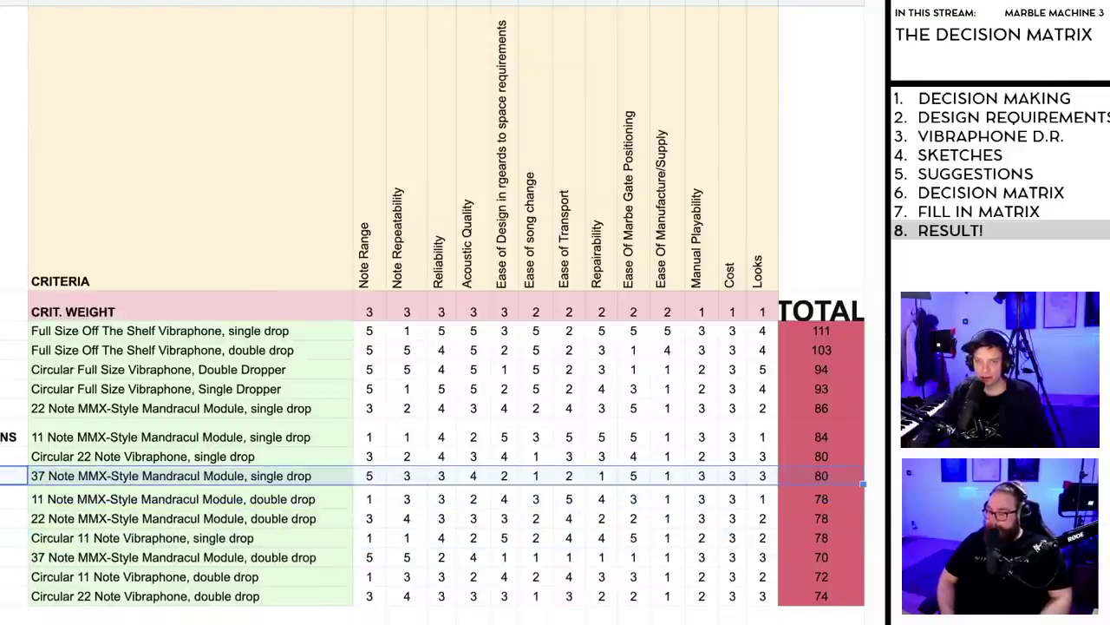
# Step: Order the last rows by descending TOTAL: Circular 22 Note double drop, Circular 11 Note double drop, 37 Note MMX-Style double drop
pyautogui.click(9, 577)
pyautogui.moveTo(9, 577); pyautogui.dragTo(9, 557)
pyautogui.click(8, 596)
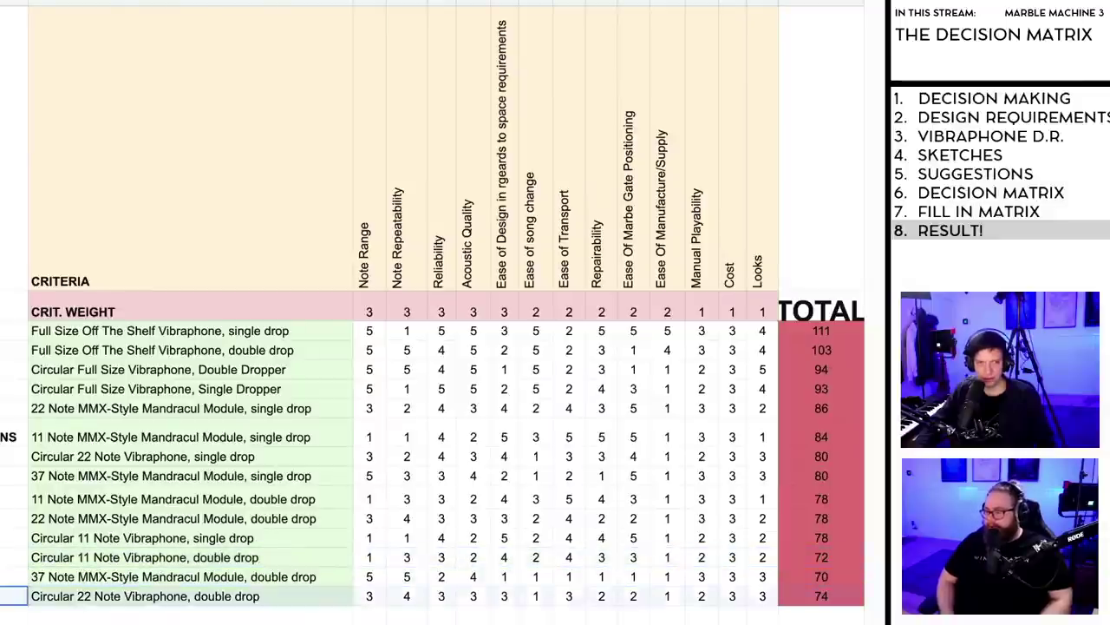
pyautogui.moveTo(9, 596); pyautogui.dragTo(9, 538)
pyautogui.click(8, 557)
# Step: Move the label beside the 11 Note MMX-Style single drop row to the Full Size Off The Shelf Vibraphone, single drop row
pyautogui.click(14, 437)
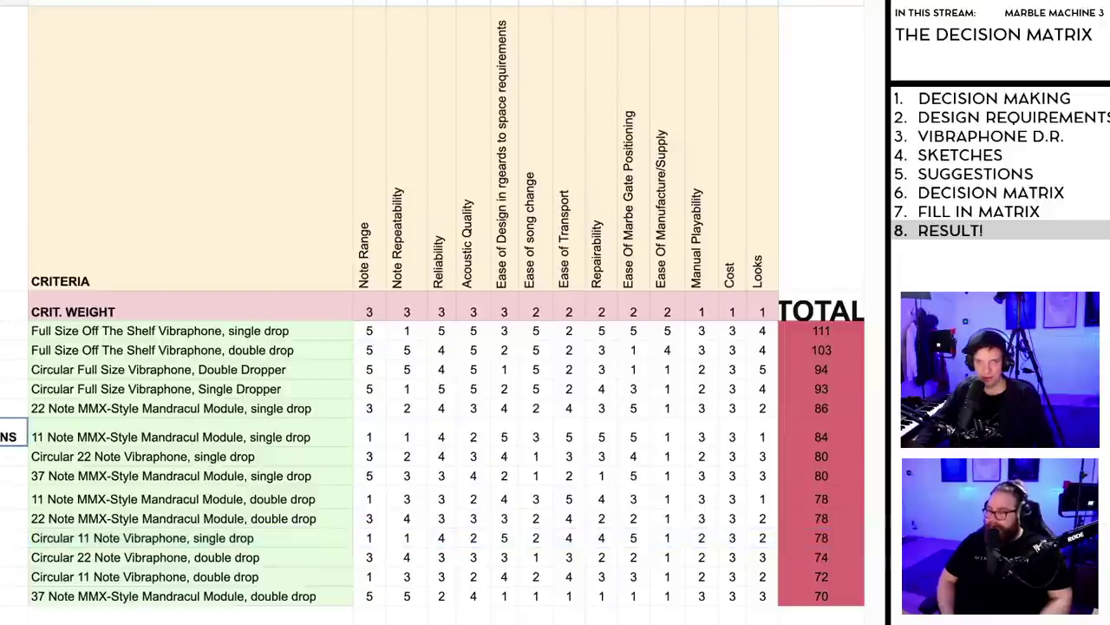
pyautogui.click(14, 331)
pyautogui.write('NS')
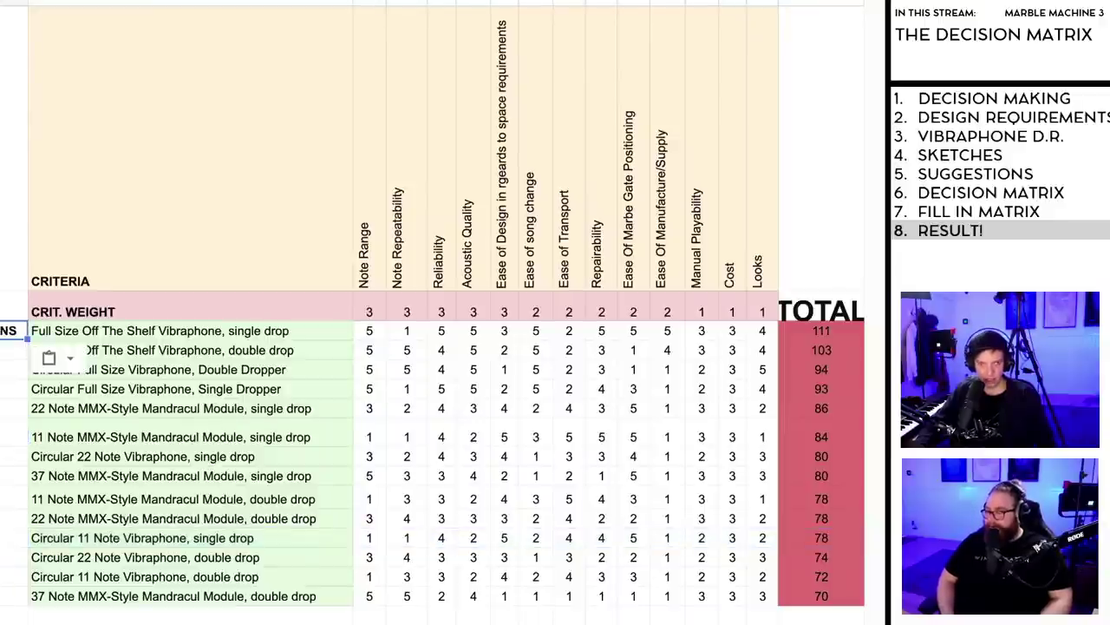
pyautogui.click(7, 483)
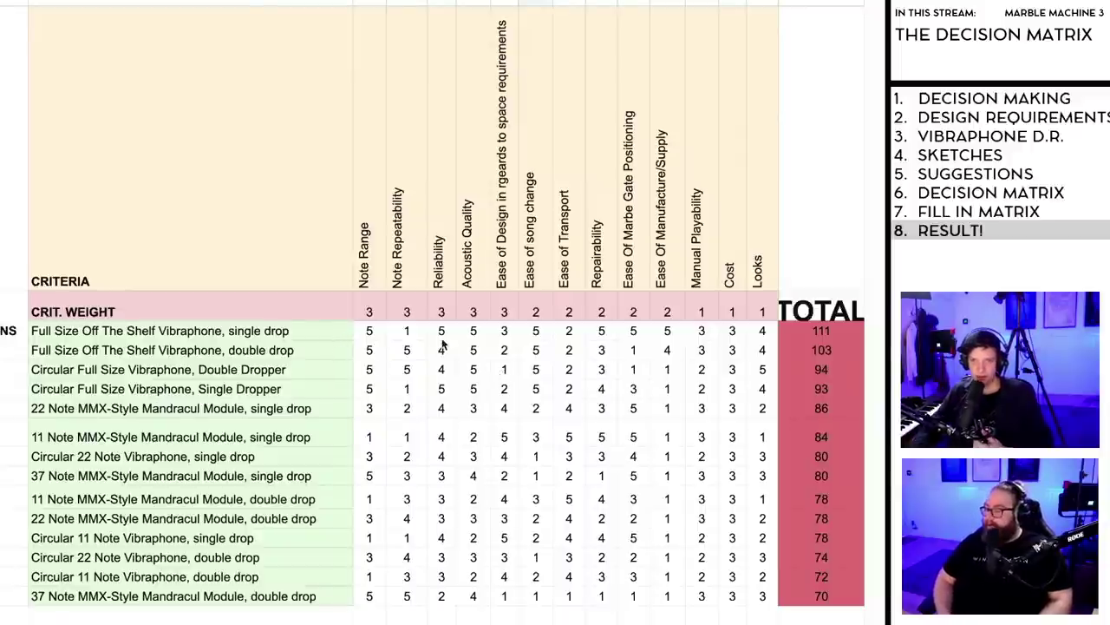
# Step: Compare the two Full Size Off The Shelf designs, focusing on their marble gate positioning, manufacture/supply and note repeatability scores
pyautogui.click(159, 350)
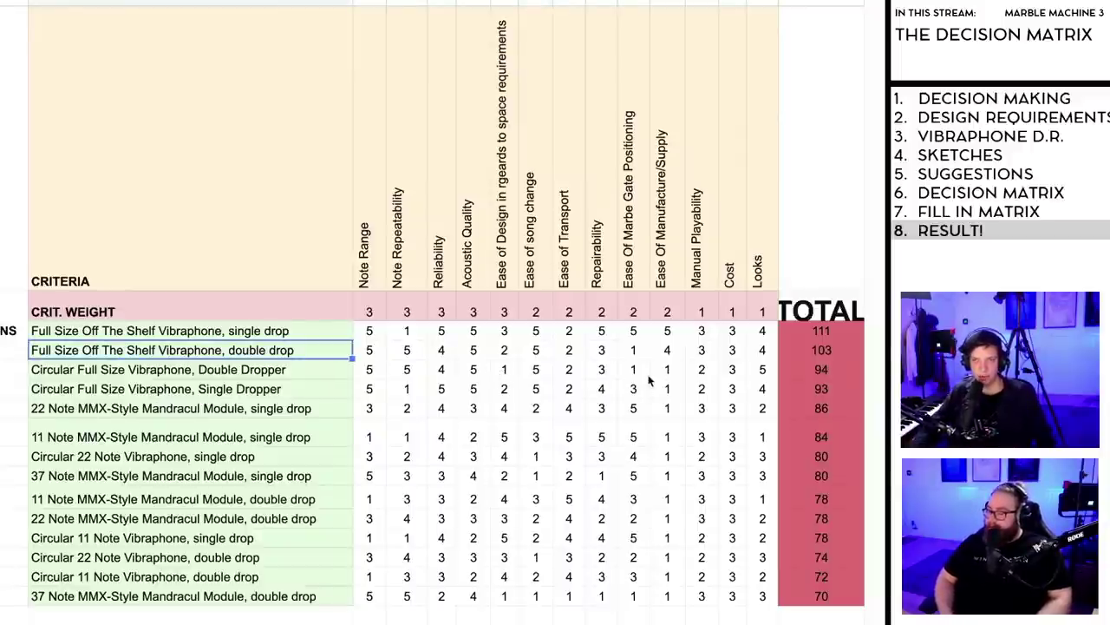
pyautogui.click(634, 349)
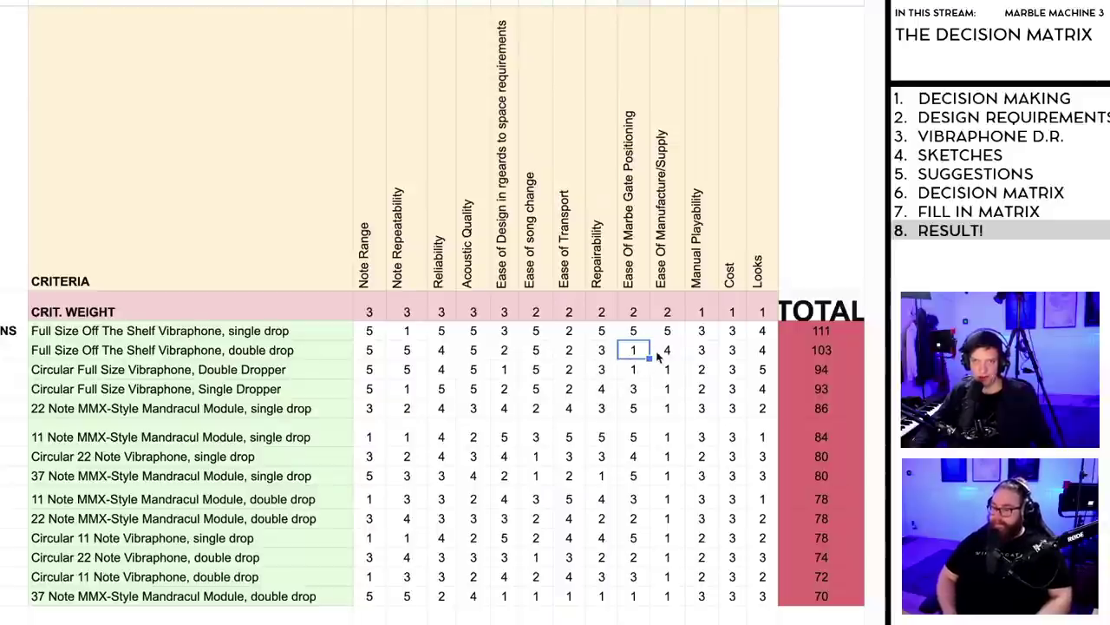
pyautogui.click(657, 354)
pyautogui.click(638, 351)
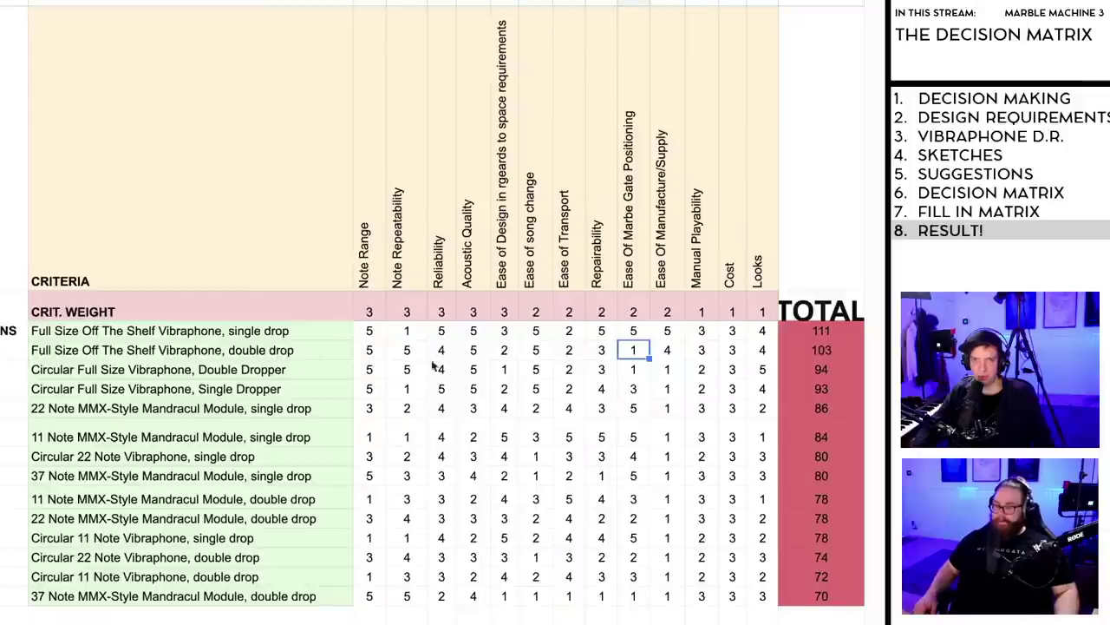
pyautogui.click(635, 334)
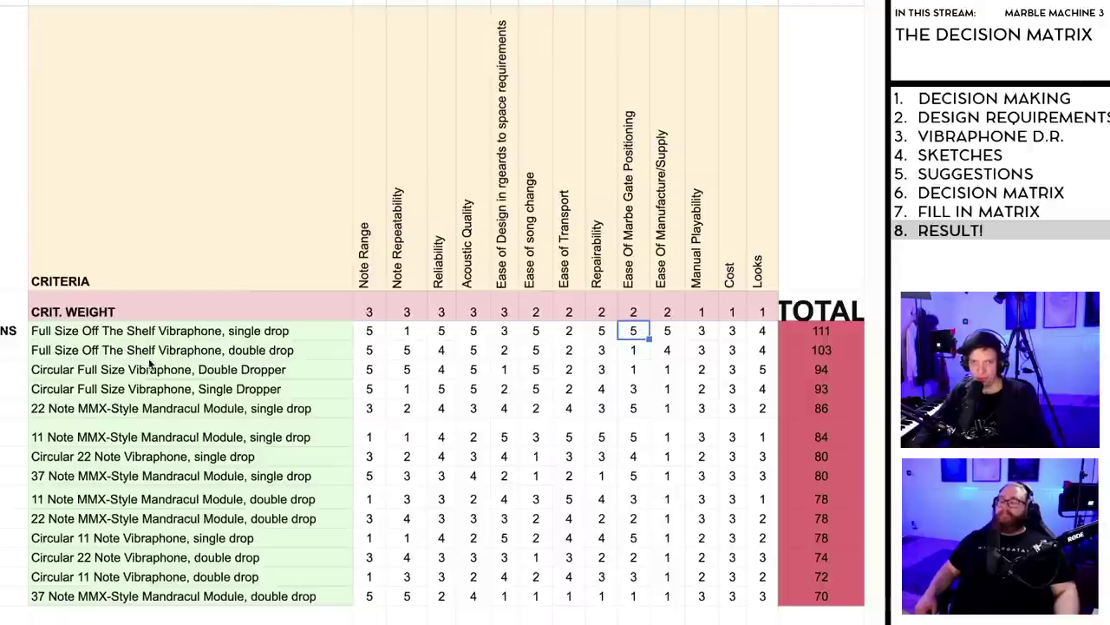
pyautogui.click(408, 334)
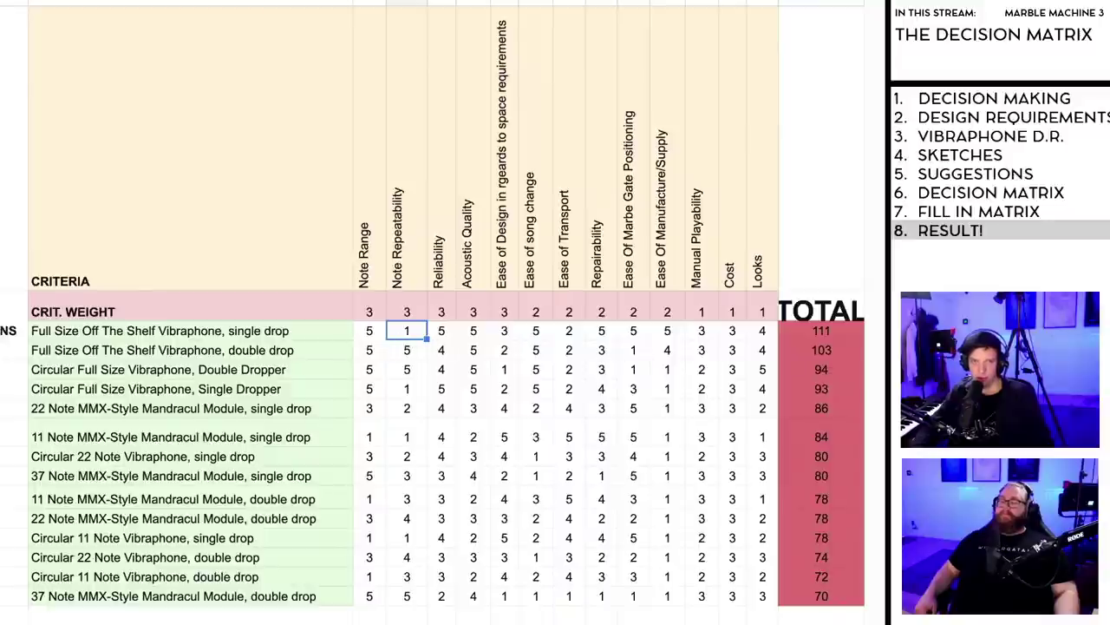
pyautogui.hotkey('shift', 'space')
pyautogui.hotkey('shift', 'Down')
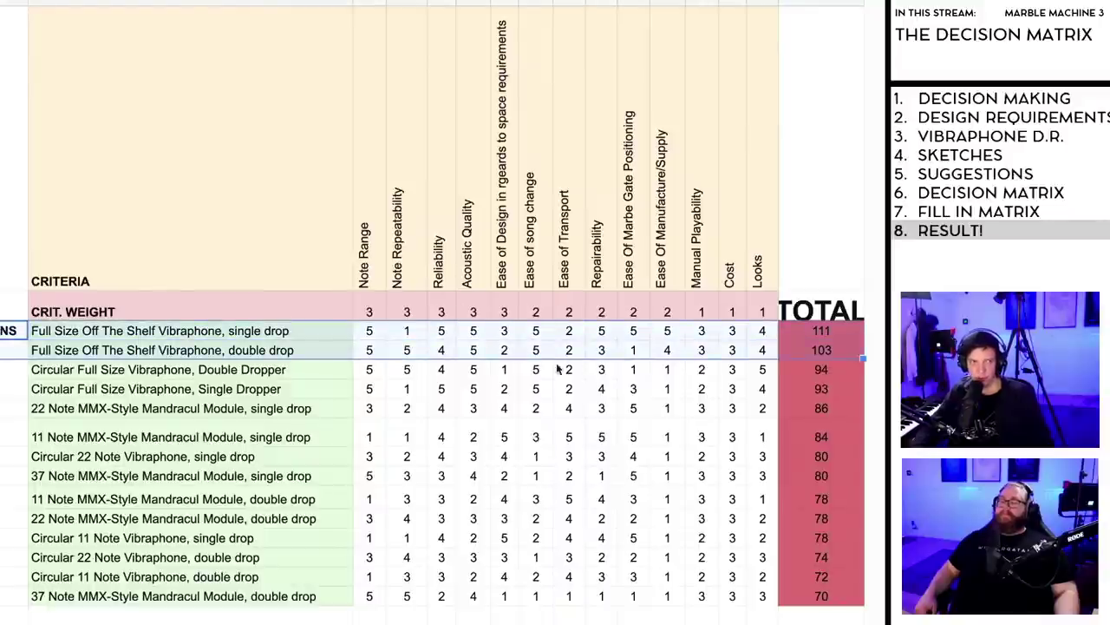
pyautogui.click(610, 374)
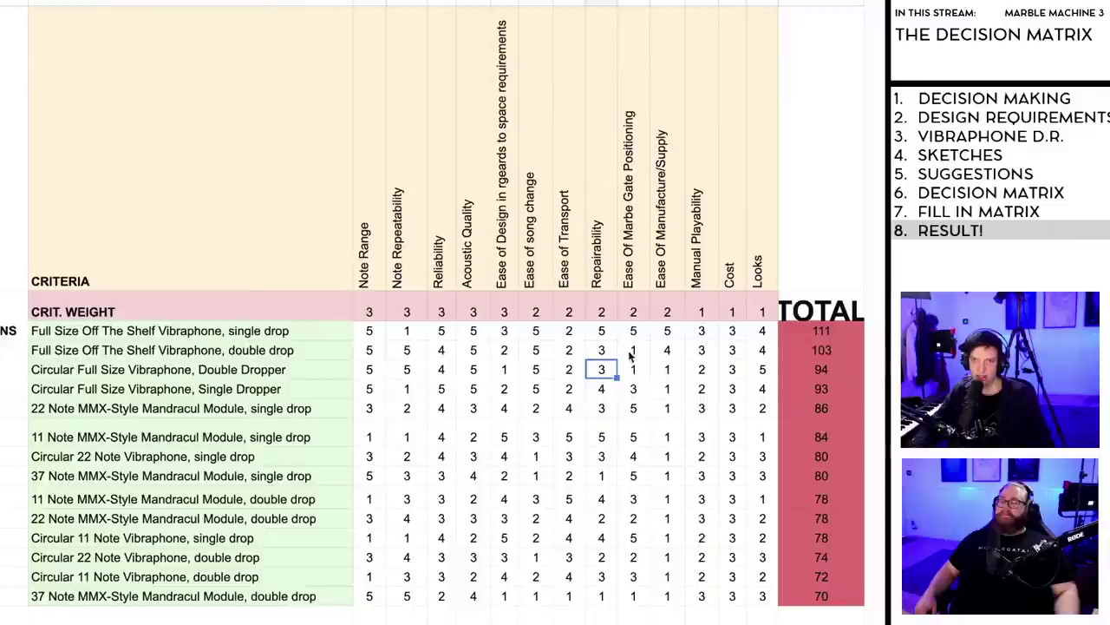
pyautogui.click(634, 351)
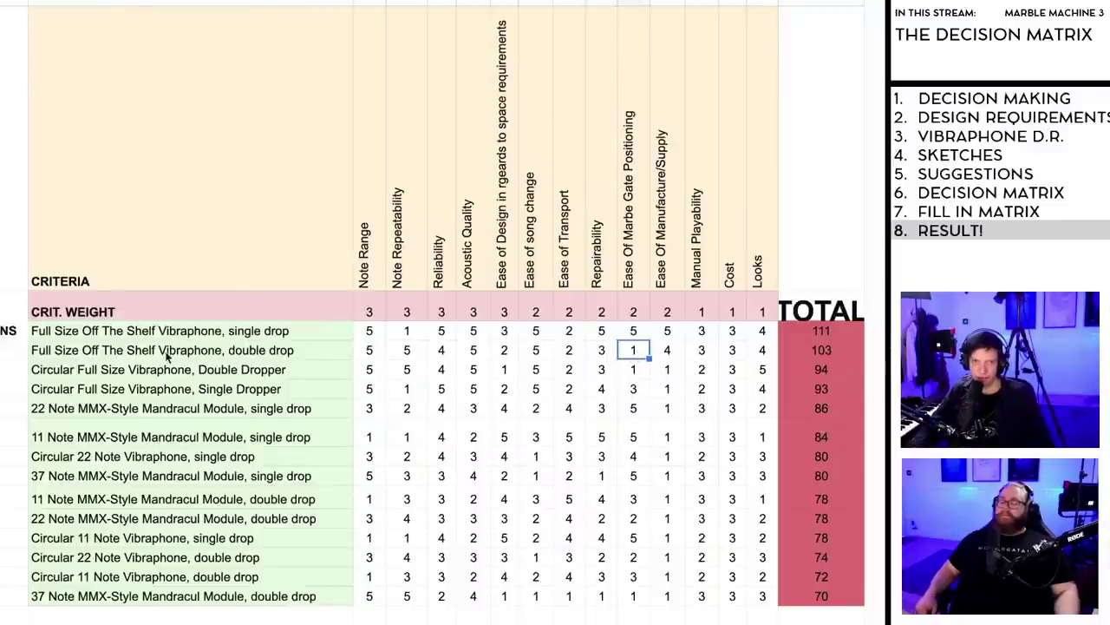
pyautogui.click(407, 331)
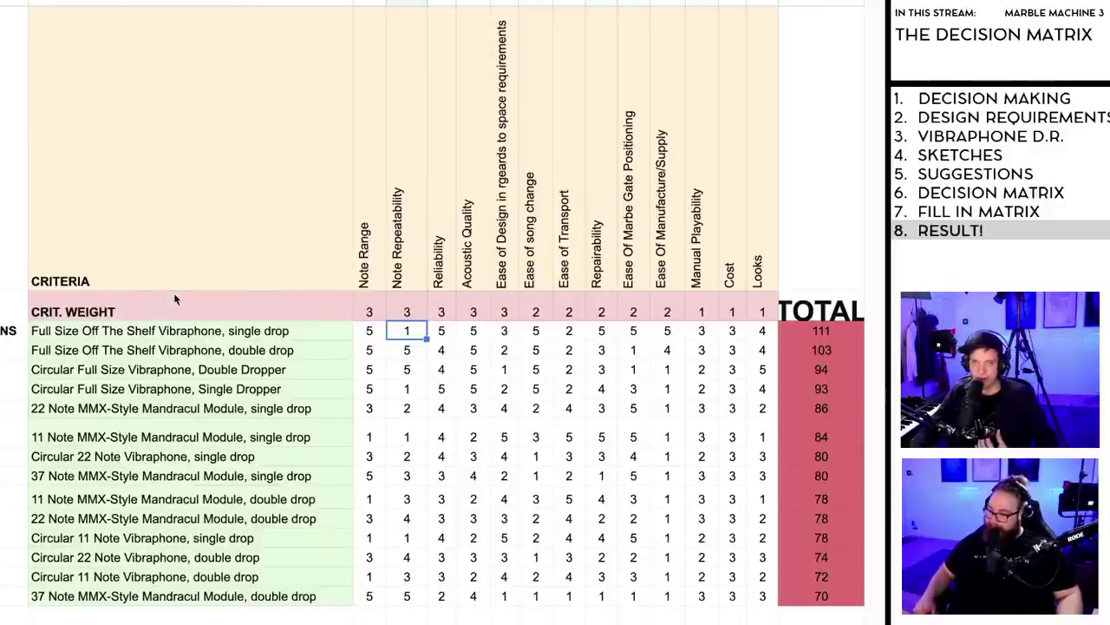
pyautogui.hotkey('shift', 'space')
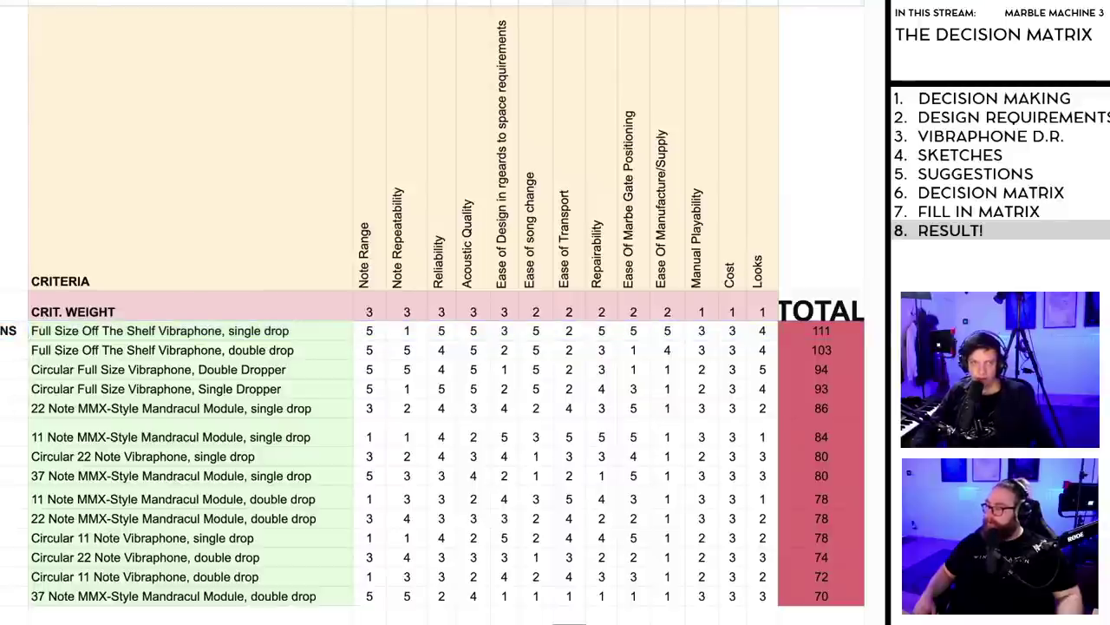
# Step: Try striking through the Full Size Off The Shelf Vibraphone, single drop row, and undo the strikethrough
pyautogui.click(8, 330)
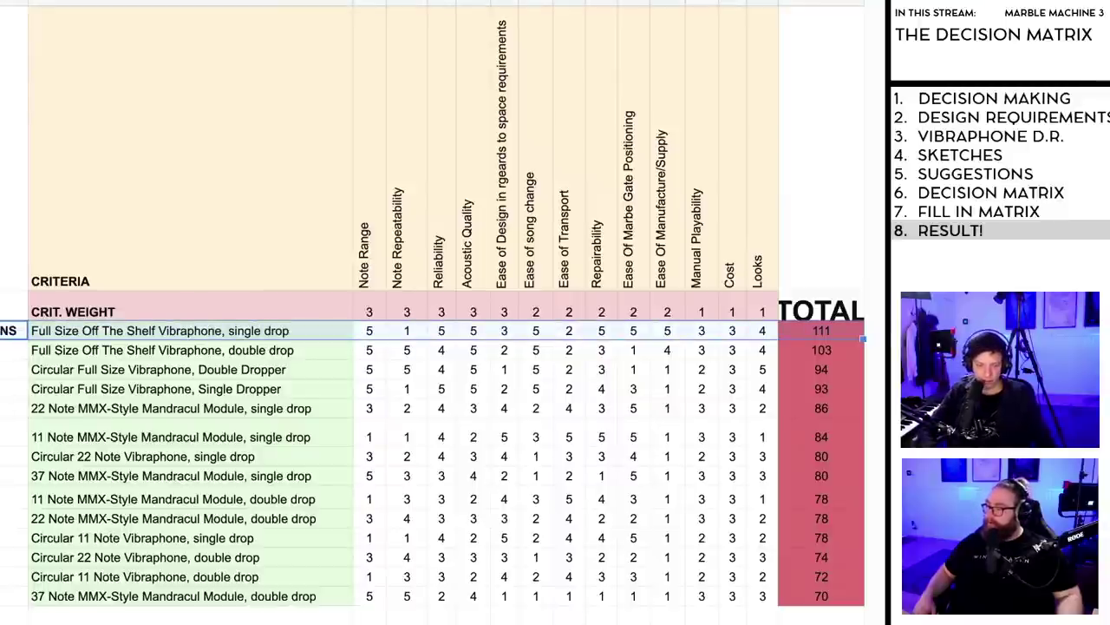
pyautogui.hotkey('alt', 'shift', '5')
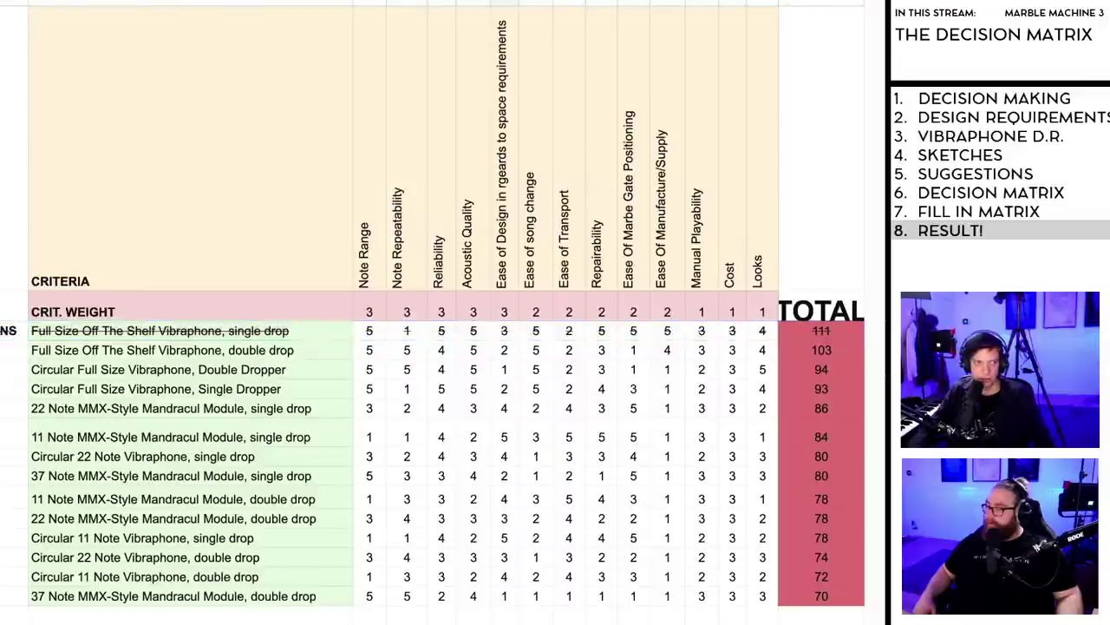
pyautogui.hotkey('ctrl', 'z')
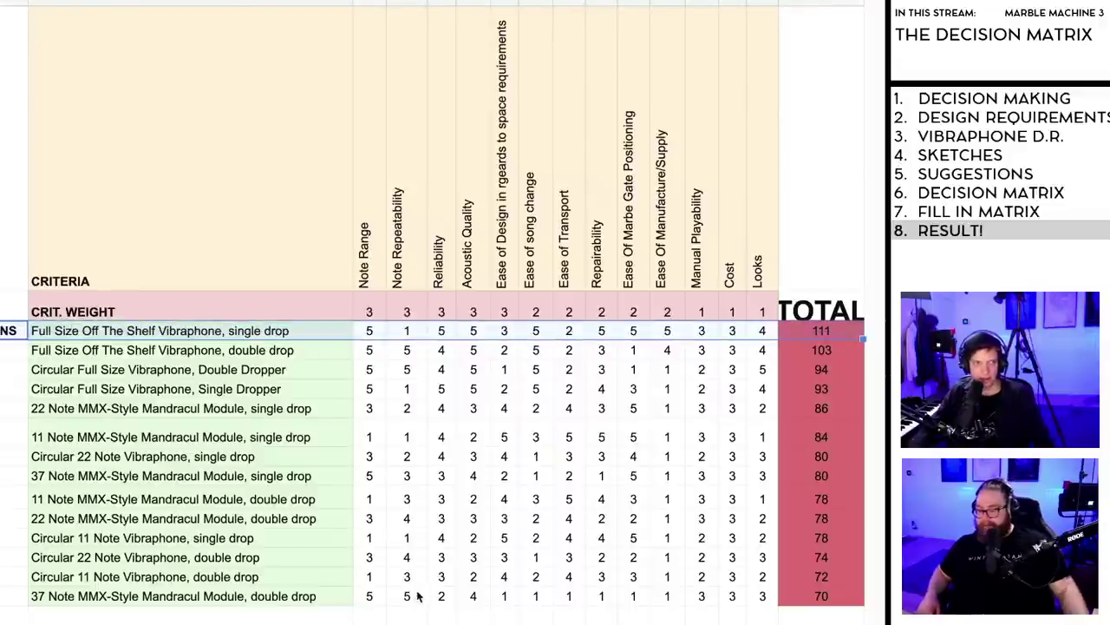
# Step: Move the Circular Full Size Single Dropper and Full Size Off The Shelf single drop rows out of the ranking to below the table
pyautogui.click(408, 596)
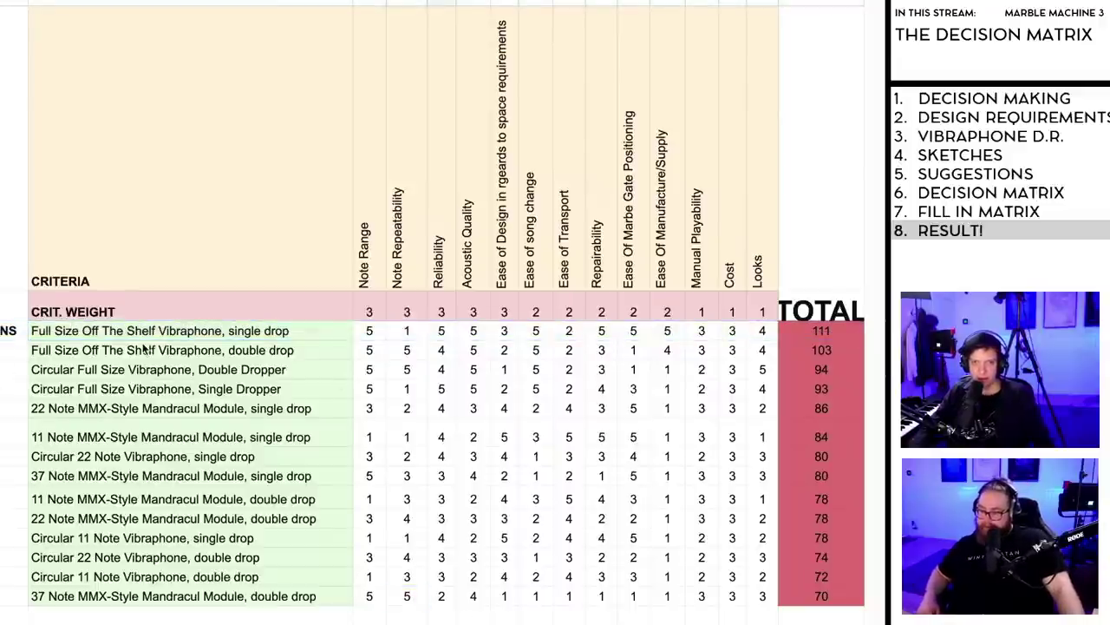
pyautogui.click(137, 390)
pyautogui.hotkey('shift', 'space')
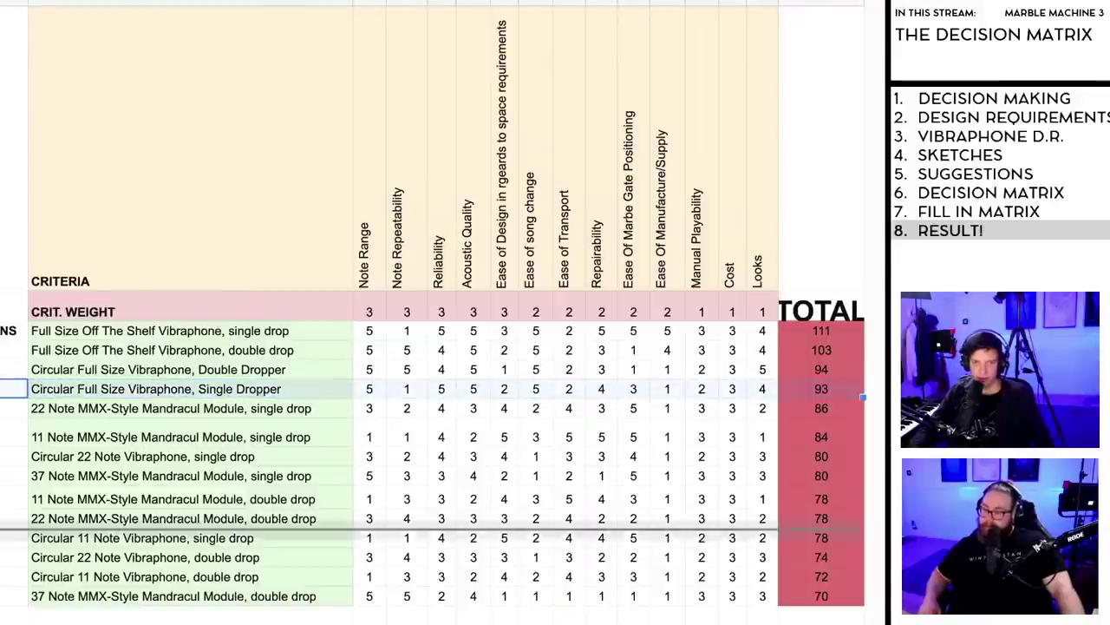
pyautogui.hotkey('ctrl', 'alt', '-')
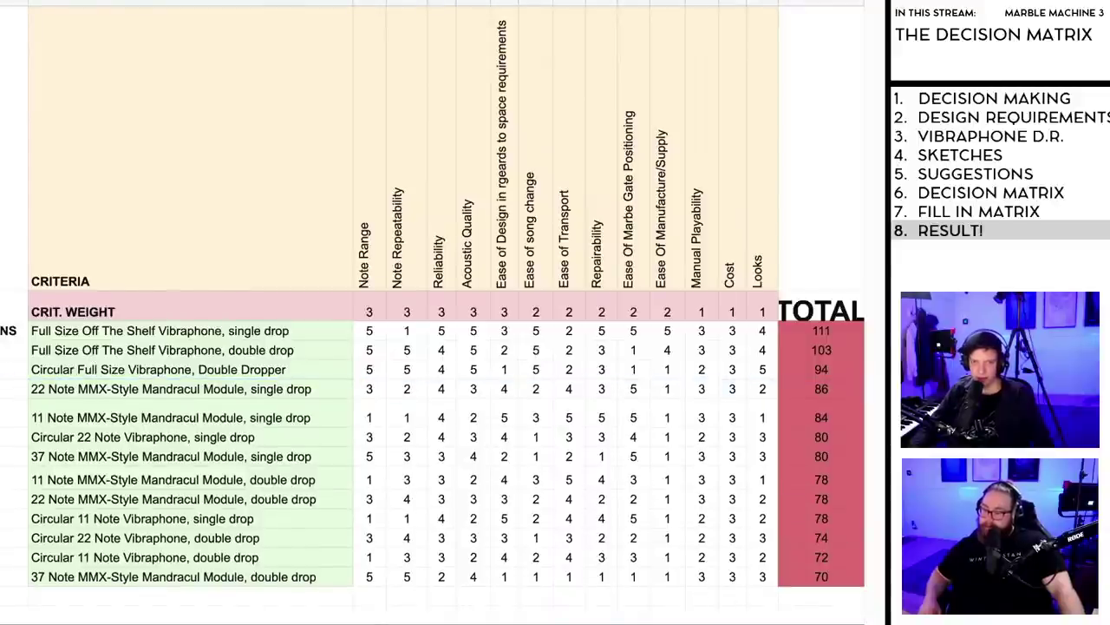
pyautogui.click(9, 331)
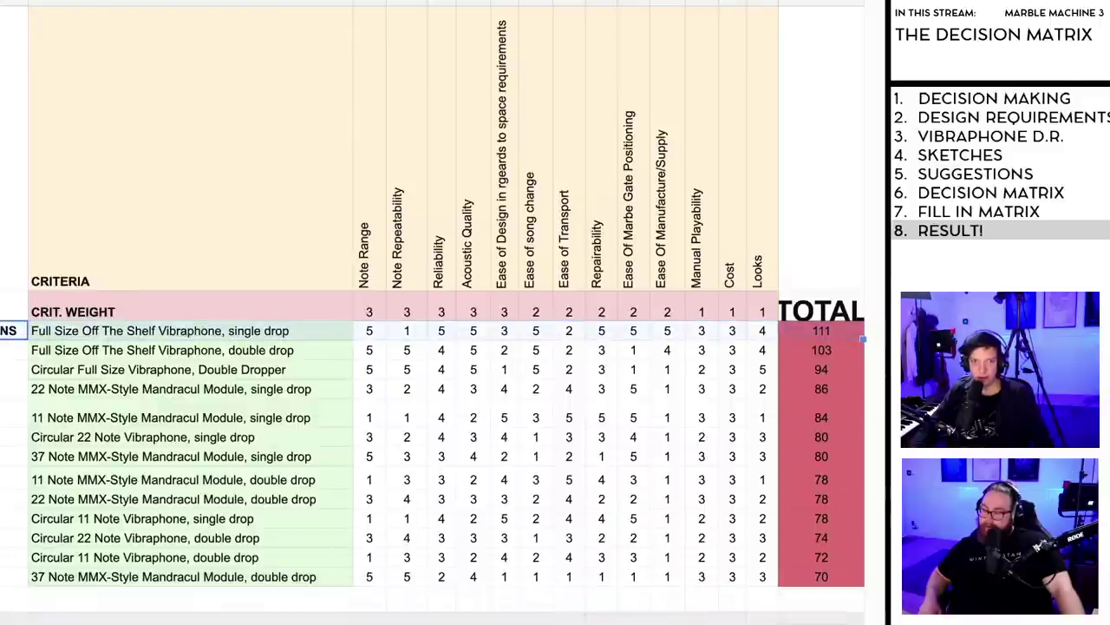
pyautogui.hotkey('ctrl', 'alt', '-')
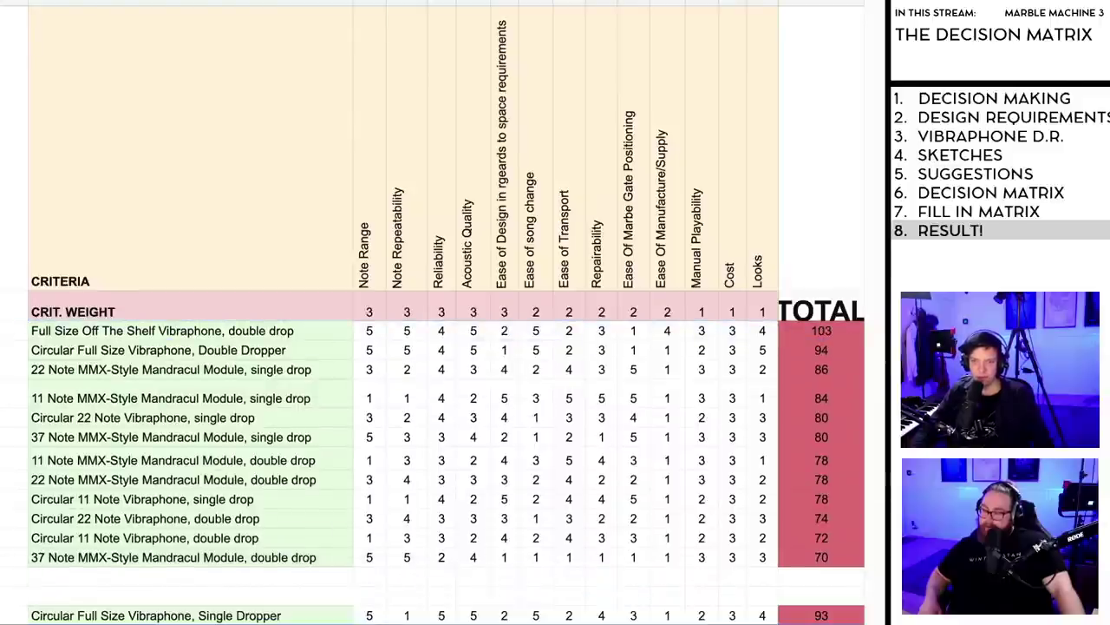
pyautogui.click(407, 615)
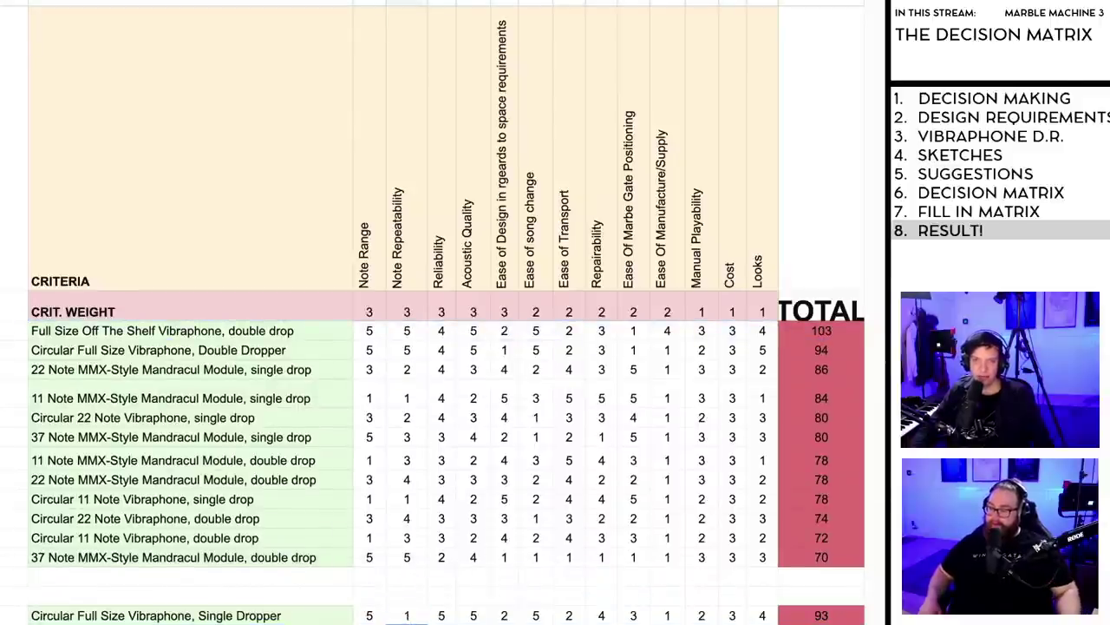
# Step: Try raising the Note Repeatability criterion weight to 5, and after that to 10
pyautogui.click(408, 308)
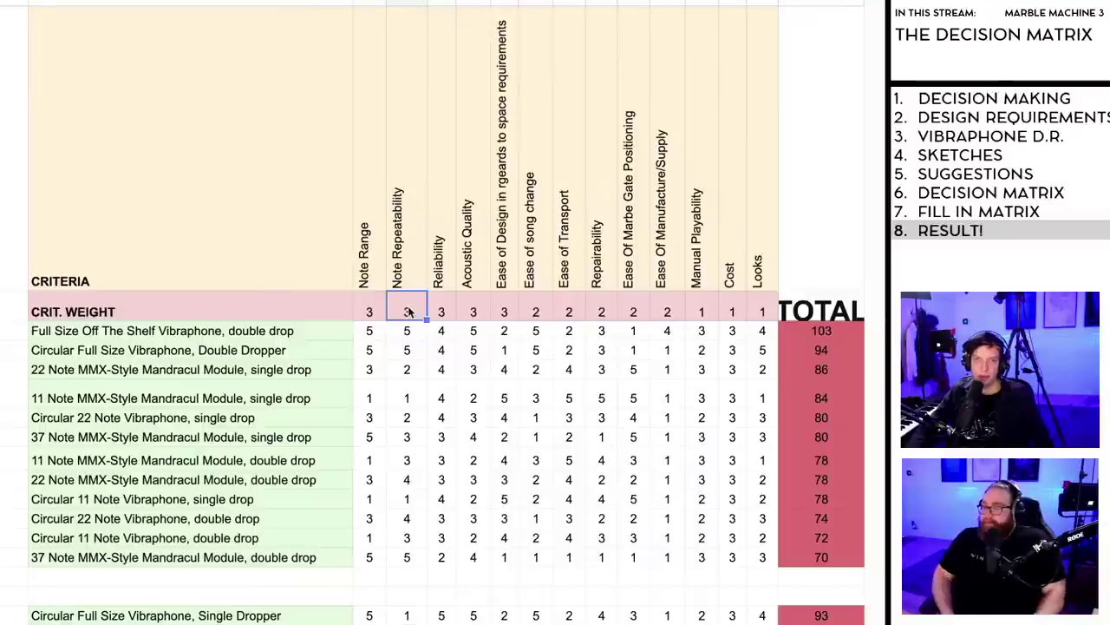
pyautogui.write('5')
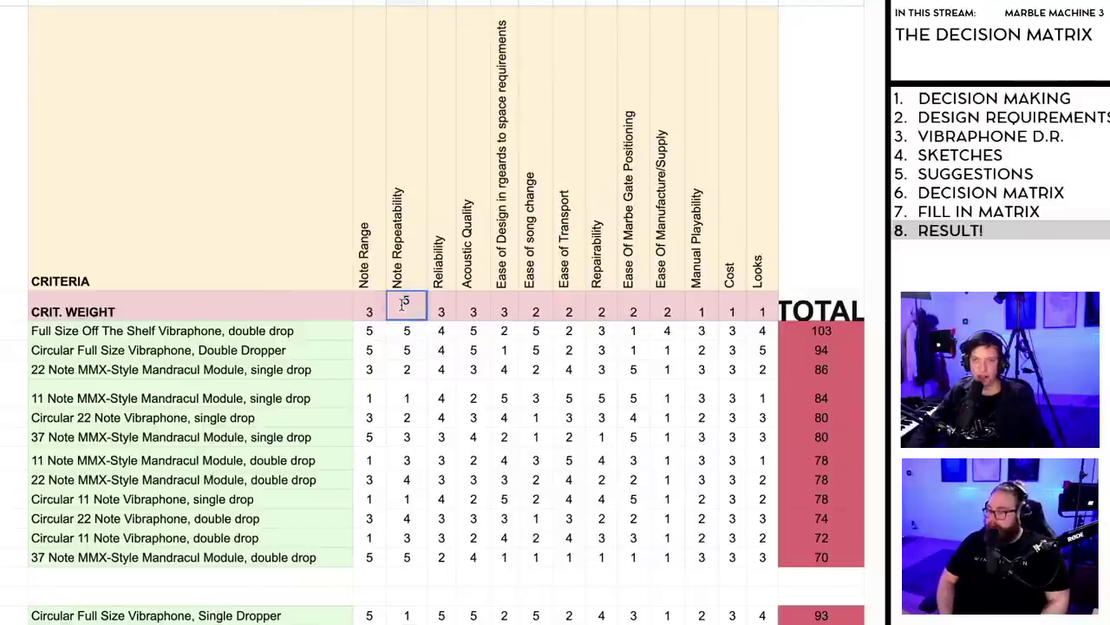
pyautogui.press('Return')
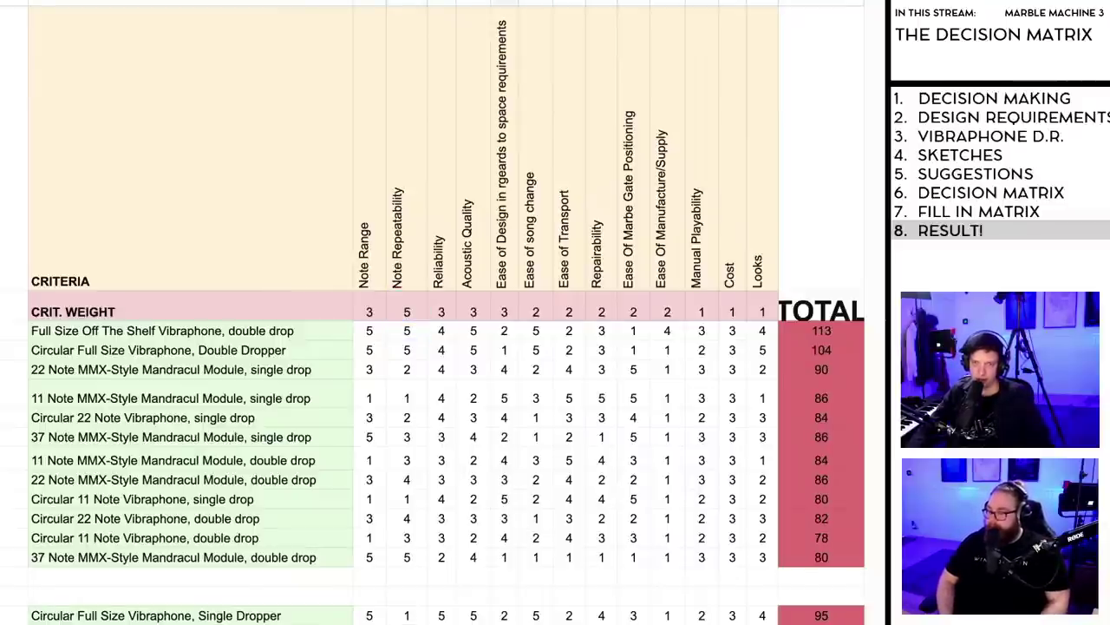
pyautogui.doubleClick(406, 312)
pyautogui.press('BackSpace')
pyautogui.write('10')
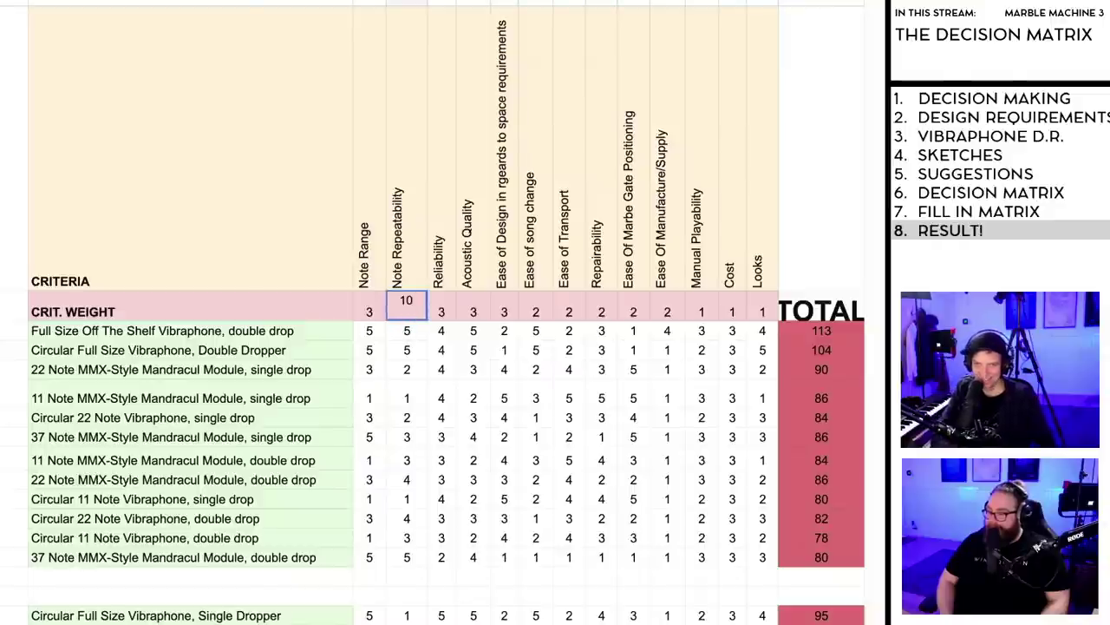
pyautogui.press('Return')
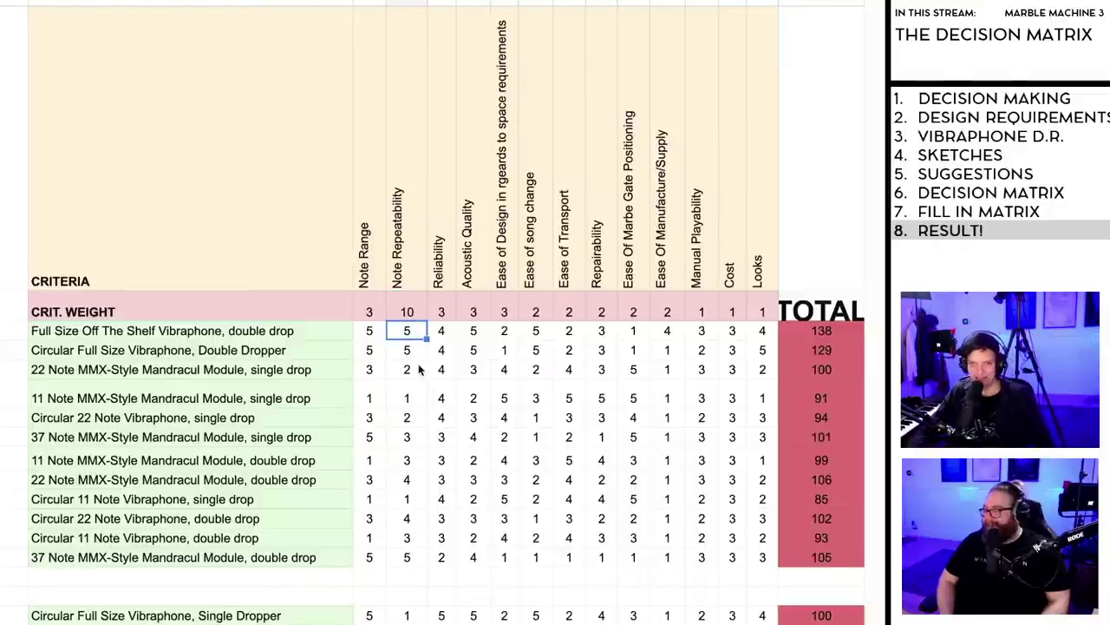
# Step: Set the Note Repeatability criterion weight back to 3
pyautogui.doubleClick(407, 313)
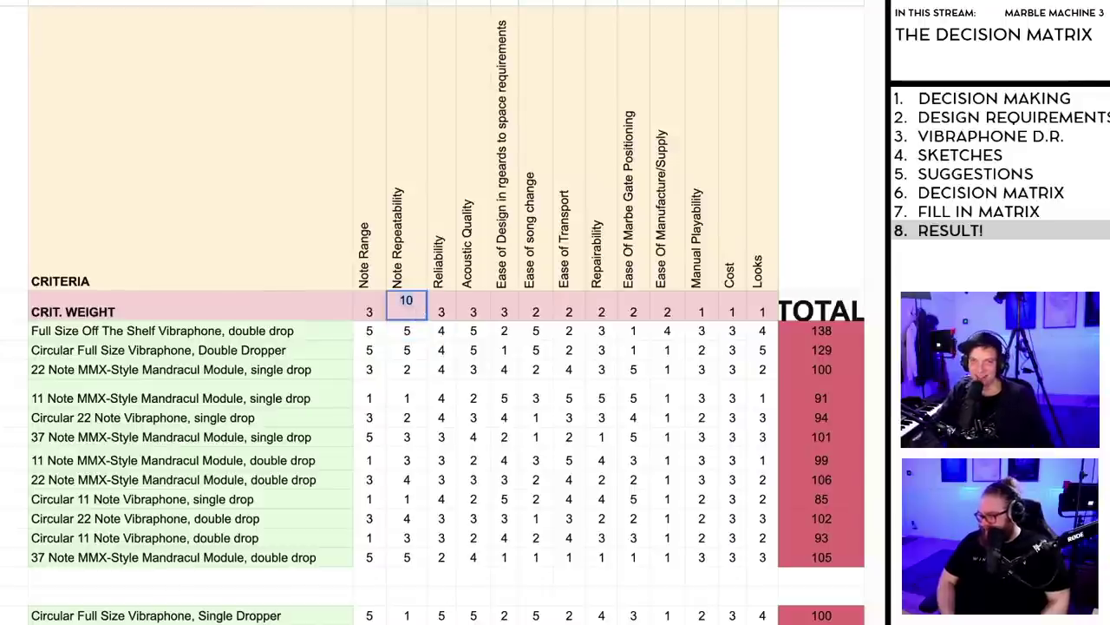
pyautogui.press('Escape')
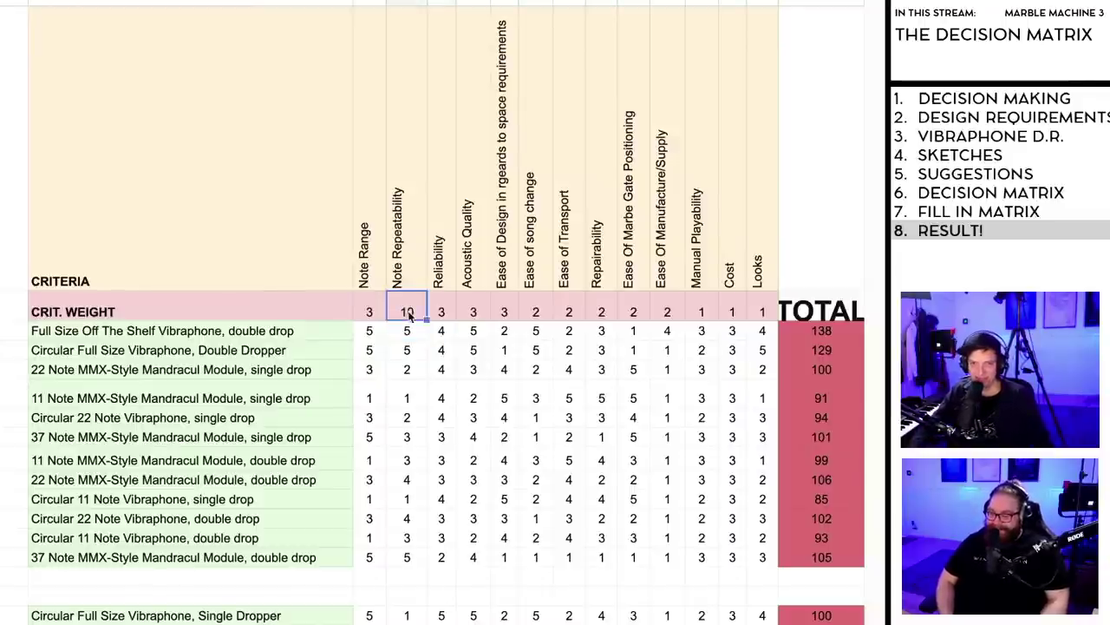
pyautogui.press('Return')
pyautogui.write('3')
pyautogui.press('BackSpace')
pyautogui.press('BackSpace')
pyautogui.press('BackSpace')
pyautogui.write('3')
pyautogui.press('Return')
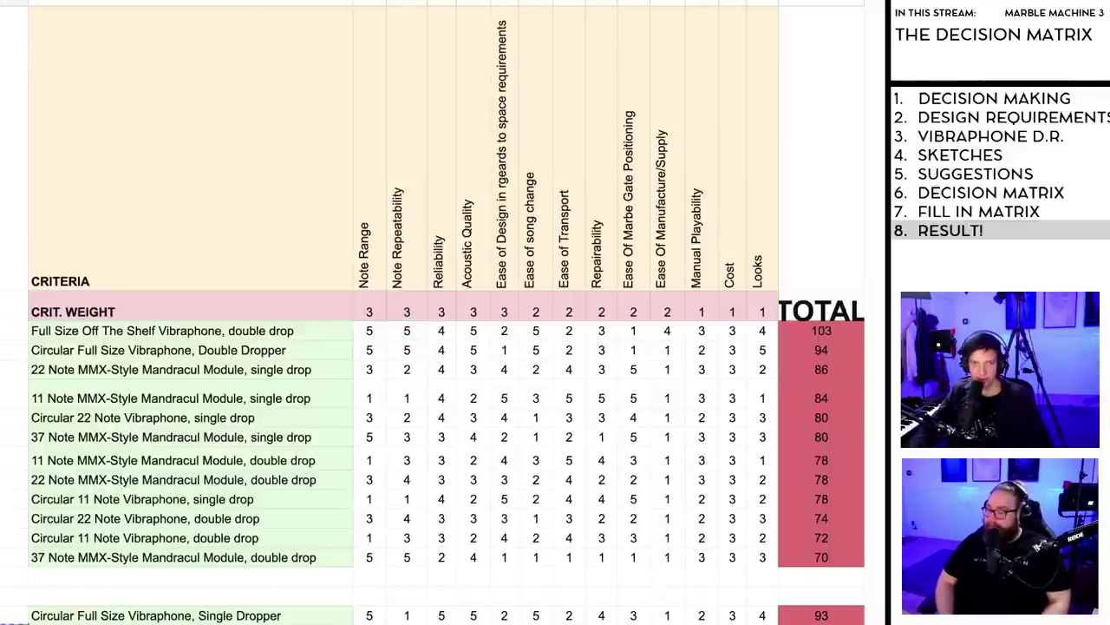
# Step: Place the design label beside the Full Size Off The Shelf Vibraphone, double drop row
pyautogui.click(15, 331)
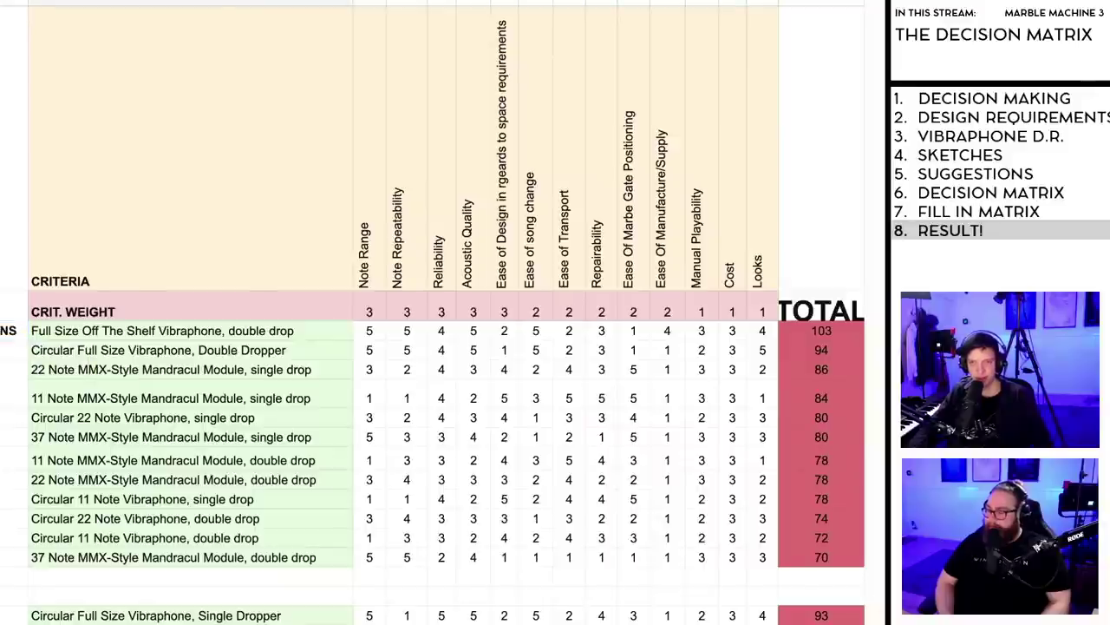
pyautogui.click(633, 330)
pyautogui.press('Down')
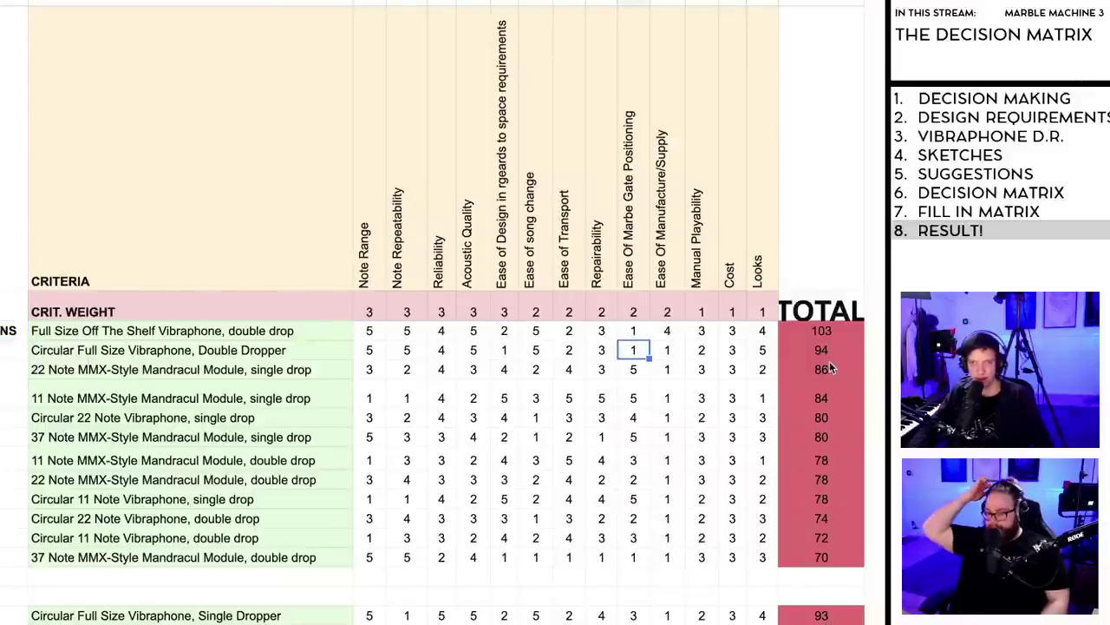
# Step: Insert an empty row below the Circular Full Size Vibraphone, Double Dropper row
pyautogui.click(129, 372)
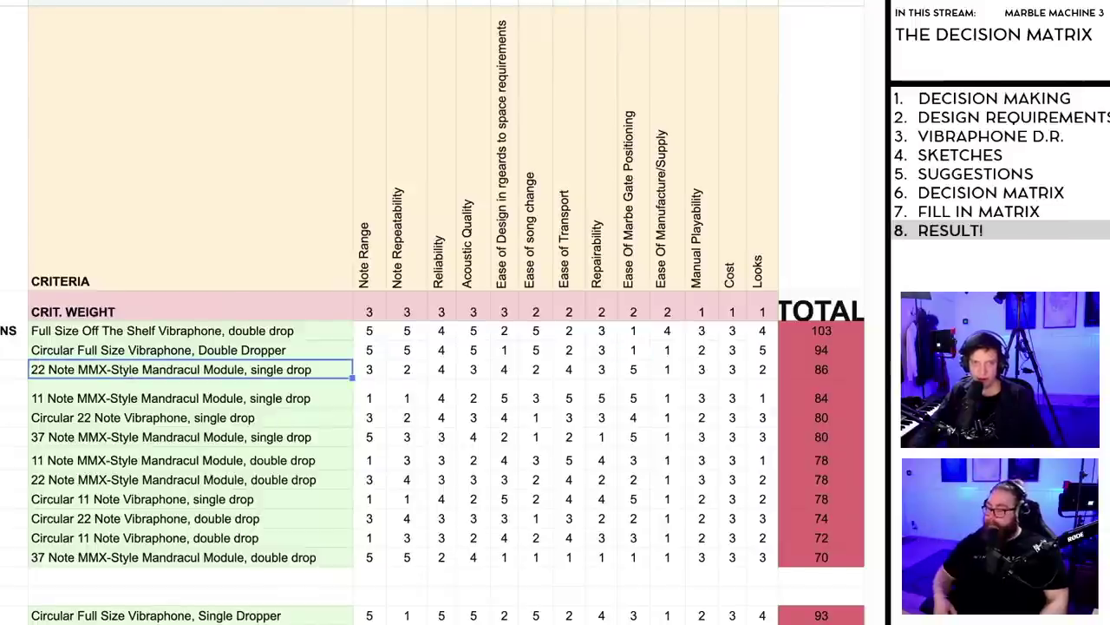
pyautogui.click(14, 350)
pyautogui.rightClick(14, 350)
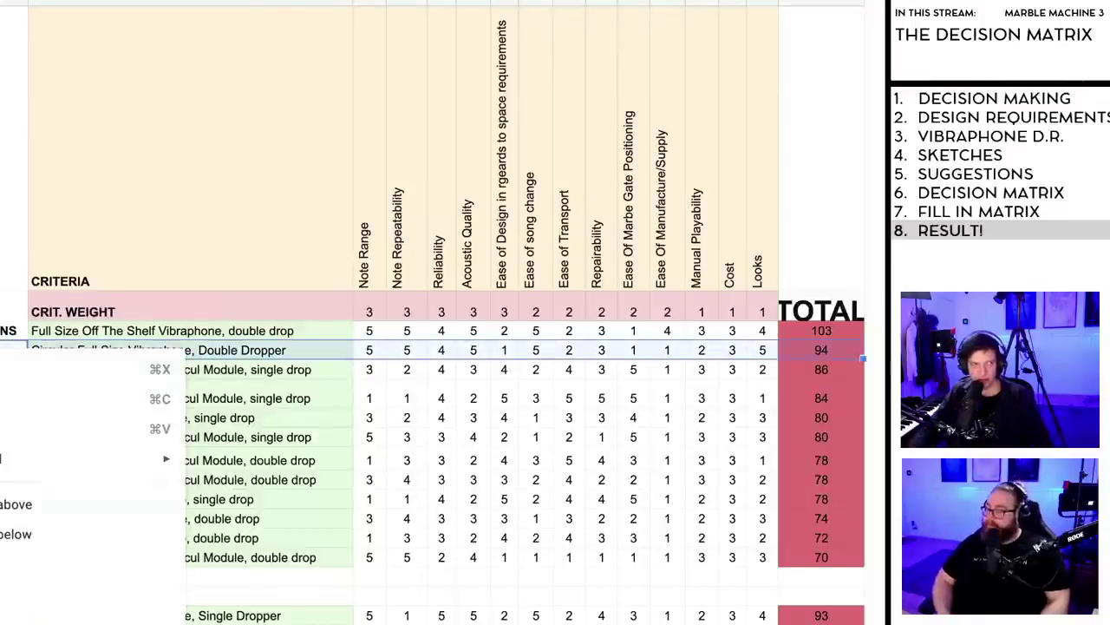
pyautogui.click(15, 535)
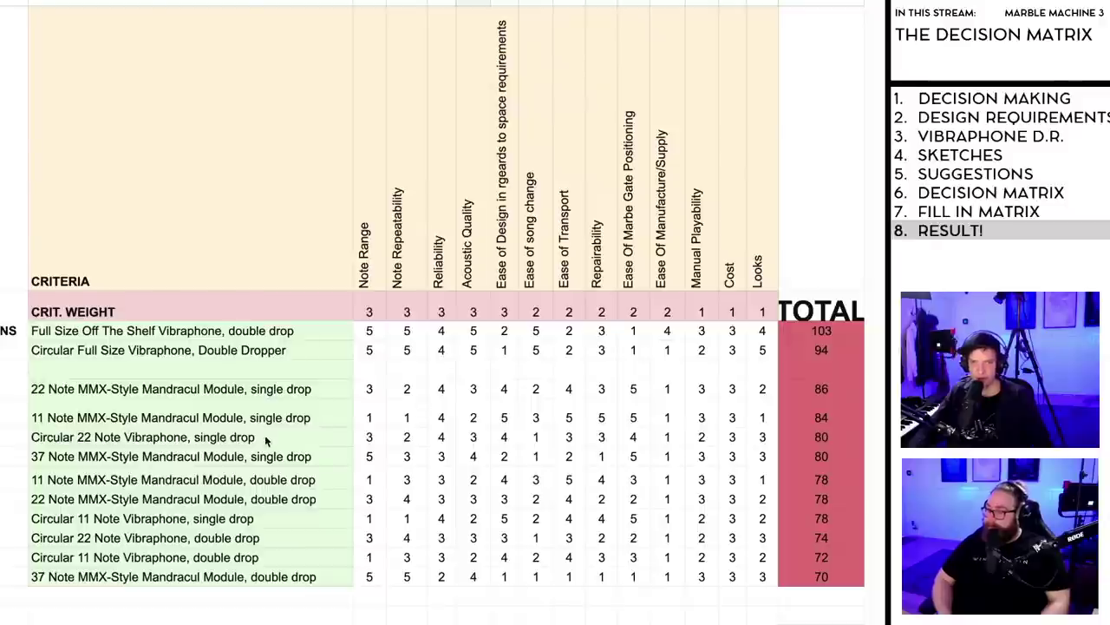
# Step: Reset the fill colour of the empty row's design name and TOTAL cells
pyautogui.click(192, 371)
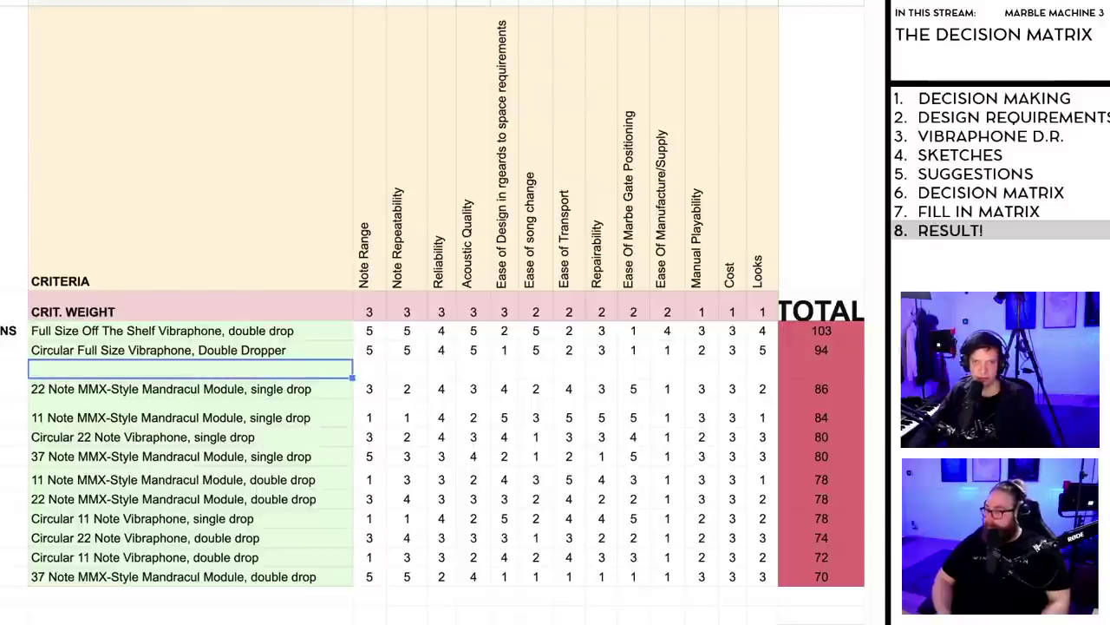
pyautogui.click(520, 1)
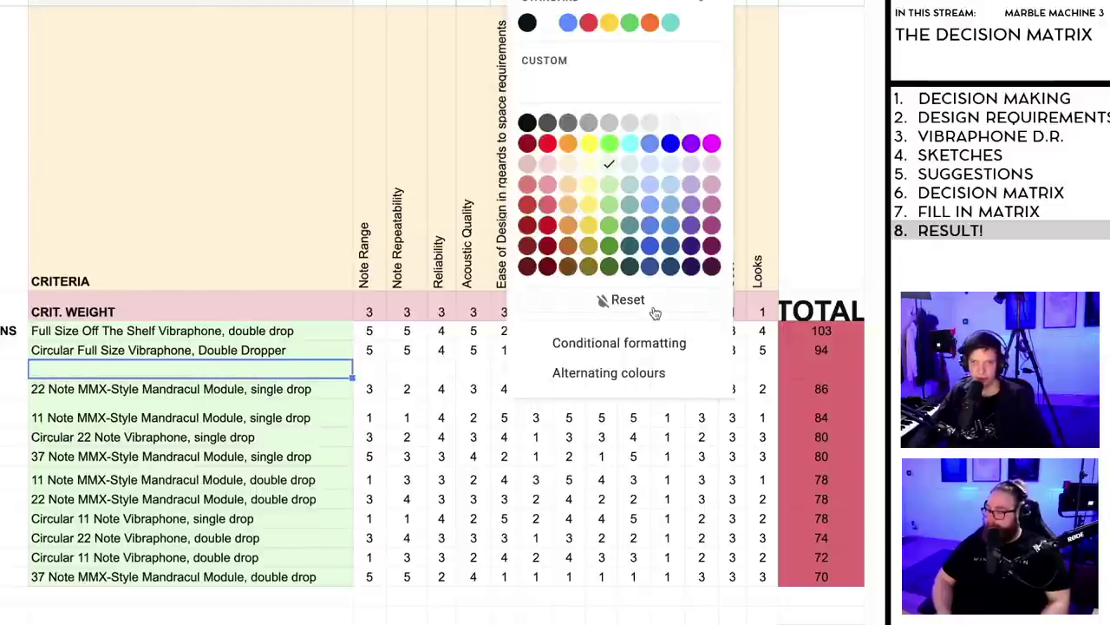
pyautogui.click(627, 300)
pyautogui.click(818, 369)
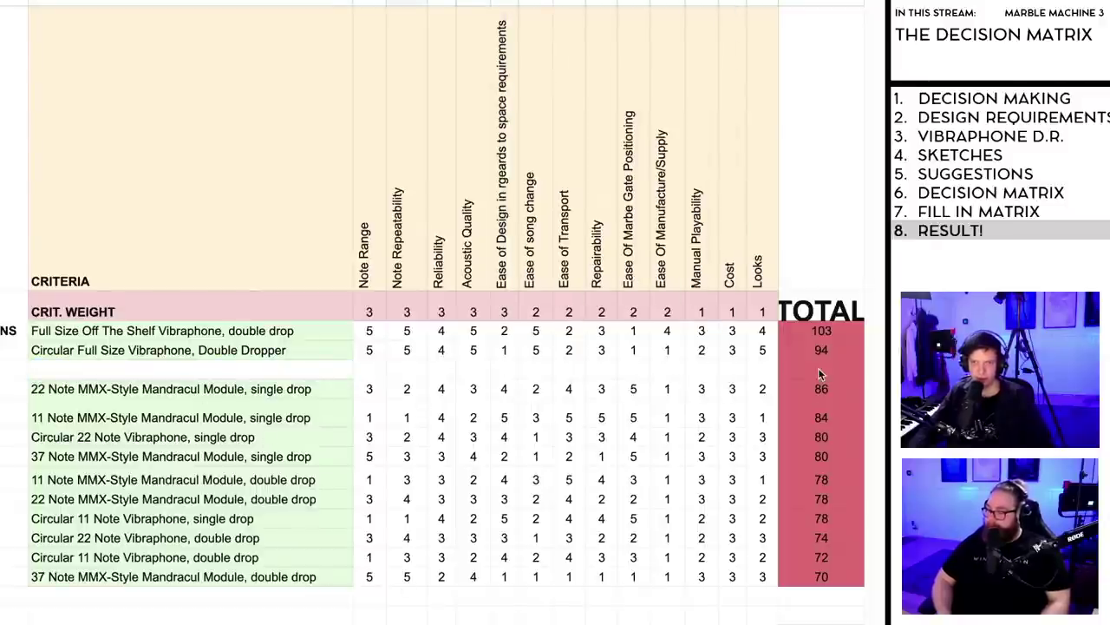
pyautogui.click(521, 2)
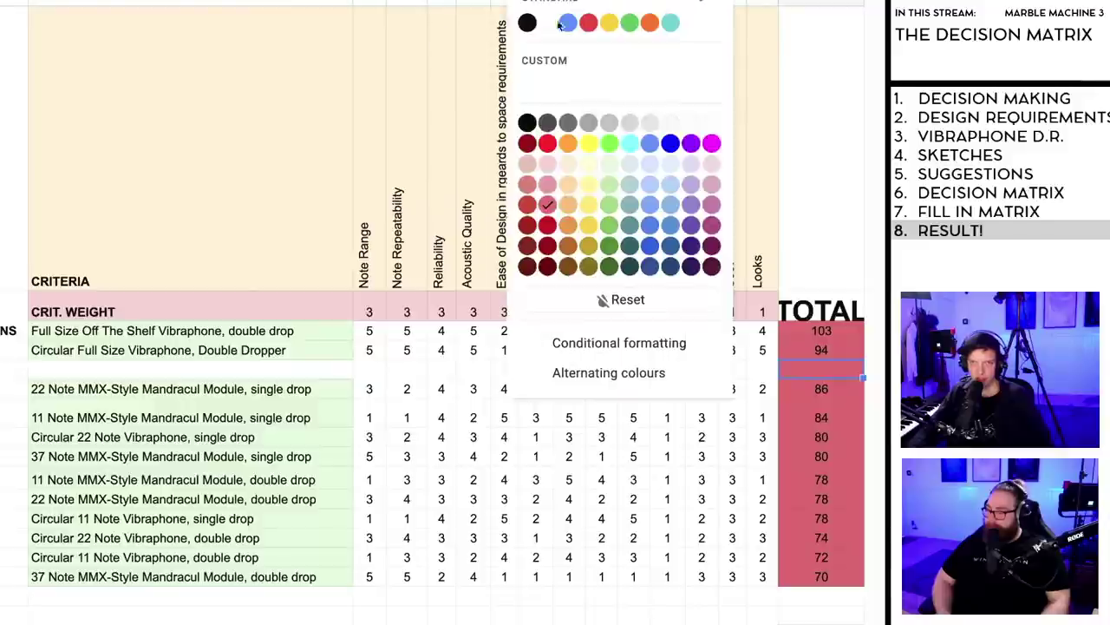
pyautogui.click(626, 300)
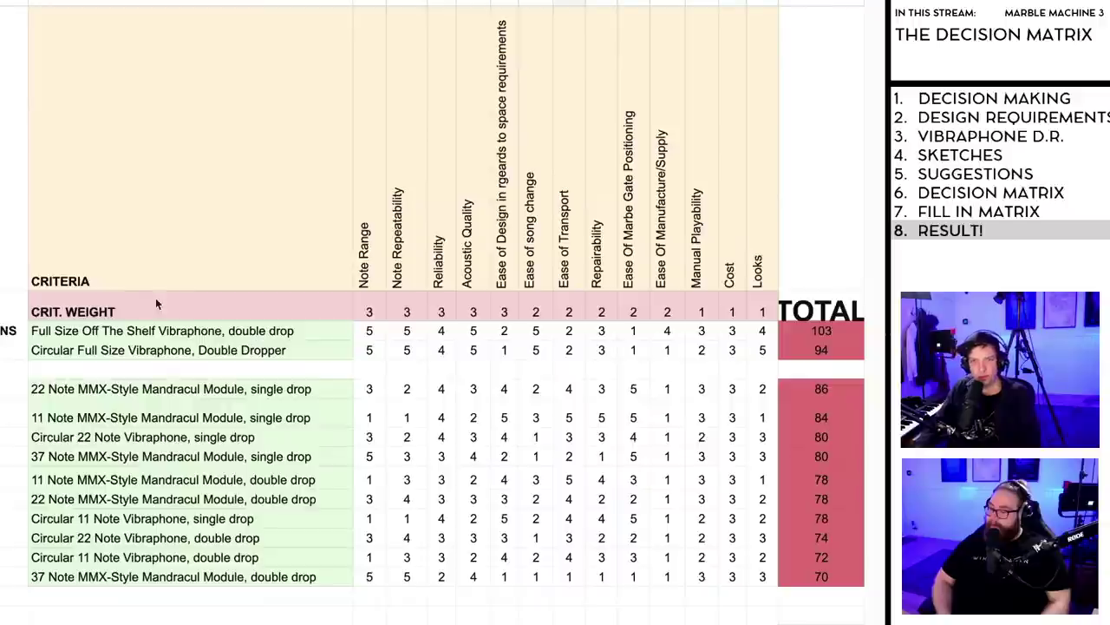
# Step: Compare the Full Size Off The Shelf double drop design with the Circular Full Size Double Dropper
pyautogui.click(173, 332)
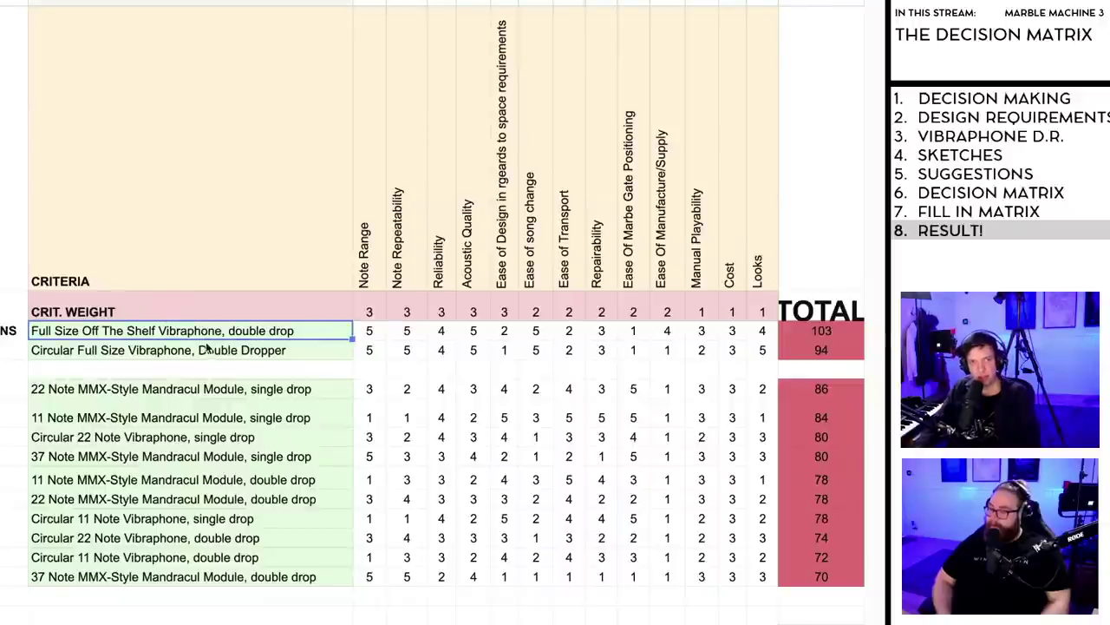
pyautogui.click(211, 350)
pyautogui.click(199, 335)
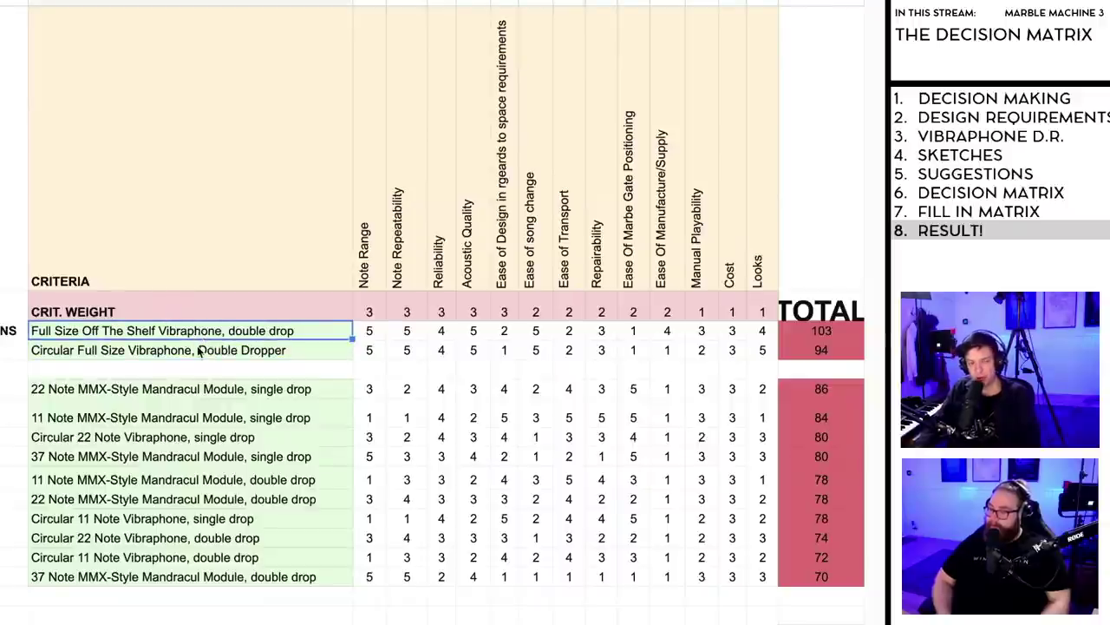
pyautogui.click(198, 350)
pyautogui.click(197, 333)
pyautogui.click(225, 352)
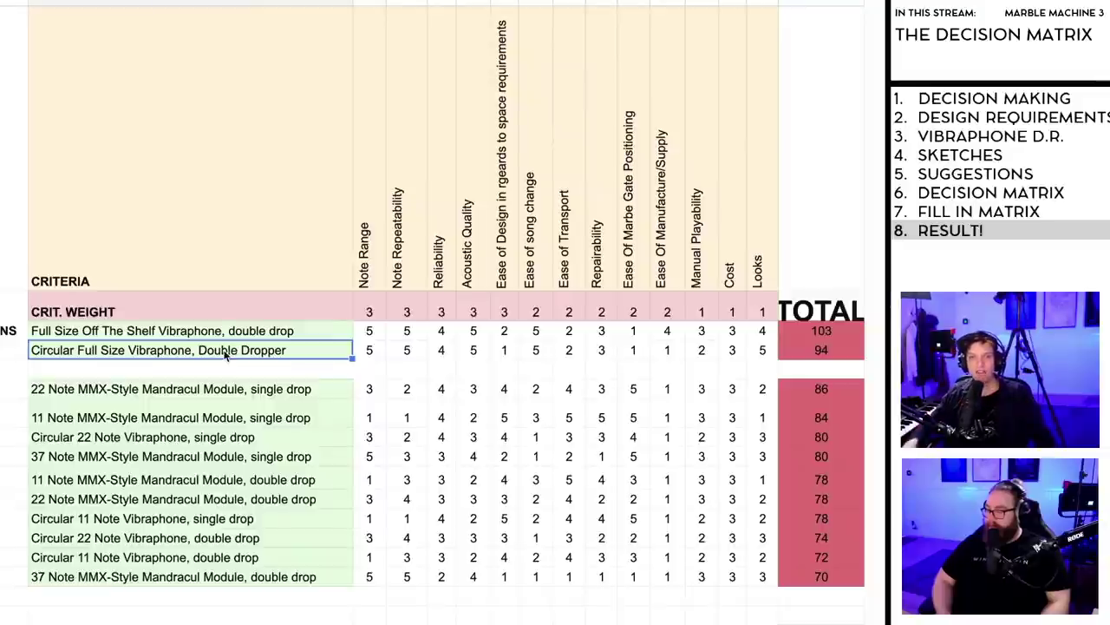
# Step: Examine the lower-ranked group from the 22 Note MMX-Style single drop to the 37 Note double drop, and the excluded rows below the table
pyautogui.click(136, 395)
pyautogui.keyDown('shift'); pyautogui.click(840, 577); pyautogui.keyUp('shift')
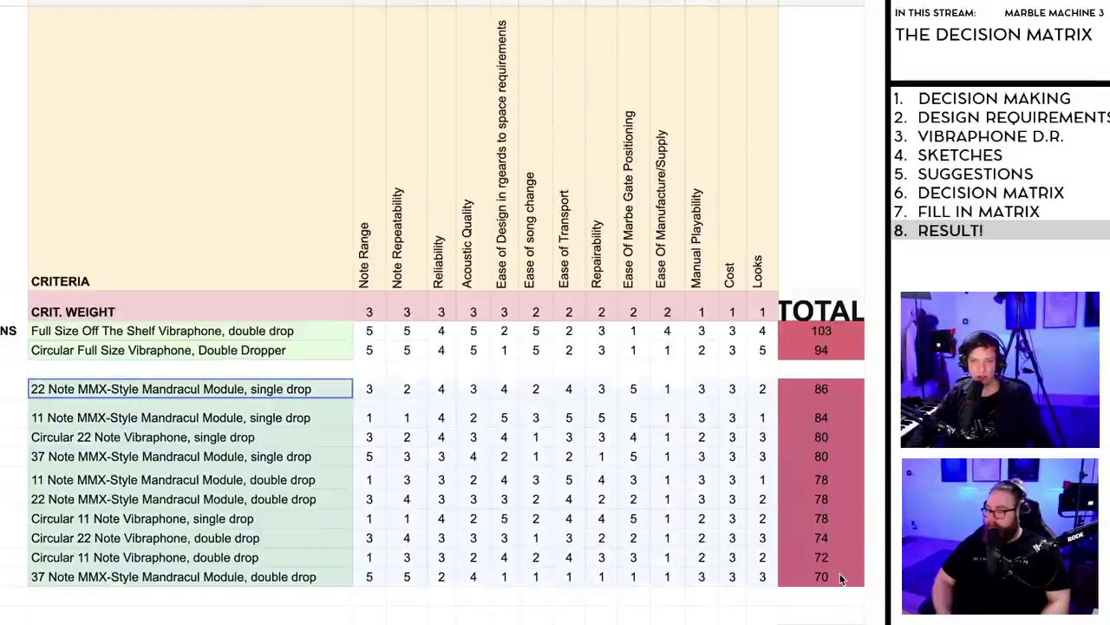
pyautogui.scroll(-4, 434, 347)
pyautogui.scroll(4, 434, 347)
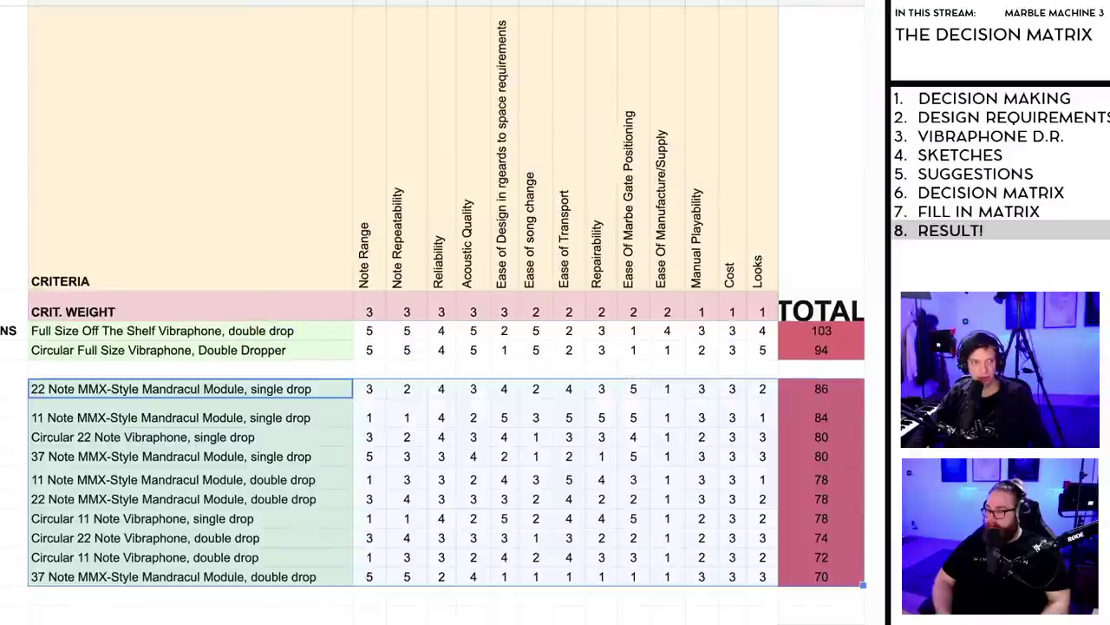
pyautogui.scroll(-4, 434, 347)
pyautogui.scroll(4, 434, 347)
pyautogui.scroll(-4, 434, 347)
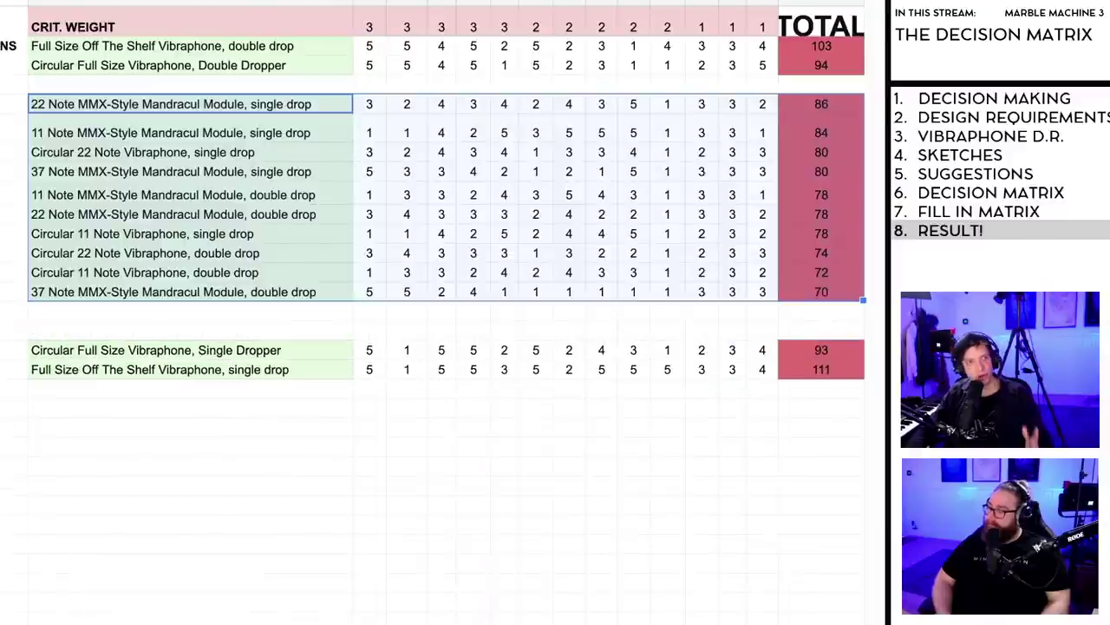
pyautogui.scroll(4, 434, 347)
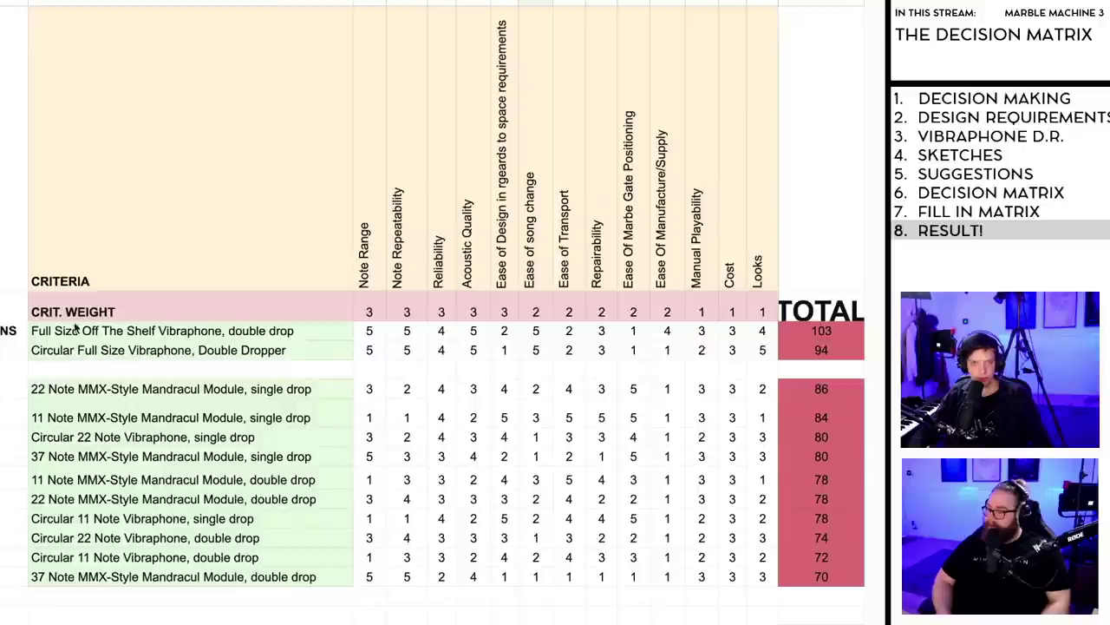
# Step: Review the full rows of the top two designs across all criteria, from Note Range to Looks
pyautogui.click(33, 331)
pyautogui.keyDown('shift'); pyautogui.click(859, 350); pyautogui.keyUp('shift')
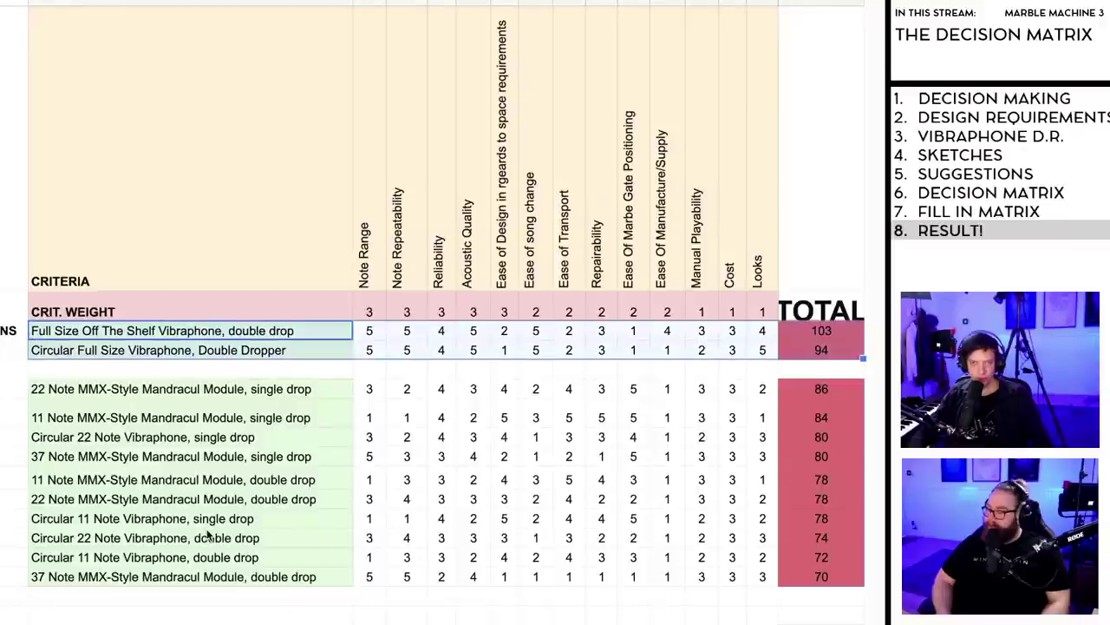
pyautogui.click(286, 370)
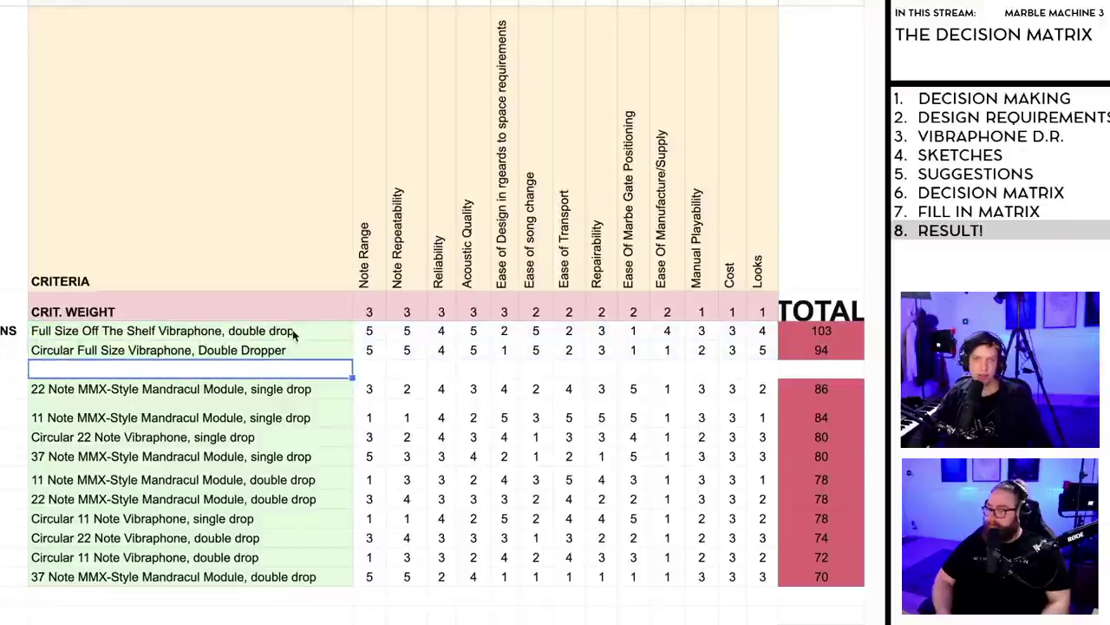
pyautogui.click(57, 331)
pyautogui.keyDown('shift'); pyautogui.click(834, 351); pyautogui.keyUp('shift')
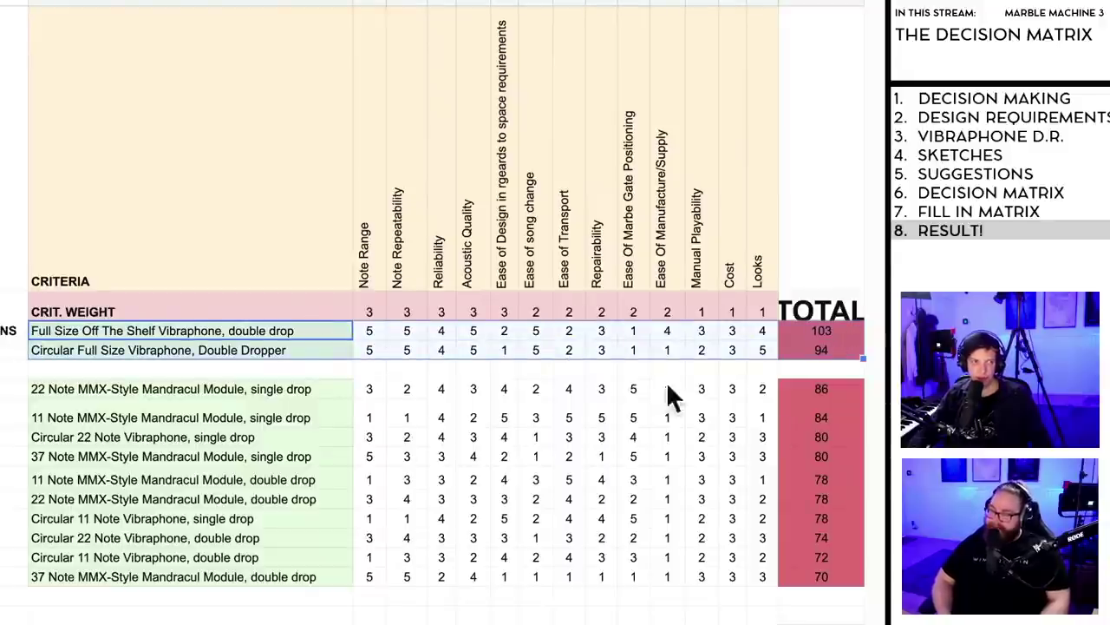
pyautogui.click(326, 370)
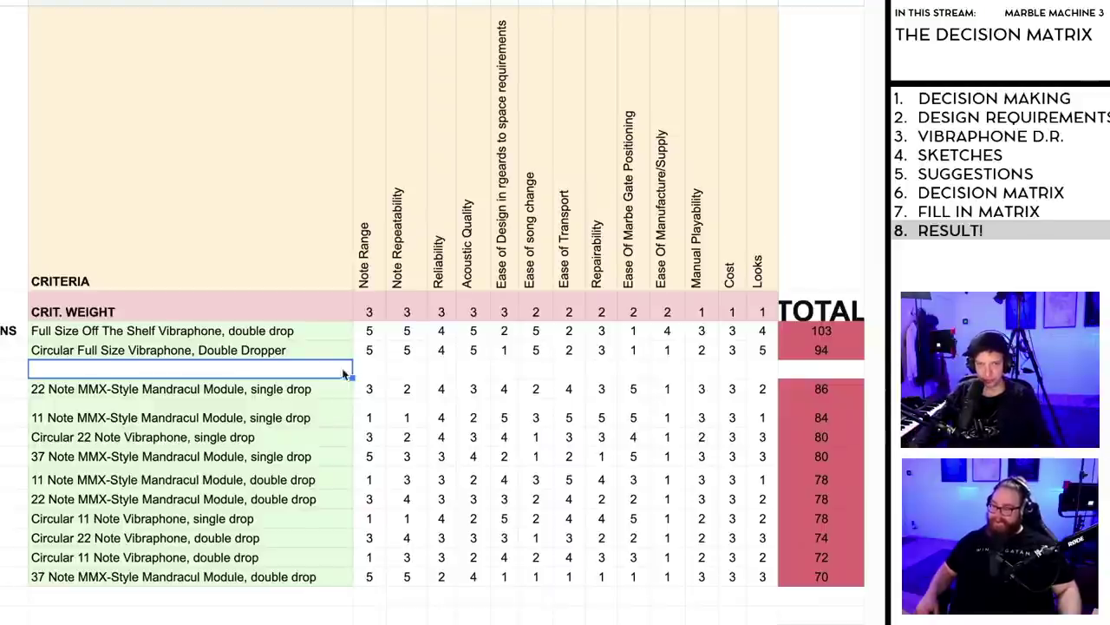
pyautogui.click(363, 373)
pyautogui.click(413, 367)
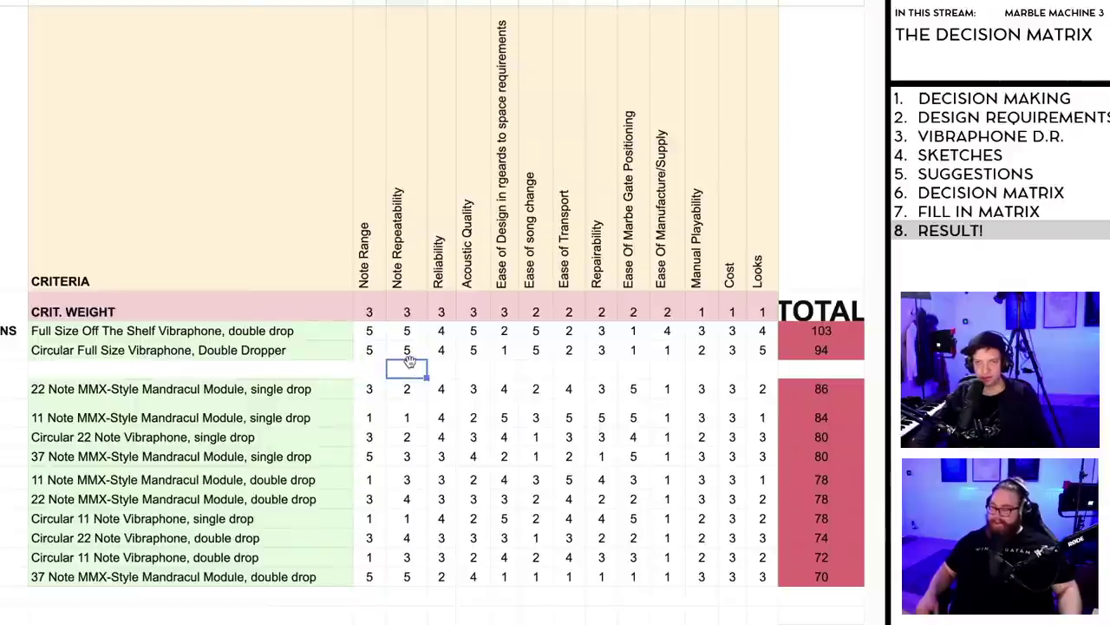
pyautogui.click(434, 368)
pyautogui.click(473, 371)
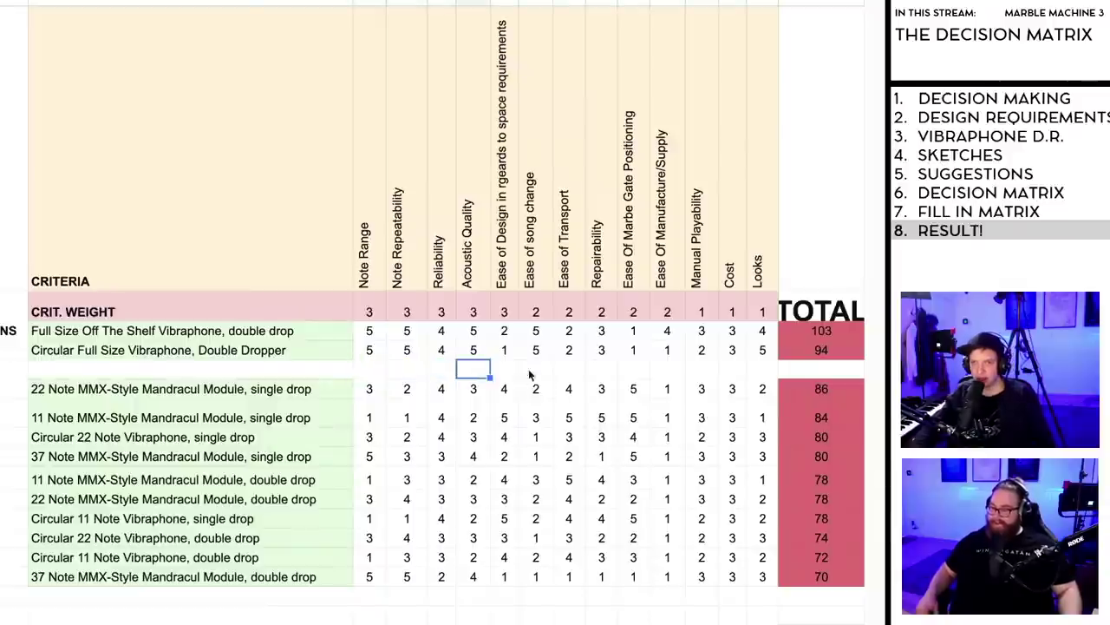
pyautogui.click(508, 371)
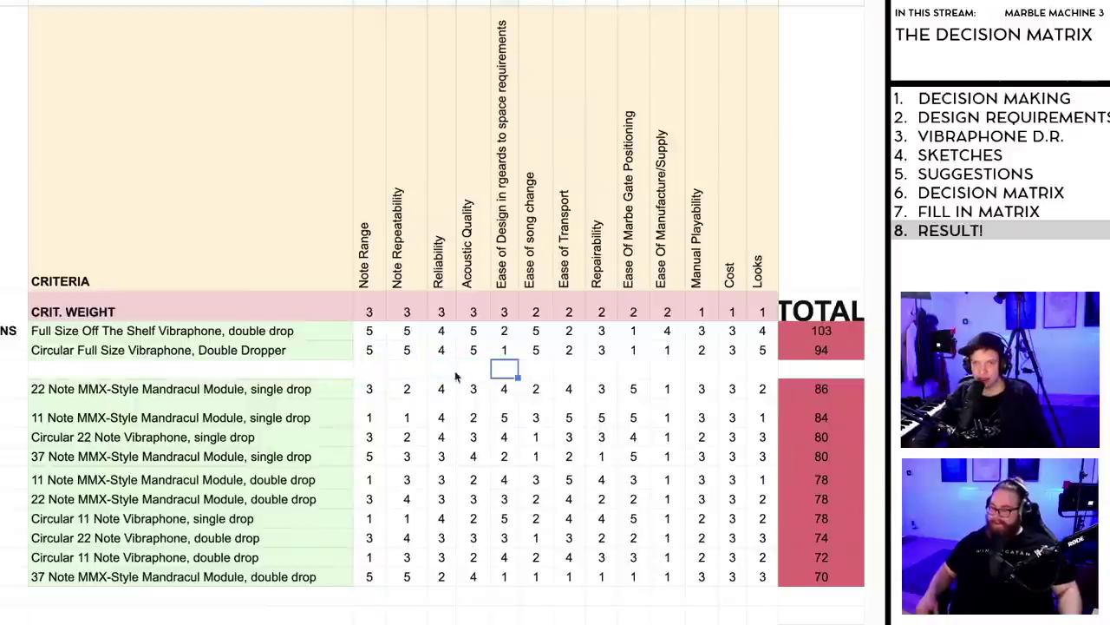
pyautogui.keyDown('shift'); pyautogui.click(768, 371); pyautogui.keyUp('shift')
pyautogui.click(720, 615)
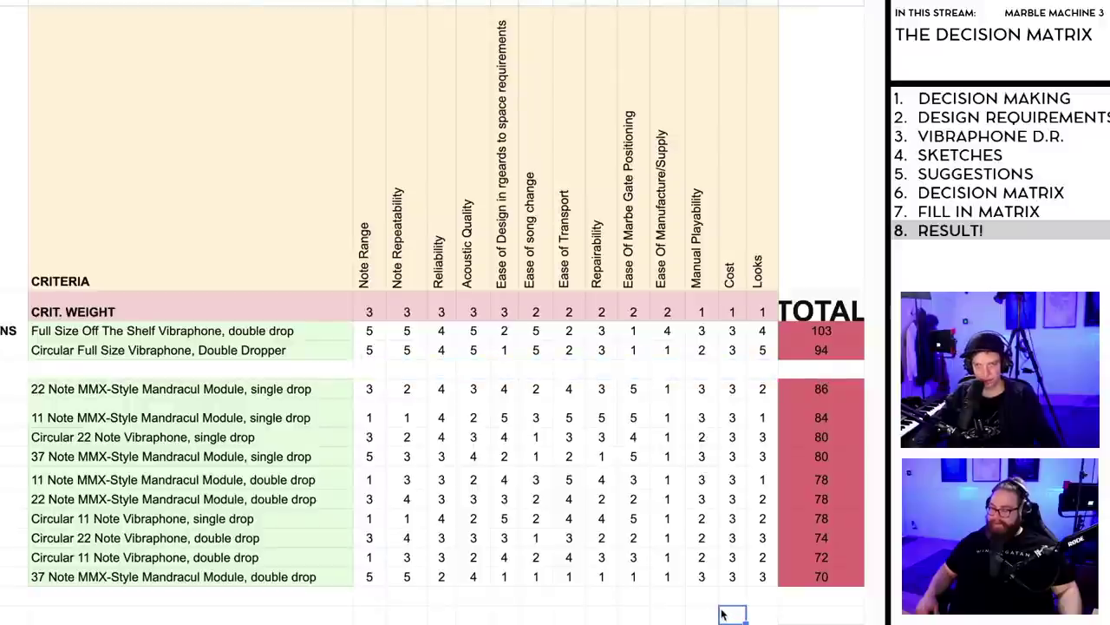
# Step: Switch to the Marble Machine 3 Design Requirements document
pyautogui.click(538, 4)
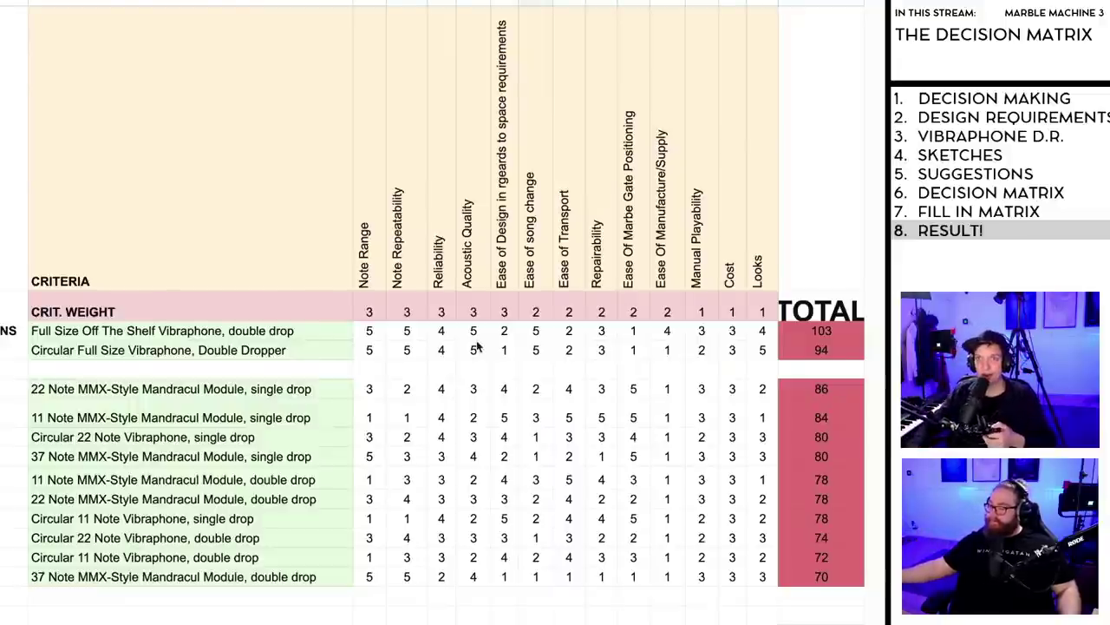
pyautogui.hotkey('ctrl', 'Tab')
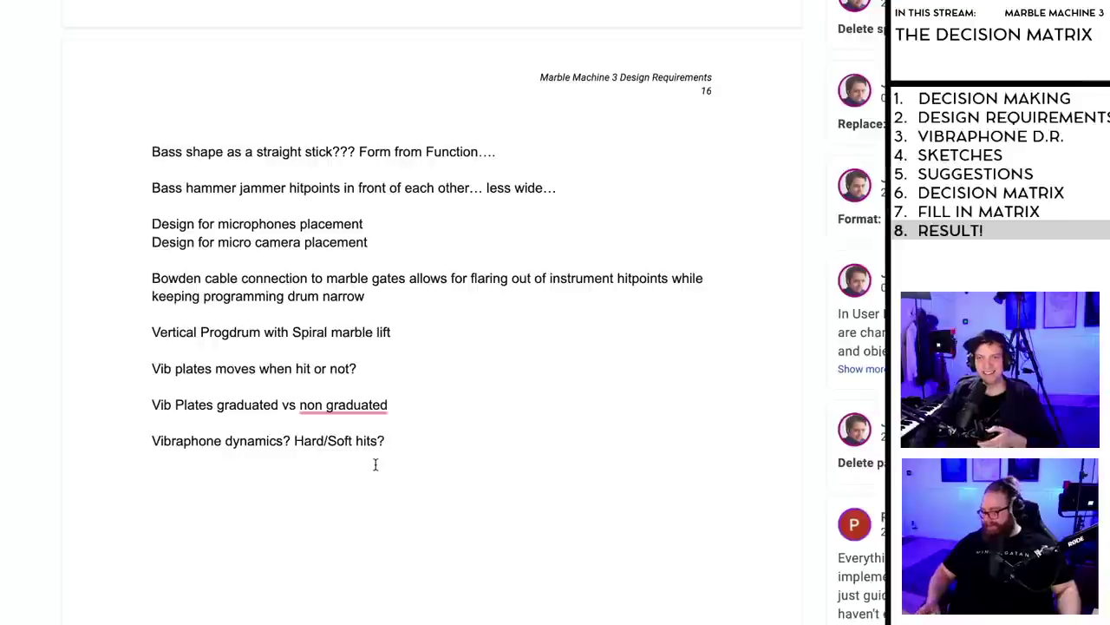
# Step: Insert two blank lines between the note repeatability and note range items in the Vibraphone D.R section
pyautogui.scroll(5, 395, 442)
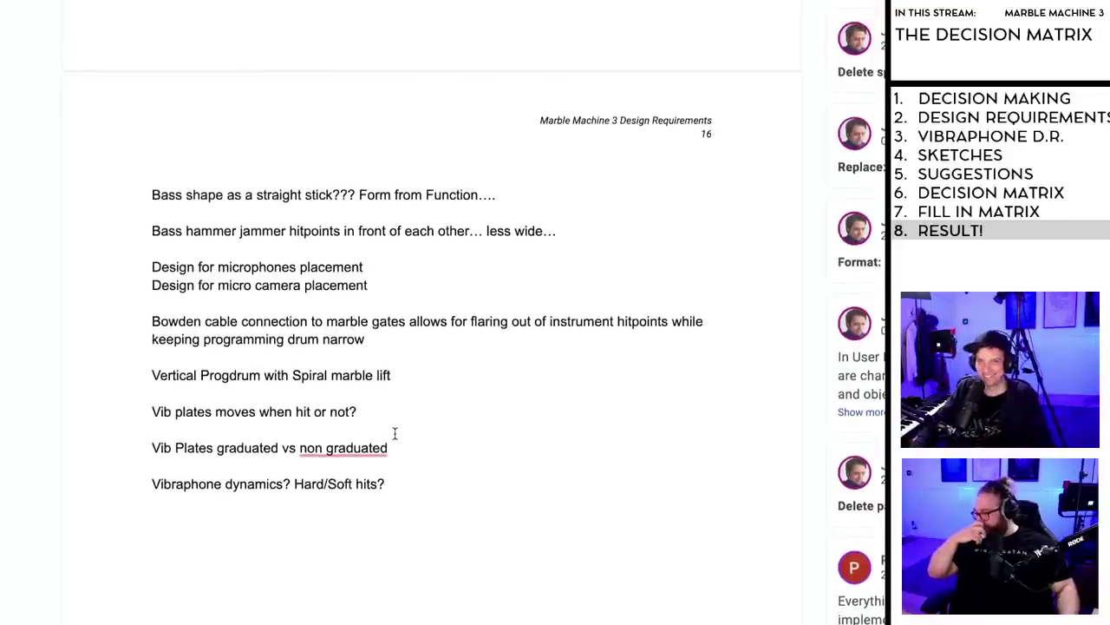
pyautogui.scroll(6, 395, 436)
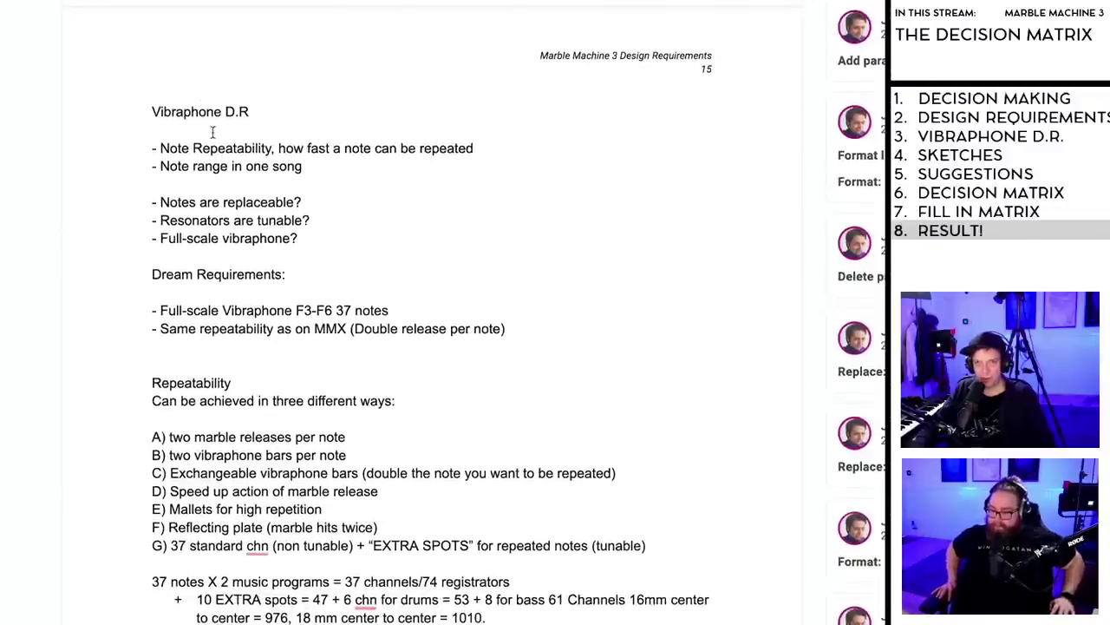
pyautogui.click(154, 149)
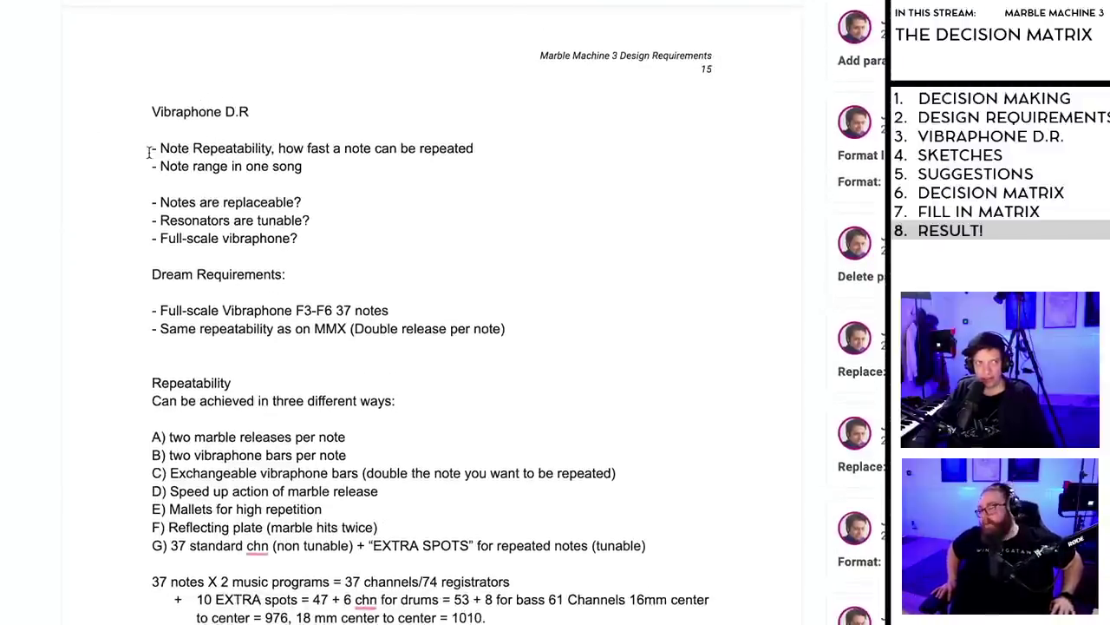
pyautogui.keyDown('shift'); pyautogui.click(550, 170); pyautogui.keyUp('shift')
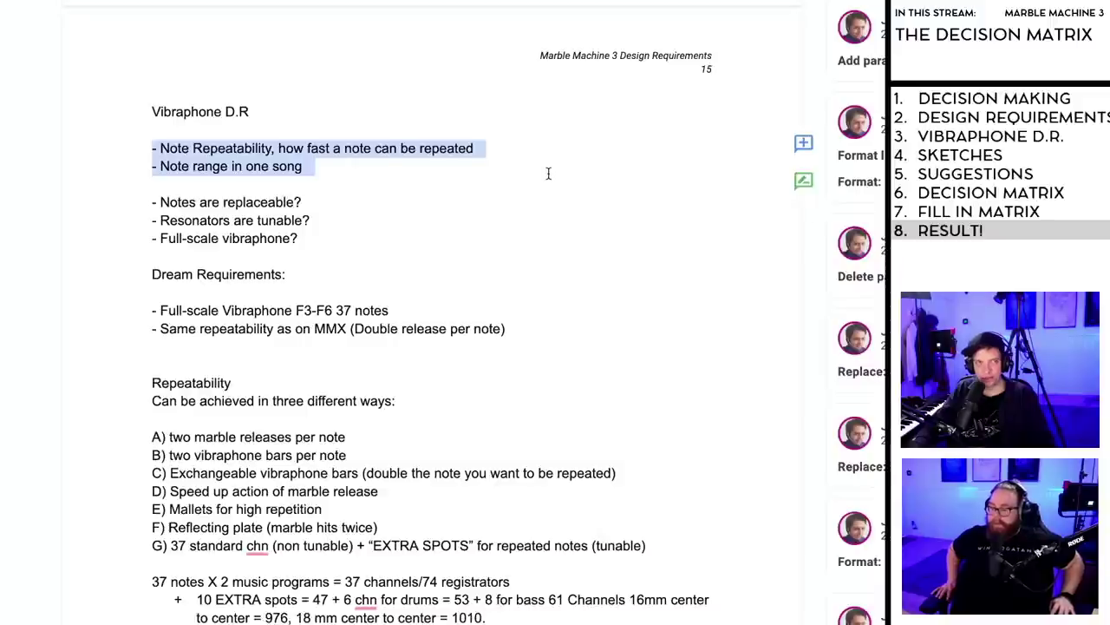
pyautogui.click(305, 220)
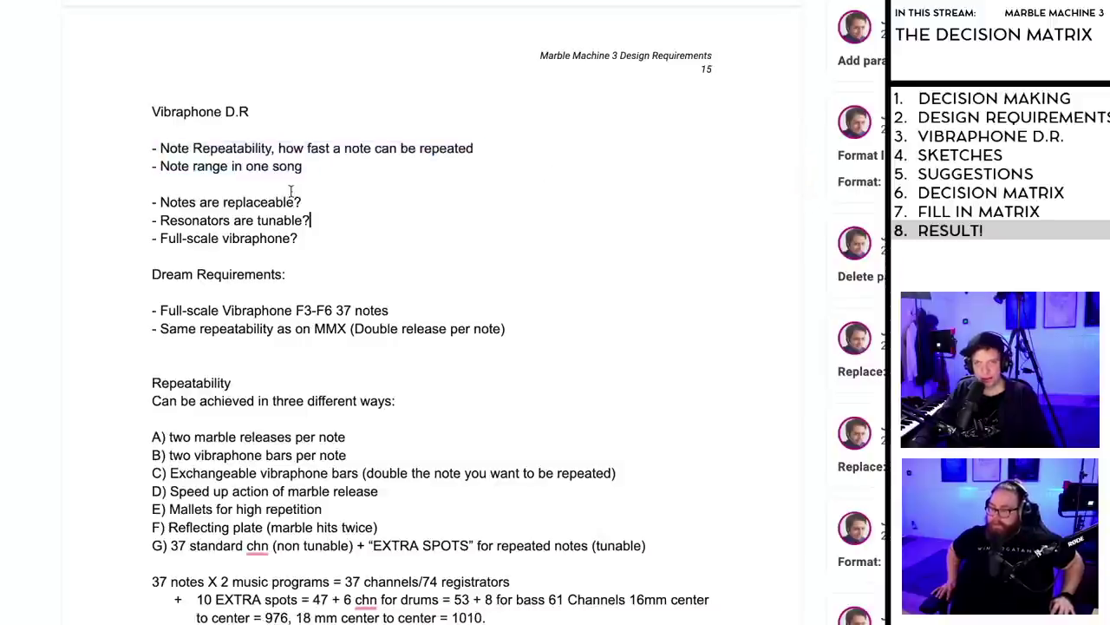
pyautogui.doubleClick(322, 167)
pyautogui.press('BackSpace')
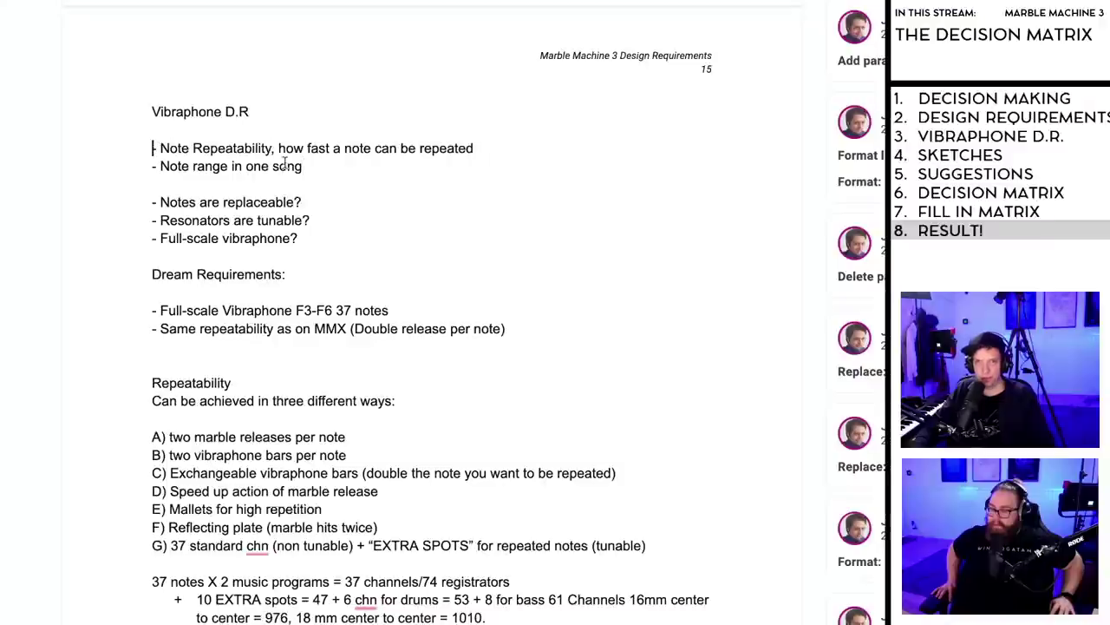
pyautogui.press('Return')
pyautogui.press('Return')
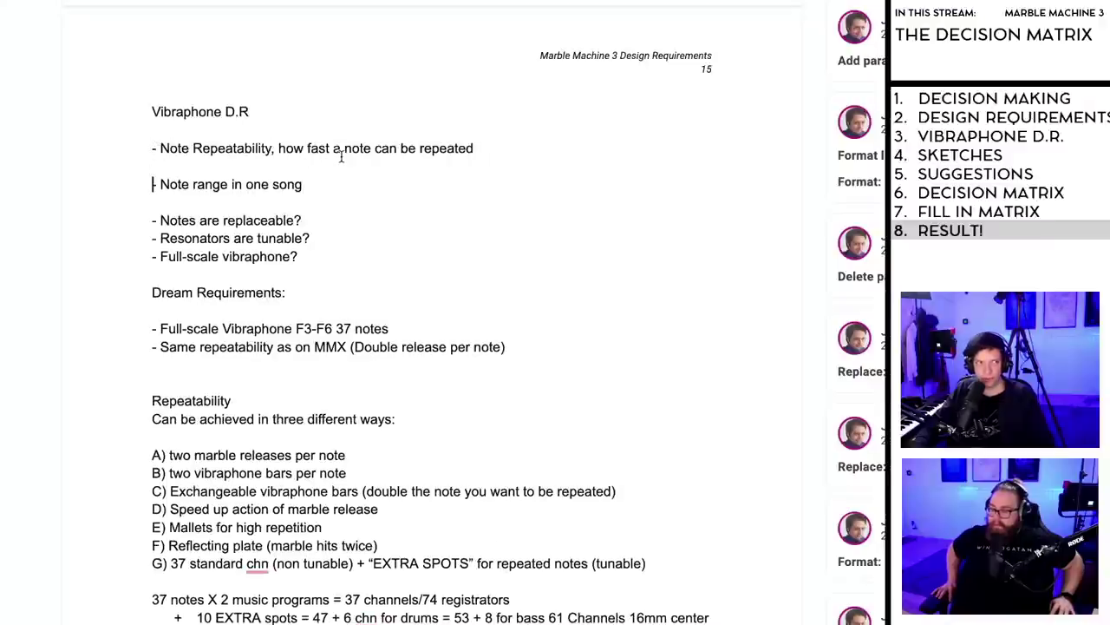
# Step: Replace the note repeatability item with the sentence "A note of the Vibraphone needs to be repeatable"
pyautogui.click(473, 149)
pyautogui.moveTo(474, 149); pyautogui.dragTo(149, 145)
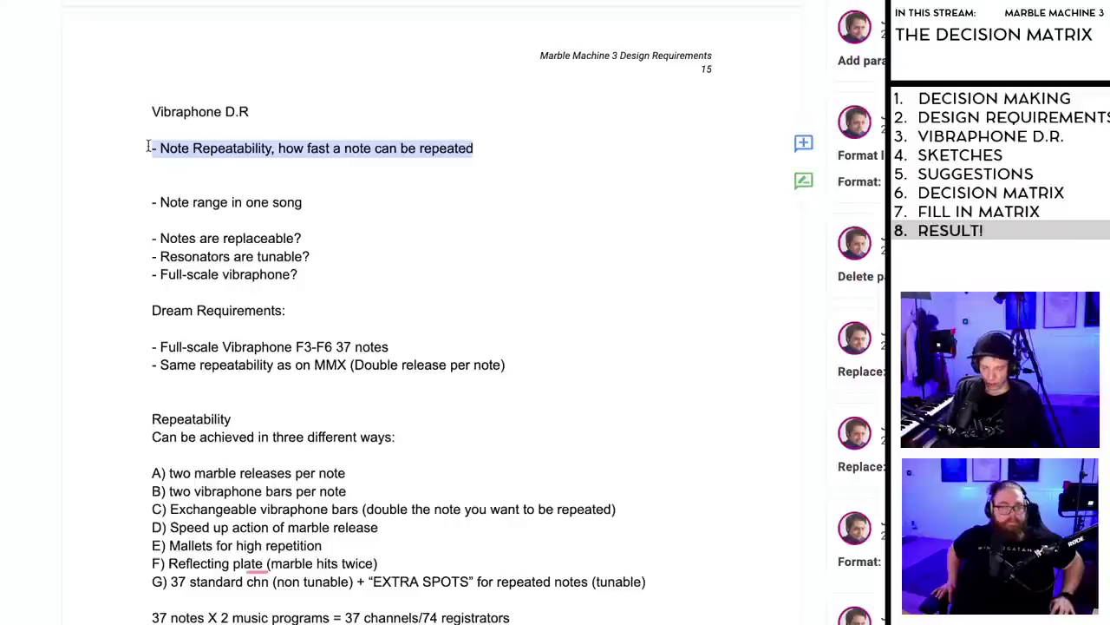
pyautogui.write('A note of the ')
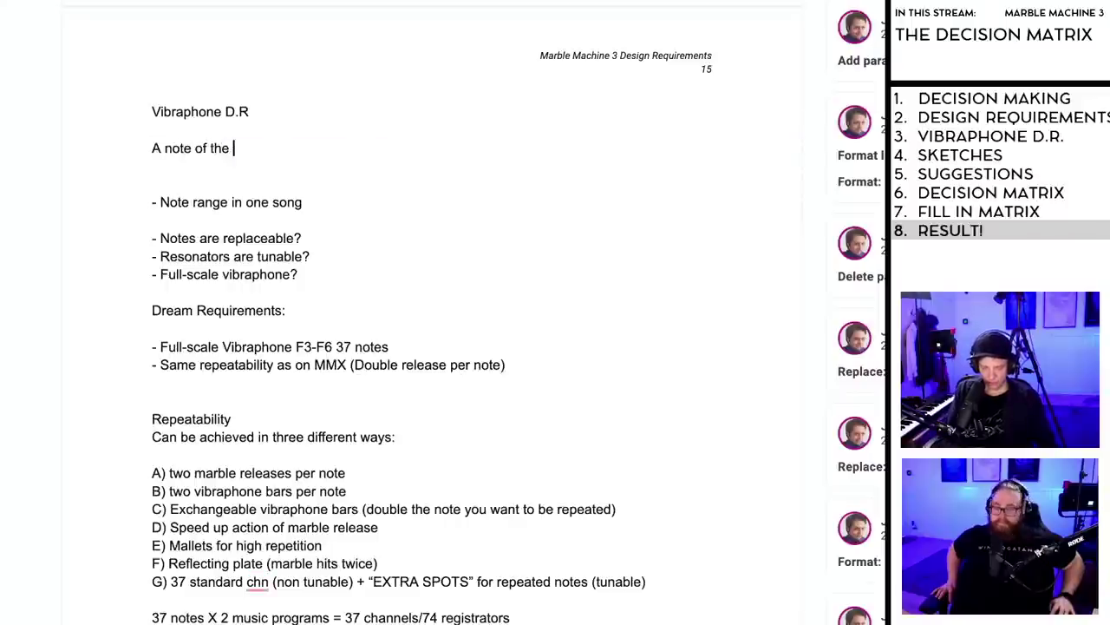
pyautogui.write('Vibraphone')
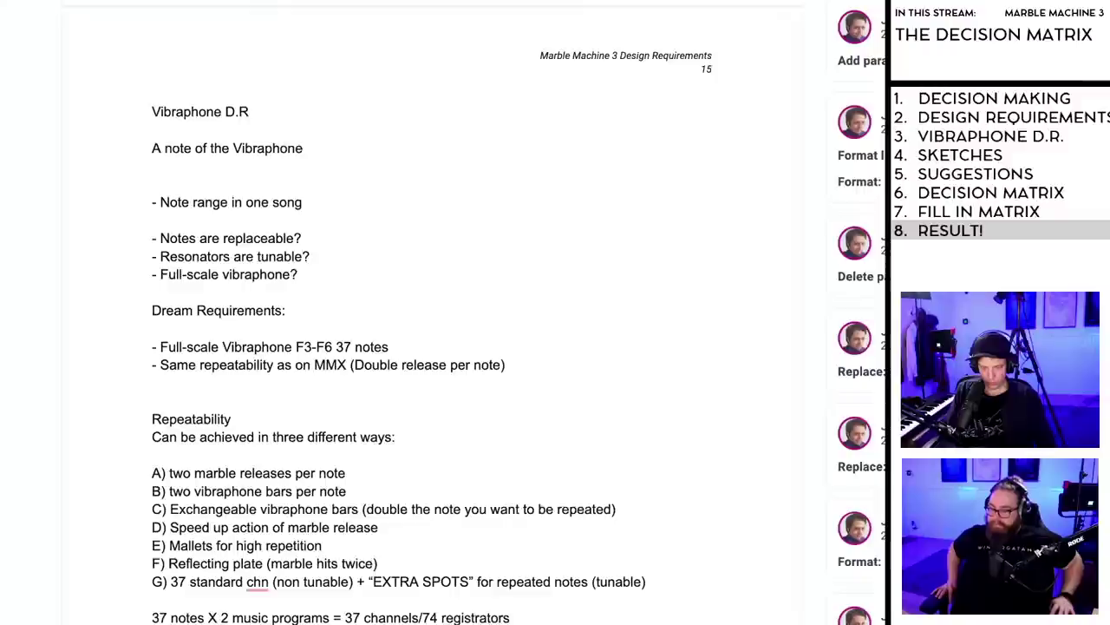
pyautogui.write(' needs to vb')
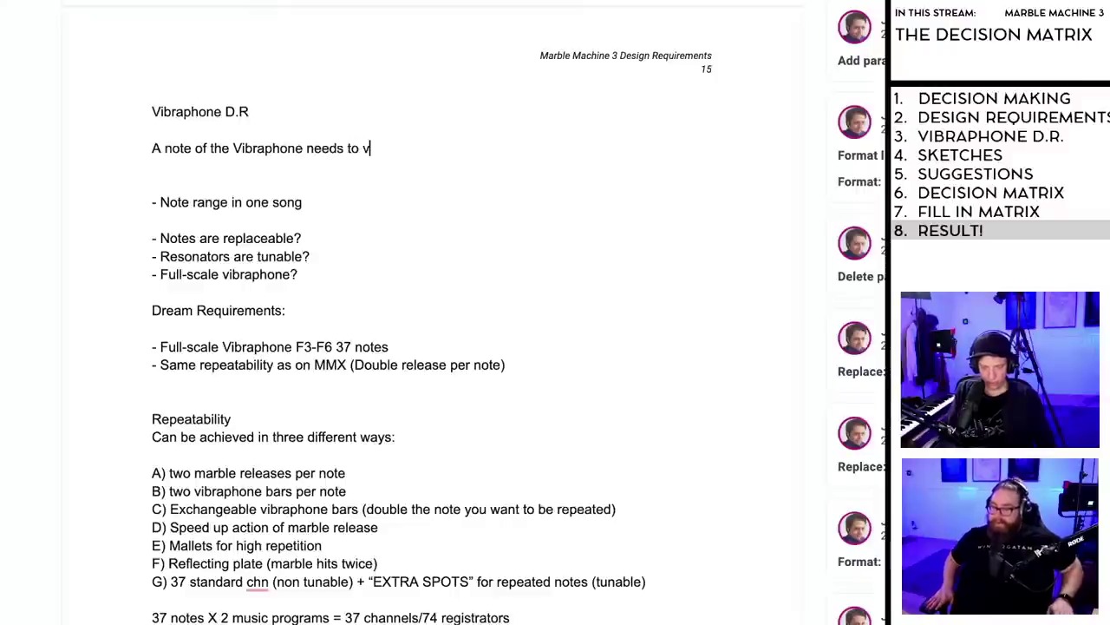
pyautogui.press('BackSpace')
pyautogui.press('BackSpace')
pyautogui.write('be r')
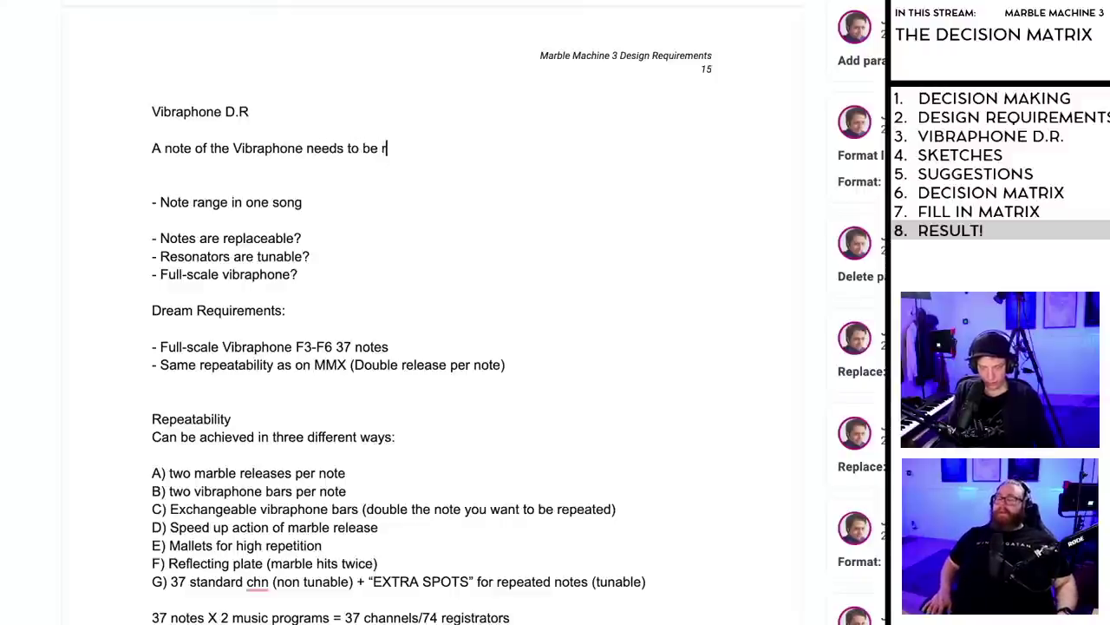
pyautogui.write('epeatable')
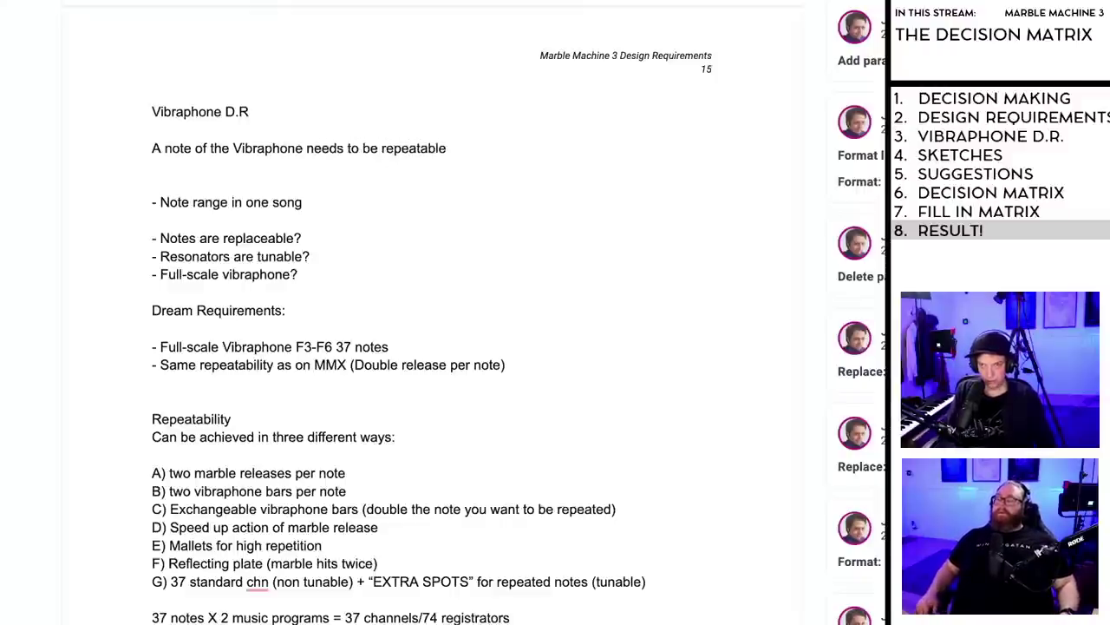
# Step: Reword the start of the repeatability sentence to "One note" and extend its end with "within XXms"
pyautogui.doubleClick(160, 149)
pyautogui.write('One')
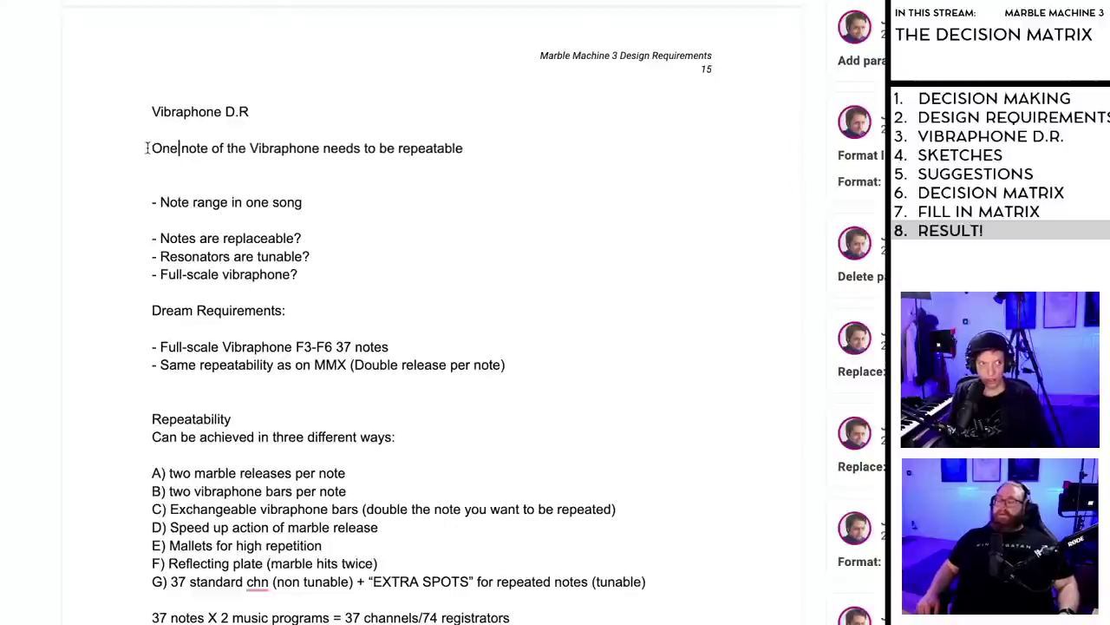
pyautogui.click(481, 149)
pyautogui.write('with')
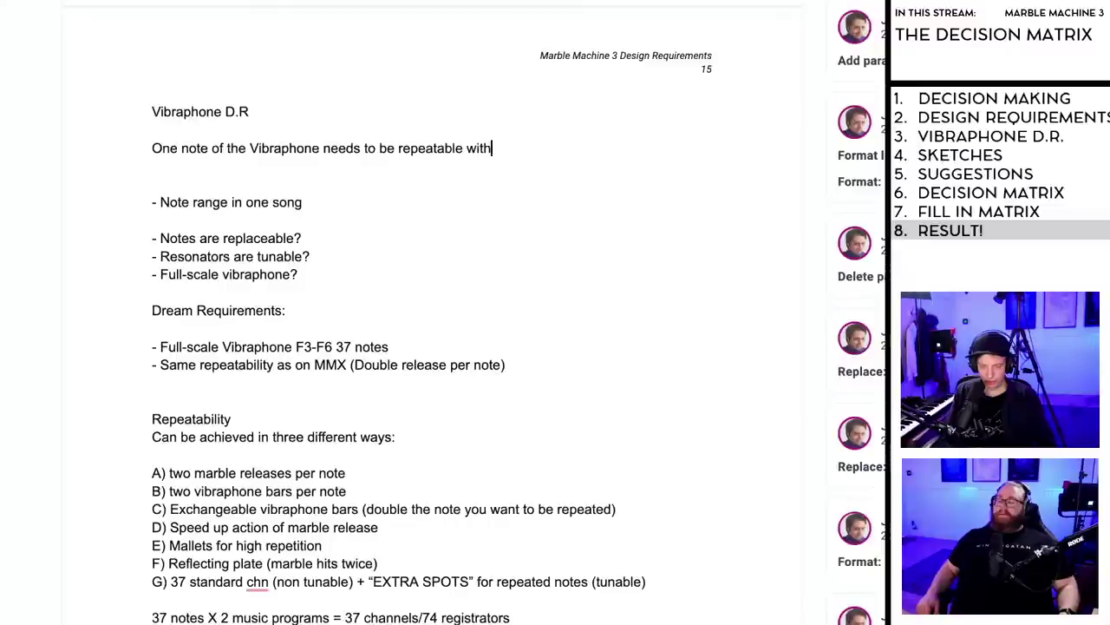
pyautogui.write('in XXms')
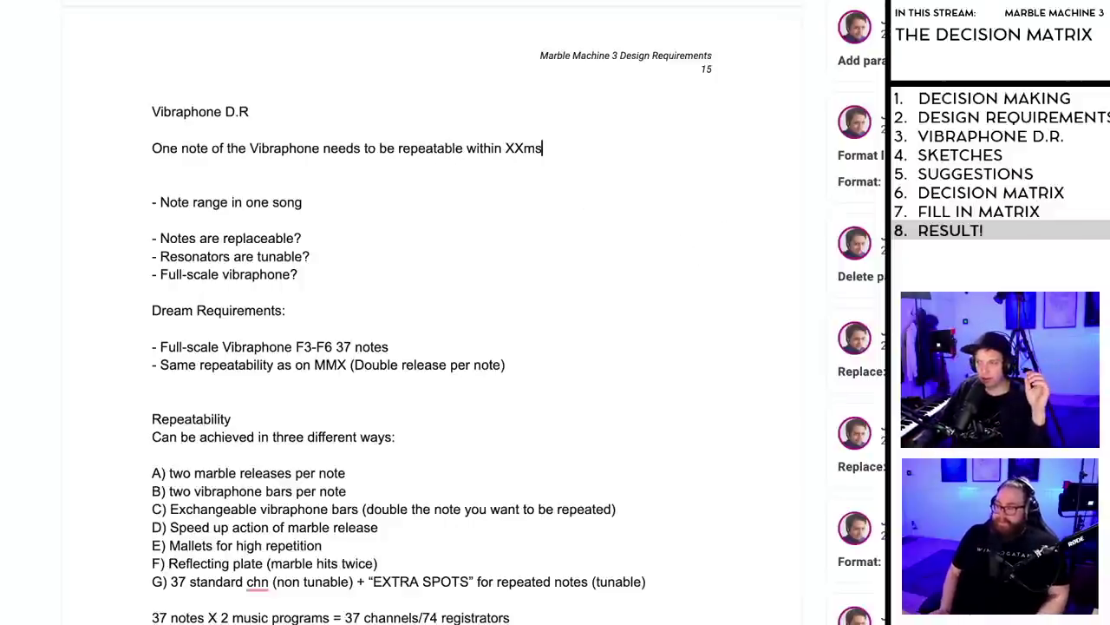
# Step: Review the guideline on quantifiable and verifiable requirements, and return to the Vibraphone D.R section to compare the repeatability sentence
pyautogui.scroll(20, 434, 312)
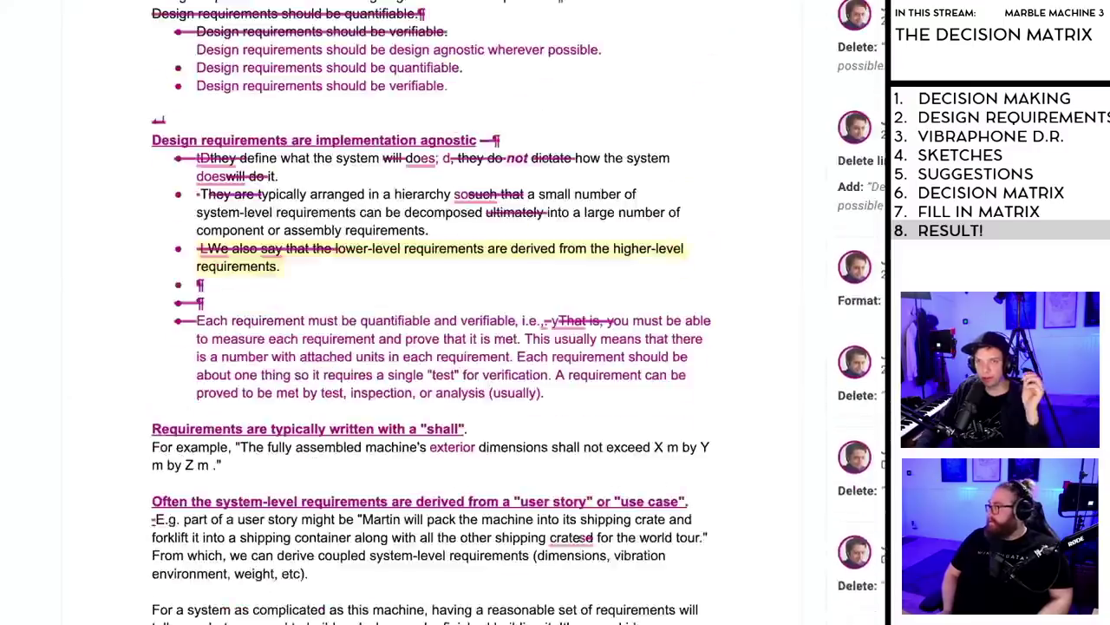
pyautogui.scroll(-20, 434, 312)
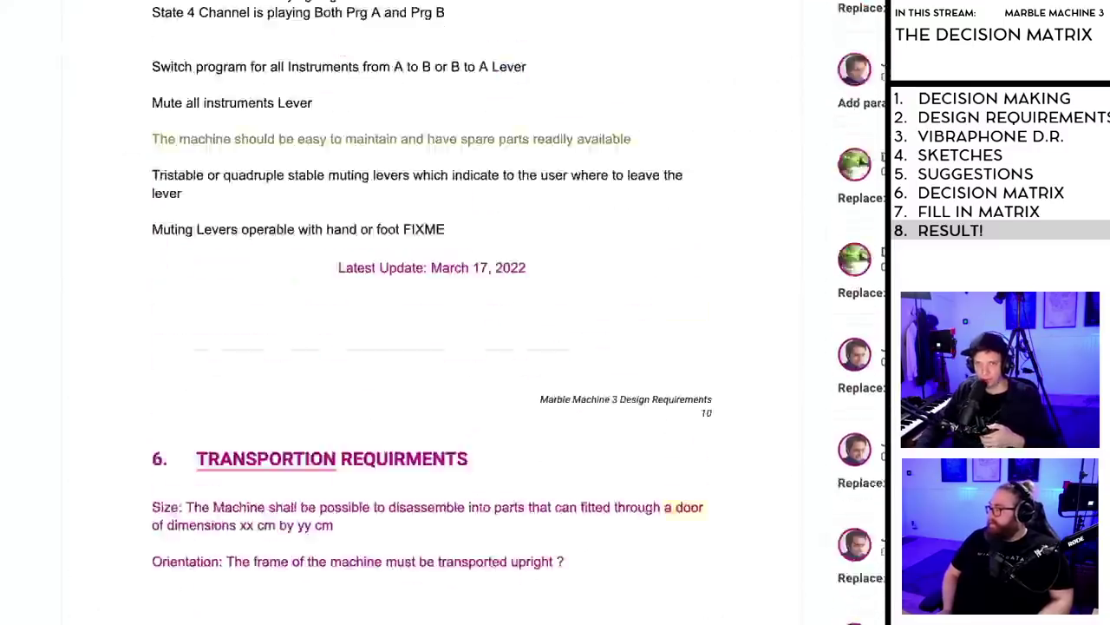
pyautogui.scroll(-15, 433, 312)
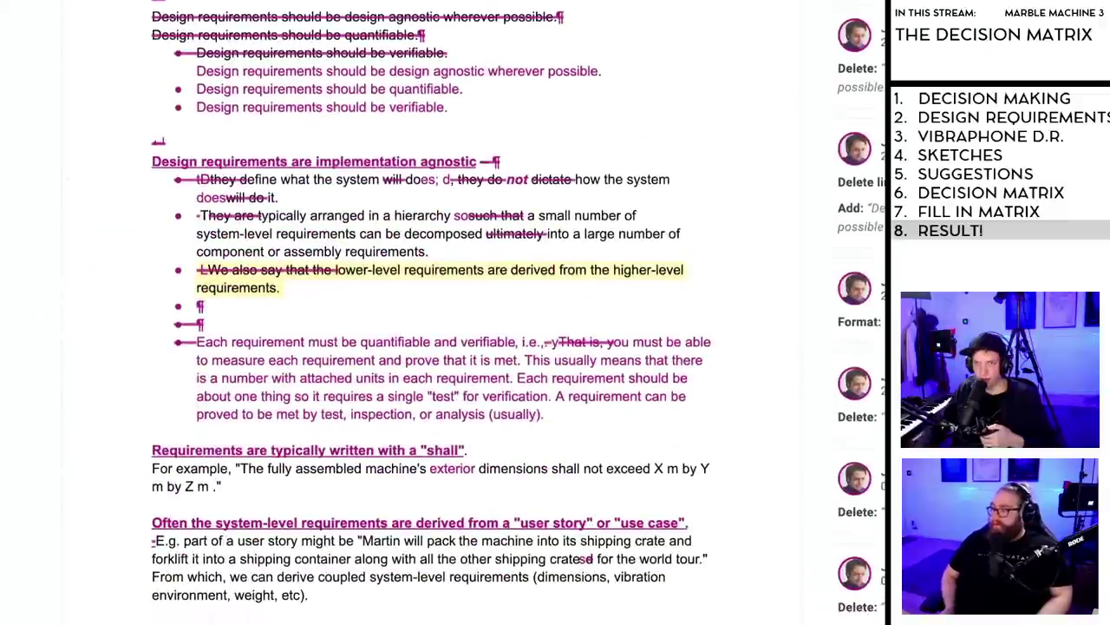
pyautogui.scroll(-1, 434, 313)
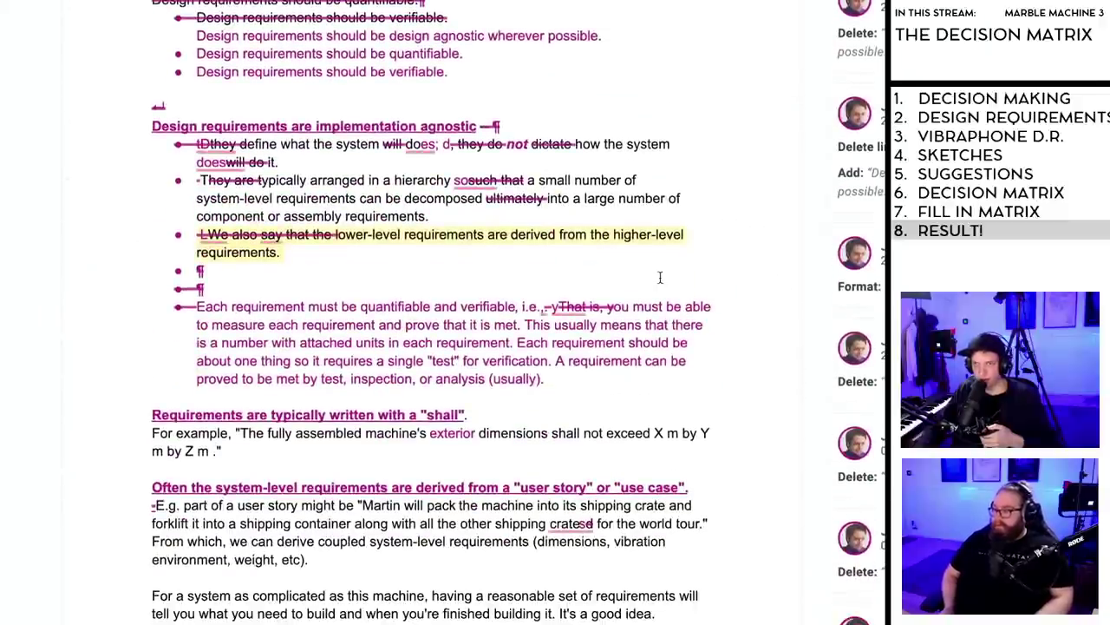
pyautogui.scroll(-1, 318, 314)
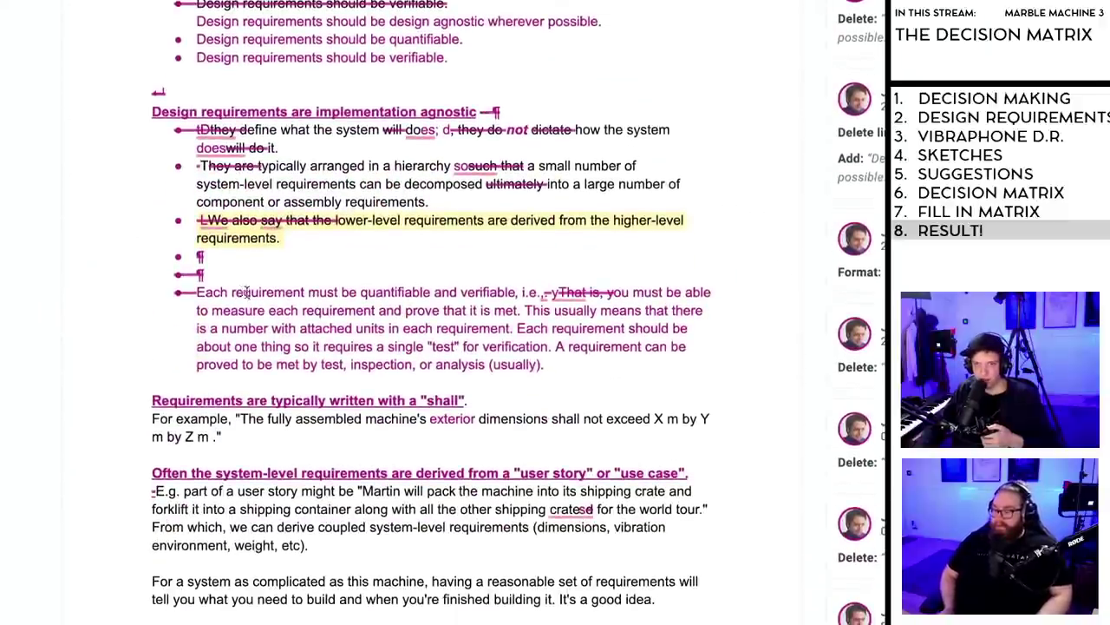
pyautogui.moveTo(245, 292); pyautogui.dragTo(514, 291)
pyautogui.click(453, 366)
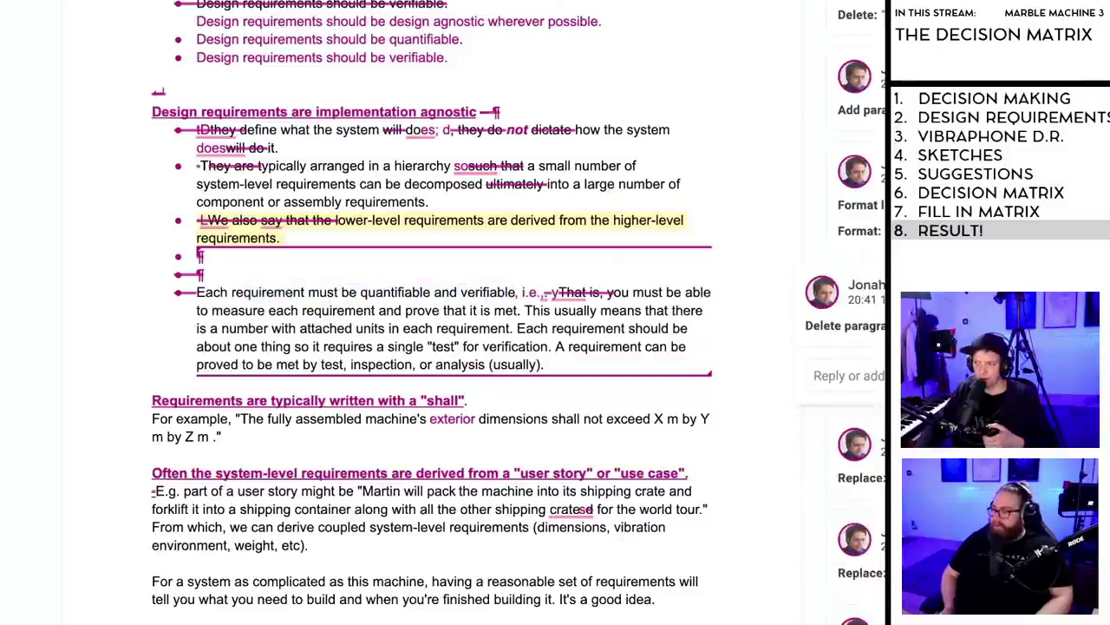
pyautogui.scroll(-15, 431, 347)
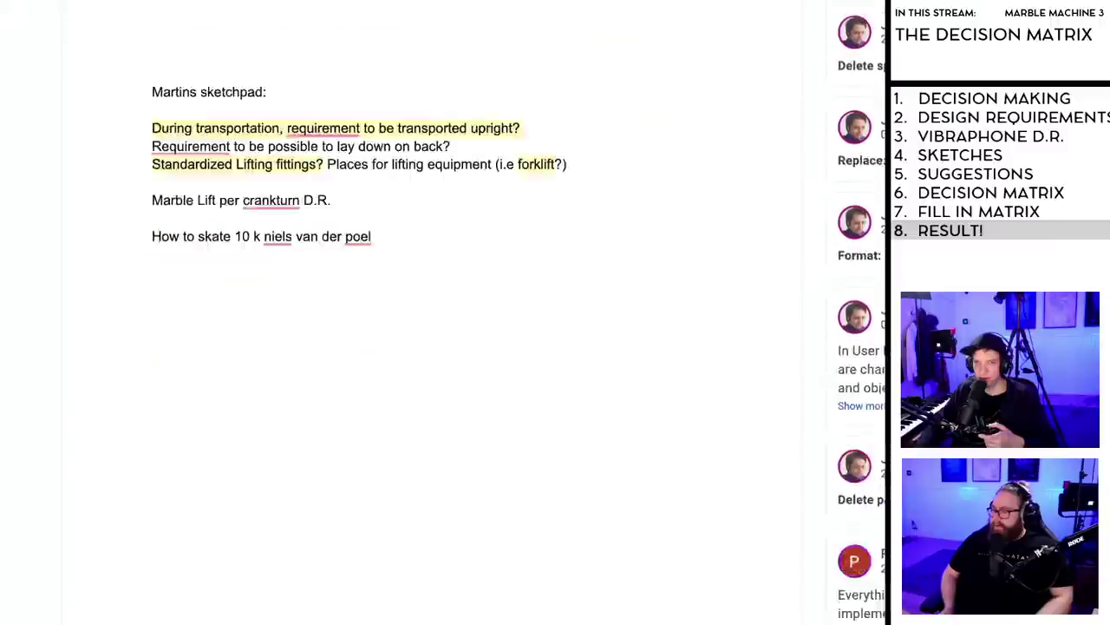
pyautogui.scroll(-2, 431, 347)
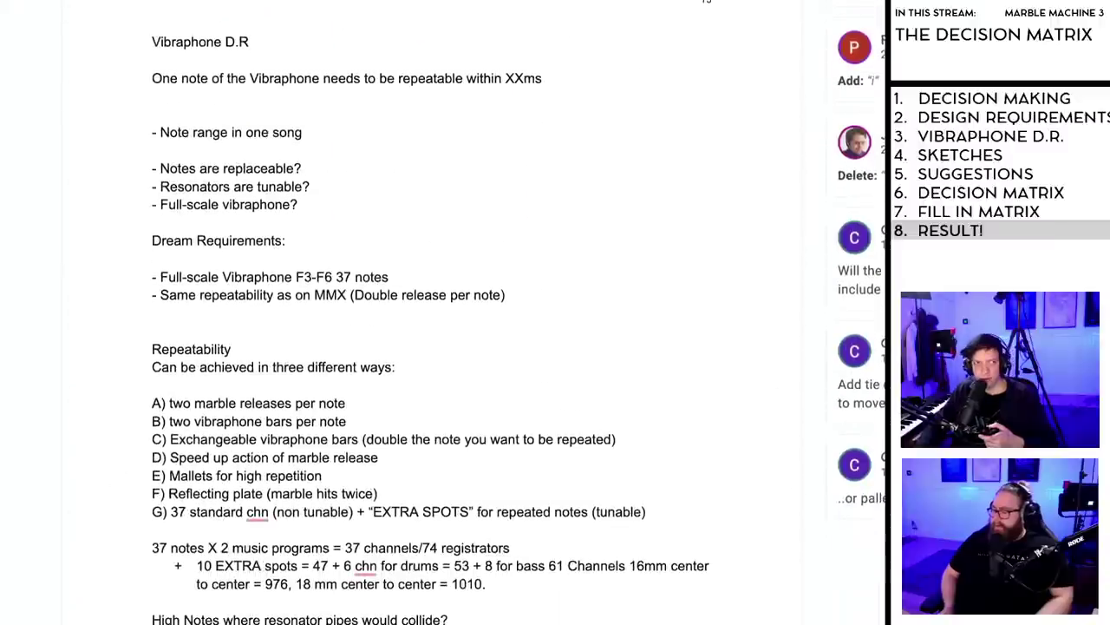
pyautogui.scroll(1, 519, 312)
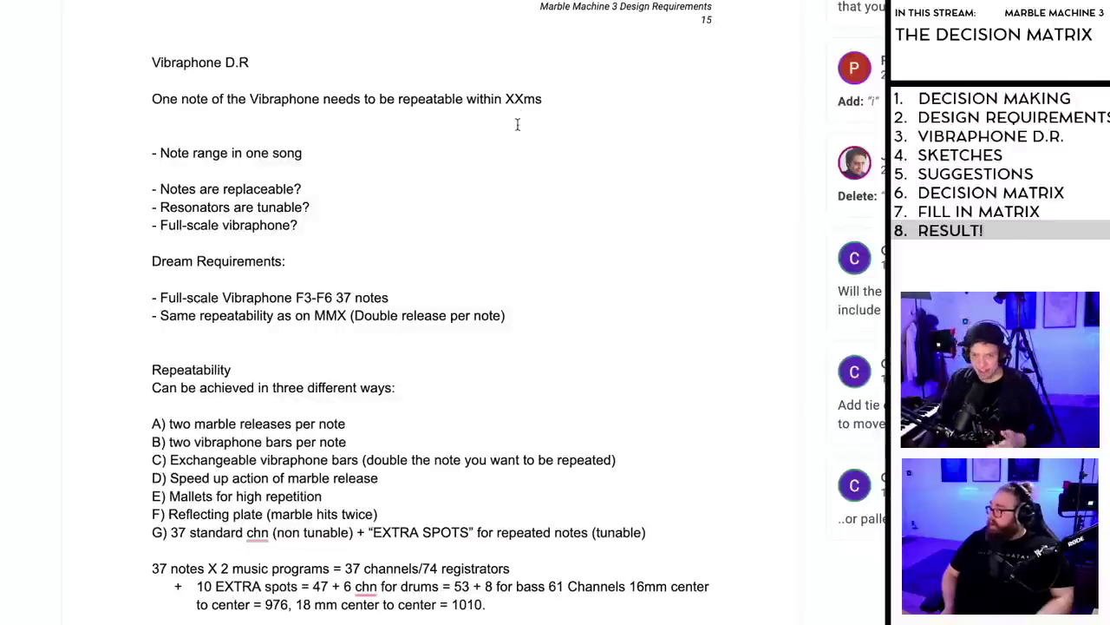
pyautogui.click(529, 229)
pyautogui.hotkey('shift', 'Right')
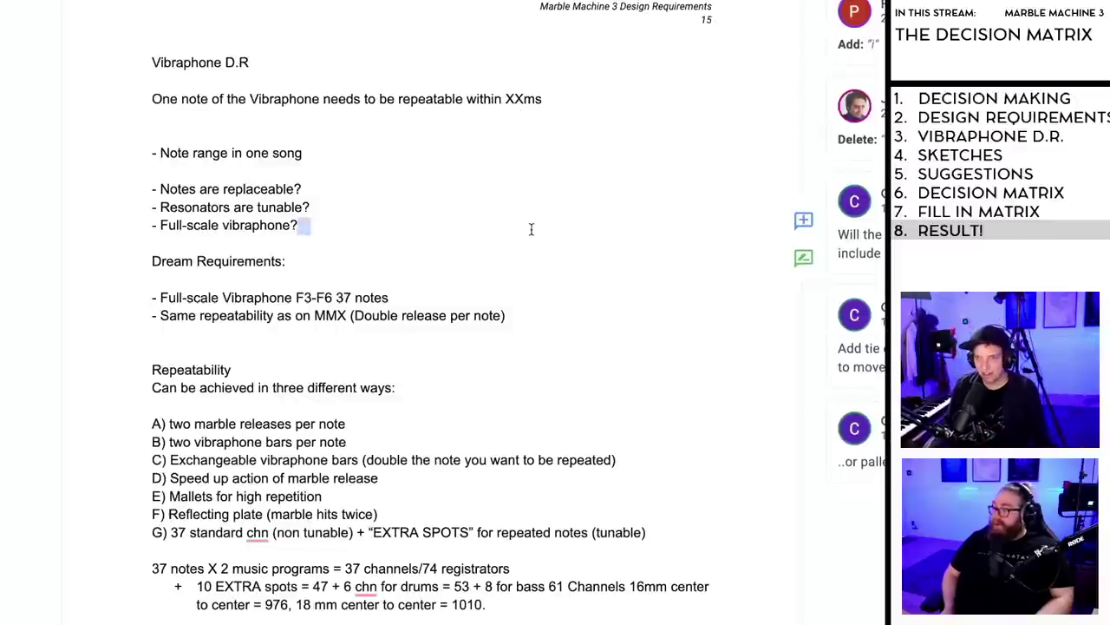
pyautogui.press('Left')
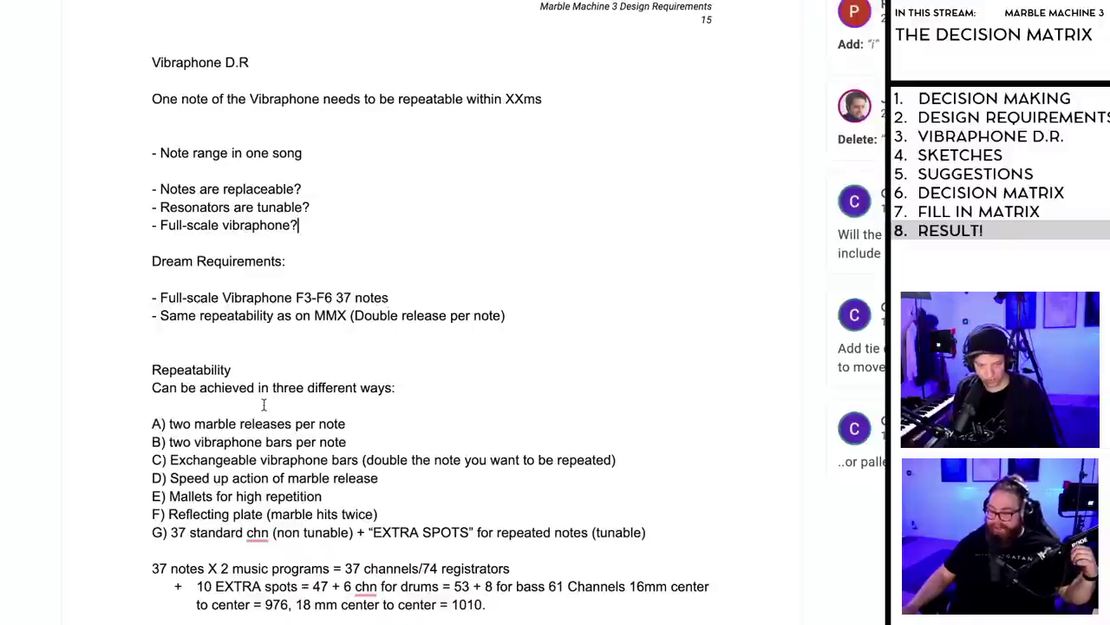
pyautogui.click(601, 330)
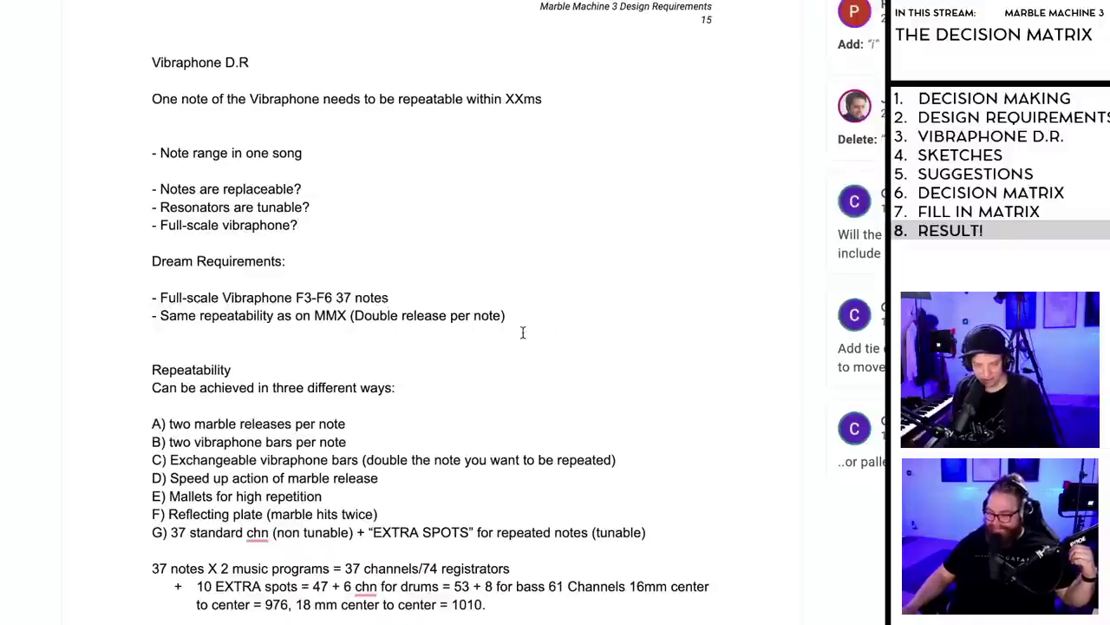